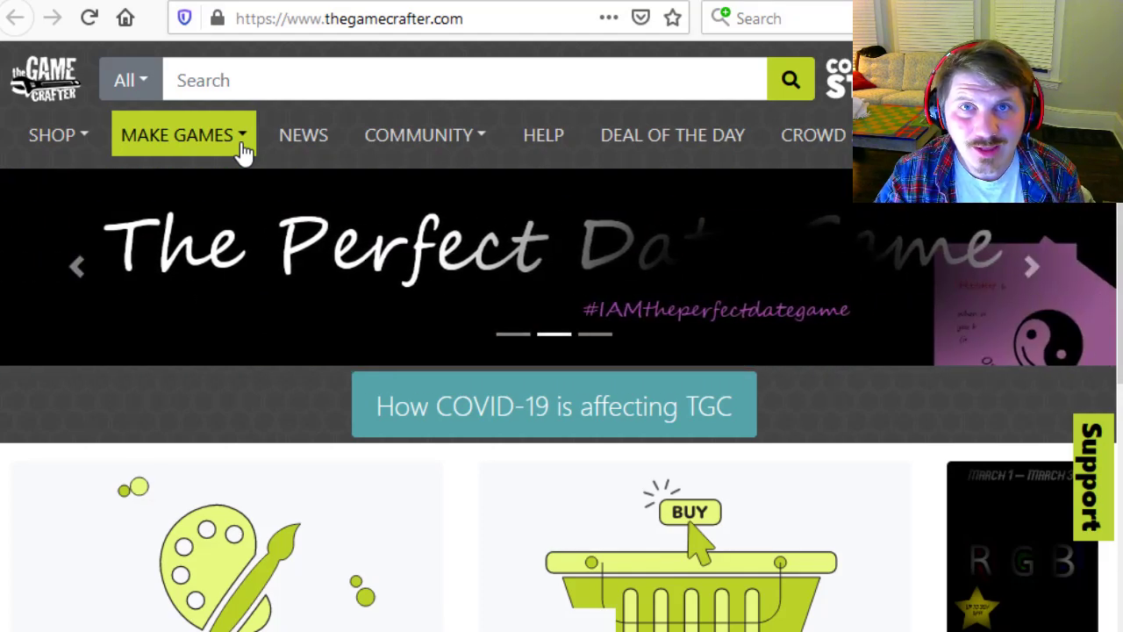
Open the My Games page and review the statistics of the existing game
{"action": "left_click", "coordinate": [244, 151]}
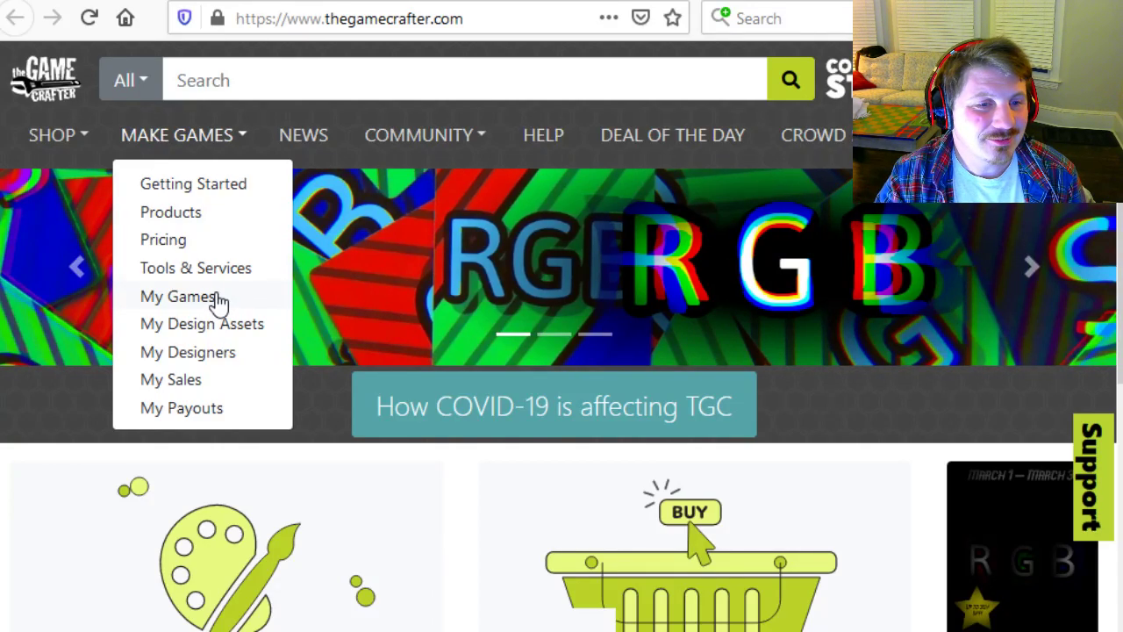
{"action": "left_click", "coordinate": [209, 301]}
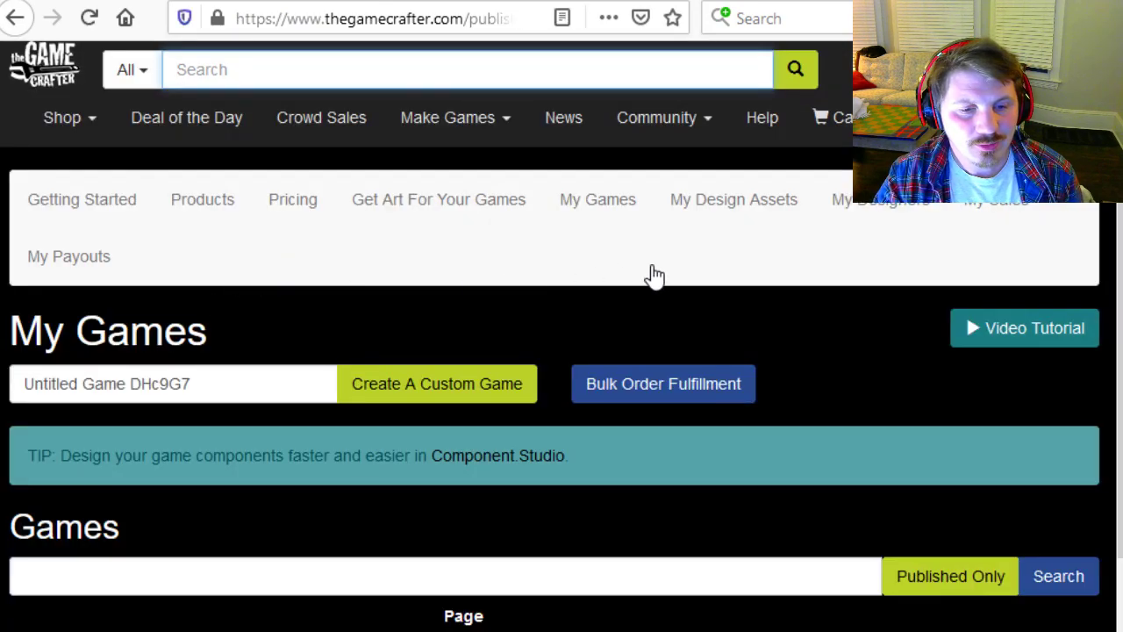
{"action": "scroll", "coordinate": [760, 298], "scroll_direction": "down", "scroll_amount": 6}
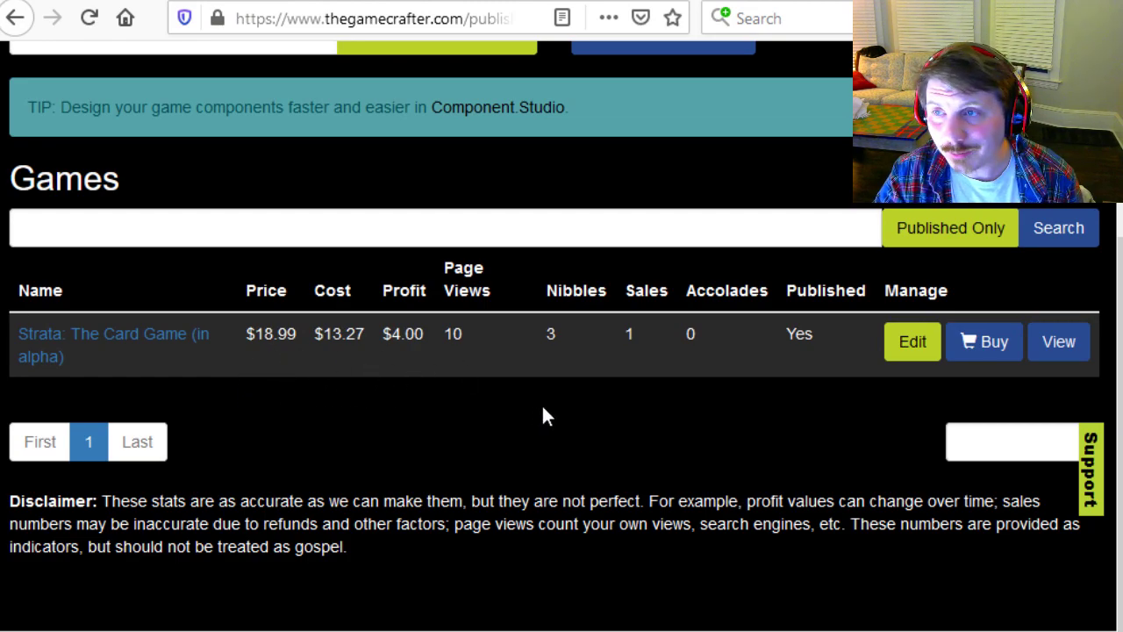
{"action": "scroll", "coordinate": [588, 443], "scroll_direction": "up", "scroll_amount": 5}
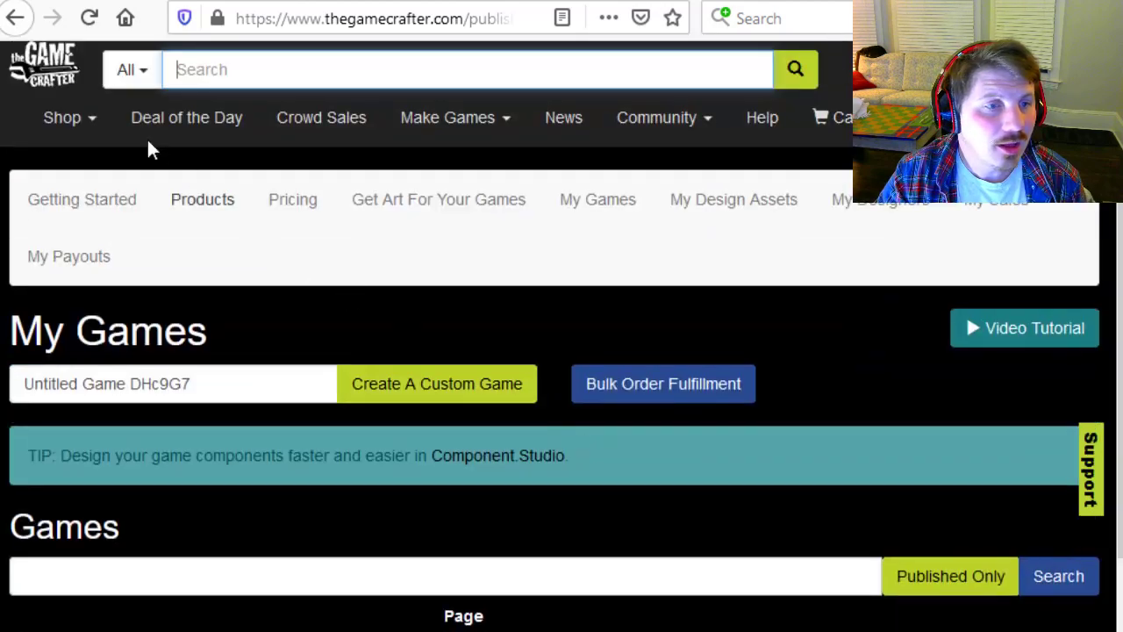
Return to the home page and open the shop's Card Games category
{"action": "left_click", "coordinate": [18, 17]}
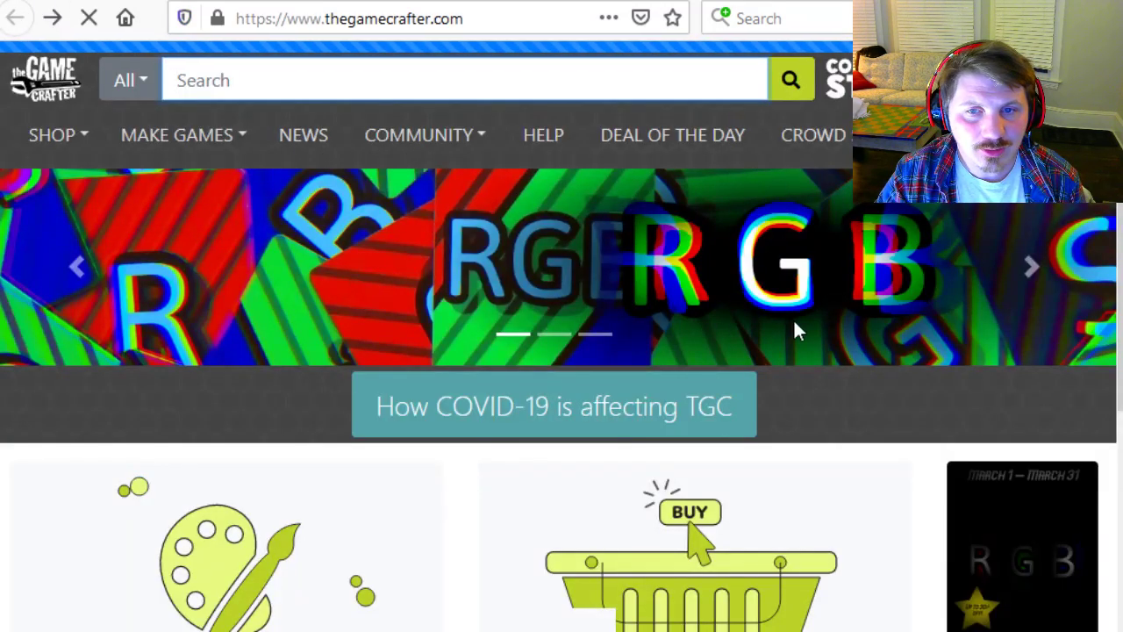
{"action": "left_click", "coordinate": [47, 143]}
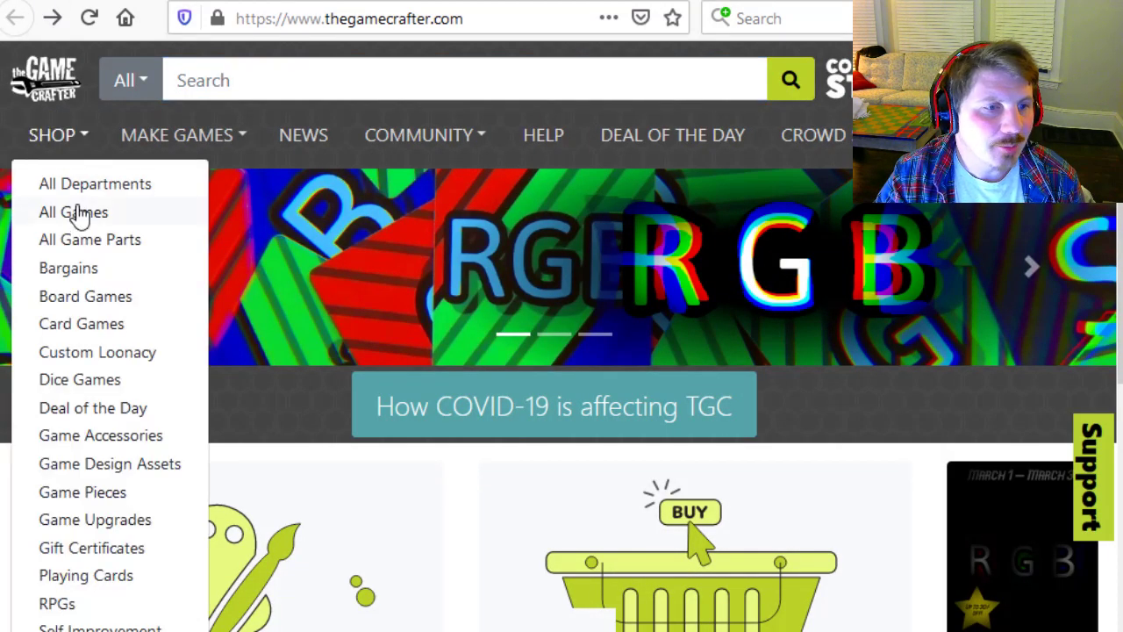
{"action": "left_click", "coordinate": [91, 326]}
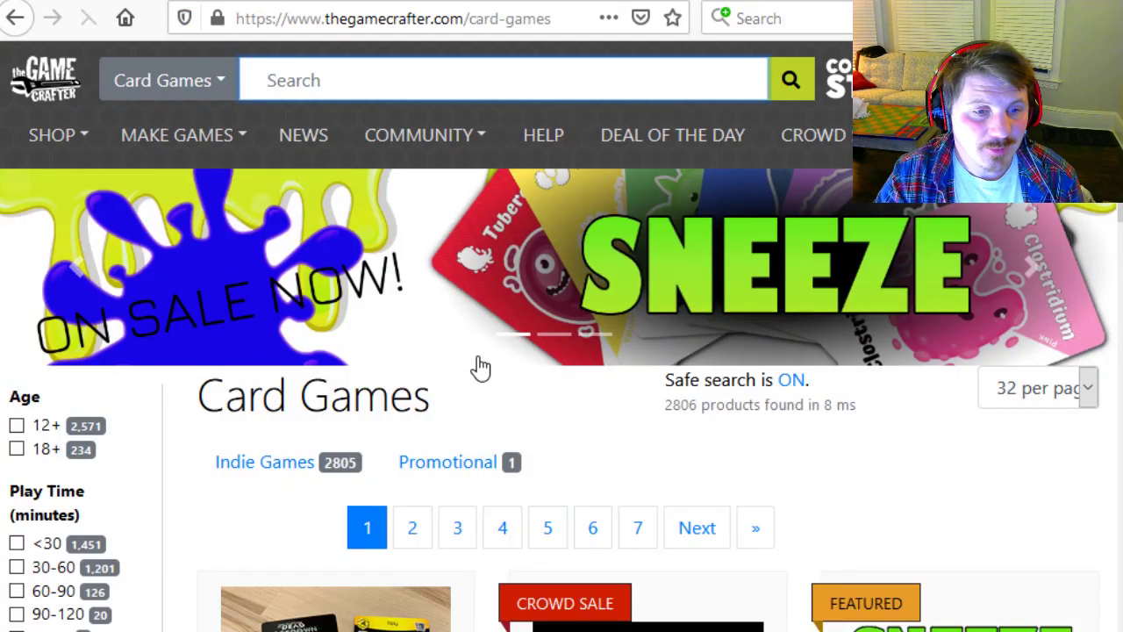
Browse the first page of card game listings, examining their cover art, prices and Featured or Staff Pick labels
{"action": "scroll", "coordinate": [685, 359], "scroll_direction": "down", "scroll_amount": 3}
{"action": "scroll", "coordinate": [685, 360], "scroll_direction": "down", "scroll_amount": 6}
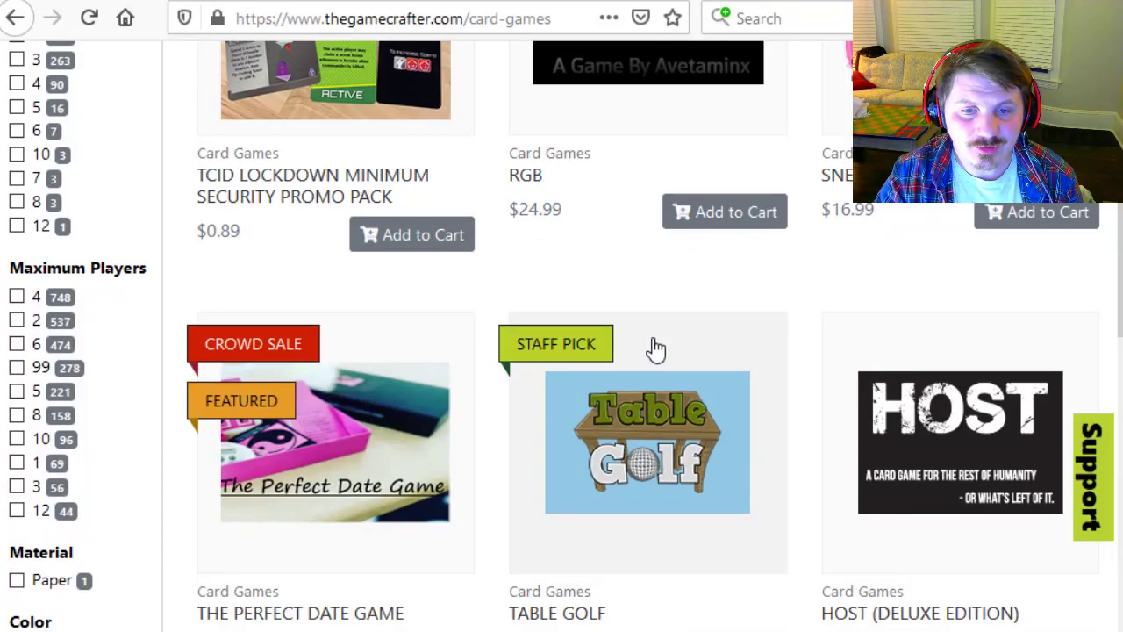
{"action": "scroll", "coordinate": [805, 433], "scroll_direction": "up", "scroll_amount": 5}
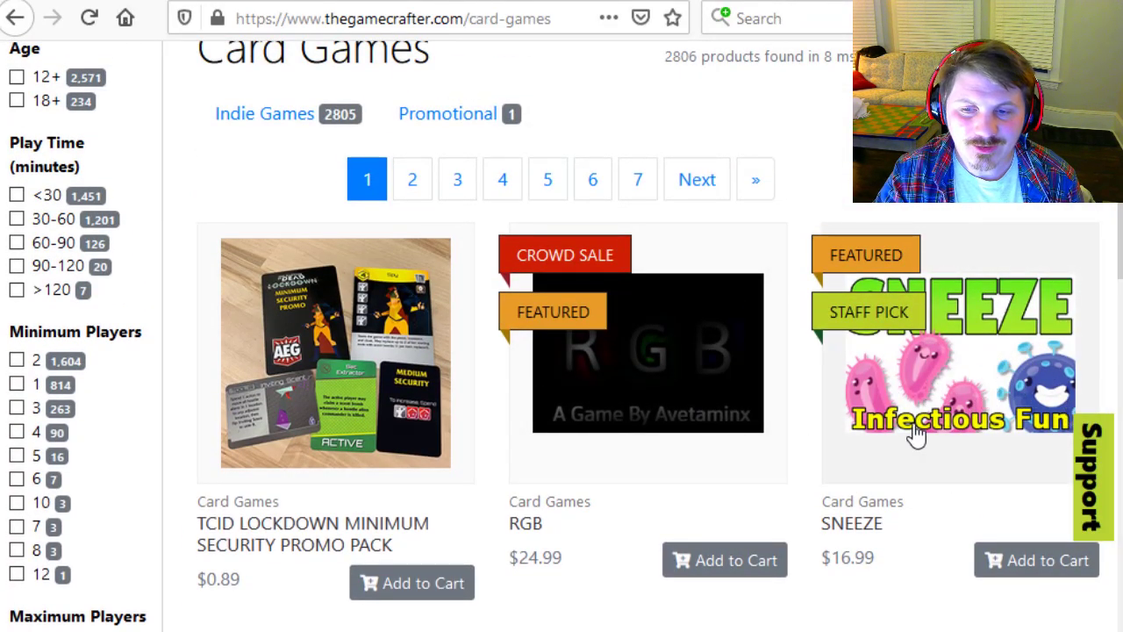
{"action": "scroll", "coordinate": [571, 359], "scroll_direction": "down", "scroll_amount": 9}
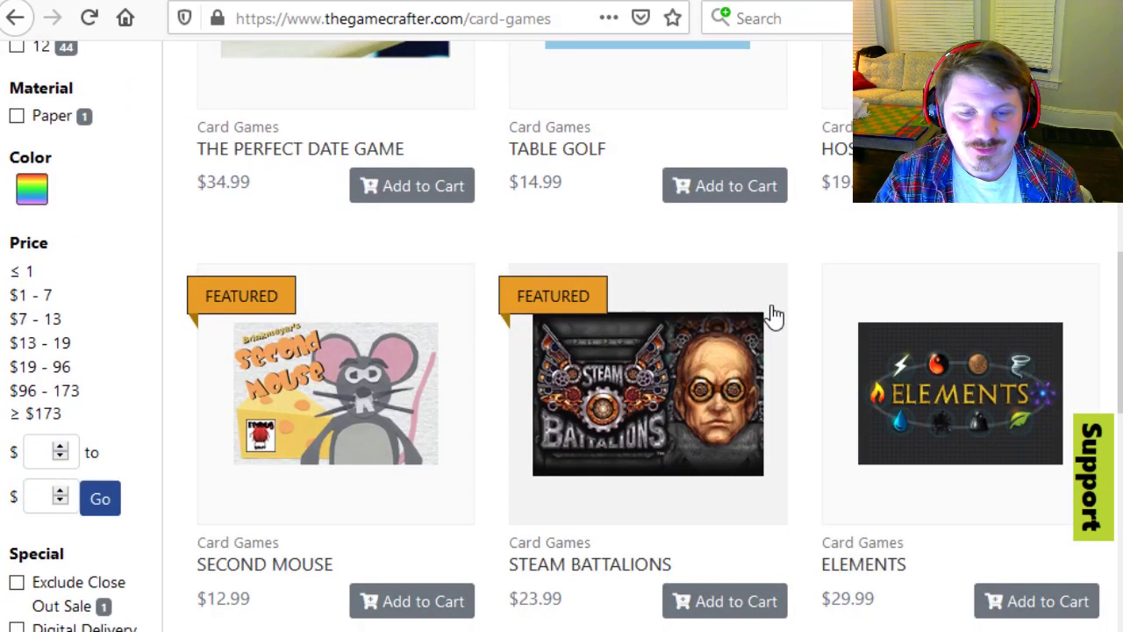
{"action": "scroll", "coordinate": [773, 320], "scroll_direction": "down", "scroll_amount": 4}
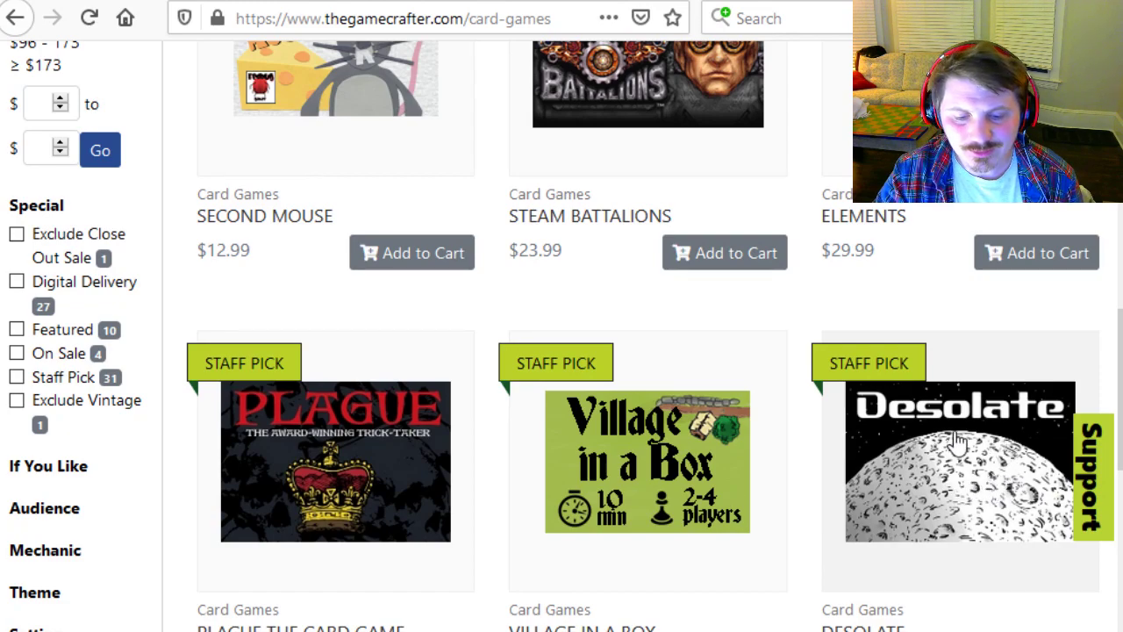
{"action": "scroll", "coordinate": [992, 505], "scroll_direction": "down", "scroll_amount": 4}
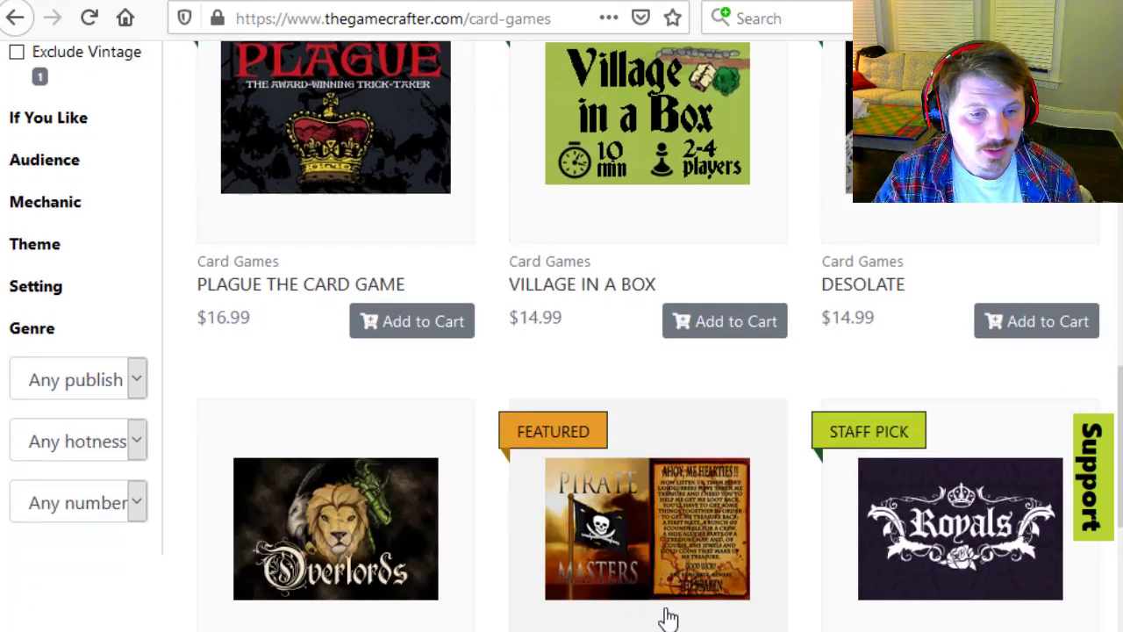
{"action": "scroll", "coordinate": [733, 285], "scroll_direction": "down", "scroll_amount": 6}
{"action": "scroll", "coordinate": [770, 383], "scroll_direction": "down", "scroll_amount": 4}
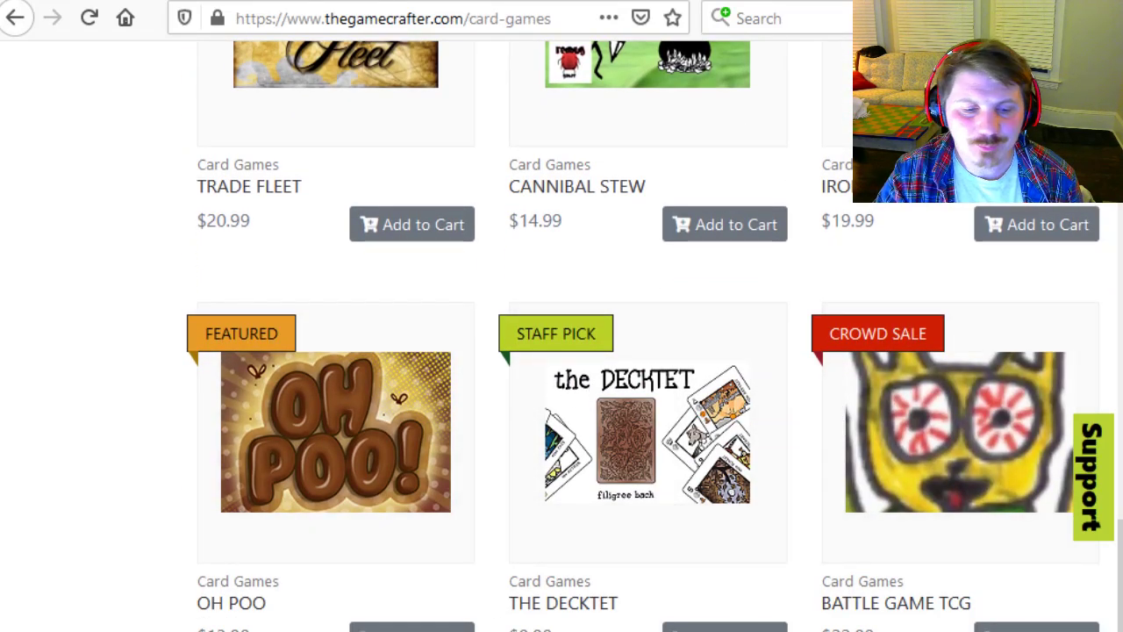
{"action": "scroll", "coordinate": [614, 544], "scroll_direction": "down", "scroll_amount": 5}
{"action": "scroll", "coordinate": [620, 539], "scroll_direction": "down", "scroll_amount": 2}
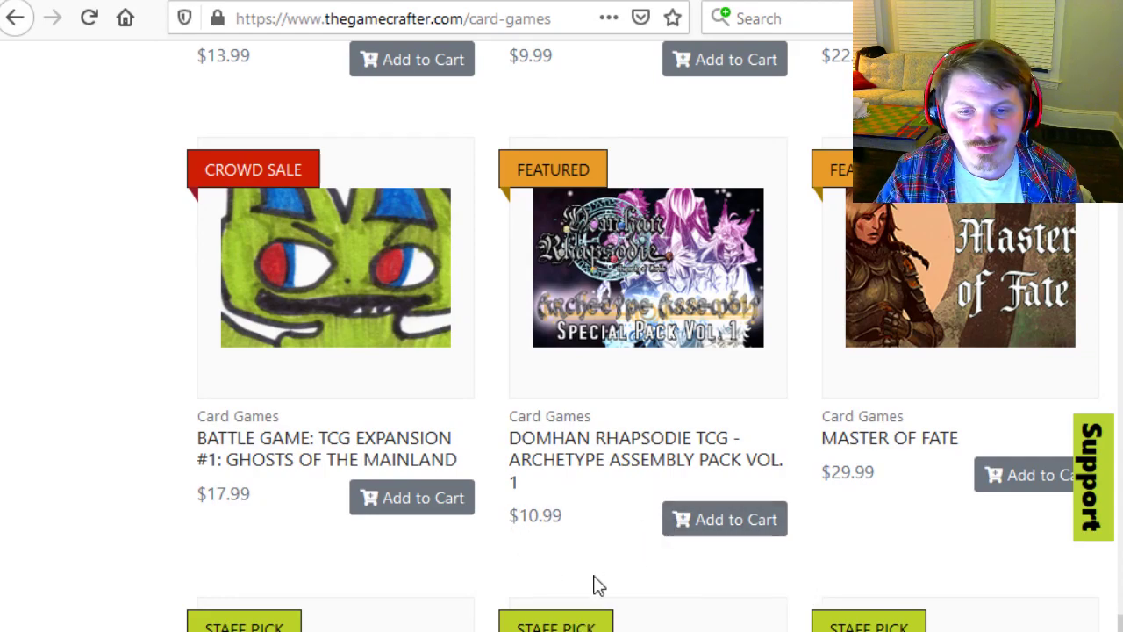
{"action": "scroll", "coordinate": [724, 601], "scroll_direction": "up", "scroll_amount": 3}
{"action": "scroll", "coordinate": [787, 557], "scroll_direction": "up", "scroll_amount": 15}
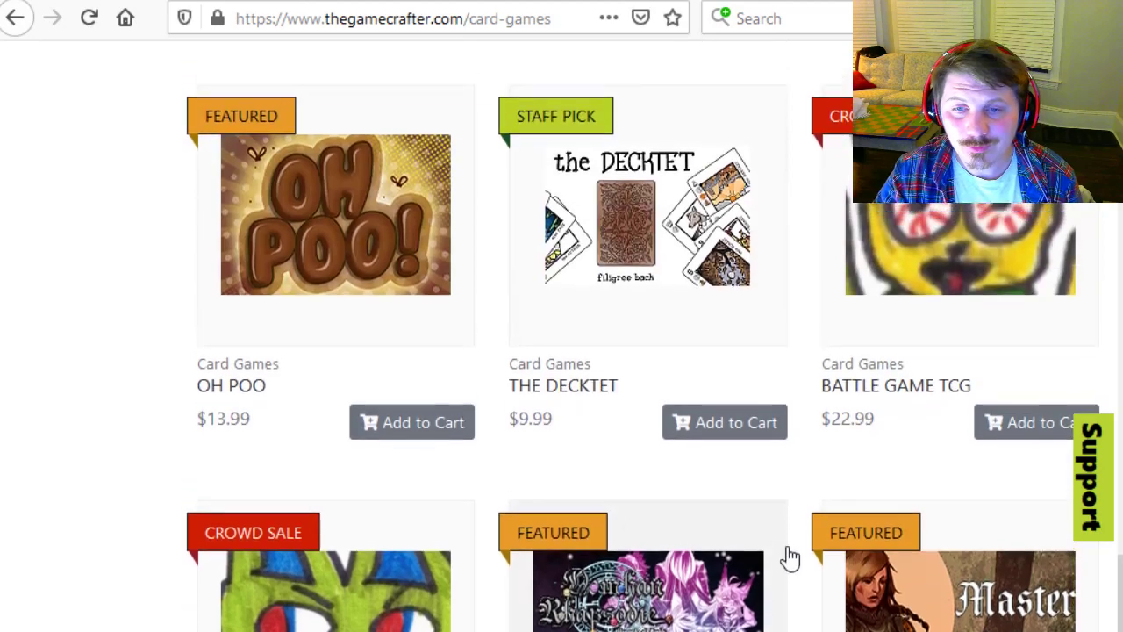
{"action": "scroll", "coordinate": [789, 557], "scroll_direction": "up", "scroll_amount": 1}
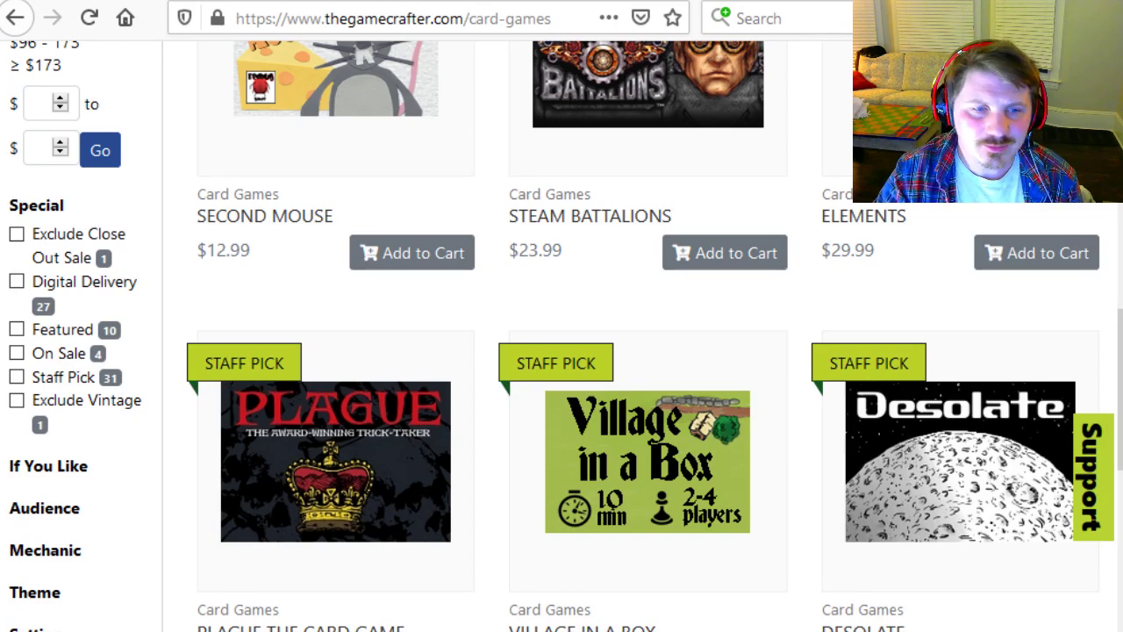
{"action": "scroll", "coordinate": [682, 594], "scroll_direction": "up", "scroll_amount": 14}
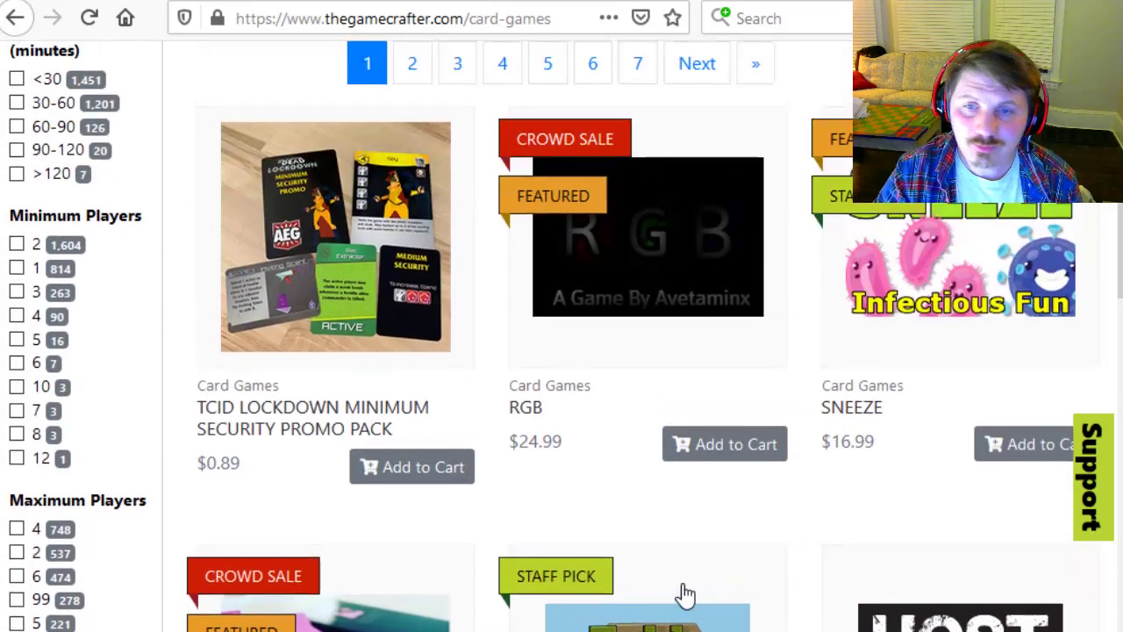
{"action": "scroll", "coordinate": [765, 594], "scroll_direction": "up", "scroll_amount": 6}
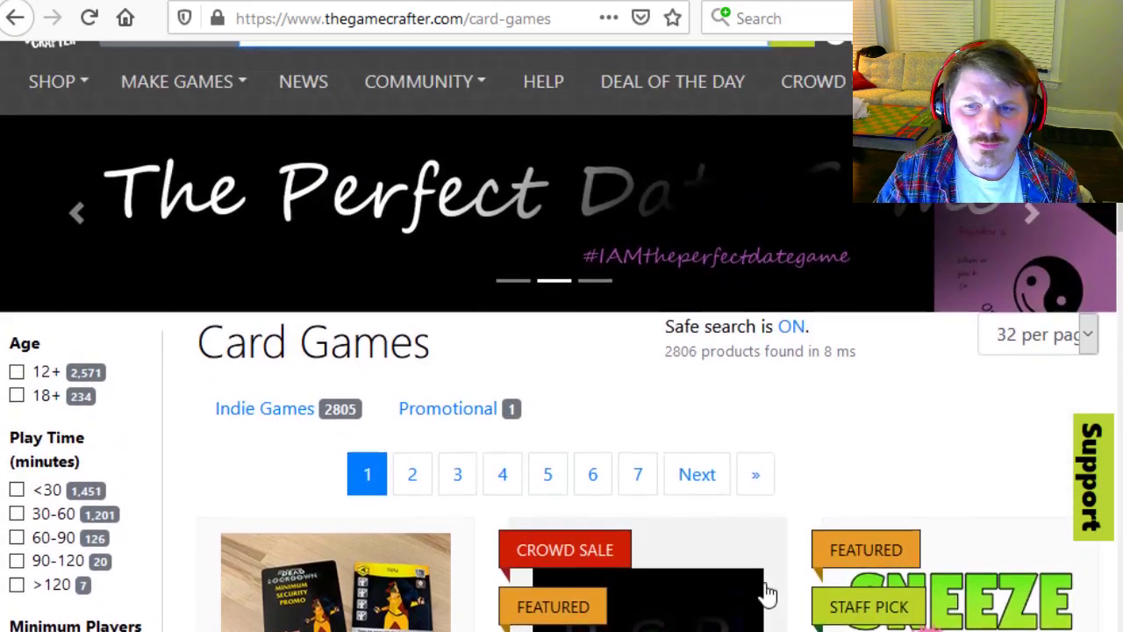
{"action": "scroll", "coordinate": [765, 590], "scroll_direction": "up", "scroll_amount": 1}
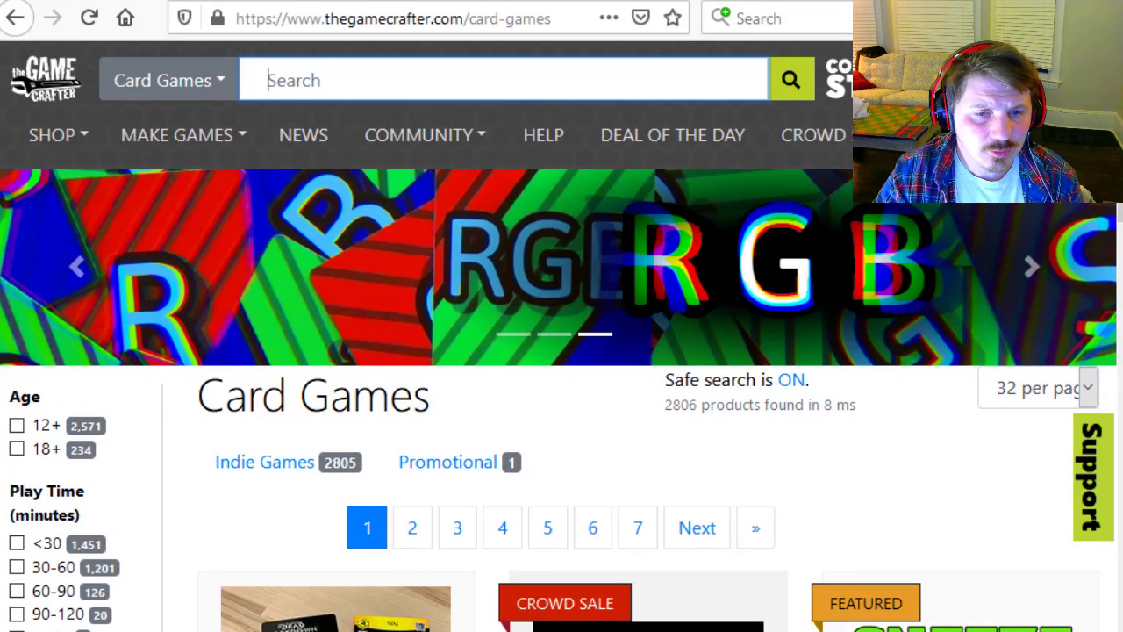
{"action": "scroll", "coordinate": [364, 181], "scroll_direction": "down", "scroll_amount": 5}
{"action": "scroll", "coordinate": [464, 597], "scroll_direction": "down", "scroll_amount": 7}
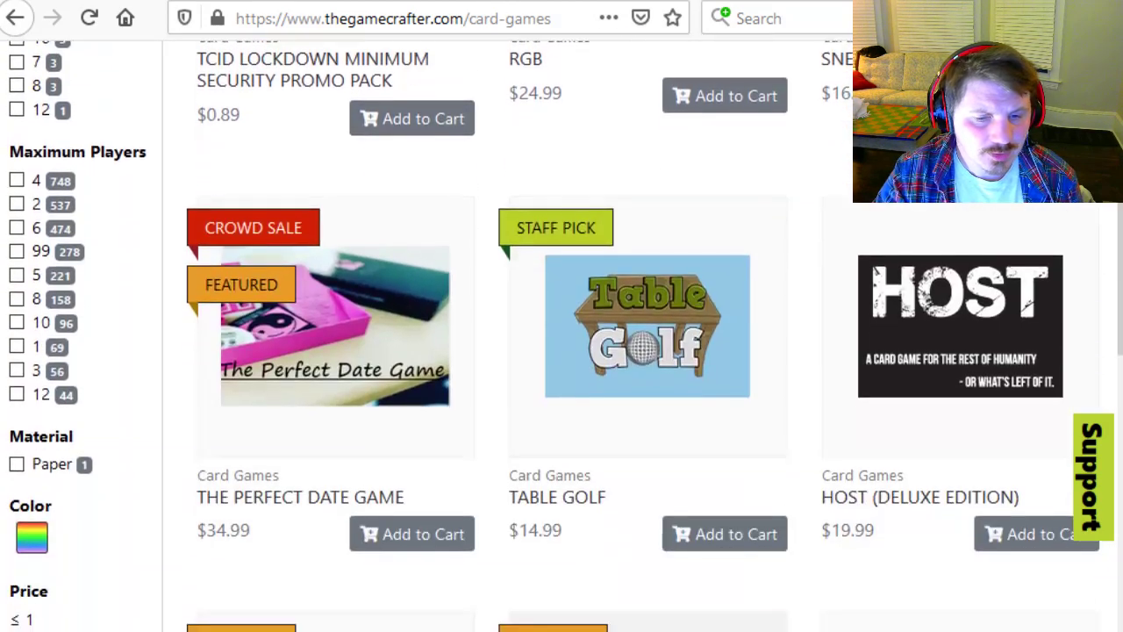
{"action": "scroll", "coordinate": [464, 597], "scroll_direction": "down", "scroll_amount": 13}
{"action": "scroll", "coordinate": [464, 597], "scroll_direction": "up", "scroll_amount": 19}
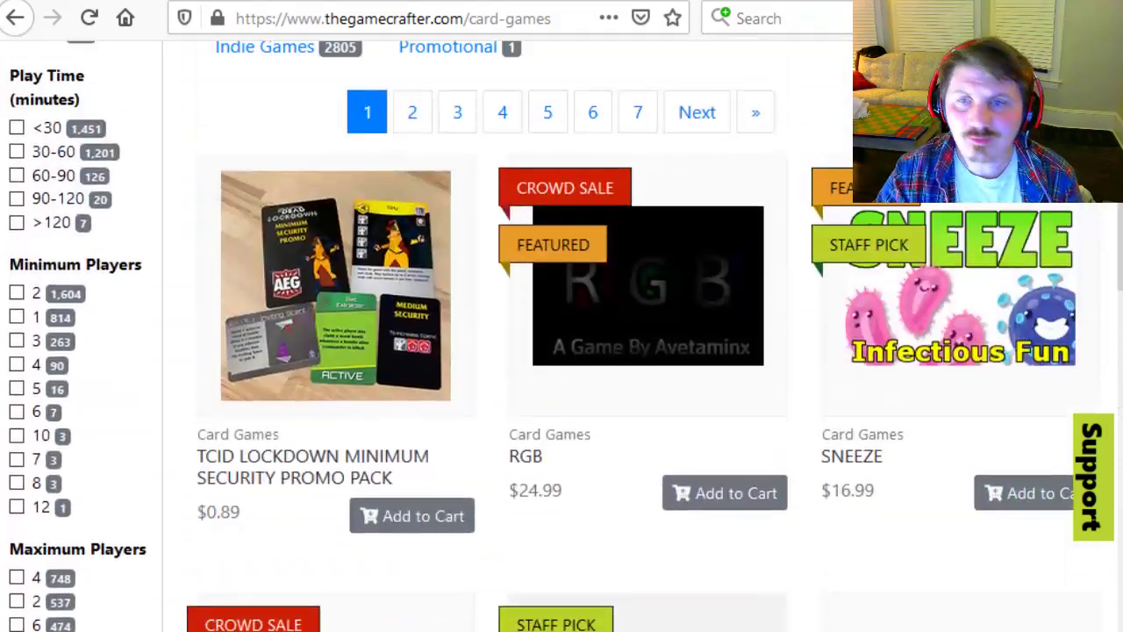
{"action": "scroll", "coordinate": [456, 351], "scroll_direction": "up", "scroll_amount": 6}
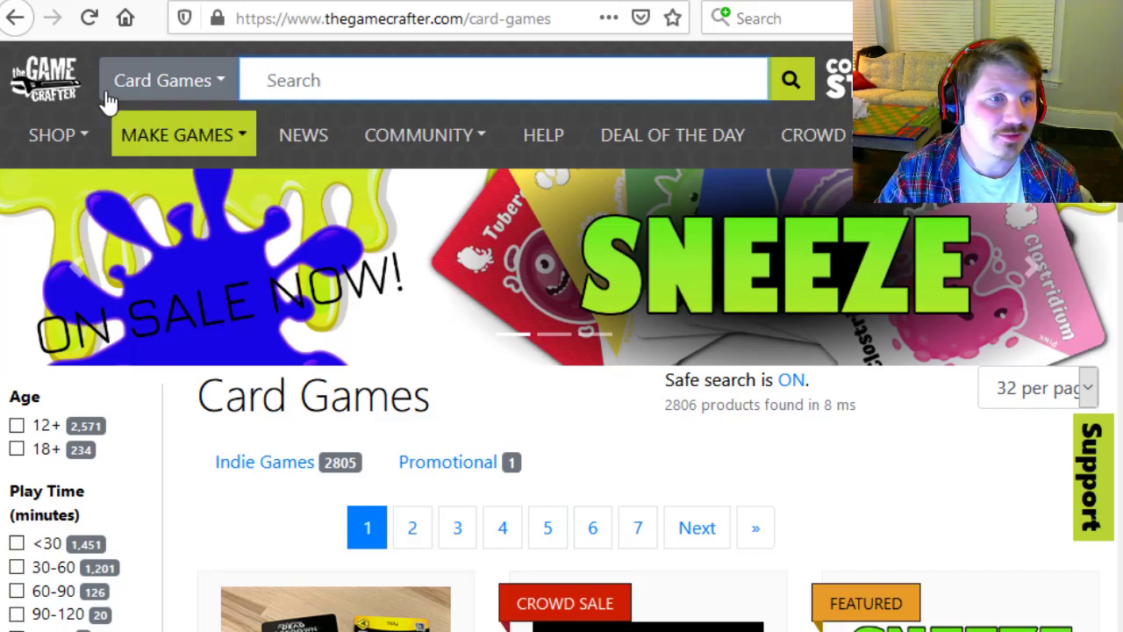
Go back to the My Games page and look over its games table and game creation options
{"action": "left_click", "coordinate": [180, 144]}
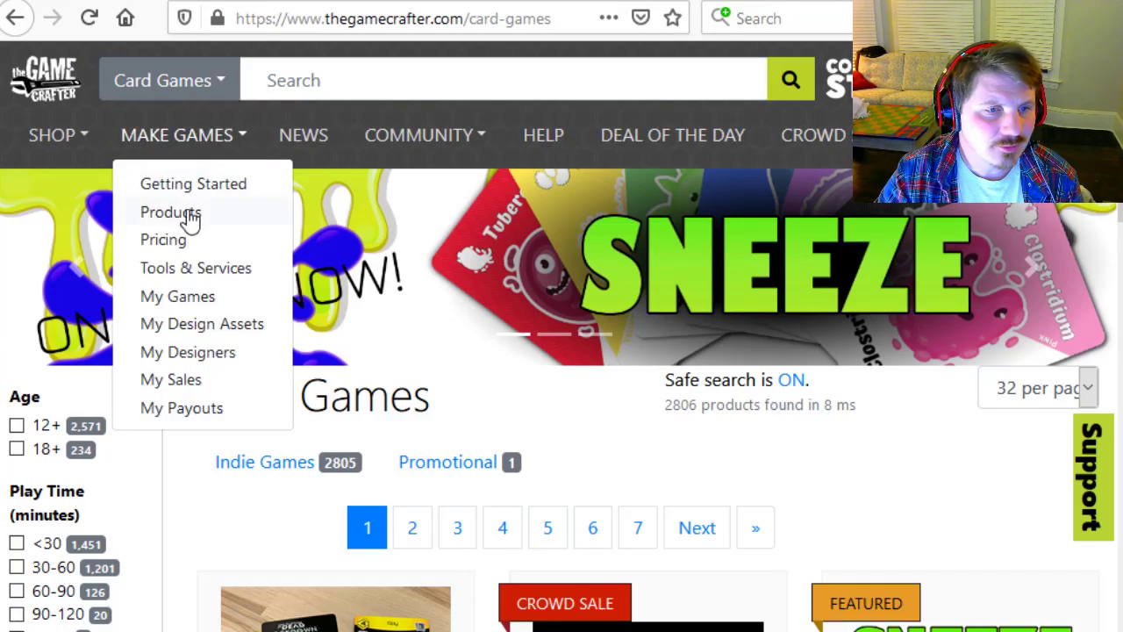
{"action": "left_click", "coordinate": [191, 307]}
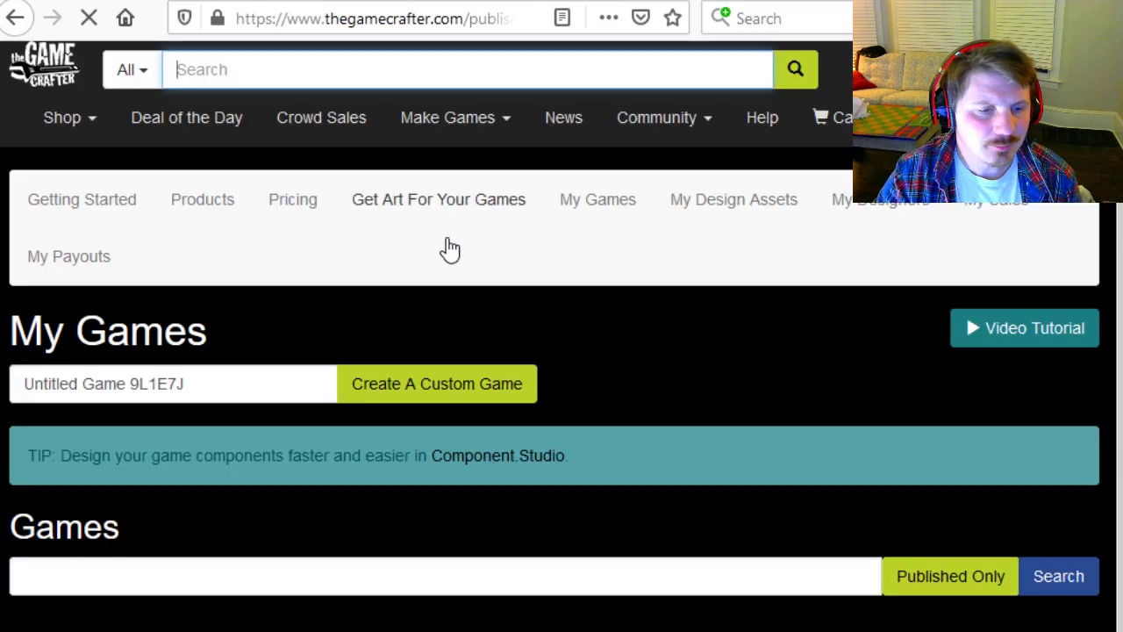
{"action": "scroll", "coordinate": [465, 250], "scroll_direction": "down", "scroll_amount": 4}
{"action": "scroll", "coordinate": [346, 467], "scroll_direction": "up", "scroll_amount": 2}
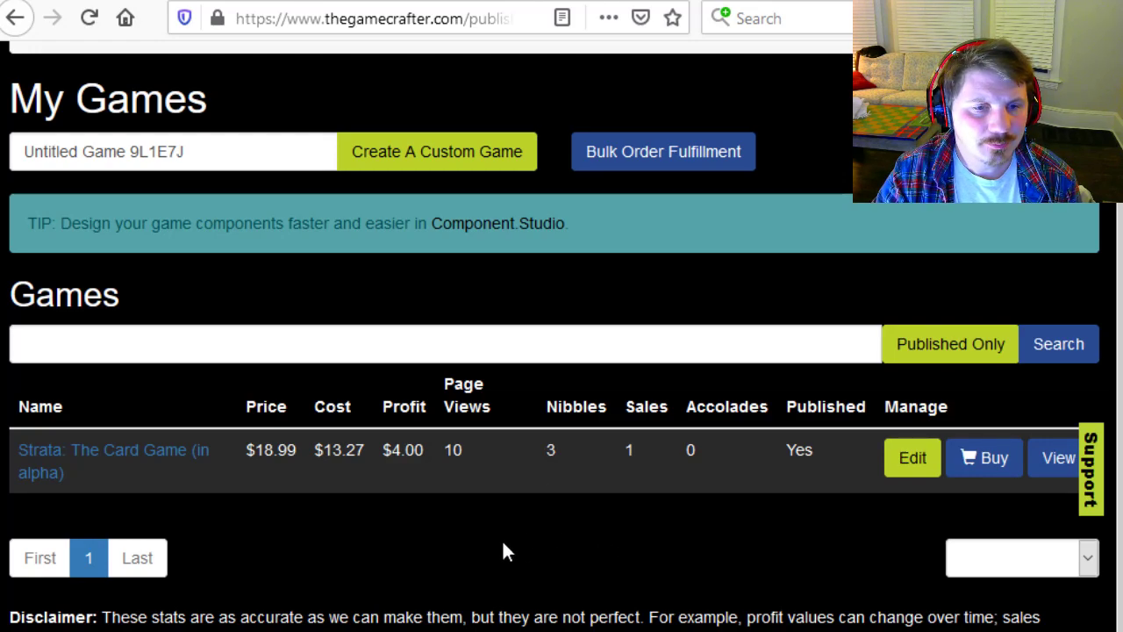
{"action": "scroll", "coordinate": [504, 549], "scroll_direction": "down", "scroll_amount": 7}
{"action": "scroll", "coordinate": [504, 550], "scroll_direction": "up", "scroll_amount": 1}
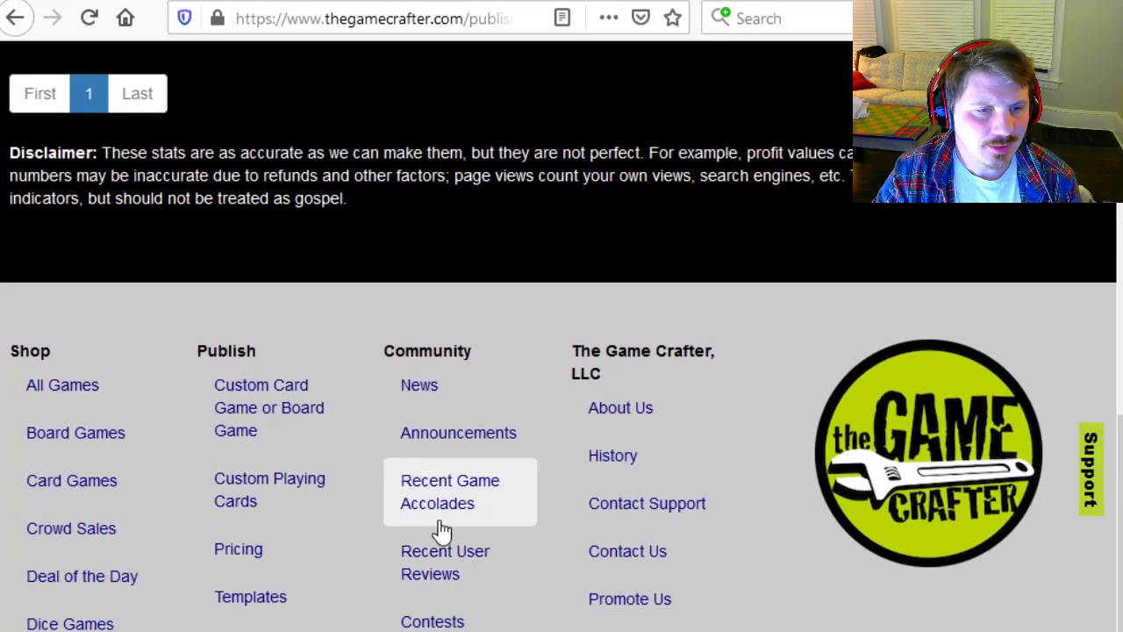
{"action": "scroll", "coordinate": [562, 351], "scroll_direction": "up", "scroll_amount": 7}
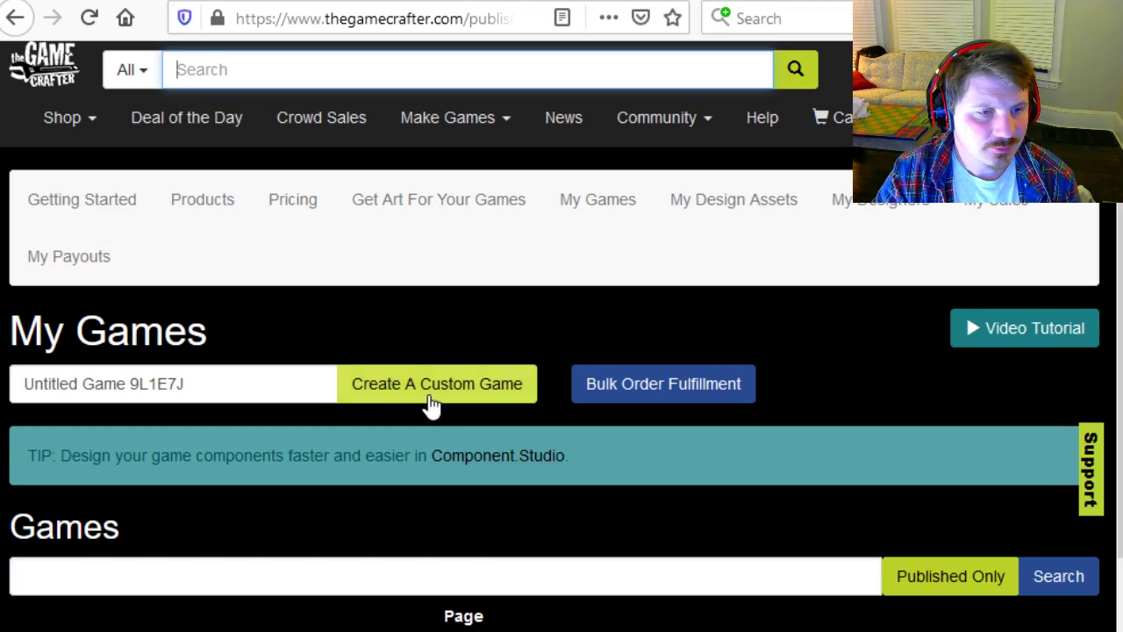
Create a custom game named Safari Situations
{"action": "left_click", "coordinate": [248, 383]}
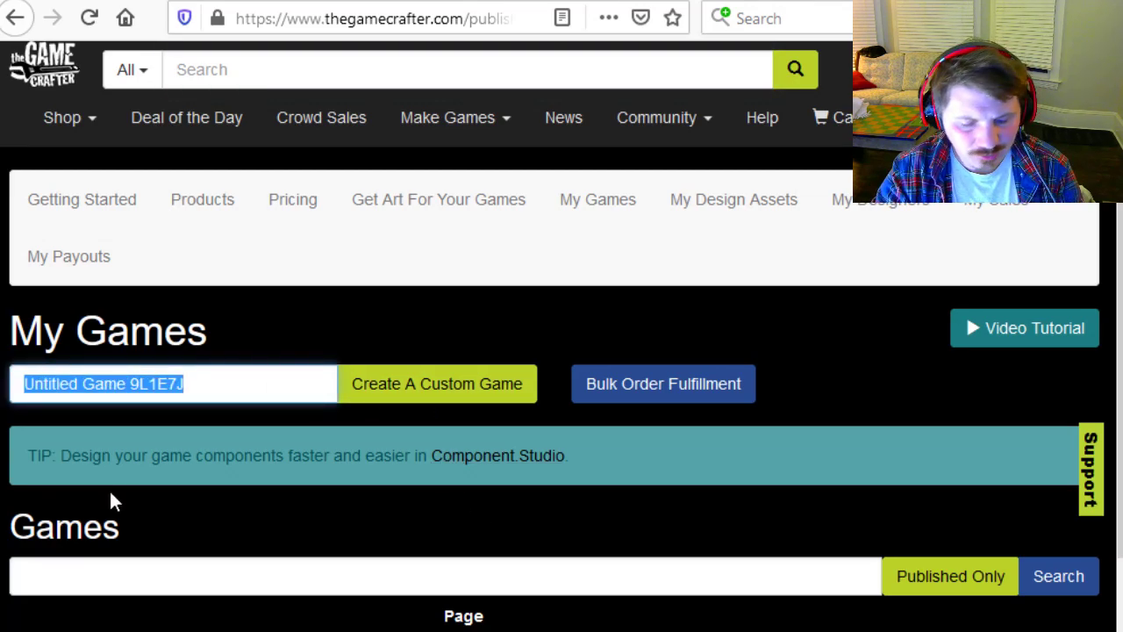
{"action": "type", "text": "Safa"}
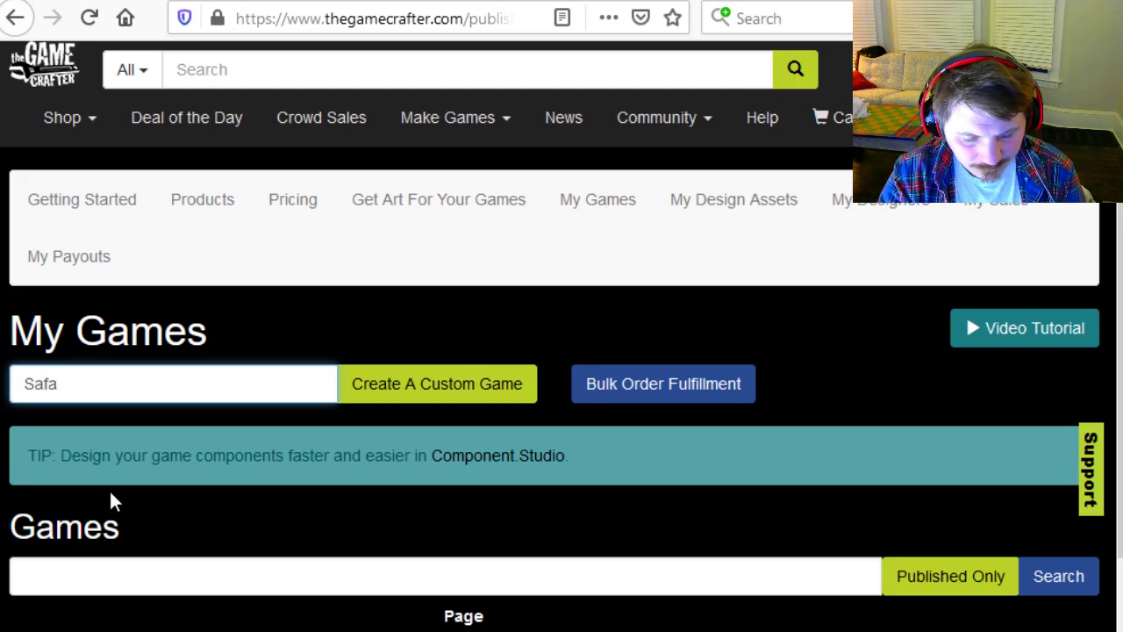
{"action": "type", "text": "ri Sit"}
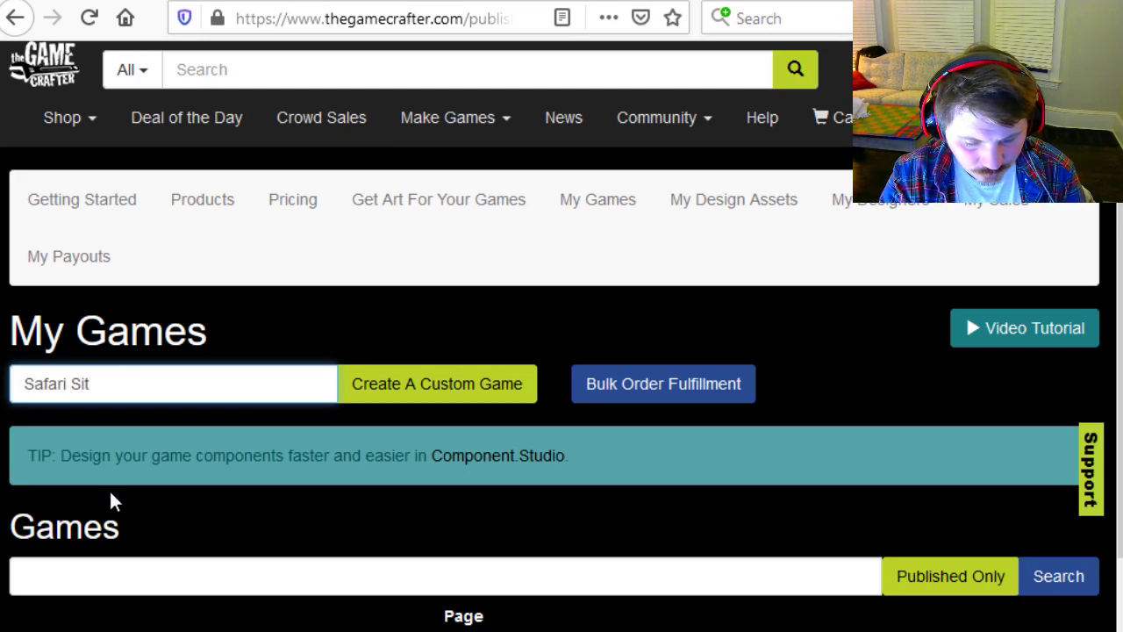
{"action": "type", "text": "uations"}
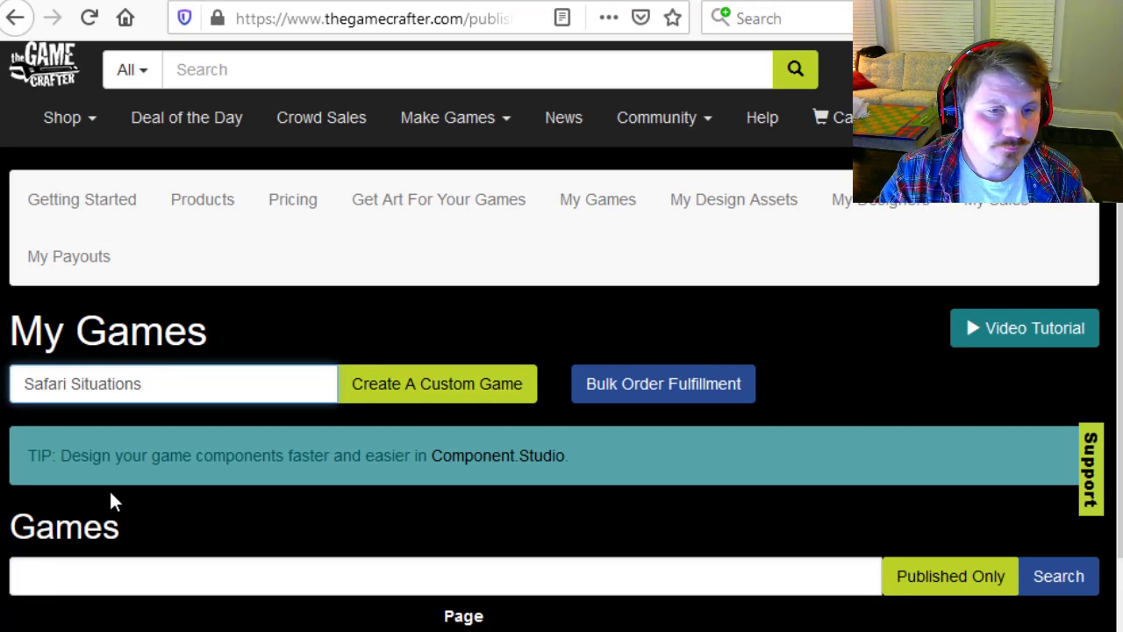
{"action": "left_click", "coordinate": [431, 399]}
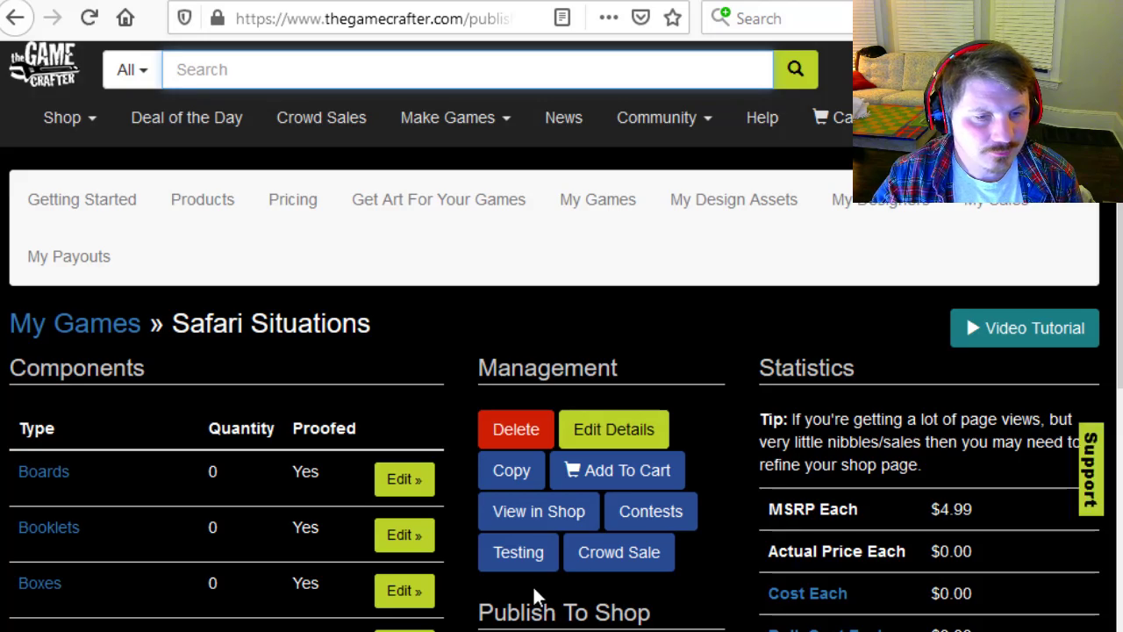
Examine the component types, publishing section and statistics on the Safari Situations game page
{"action": "scroll", "coordinate": [254, 607], "scroll_direction": "down", "scroll_amount": 7}
{"action": "scroll", "coordinate": [254, 608], "scroll_direction": "up", "scroll_amount": 6}
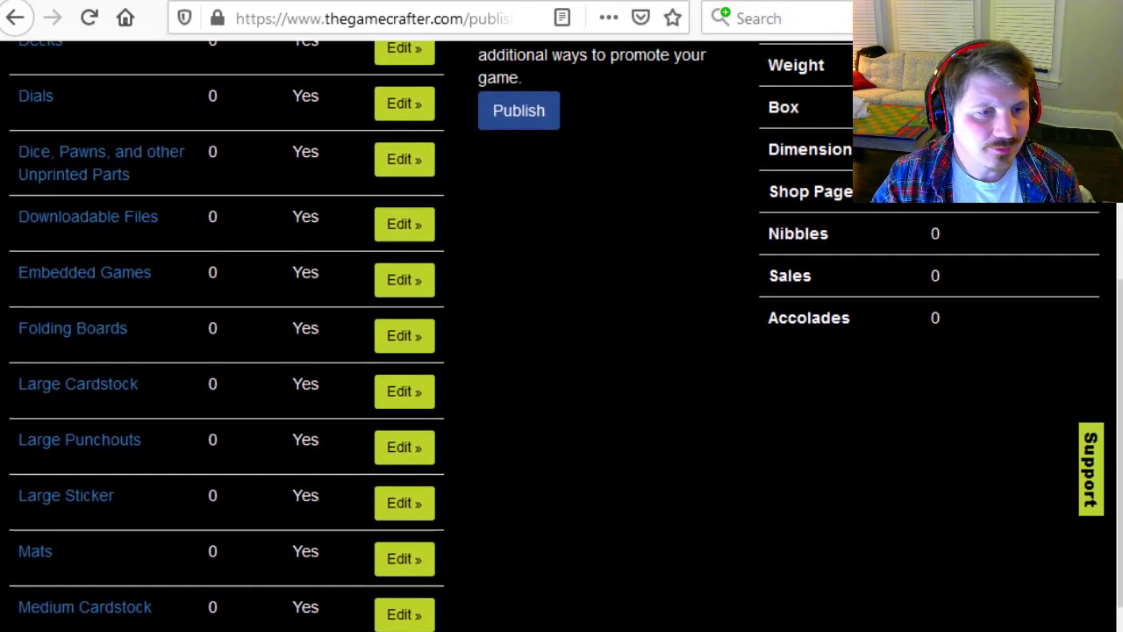
{"action": "scroll", "coordinate": [561, 336], "scroll_direction": "up", "scroll_amount": 2}
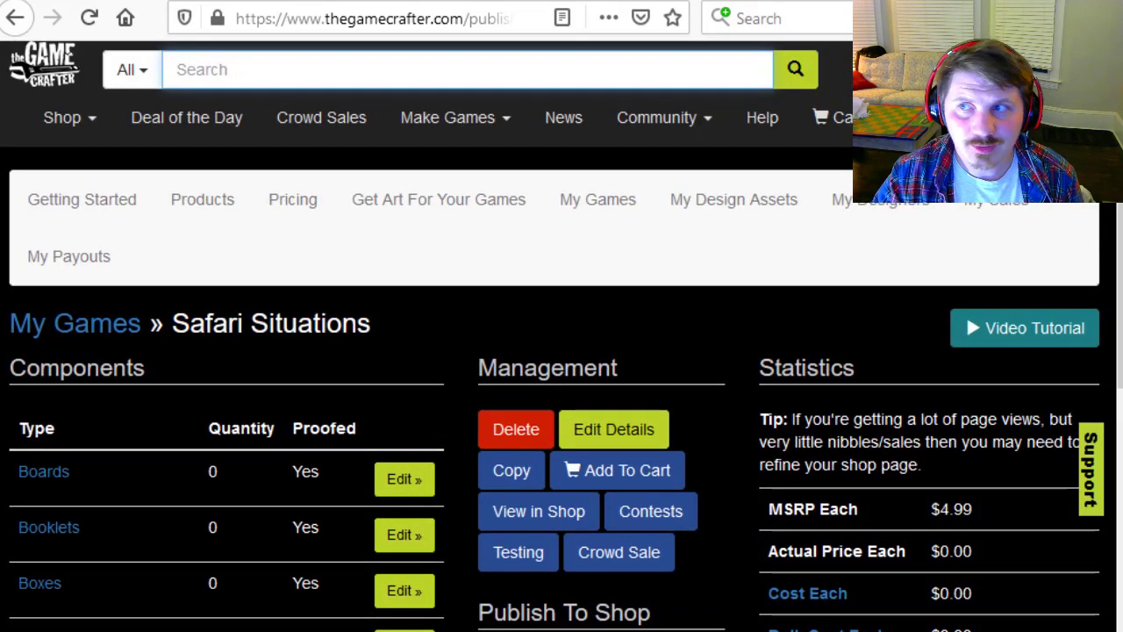
{"action": "scroll", "coordinate": [562, 336], "scroll_direction": "down", "scroll_amount": 1}
{"action": "scroll", "coordinate": [562, 336], "scroll_direction": "down", "scroll_amount": 5}
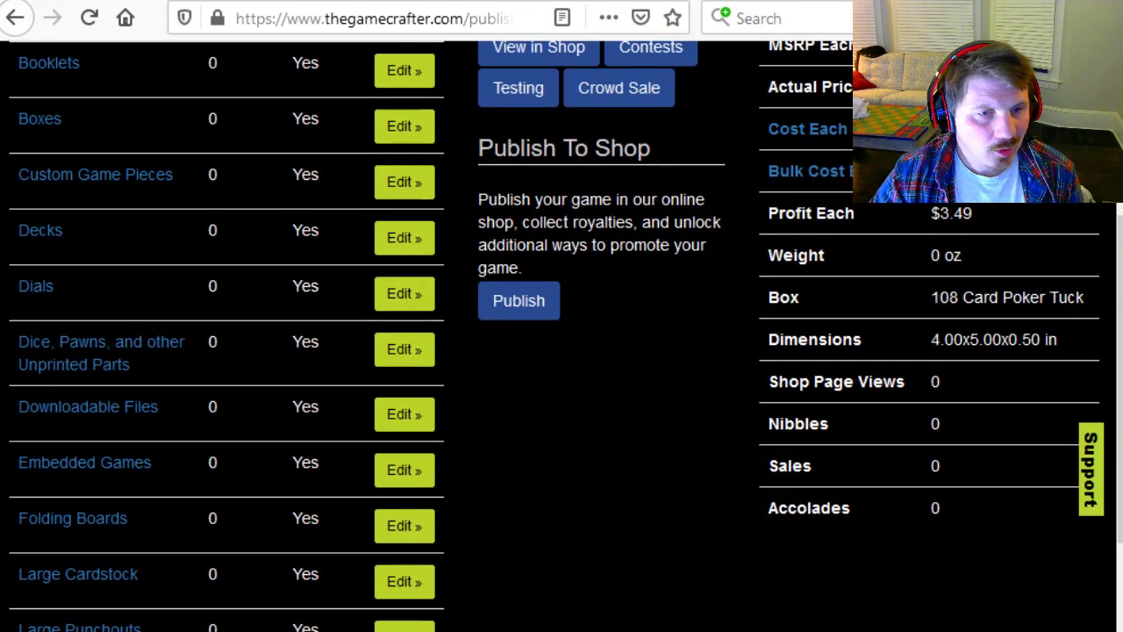
Look through the remaining component types listed for the Safari Situations game
{"action": "scroll", "coordinate": [195, 527], "scroll_direction": "down", "scroll_amount": 4}
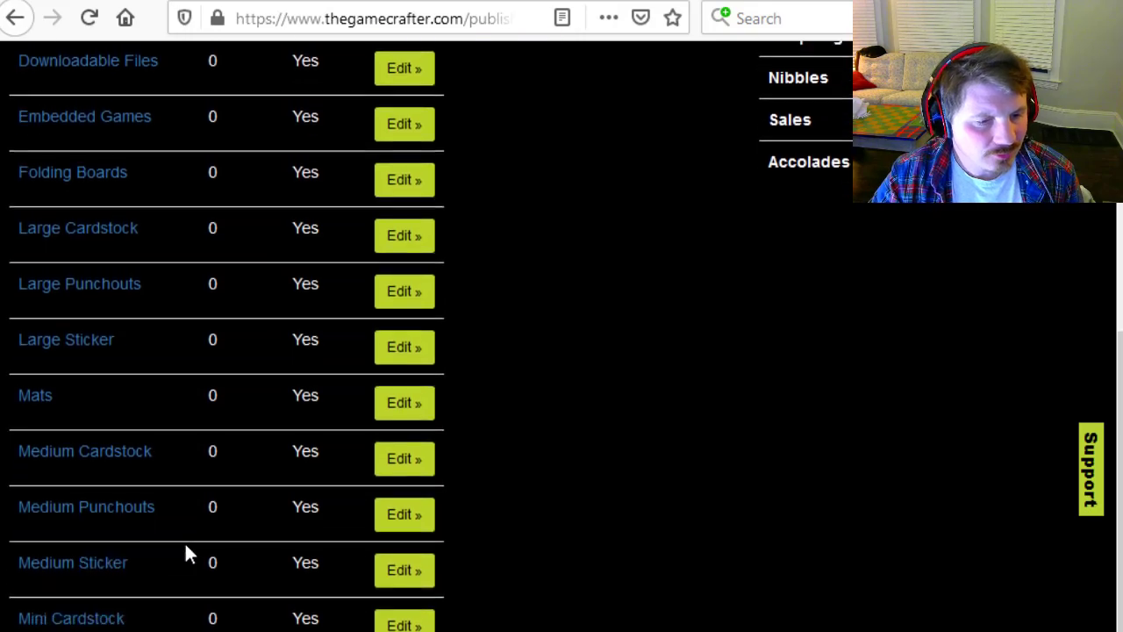
{"action": "scroll", "coordinate": [185, 554], "scroll_direction": "down", "scroll_amount": 1}
{"action": "scroll", "coordinate": [185, 606], "scroll_direction": "up", "scroll_amount": 5}
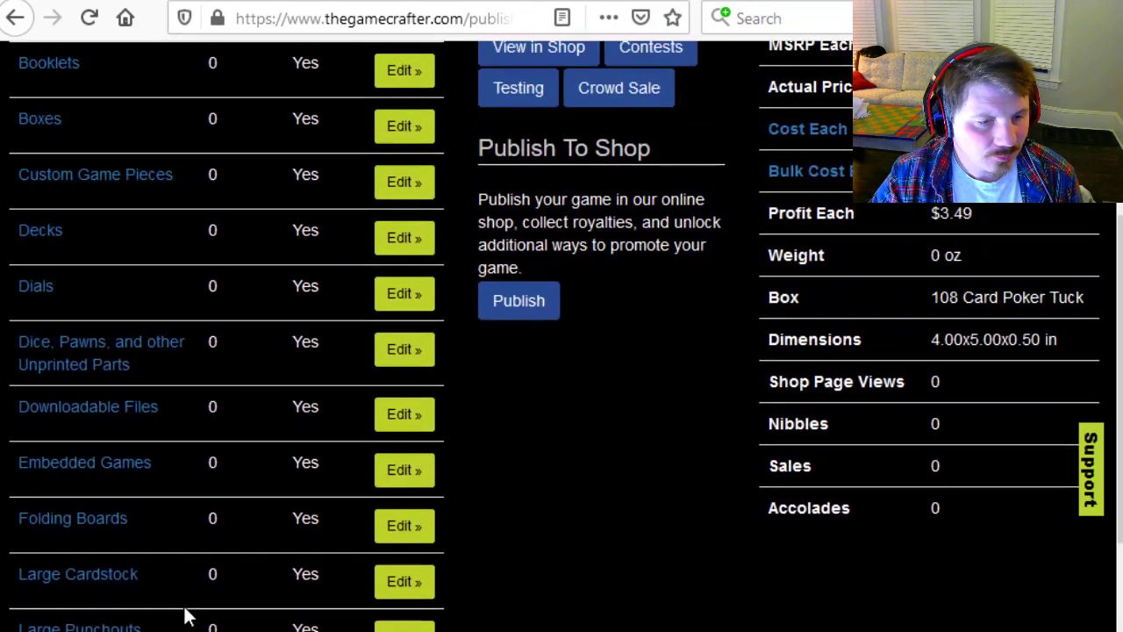
{"action": "scroll", "coordinate": [185, 617], "scroll_direction": "up", "scroll_amount": 3}
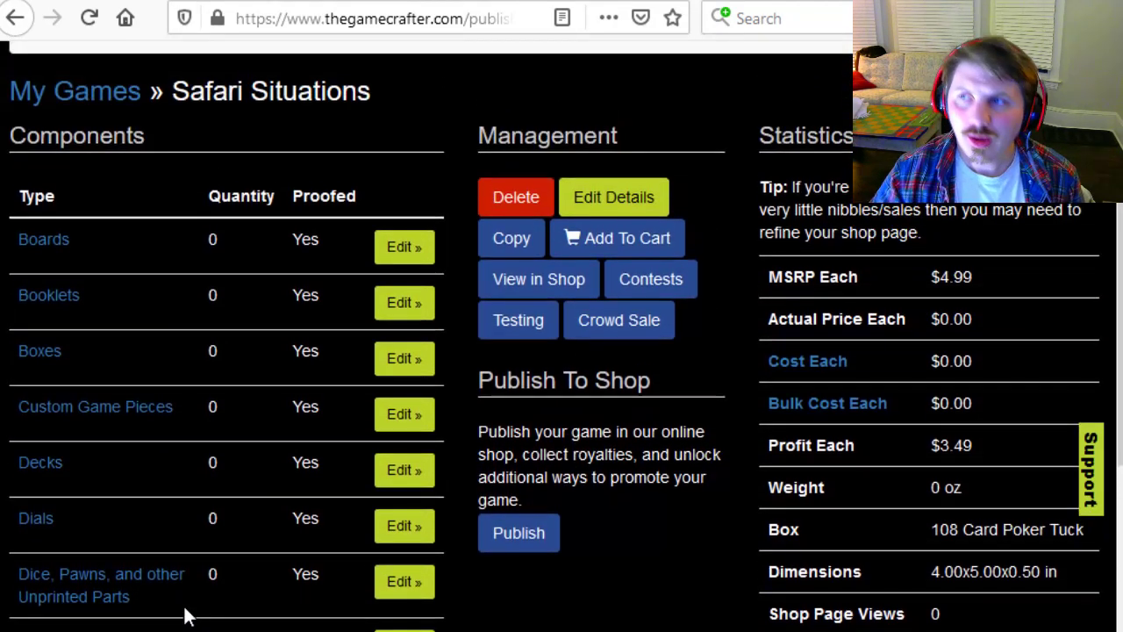
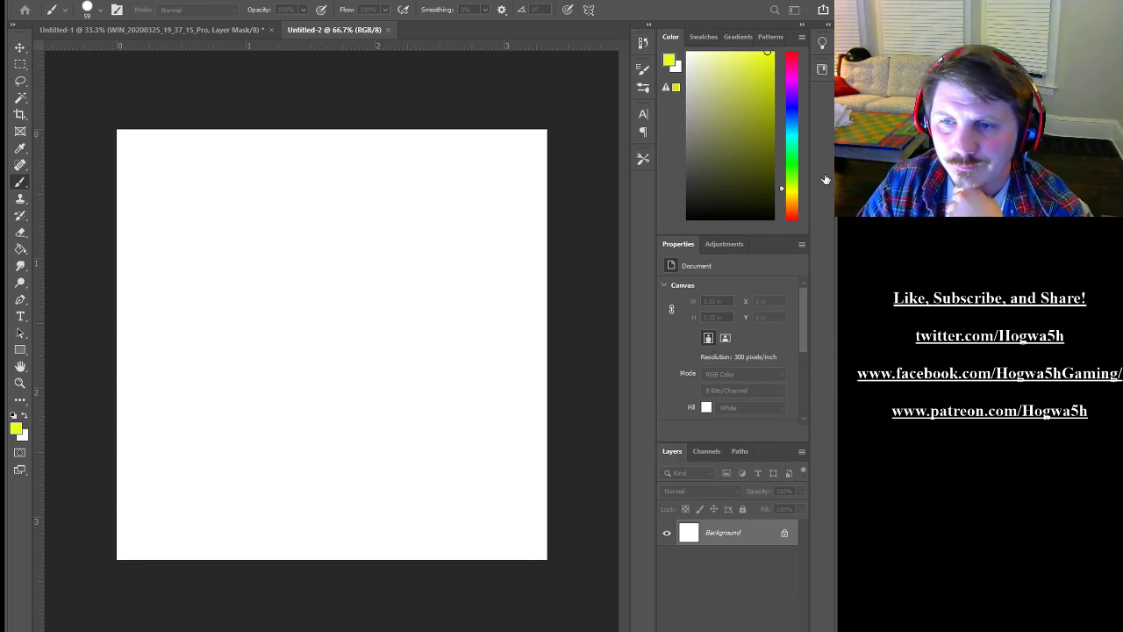
Switch to Photoshop, create a white 6.25 × 6.25 in document at 72 pixels/inch, and restore the default black and white colors
{"action": "key", "text": "Return"}
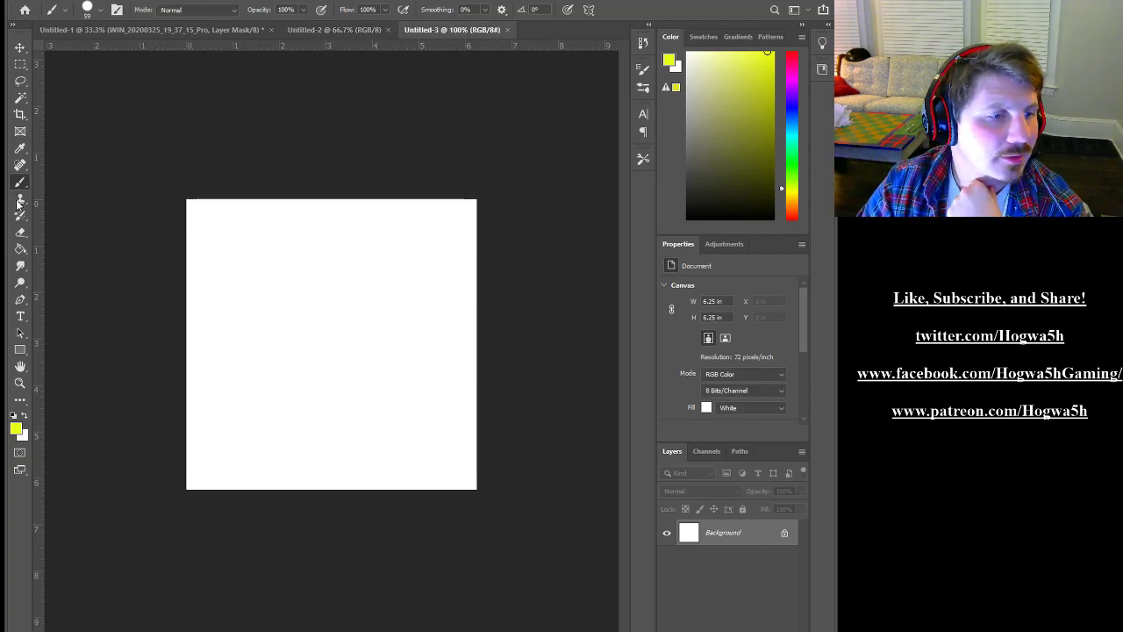
{"action": "left_click", "coordinate": [13, 415]}
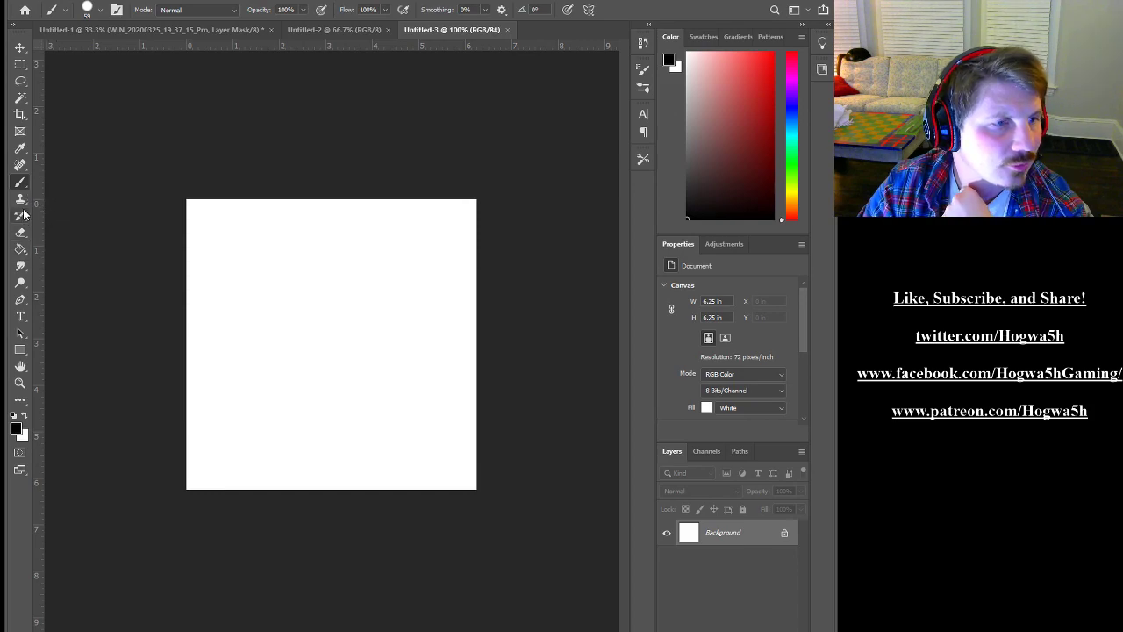
Make a circular selection spanning the full canvas with the Elliptical Marquee and nudge it to fit the edges
{"action": "left_click", "coordinate": [20, 66]}
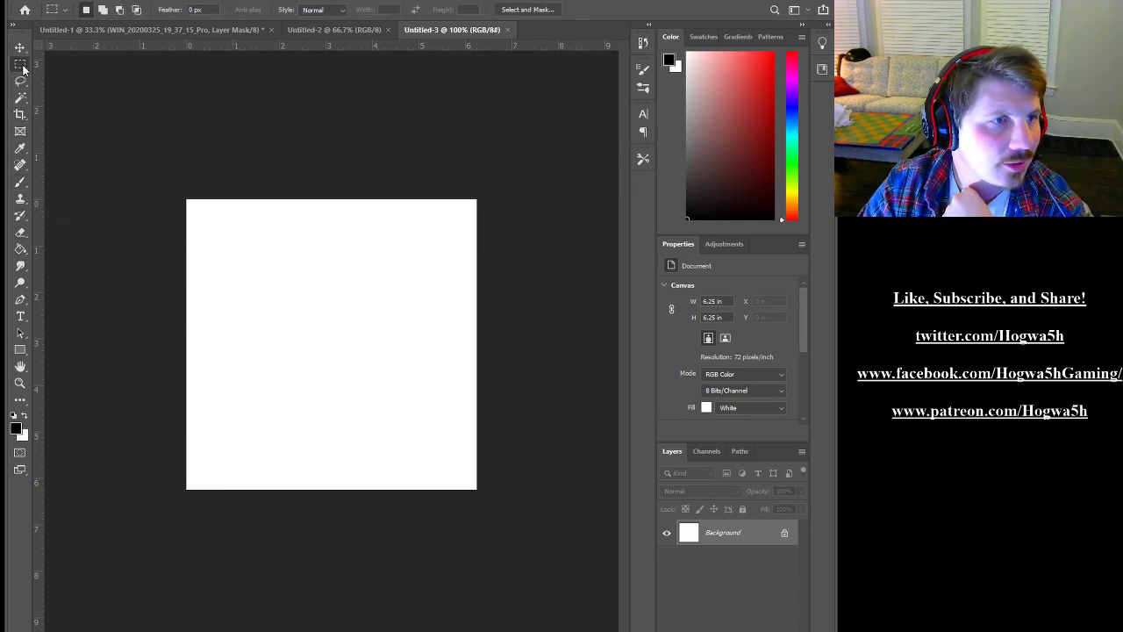
{"action": "key", "text": "shift+m"}
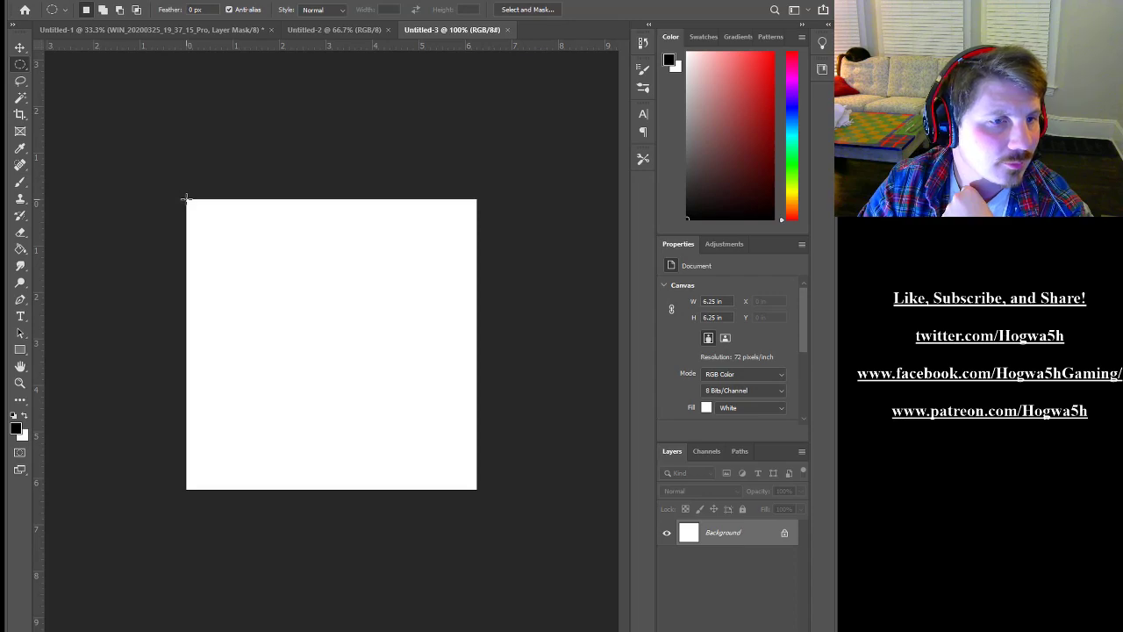
{"action": "left_click_drag", "start_coordinate": [186, 197], "coordinate": [475, 481]}
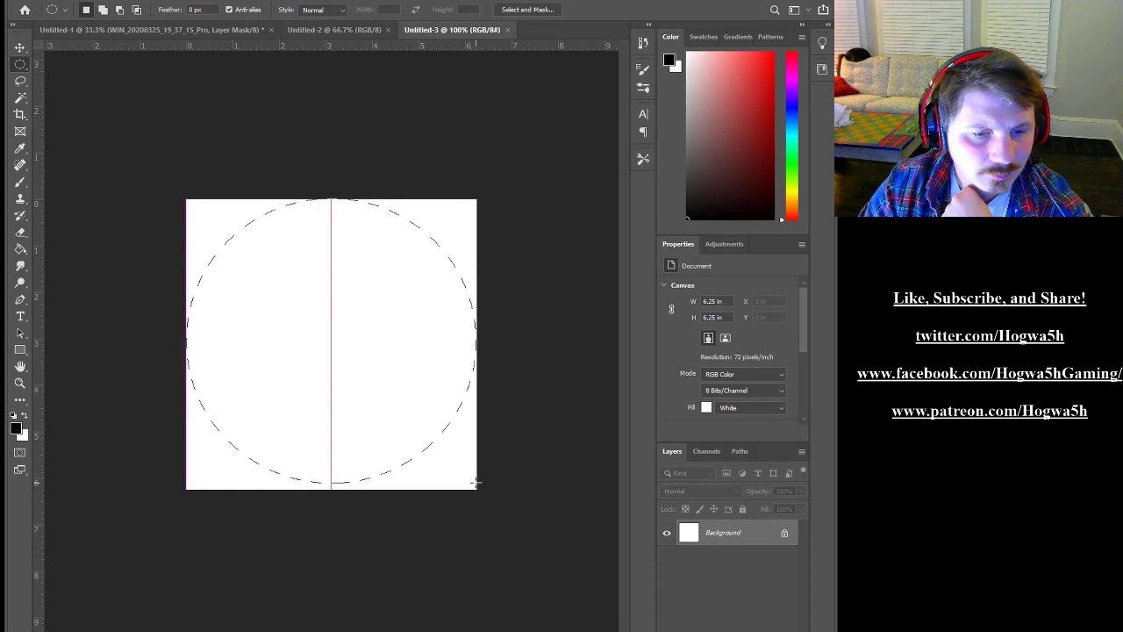
{"action": "left_click_drag", "start_coordinate": [477, 484], "coordinate": [489, 487]}
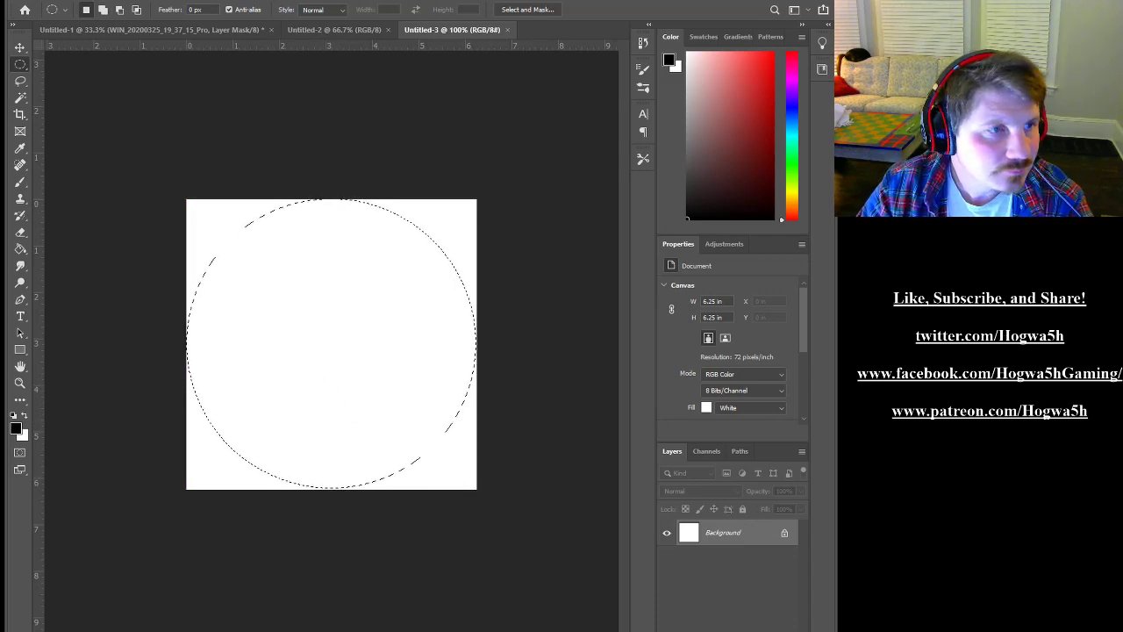
{"action": "key", "text": "v"}
{"action": "left_click_drag", "start_coordinate": [324, 314], "coordinate": [326, 315]}
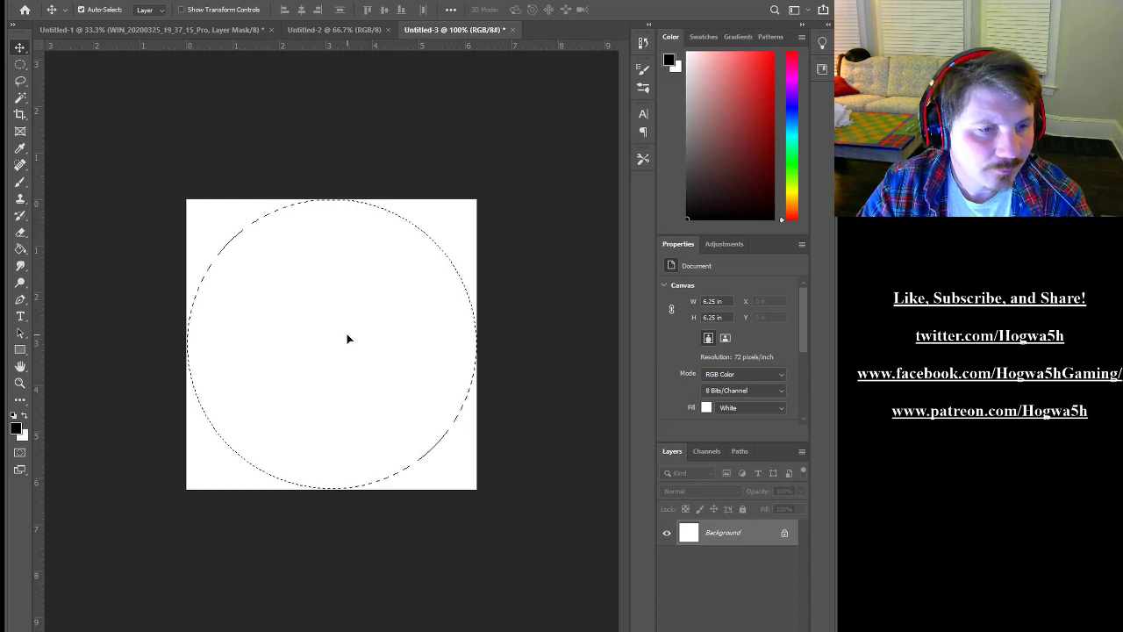
{"action": "left_click_drag", "start_coordinate": [346, 339], "coordinate": [346, 336]}
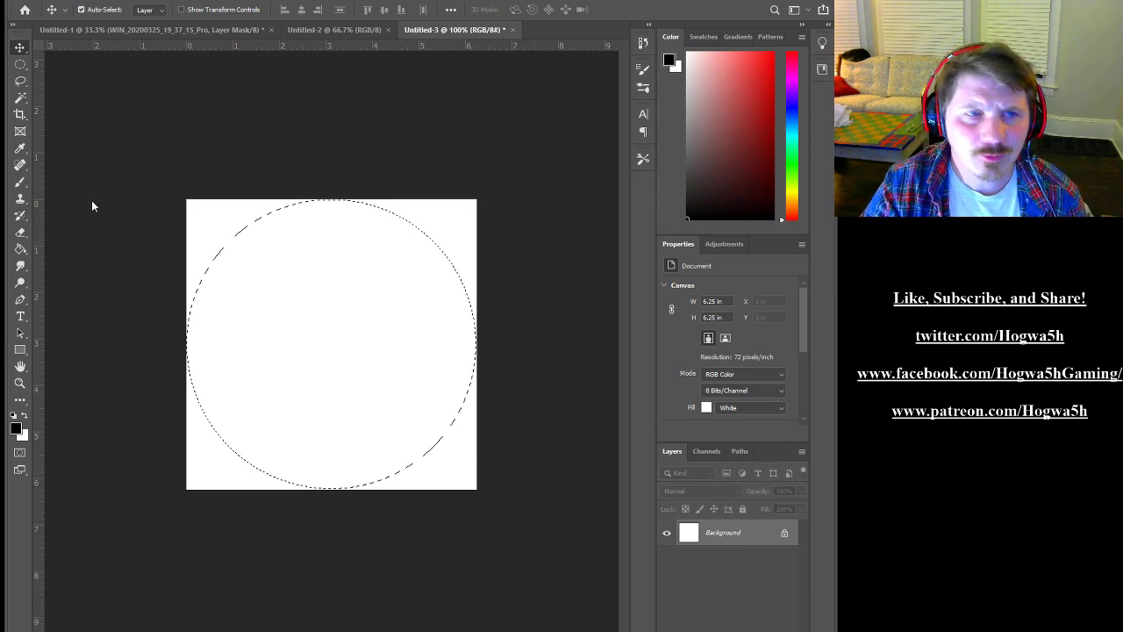
Stroke the circular selection with a thick black outline and deselect it
{"action": "key", "text": "i"}
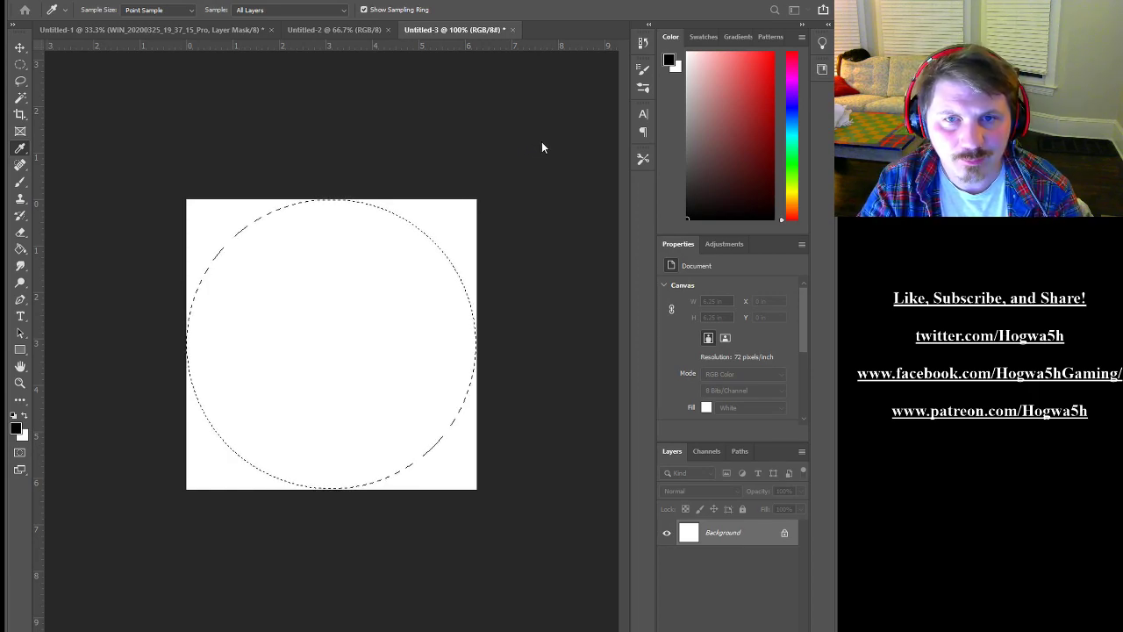
{"action": "left_click", "coordinate": [682, 120]}
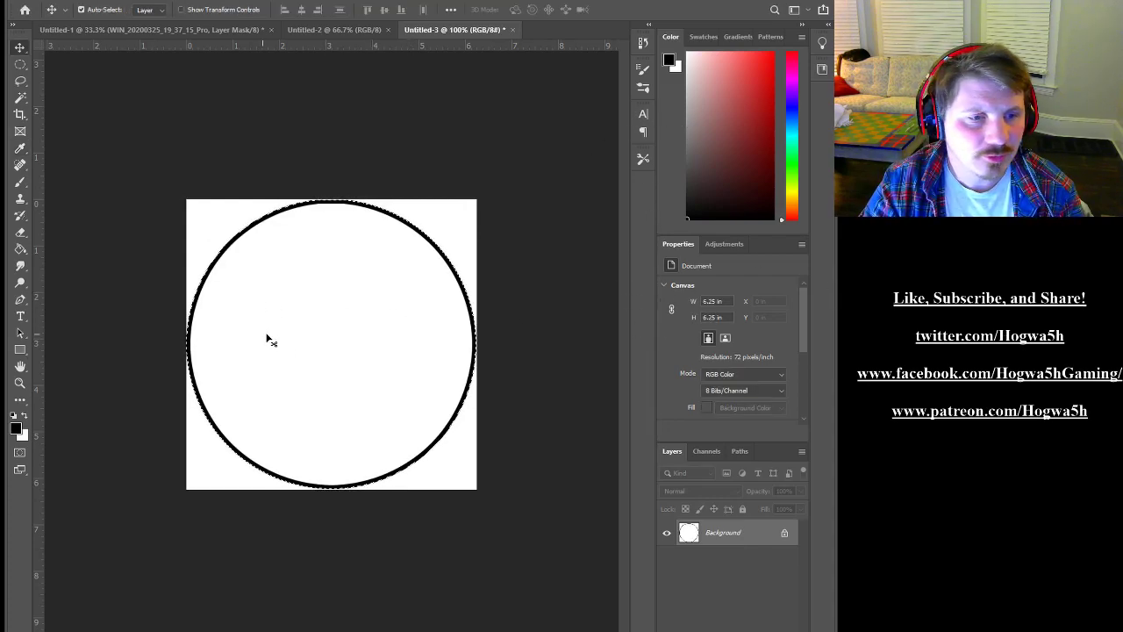
{"action": "left_click", "coordinate": [20, 64]}
{"action": "left_click", "coordinate": [107, 291]}
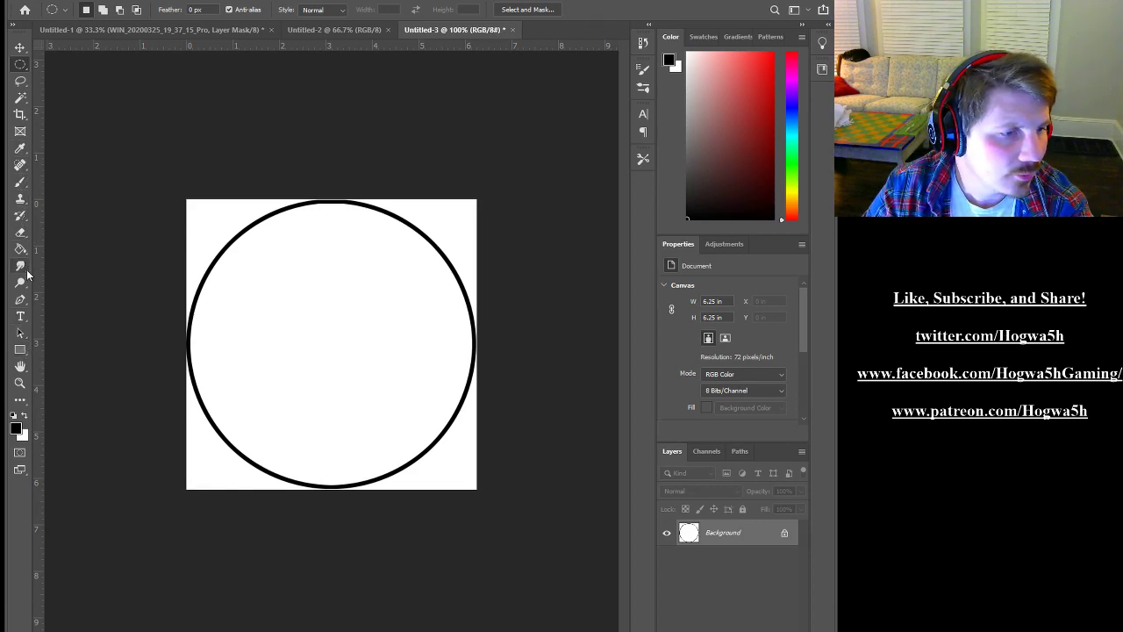
Set the foreground color to bright red
{"action": "key", "text": "i"}
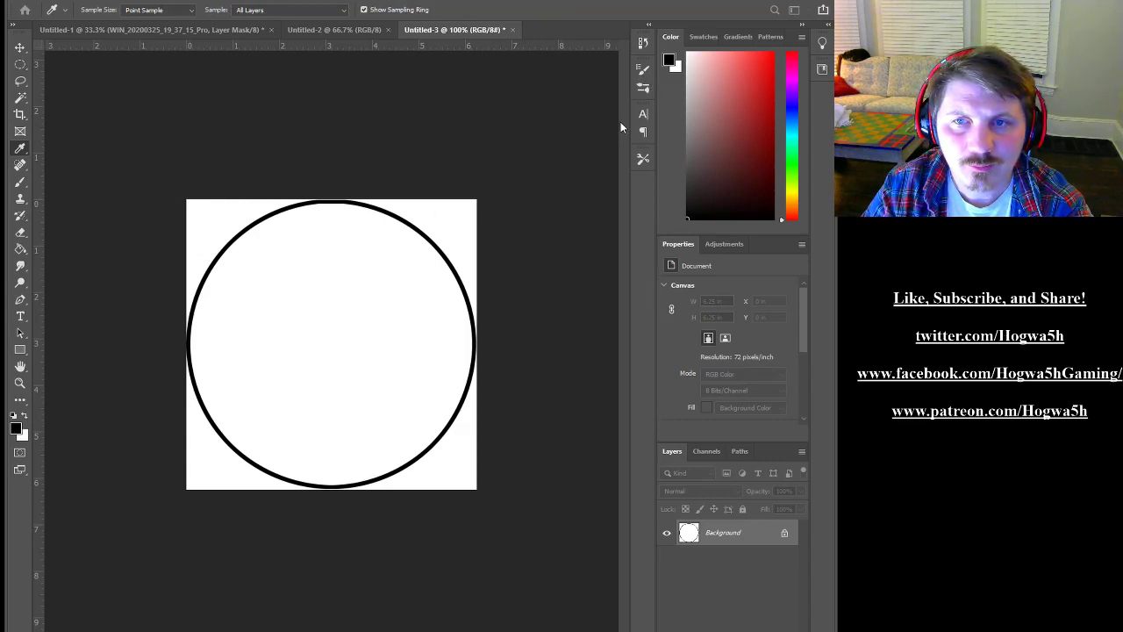
{"action": "left_click", "coordinate": [723, 101]}
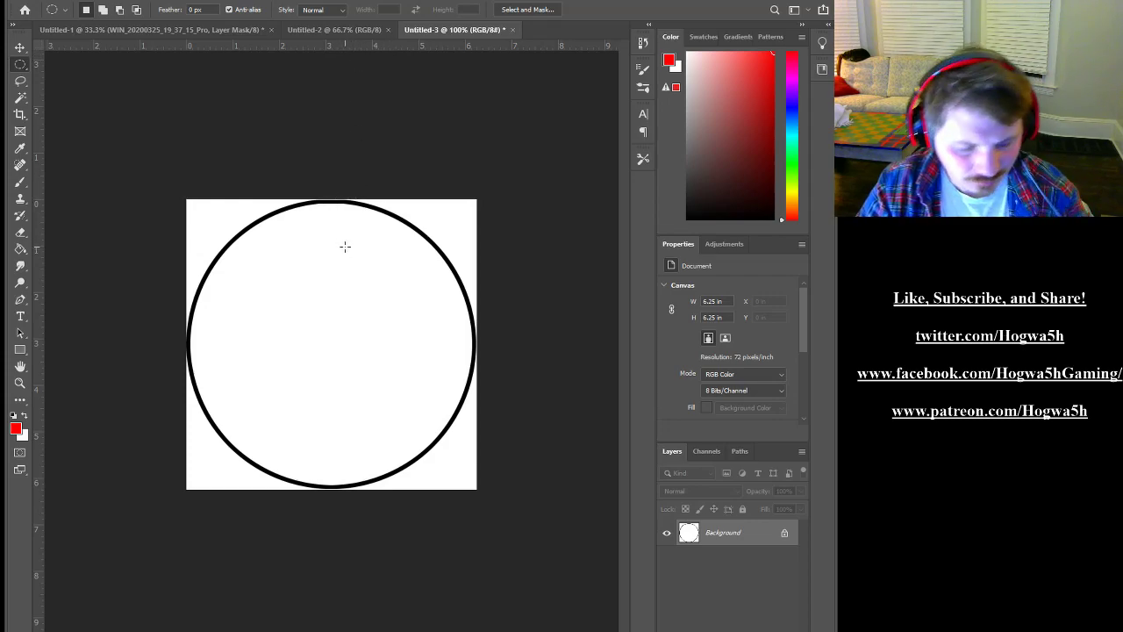
Add a vertical and a horizontal guide crossing at the center of the circle
{"action": "scroll", "coordinate": [345, 246], "scroll_direction": "down", "scroll_amount": 1}
{"action": "scroll", "coordinate": [344, 246], "scroll_direction": "up", "scroll_amount": 4}
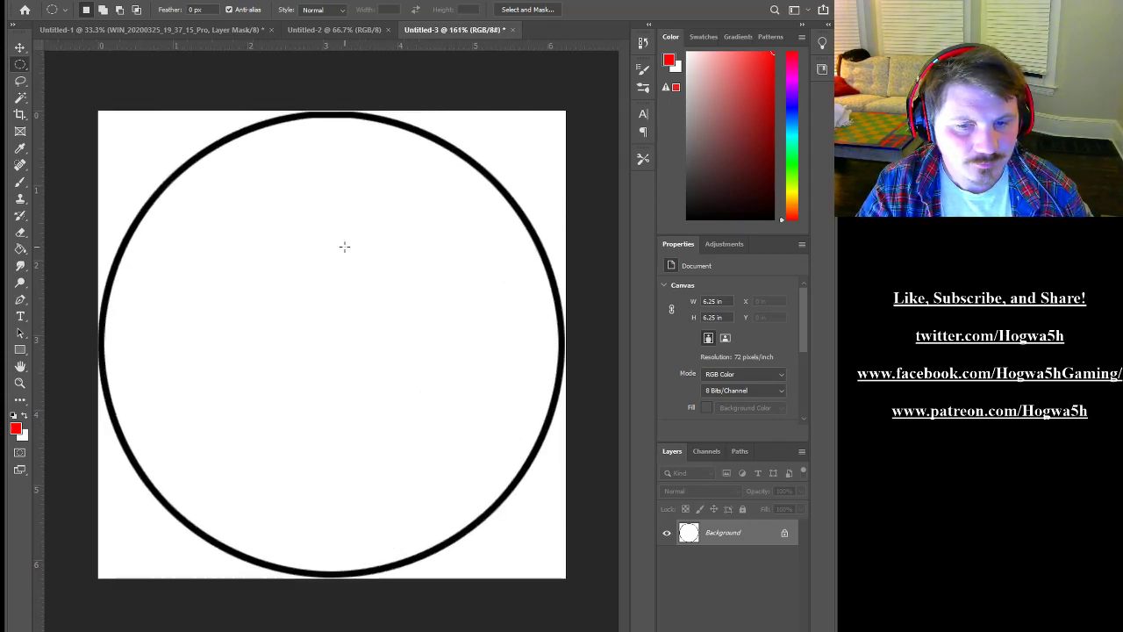
{"action": "scroll", "coordinate": [345, 246], "scroll_direction": "up", "scroll_amount": 1}
{"action": "scroll", "coordinate": [345, 247], "scroll_direction": "up", "scroll_amount": 1}
{"action": "scroll", "coordinate": [345, 247], "scroll_direction": "down", "scroll_amount": 1}
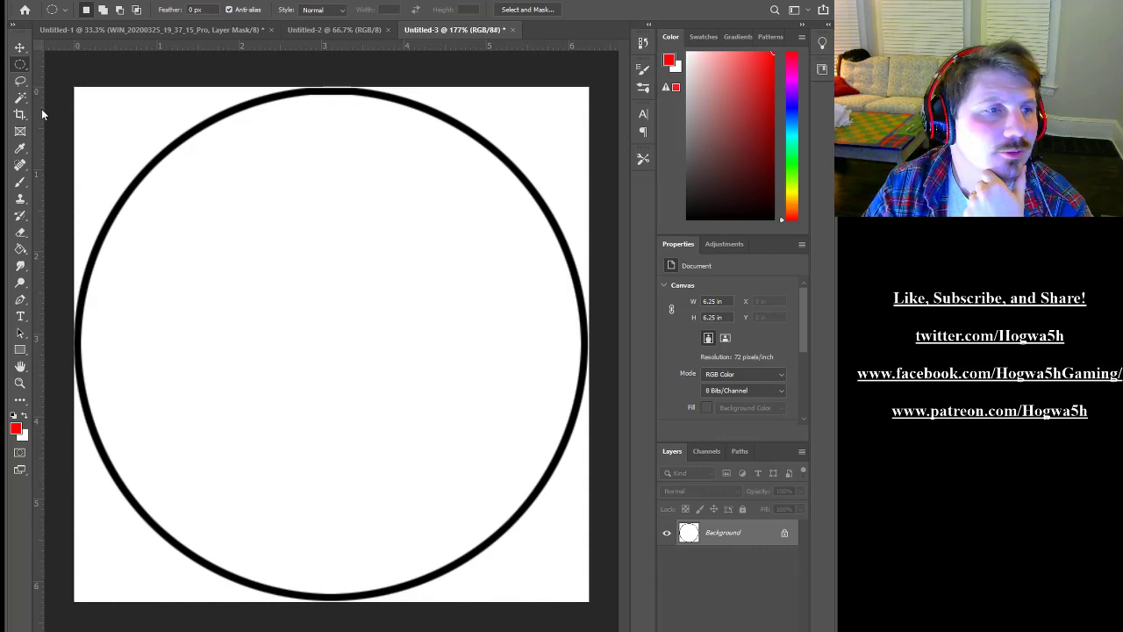
{"action": "left_click_drag", "start_coordinate": [38, 132], "coordinate": [333, 128]}
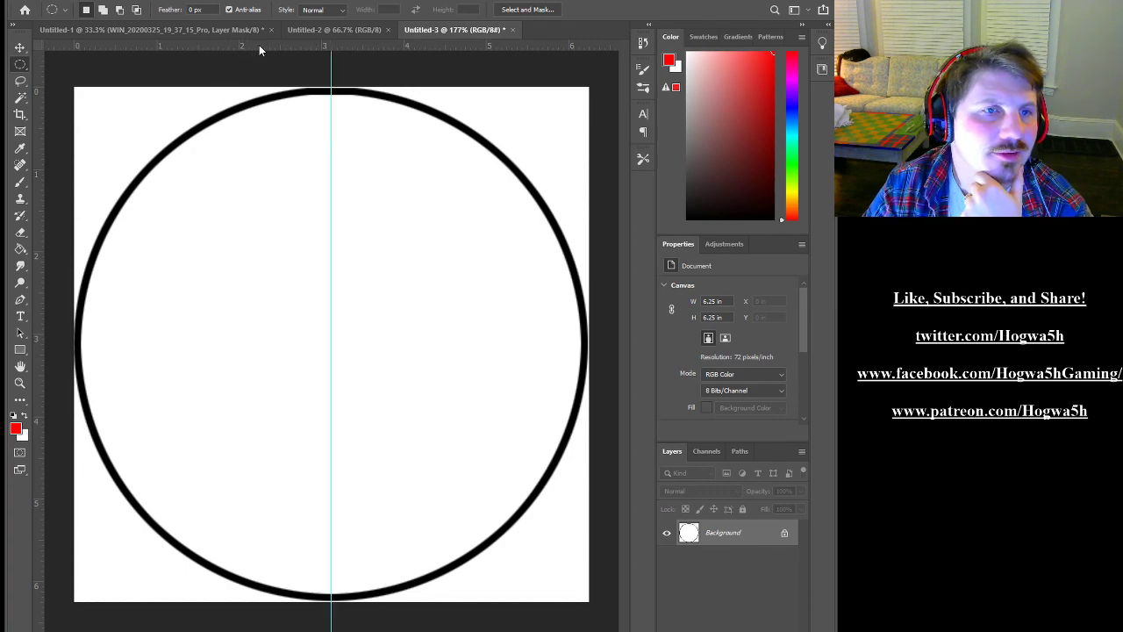
{"action": "left_click_drag", "start_coordinate": [259, 46], "coordinate": [217, 348]}
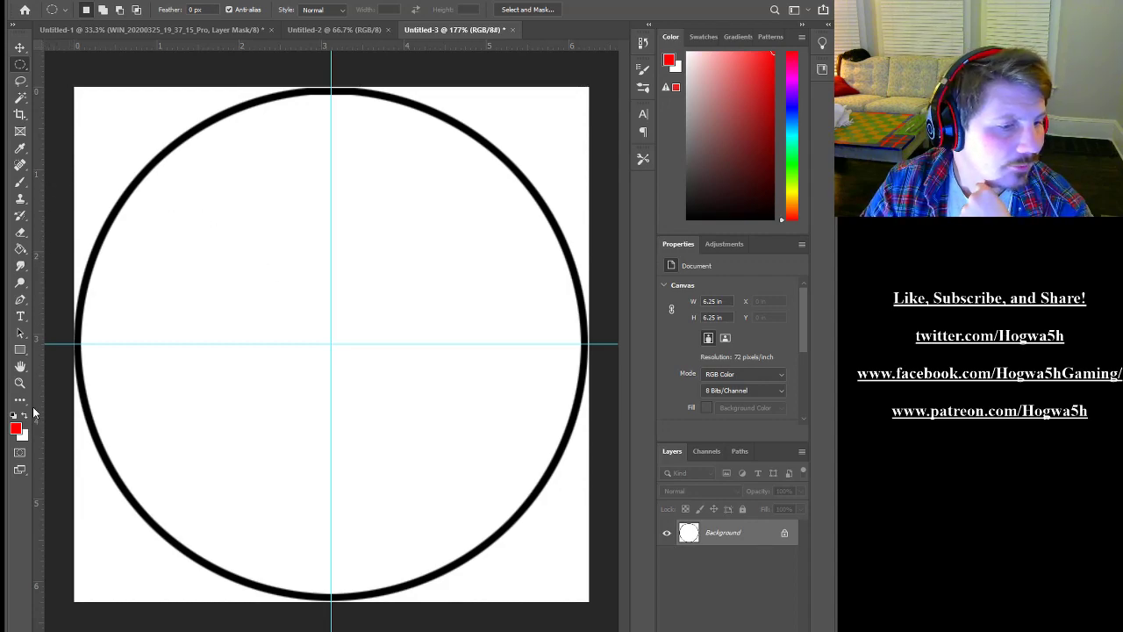
Switch to the Rectangular Marquee tool
{"action": "right_click", "coordinate": [24, 70]}
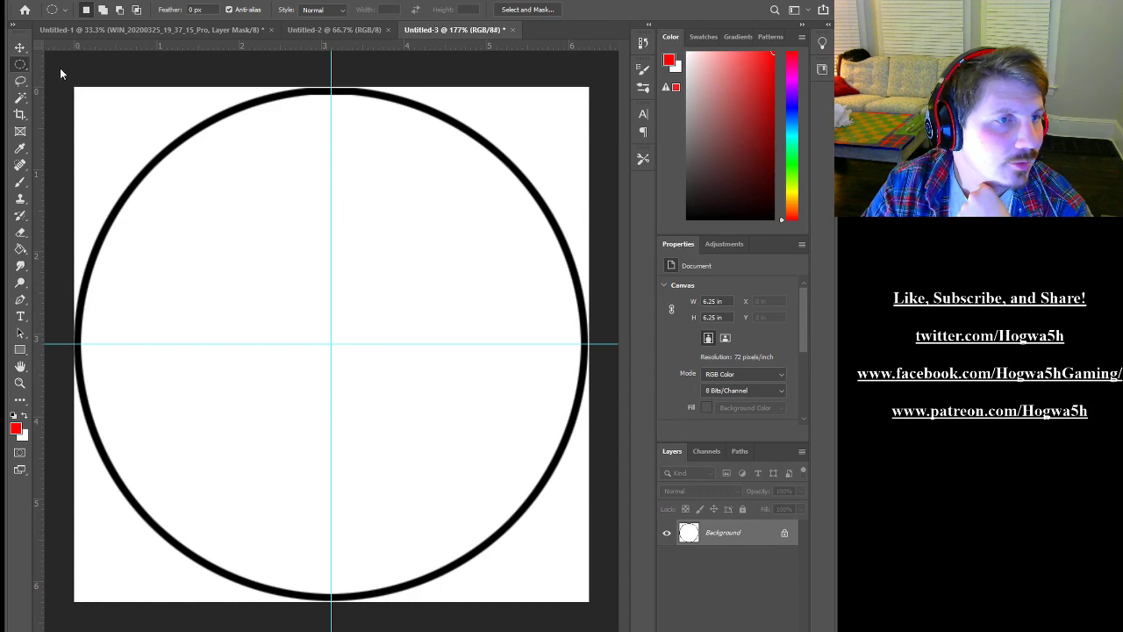
{"action": "left_click", "coordinate": [61, 69]}
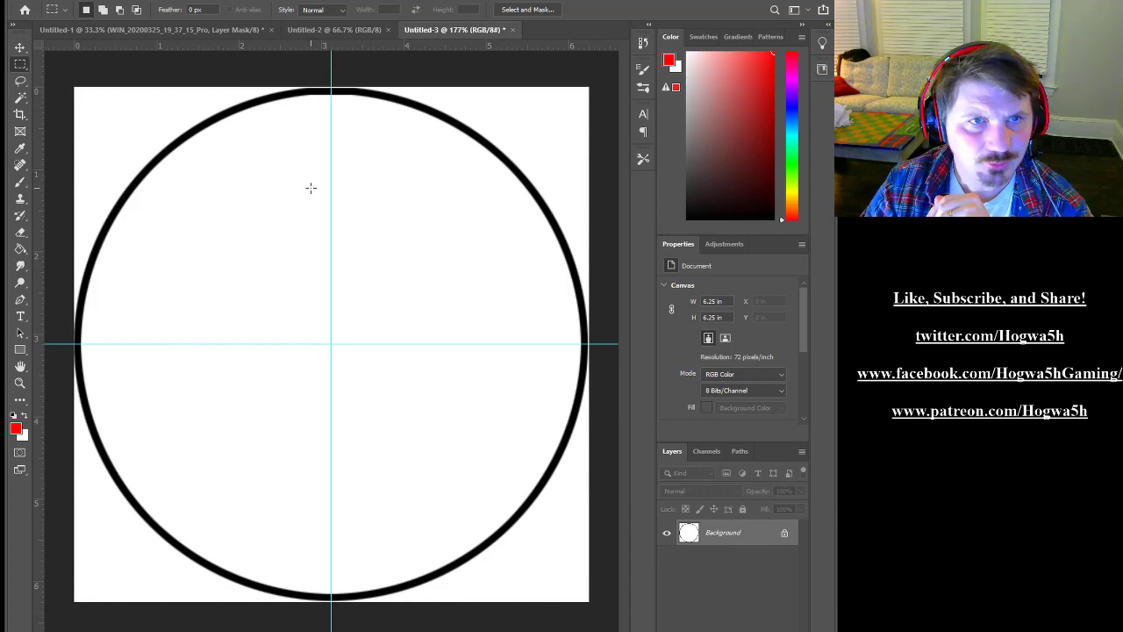
{"action": "left_click_drag", "start_coordinate": [311, 188], "coordinate": [339, 189]}
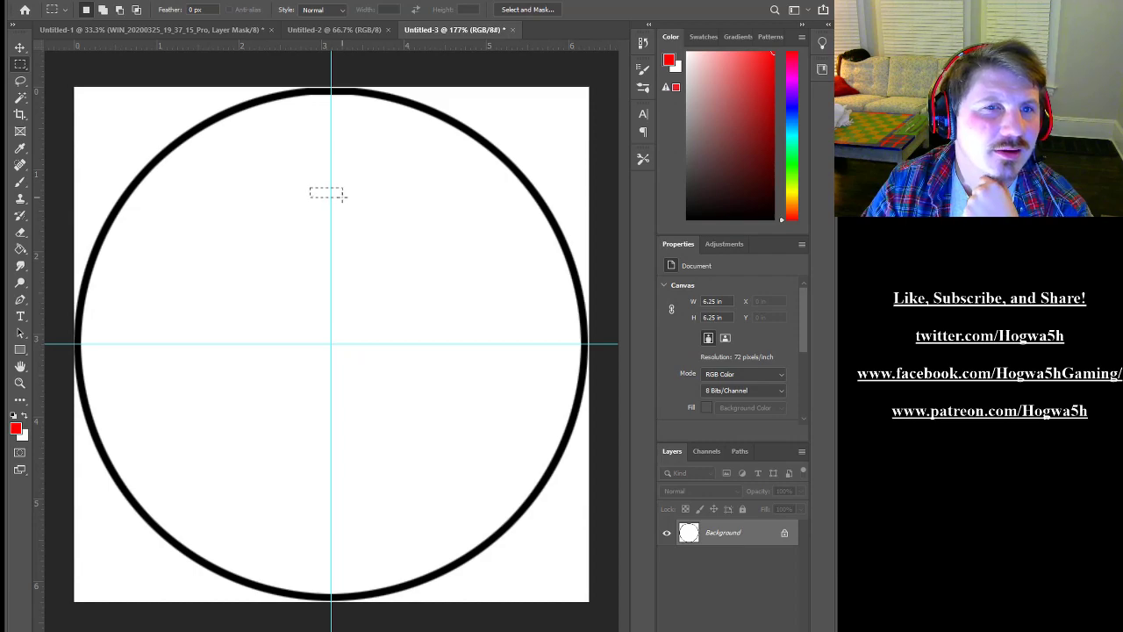
{"action": "left_click_drag", "start_coordinate": [348, 197], "coordinate": [351, 196]}
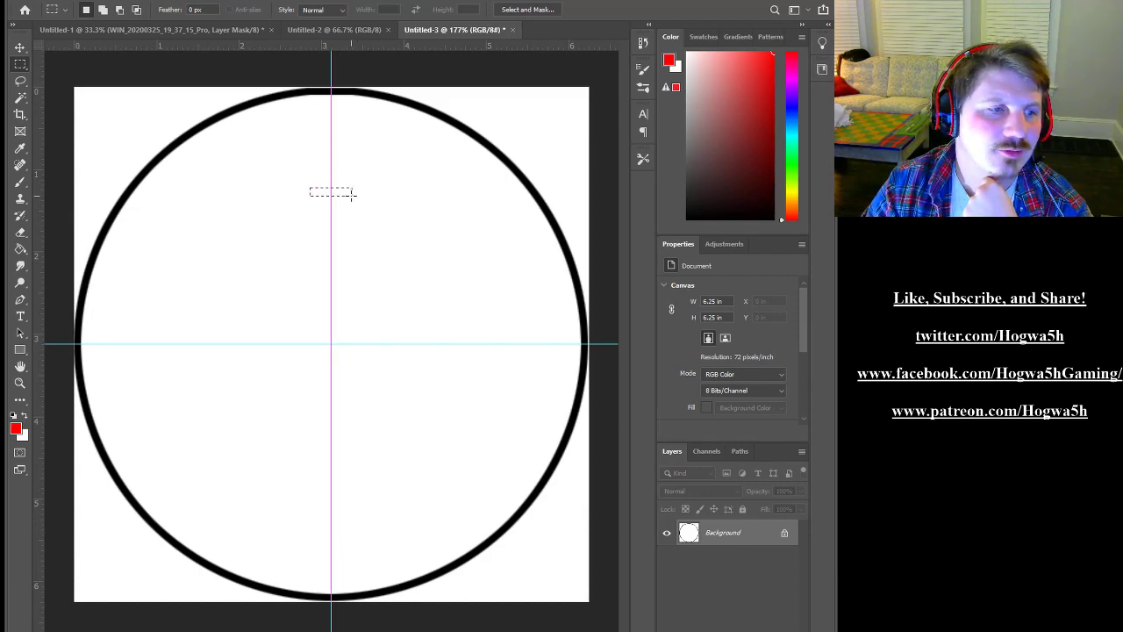
{"action": "left_click_drag", "start_coordinate": [351, 195], "coordinate": [352, 195]}
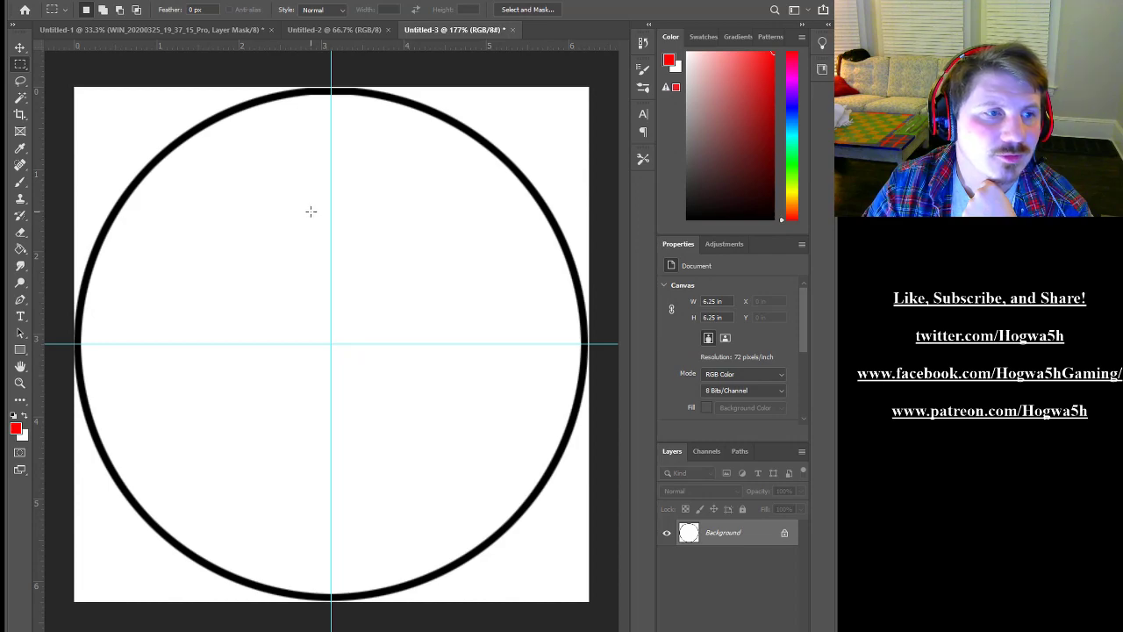
Select a tall, narrow rectangle about 0.5 in wide and 3.2 in high, centered on the vertical and horizontal guides
{"action": "left_click_drag", "start_coordinate": [312, 213], "coordinate": [357, 403]}
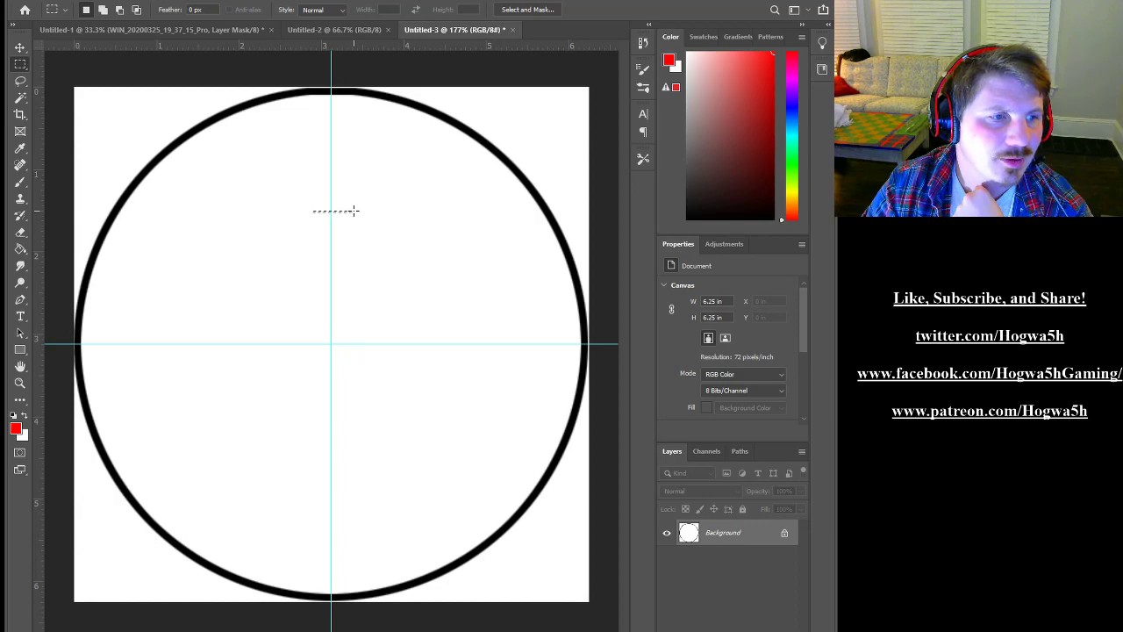
{"action": "left_click_drag", "start_coordinate": [354, 211], "coordinate": [353, 267]}
{"action": "left_click_drag", "start_coordinate": [353, 309], "coordinate": [348, 422]}
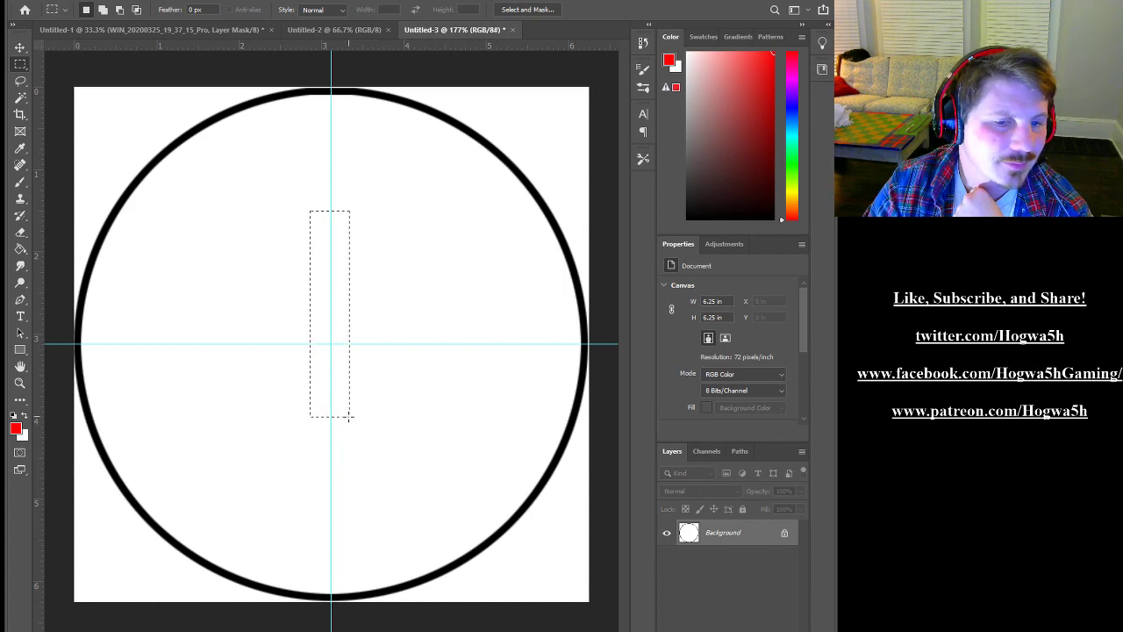
{"action": "left_click_drag", "start_coordinate": [349, 449], "coordinate": [352, 477]}
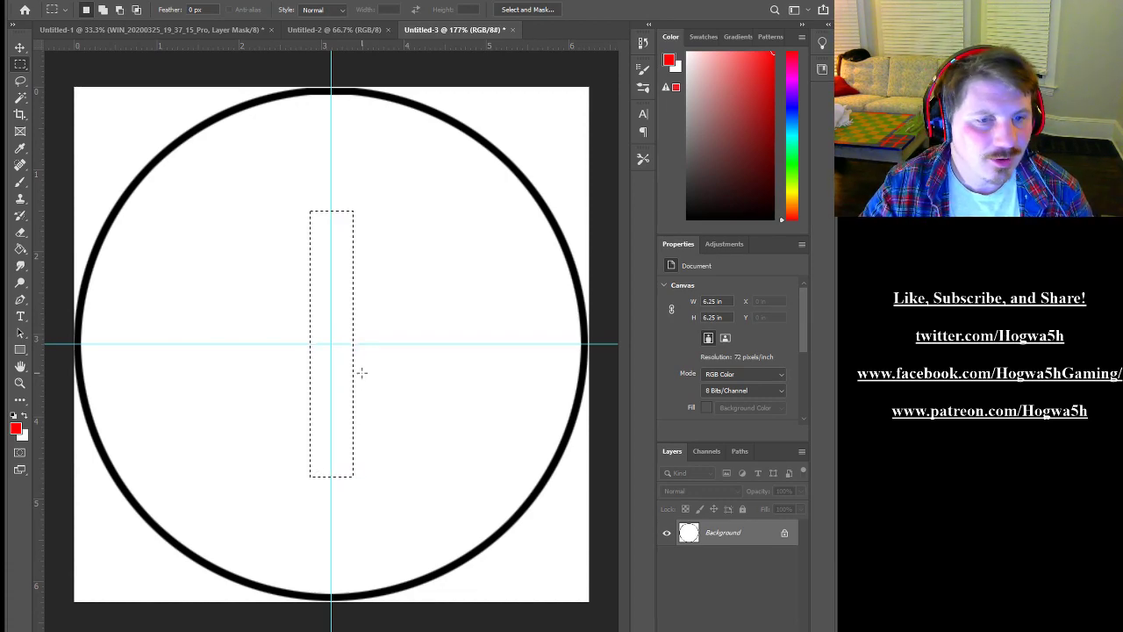
Add a new layer and fill the rectangular selection on it with red using the Paint Bucket
{"action": "left_click", "coordinate": [20, 249]}
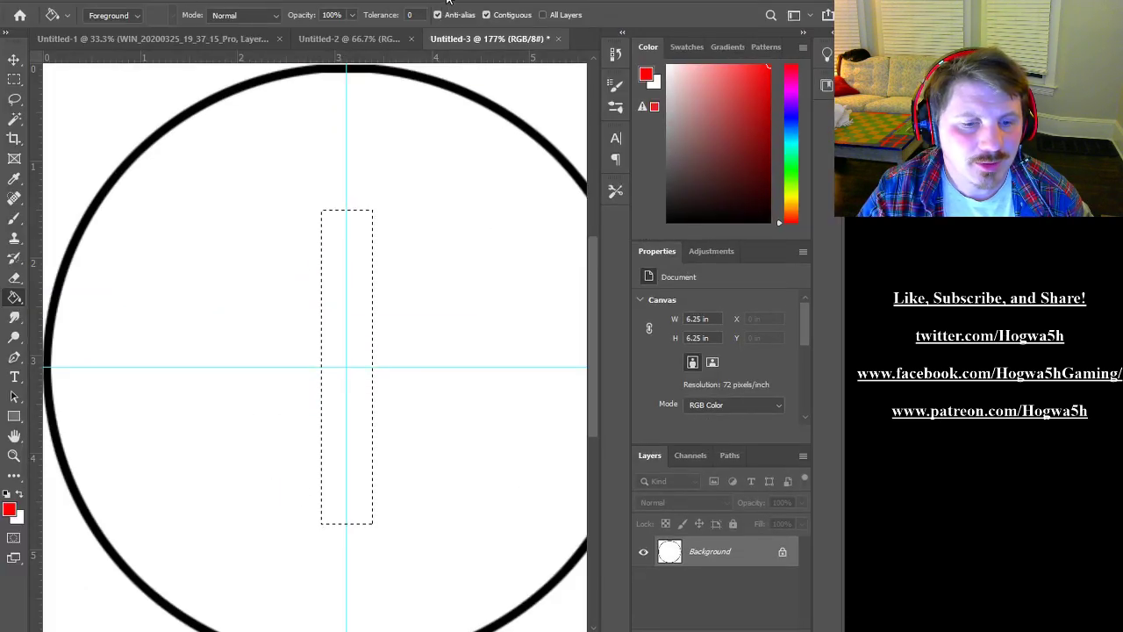
{"action": "scroll", "coordinate": [478, 518], "scroll_direction": "down", "scroll_amount": 1}
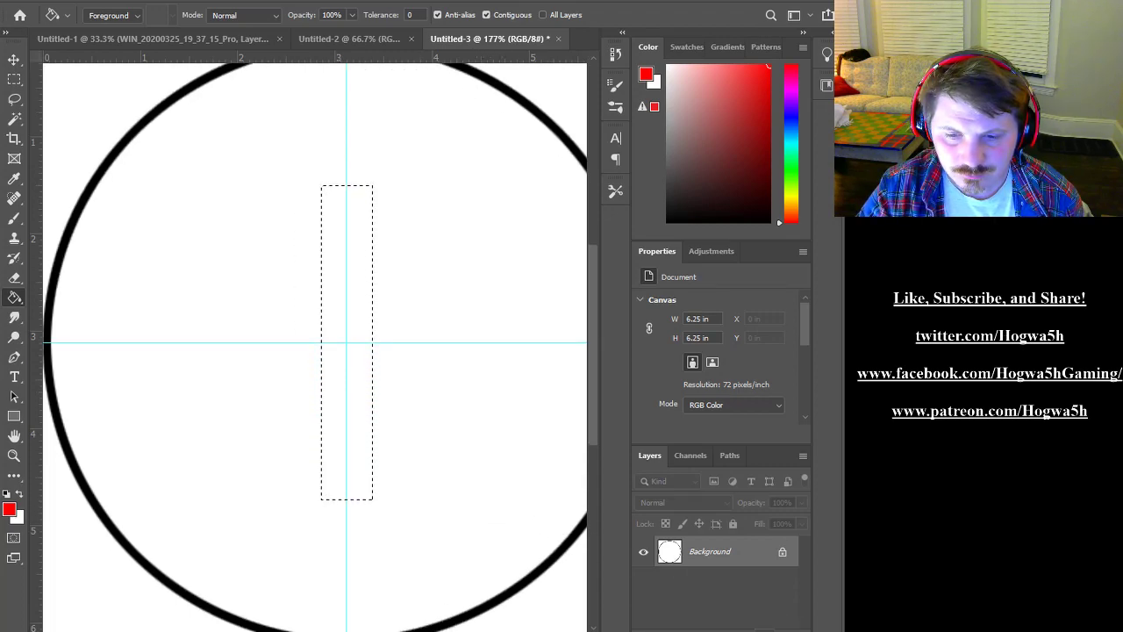
{"action": "left_click", "coordinate": [765, 630]}
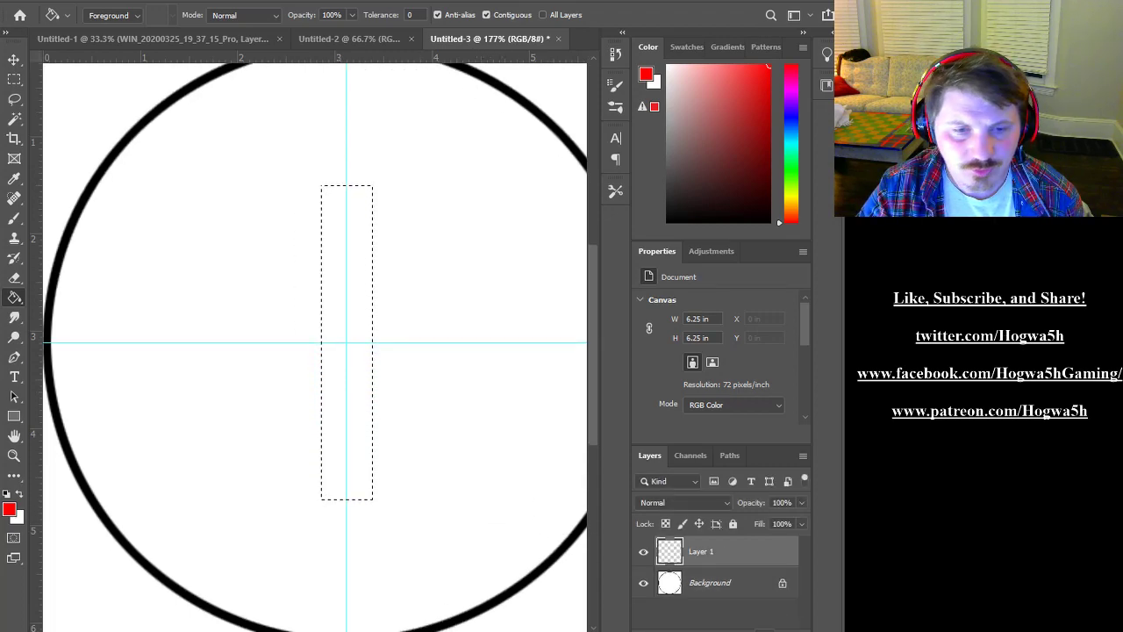
{"action": "left_click", "coordinate": [345, 288]}
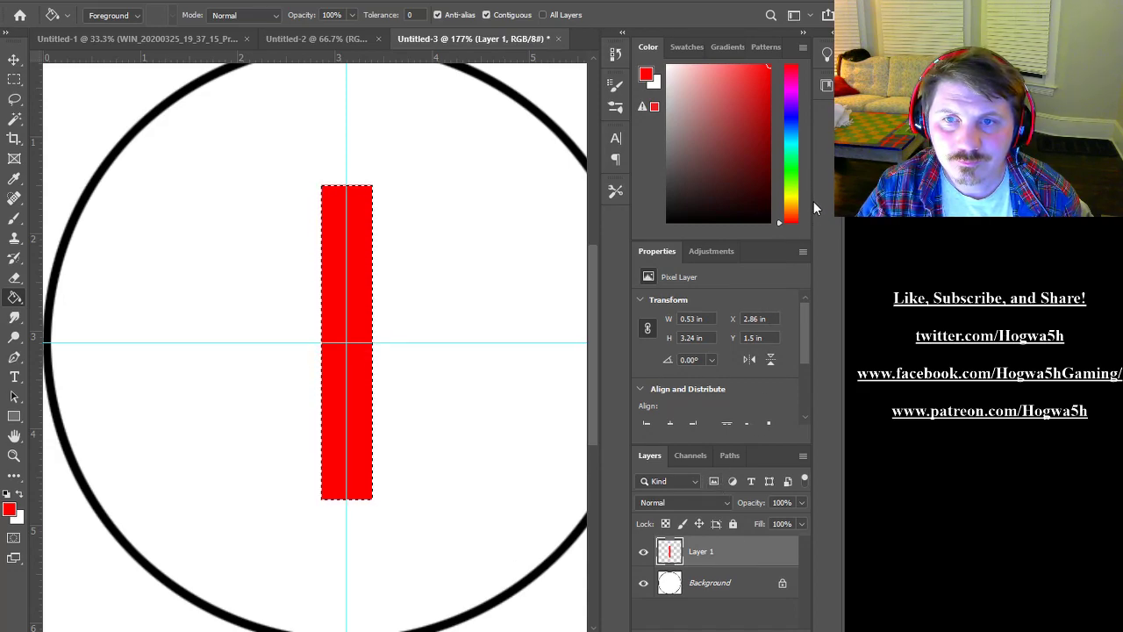
Duplicate the layer containing the red bar
{"action": "key", "text": "alt+Tab"}
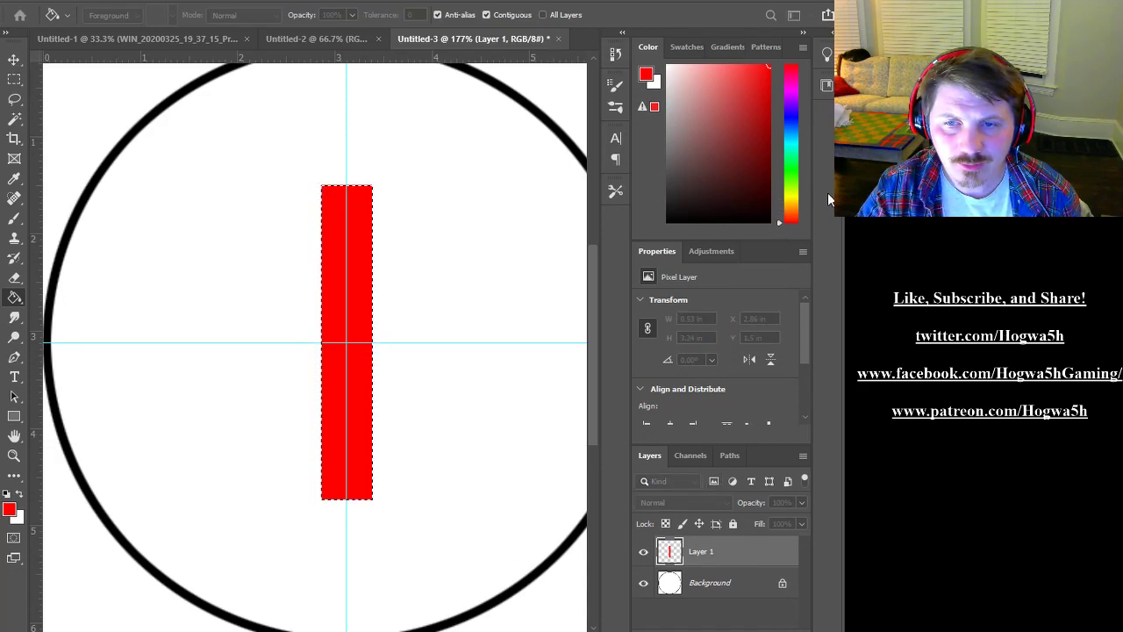
{"action": "key", "text": "ctrl+j"}
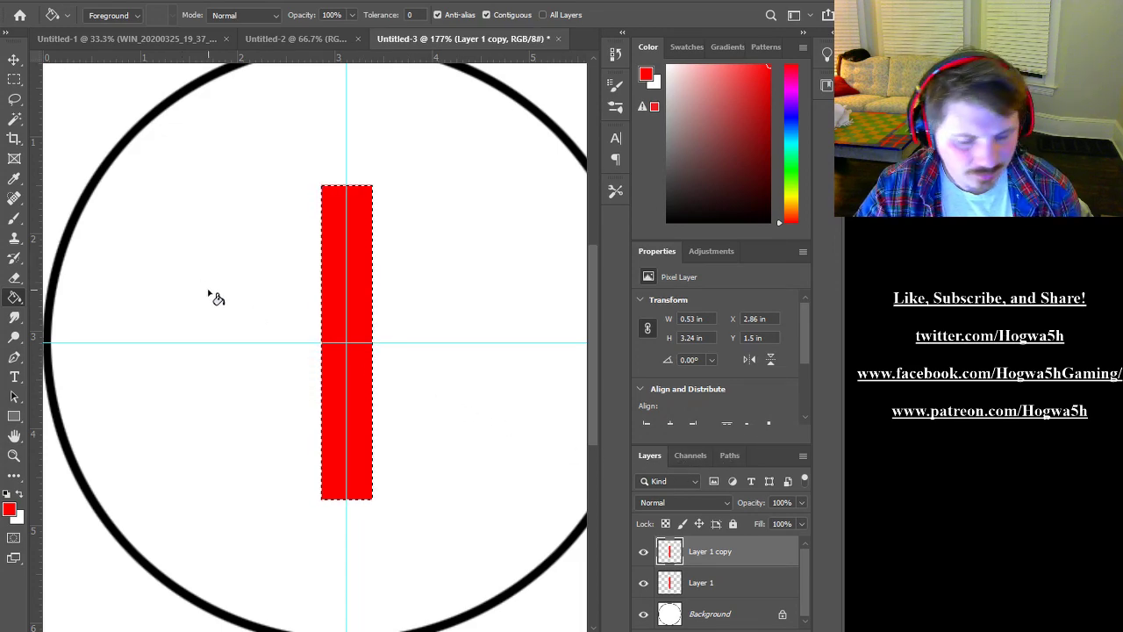
Rotate the duplicated red bar 90° about its center so the two bars form a cross
{"action": "key", "text": "ctrl+t"}
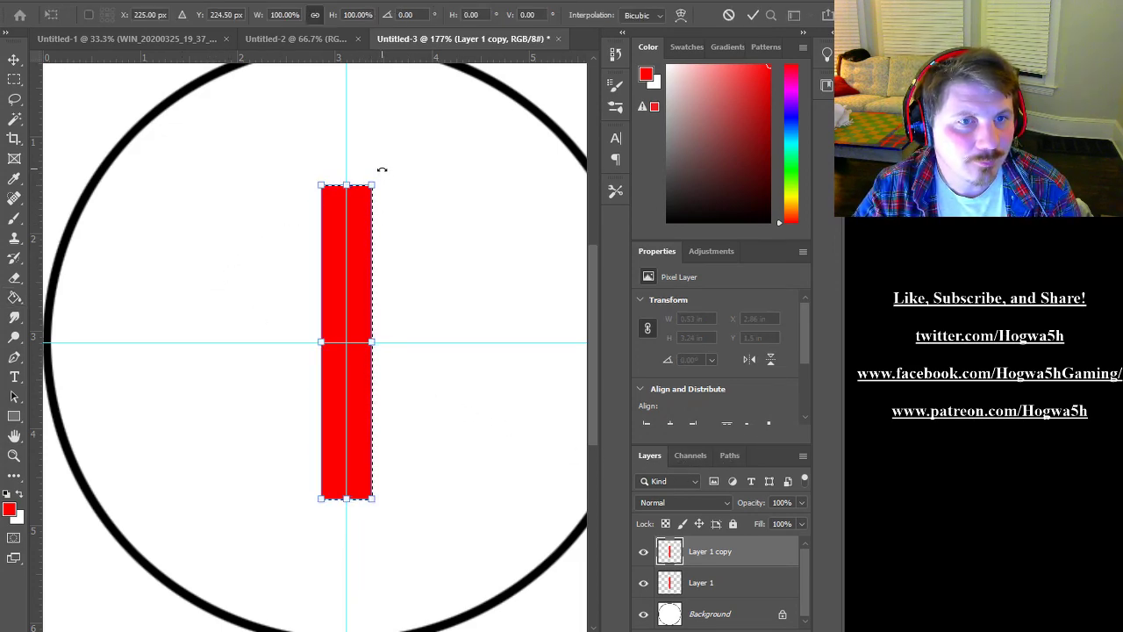
{"action": "left_click_drag", "start_coordinate": [381, 169], "coordinate": [507, 374]}
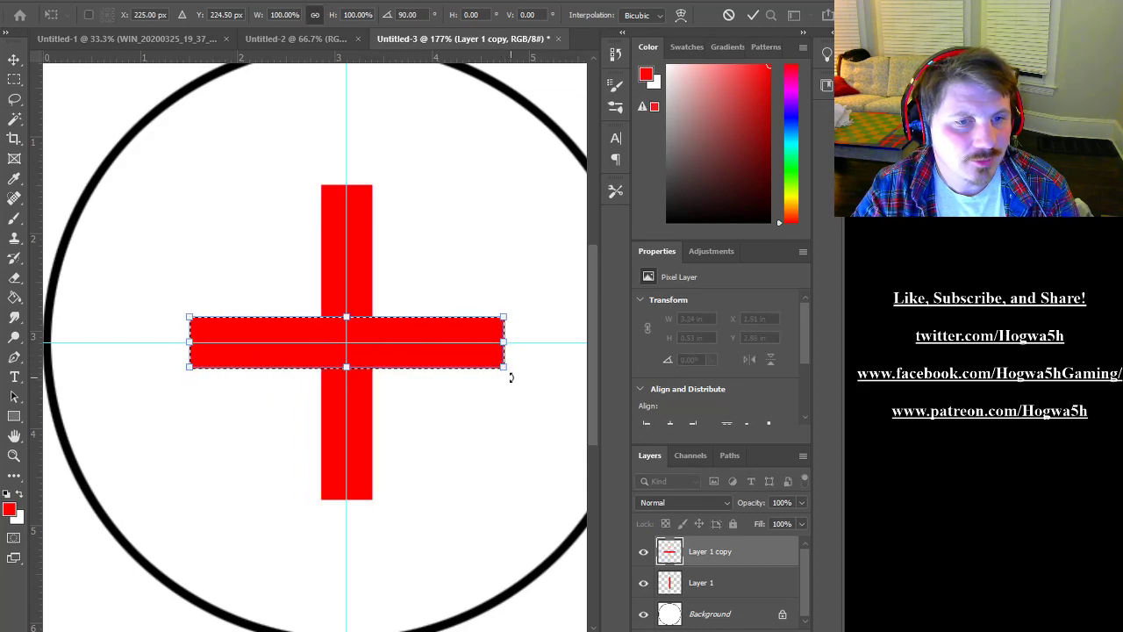
{"action": "key", "text": "Return"}
{"action": "key", "text": "g"}
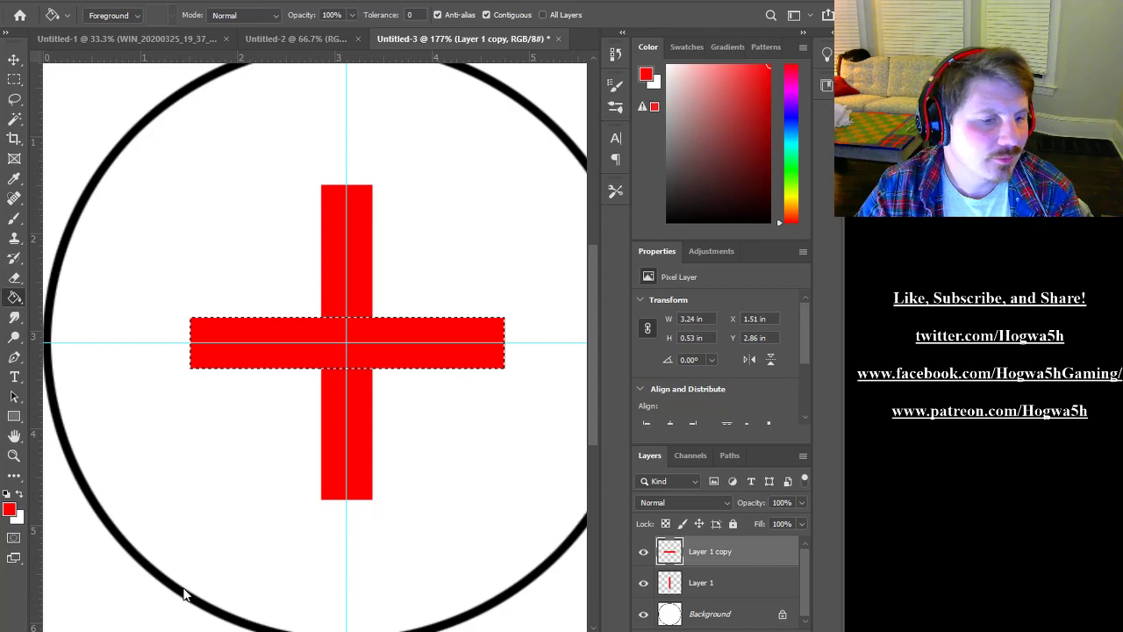
Merge the two red bar layers into one layer and clear the rectangular selection
{"action": "key", "text": "ctrl+e"}
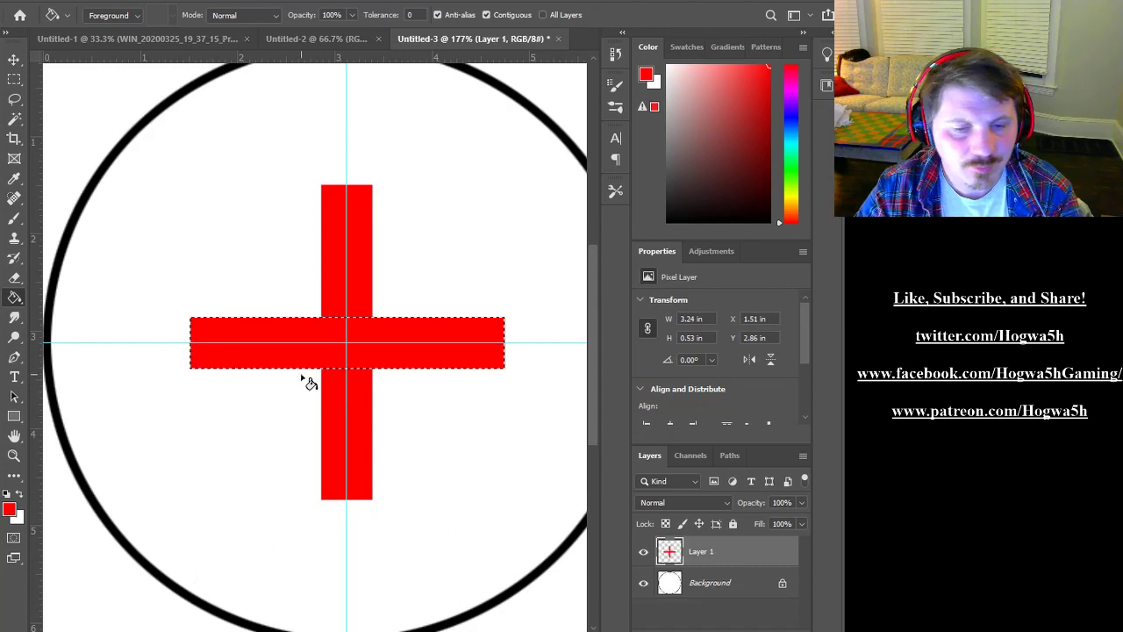
{"action": "left_click", "coordinate": [14, 59]}
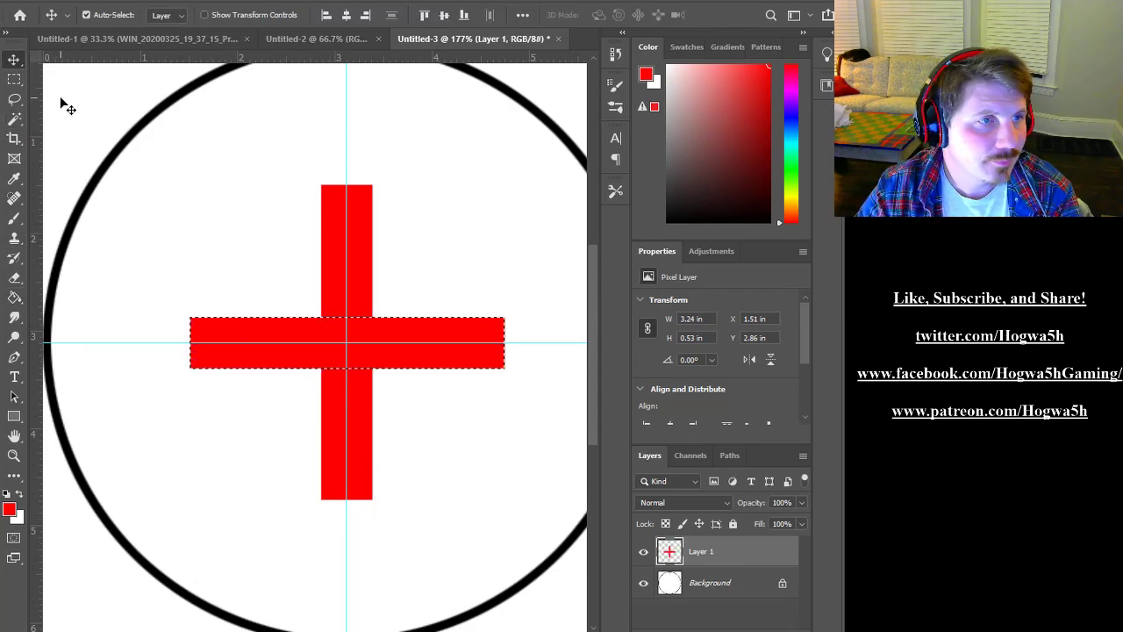
{"action": "left_click", "coordinate": [13, 79]}
{"action": "left_click", "coordinate": [218, 204]}
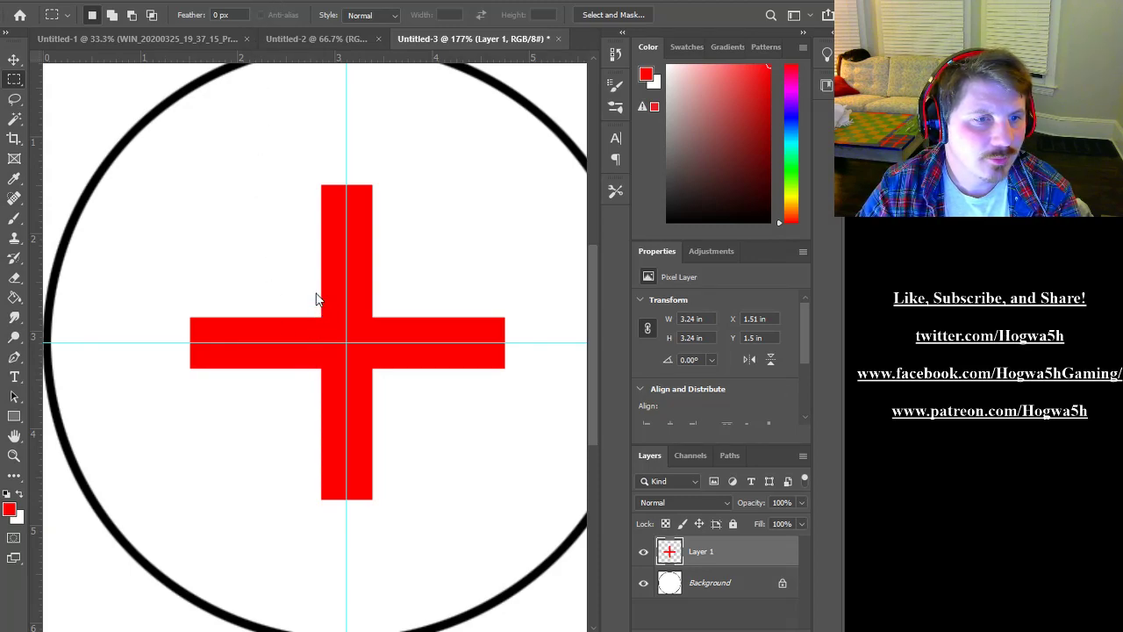
Hide the guides around the red cross
{"action": "key", "text": "ctrl+semicolon"}
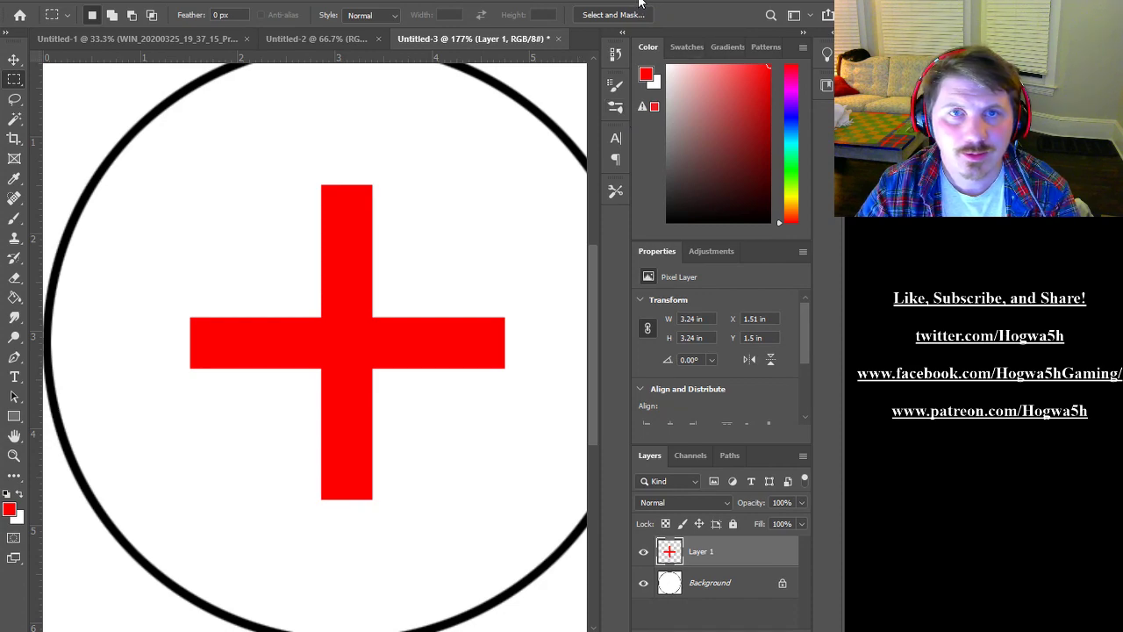
{"action": "scroll", "coordinate": [368, 263], "scroll_direction": "down", "scroll_amount": 3}
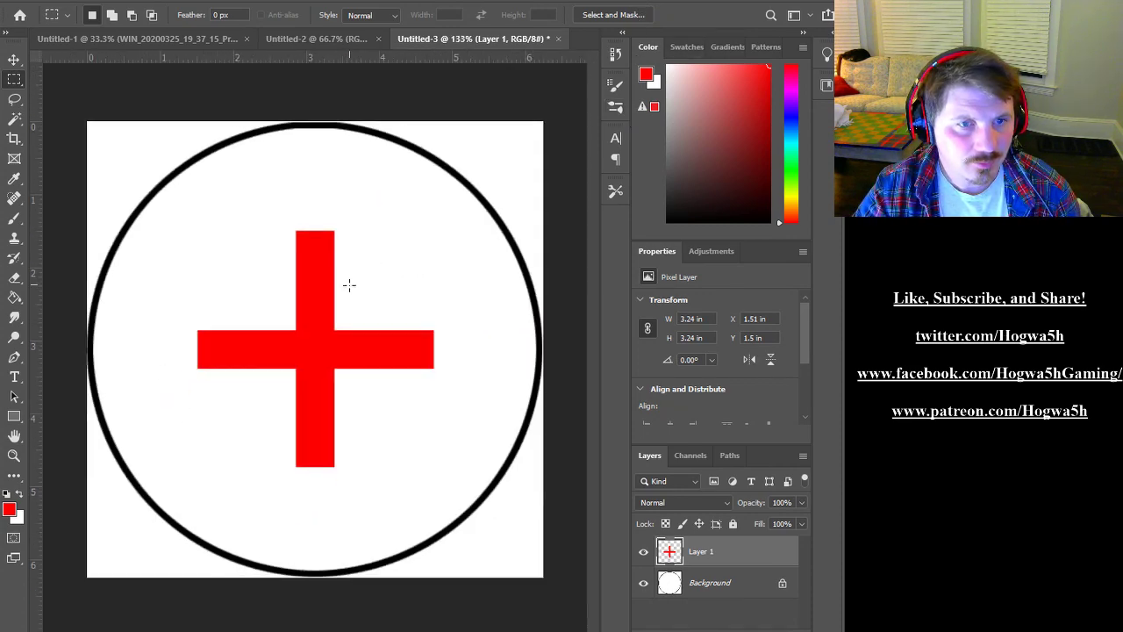
{"action": "scroll", "coordinate": [349, 286], "scroll_direction": "down", "scroll_amount": 1}
{"action": "scroll", "coordinate": [348, 289], "scroll_direction": "up", "scroll_amount": 1}
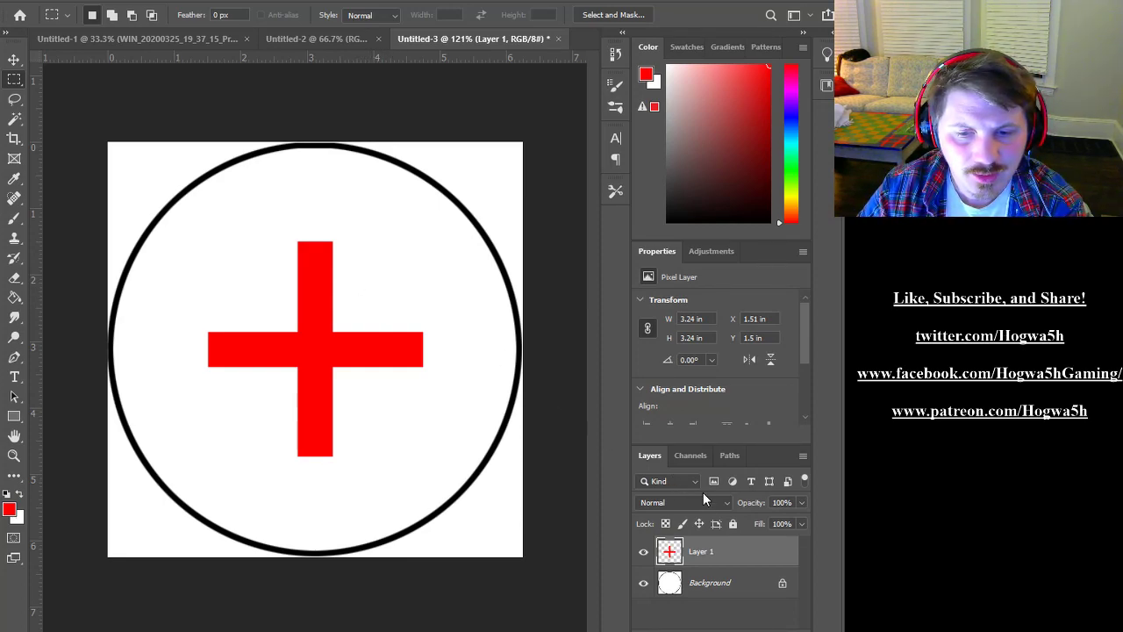
Duplicate the Background layer and delete the original locked one
{"action": "left_click", "coordinate": [721, 586]}
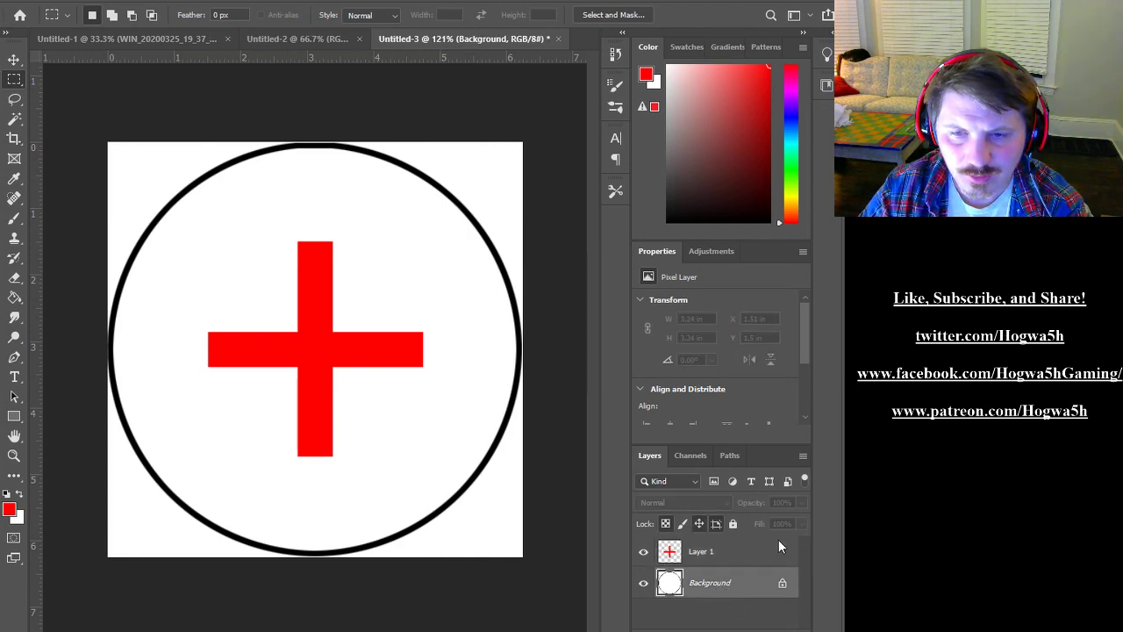
{"action": "key", "text": "ctrl+s"}
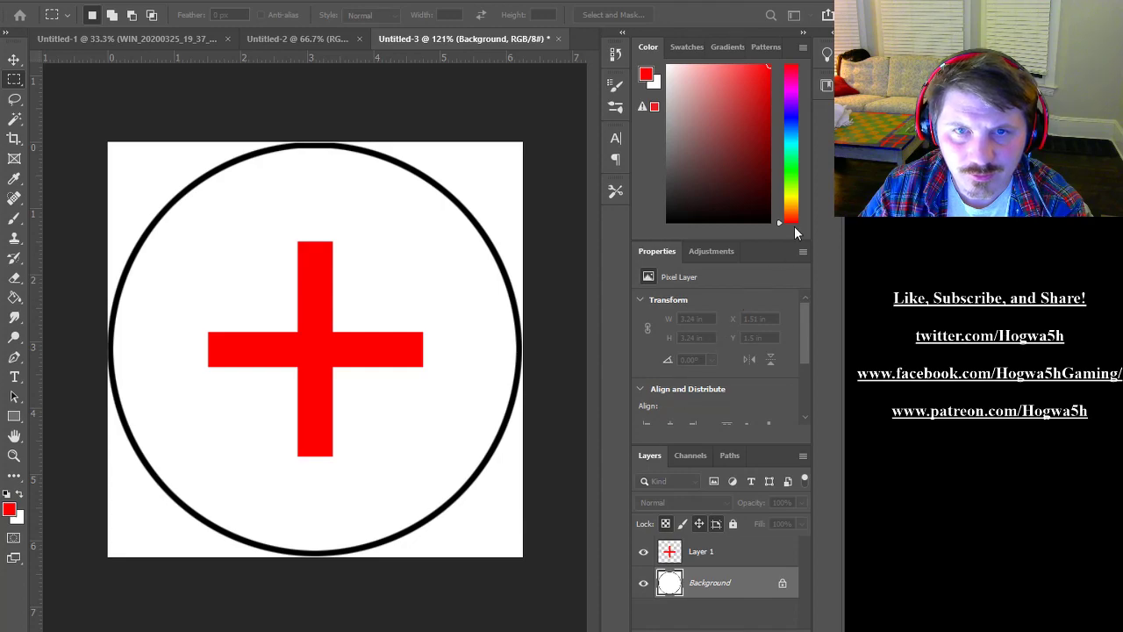
{"action": "key", "text": "Return"}
{"action": "left_click", "coordinate": [747, 617]}
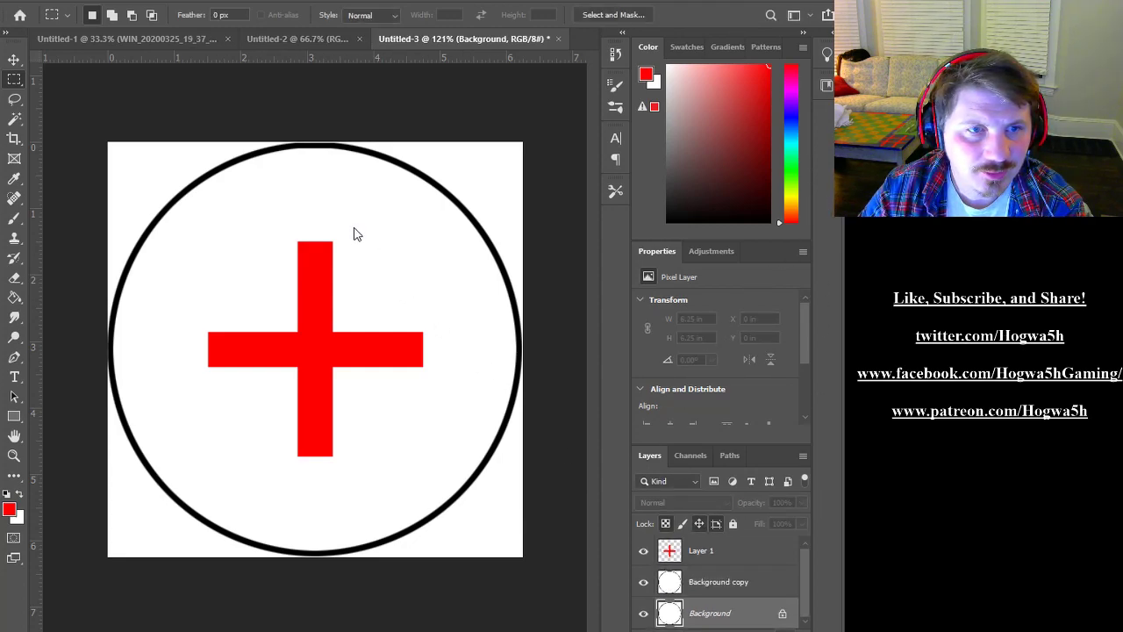
{"action": "key", "text": "Delete"}
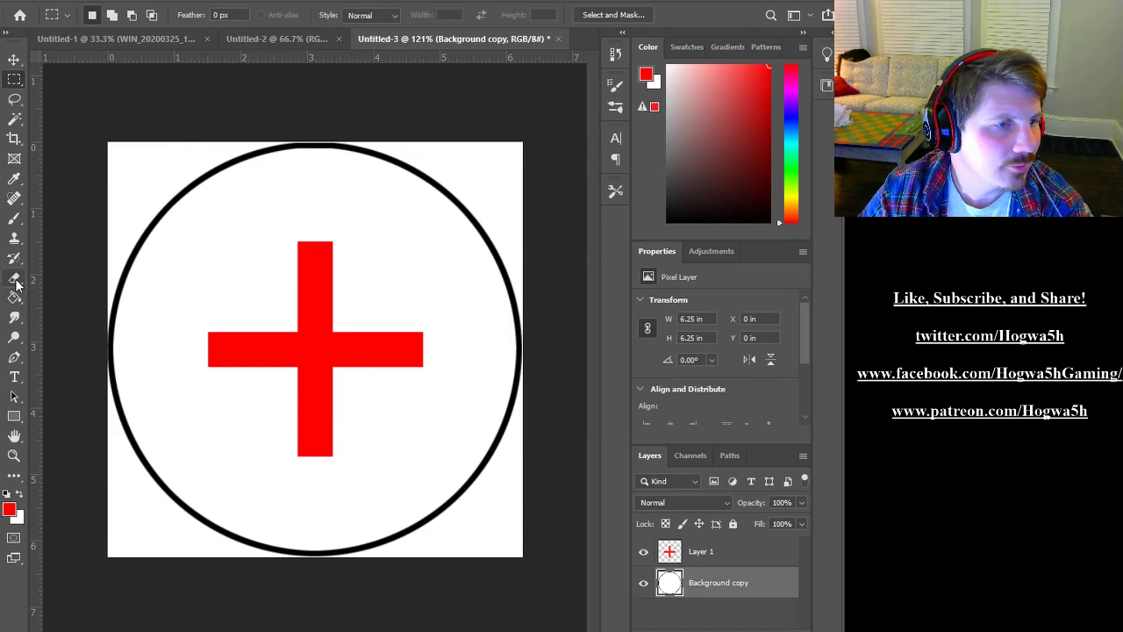
Select the white area outside the black circle with the Magic Wand, delete it to transparency, and deselect
{"action": "left_click", "coordinate": [14, 119]}
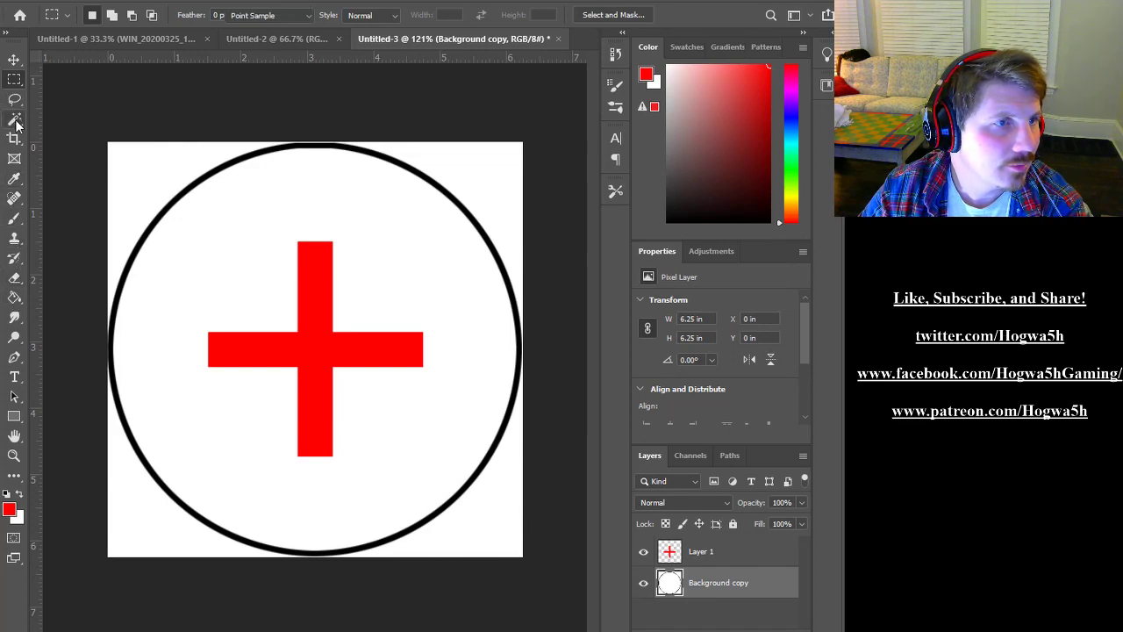
{"action": "left_click", "coordinate": [151, 187]}
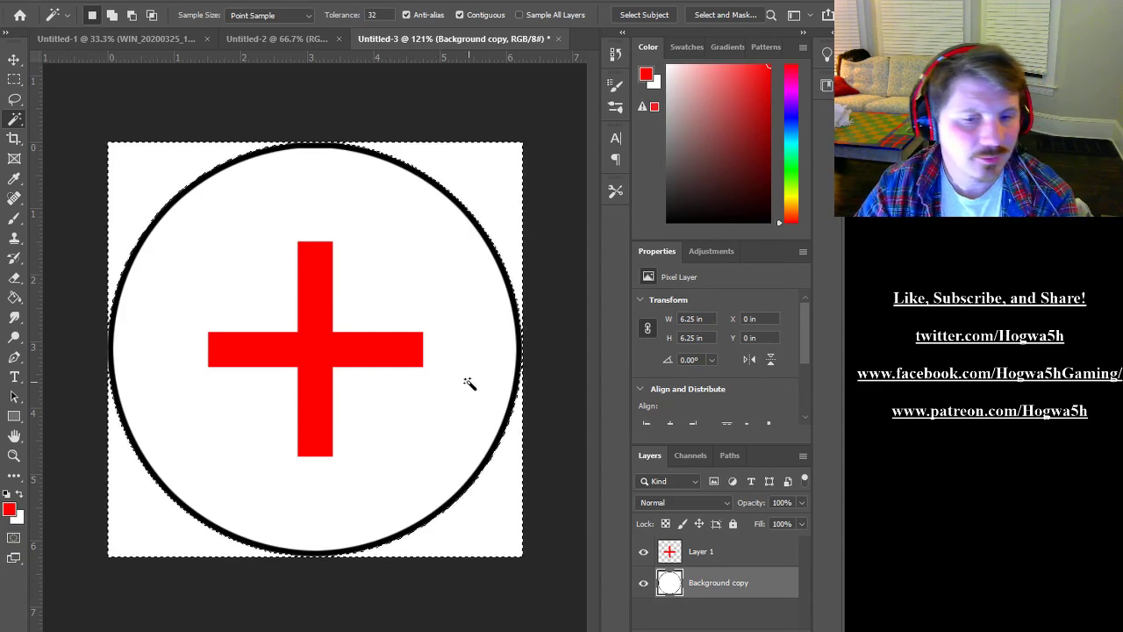
{"action": "key", "text": "Delete"}
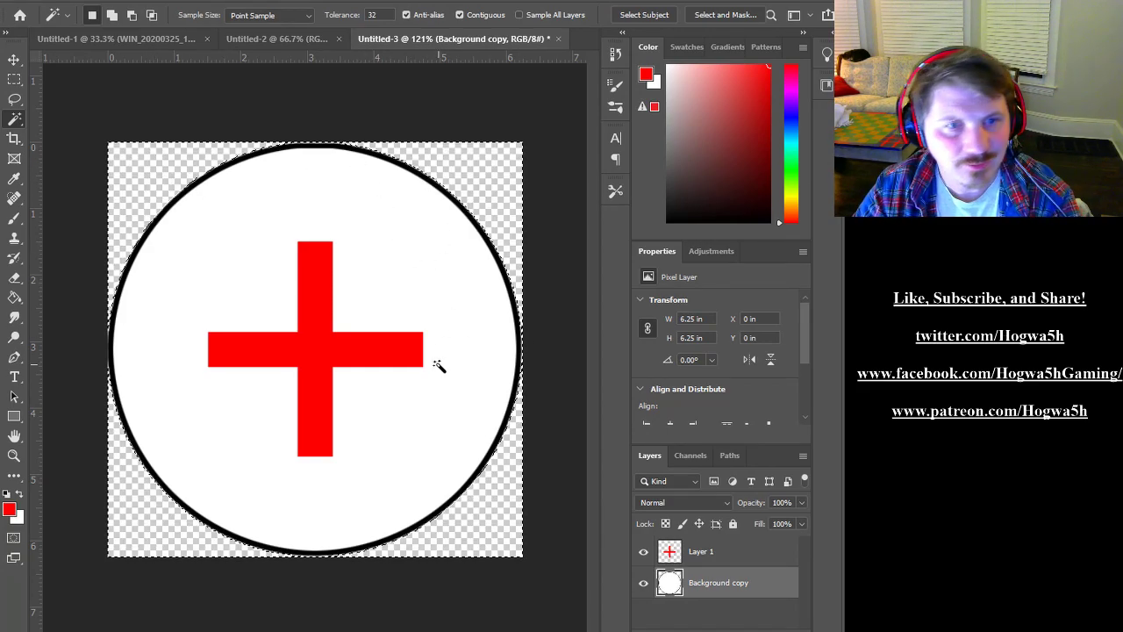
{"action": "left_click", "coordinate": [14, 58]}
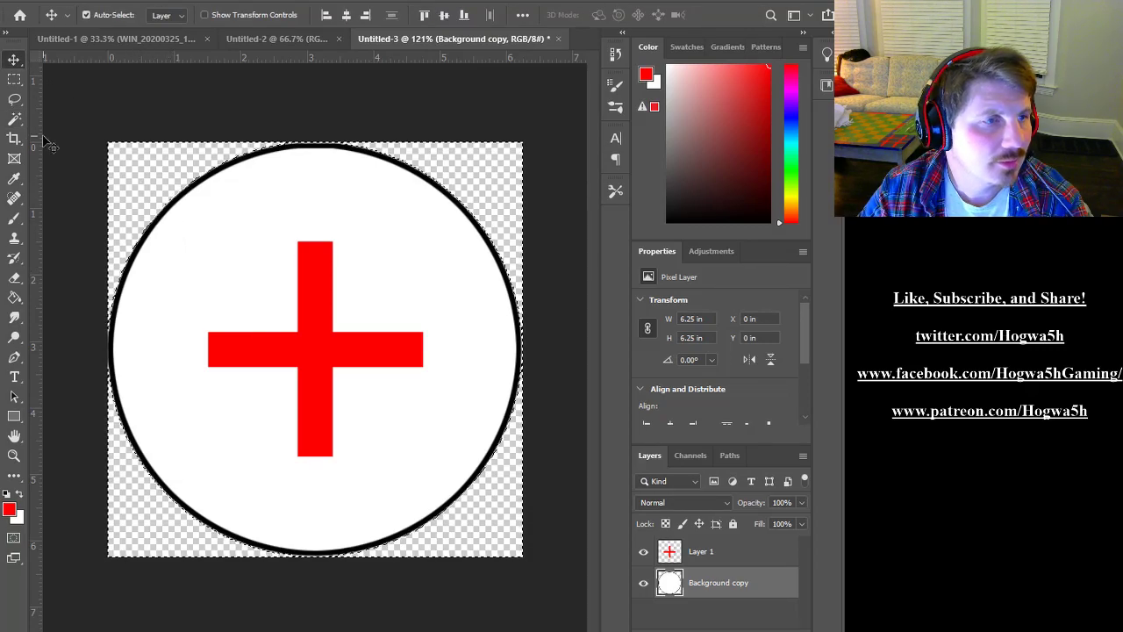
{"action": "left_click", "coordinate": [14, 79]}
{"action": "left_click", "coordinate": [246, 404]}
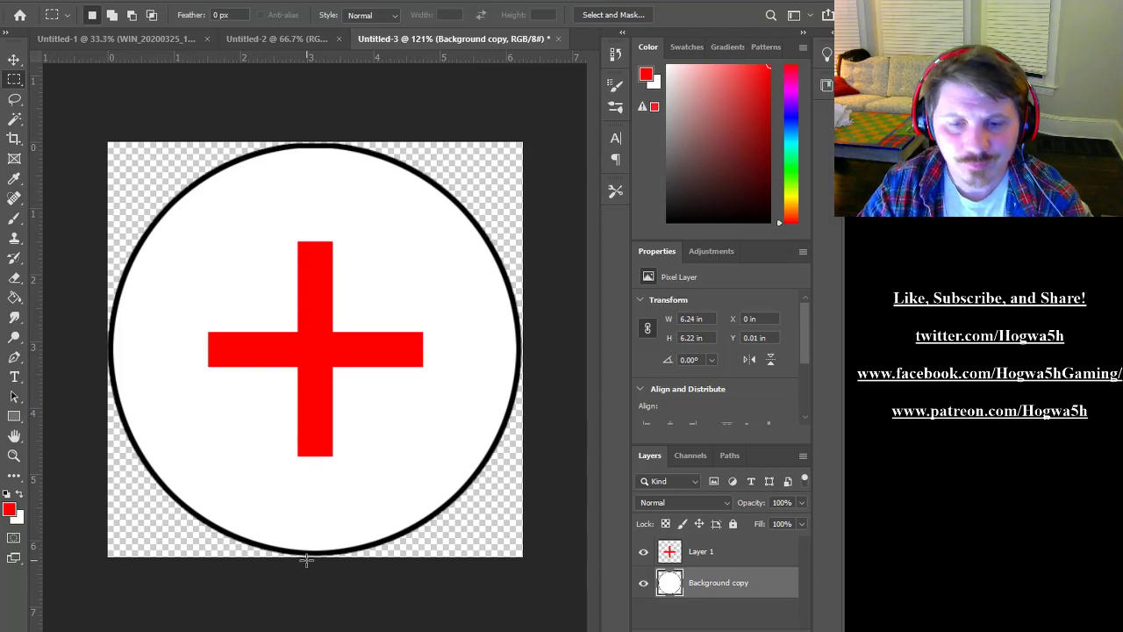
Scale the red cross layer proportionally to about 151% and center it inside the circle
{"action": "left_click", "coordinate": [742, 555]}
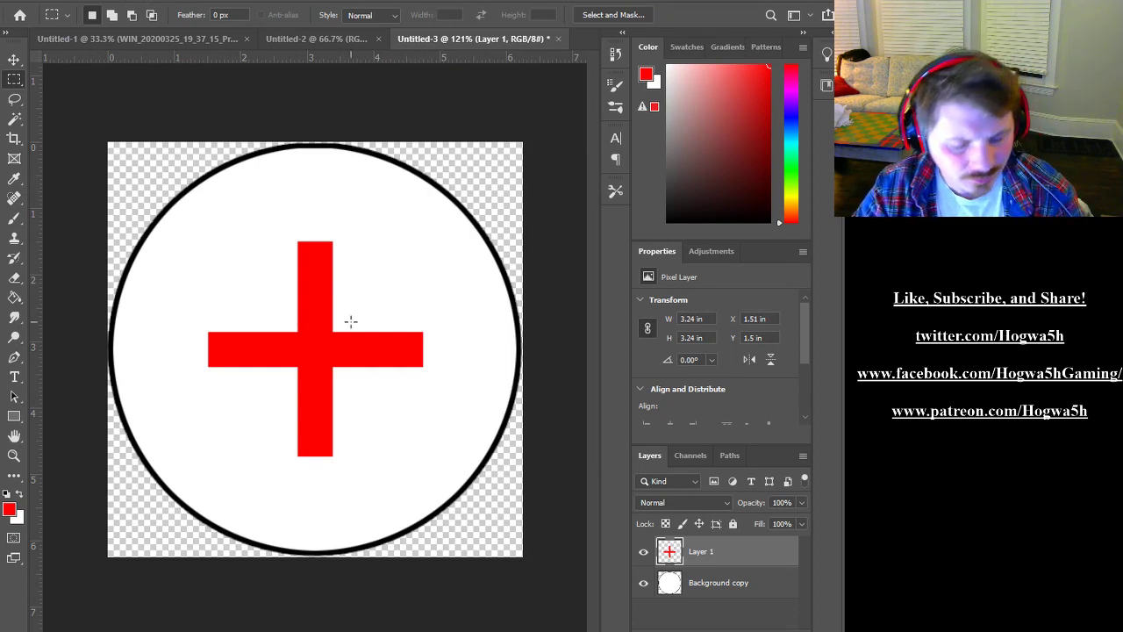
{"action": "key", "text": "ctrl+t"}
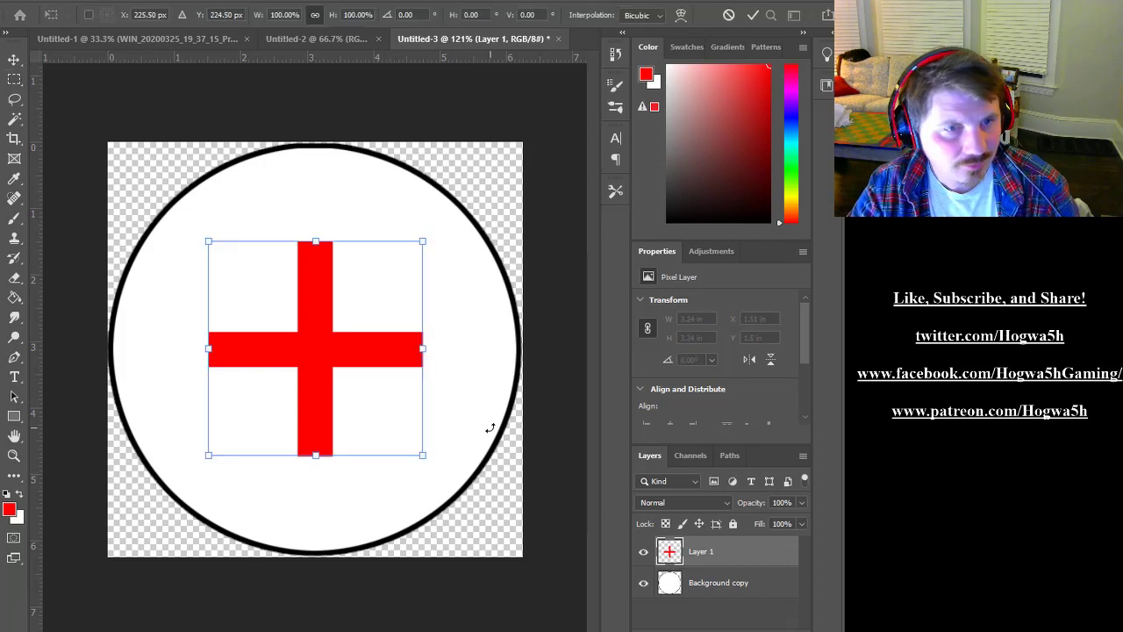
{"action": "left_click_drag", "start_coordinate": [208, 242], "coordinate": [81, 158]}
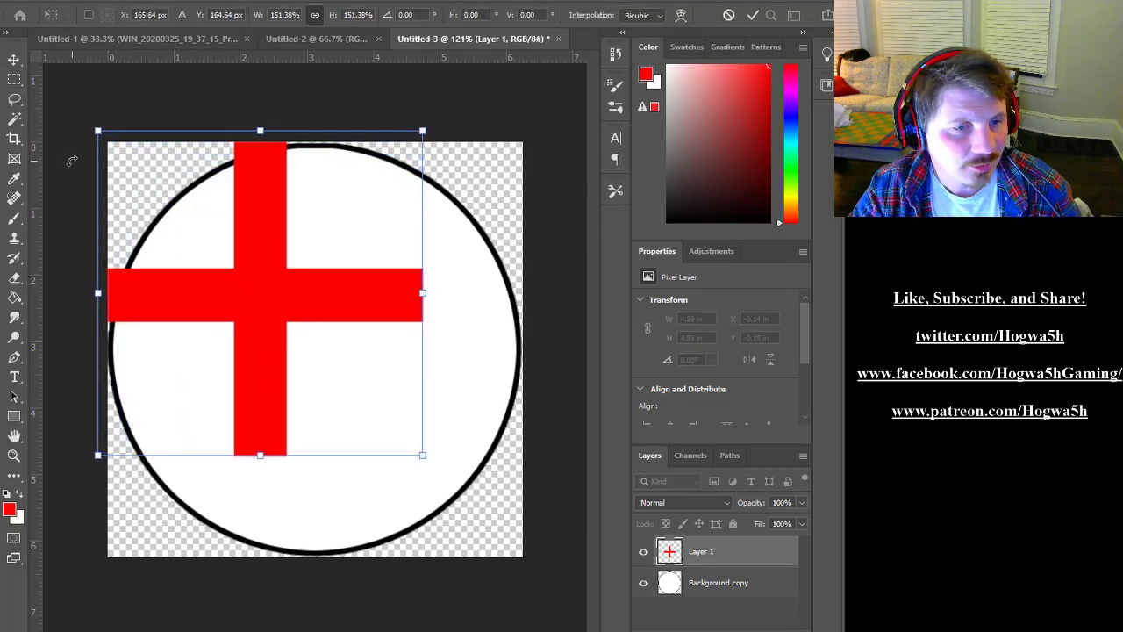
{"action": "left_click_drag", "start_coordinate": [254, 307], "coordinate": [316, 360]}
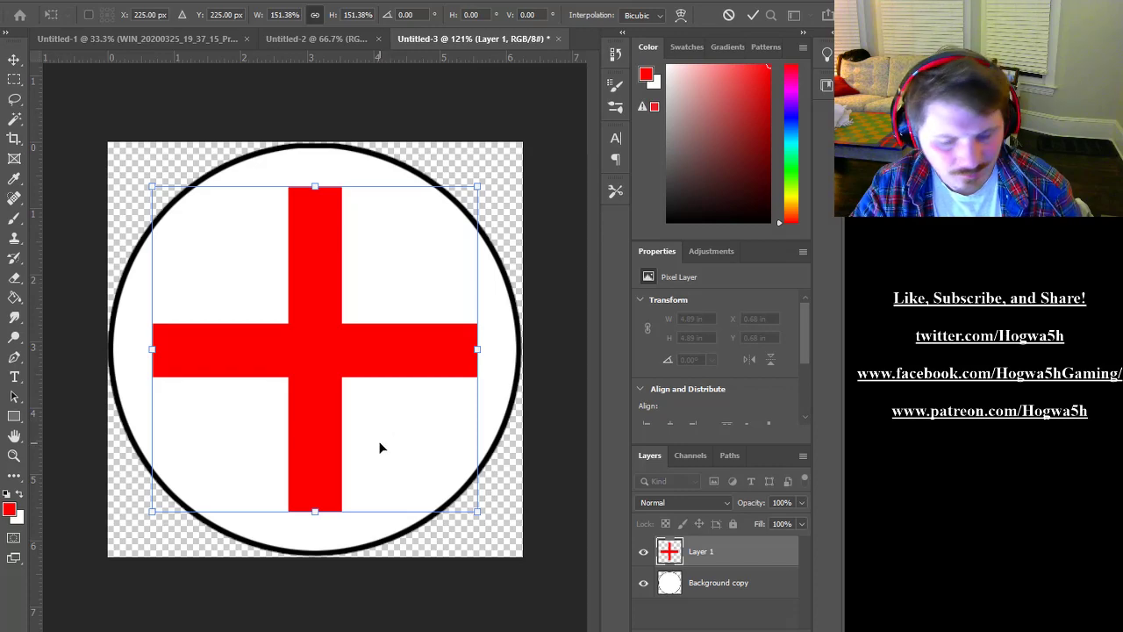
{"action": "key", "text": "Return"}
{"action": "key", "text": "m"}
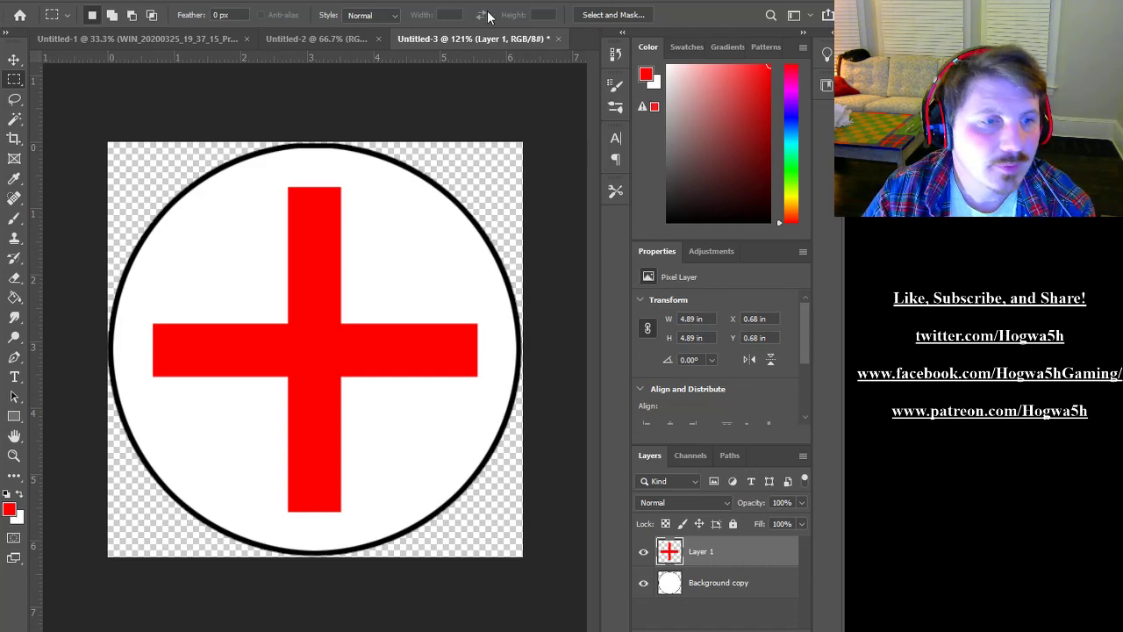
Save the finished cross design as an image in the Safari Situations folder
{"action": "key", "text": "ctrl+s"}
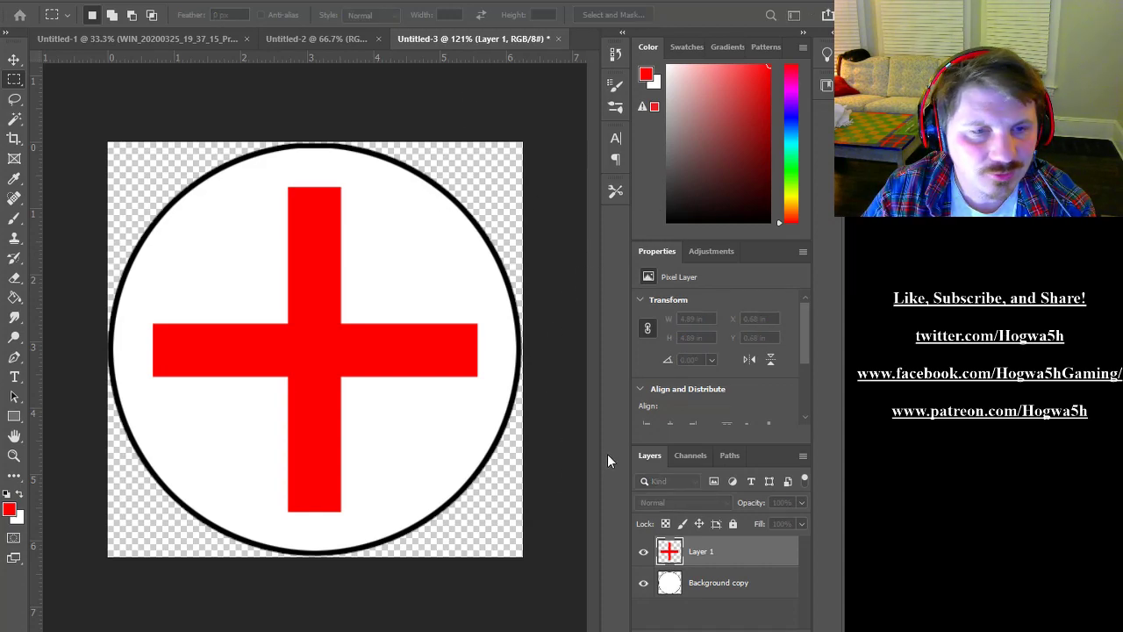
{"action": "left_click", "coordinate": [794, 212]}
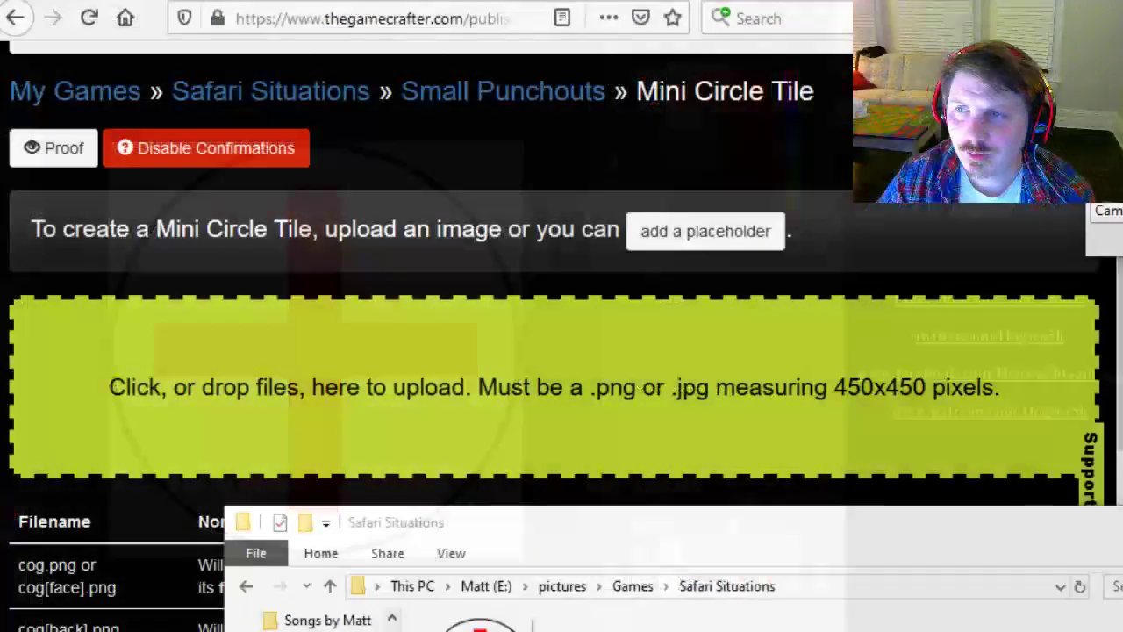
Upload the red cross image from the Safari Situations folder to the Mini Circle Tile page on The Game Crafter and close the folder window
{"action": "left_click_drag", "start_coordinate": [854, 537], "coordinate": [1074, 475]}
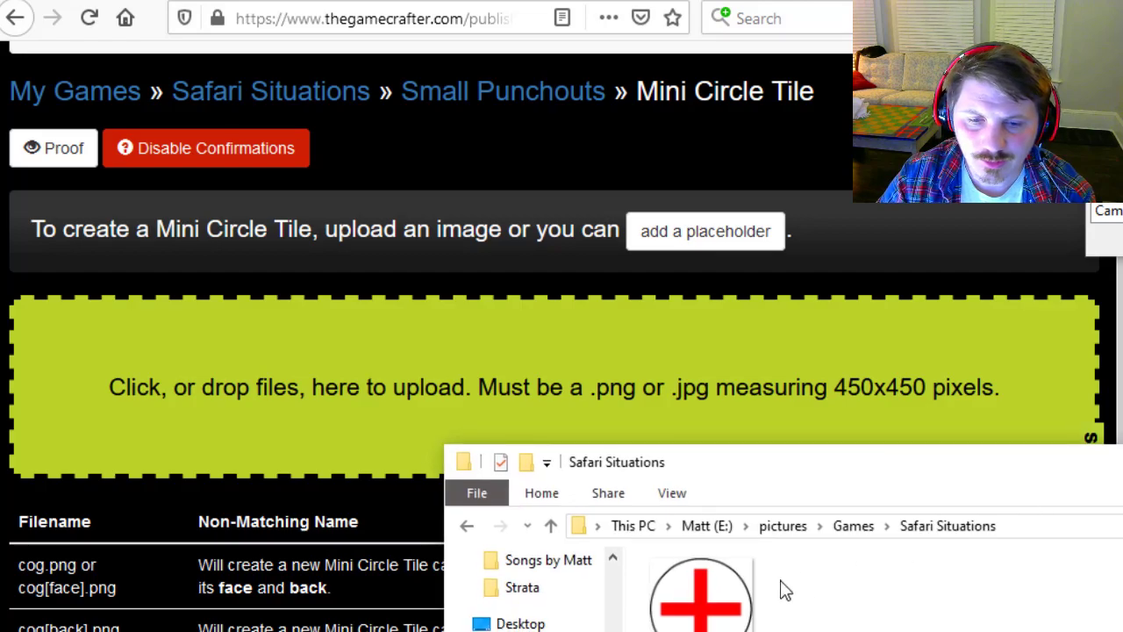
{"action": "left_click_drag", "start_coordinate": [728, 597], "coordinate": [318, 389]}
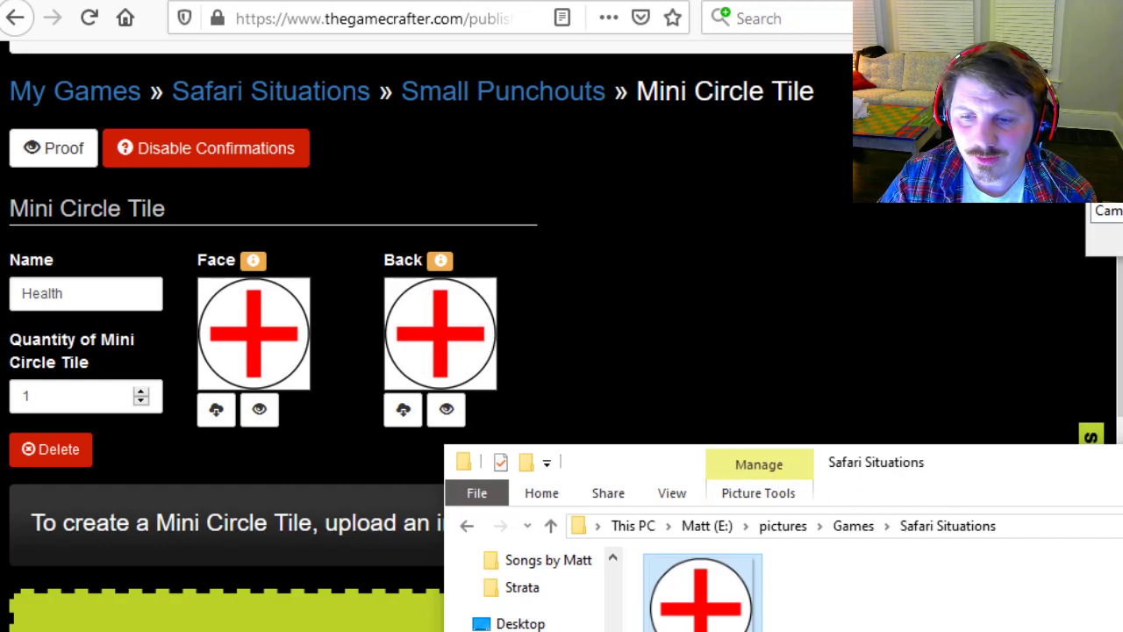
{"action": "left_click", "coordinate": [1122, 461]}
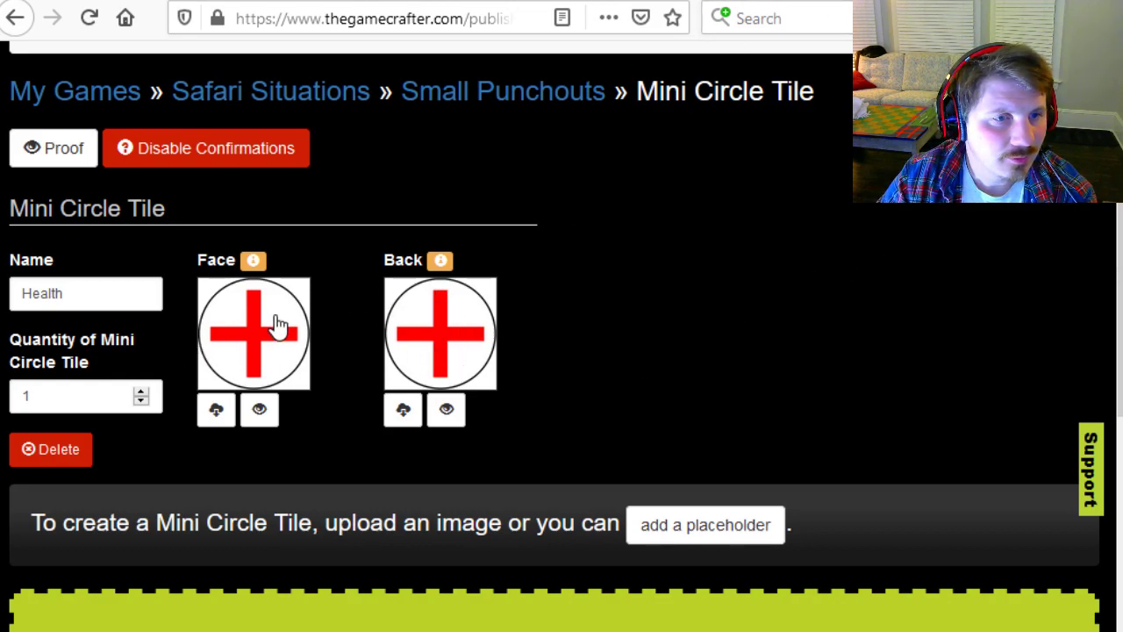
Preview the Health tile's face image against the cut line and safe zone
{"action": "left_click", "coordinate": [260, 418]}
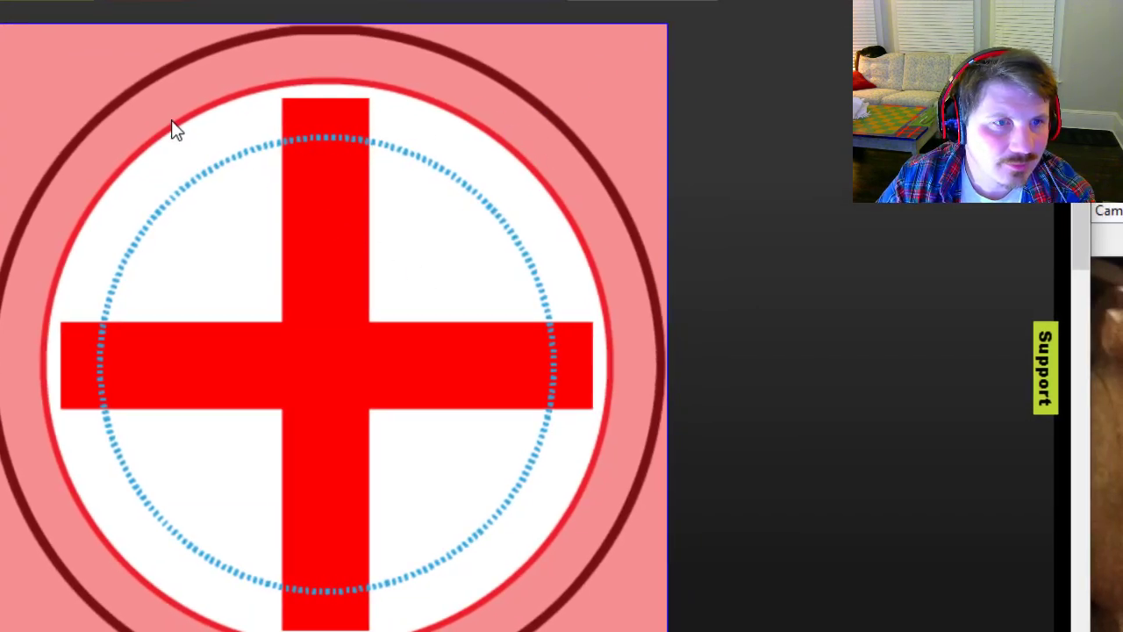
{"action": "scroll", "coordinate": [624, 369], "scroll_direction": "down", "scroll_amount": 1}
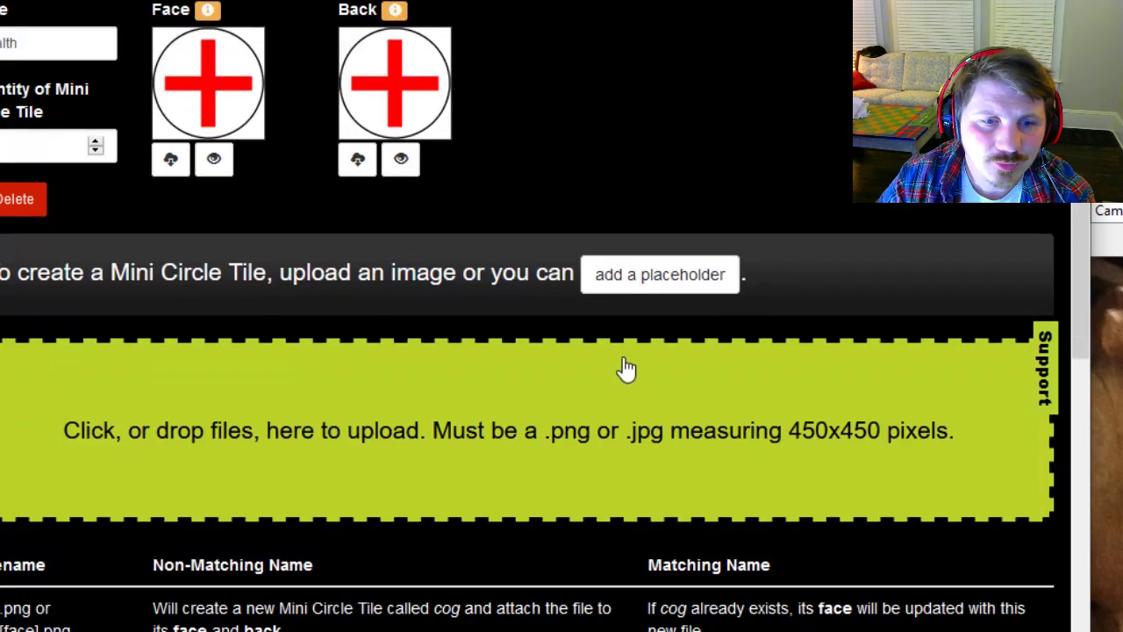
{"action": "scroll", "coordinate": [463, 379], "scroll_direction": "up", "scroll_amount": 4}
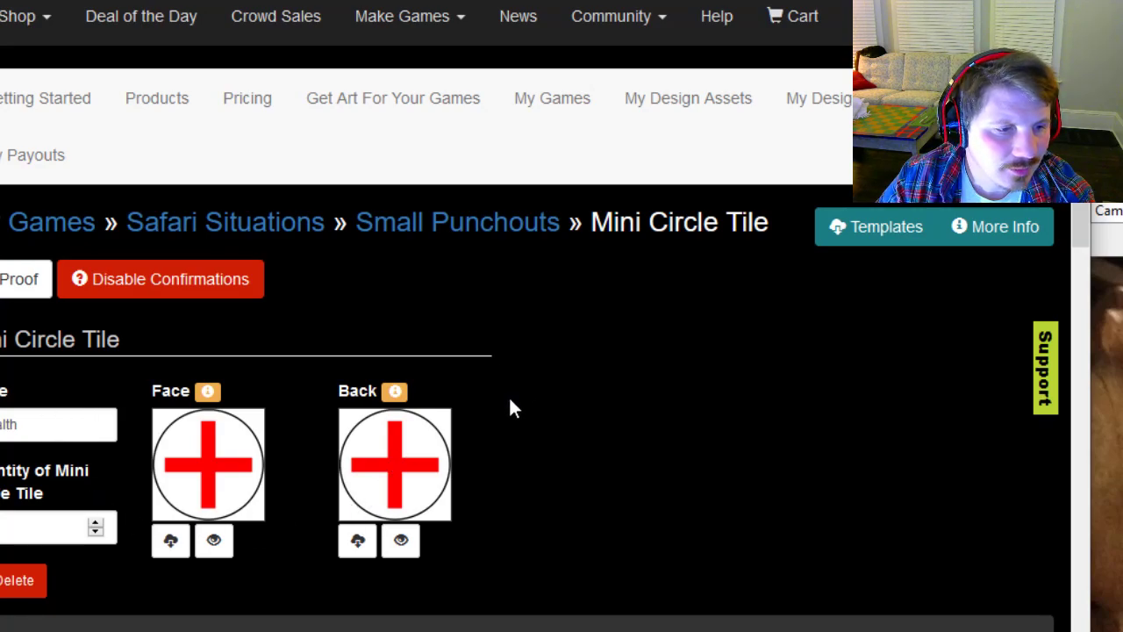
Set the quantity of the Health Mini Circle Tile to 30
{"action": "left_click", "coordinate": [39, 523]}
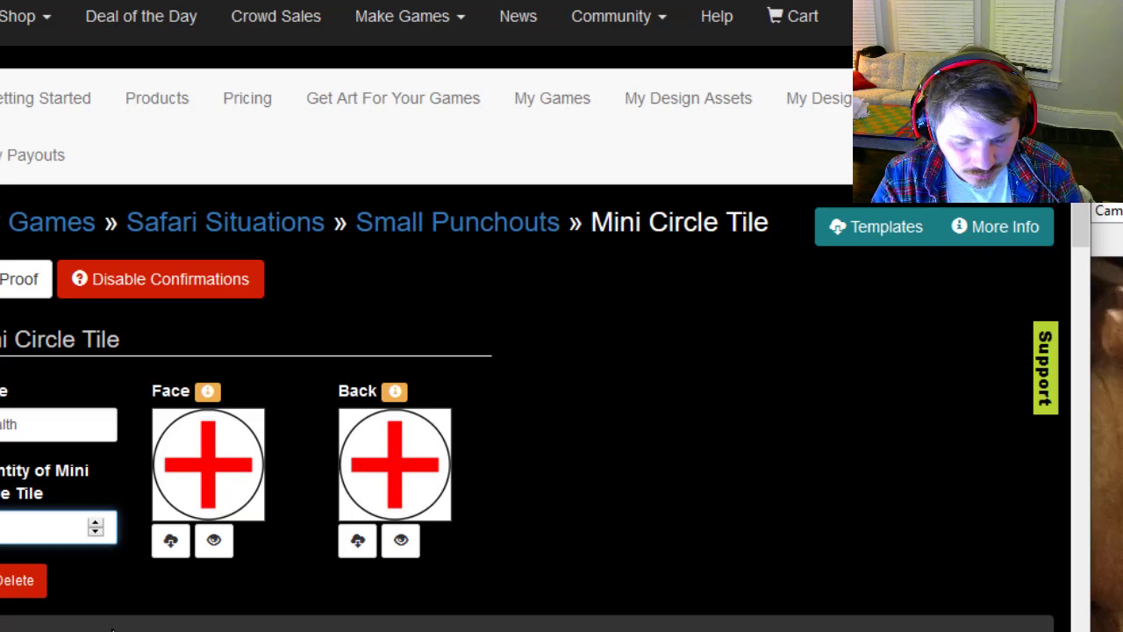
{"action": "left_click", "coordinate": [572, 453]}
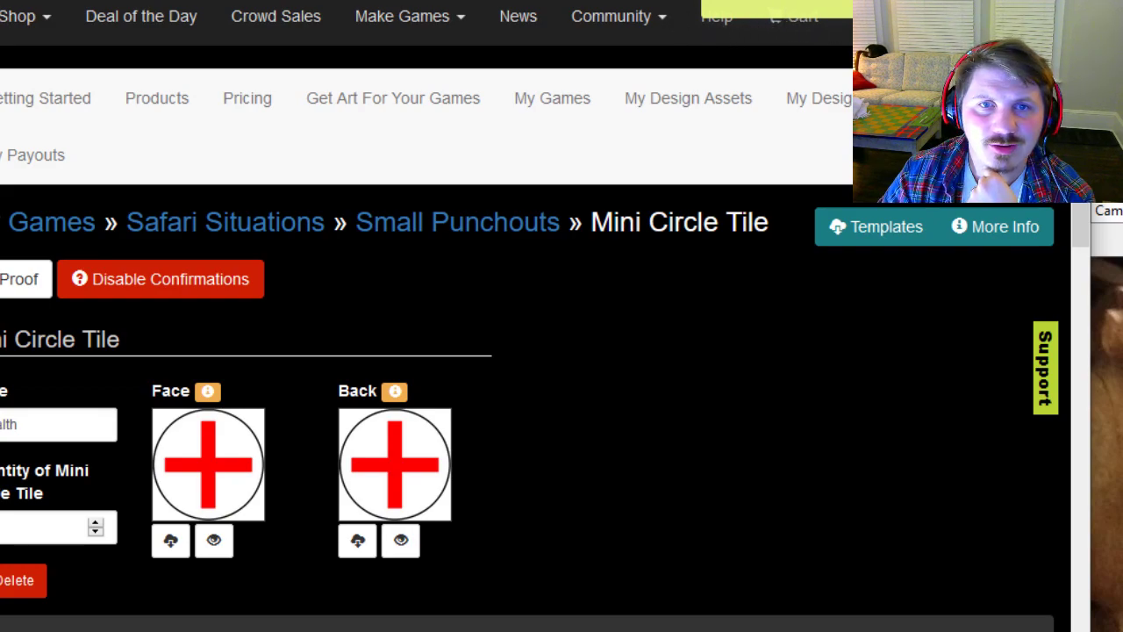
{"action": "left_click_drag", "start_coordinate": [650, 0], "coordinate": [649, 22]}
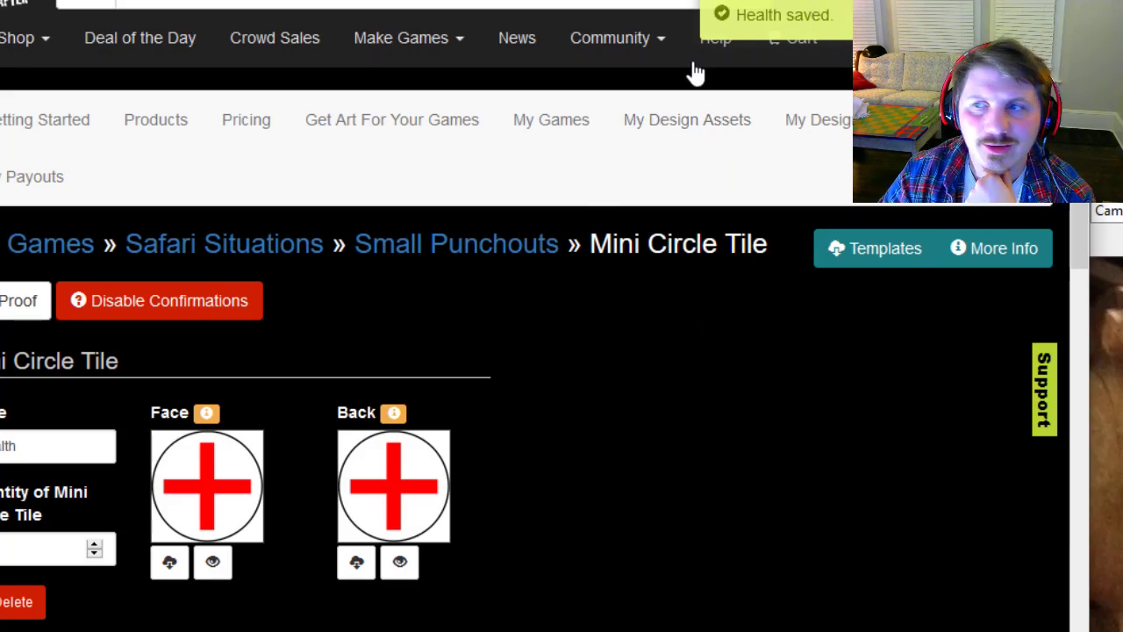
{"action": "left_click_drag", "start_coordinate": [650, 1], "coordinate": [699, 3]}
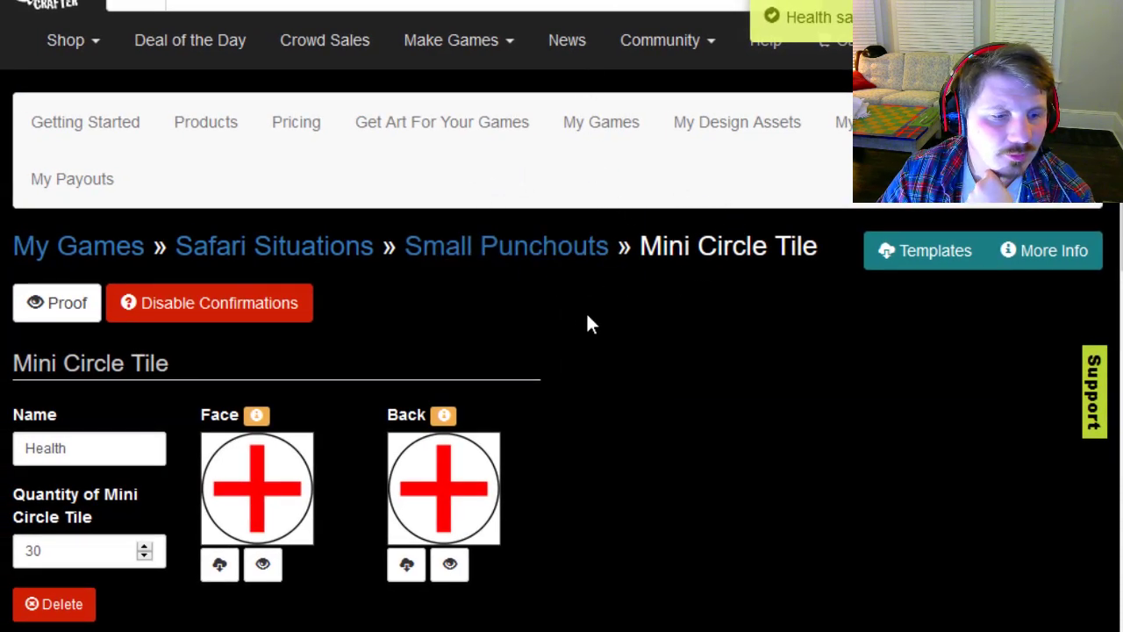
Return to the Safari Situations game page and check the Small Punchouts entry's proofing status
{"action": "scroll", "coordinate": [587, 321], "scroll_direction": "down", "scroll_amount": 5}
{"action": "scroll", "coordinate": [587, 326], "scroll_direction": "up", "scroll_amount": 5}
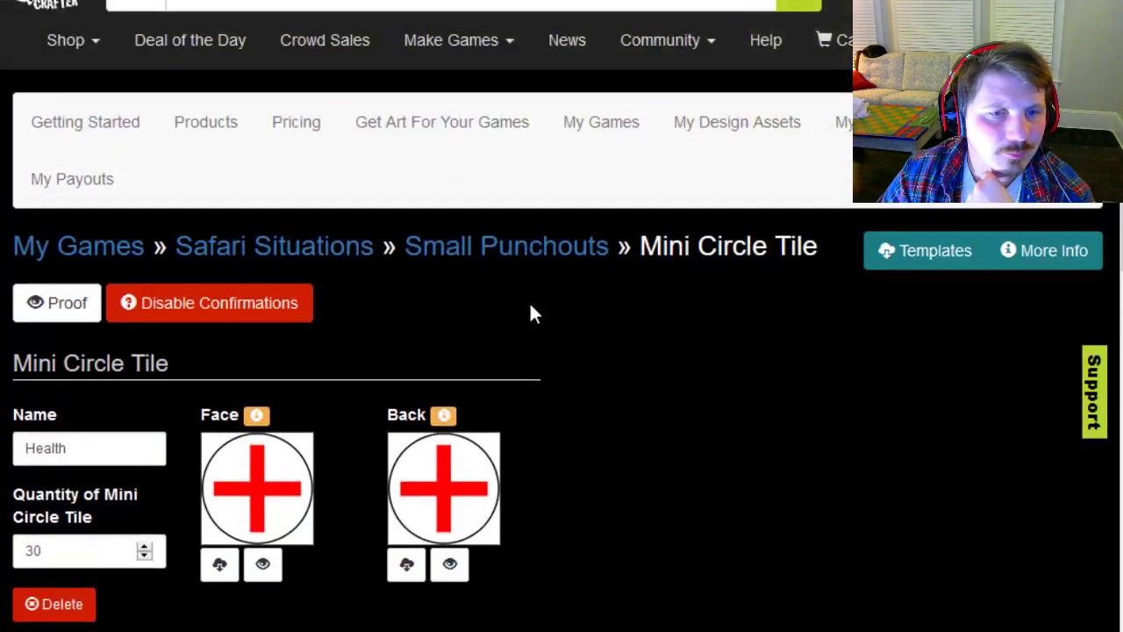
{"action": "left_click", "coordinate": [292, 253]}
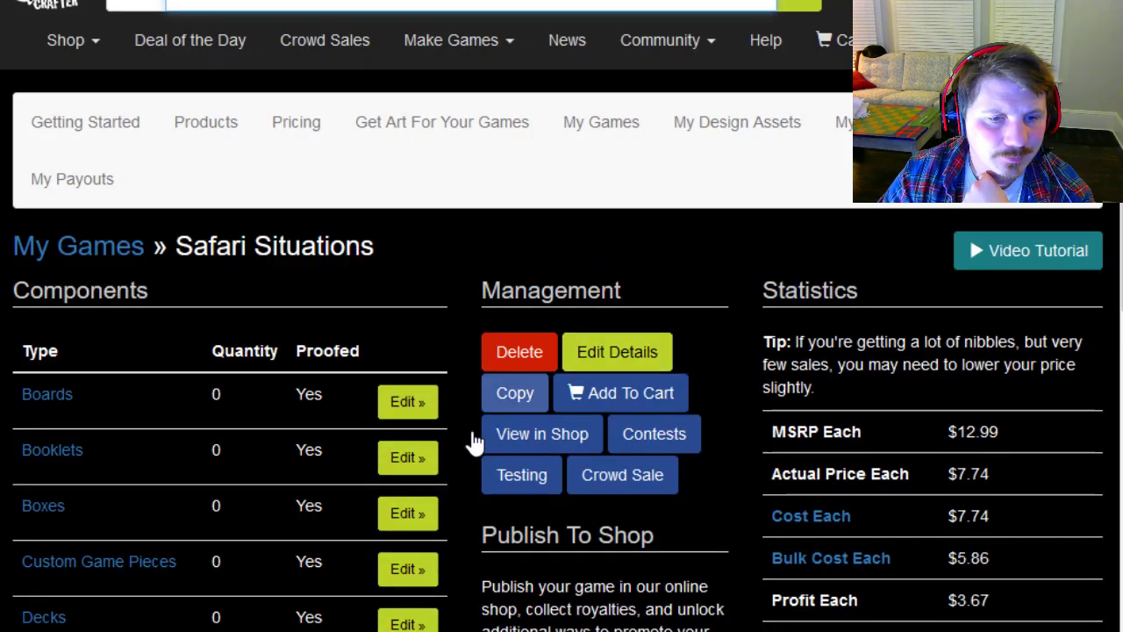
{"action": "scroll", "coordinate": [421, 452], "scroll_direction": "down", "scroll_amount": 6}
{"action": "scroll", "coordinate": [391, 470], "scroll_direction": "down", "scroll_amount": 6}
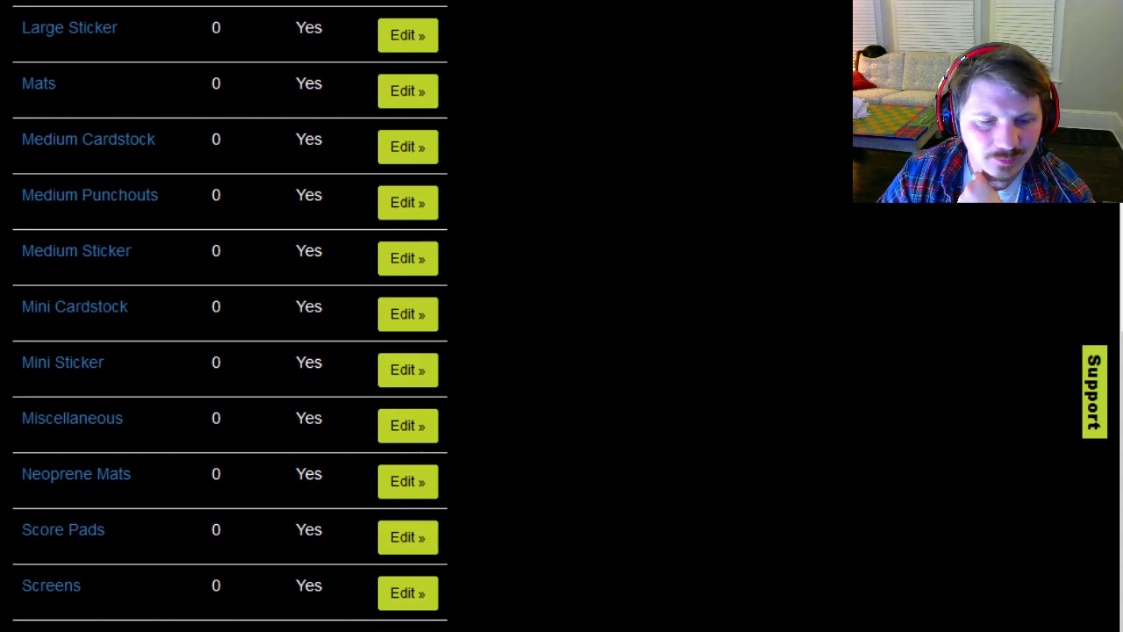
{"action": "scroll", "coordinate": [555, 395], "scroll_direction": "up", "scroll_amount": 10}
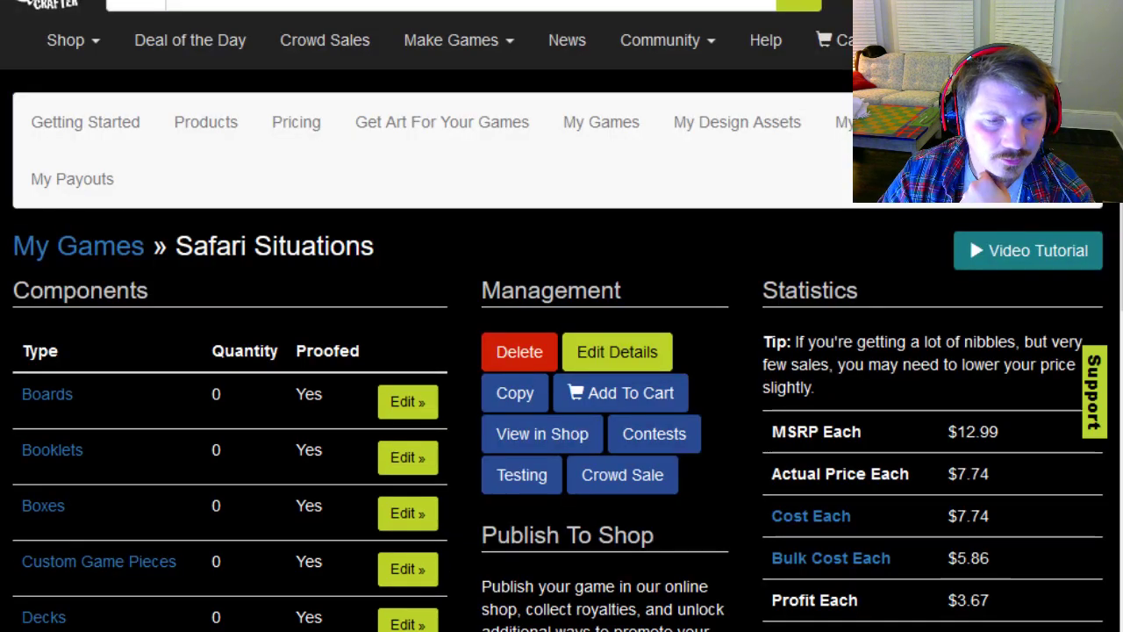
{"action": "scroll", "coordinate": [293, 389], "scroll_direction": "down", "scroll_amount": 14}
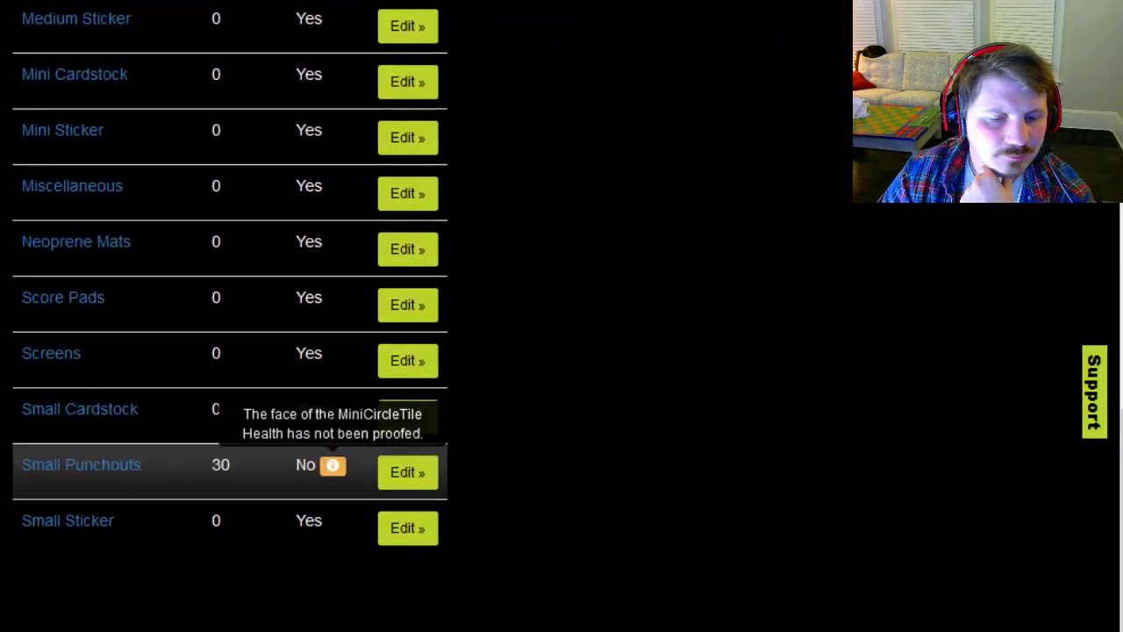
Open the Mini Circle Tile under Small Punchouts, proof the Health tile and approve its image
{"action": "left_click", "coordinate": [412, 482]}
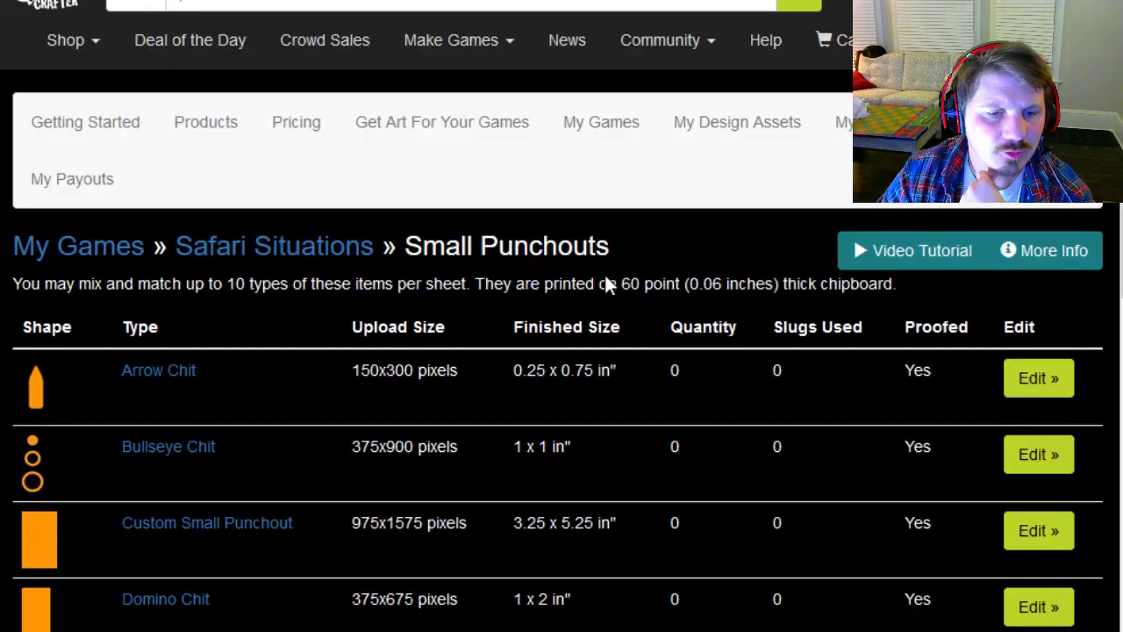
{"action": "scroll", "coordinate": [546, 338], "scroll_direction": "down", "scroll_amount": 20}
{"action": "scroll", "coordinate": [550, 346], "scroll_direction": "up", "scroll_amount": 5}
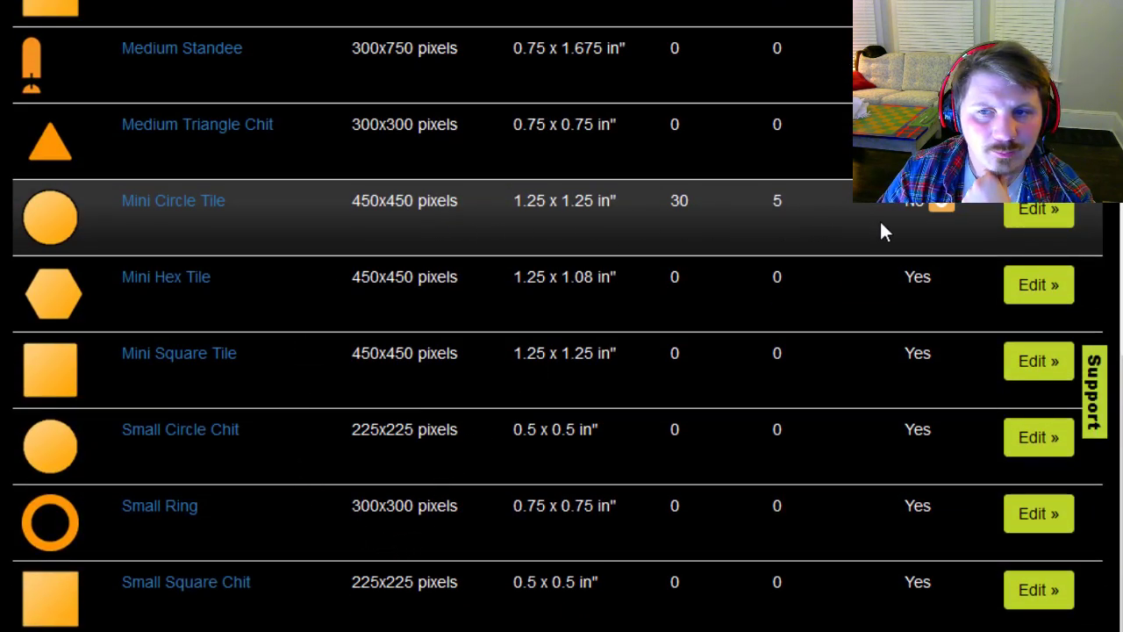
{"action": "left_click", "coordinate": [1012, 227]}
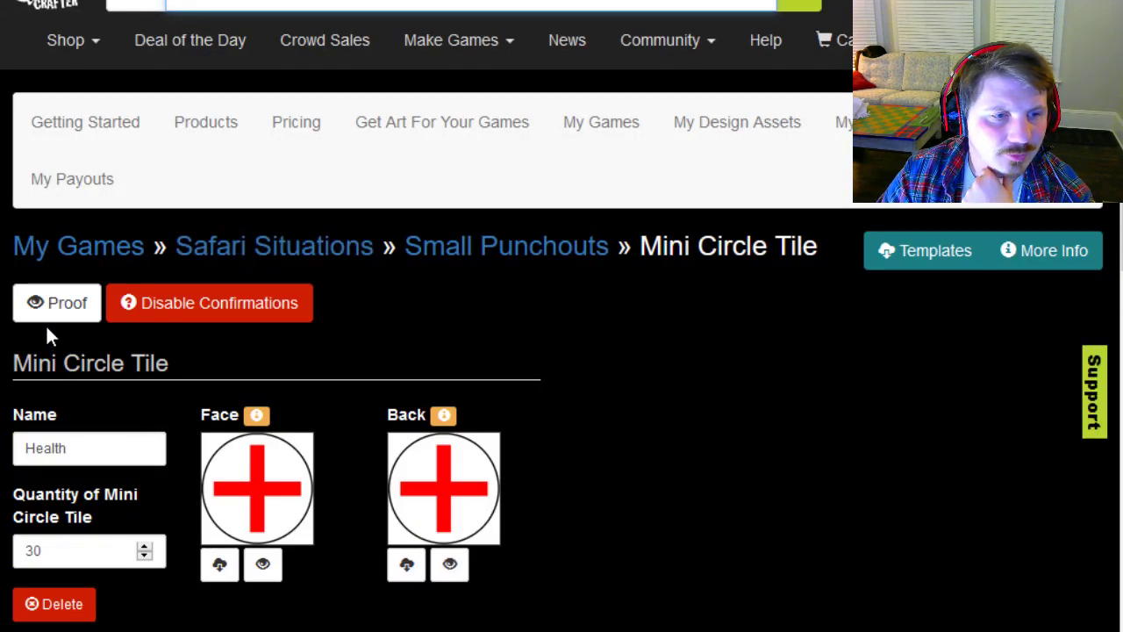
{"action": "left_click", "coordinate": [61, 320]}
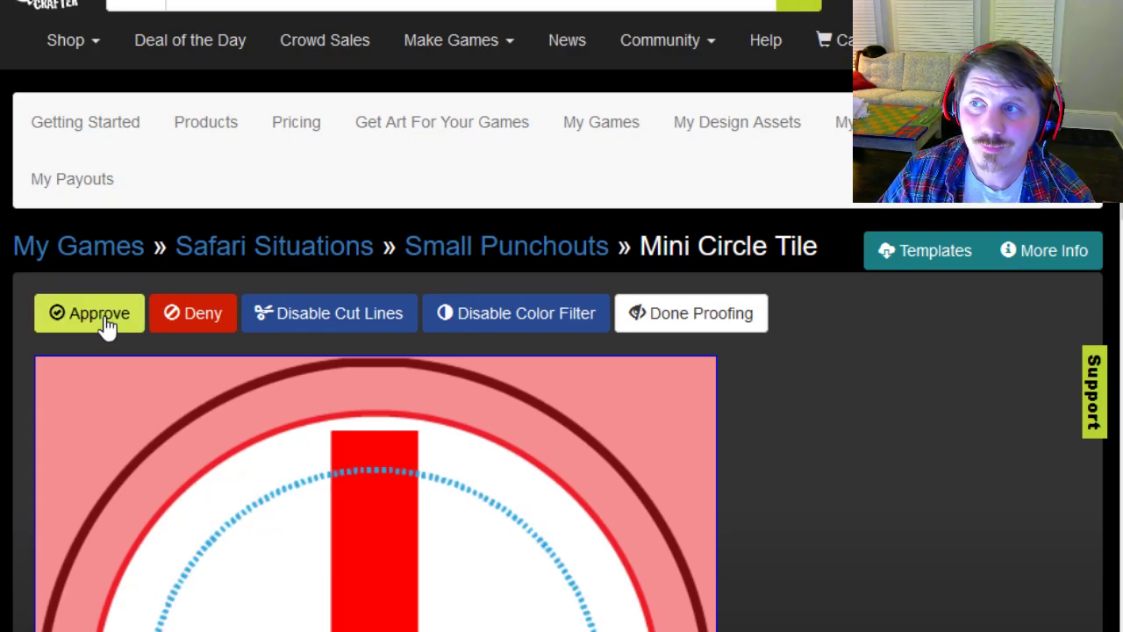
{"action": "left_click", "coordinate": [99, 316]}
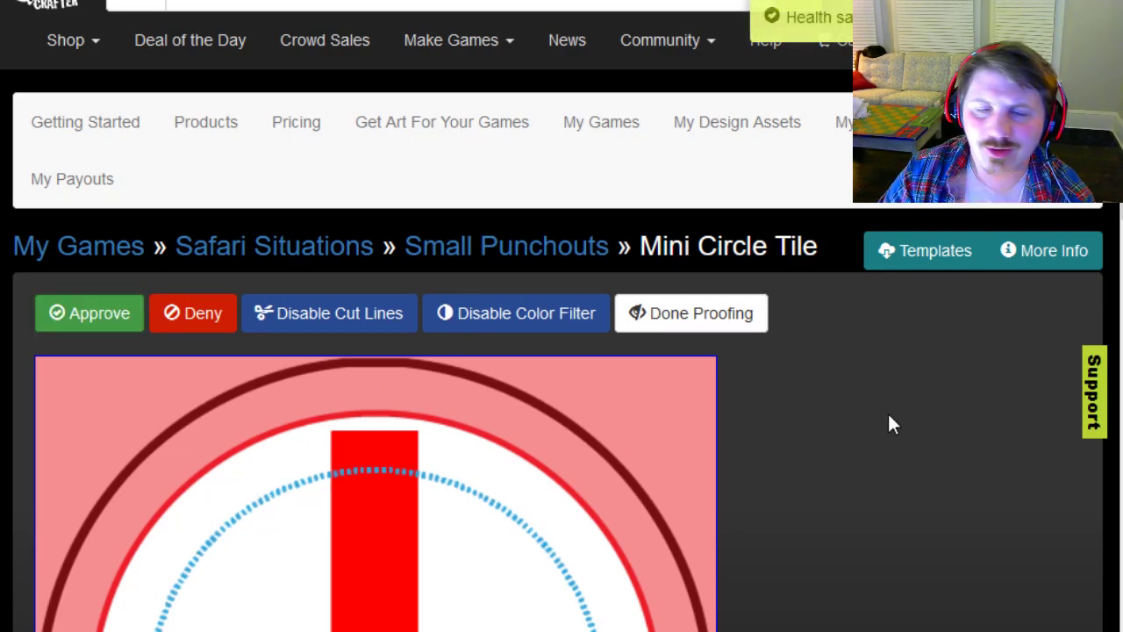
Go back to the Safari Situations overview and review the components' quantities and proofing status along with the game's statistics
{"action": "left_click", "coordinate": [307, 266]}
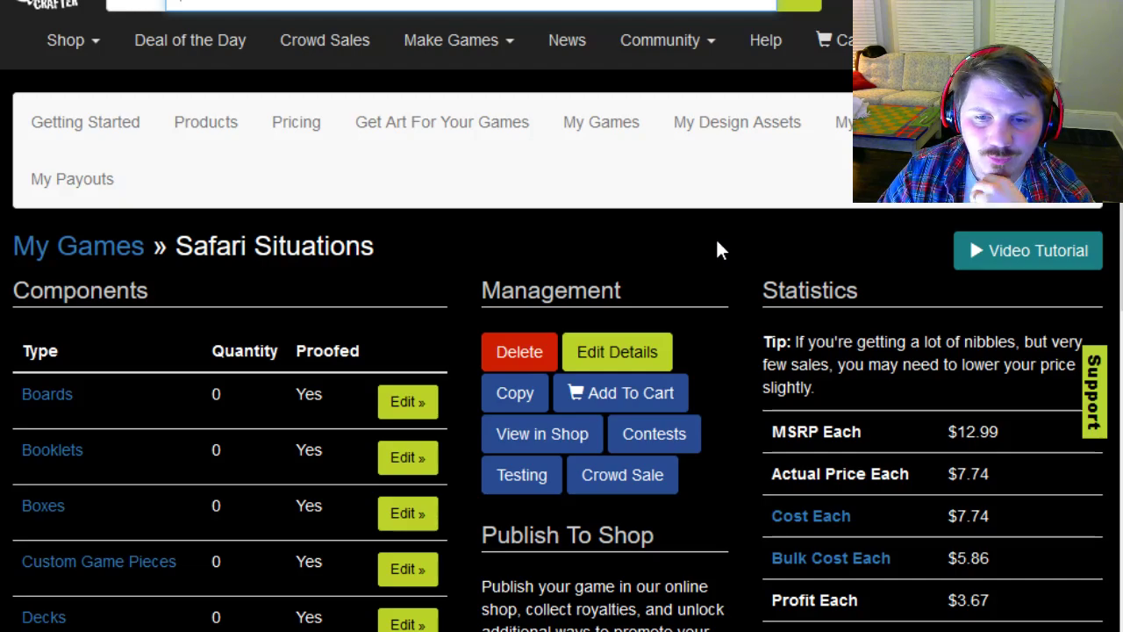
{"action": "scroll", "coordinate": [707, 233], "scroll_direction": "down", "scroll_amount": 3}
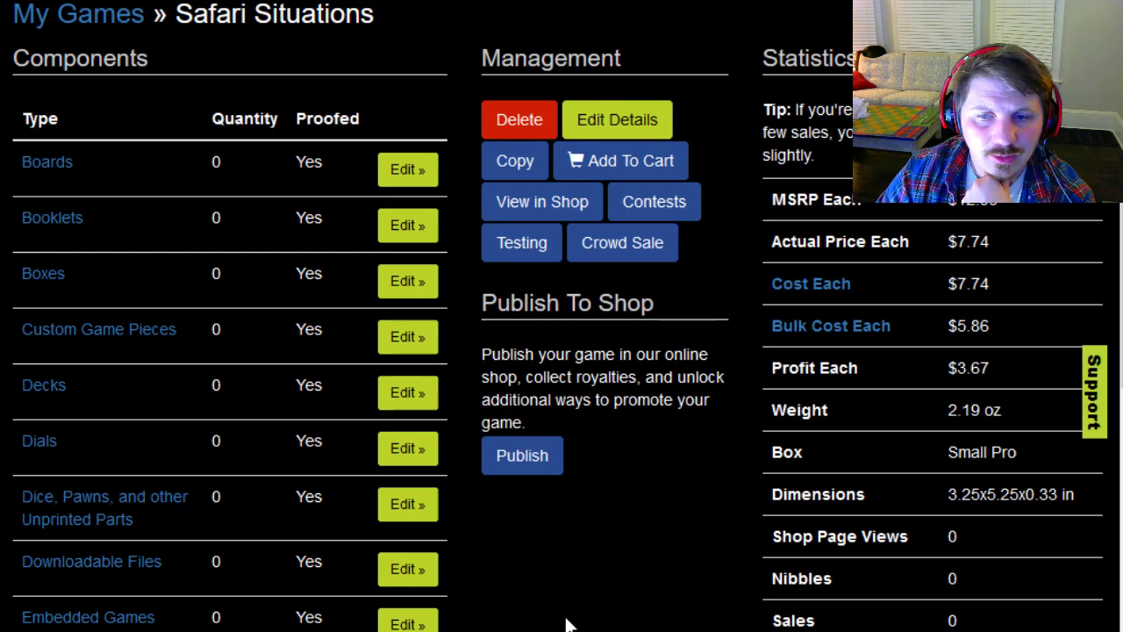
{"action": "scroll", "coordinate": [567, 622], "scroll_direction": "down", "scroll_amount": 7}
{"action": "scroll", "coordinate": [213, 612], "scroll_direction": "down", "scroll_amount": 4}
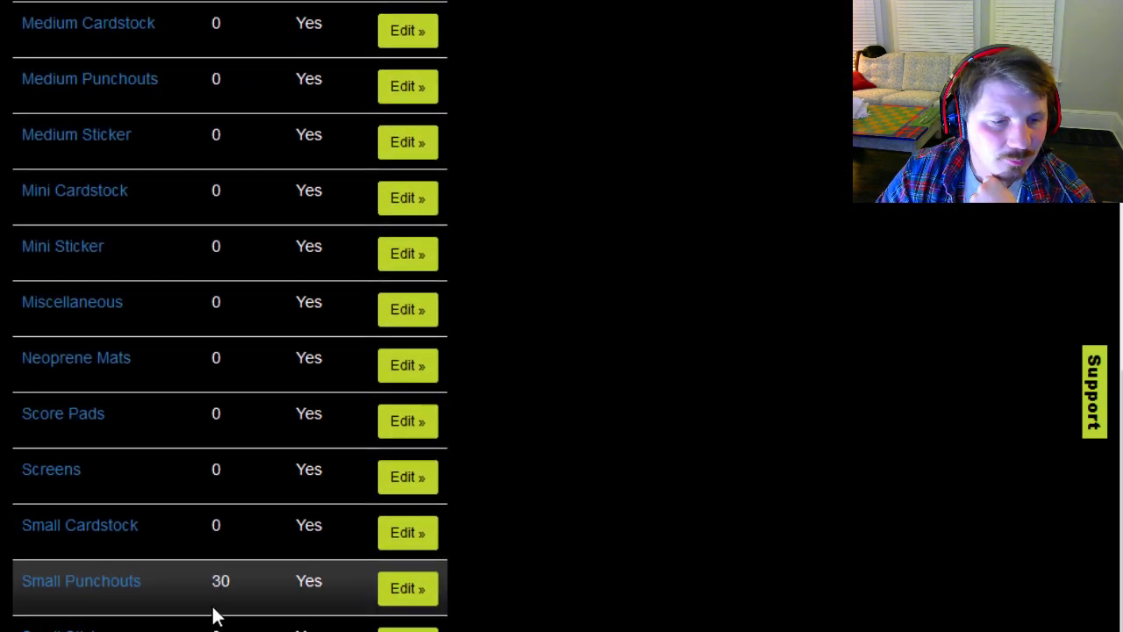
{"action": "scroll", "coordinate": [481, 528], "scroll_direction": "up", "scroll_amount": 4}
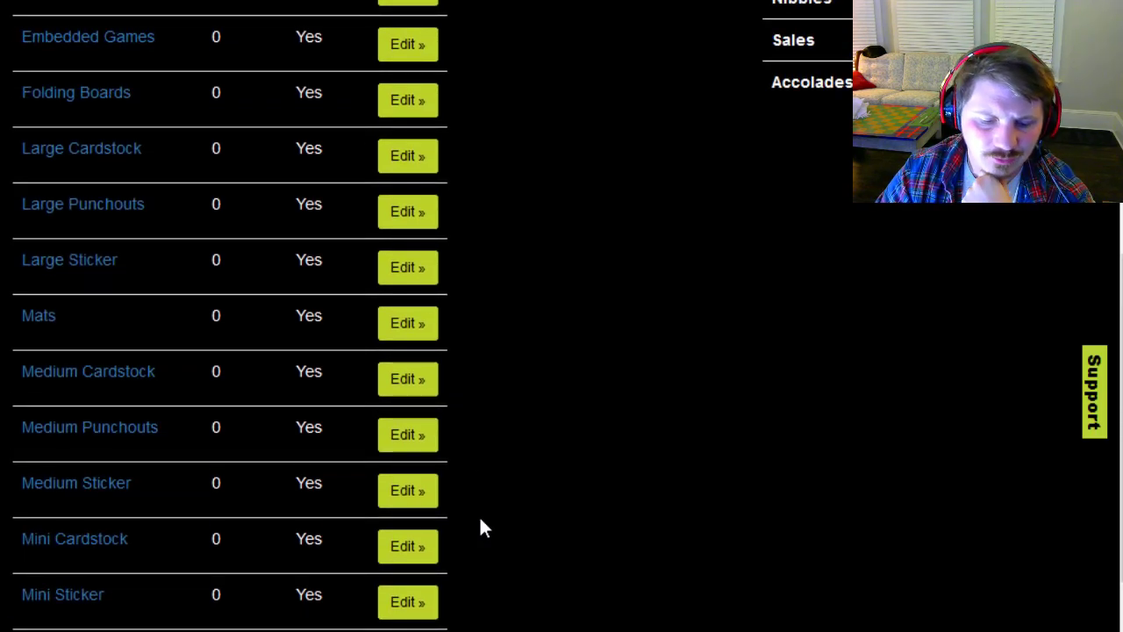
{"action": "scroll", "coordinate": [606, 447], "scroll_direction": "up", "scroll_amount": 5}
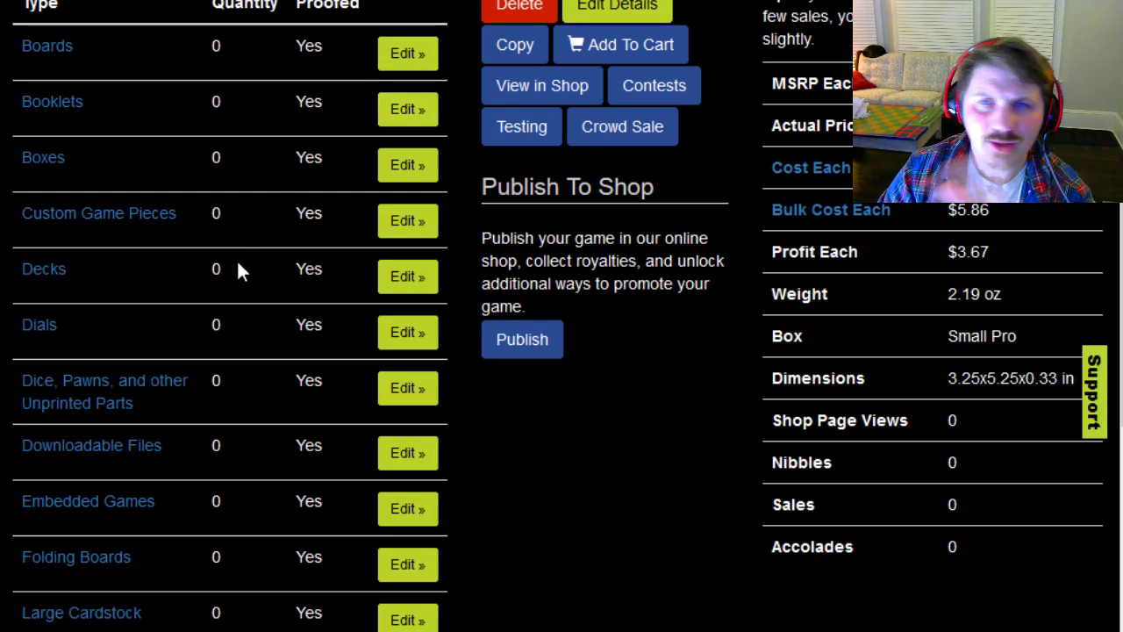
{"action": "scroll", "coordinate": [224, 312], "scroll_direction": "down", "scroll_amount": 3}
{"action": "scroll", "coordinate": [231, 314], "scroll_direction": "up", "scroll_amount": 6}
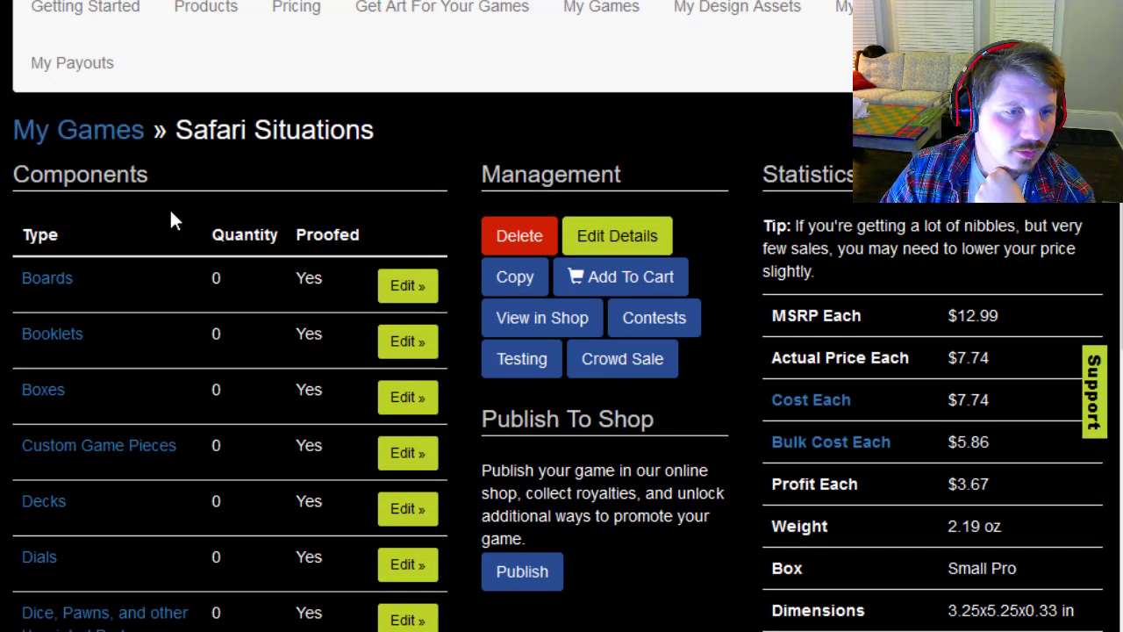
Open the Decks component of Safari Situations and compare the available deck types, upload sizes and finished sizes
{"action": "scroll", "coordinate": [188, 409], "scroll_direction": "down", "scroll_amount": 2}
{"action": "left_click", "coordinate": [43, 391]}
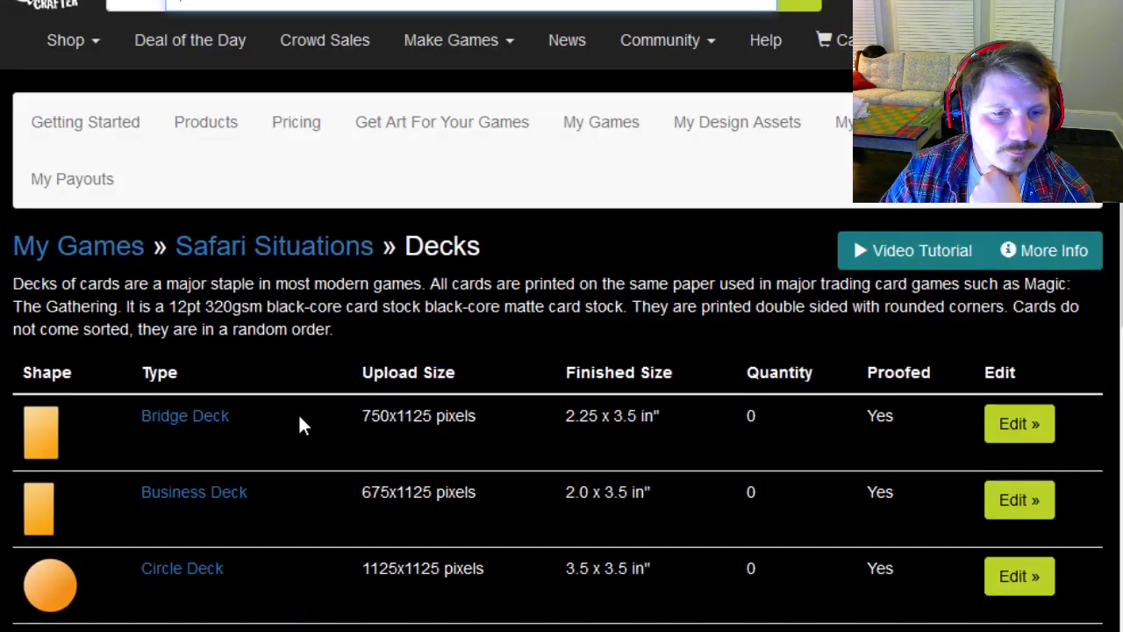
{"action": "scroll", "coordinate": [327, 405], "scroll_direction": "down", "scroll_amount": 1}
{"action": "scroll", "coordinate": [333, 401], "scroll_direction": "down", "scroll_amount": 5}
{"action": "scroll", "coordinate": [351, 384], "scroll_direction": "up", "scroll_amount": 3}
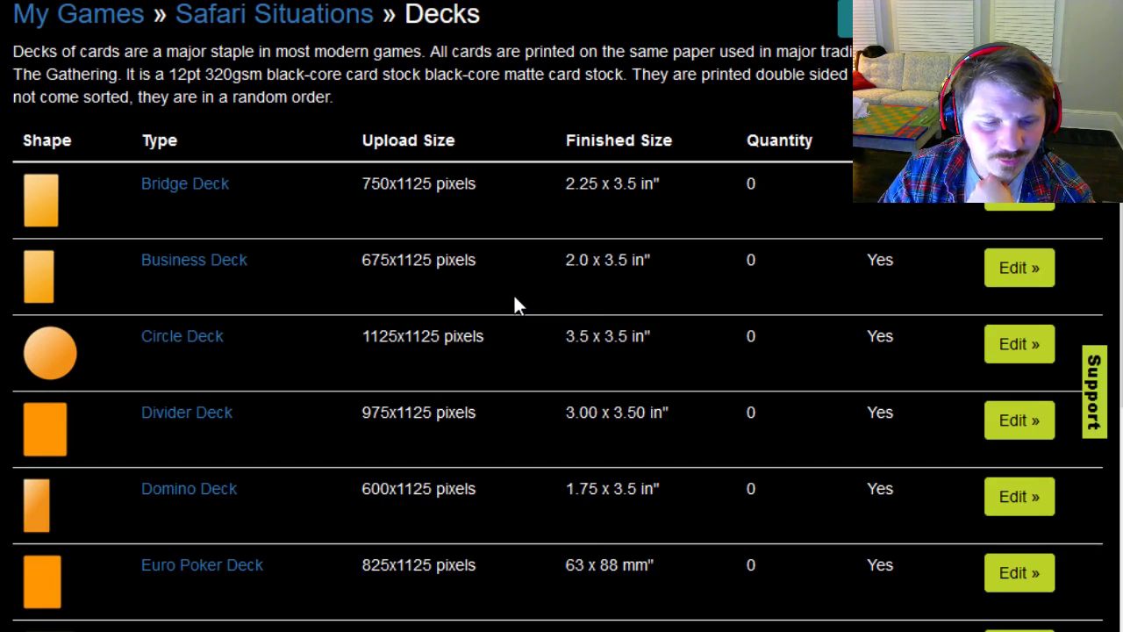
{"action": "scroll", "coordinate": [515, 300], "scroll_direction": "down", "scroll_amount": 3}
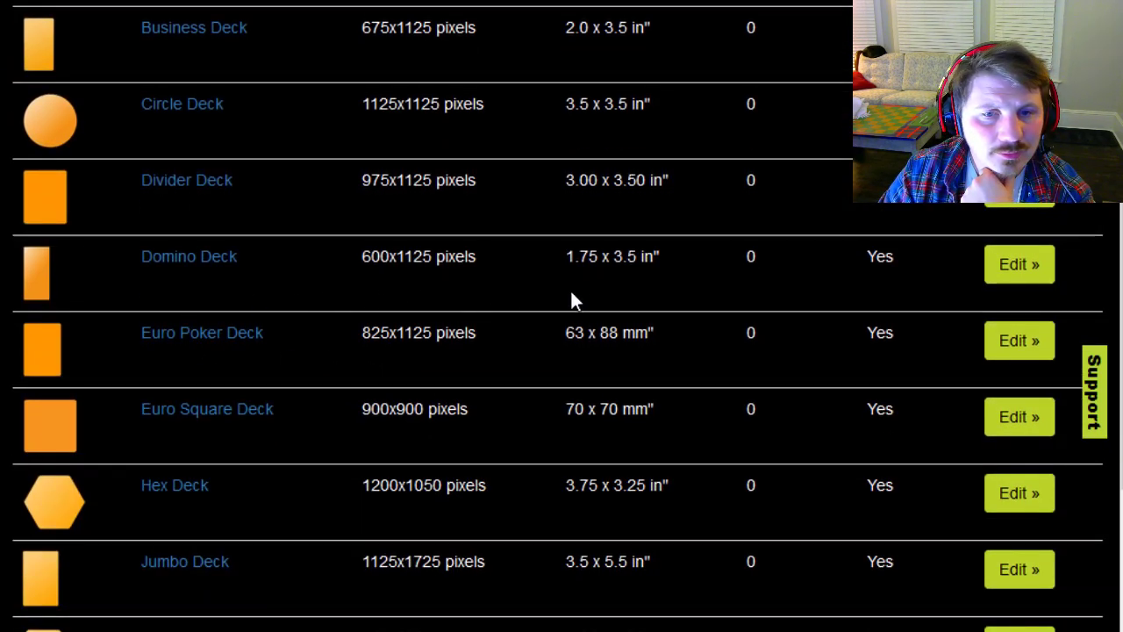
{"action": "scroll", "coordinate": [524, 306], "scroll_direction": "down", "scroll_amount": 3}
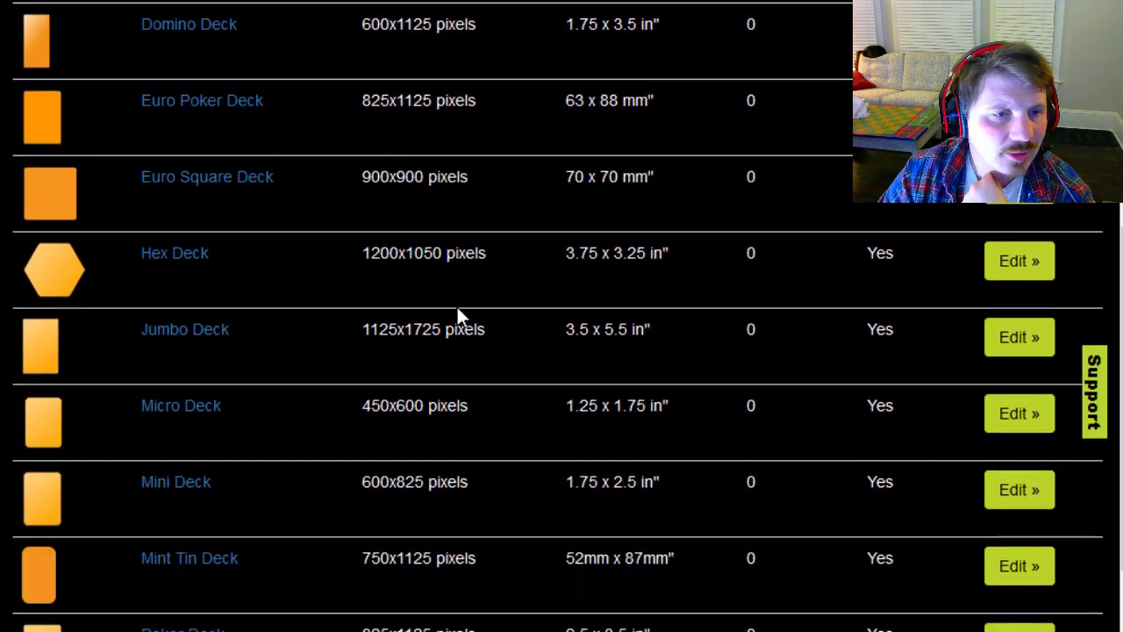
{"action": "scroll", "coordinate": [376, 382], "scroll_direction": "down", "scroll_amount": 5}
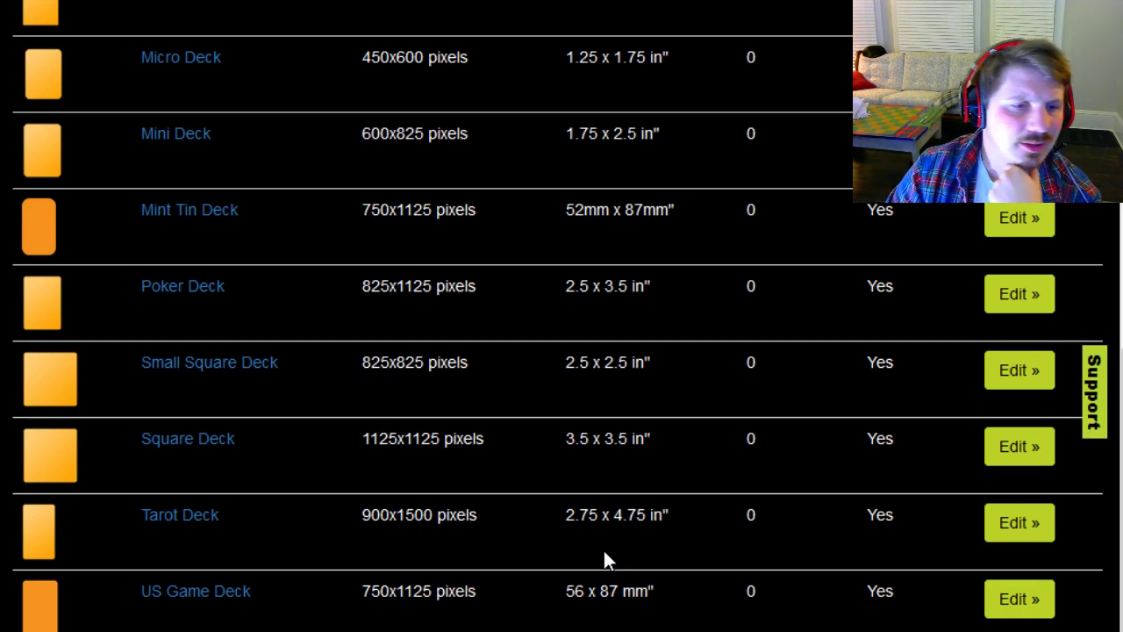
{"action": "scroll", "coordinate": [567, 484], "scroll_direction": "up", "scroll_amount": 2}
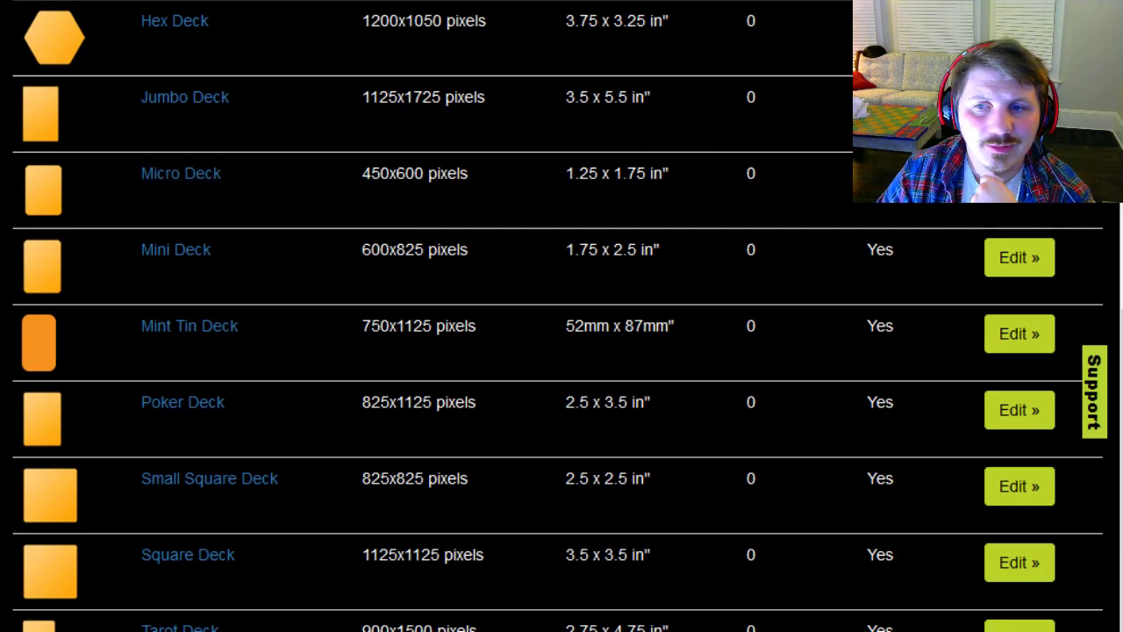
Open the Jumbo Deck page and read the image upload requirements for the deck back
{"action": "left_click", "coordinate": [1020, 105]}
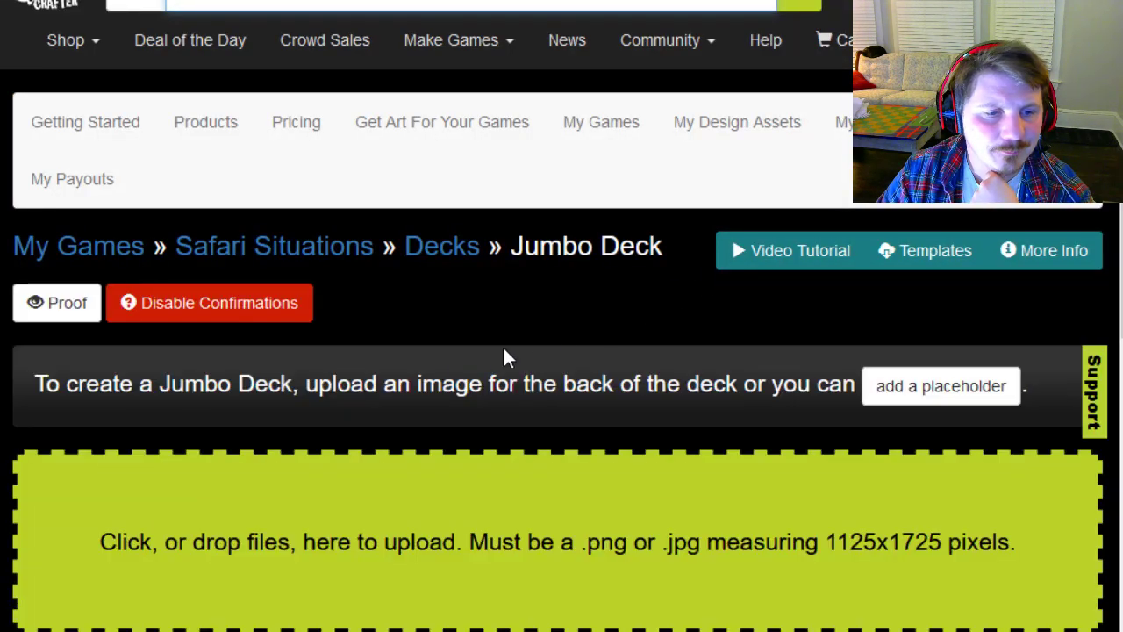
{"action": "scroll", "coordinate": [597, 377], "scroll_direction": "down", "scroll_amount": 4}
{"action": "scroll", "coordinate": [518, 391], "scroll_direction": "up", "scroll_amount": 1}
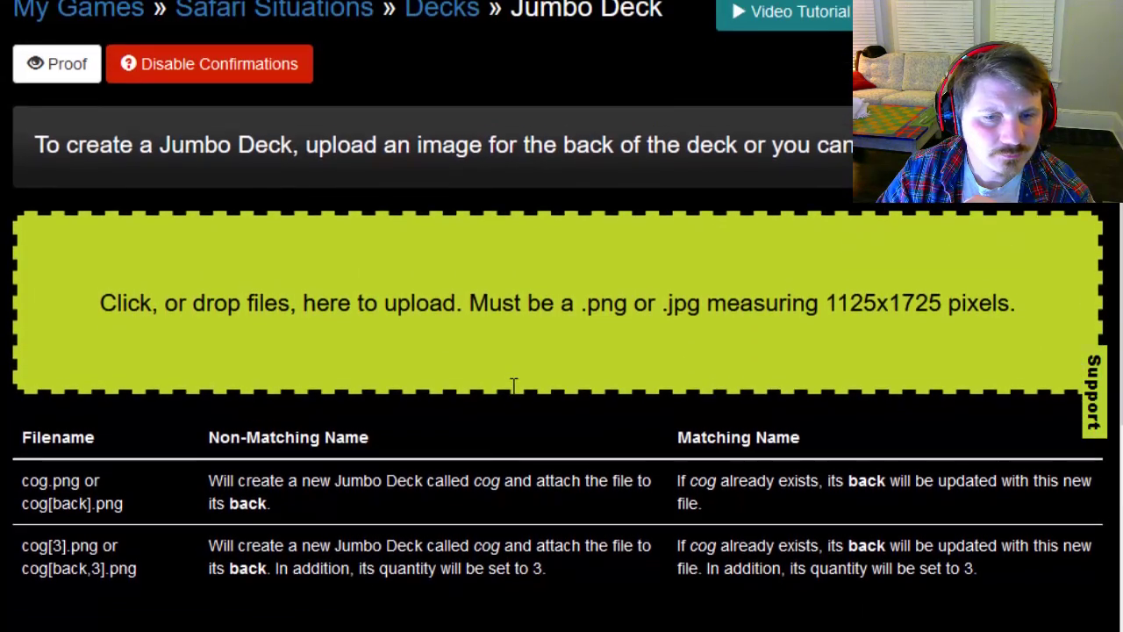
{"action": "scroll", "coordinate": [404, 325], "scroll_direction": "up", "scroll_amount": 2}
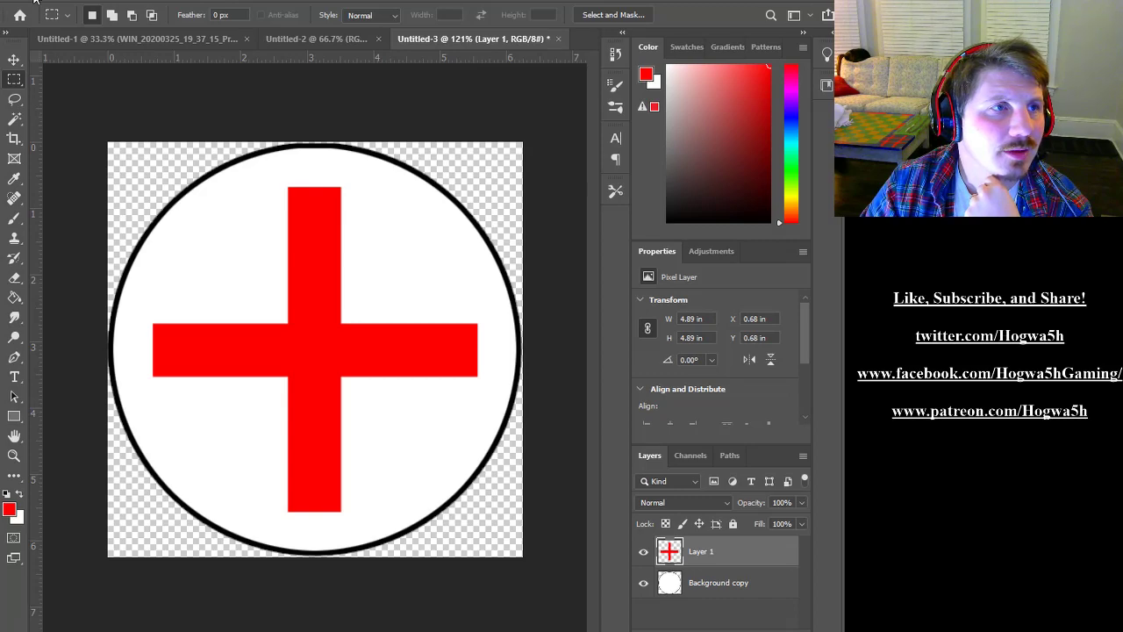
Switch to Photoshop and create a new 1125 x 1725 pixel document at 72 pixels/inch for the Jumbo Deck
{"action": "left_click", "coordinate": [74, 11]}
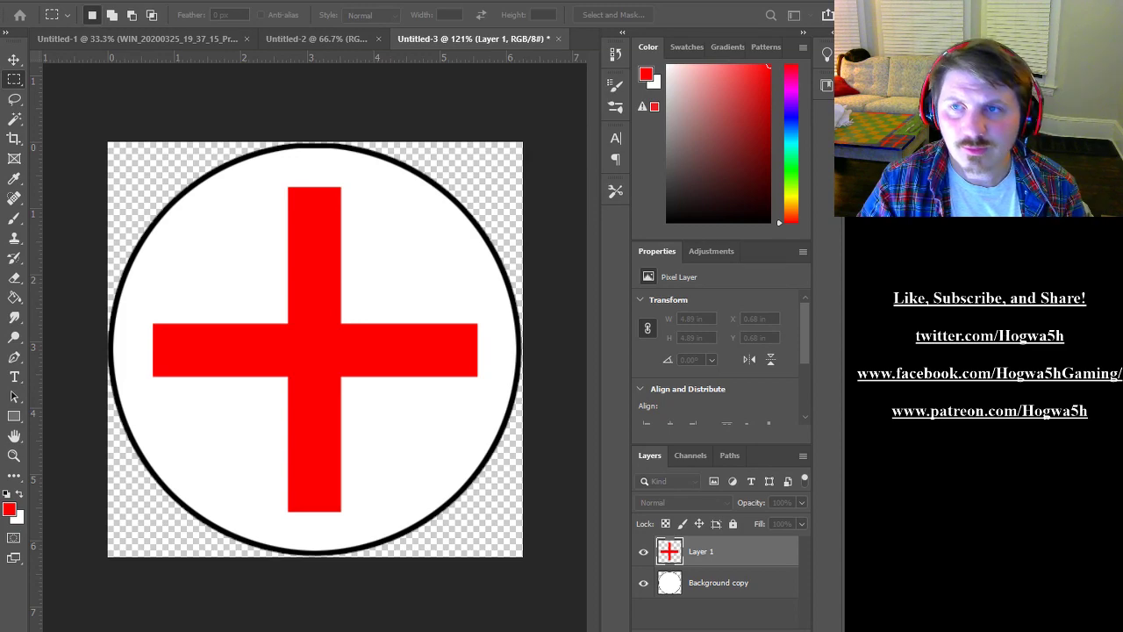
{"action": "key", "text": "Return"}
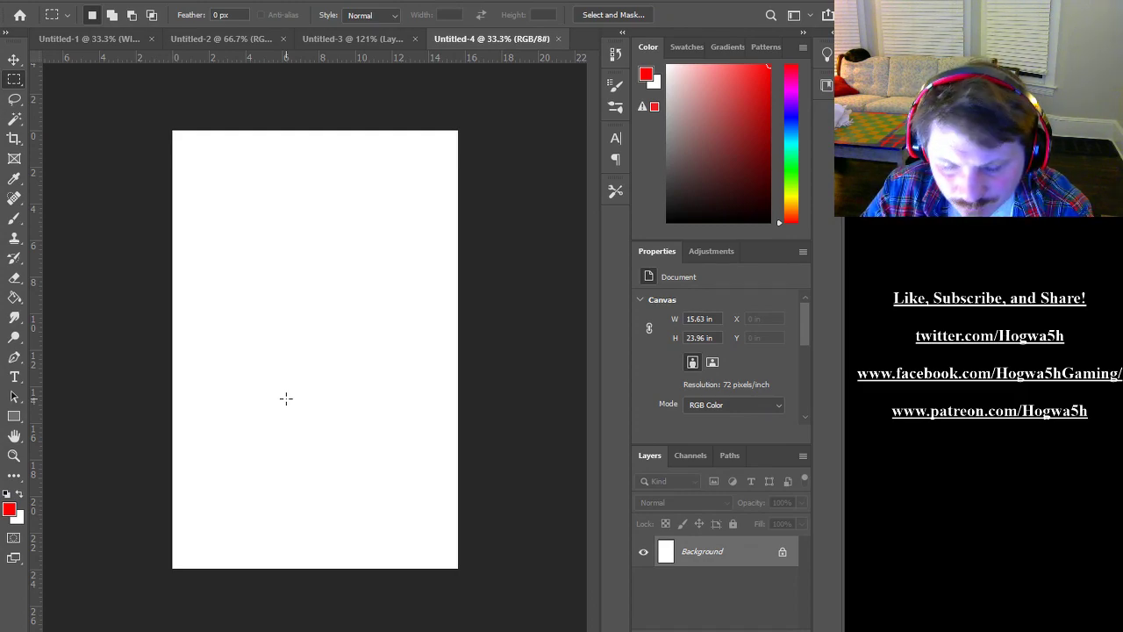
Choose orange as the foreground color, add a new layer above the Background and fill it with the Paint Bucket
{"action": "key", "text": "i"}
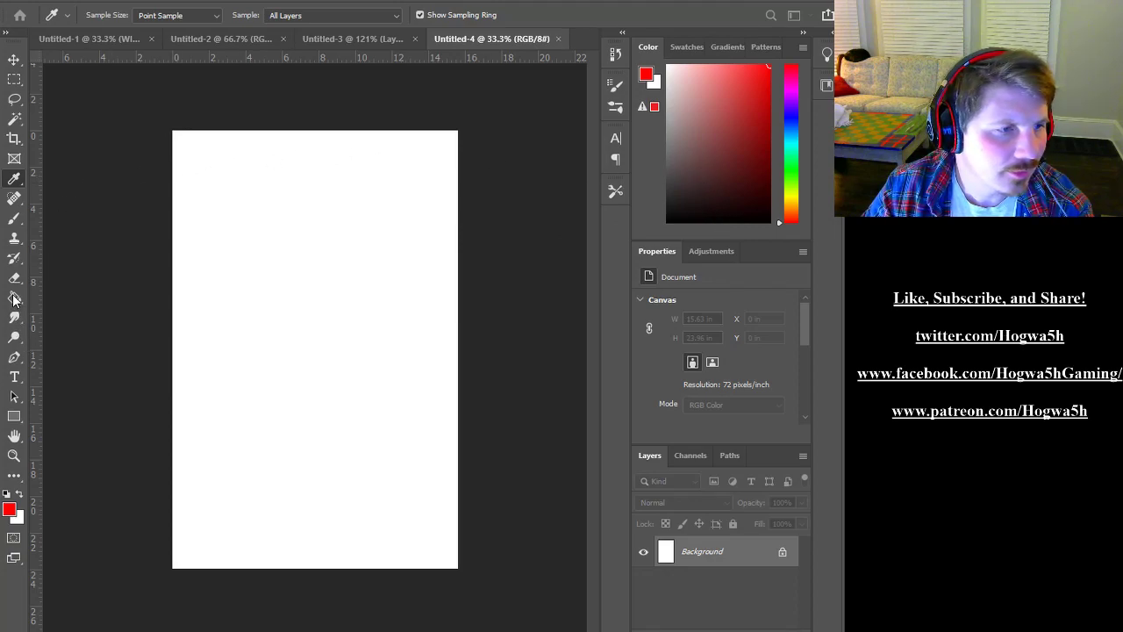
{"action": "left_click", "coordinate": [822, 217]}
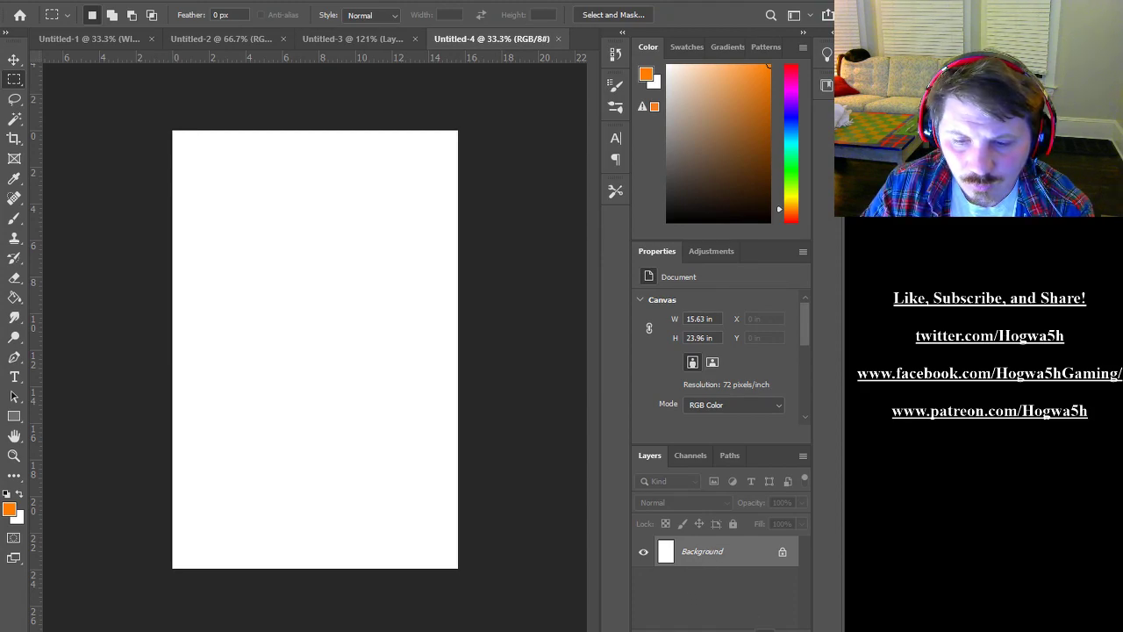
{"action": "left_click", "coordinate": [765, 629]}
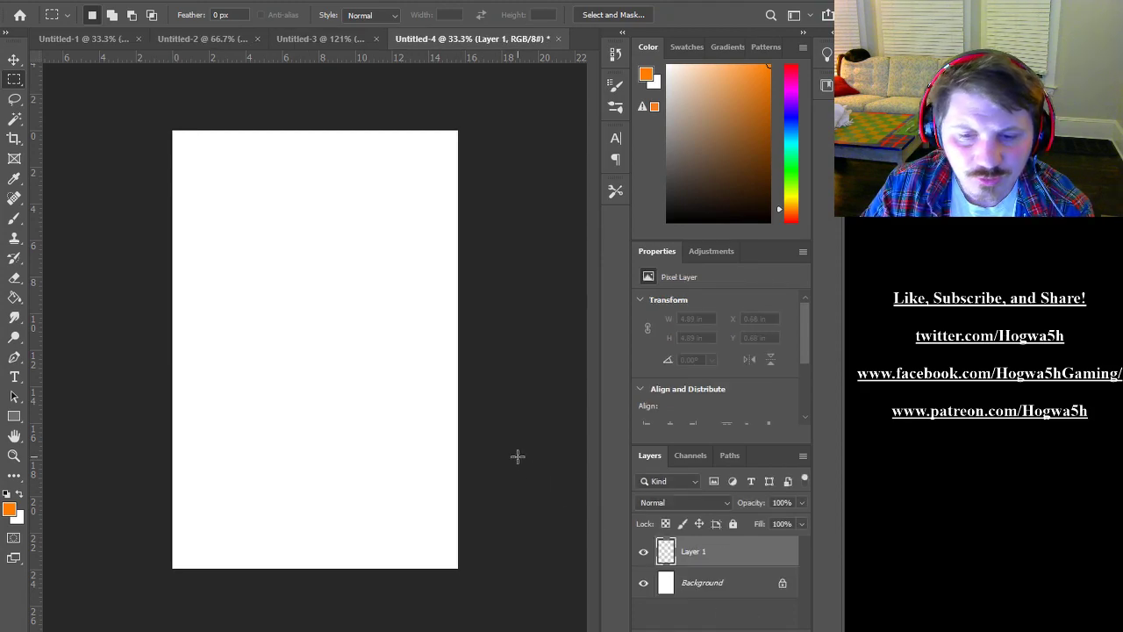
{"action": "left_click", "coordinate": [15, 299]}
{"action": "left_click", "coordinate": [284, 296]}
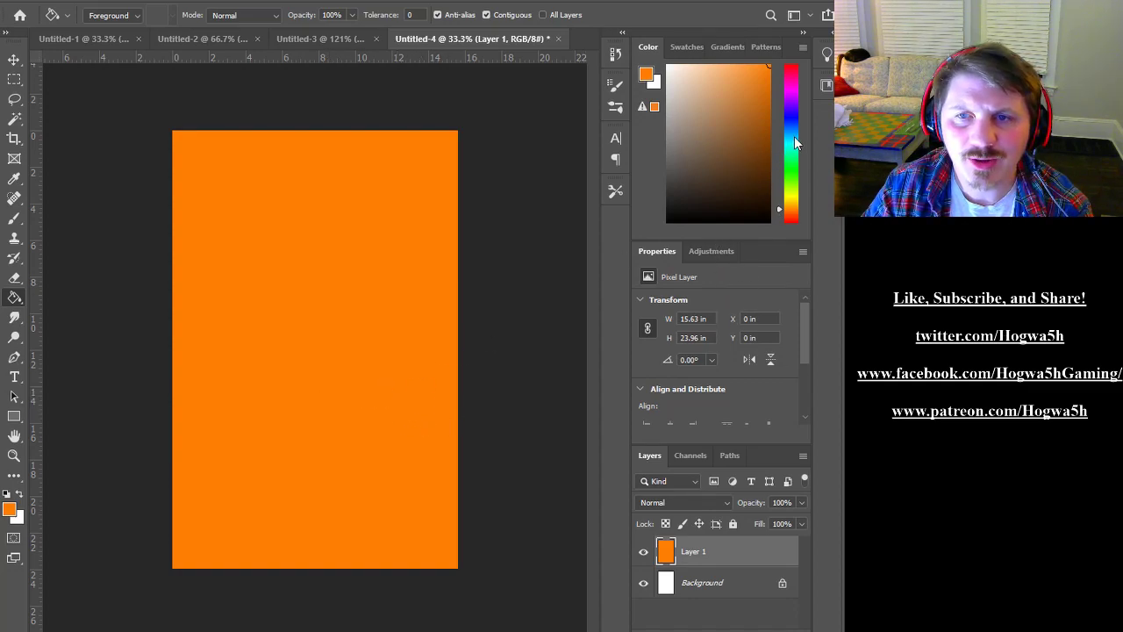
Try a lighter yellow-orange fill on Layer 1, then refill the layer with the deeper orange
{"action": "left_click", "coordinate": [794, 206]}
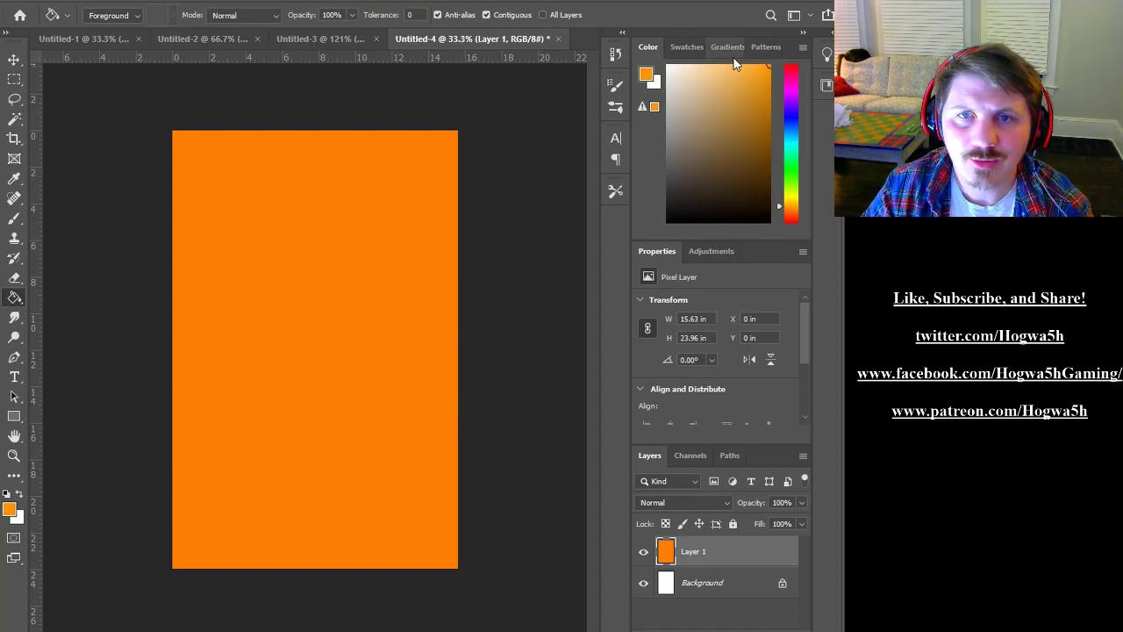
{"action": "left_click", "coordinate": [319, 243]}
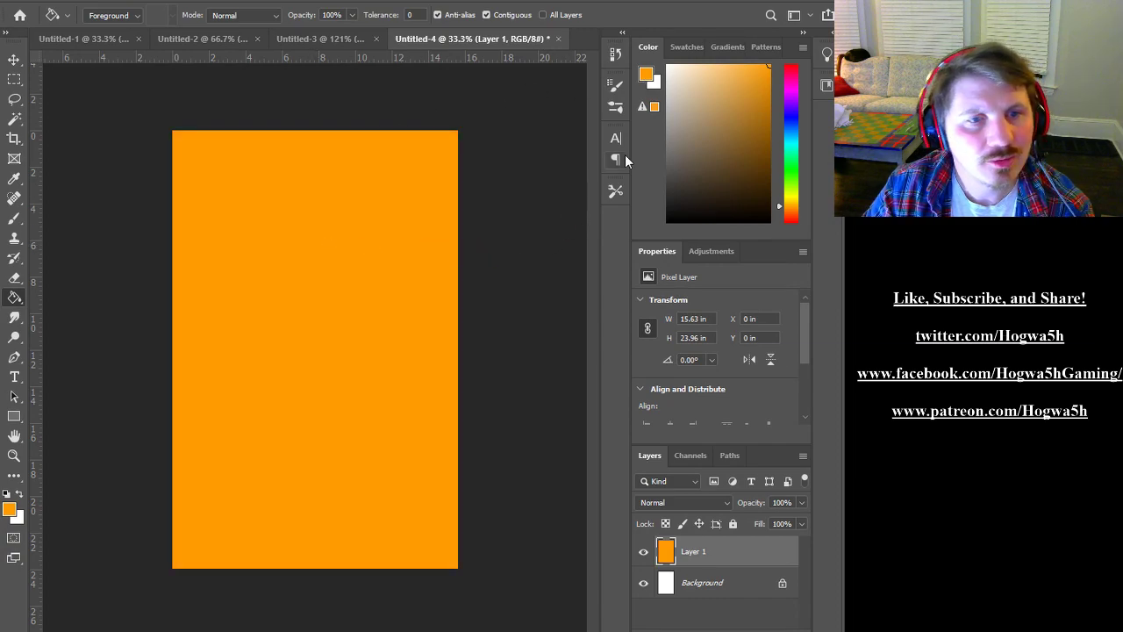
{"action": "left_click", "coordinate": [795, 209]}
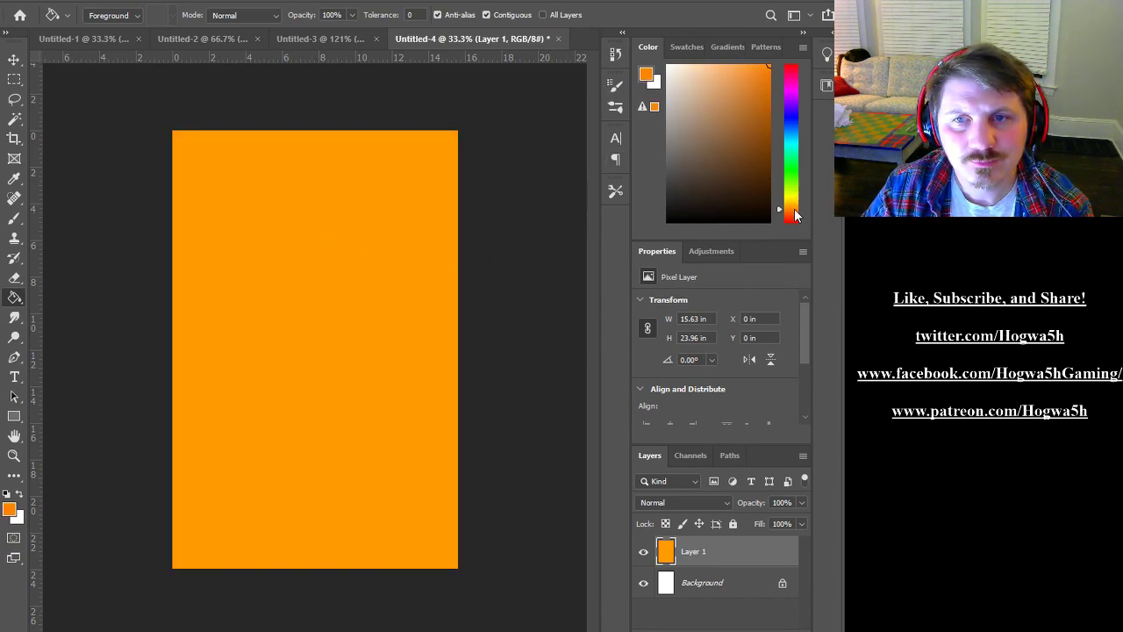
{"action": "left_click", "coordinate": [366, 253]}
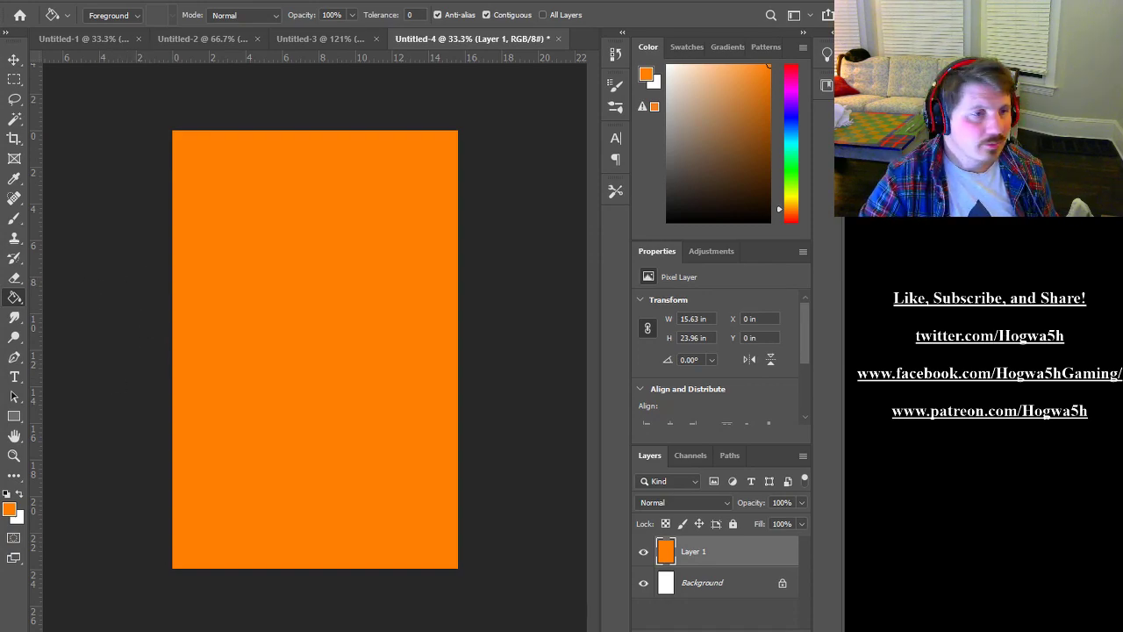
Reset the foreground and background colors to black and white and switch to the Brush tool
{"action": "left_click", "coordinate": [8, 495]}
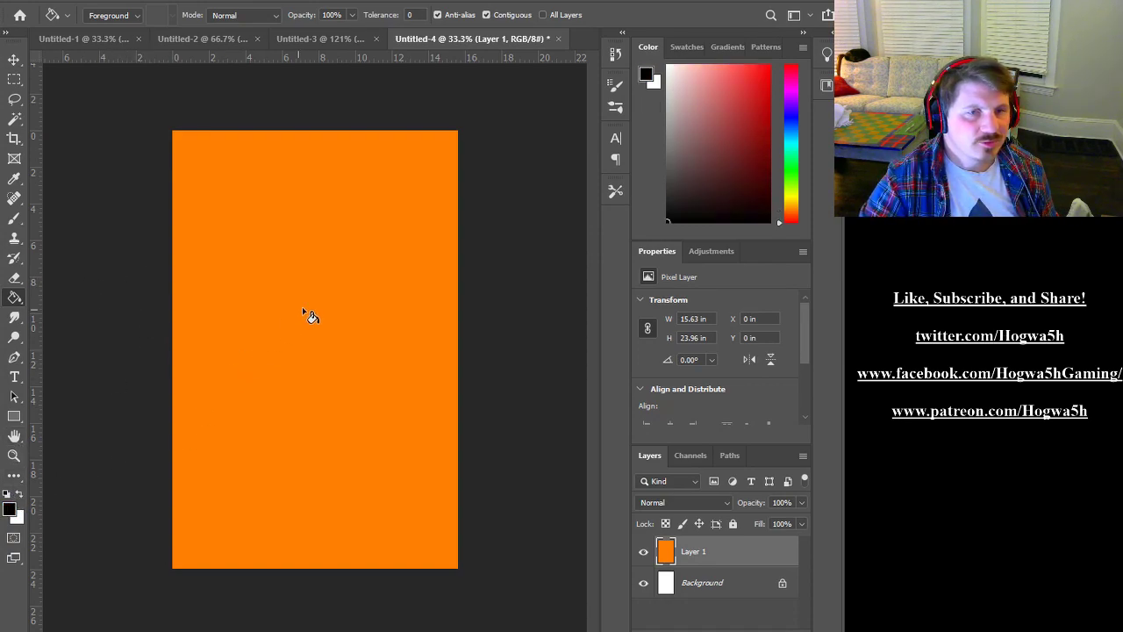
{"action": "key", "text": "b"}
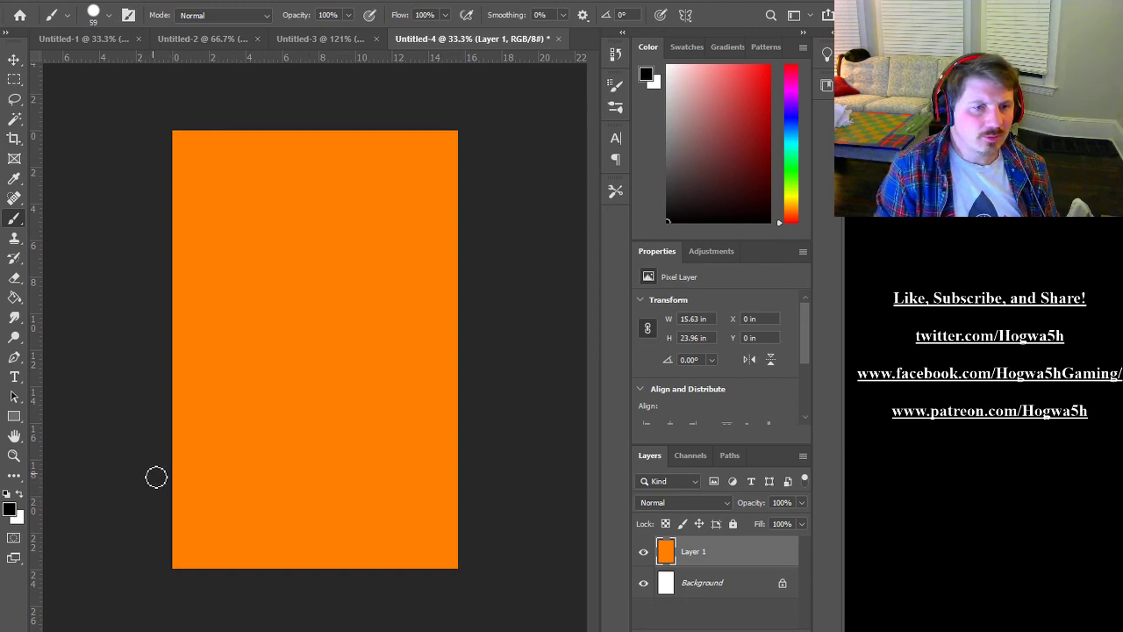
Try two slanted black stripes with the 59 px round brush across the orange Layer 1, then undo them
{"action": "left_click_drag", "start_coordinate": [157, 477], "coordinate": [326, 404]}
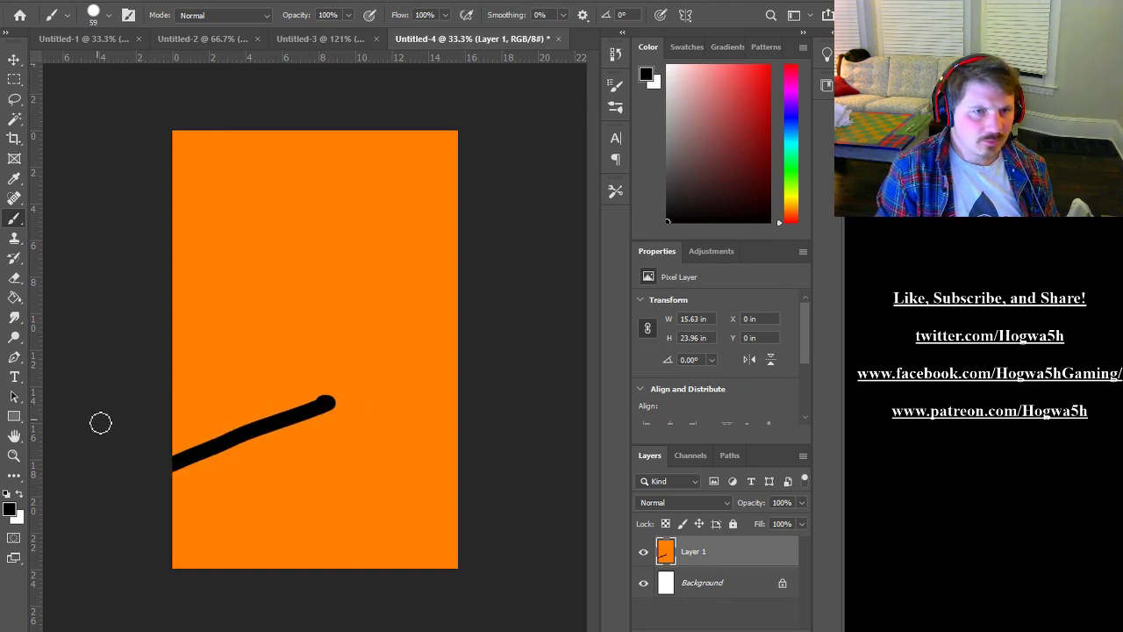
{"action": "left_click_drag", "start_coordinate": [100, 424], "coordinate": [317, 317]}
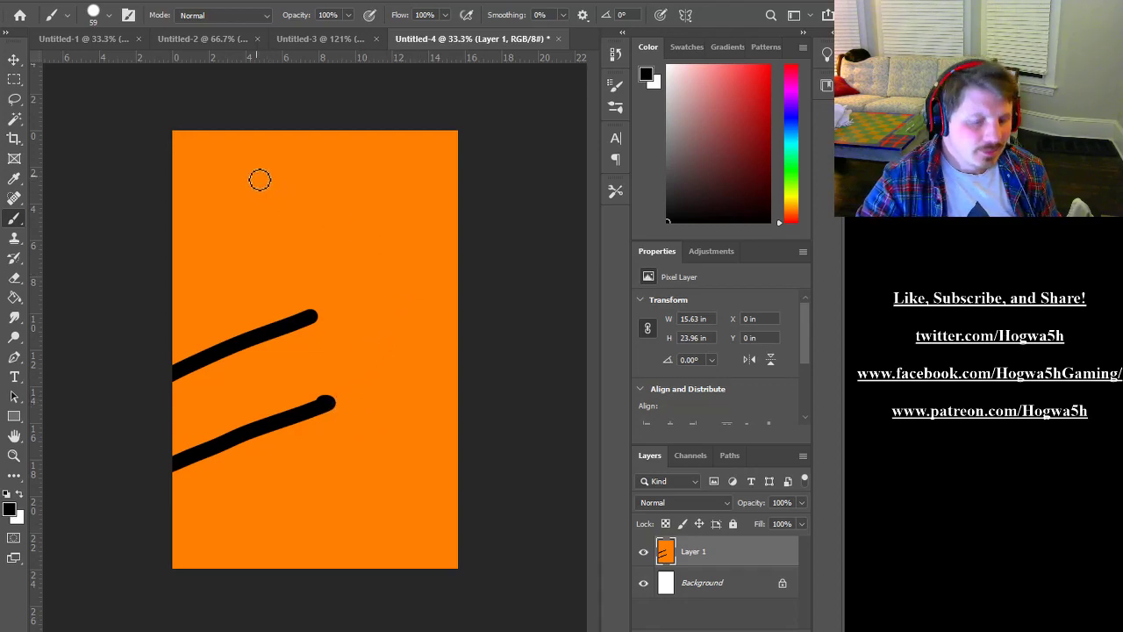
{"action": "key", "text": "ctrl+z"}
{"action": "key", "text": "ctrl+z"}
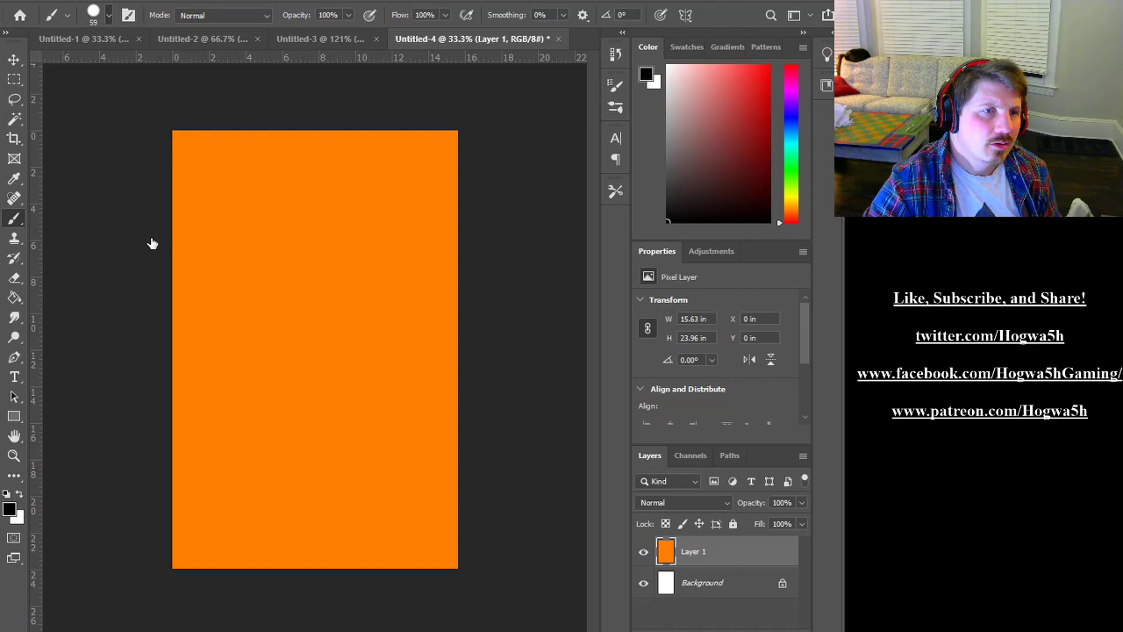
Choose an irregular 25 px brush, try a thin wavy line across the lower part of the card, and undo it
{"action": "left_click", "coordinate": [103, 184]}
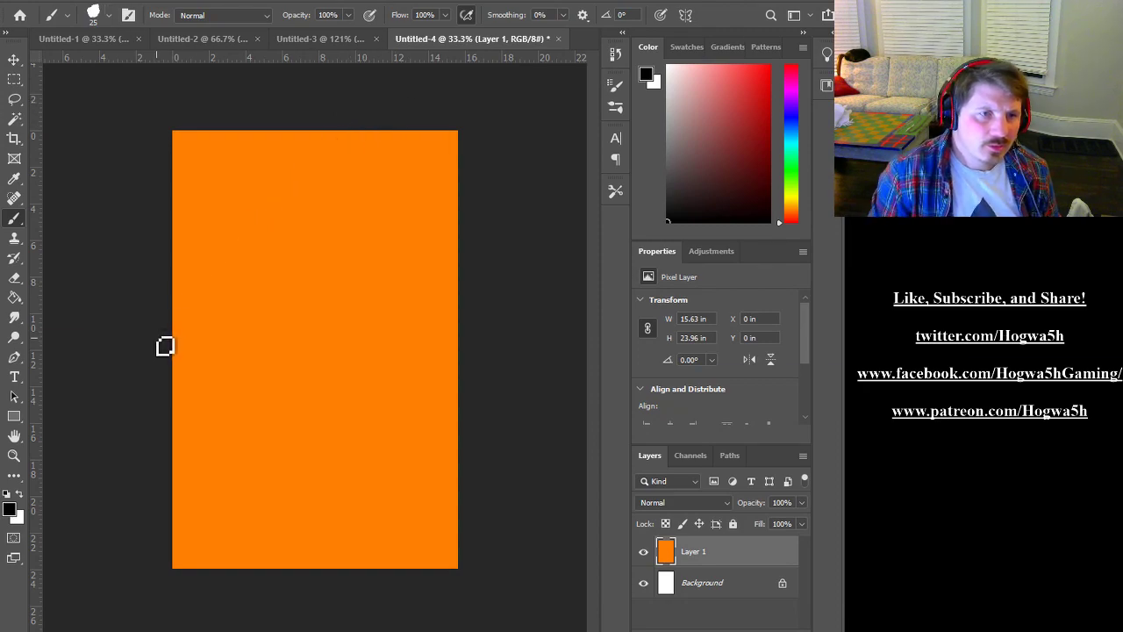
{"action": "mouse_move", "coordinate": [506, 484]}
{"action": "left_mouse_down"}
{"action": "mouse_move", "coordinate": [448, 502]}
{"action": "mouse_move", "coordinate": [177, 524]}
{"action": "left_mouse_up"}
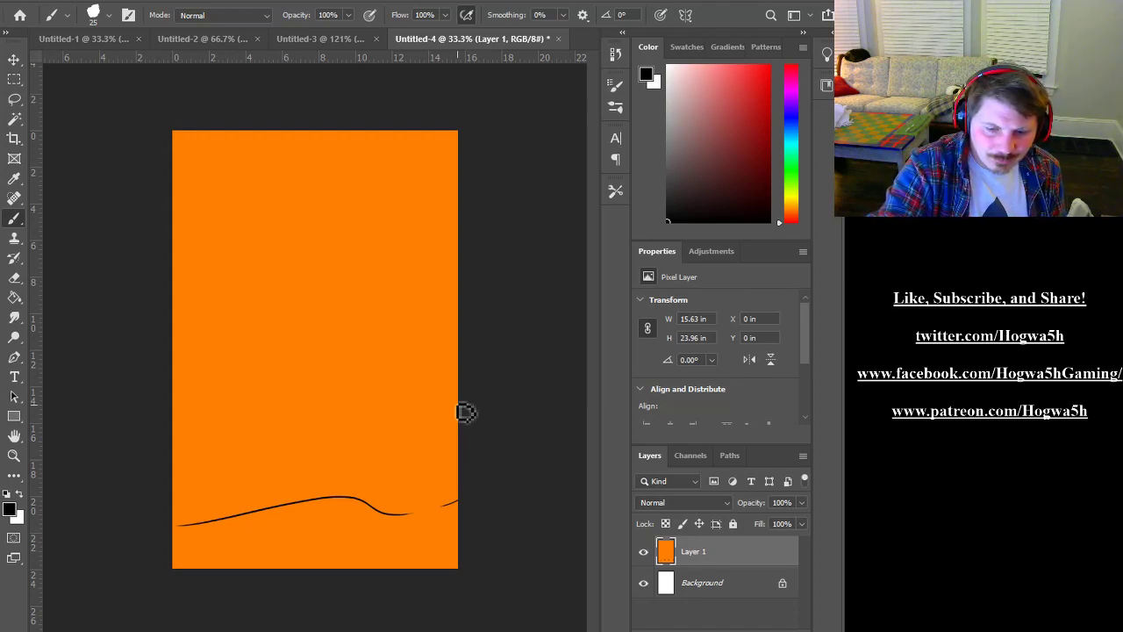
{"action": "key", "text": "ctrl+z"}
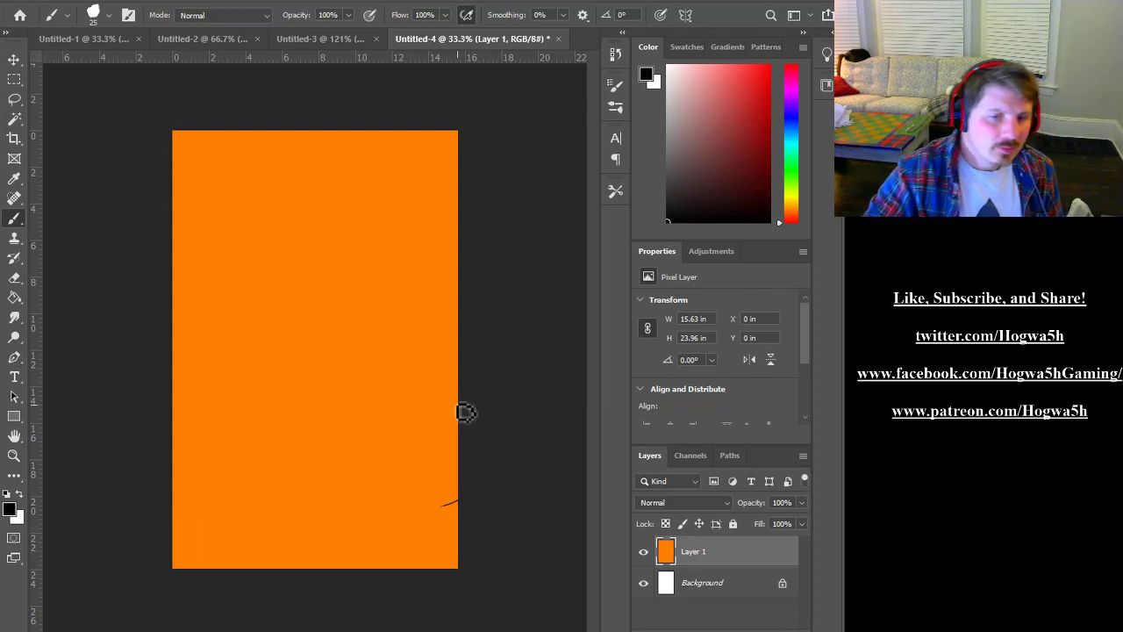
{"action": "key", "text": "ctrl+z"}
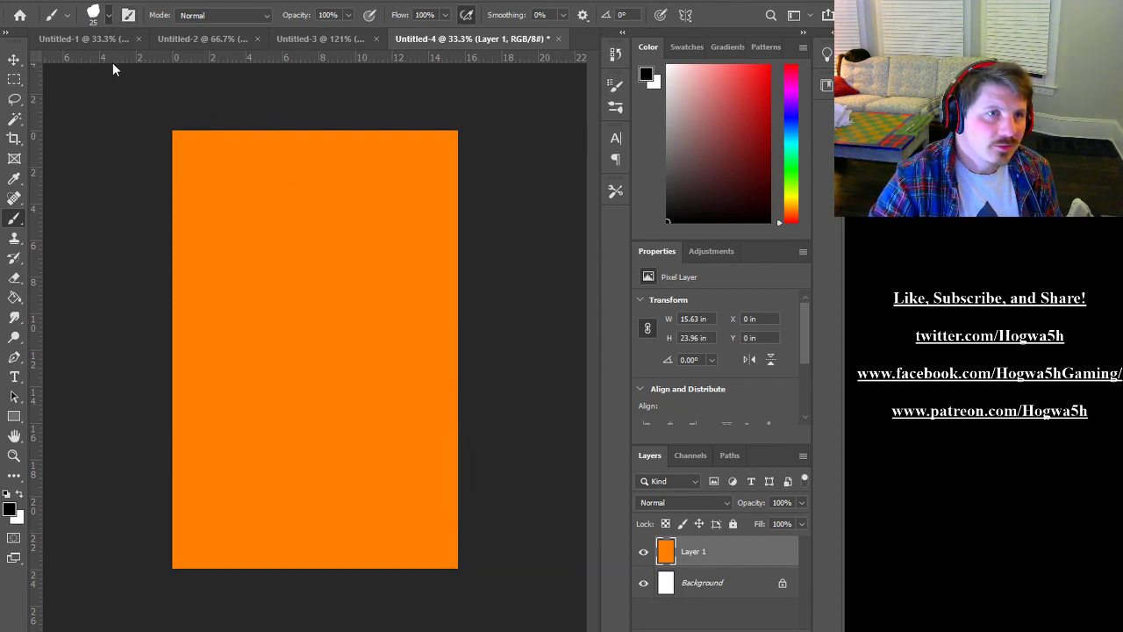
Enlarge the irregular brush to 108 px, try four tapered stripes alternating from both card edges, and undo them
{"action": "left_click_drag", "start_coordinate": [124, 62], "coordinate": [135, 61]}
{"action": "left_click", "coordinate": [108, 14]}
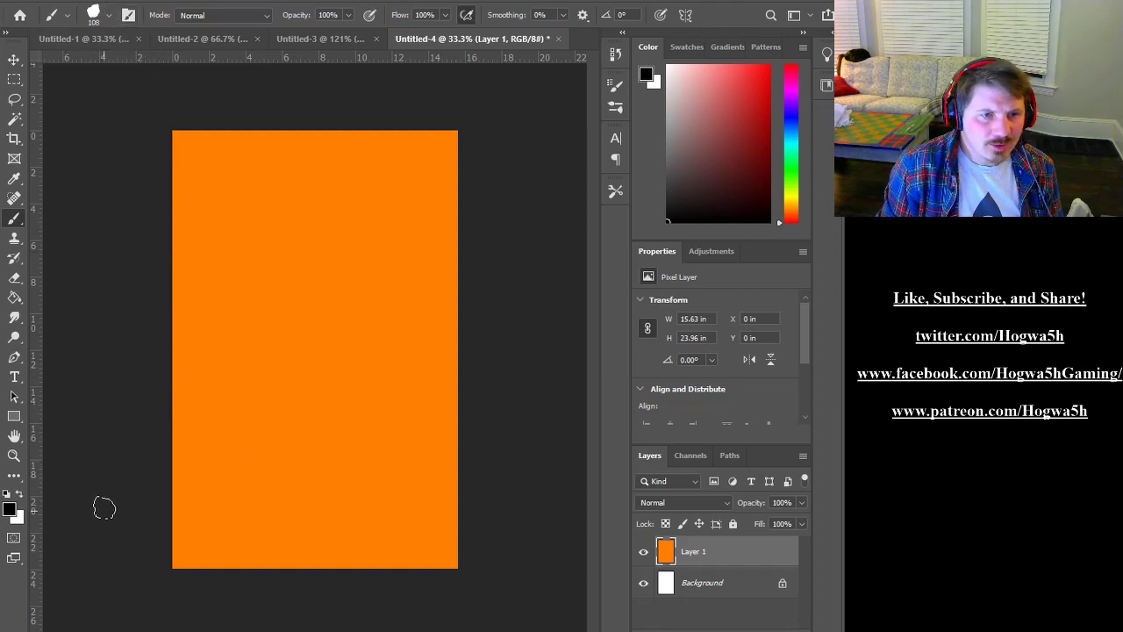
{"action": "left_click_drag", "start_coordinate": [105, 507], "coordinate": [365, 379]}
{"action": "left_click_drag", "start_coordinate": [516, 216], "coordinate": [313, 279]}
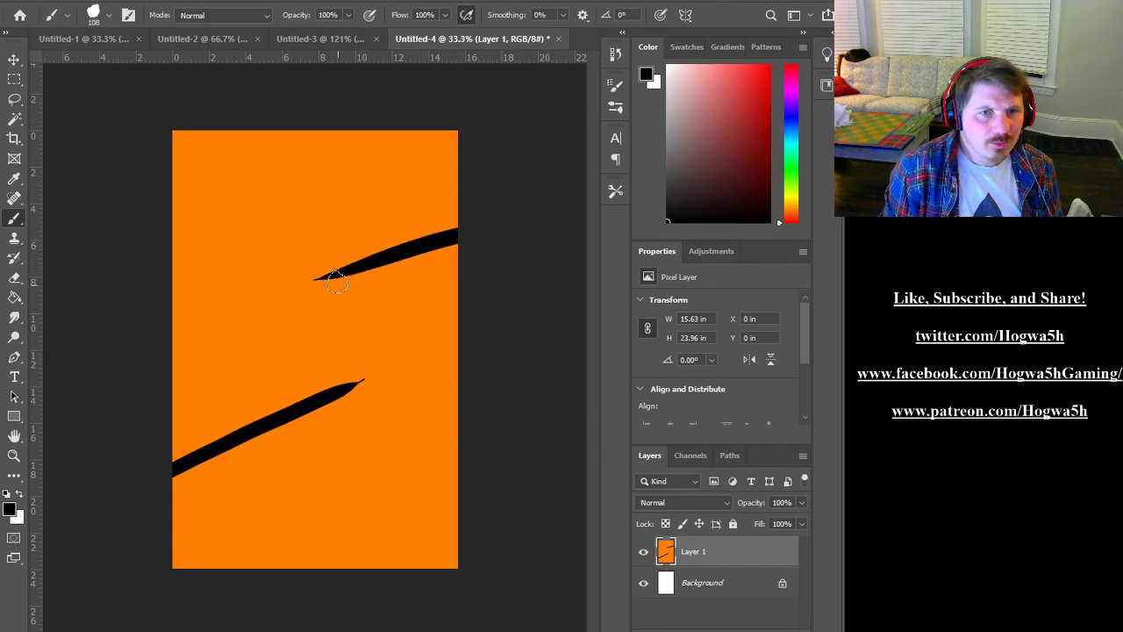
{"action": "left_click_drag", "start_coordinate": [126, 260], "coordinate": [303, 185]}
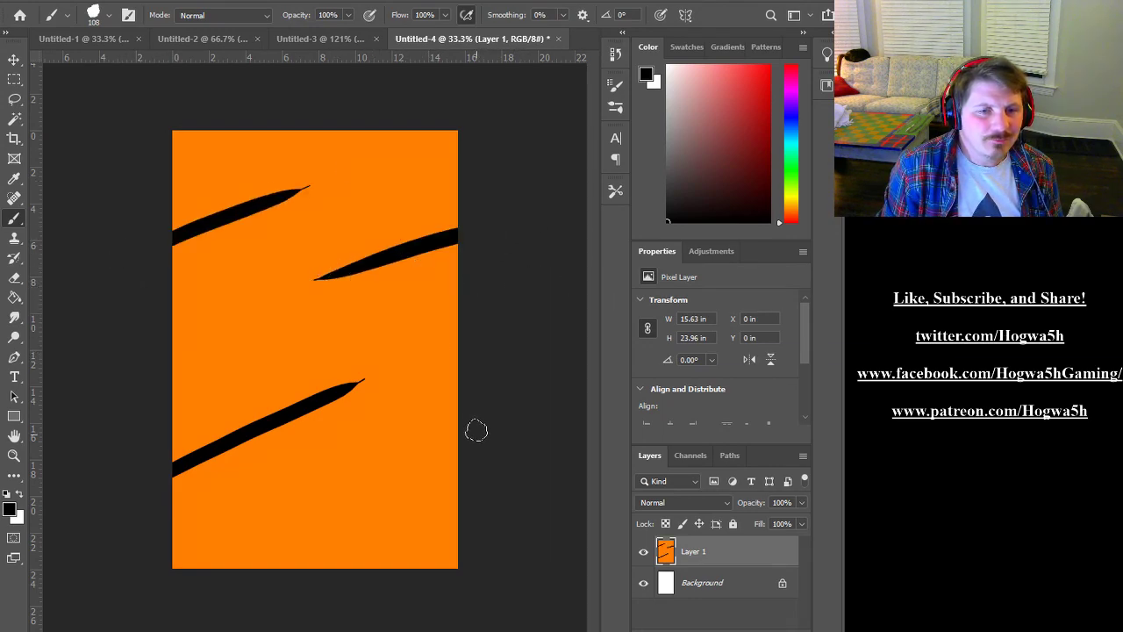
{"action": "left_click_drag", "start_coordinate": [514, 425], "coordinate": [307, 509]}
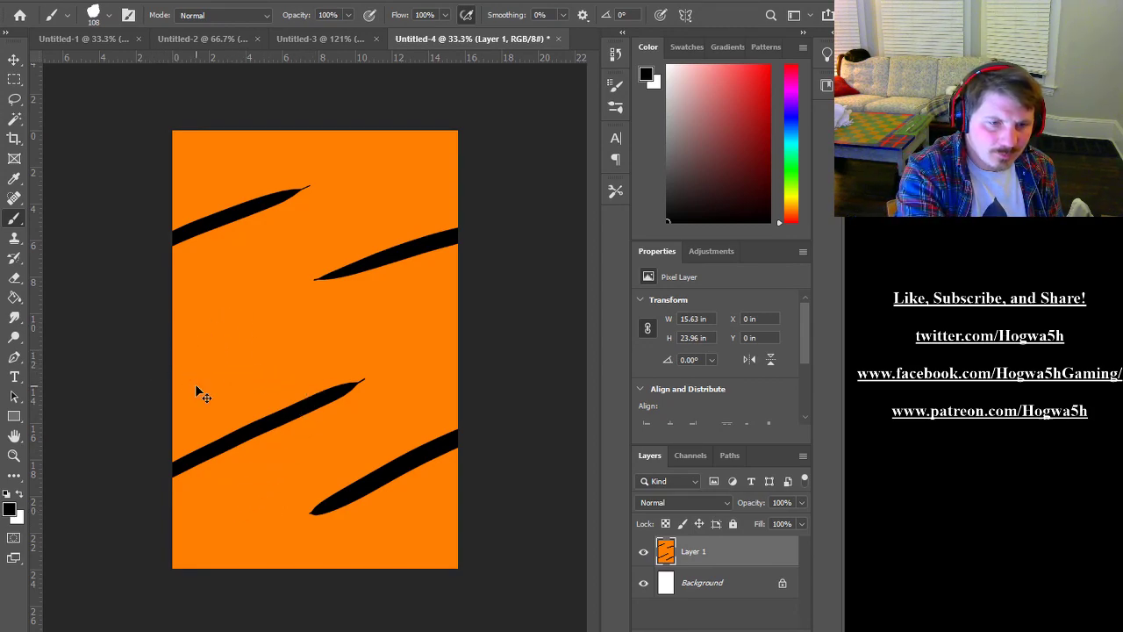
{"action": "key", "text": "ctrl+z"}
{"action": "key", "text": "ctrl+z"}
{"action": "key", "text": "ctrl+z"}
{"action": "key", "text": "ctrl+z"}
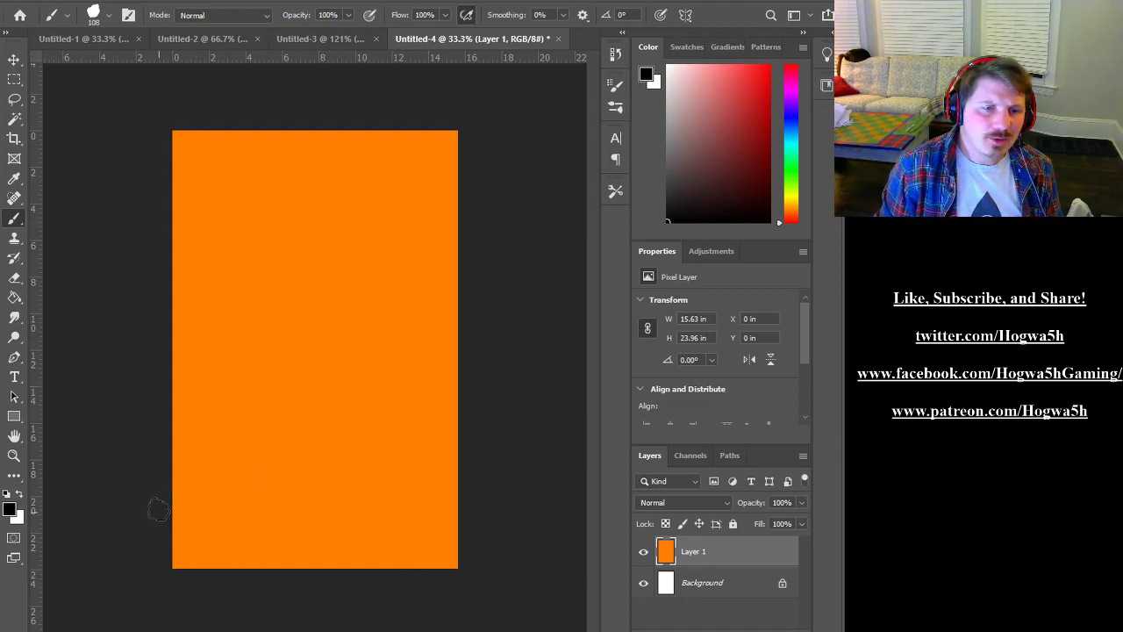
Try three long wavy black tiger stripes across the orange card and undo them
{"action": "left_click_drag", "start_coordinate": [151, 489], "coordinate": [457, 355]}
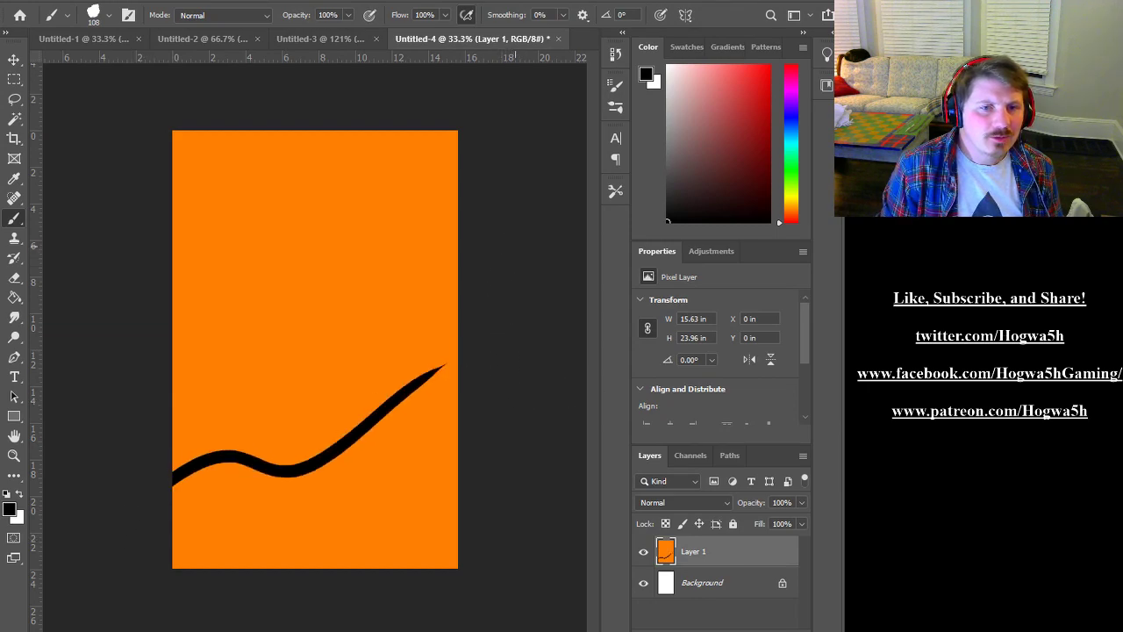
{"action": "left_click_drag", "start_coordinate": [465, 279], "coordinate": [250, 299]}
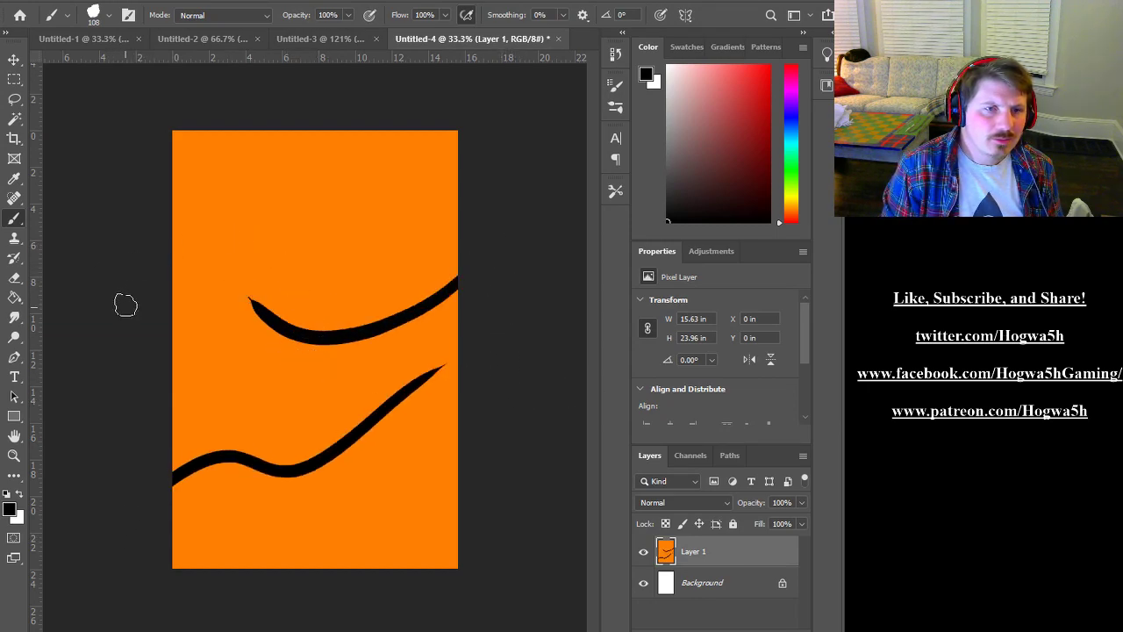
{"action": "mouse_move", "coordinate": [126, 304]}
{"action": "left_mouse_down"}
{"action": "mouse_move", "coordinate": [281, 246]}
{"action": "mouse_move", "coordinate": [570, 173]}
{"action": "left_mouse_up"}
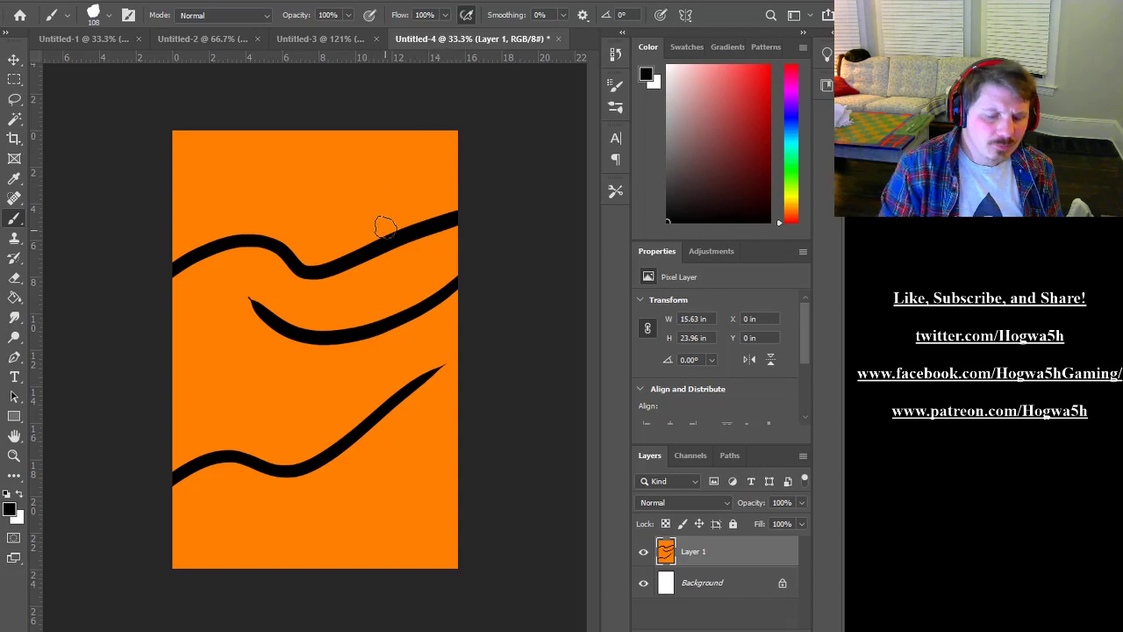
{"action": "key", "text": "ctrl+z"}
{"action": "key", "text": "ctrl+z"}
{"action": "key", "text": "ctrl+z"}
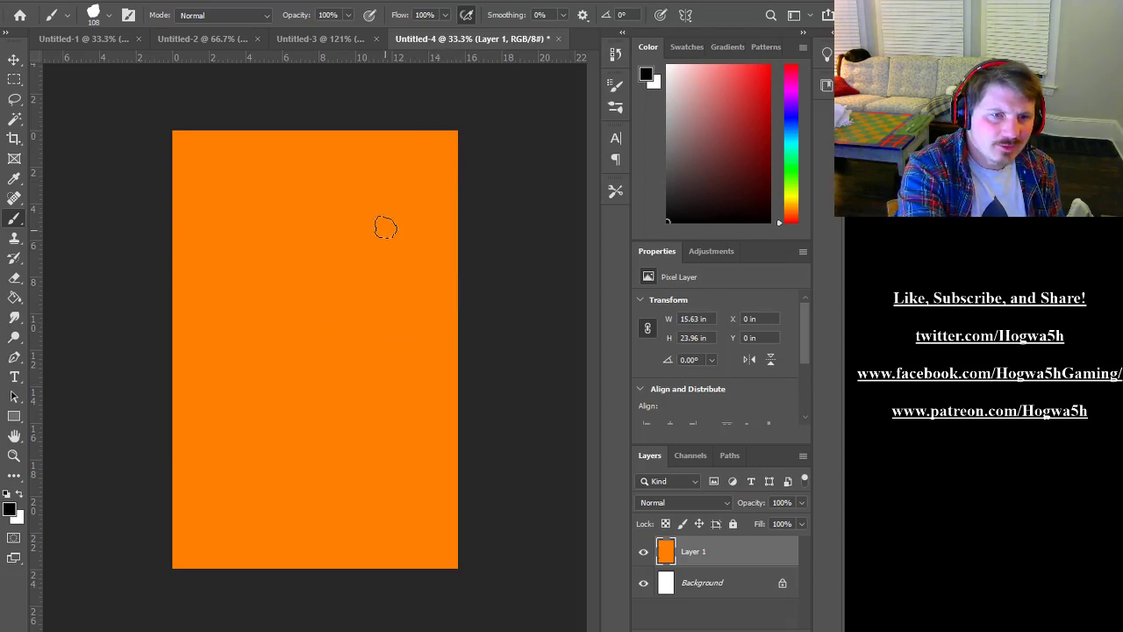
Try filling the whole card with six wavy black stripes from bottom to top, then undo all of them
{"action": "left_click_drag", "start_coordinate": [143, 574], "coordinate": [413, 483]}
{"action": "mouse_move", "coordinate": [464, 388]}
{"action": "left_mouse_down"}
{"action": "mouse_move", "coordinate": [264, 428]}
{"action": "mouse_move", "coordinate": [217, 452]}
{"action": "left_mouse_up"}
{"action": "mouse_move", "coordinate": [140, 439]}
{"action": "left_mouse_down"}
{"action": "mouse_move", "coordinate": [248, 386]}
{"action": "mouse_move", "coordinate": [364, 376]}
{"action": "mouse_move", "coordinate": [434, 336]}
{"action": "left_mouse_up"}
{"action": "mouse_move", "coordinate": [482, 239]}
{"action": "left_mouse_down"}
{"action": "mouse_move", "coordinate": [439, 259]}
{"action": "mouse_move", "coordinate": [307, 279]}
{"action": "mouse_move", "coordinate": [213, 318]}
{"action": "left_mouse_up"}
{"action": "mouse_move", "coordinate": [161, 293]}
{"action": "left_mouse_down"}
{"action": "mouse_move", "coordinate": [249, 254]}
{"action": "mouse_move", "coordinate": [449, 207]}
{"action": "left_mouse_up"}
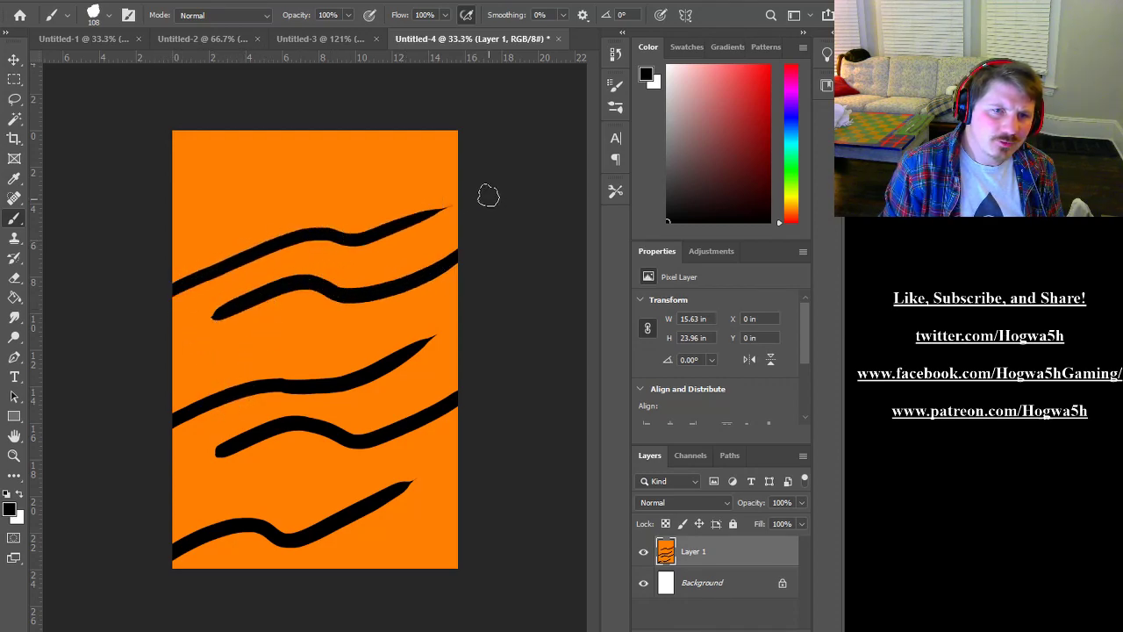
{"action": "mouse_move", "coordinate": [423, 114]}
{"action": "left_mouse_down"}
{"action": "mouse_move", "coordinate": [316, 156]}
{"action": "mouse_move", "coordinate": [248, 147]}
{"action": "mouse_move", "coordinate": [211, 170]}
{"action": "left_mouse_up"}
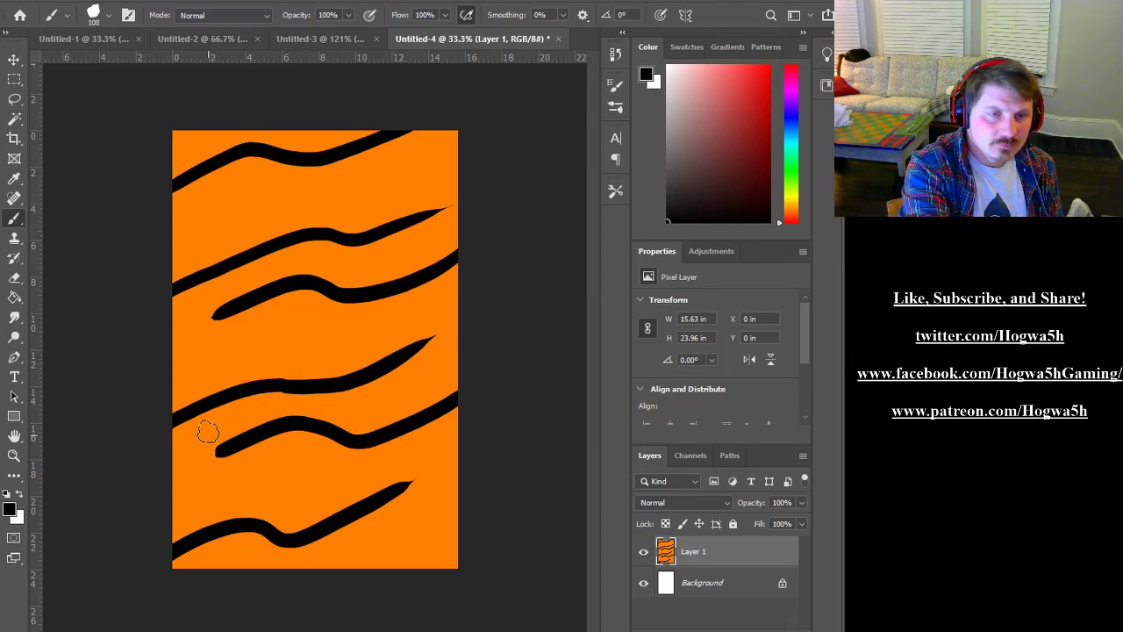
{"action": "key", "text": "ctrl+z"}
{"action": "key", "text": "ctrl+z"}
{"action": "key", "text": "ctrl+z"}
{"action": "key", "text": "ctrl+z"}
{"action": "key", "text": "ctrl+z"}
{"action": "key", "text": "ctrl+z"}
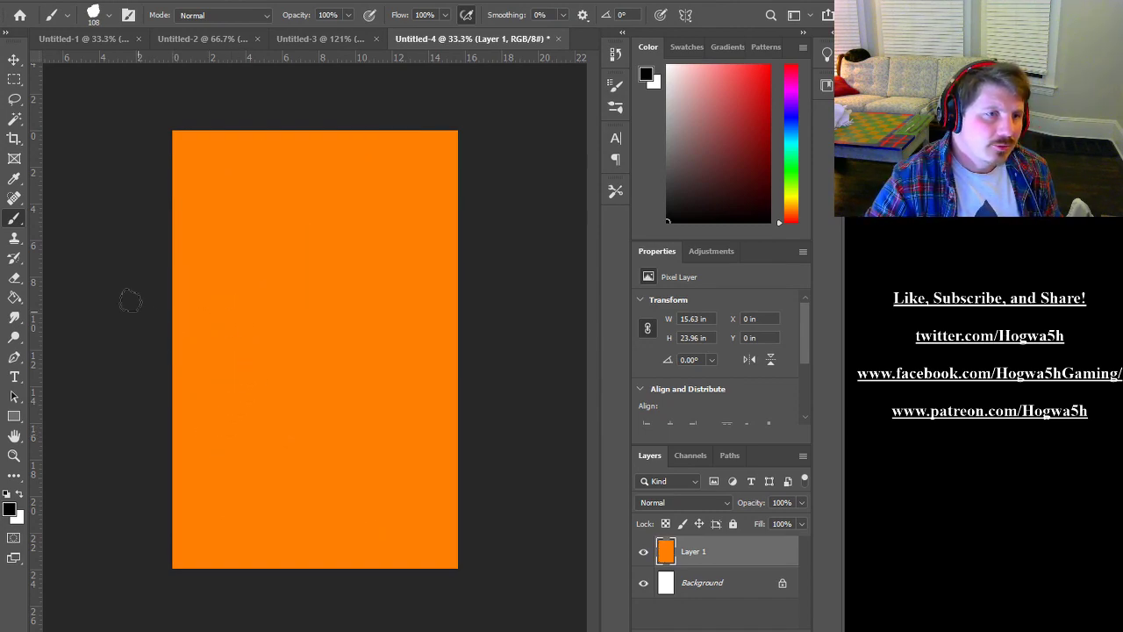
Set up the Gradient tool with a white-to-transparent gradient, try a fade from the card's left edge, and undo it
{"action": "left_click", "coordinate": [14, 299]}
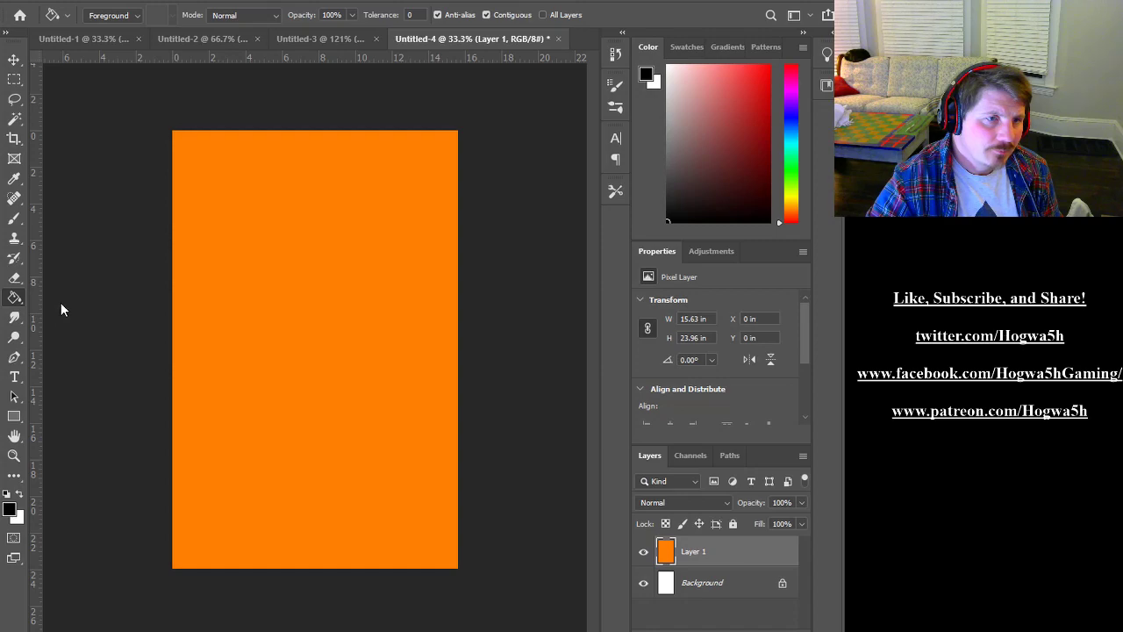
{"action": "key", "text": "shift+g"}
{"action": "left_click", "coordinate": [20, 496]}
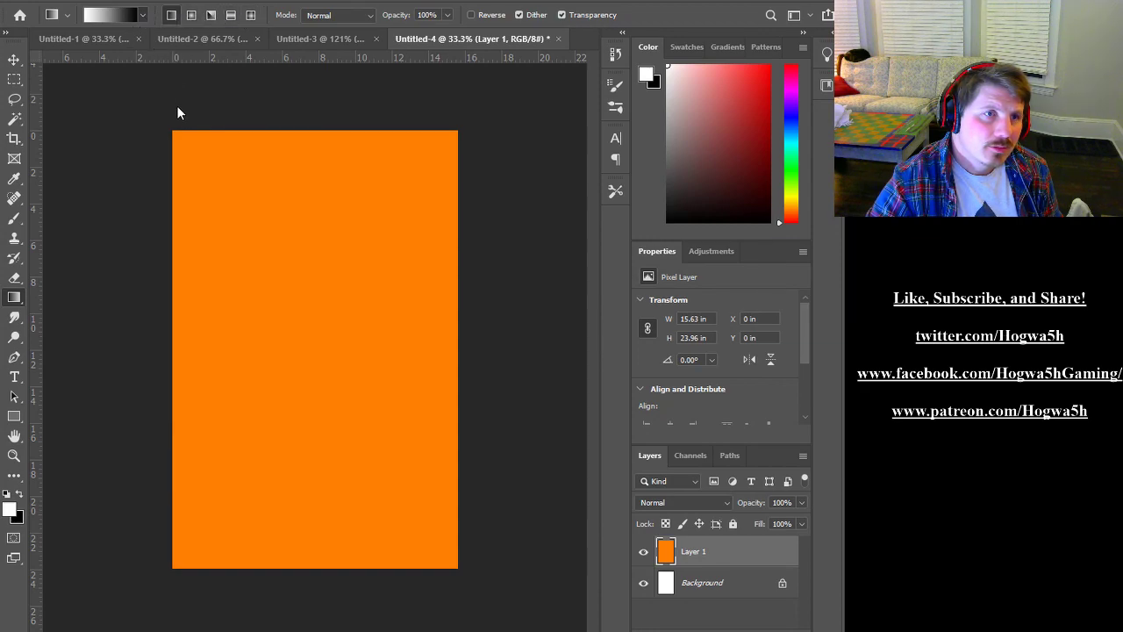
{"action": "left_click", "coordinate": [78, 67]}
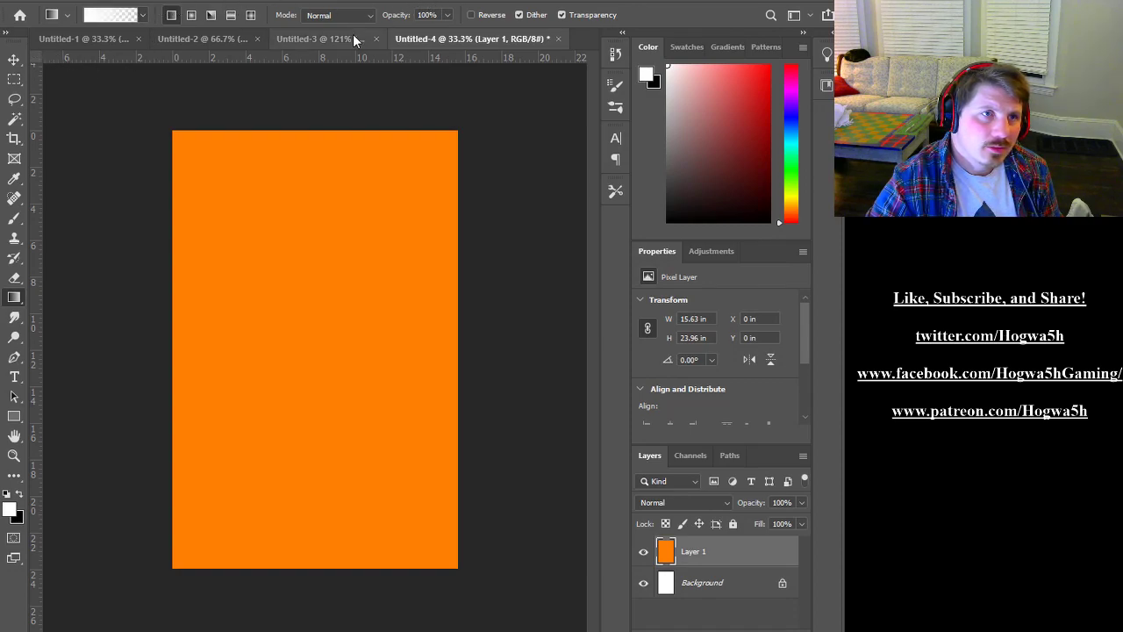
{"action": "left_click_drag", "start_coordinate": [153, 367], "coordinate": [324, 370]}
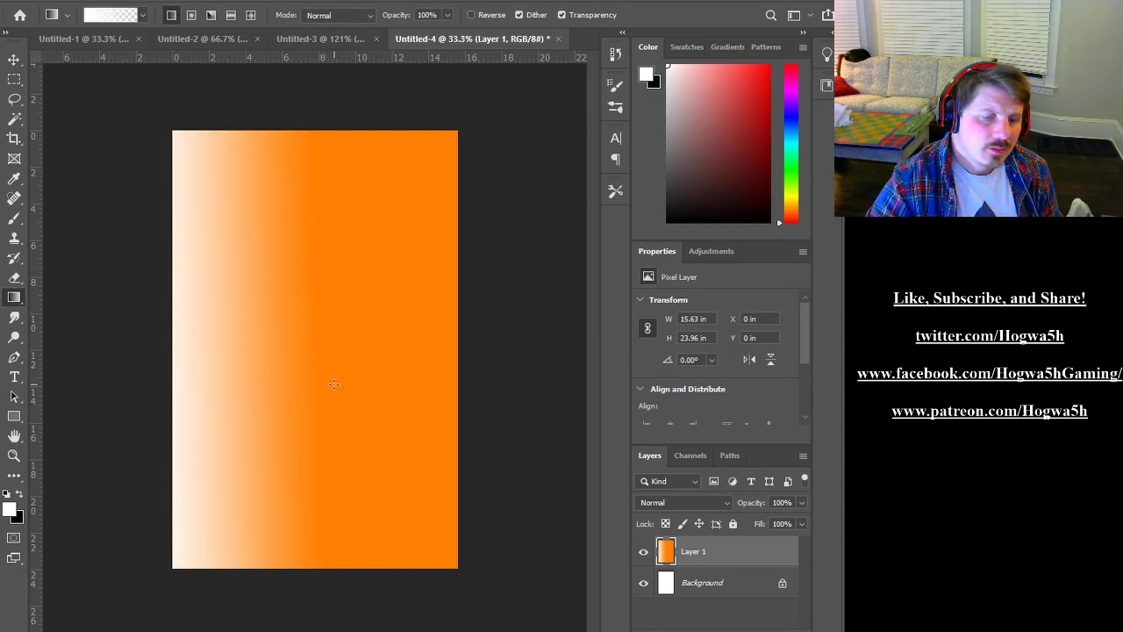
{"action": "key", "text": "ctrl+z"}
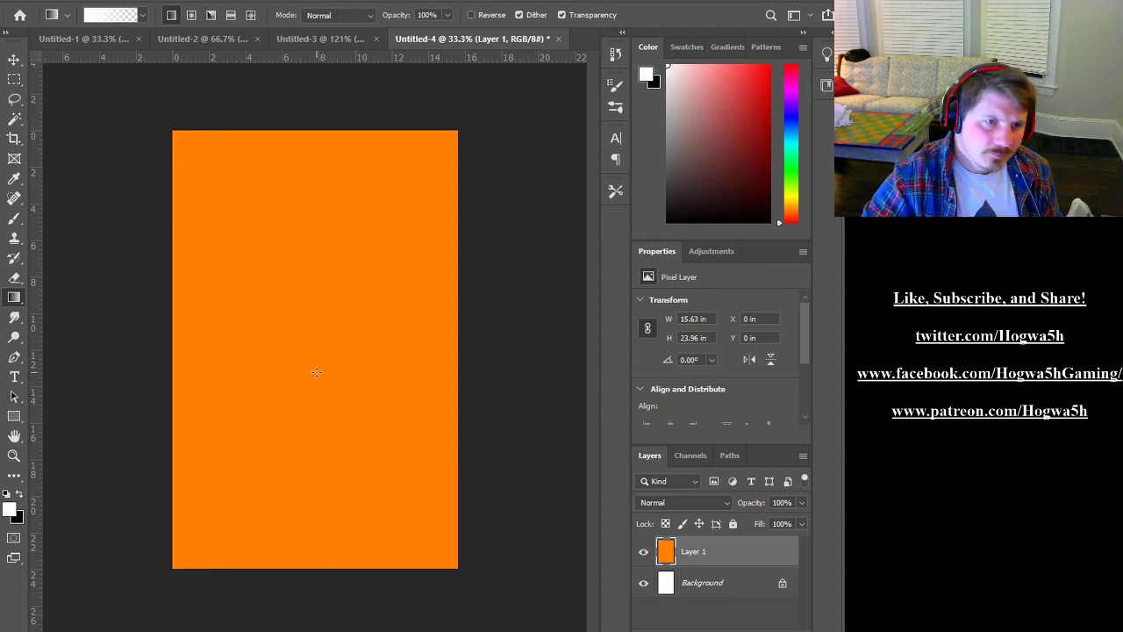
Build up a short white fade along the bottom edge of the orange card with overlapping linear gradients
{"action": "left_click_drag", "start_coordinate": [303, 582], "coordinate": [303, 553]}
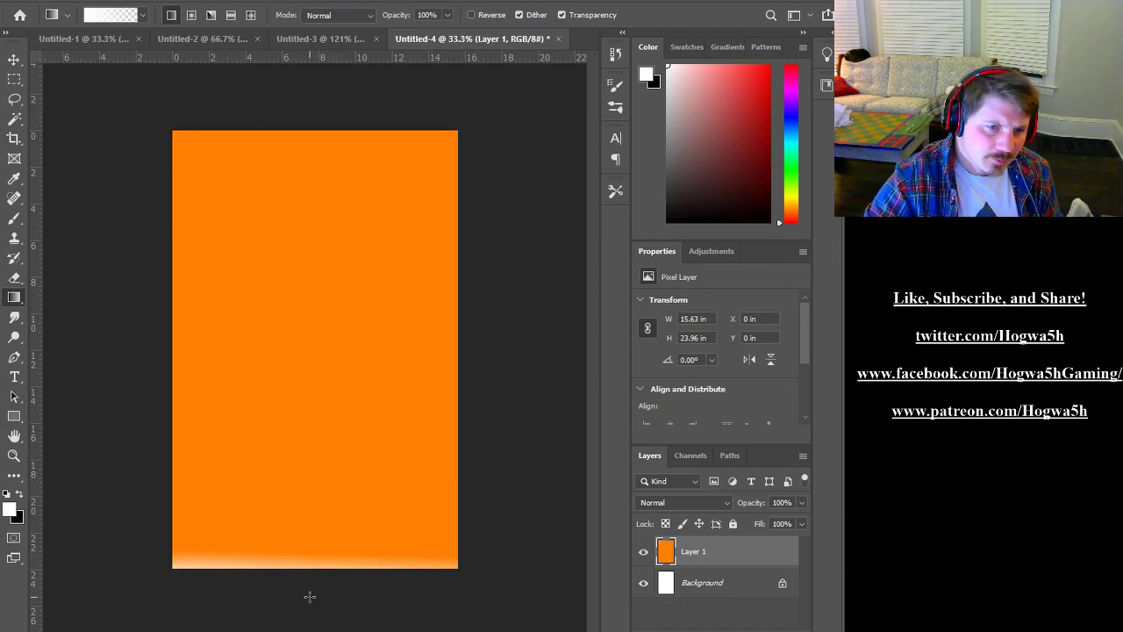
{"action": "left_click_drag", "start_coordinate": [308, 597], "coordinate": [312, 540]}
{"action": "left_click_drag", "start_coordinate": [325, 588], "coordinate": [324, 532]}
Swap the foreground color back to black and switch to the Mixer Brush tool
{"action": "left_click", "coordinate": [20, 495]}
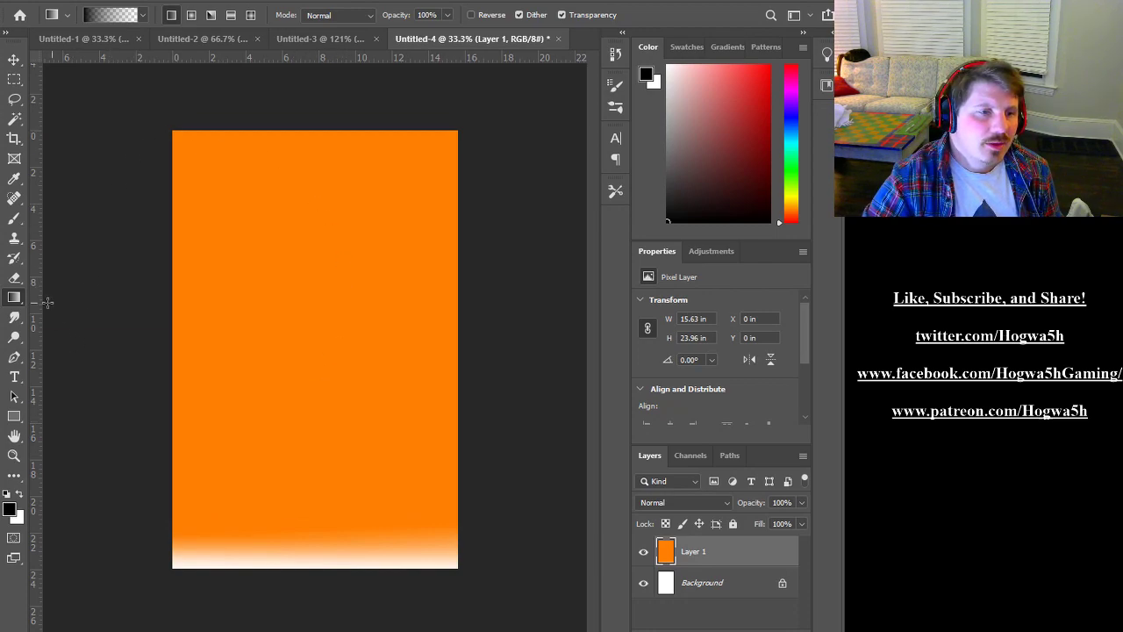
{"action": "left_click", "coordinate": [17, 224]}
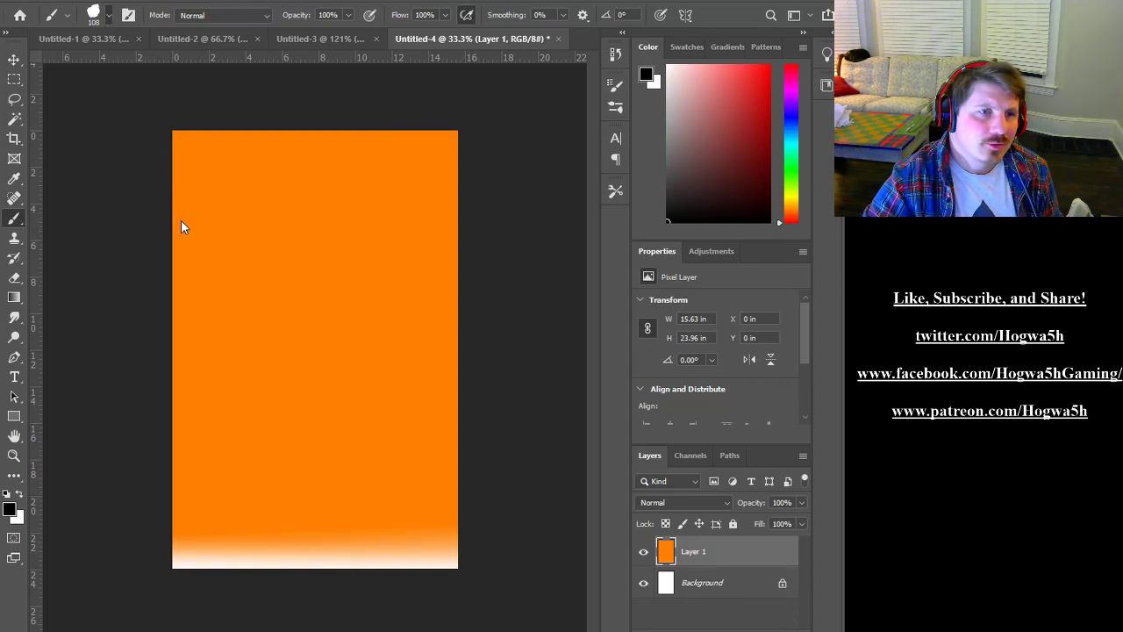
{"action": "key", "text": "shift+b"}
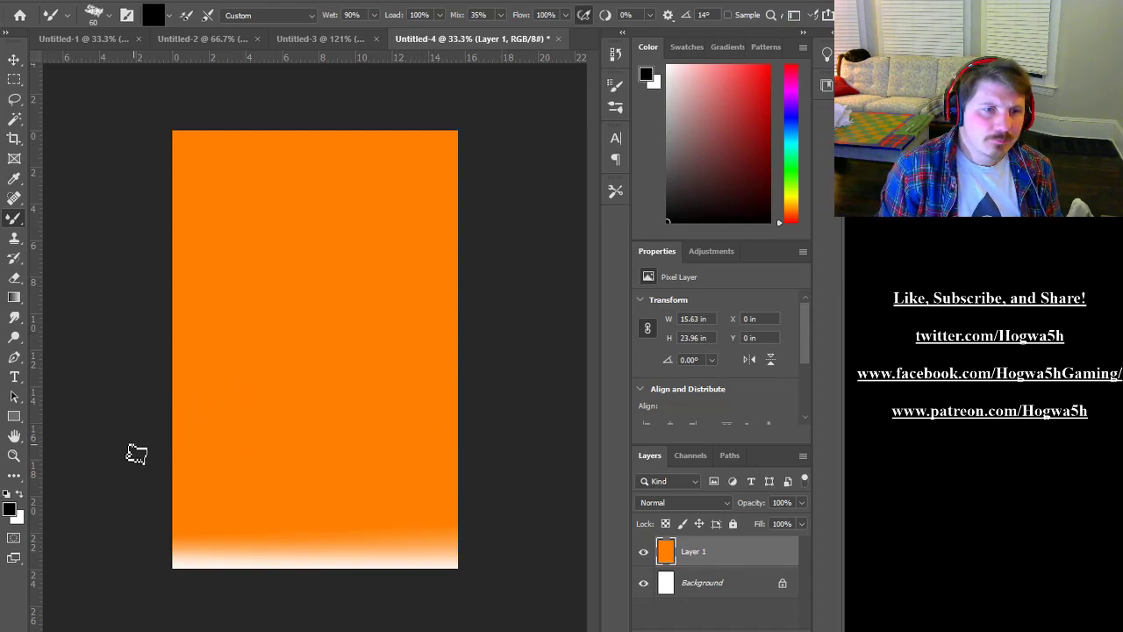
Try three curved stripes and a looping scribble with the 60 px Mixer Brush, then undo the strokes
{"action": "left_click_drag", "start_coordinate": [163, 465], "coordinate": [291, 432]}
{"action": "left_click_drag", "start_coordinate": [490, 341], "coordinate": [221, 344]}
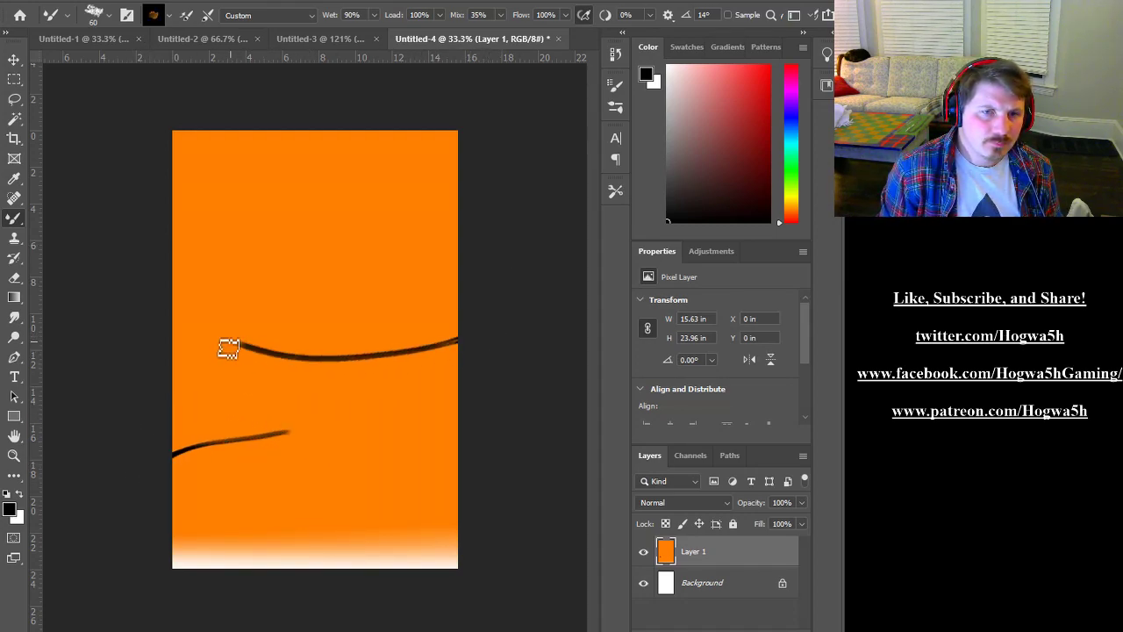
{"action": "left_click_drag", "start_coordinate": [165, 311], "coordinate": [373, 281]}
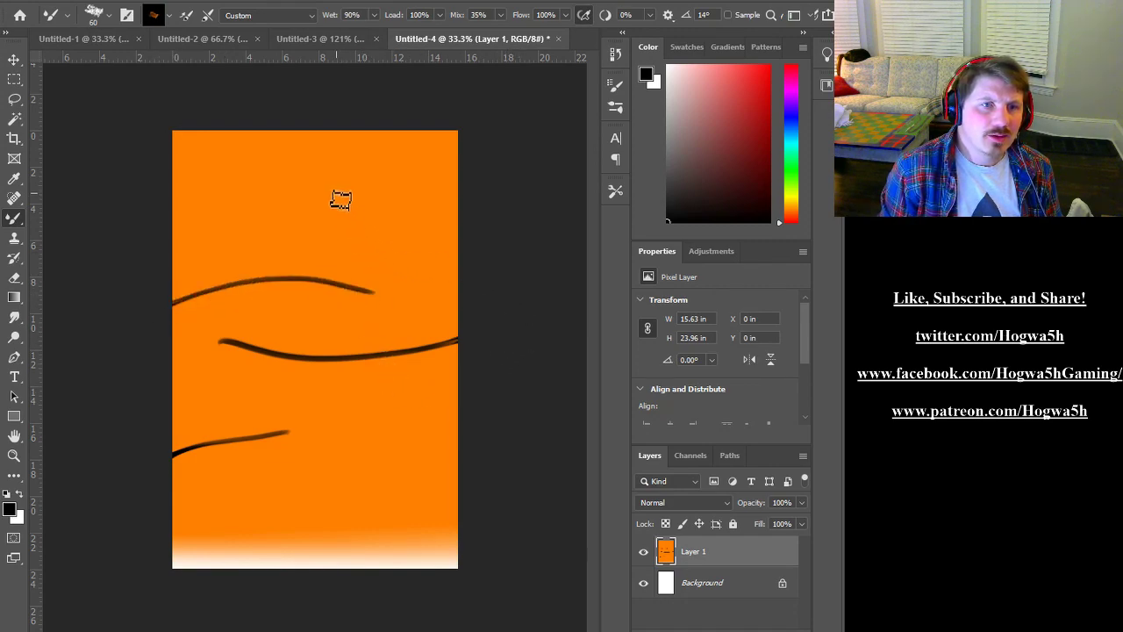
{"action": "mouse_move", "coordinate": [335, 190]}
{"action": "left_mouse_down"}
{"action": "mouse_move", "coordinate": [372, 279]}
{"action": "mouse_move", "coordinate": [459, 409]}
{"action": "mouse_move", "coordinate": [456, 295]}
{"action": "mouse_move", "coordinate": [464, 381]}
{"action": "left_mouse_up"}
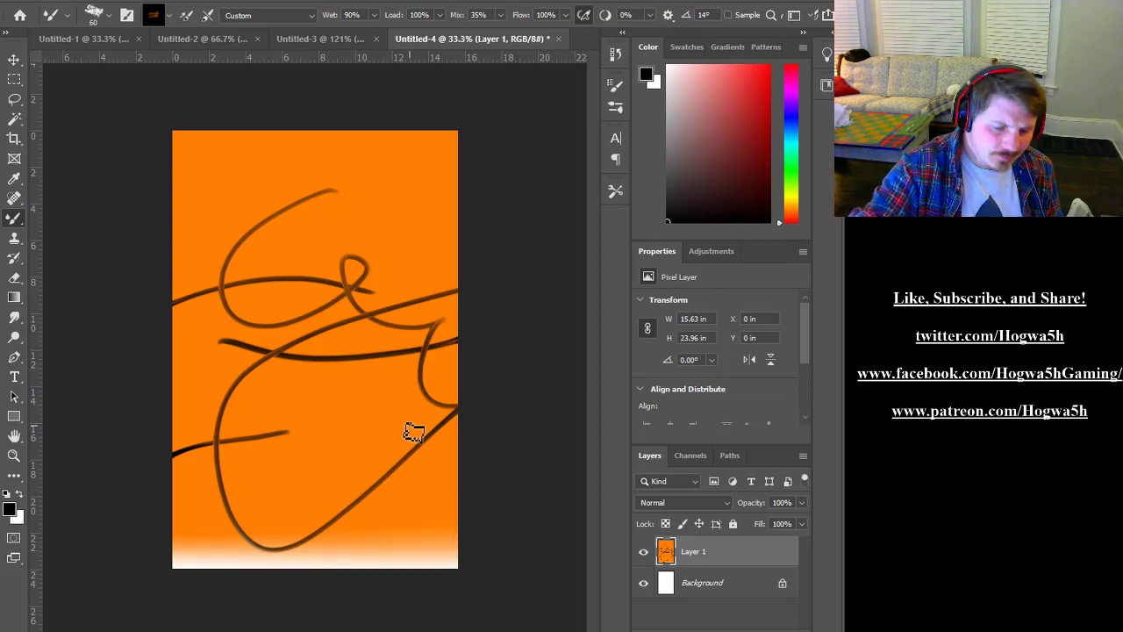
{"action": "key", "text": "ctrl+z"}
{"action": "key", "text": "ctrl+z"}
{"action": "key", "text": "ctrl+z"}
{"action": "key", "text": "ctrl+z"}
{"action": "key", "text": "ctrl+z"}
{"action": "key", "text": "ctrl+z"}
{"action": "key", "text": "ctrl+z"}
{"action": "key", "text": "ctrl+z"}
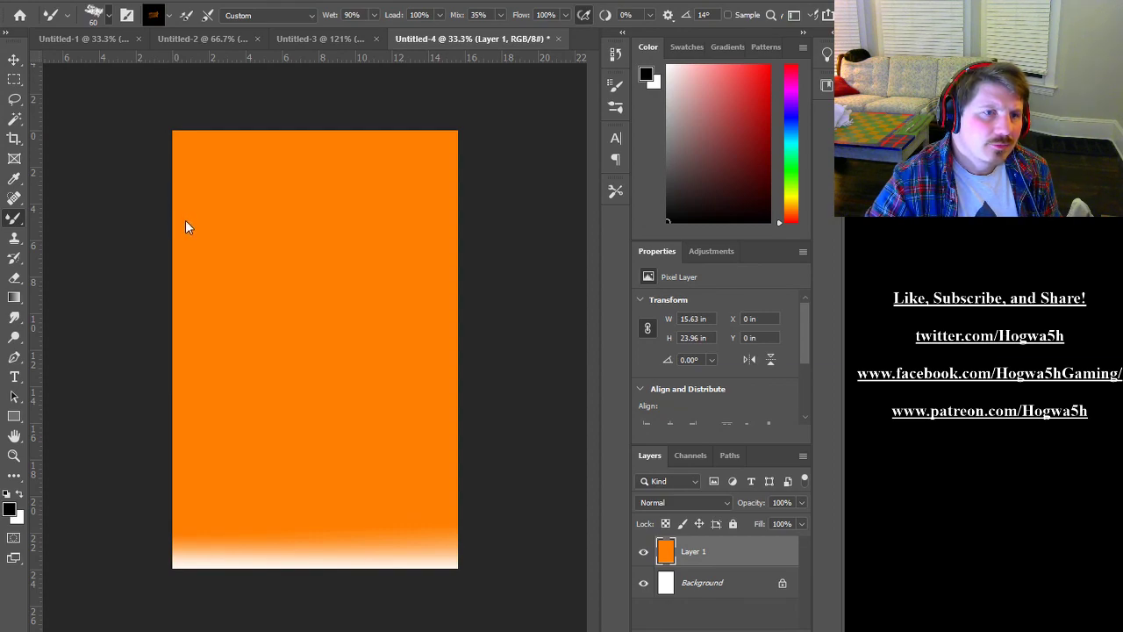
Try curved stripes, a loop and a flat horizontal stroke with the 100 px Mixer Brush, then undo the strokes
{"action": "left_click", "coordinate": [138, 220]}
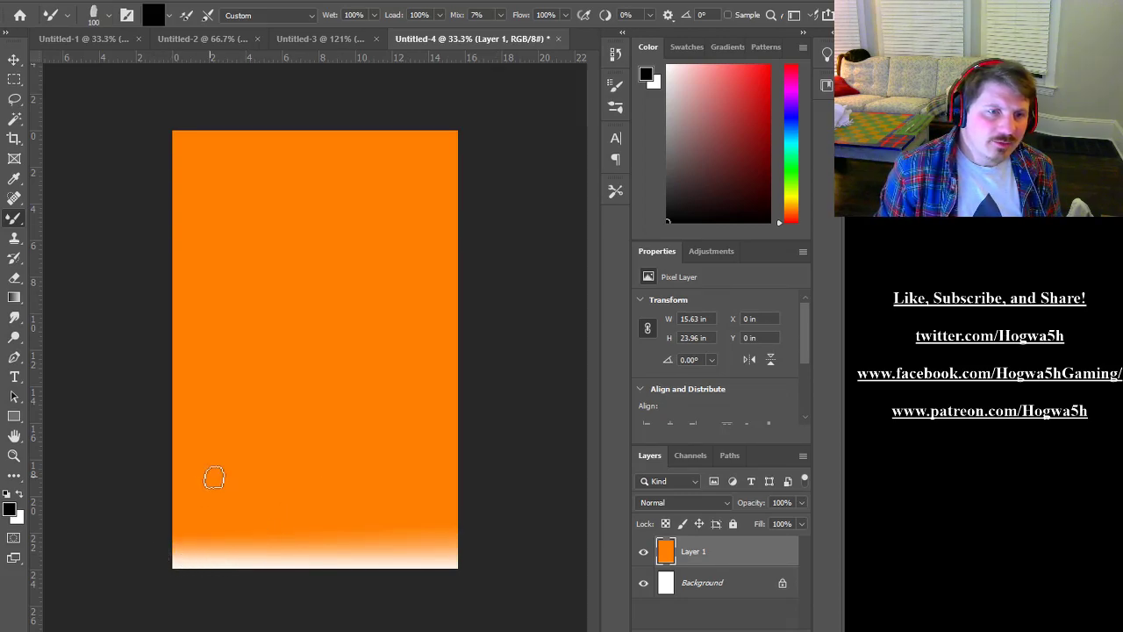
{"action": "left_click_drag", "start_coordinate": [153, 480], "coordinate": [368, 395]}
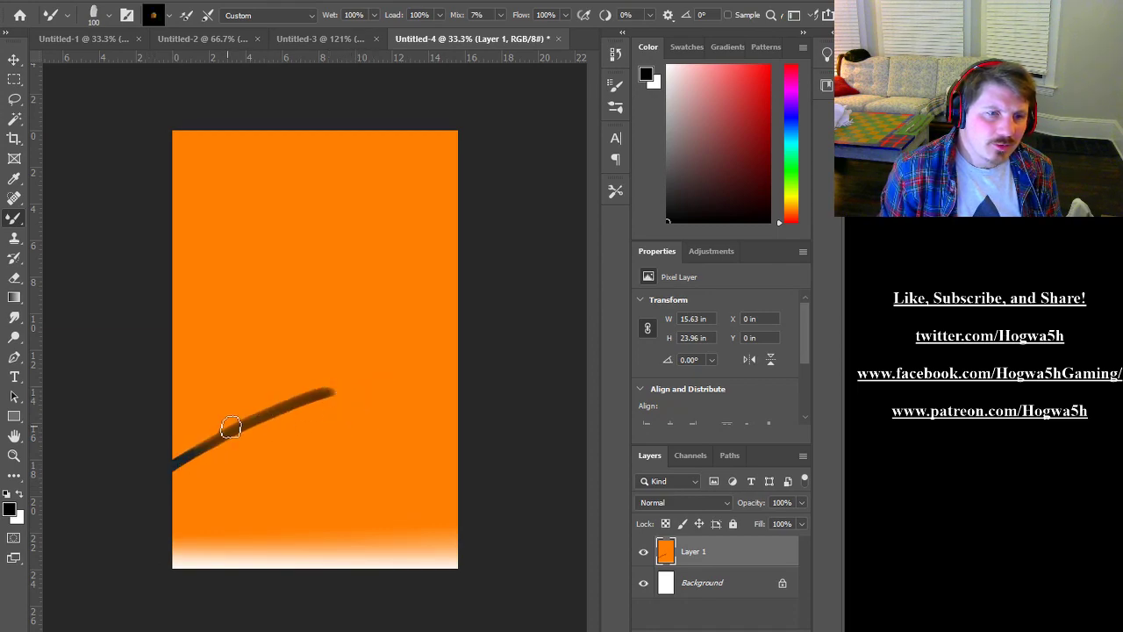
{"action": "mouse_move", "coordinate": [166, 395]}
{"action": "left_mouse_down"}
{"action": "mouse_move", "coordinate": [463, 358]}
{"action": "mouse_move", "coordinate": [377, 379]}
{"action": "mouse_move", "coordinate": [269, 439]}
{"action": "mouse_move", "coordinate": [416, 283]}
{"action": "left_mouse_up"}
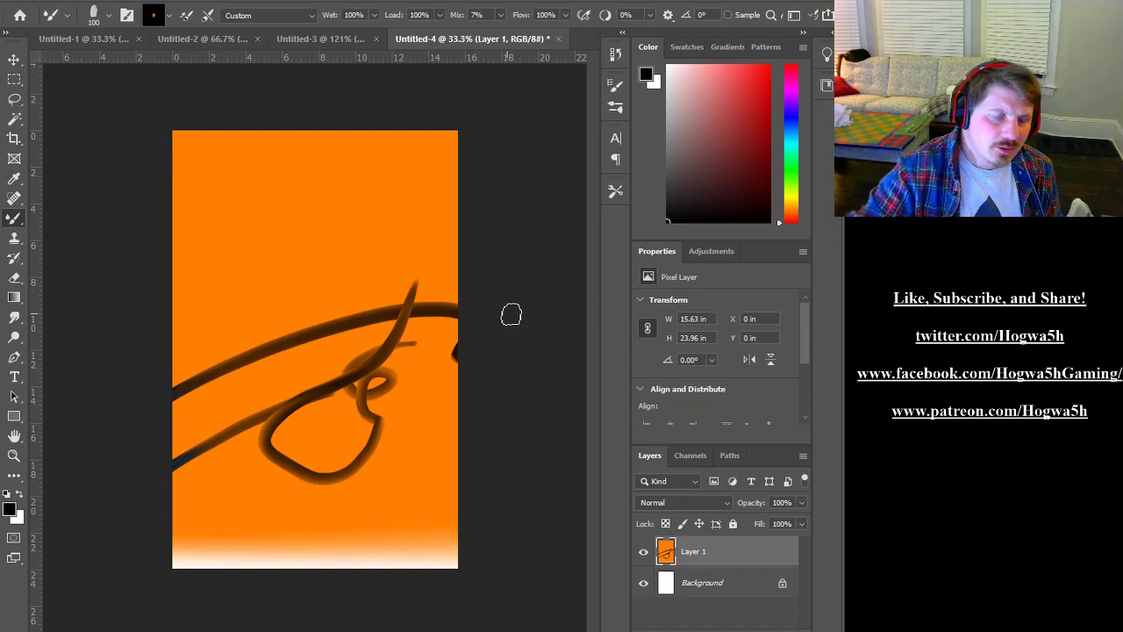
{"action": "key", "text": "ctrl+z"}
{"action": "key", "text": "ctrl+z"}
{"action": "key", "text": "ctrl+z"}
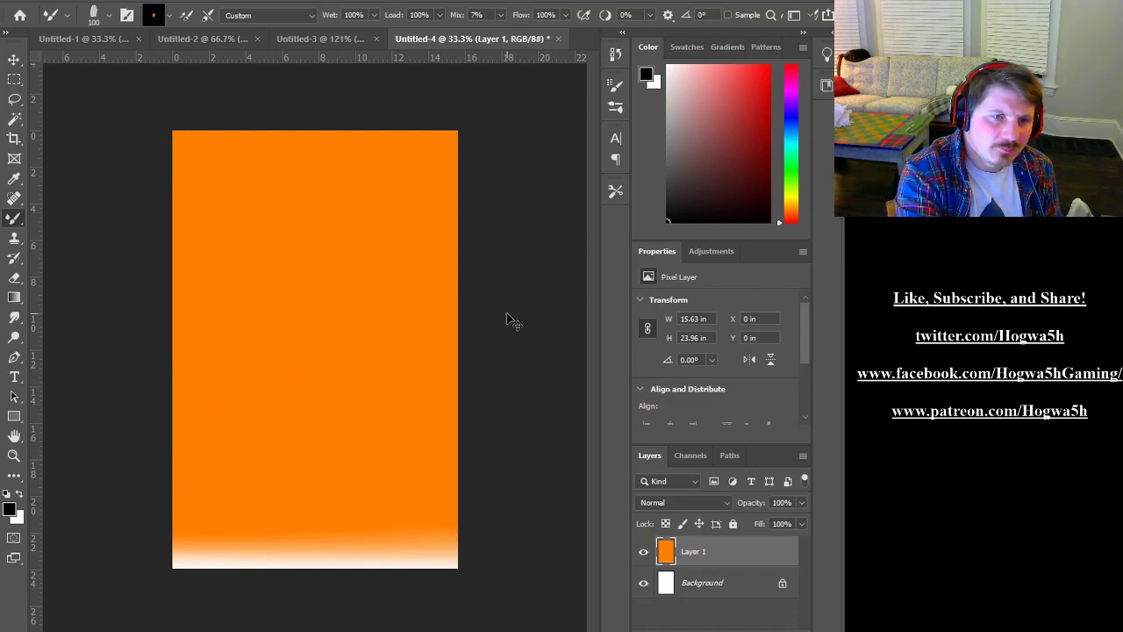
{"action": "left_click_drag", "start_coordinate": [154, 526], "coordinate": [369, 537]}
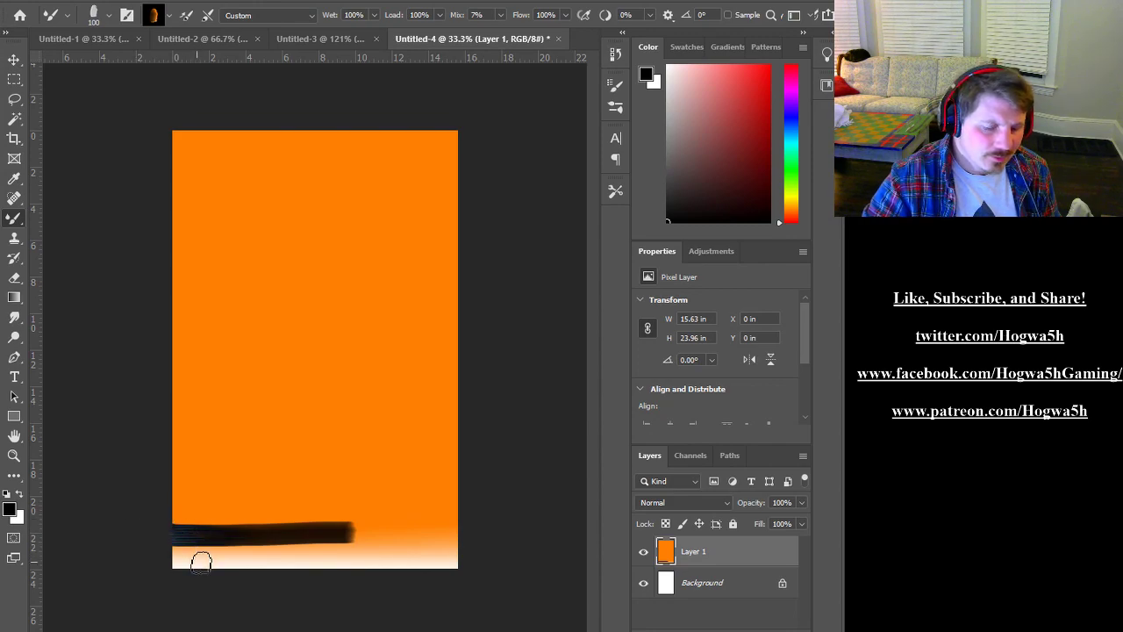
{"action": "key", "text": "ctrl+z"}
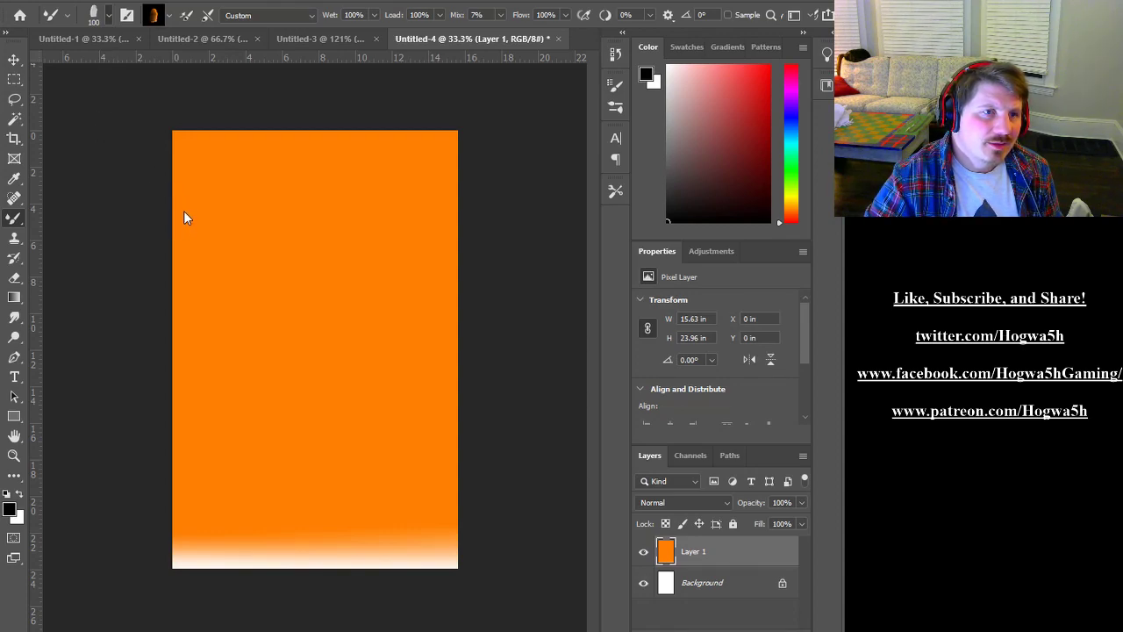
Switch to the regular Brush tool and set the brush size to 196 px
{"action": "key", "text": "shift+b"}
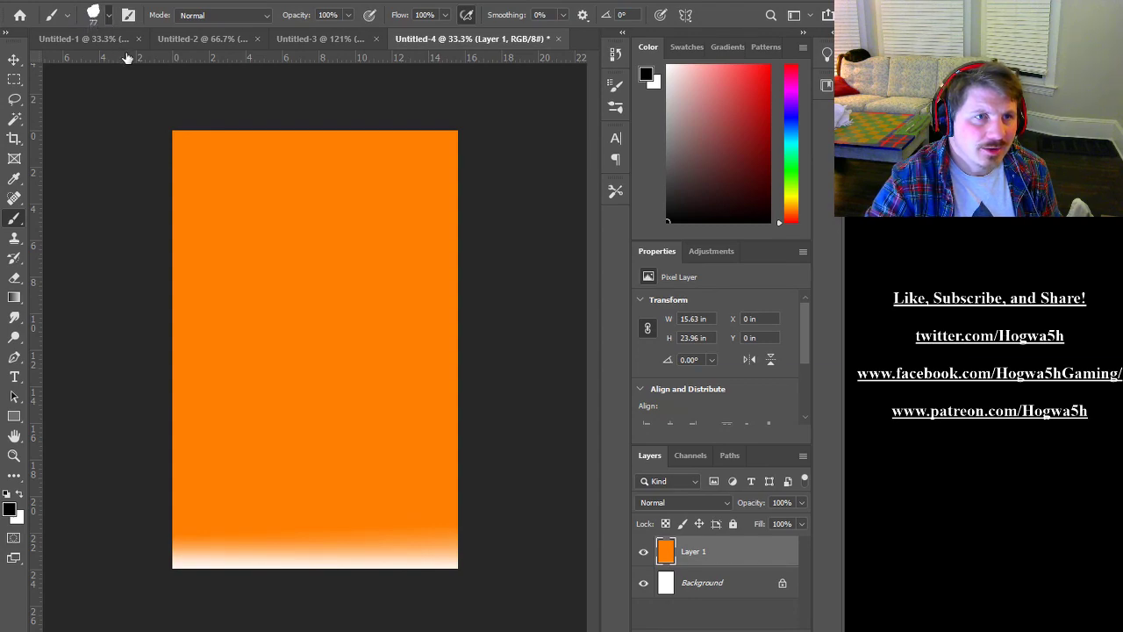
{"action": "left_click_drag", "start_coordinate": [153, 63], "coordinate": [155, 62]}
{"action": "left_click", "coordinate": [110, 16]}
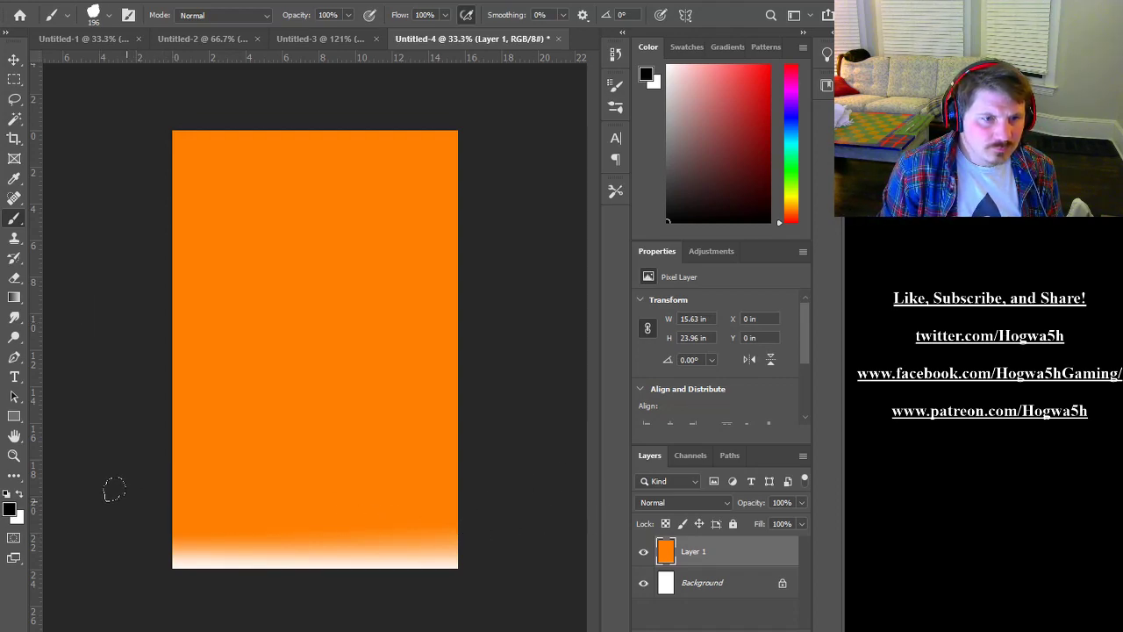
Try slanted black stripes reaching in alternately from both card edges, plus a single lower stripe, and undo them all
{"action": "left_click_drag", "start_coordinate": [108, 500], "coordinate": [306, 429]}
{"action": "left_click_drag", "start_coordinate": [501, 325], "coordinate": [277, 370]}
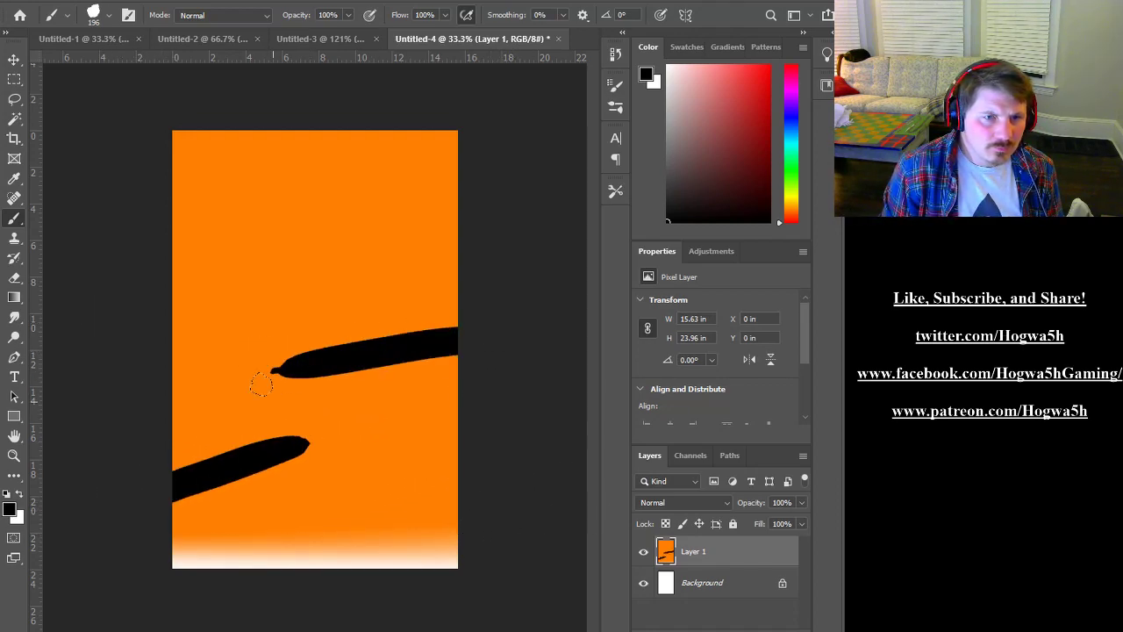
{"action": "left_click_drag", "start_coordinate": [116, 323], "coordinate": [306, 273]}
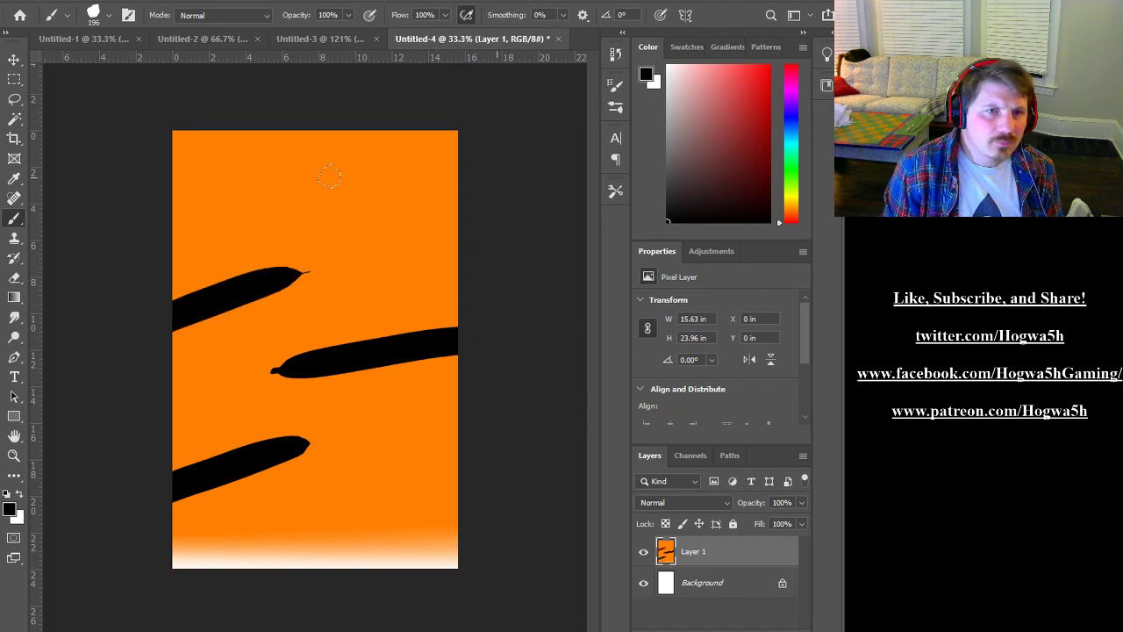
{"action": "left_click_drag", "start_coordinate": [520, 163], "coordinate": [286, 199]}
{"action": "left_click_drag", "start_coordinate": [130, 168], "coordinate": [285, 149]}
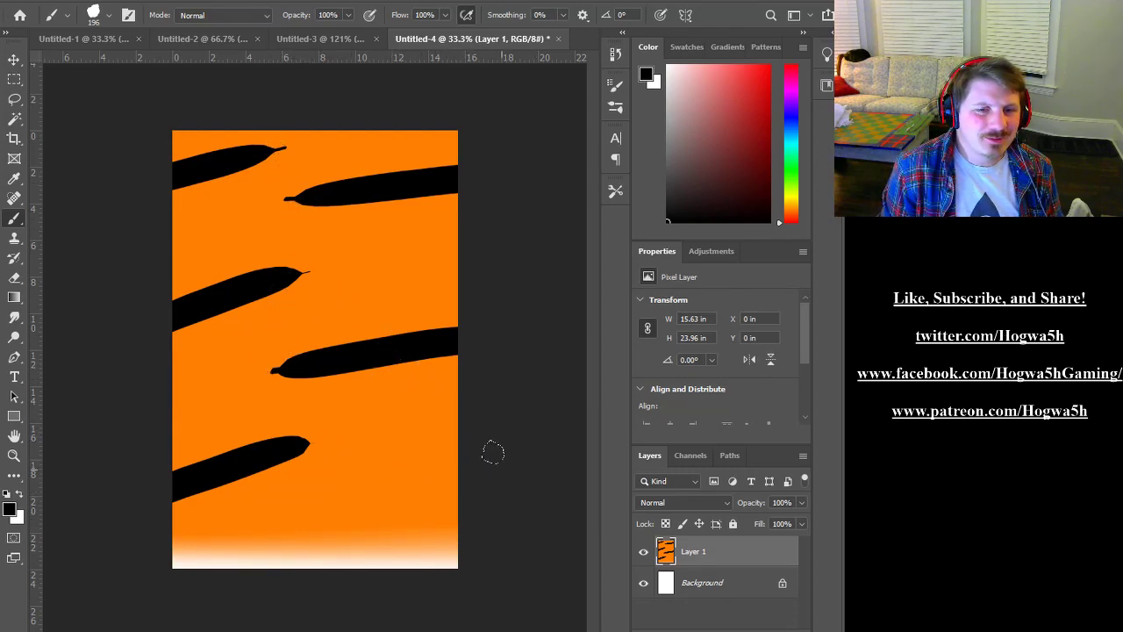
{"action": "left_click_drag", "start_coordinate": [493, 453], "coordinate": [325, 483]}
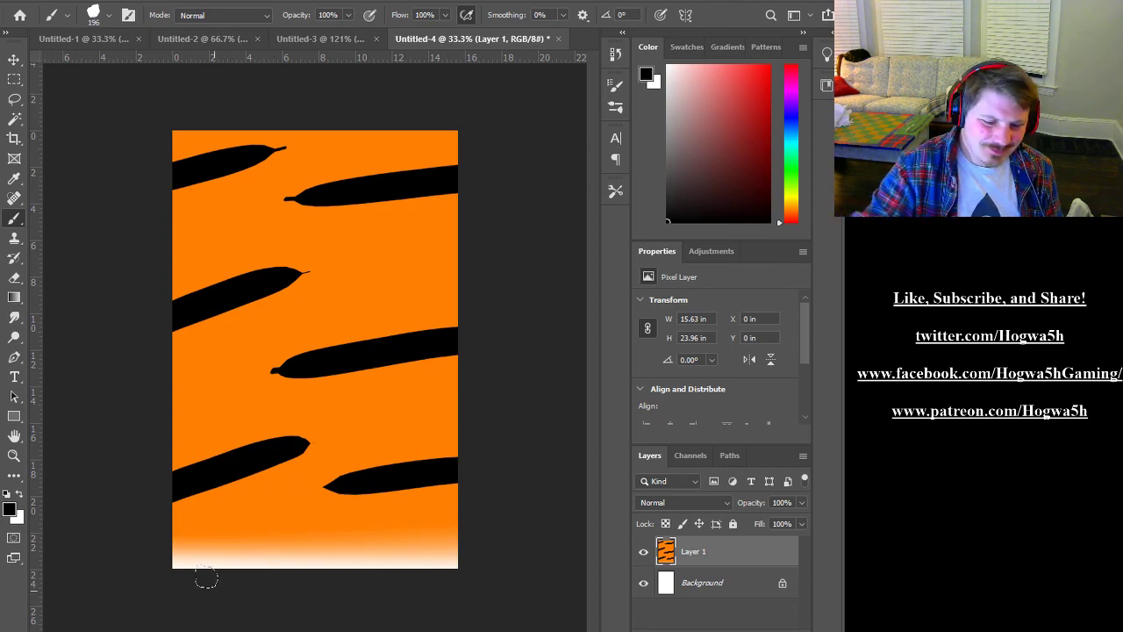
{"action": "key", "text": "ctrl+z"}
{"action": "key", "text": "ctrl+z"}
{"action": "key", "text": "ctrl+z"}
{"action": "key", "text": "ctrl+z"}
{"action": "key", "text": "ctrl+z"}
{"action": "key", "text": "ctrl+z"}
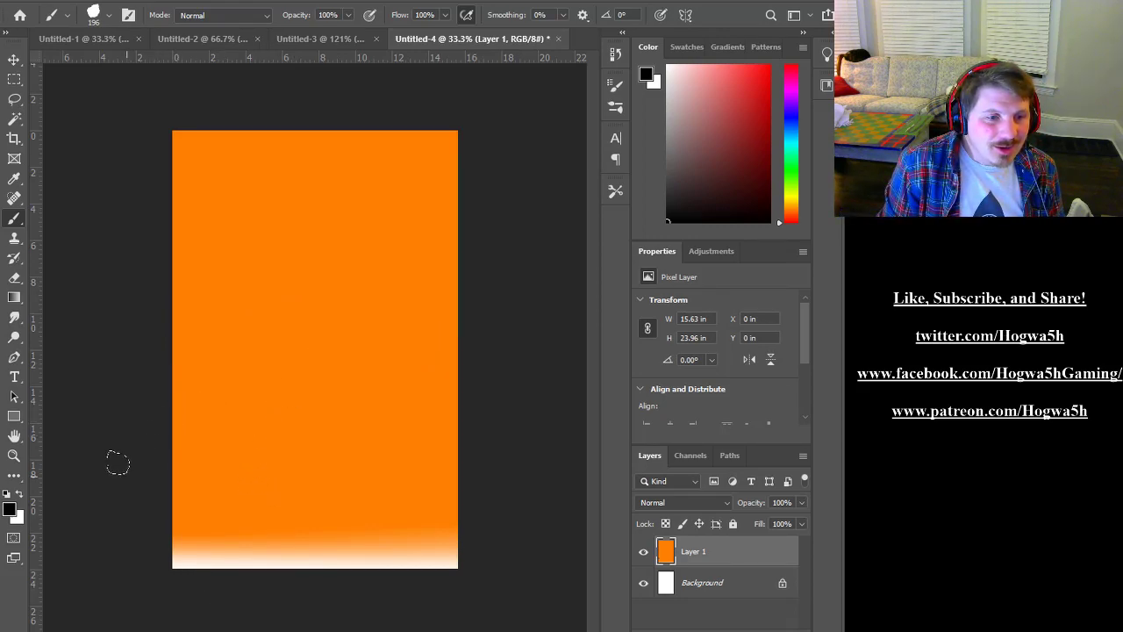
{"action": "left_click_drag", "start_coordinate": [123, 470], "coordinate": [343, 447]}
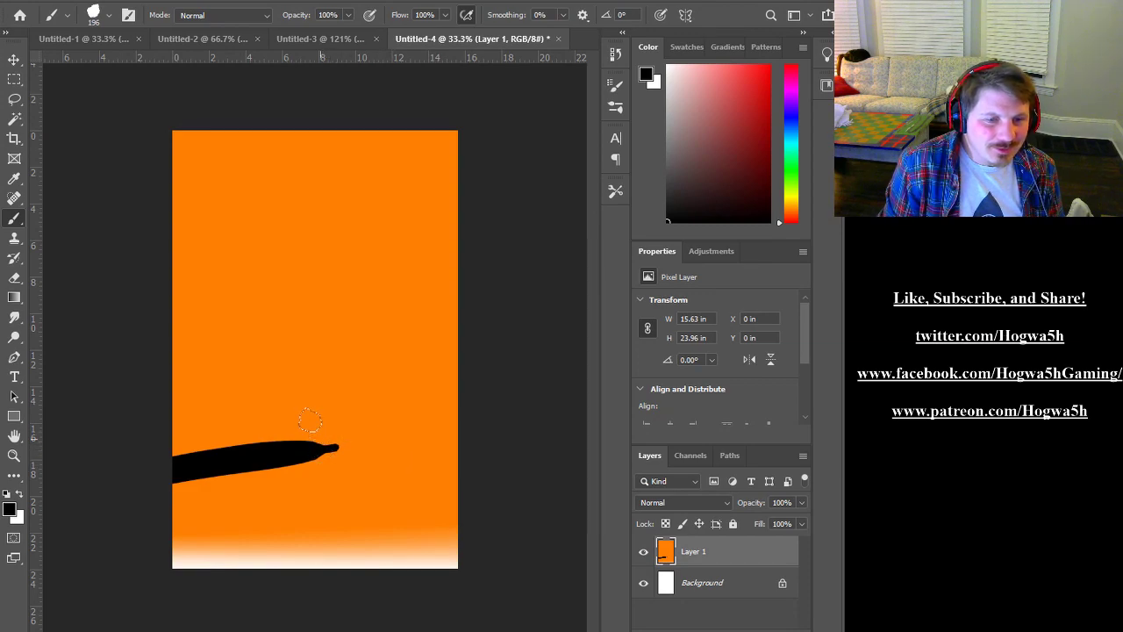
{"action": "key", "text": "ctrl+z"}
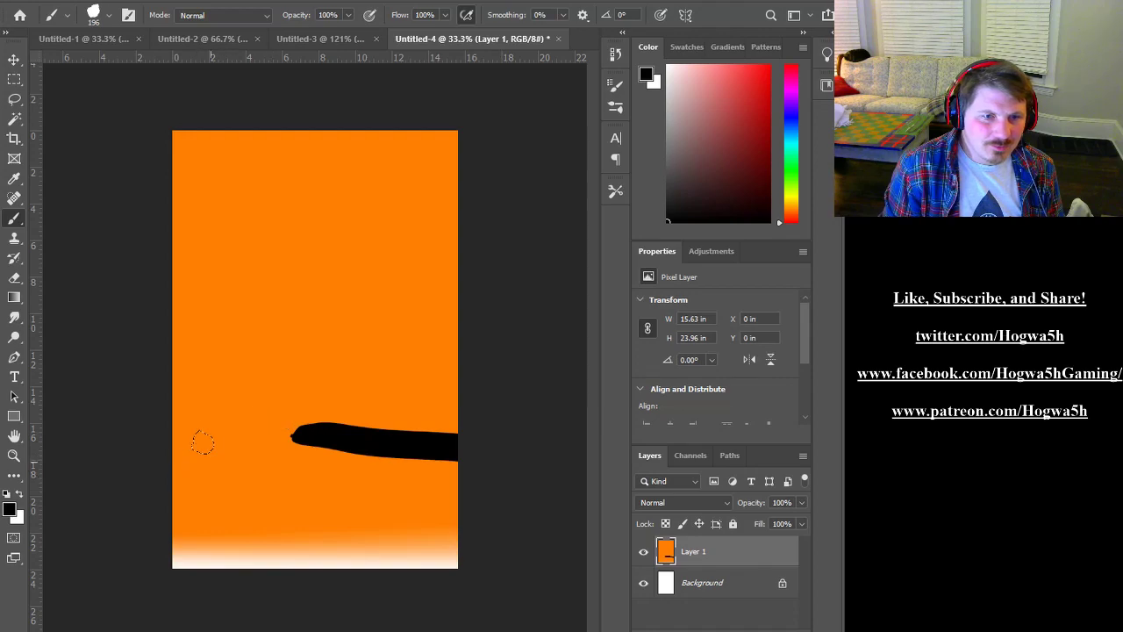
Paint six black tiger stripes on the orange card, three reaching inward from each side edge at staggered heights
{"action": "left_click_drag", "start_coordinate": [132, 386], "coordinate": [309, 370]}
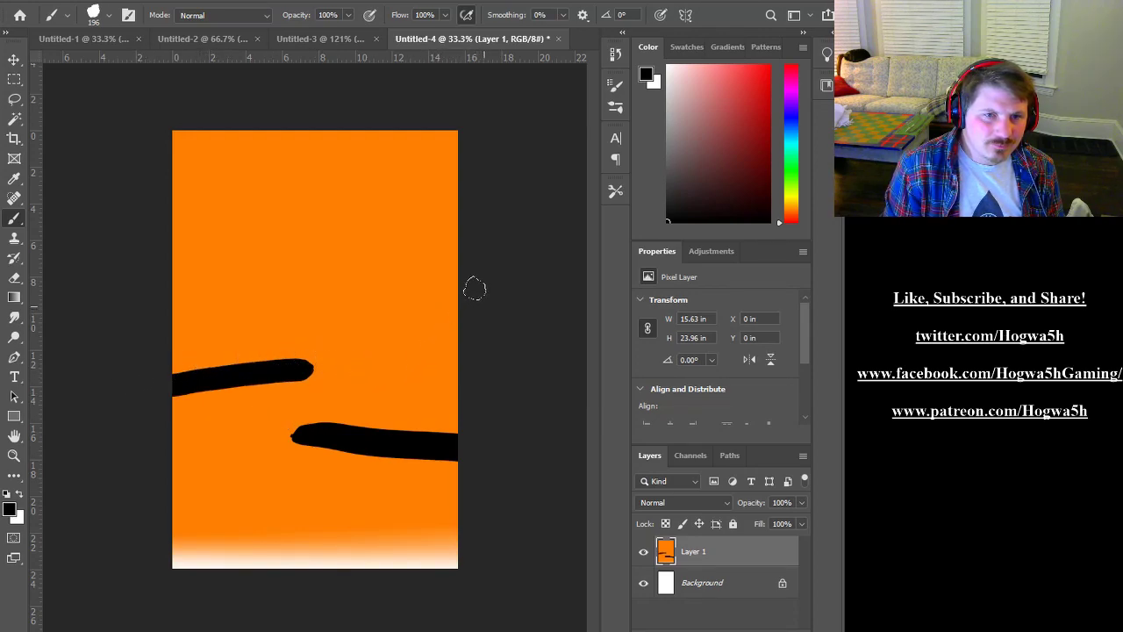
{"action": "left_click_drag", "start_coordinate": [472, 293], "coordinate": [316, 274]}
{"action": "left_click_drag", "start_coordinate": [126, 186], "coordinate": [308, 192]}
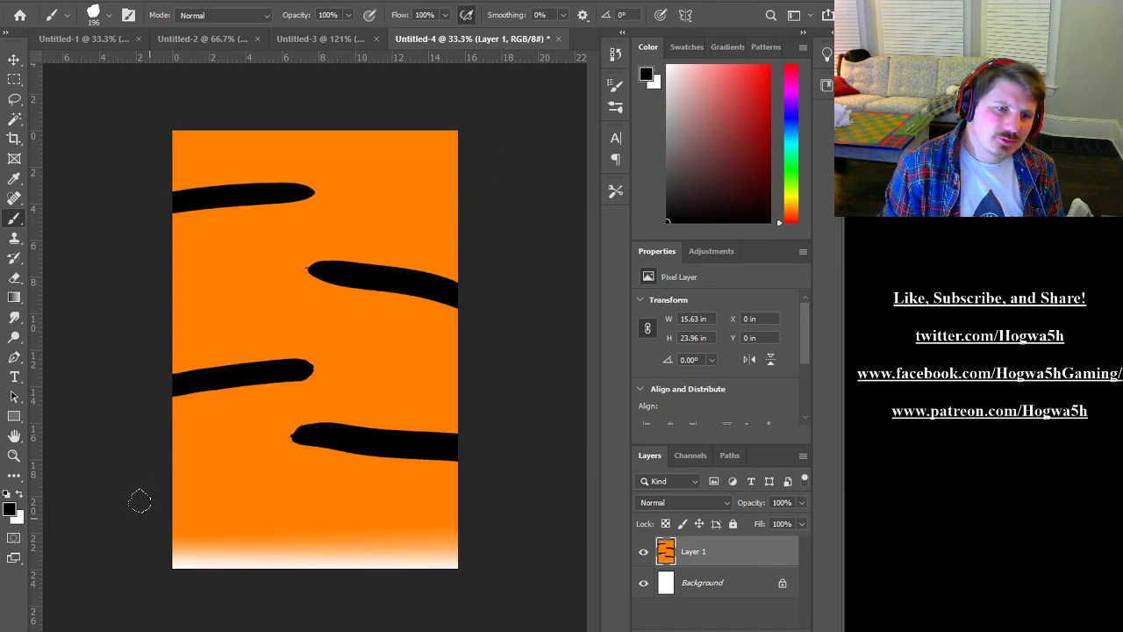
{"action": "left_click_drag", "start_coordinate": [136, 509], "coordinate": [350, 488]}
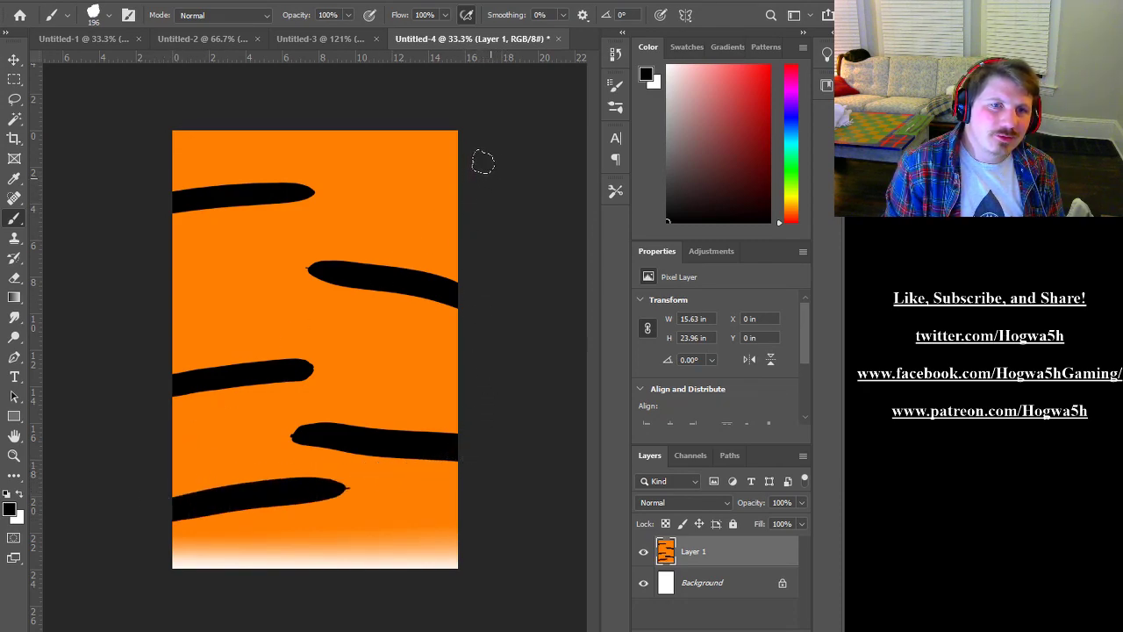
{"action": "left_click_drag", "start_coordinate": [478, 158], "coordinate": [372, 151]}
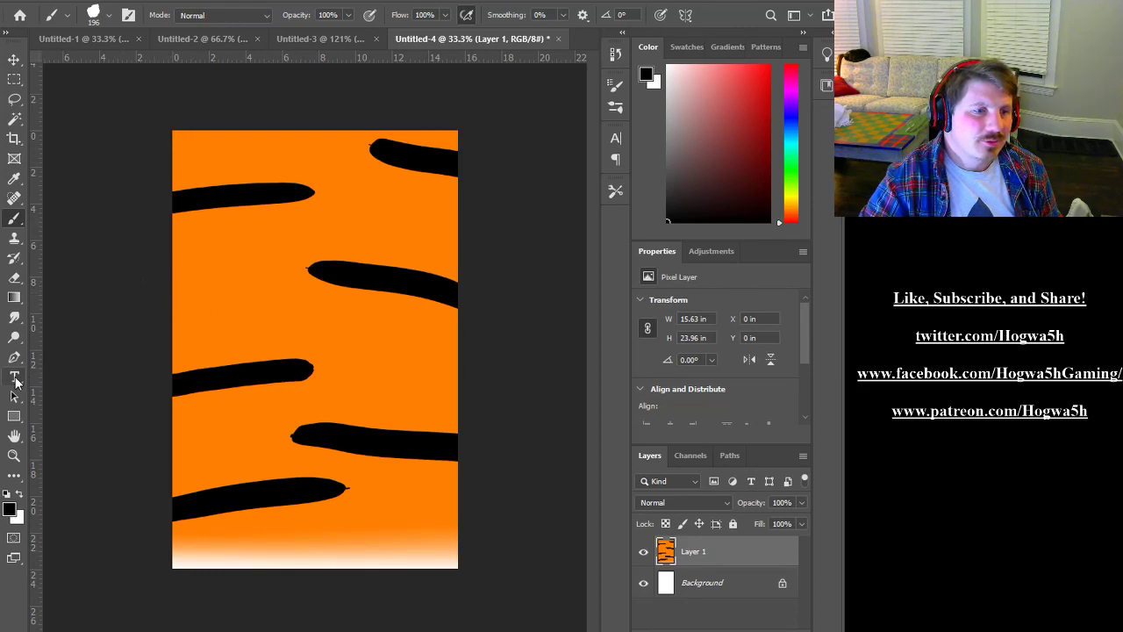
Add the black title text "Safari Situations" in 72 pt Myriad Pro on the upper half of the card
{"action": "key", "text": "t"}
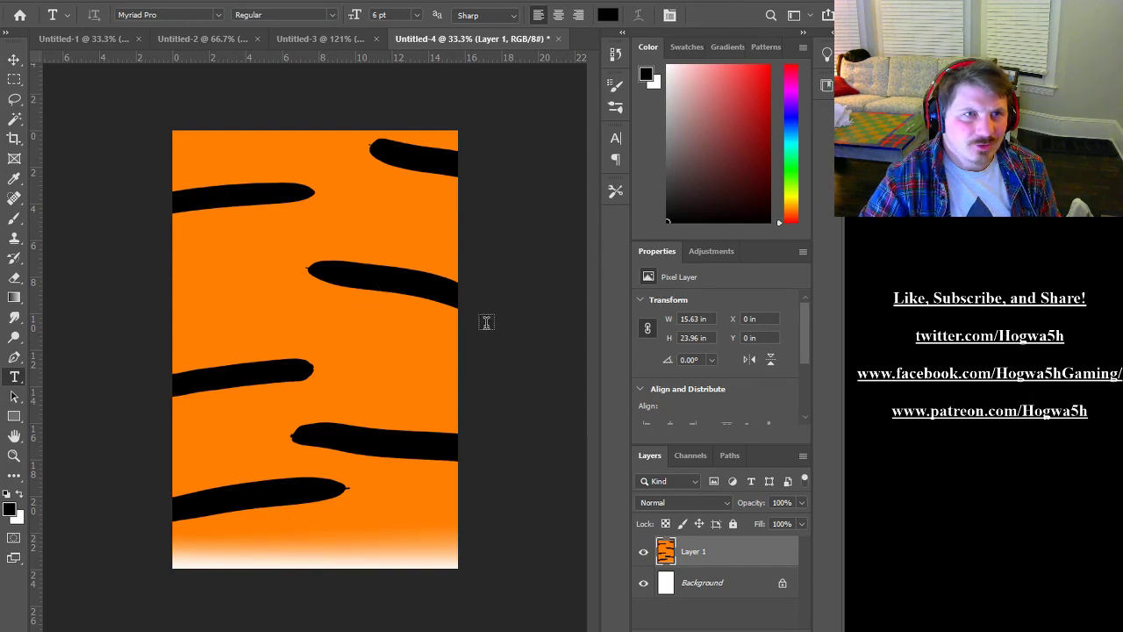
{"action": "left_click", "coordinate": [244, 250]}
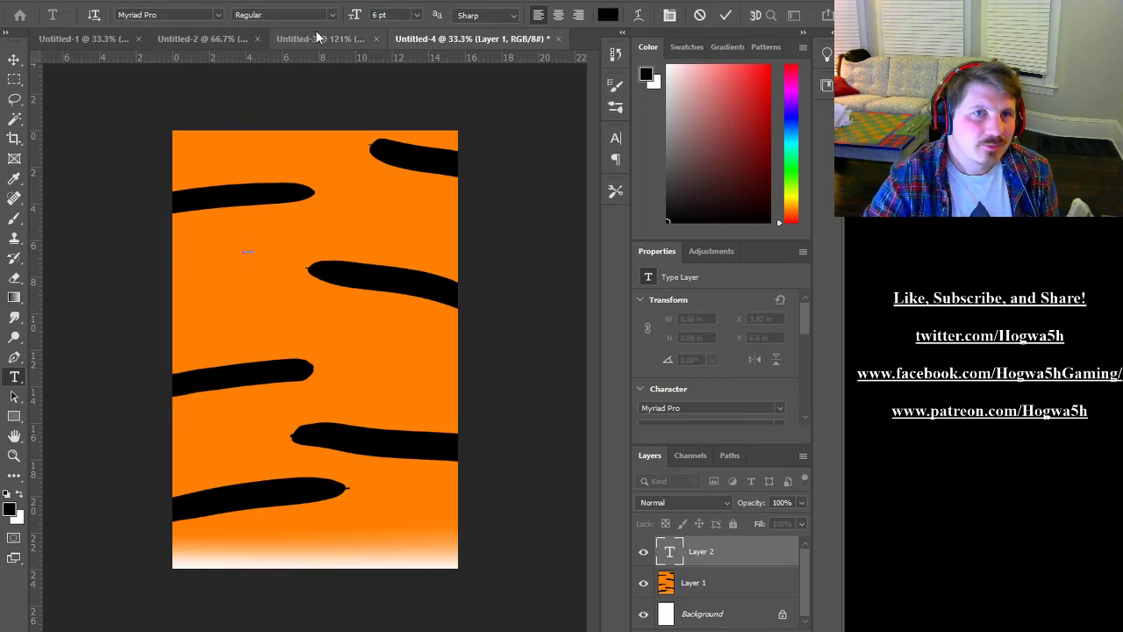
{"action": "left_click", "coordinate": [417, 14]}
{"action": "left_click", "coordinate": [407, 203]}
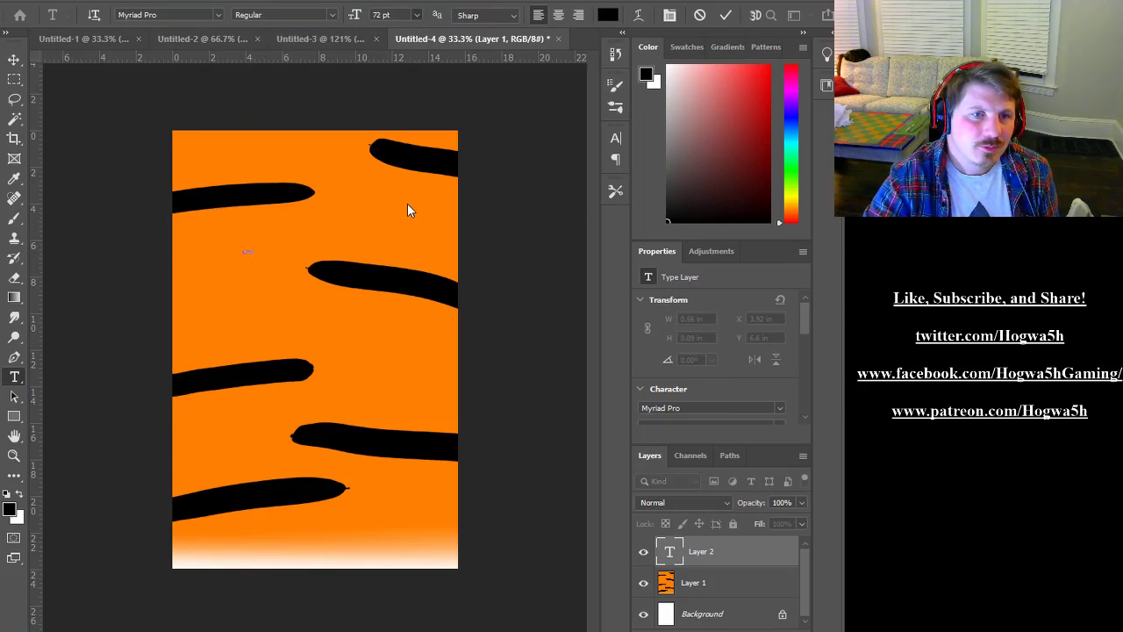
{"action": "left_click", "coordinate": [13, 60]}
Stretch the title to about 216% width and 558% height and position it across the middle of the card
{"action": "key", "text": "ctrl+t"}
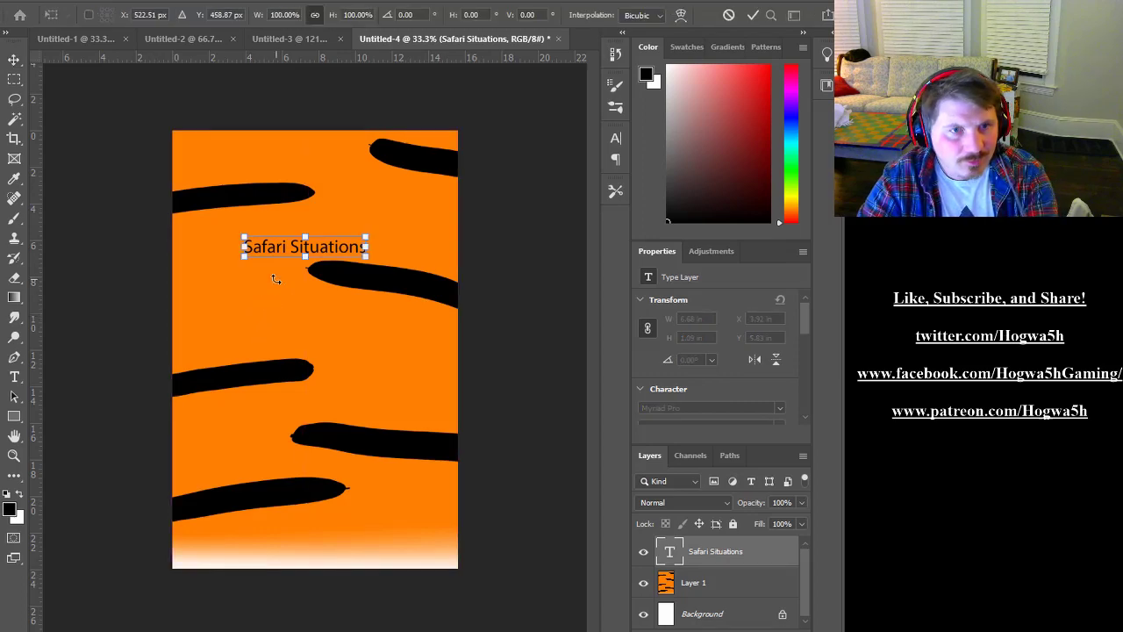
{"action": "left_click_drag", "start_coordinate": [367, 253], "coordinate": [468, 345]}
{"action": "left_click_drag", "start_coordinate": [407, 318], "coordinate": [393, 343]}
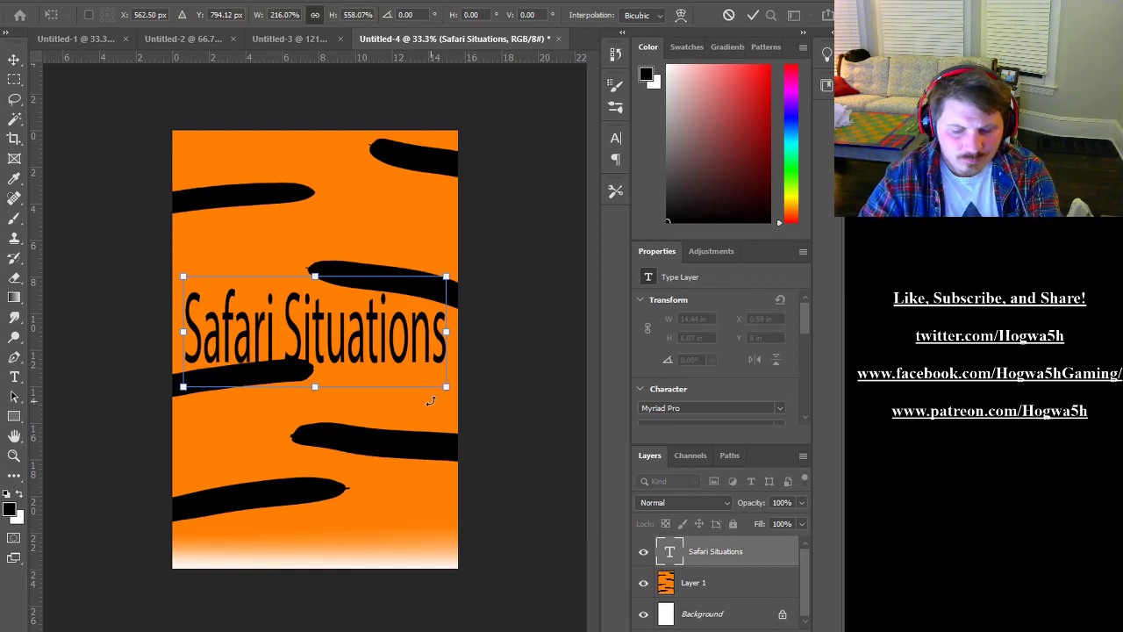
{"action": "key", "text": "Return"}
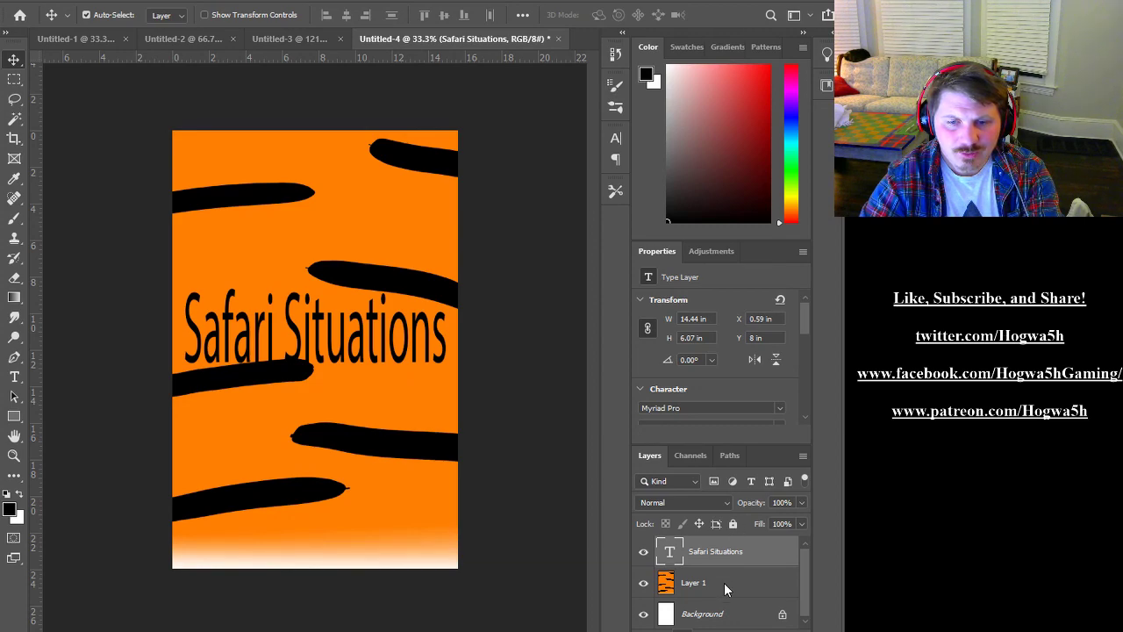
Add a white Outer Glow effect to the Safari Situations text layer
{"action": "left_click", "coordinate": [718, 606]}
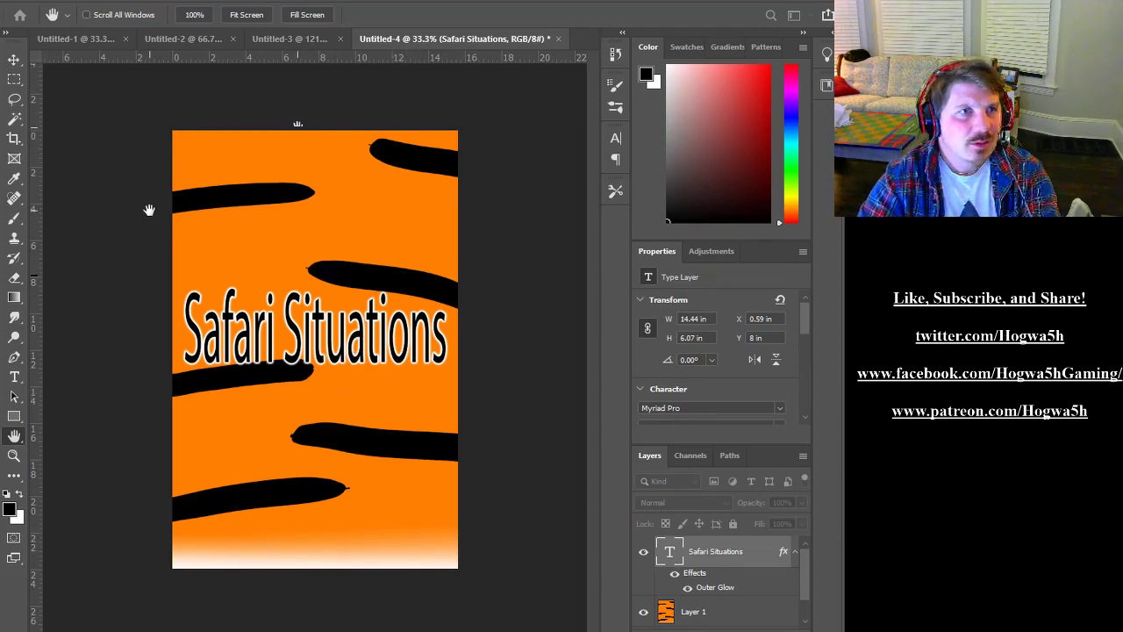
{"action": "key", "text": "v"}
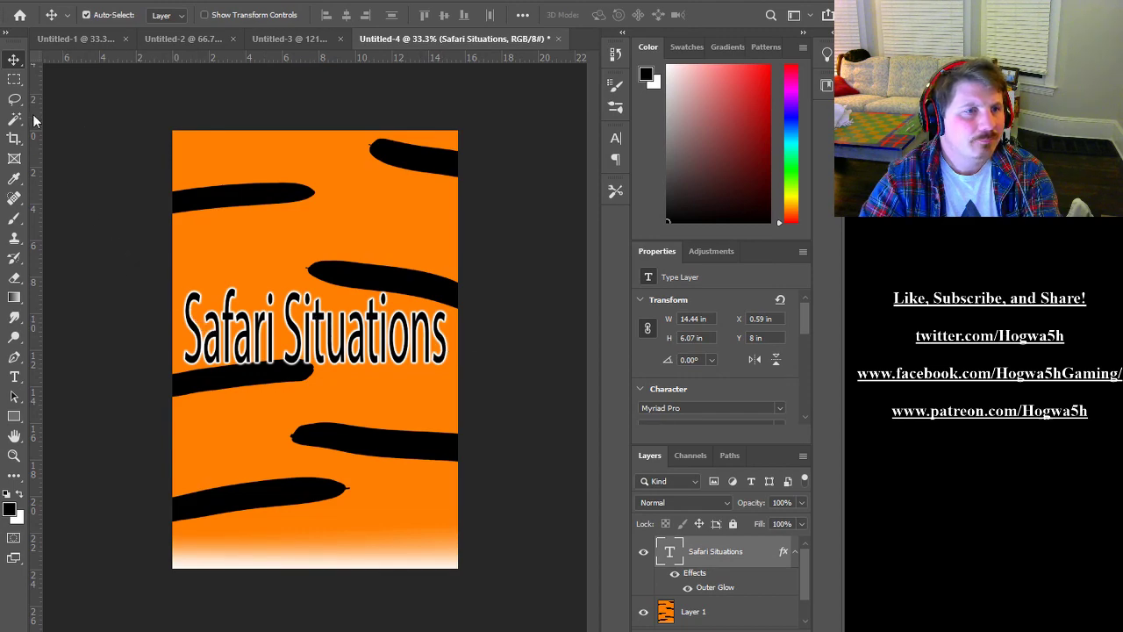
Change the font of the Safari Situations title to Pirate
{"action": "left_click", "coordinate": [14, 378]}
{"action": "left_click_drag", "start_coordinate": [186, 336], "coordinate": [448, 342]}
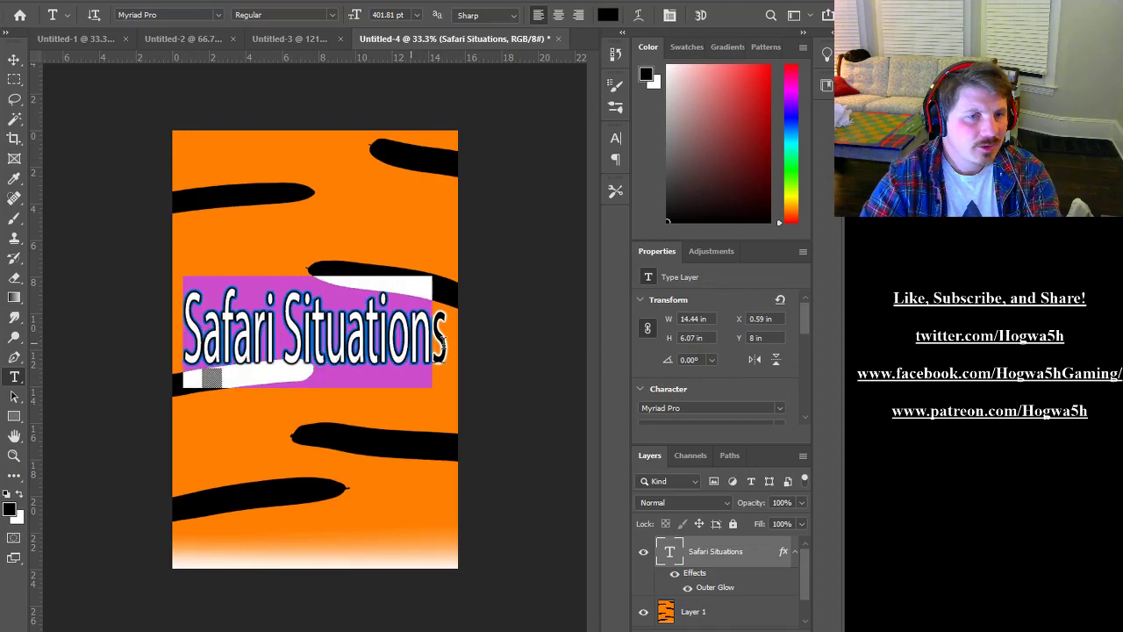
{"action": "left_click", "coordinate": [220, 15]}
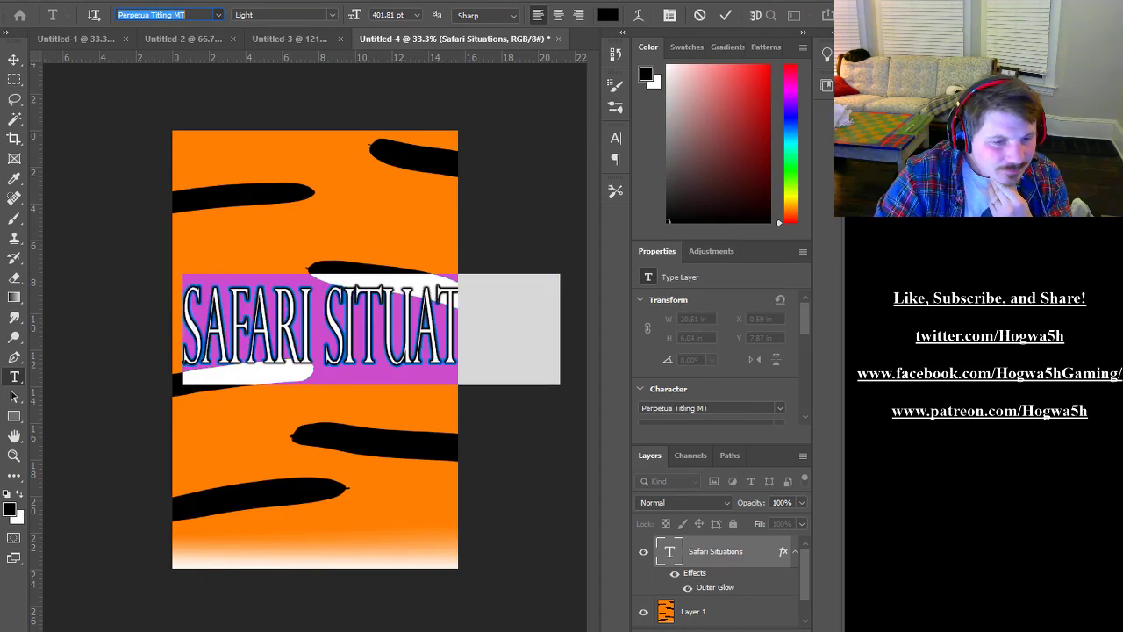
{"action": "key", "text": "Return"}
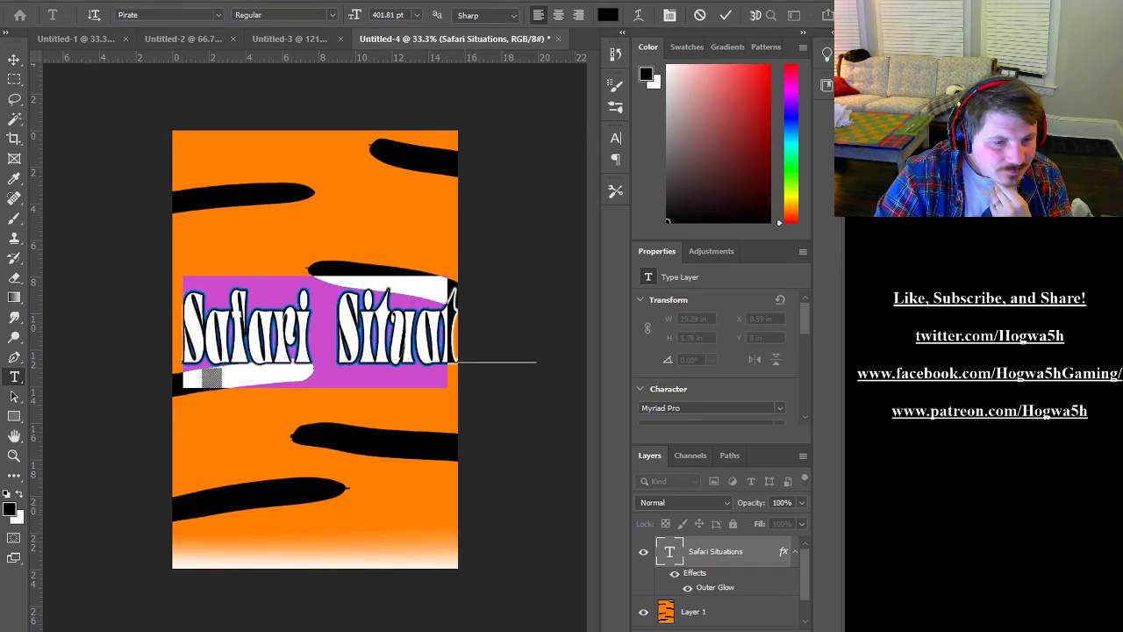
Break the title into two lines, Safari above Situations, and move it up and slightly right on the card
{"action": "left_click", "coordinate": [334, 337]}
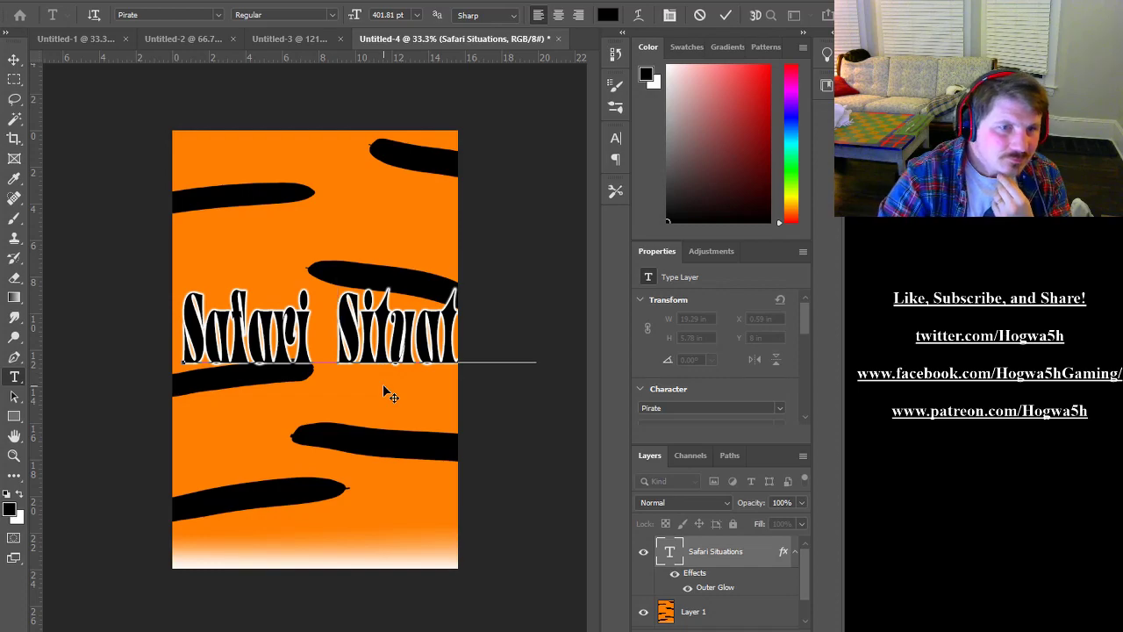
{"action": "key", "text": "Return"}
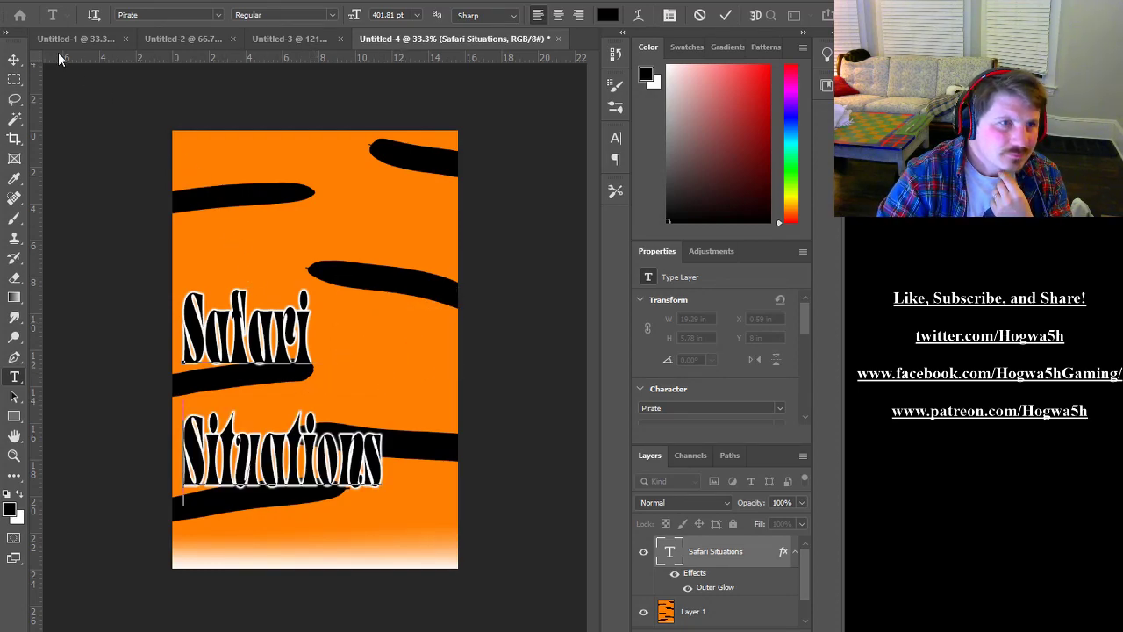
{"action": "left_click", "coordinate": [14, 58]}
{"action": "left_click_drag", "start_coordinate": [299, 334], "coordinate": [319, 287]}
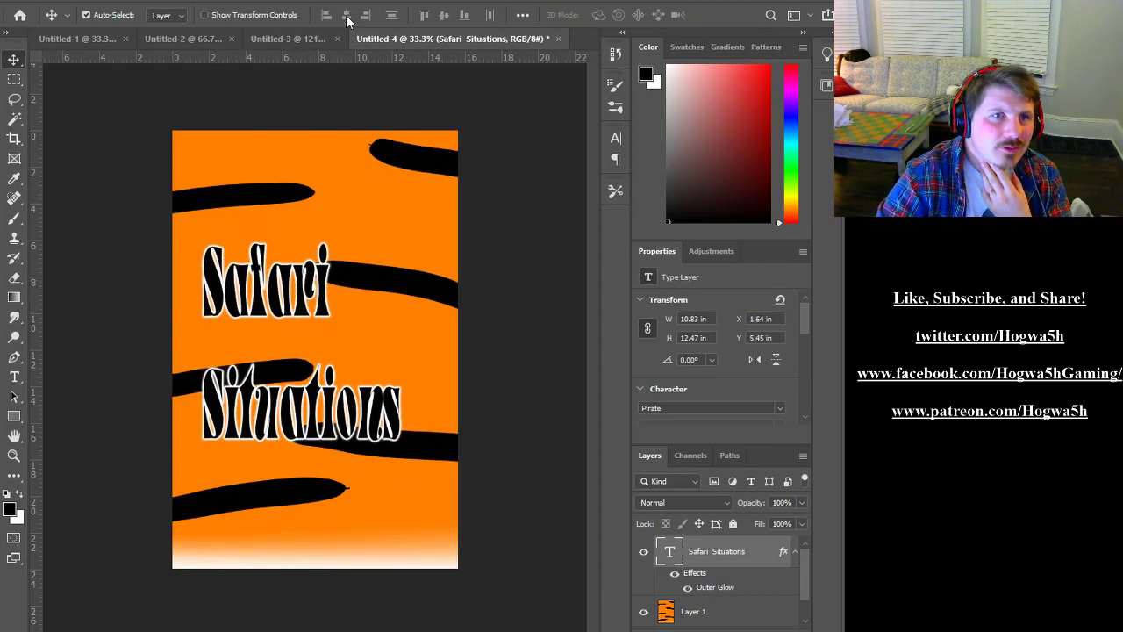
Centre-align both lines of the Safari Situations title and reposition the title at about X 2.44 in, Y 5.86 in
{"action": "left_click", "coordinate": [19, 377]}
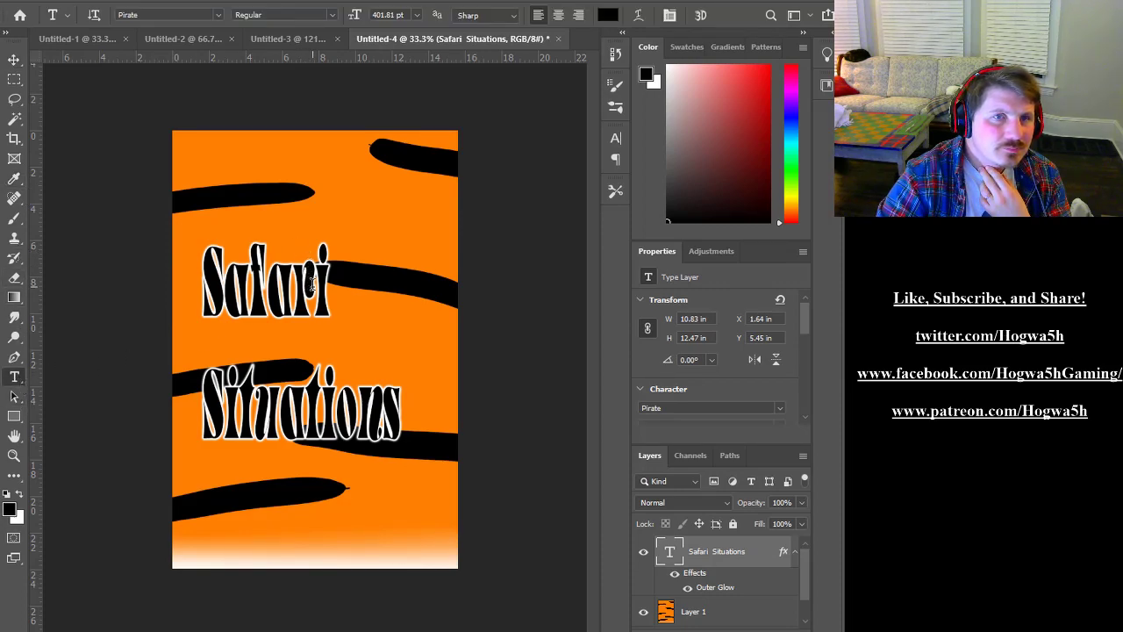
{"action": "left_click", "coordinate": [212, 285]}
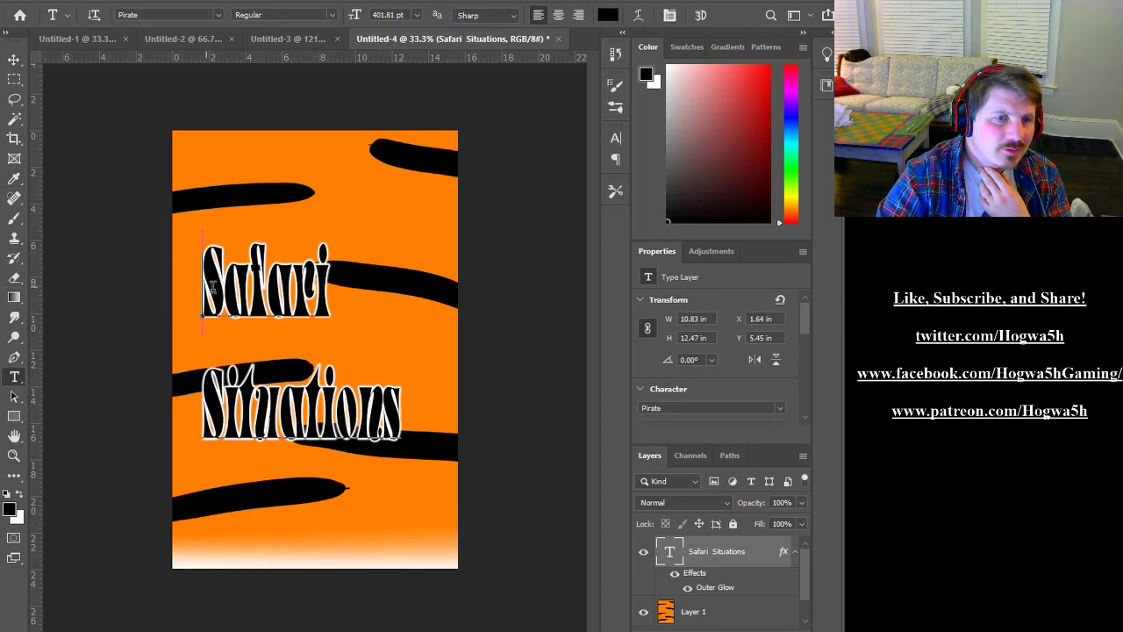
{"action": "key", "text": "ctrl+a"}
{"action": "left_click", "coordinate": [558, 15]}
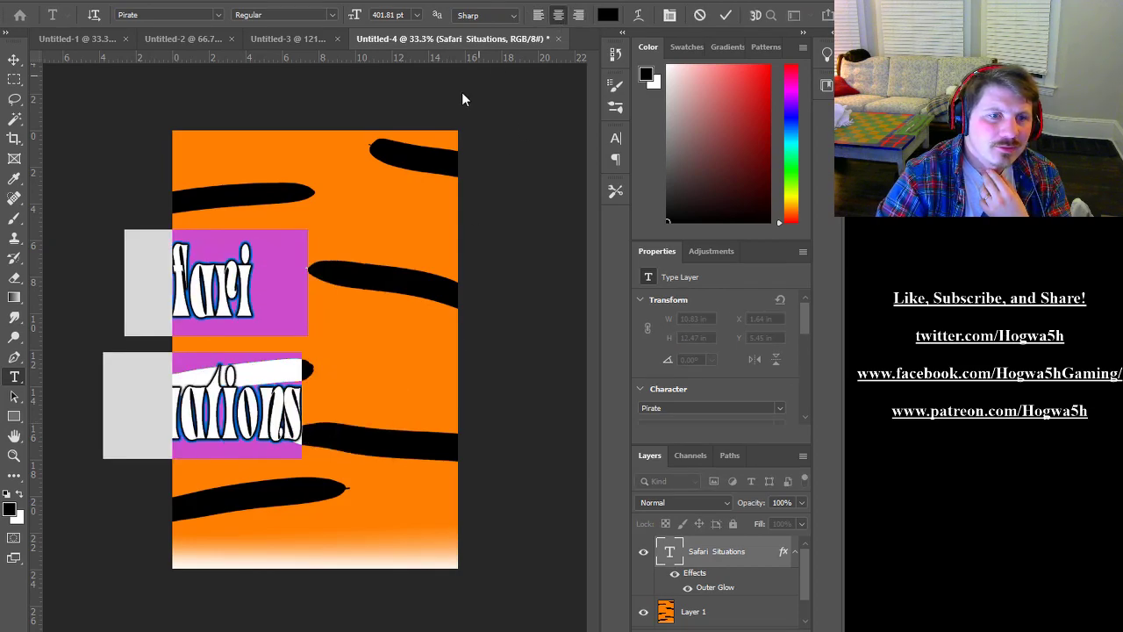
{"action": "left_click", "coordinate": [14, 58]}
{"action": "left_click_drag", "start_coordinate": [277, 303], "coordinate": [333, 303]}
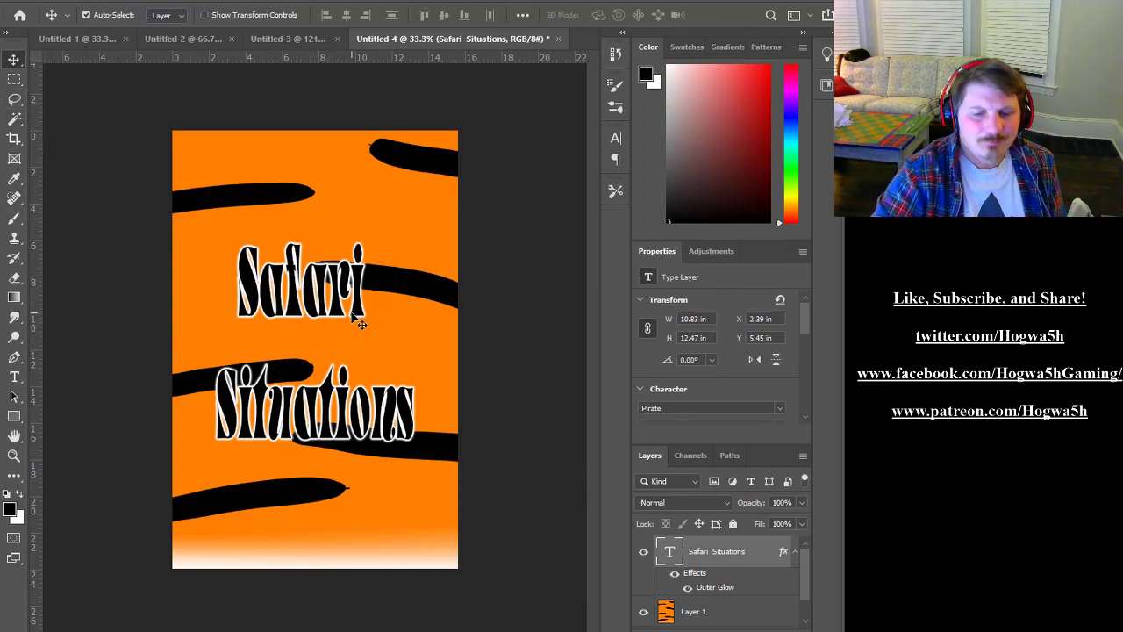
{"action": "mouse_move", "coordinate": [335, 315]}
{"action": "left_mouse_down"}
{"action": "mouse_move", "coordinate": [352, 318]}
{"action": "mouse_move", "coordinate": [336, 324]}
{"action": "left_mouse_up"}
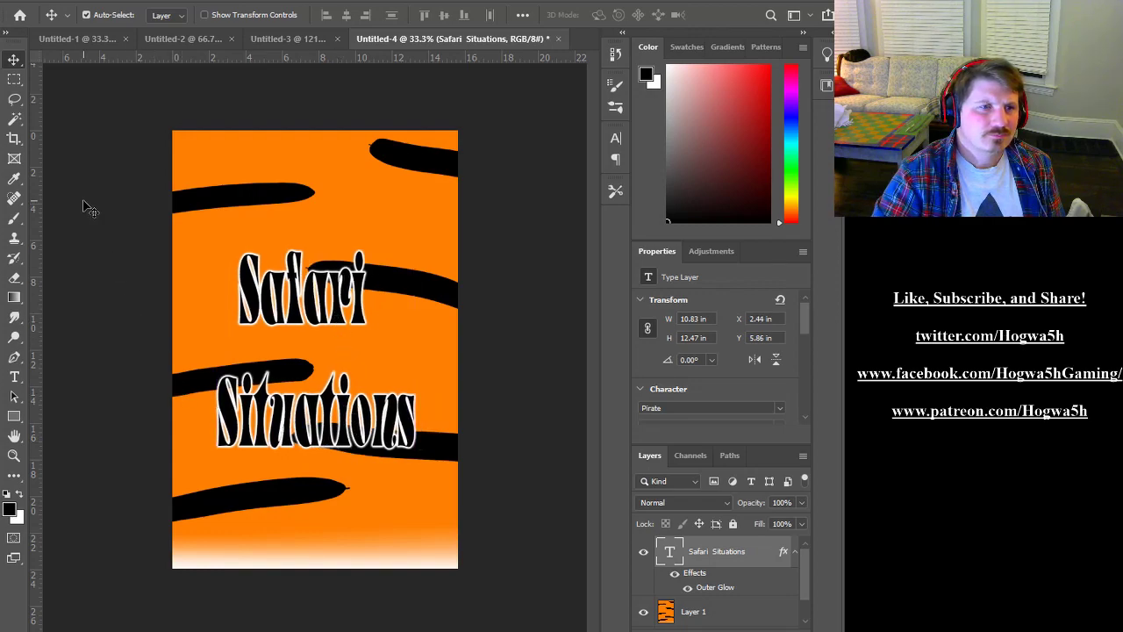
{"action": "left_click", "coordinate": [14, 377]}
{"action": "left_click_drag", "start_coordinate": [422, 419], "coordinate": [553, 503]}
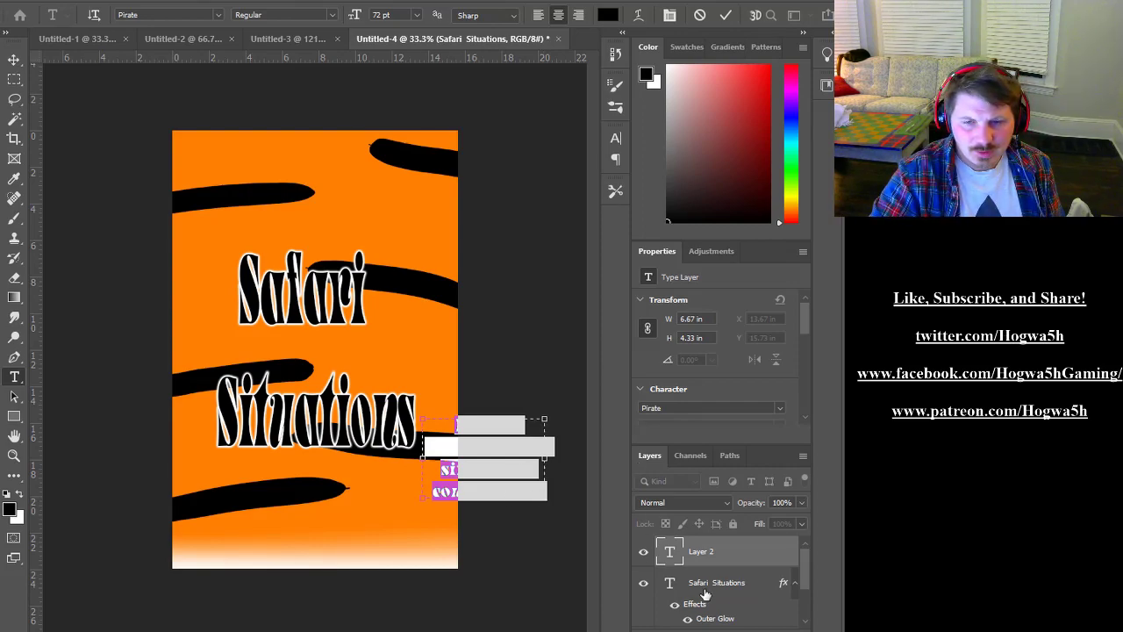
{"action": "left_click", "coordinate": [738, 553]}
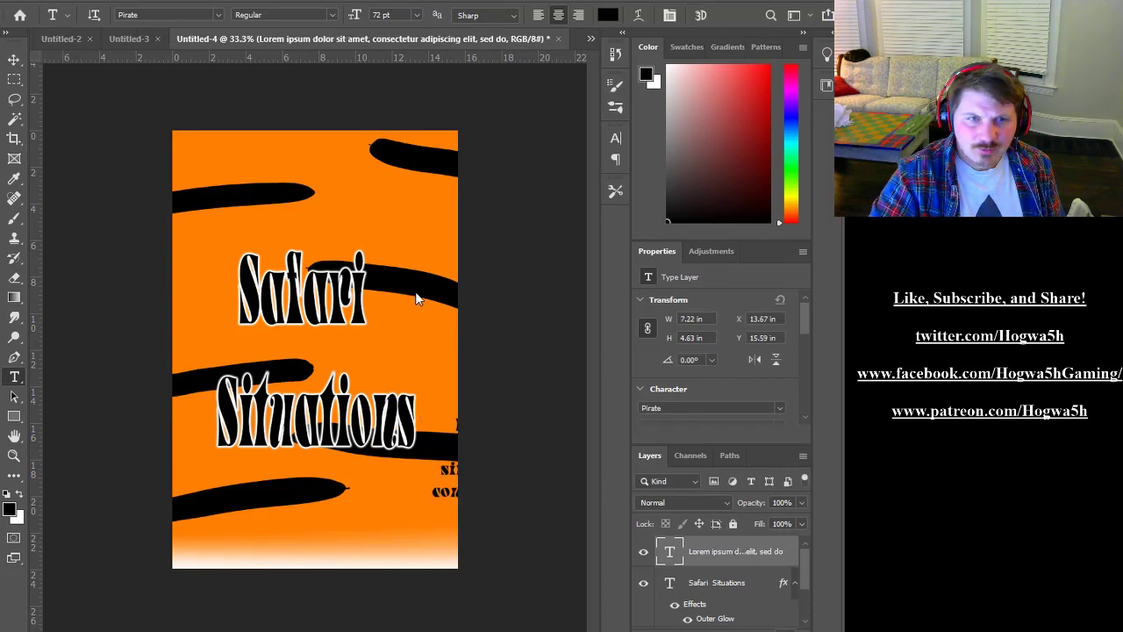
{"action": "key", "text": "Delete"}
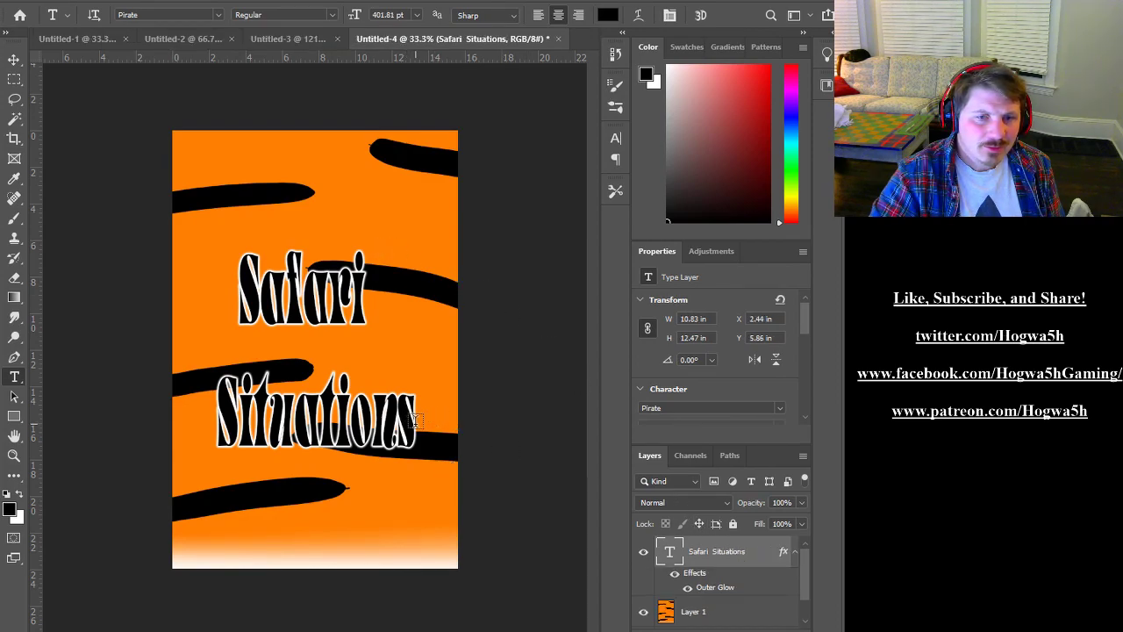
{"action": "left_click_drag", "start_coordinate": [416, 426], "coordinate": [228, 277]}
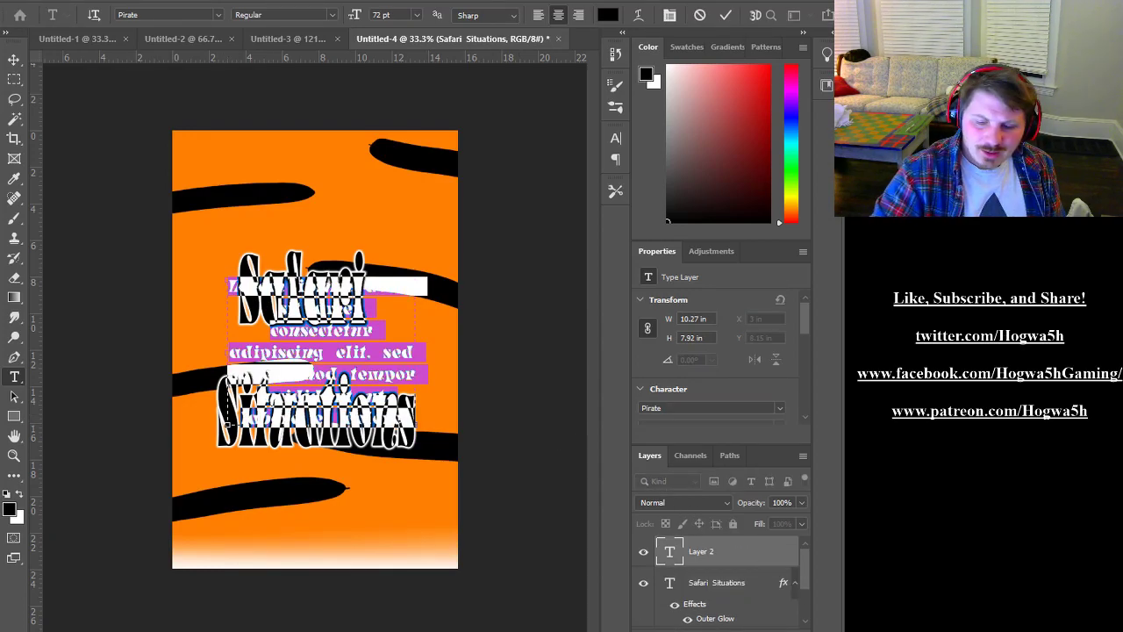
{"action": "key", "text": "BackSpace"}
{"action": "left_click", "coordinate": [794, 631]}
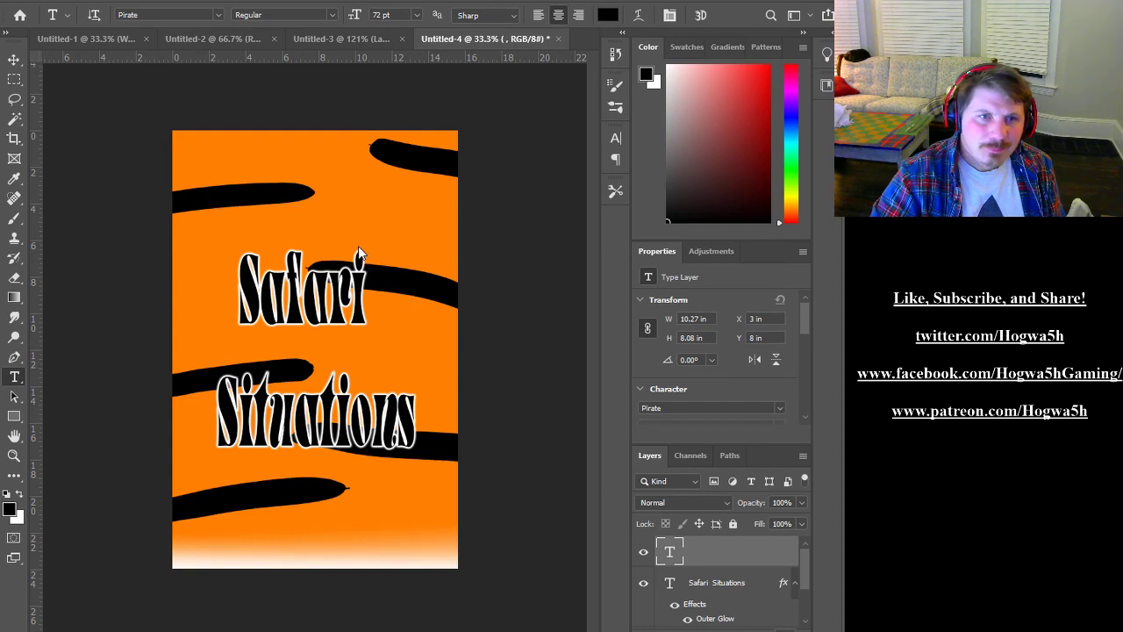
Select the whole Safari Situations title and browse through the fonts, setting it to Chinyen
{"action": "left_click", "coordinate": [246, 289]}
{"action": "left_click_drag", "start_coordinate": [243, 290], "coordinate": [444, 418]}
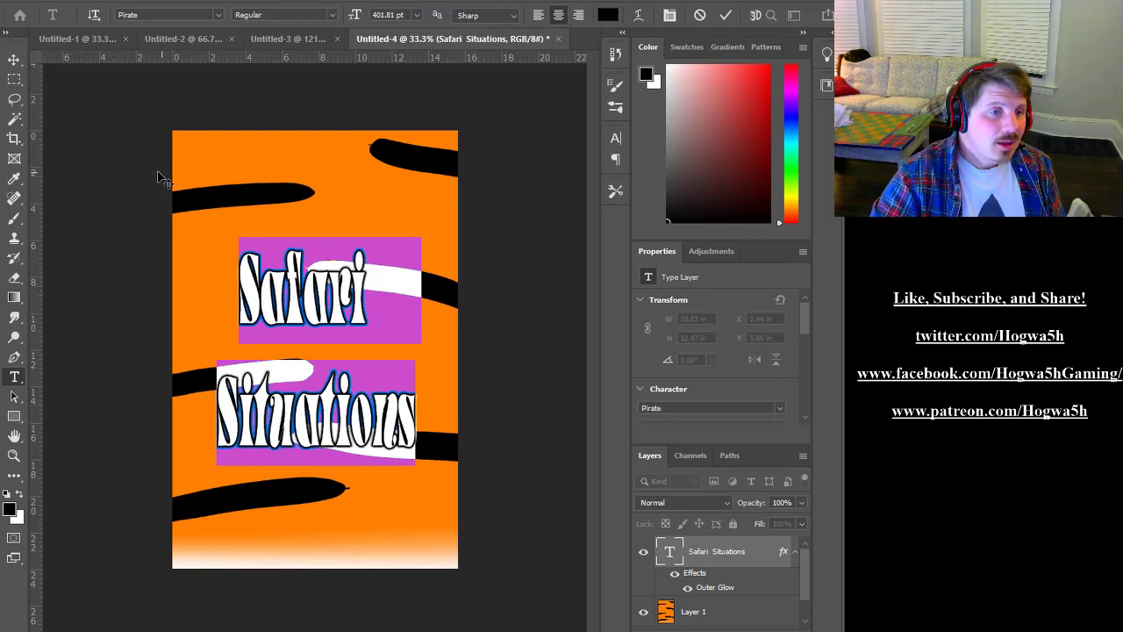
{"action": "left_click", "coordinate": [220, 19]}
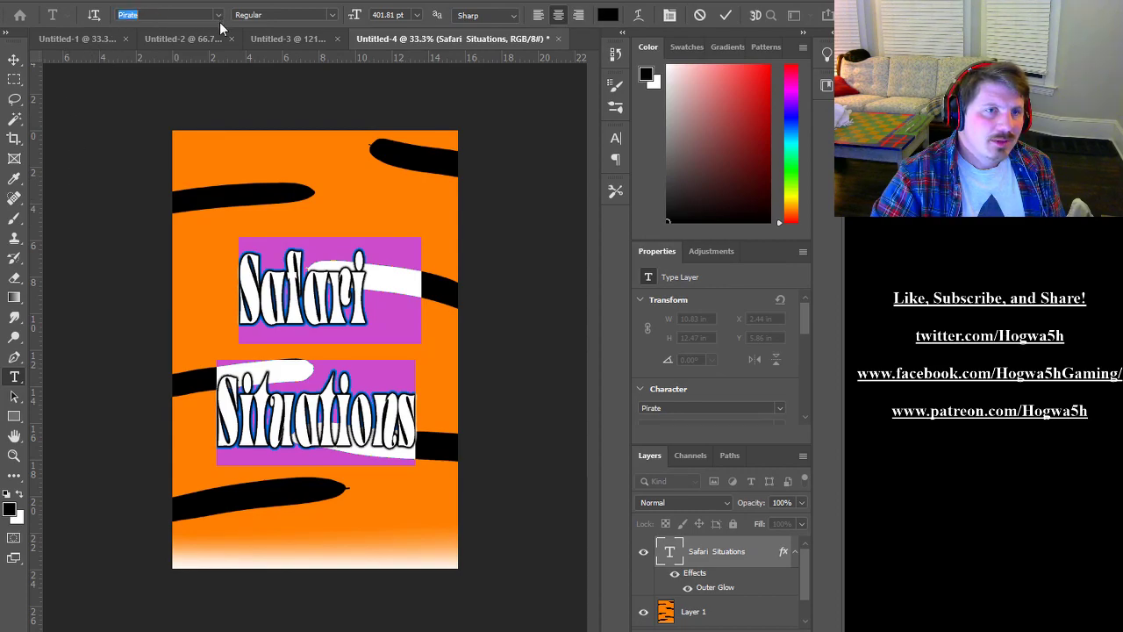
{"action": "key", "text": "Down"}
{"action": "key", "text": "Down"}
{"action": "key", "text": "Down"}
{"action": "key", "text": "Down"}
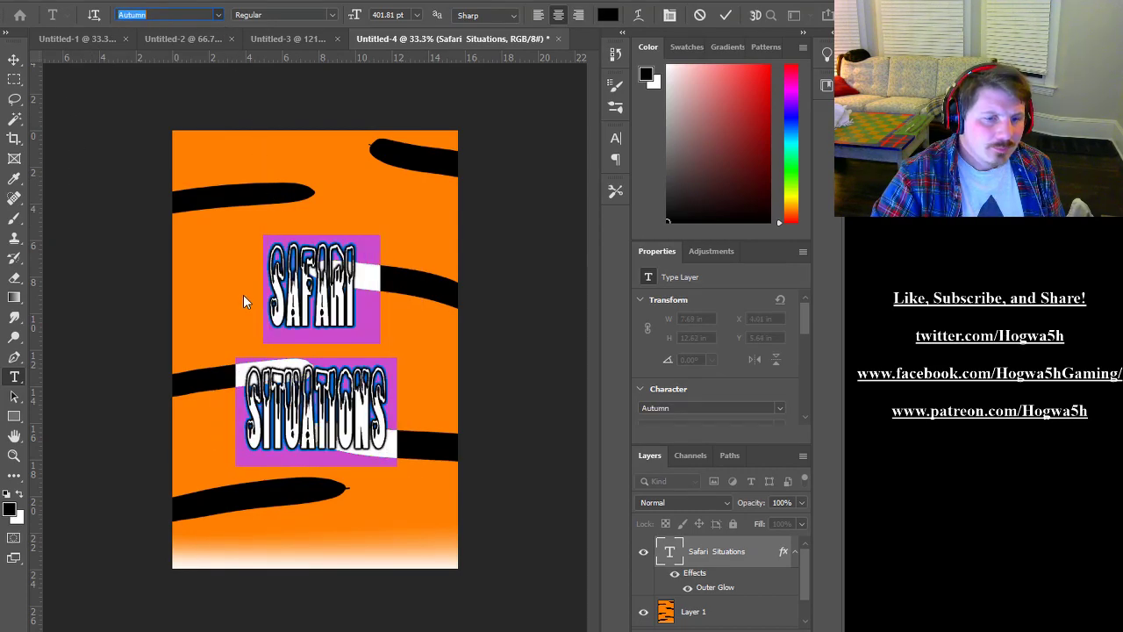
{"action": "key", "text": "Down"}
{"action": "key", "text": "Down"}
{"action": "key", "text": "Down"}
{"action": "key", "text": "Down"}
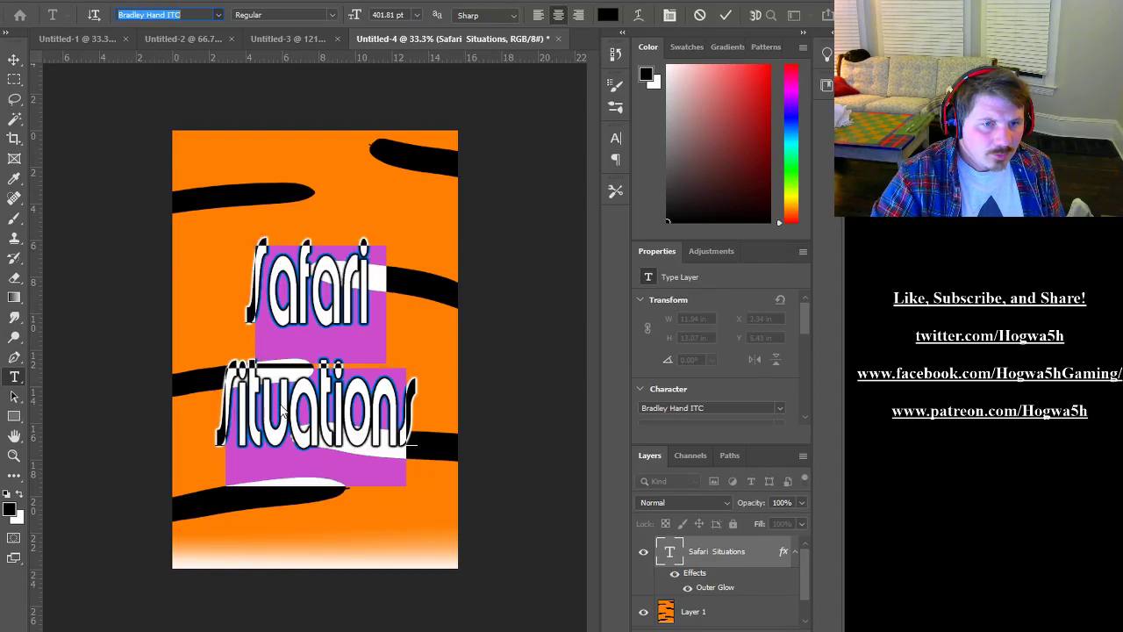
{"action": "key", "text": "Down"}
{"action": "key", "text": "Down"}
{"action": "key", "text": "Down"}
{"action": "key", "text": "Down"}
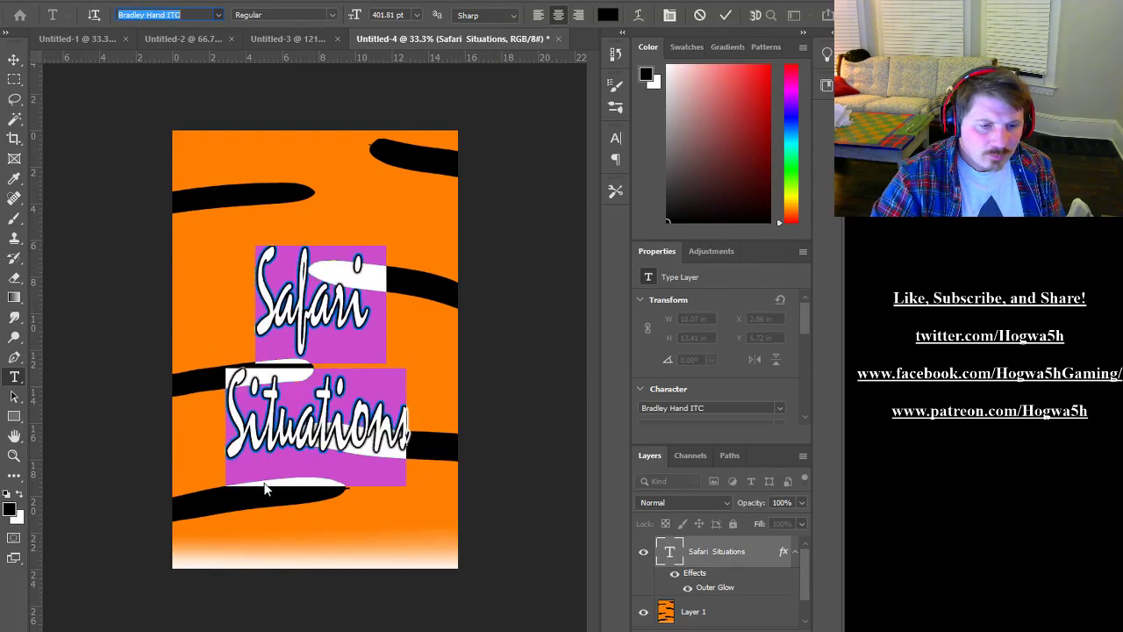
{"action": "key", "text": "Down"}
{"action": "key", "text": "Down"}
{"action": "key", "text": "Down"}
{"action": "key", "text": "Down"}
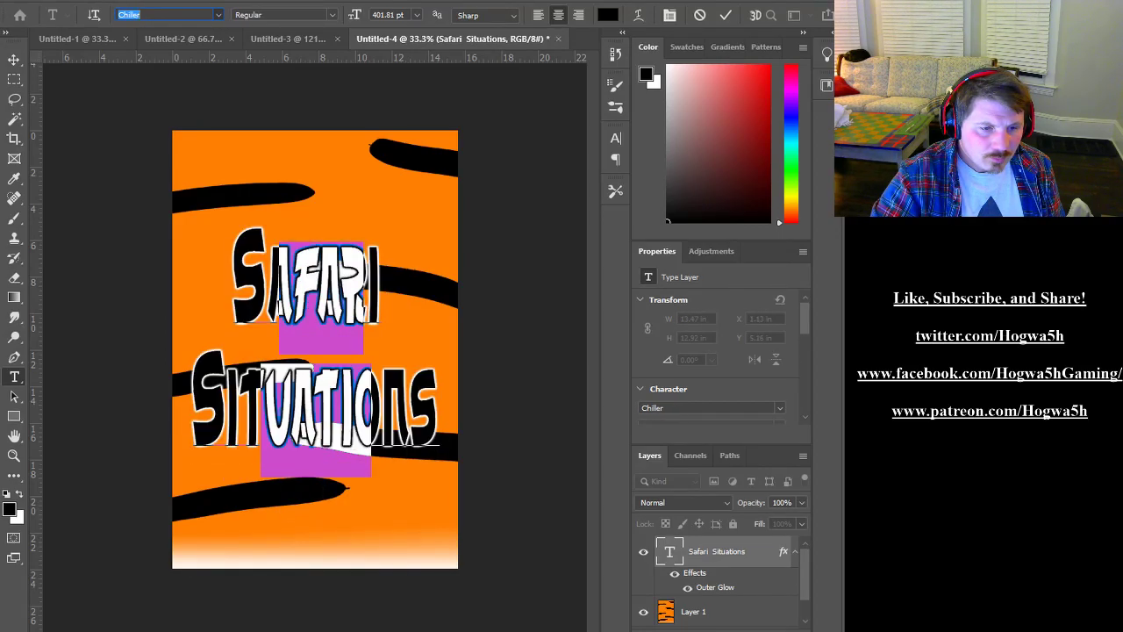
{"action": "key", "text": "Down"}
{"action": "key", "text": "Down"}
{"action": "key", "text": "Down"}
{"action": "key", "text": "Down"}
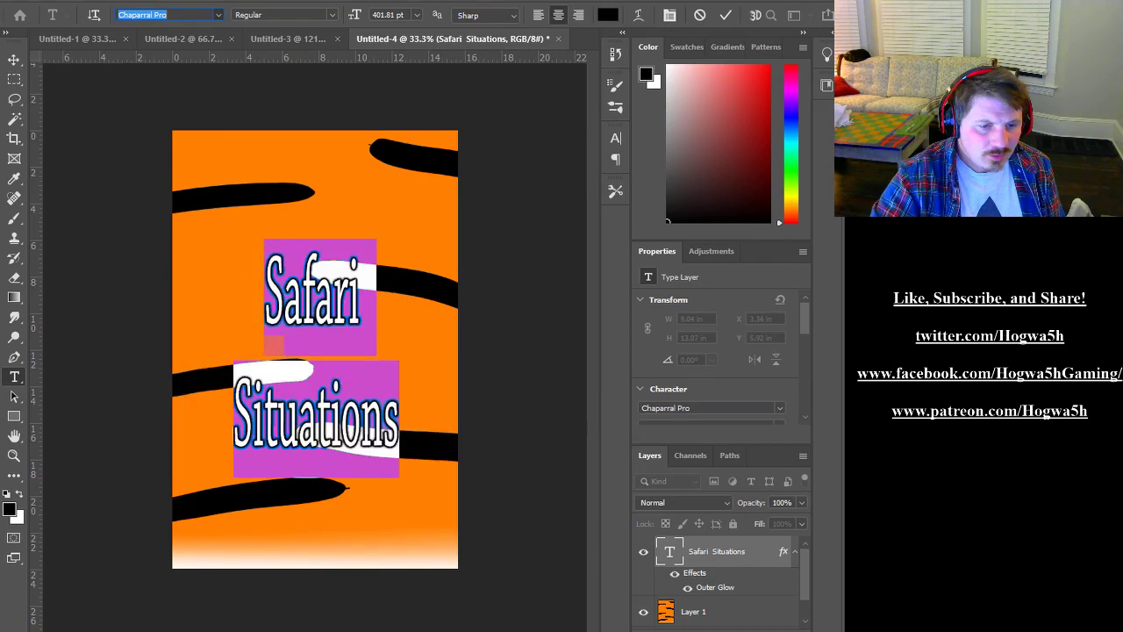
{"action": "key", "text": "Down"}
{"action": "key", "text": "Down"}
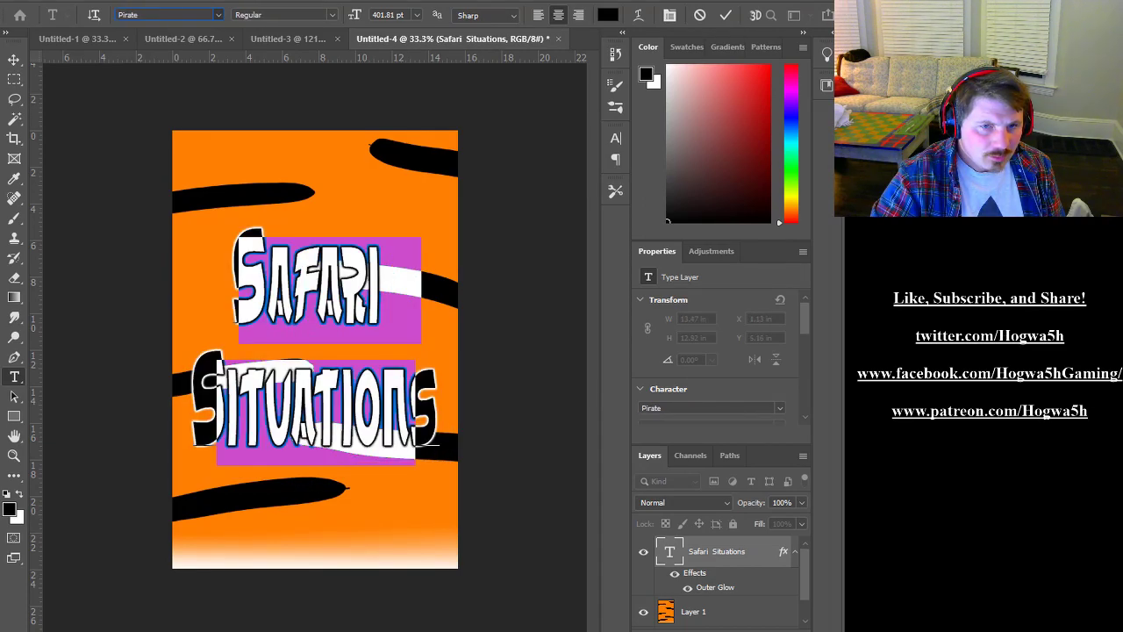
{"action": "key", "text": "Up"}
{"action": "key", "text": "Return"}
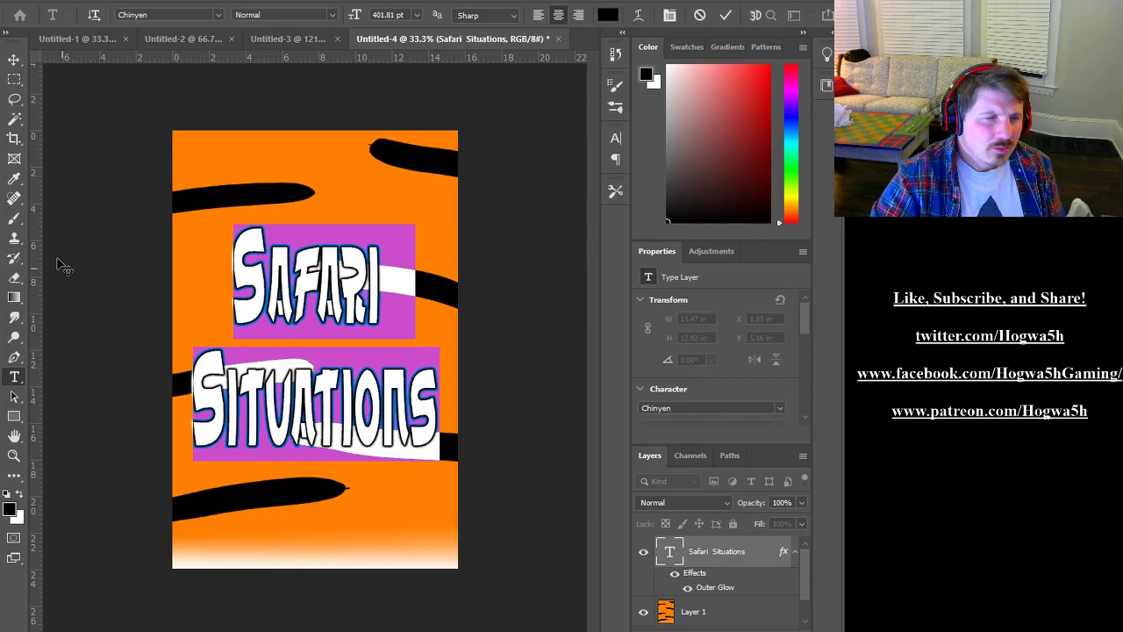
Move the Safari Situations title slightly down and right to about X 1.51 in, Y 5.85 in on the card
{"action": "left_click", "coordinate": [16, 63]}
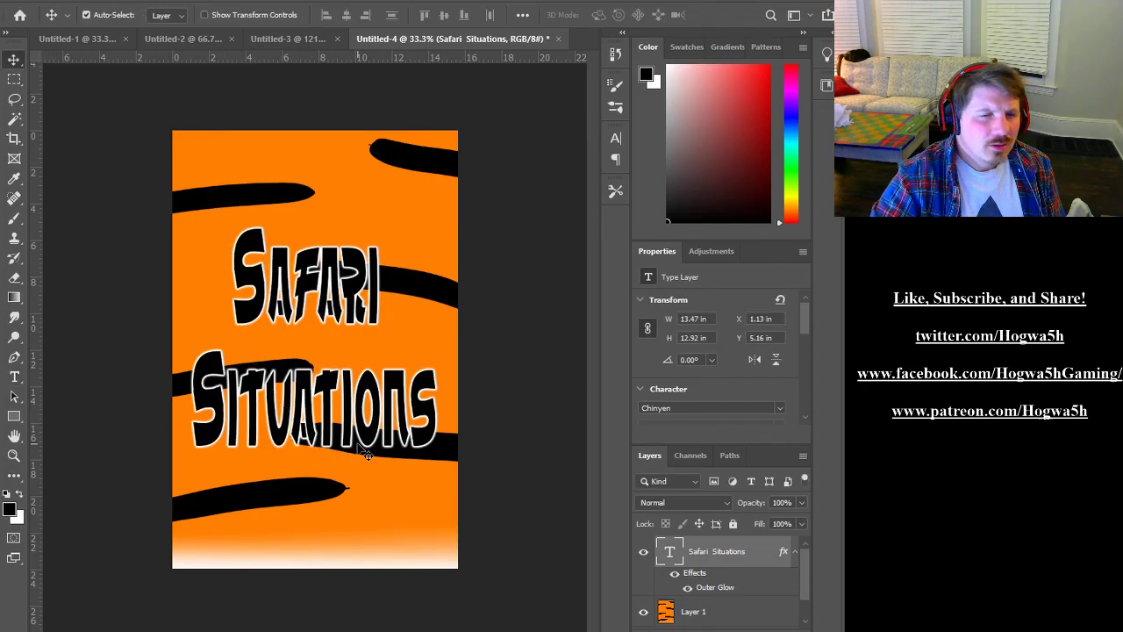
{"action": "left_click_drag", "start_coordinate": [364, 433], "coordinate": [367, 462]}
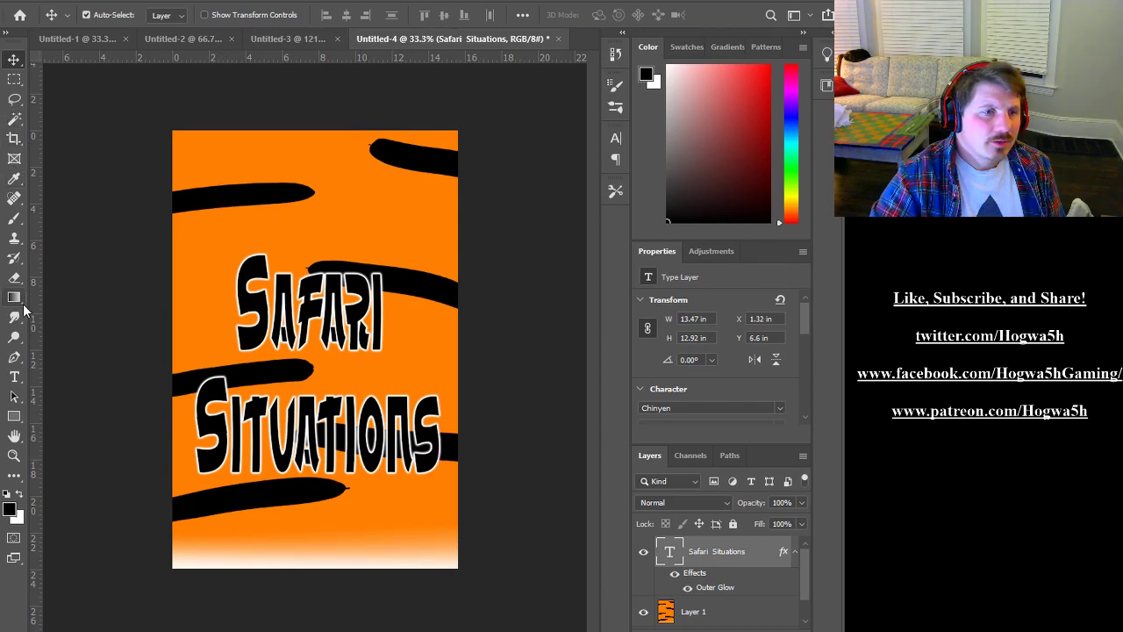
{"action": "left_click", "coordinate": [14, 376]}
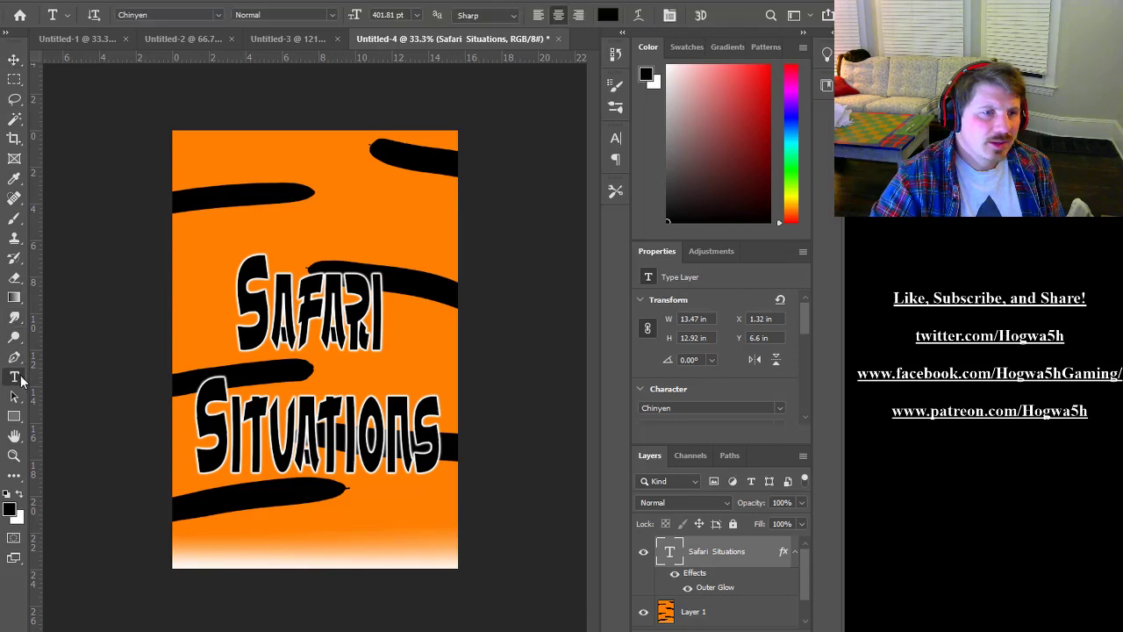
{"action": "left_click_drag", "start_coordinate": [237, 309], "coordinate": [212, 274]}
{"action": "left_click", "coordinate": [323, 398]}
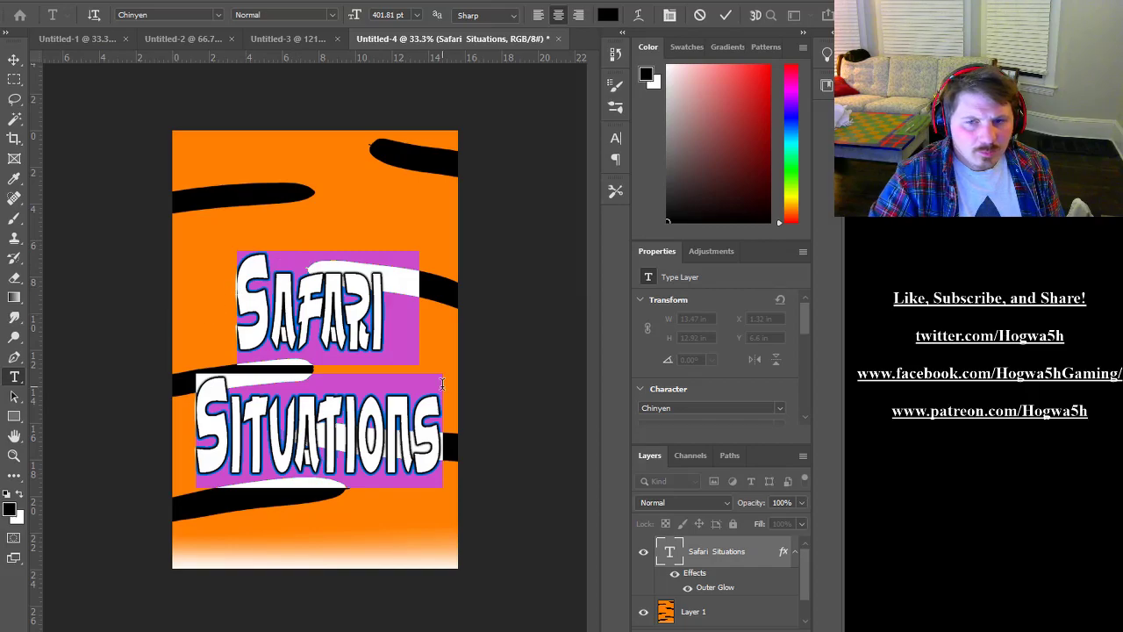
{"action": "left_click", "coordinate": [14, 58]}
{"action": "mouse_move", "coordinate": [310, 334]}
{"action": "left_mouse_down"}
{"action": "mouse_move", "coordinate": [312, 285]}
{"action": "mouse_move", "coordinate": [314, 320]}
{"action": "left_mouse_up"}
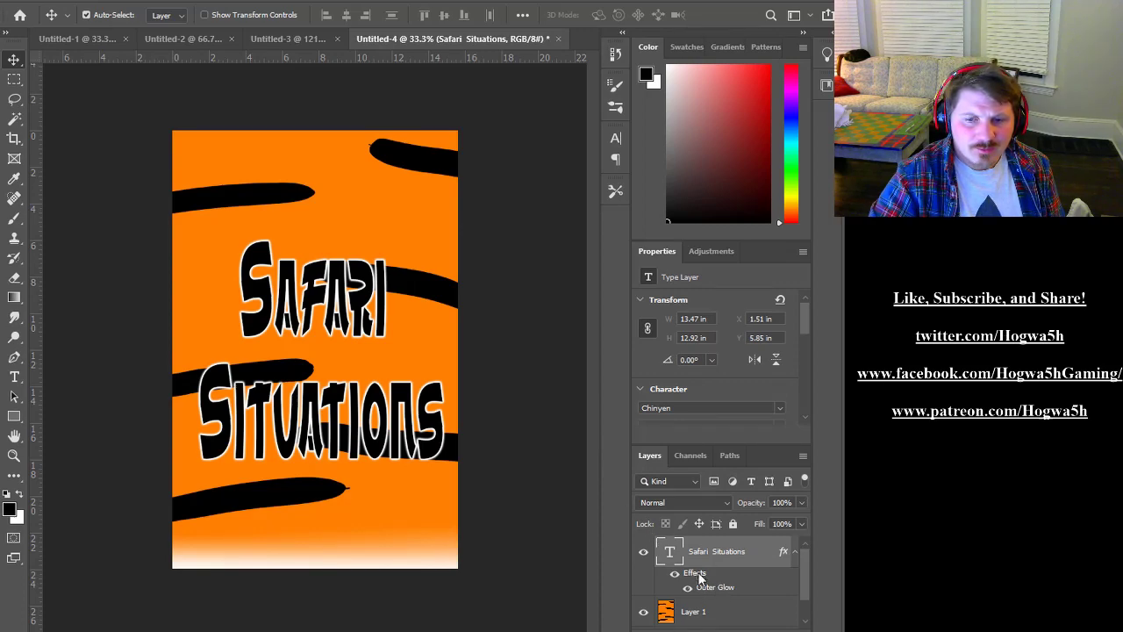
Enlarge the white Outer Glow around the Safari Situations title into a wide, soft halo
{"action": "key", "text": "space"}
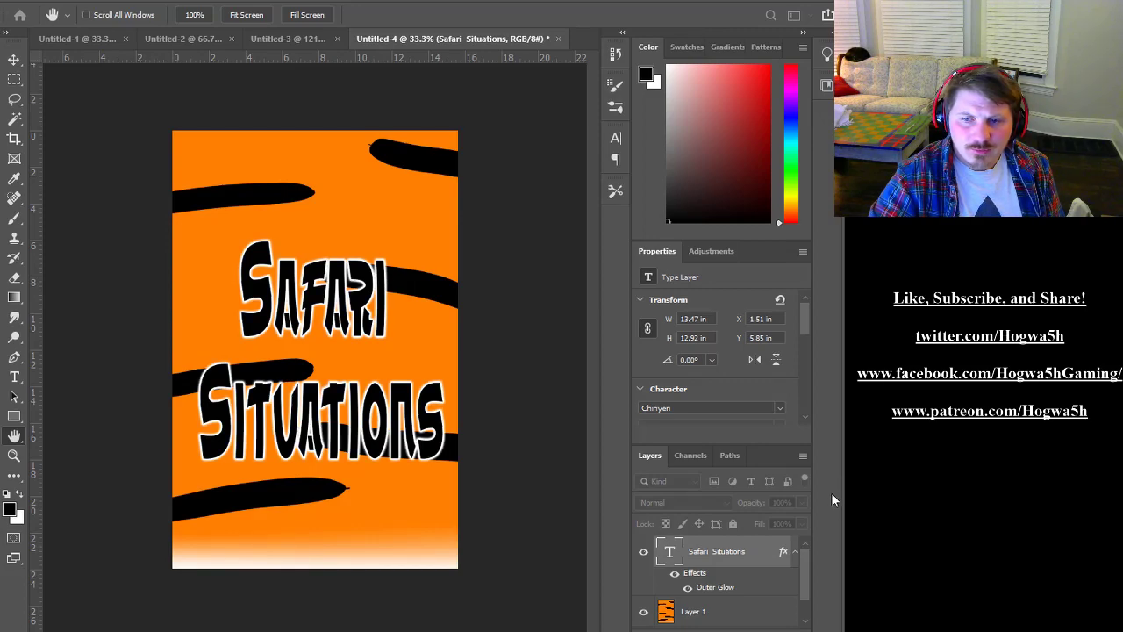
{"action": "left_click_drag", "start_coordinate": [832, 493], "coordinate": [842, 495]}
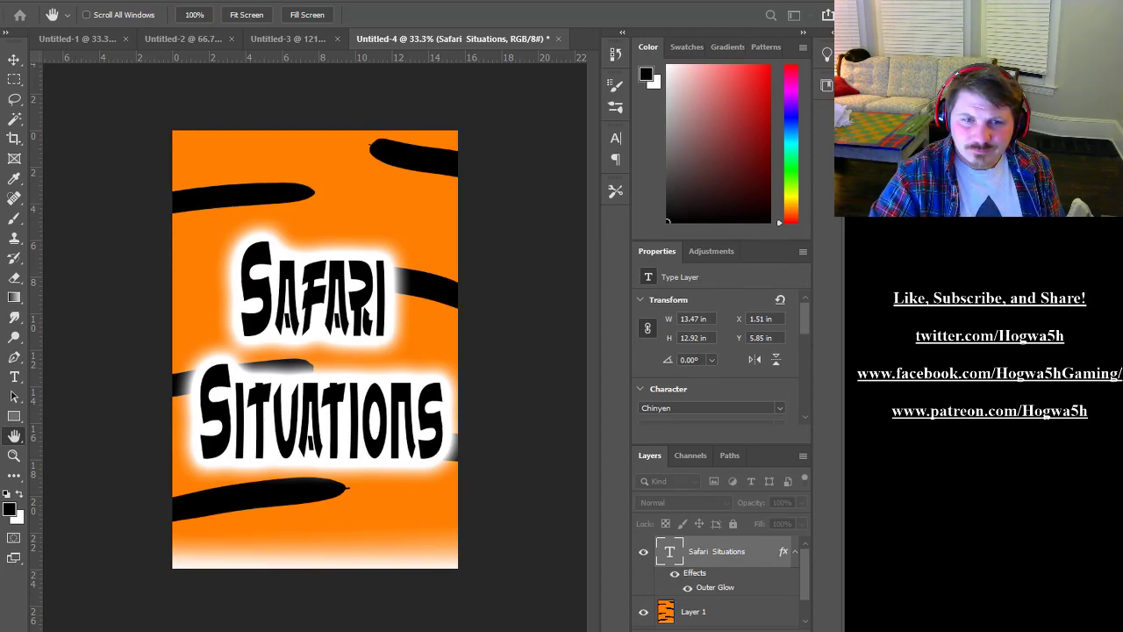
{"action": "key", "text": "Return"}
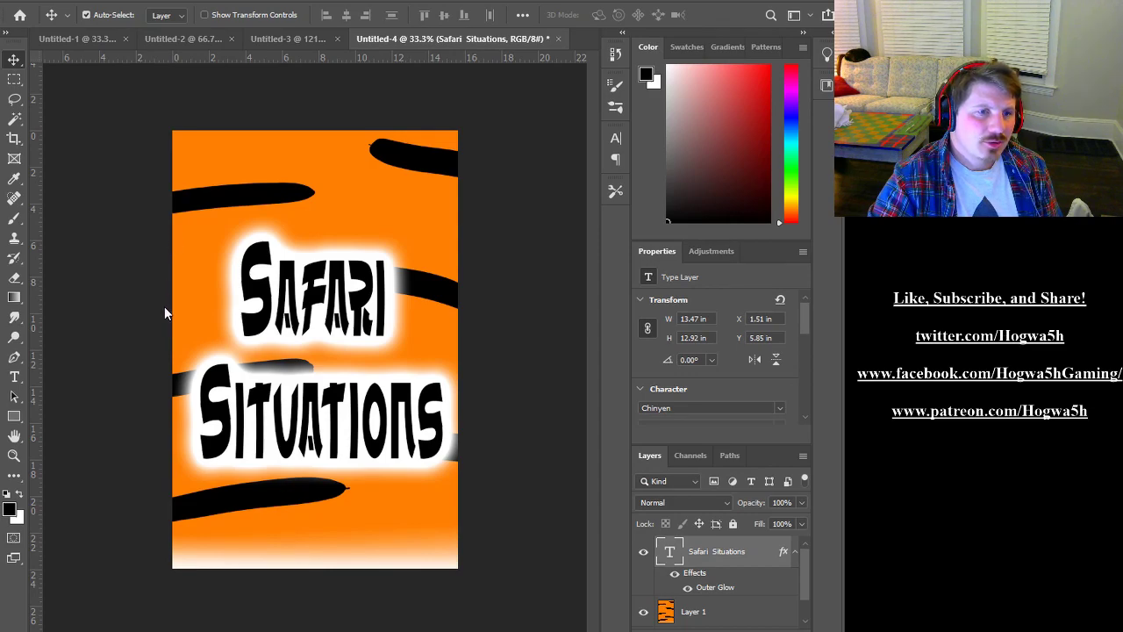
Rasterize the Safari Situations text layer and try to resize it with Free Transform
{"action": "left_click", "coordinate": [294, 317]}
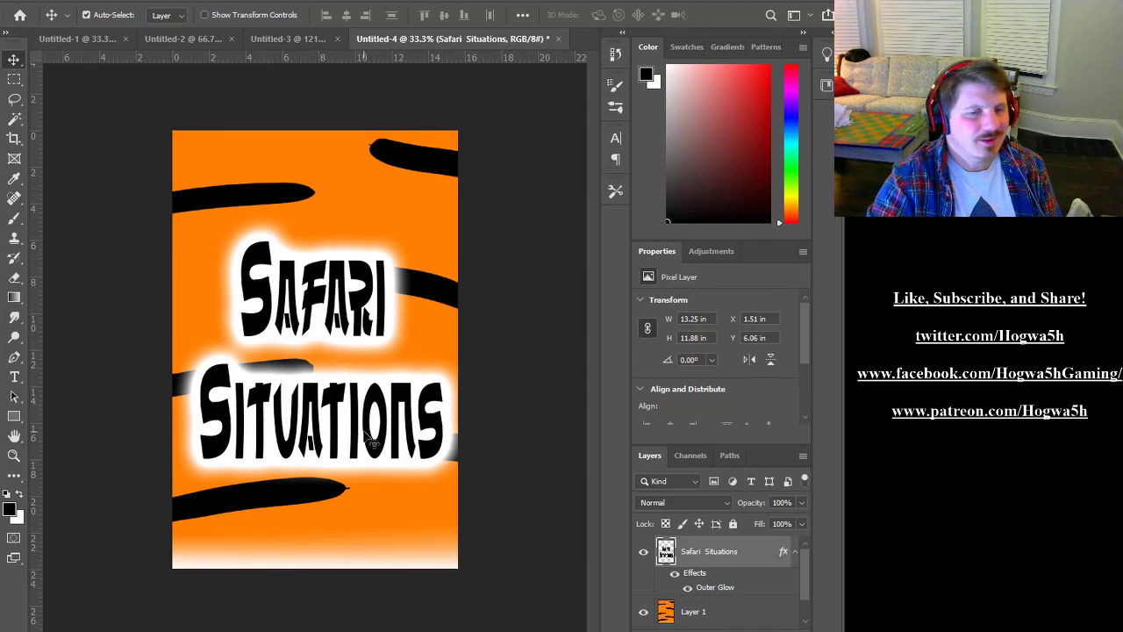
{"action": "key", "text": "ctrl+t"}
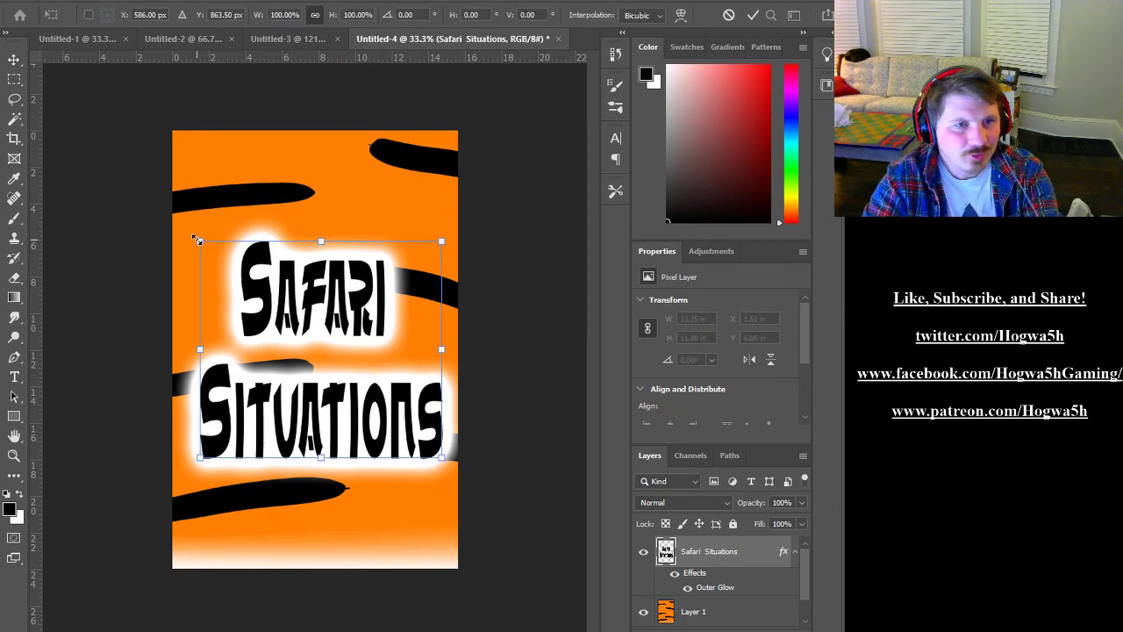
{"action": "mouse_move", "coordinate": [197, 240]}
{"action": "left_mouse_down"}
{"action": "mouse_move", "coordinate": [180, 234]}
{"action": "mouse_move", "coordinate": [230, 244]}
{"action": "mouse_move", "coordinate": [220, 239]}
{"action": "mouse_move", "coordinate": [201, 261]}
{"action": "left_mouse_up"}
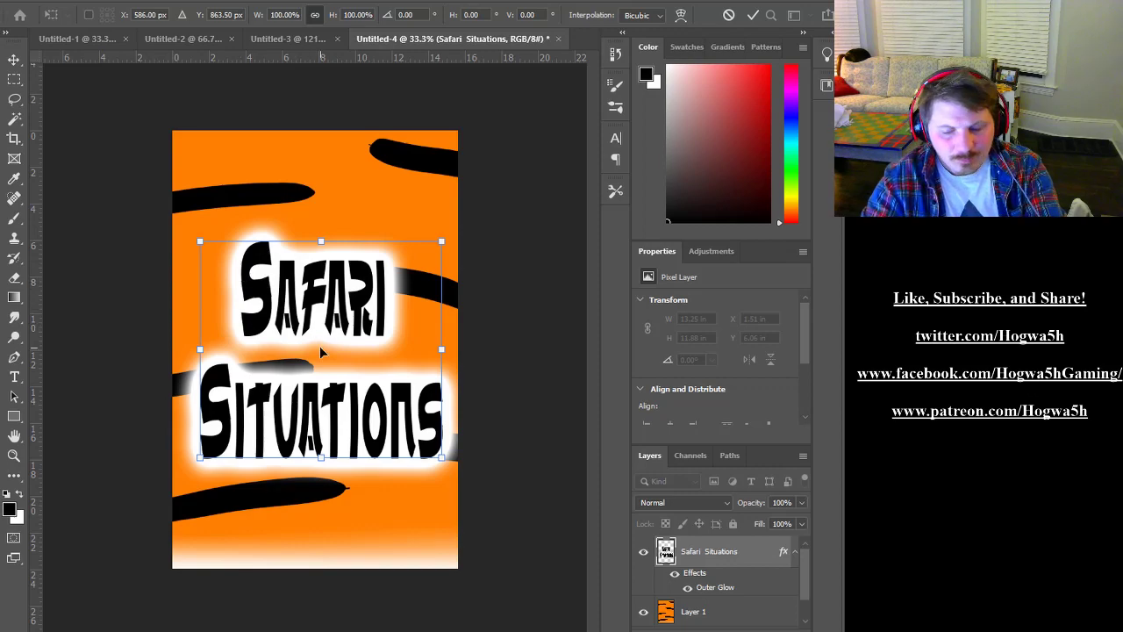
{"action": "key", "text": "Return"}
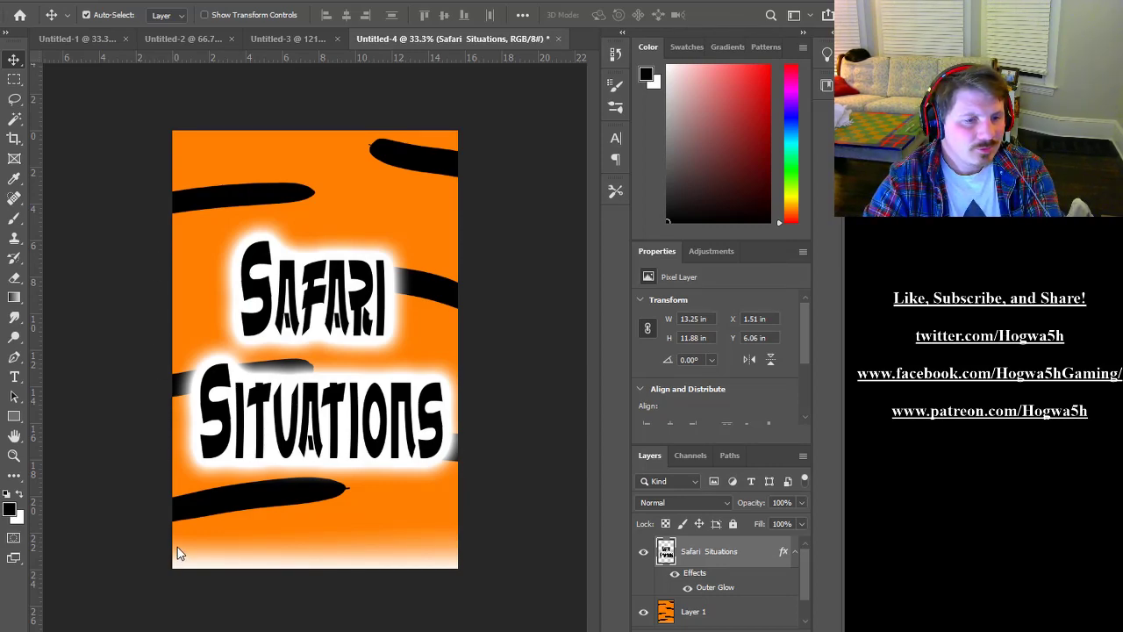
Merge the title into the striped artwork layer and resize it to about 14.24 × 22.15 in, leaving a white border around the card
{"action": "key", "text": "ctrl+e"}
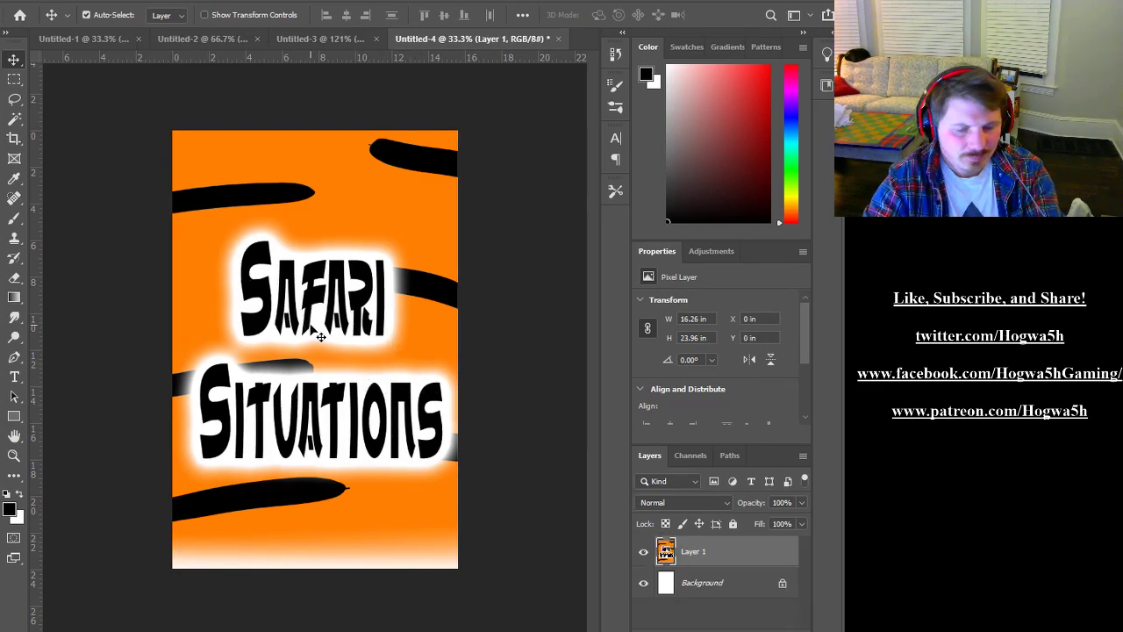
{"action": "key", "text": "ctrl+t"}
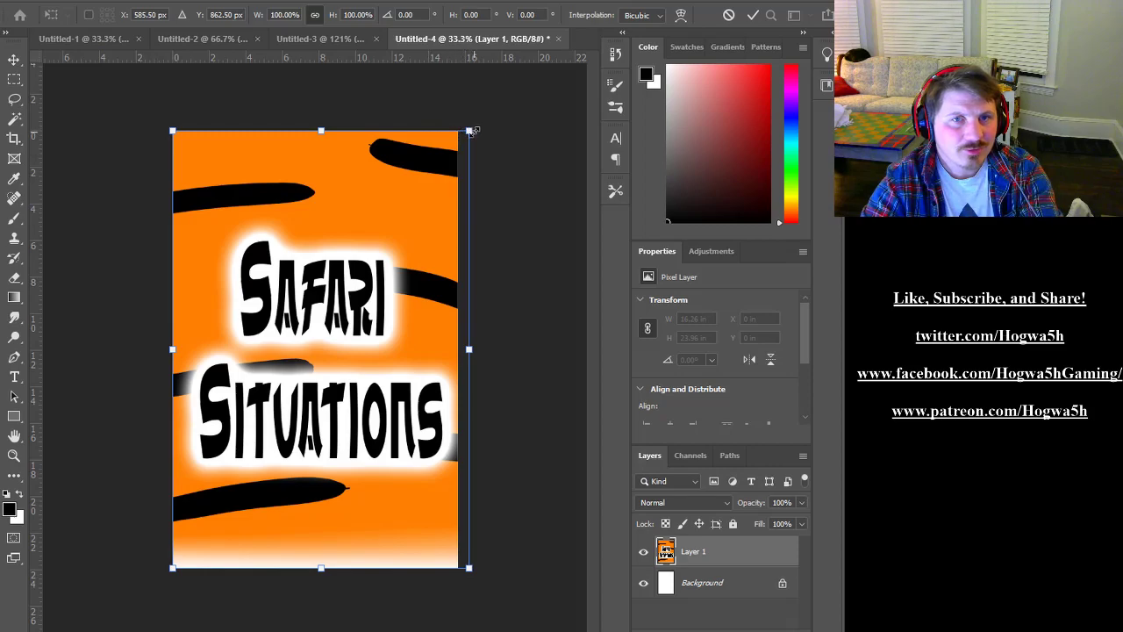
{"action": "left_click_drag", "start_coordinate": [469, 131], "coordinate": [414, 166]}
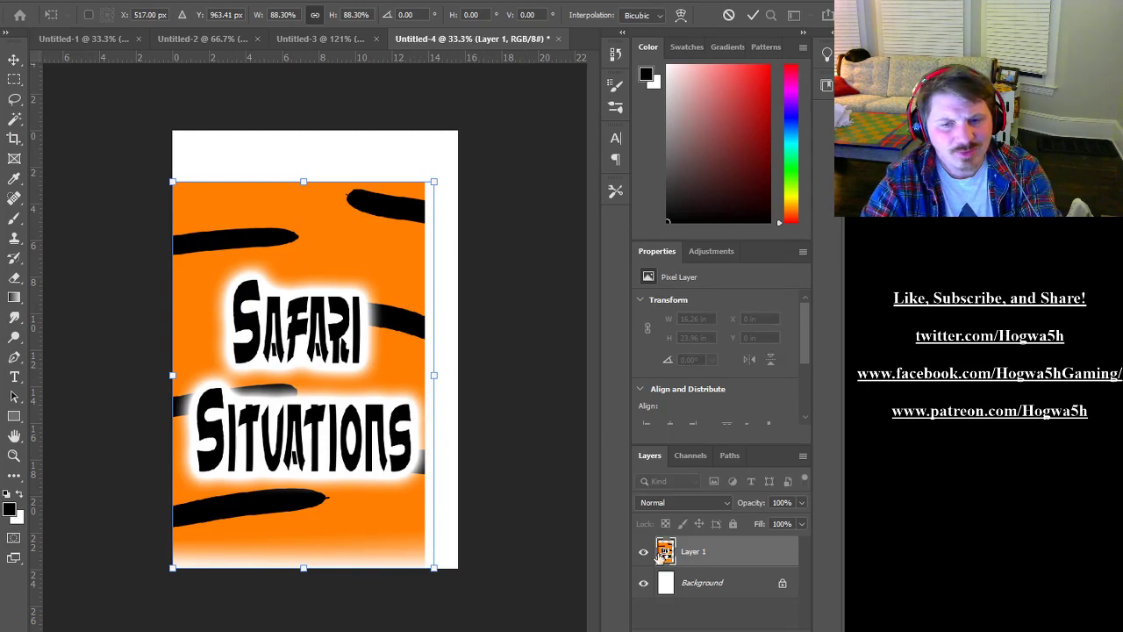
{"action": "left_click_drag", "start_coordinate": [319, 387], "coordinate": [326, 363]}
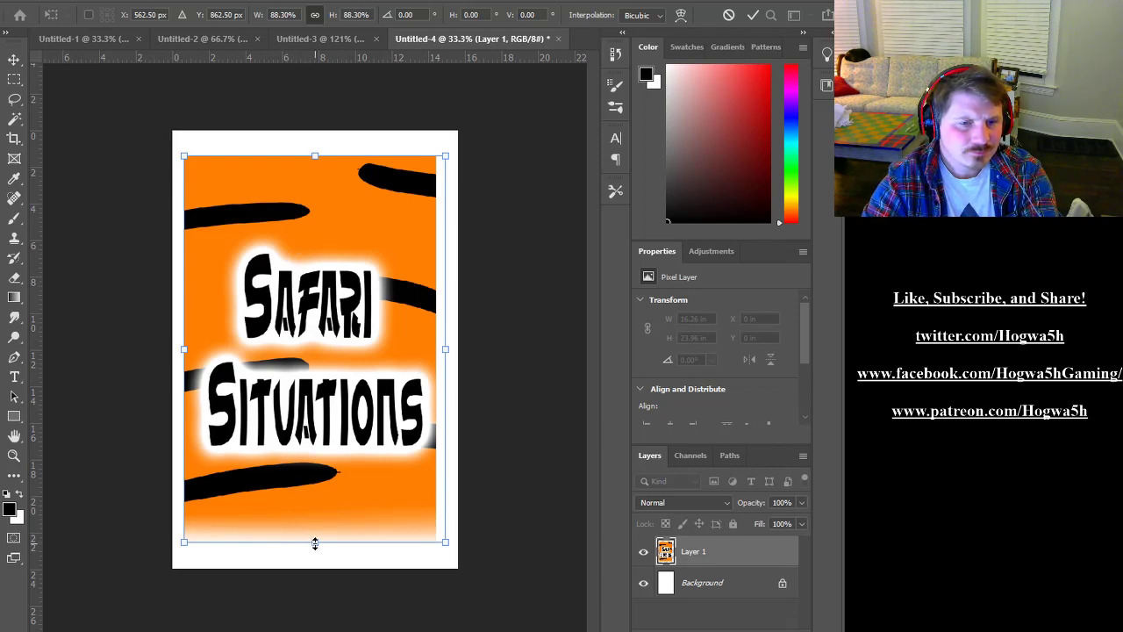
{"action": "left_click_drag", "start_coordinate": [315, 544], "coordinate": [317, 539]}
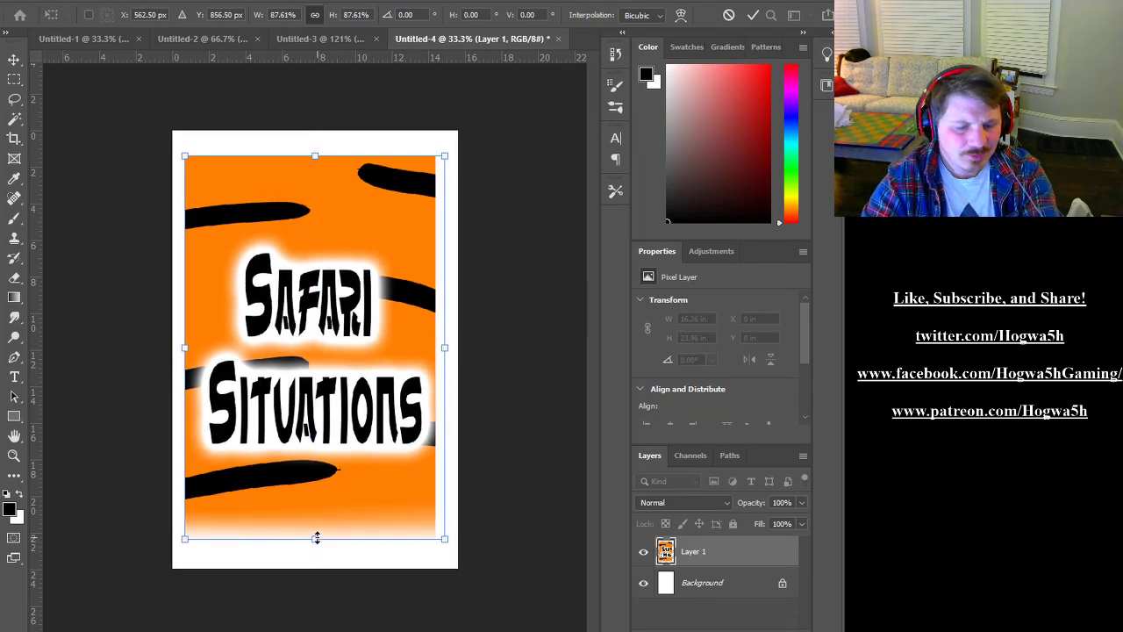
{"action": "left_click_drag", "start_coordinate": [315, 156], "coordinate": [315, 150]}
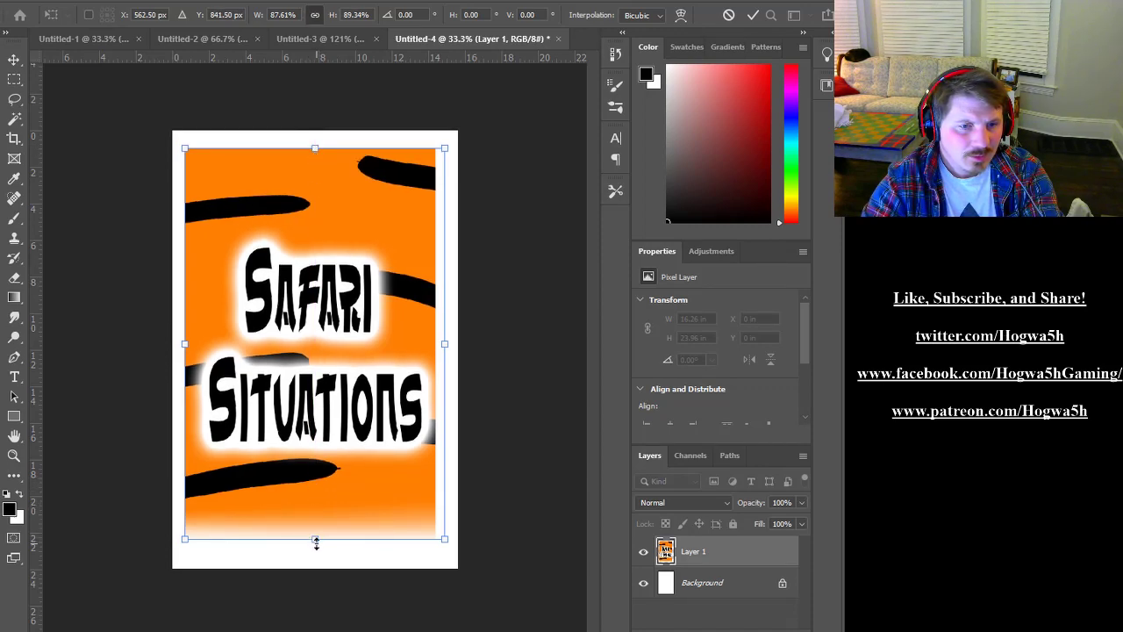
{"action": "left_click_drag", "start_coordinate": [316, 541], "coordinate": [317, 558]}
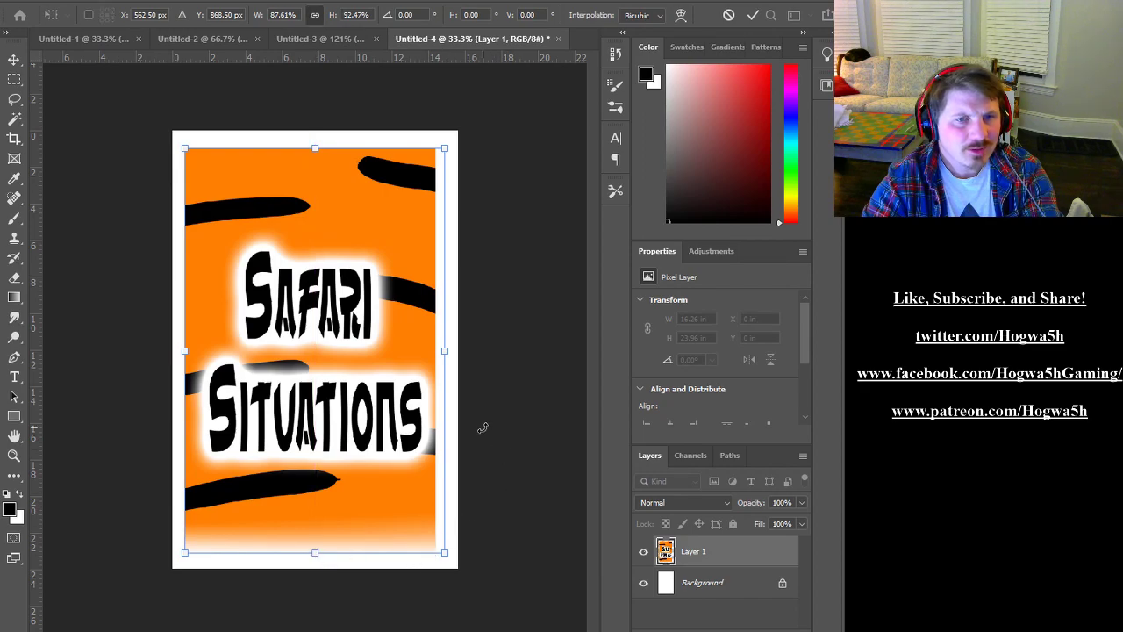
{"action": "key", "text": "Return"}
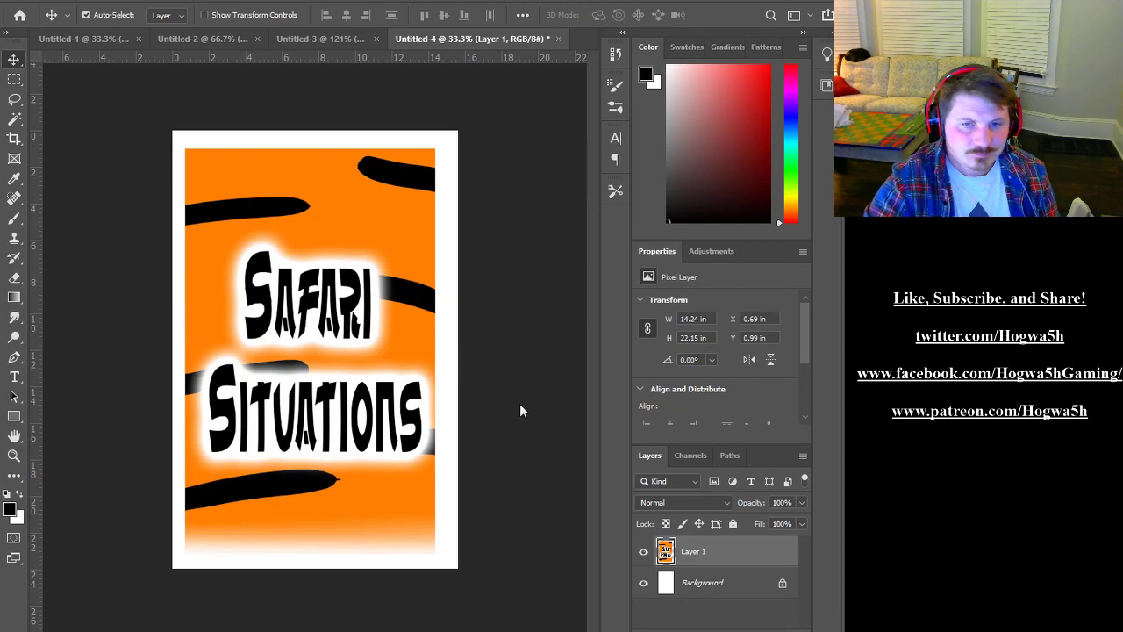
Save the card back and upload its image from the Safari Situations folder to the Jumbo Deck page on The Game Crafter
{"action": "key", "text": "ctrl+s"}
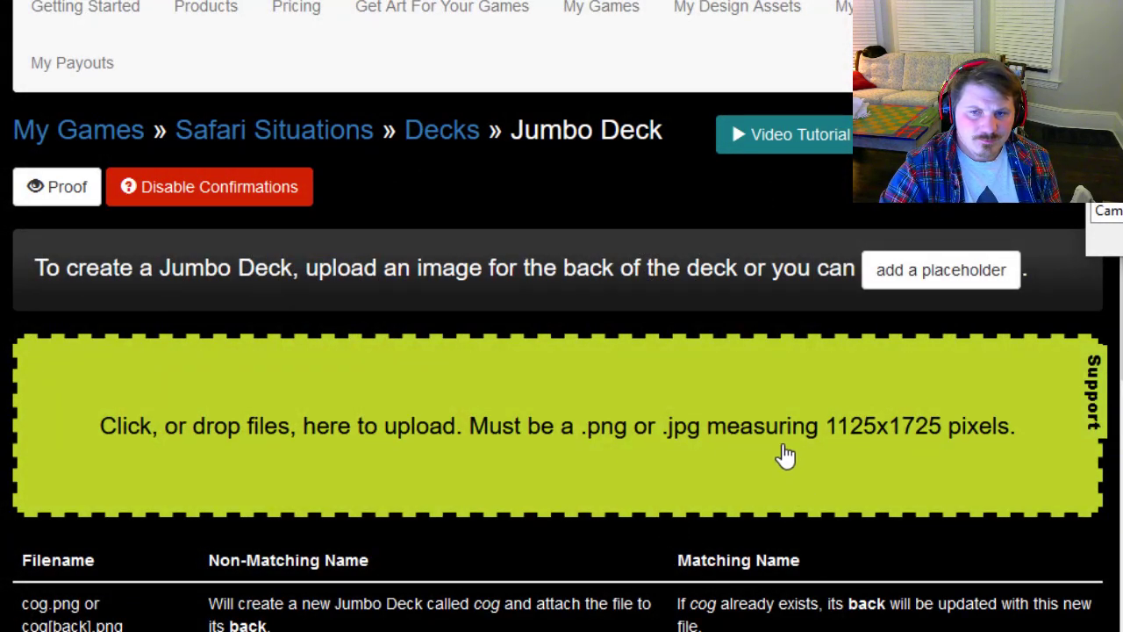
{"action": "key", "text": "alt+Tab"}
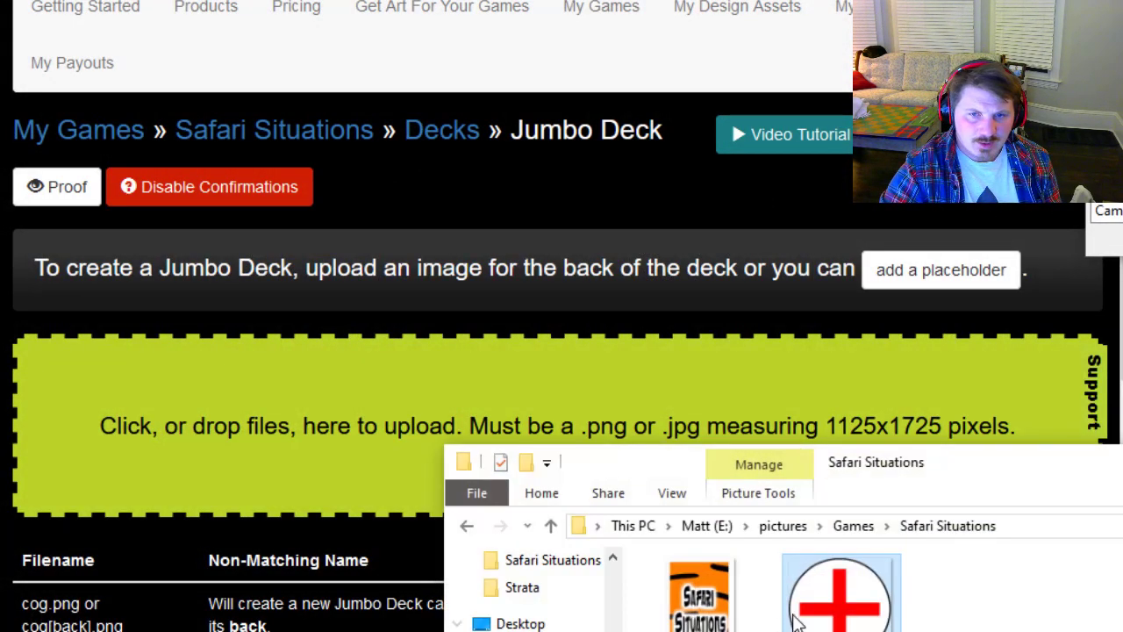
{"action": "left_click_drag", "start_coordinate": [702, 610], "coordinate": [537, 412]}
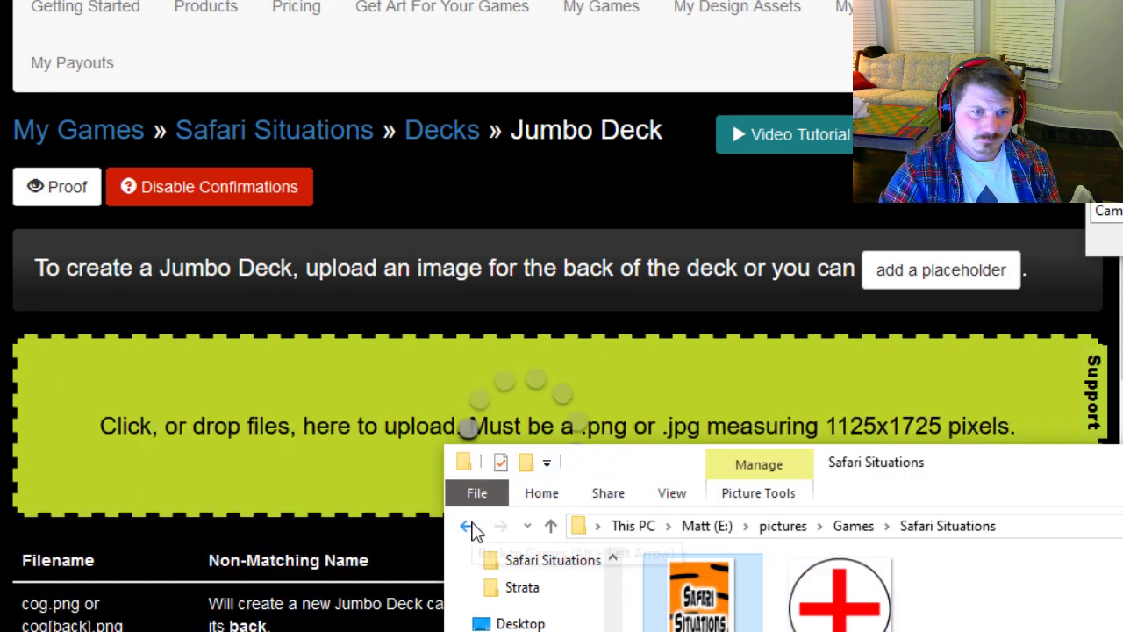
{"action": "key", "text": "alt+Tab"}
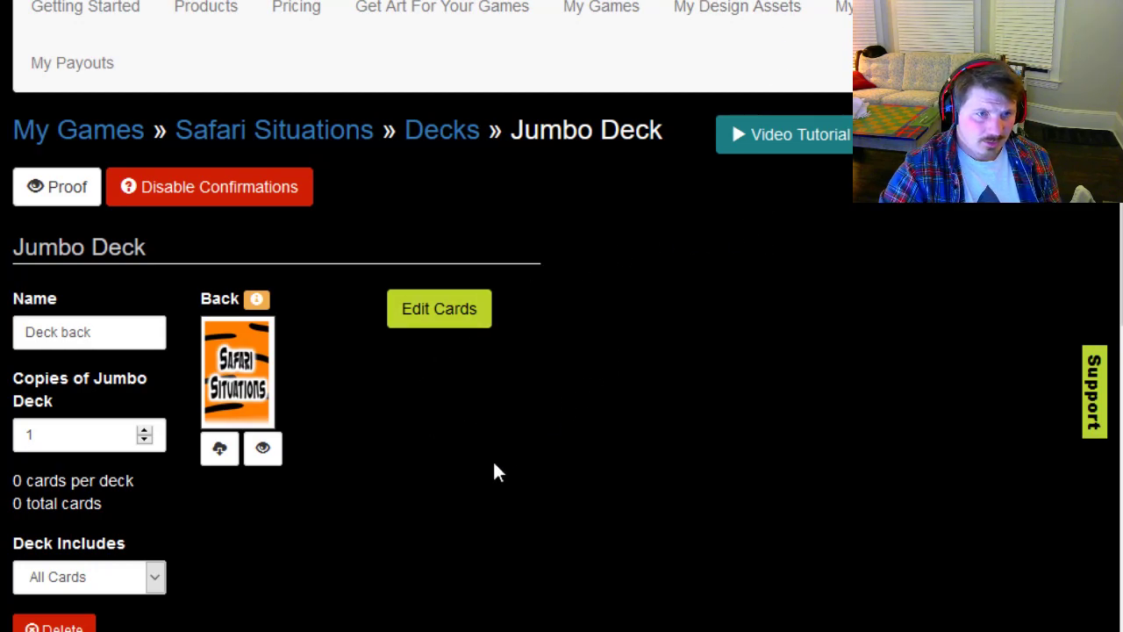
Open the proof of the deck back and examine how the artwork sits against the cut line and safe zone
{"action": "left_click", "coordinate": [264, 452]}
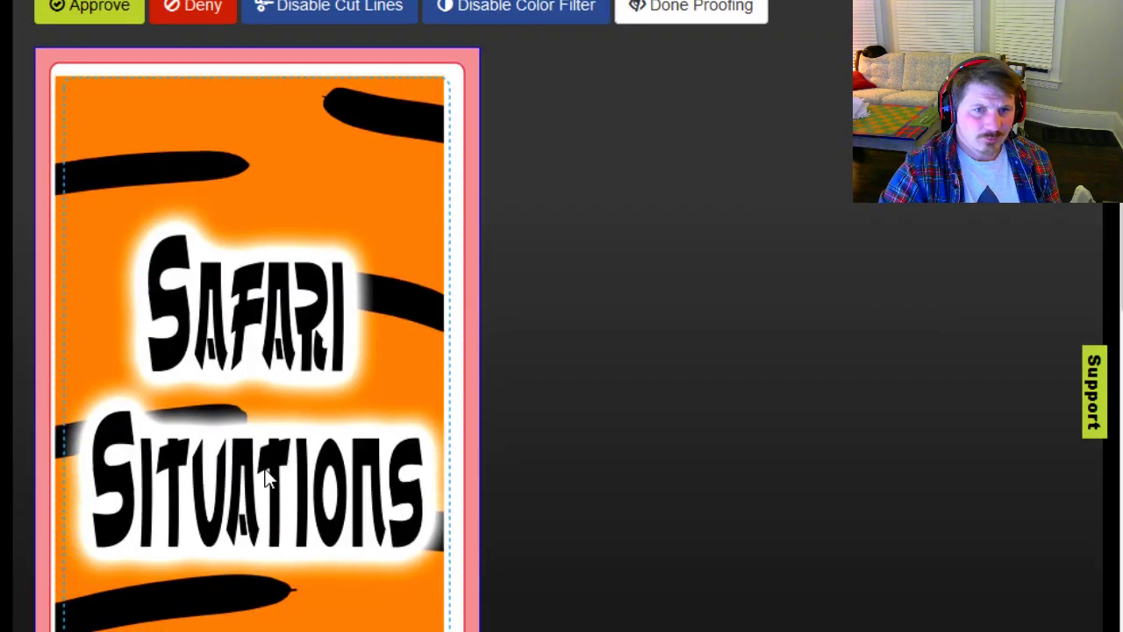
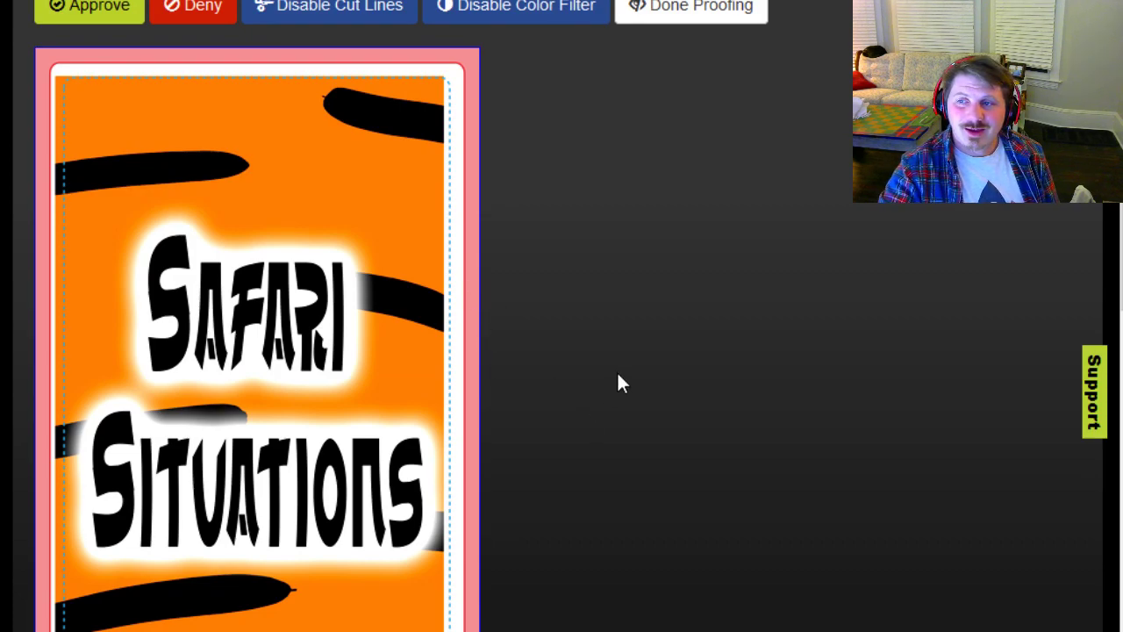
{"action": "scroll", "coordinate": [471, 339], "scroll_direction": "down", "scroll_amount": 7}
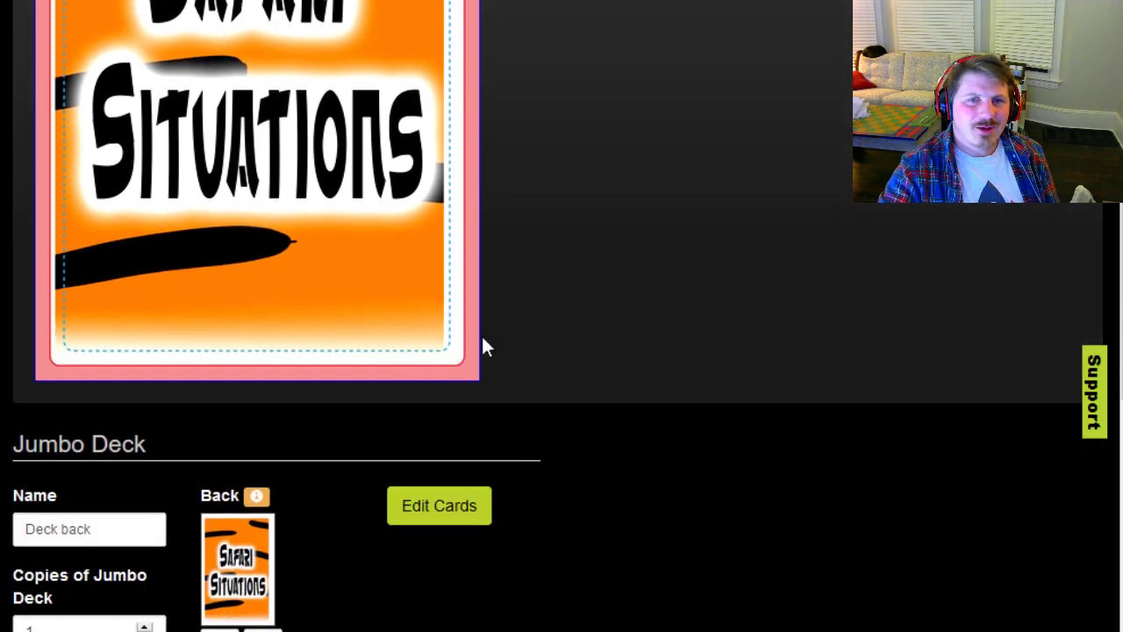
{"action": "scroll", "coordinate": [502, 368], "scroll_direction": "up", "scroll_amount": 7}
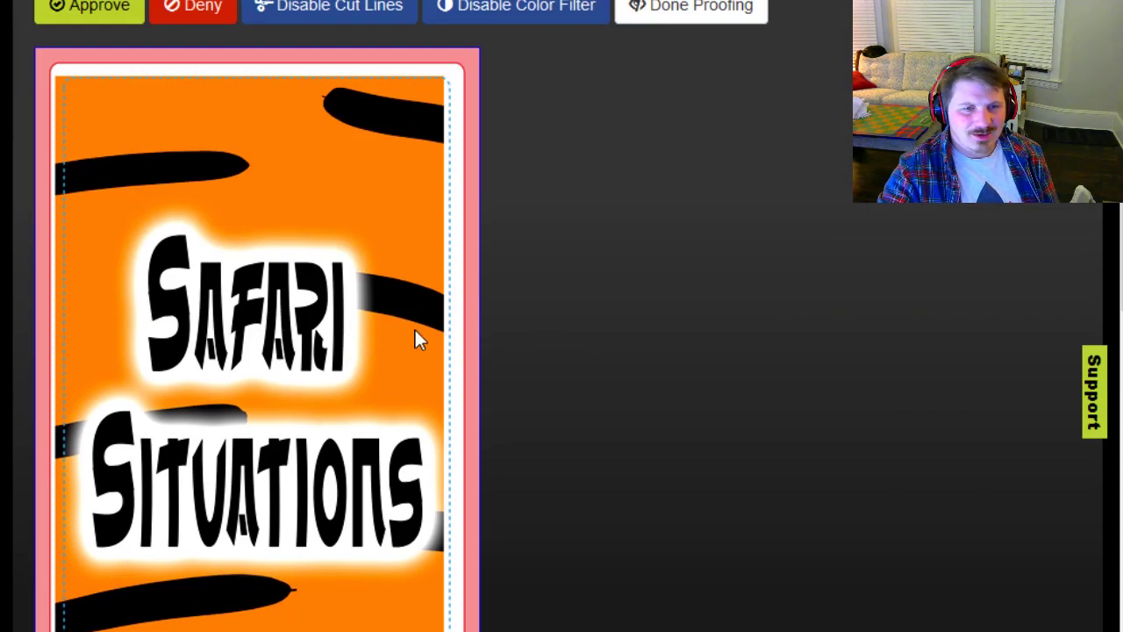
{"action": "scroll", "coordinate": [527, 359], "scroll_direction": "down", "scroll_amount": 1}
{"action": "scroll", "coordinate": [588, 386], "scroll_direction": "down", "scroll_amount": 7}
{"action": "scroll", "coordinate": [592, 389], "scroll_direction": "up", "scroll_amount": 7}
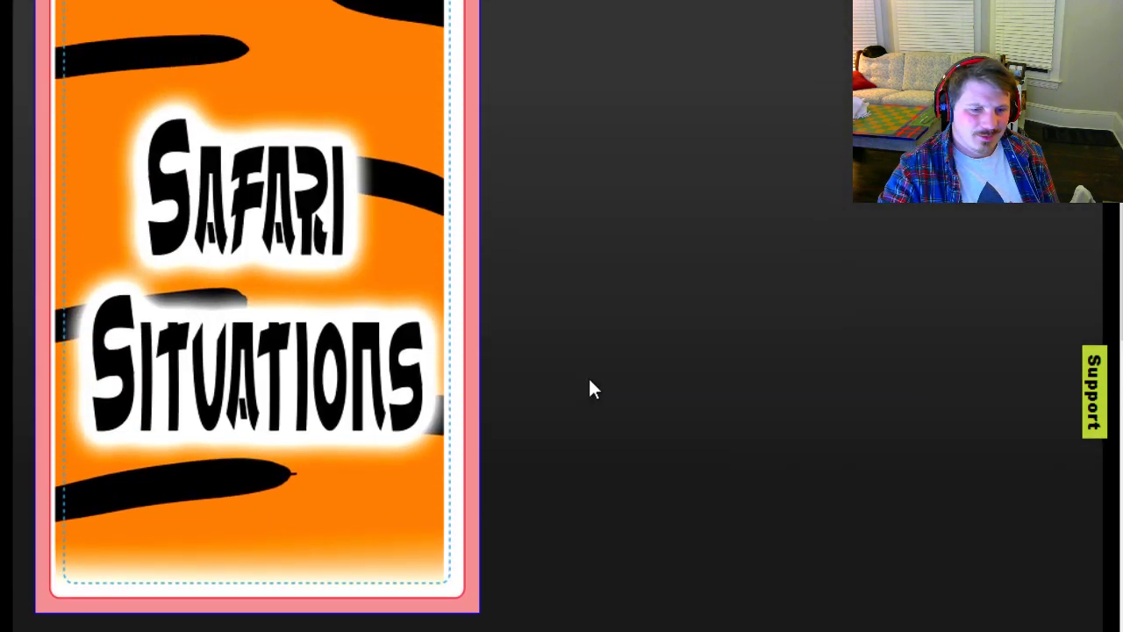
{"action": "scroll", "coordinate": [612, 353], "scroll_direction": "up", "scroll_amount": 3}
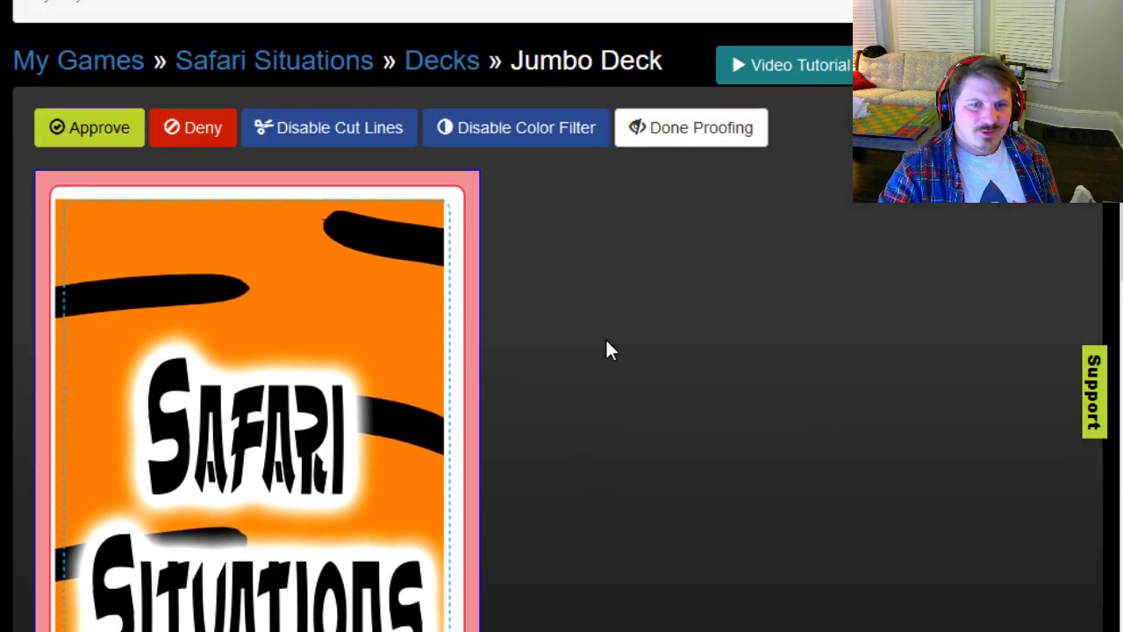
{"action": "scroll", "coordinate": [612, 351], "scroll_direction": "down", "scroll_amount": 4}
{"action": "scroll", "coordinate": [611, 351], "scroll_direction": "up", "scroll_amount": 5}
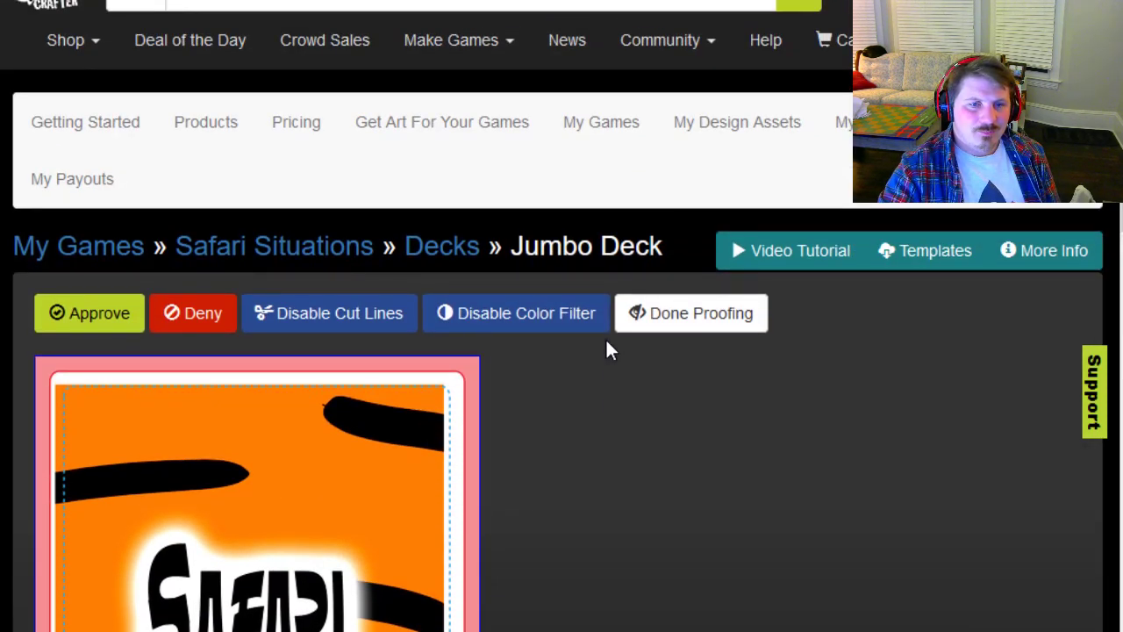
{"action": "scroll", "coordinate": [547, 403], "scroll_direction": "down", "scroll_amount": 12}
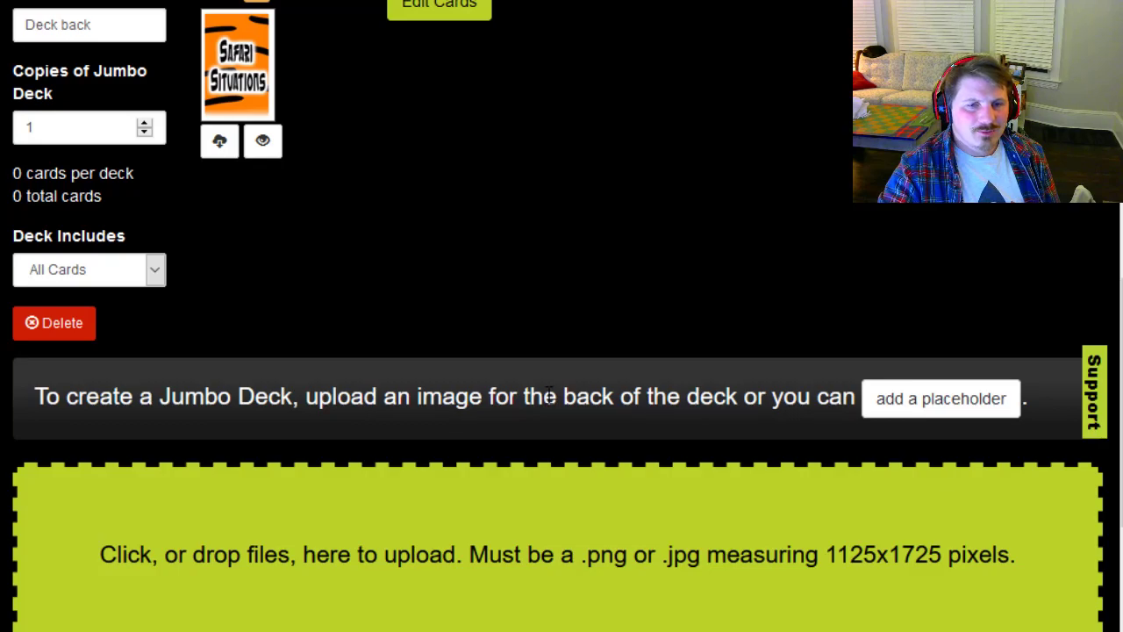
{"action": "scroll", "coordinate": [402, 343], "scroll_direction": "up", "scroll_amount": 6}
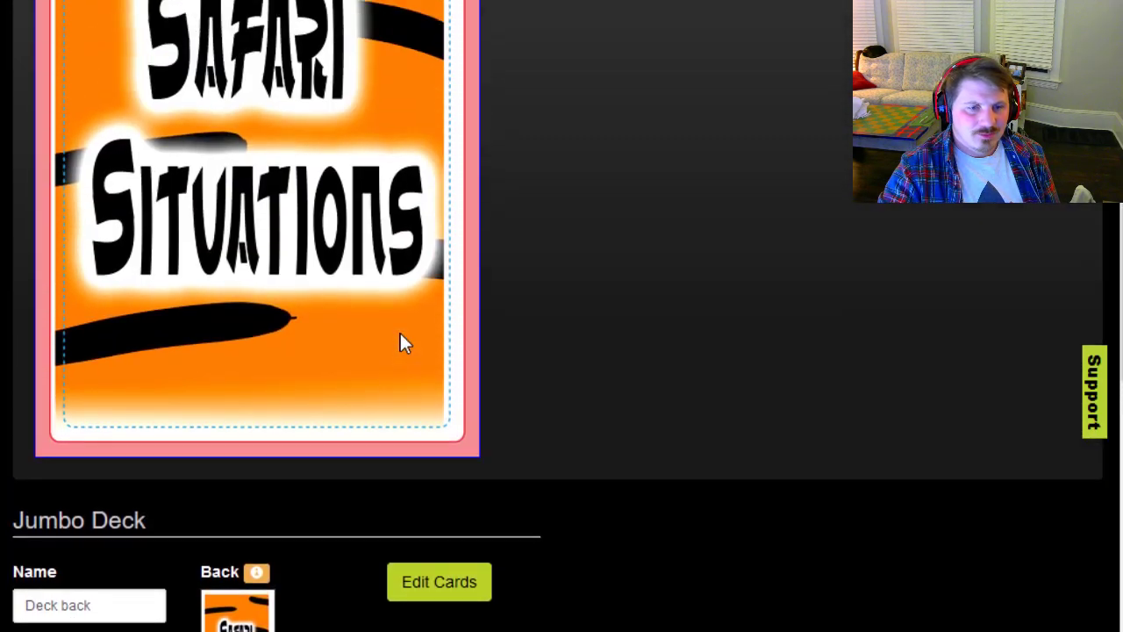
Download the Photoshop template jumbo-card.psd for the Jumbo Deck
{"action": "scroll", "coordinate": [601, 376], "scroll_direction": "down", "scroll_amount": 10}
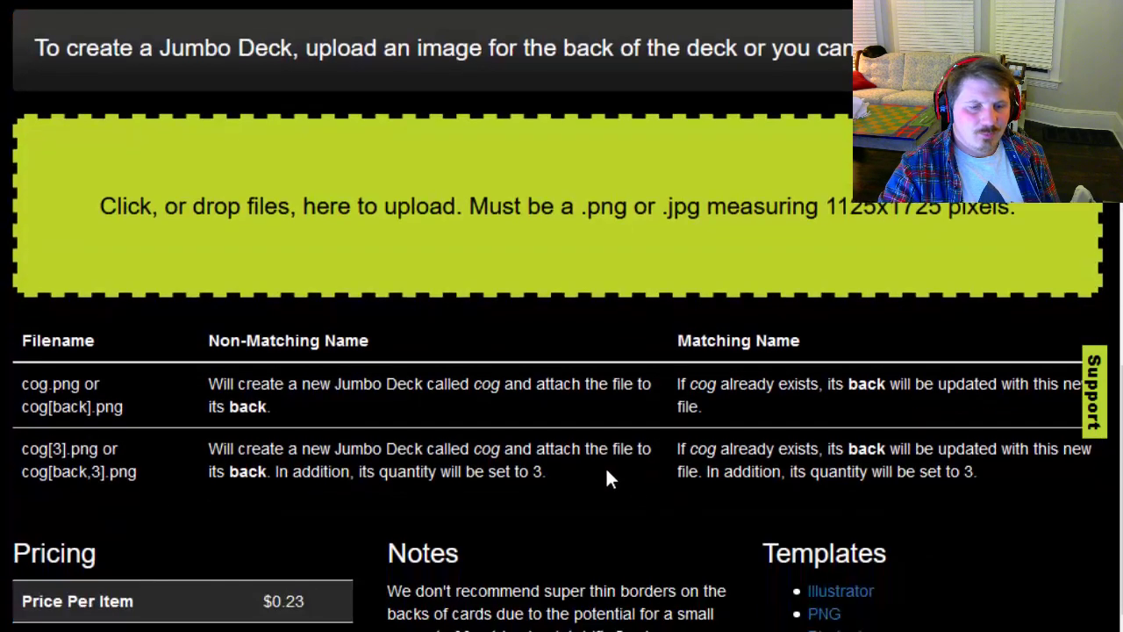
{"action": "scroll", "coordinate": [610, 478], "scroll_direction": "down", "scroll_amount": 4}
{"action": "scroll", "coordinate": [607, 474], "scroll_direction": "up", "scroll_amount": 5}
{"action": "scroll", "coordinate": [752, 509], "scroll_direction": "down", "scroll_amount": 4}
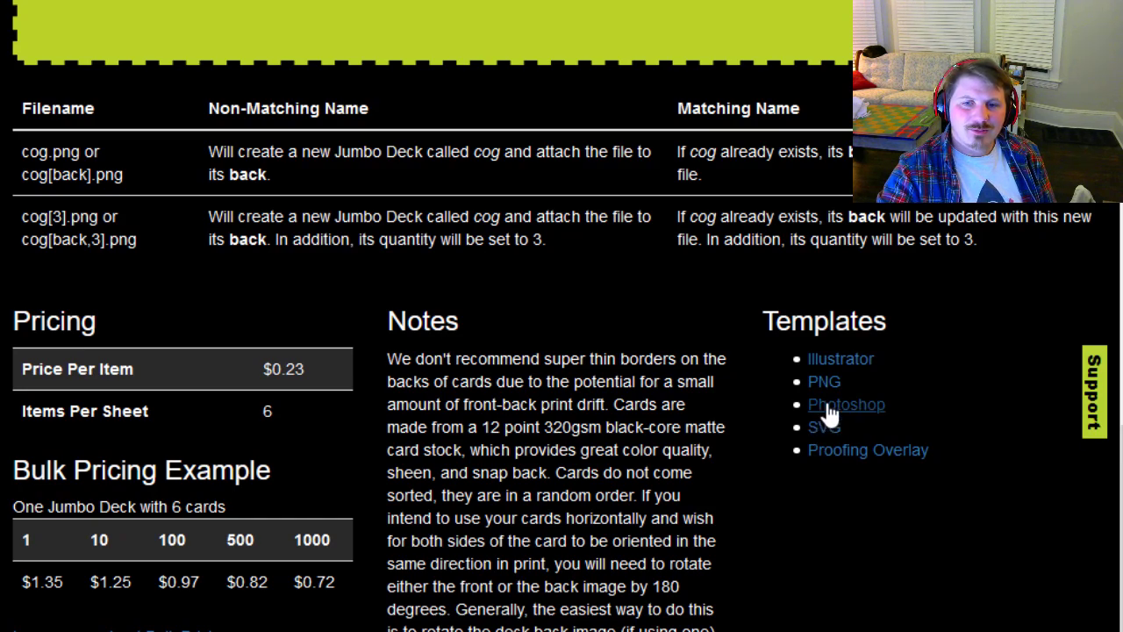
{"action": "left_click", "coordinate": [829, 411]}
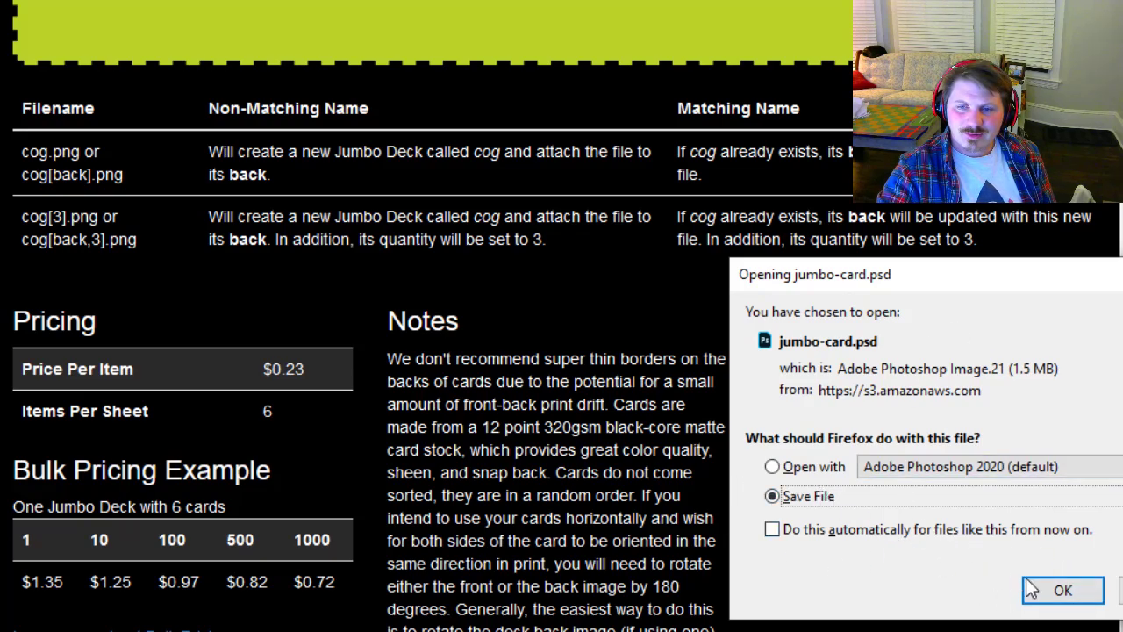
{"action": "left_click", "coordinate": [1035, 590]}
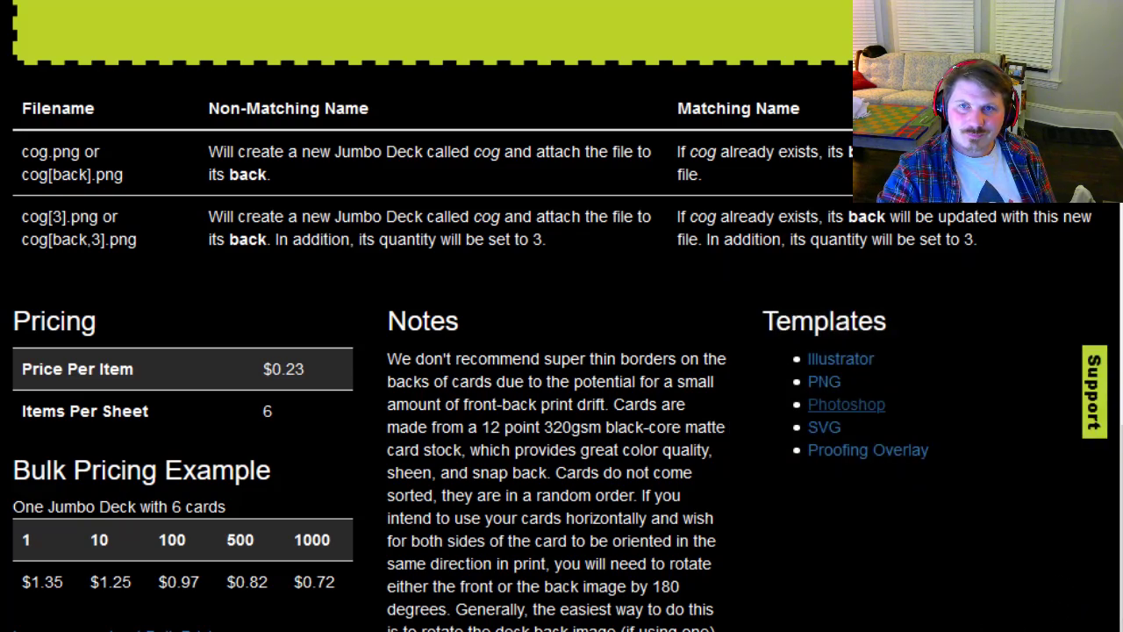
Open the downloaded jumbo card template from the Downloads folder in Photoshop
{"action": "key", "text": "alt+Tab"}
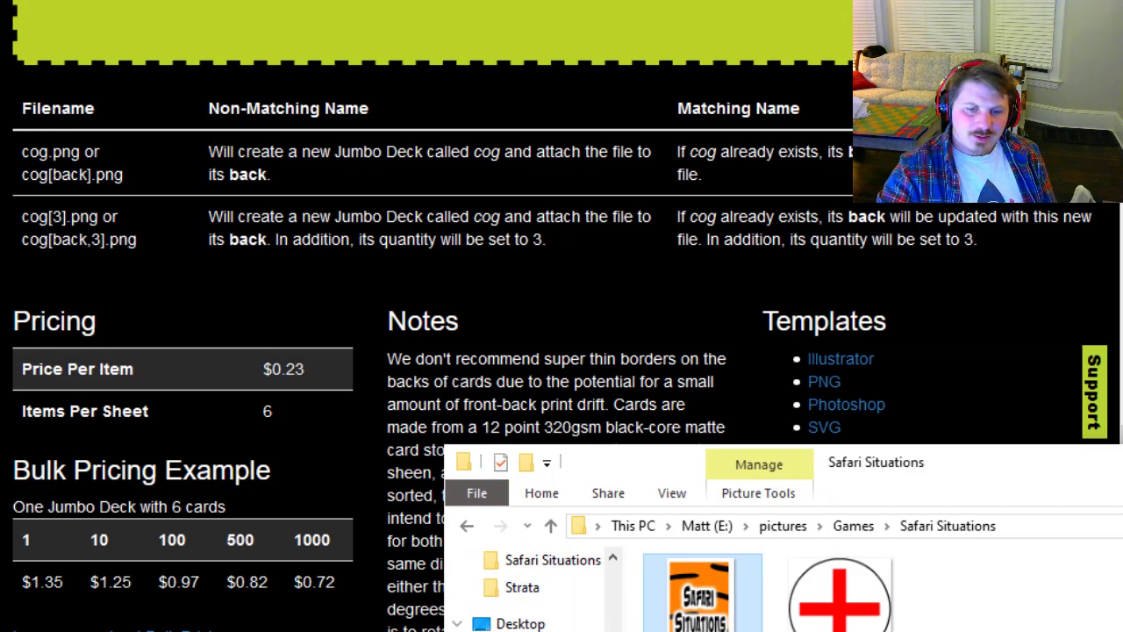
{"action": "scroll", "coordinate": [535, 588], "scroll_direction": "up", "scroll_amount": 10}
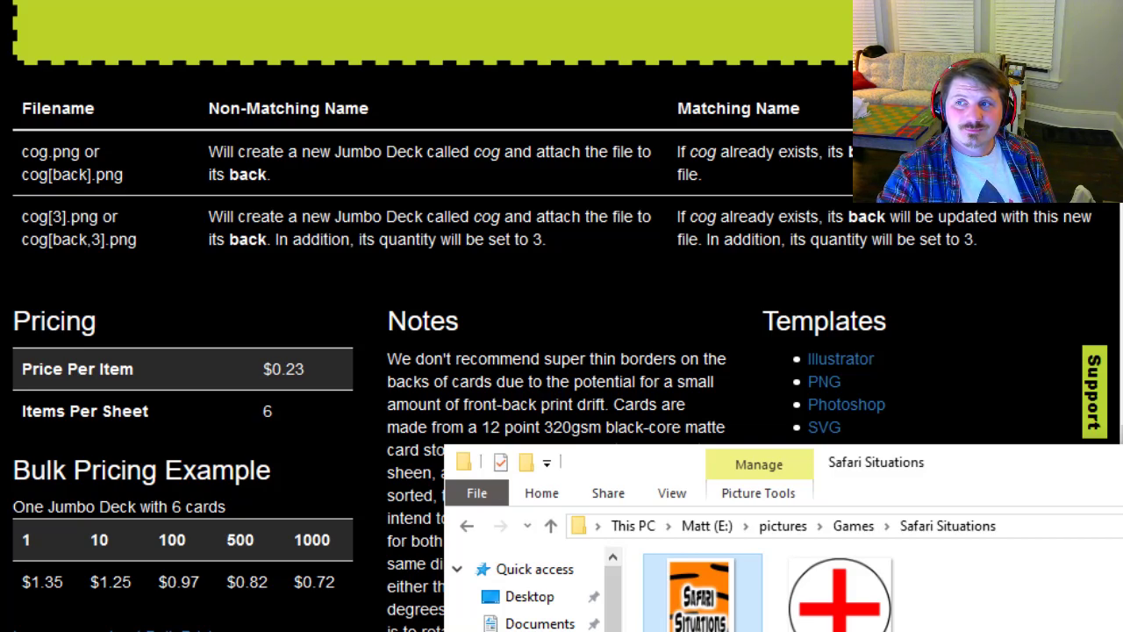
{"action": "left_click", "coordinate": [538, 631]}
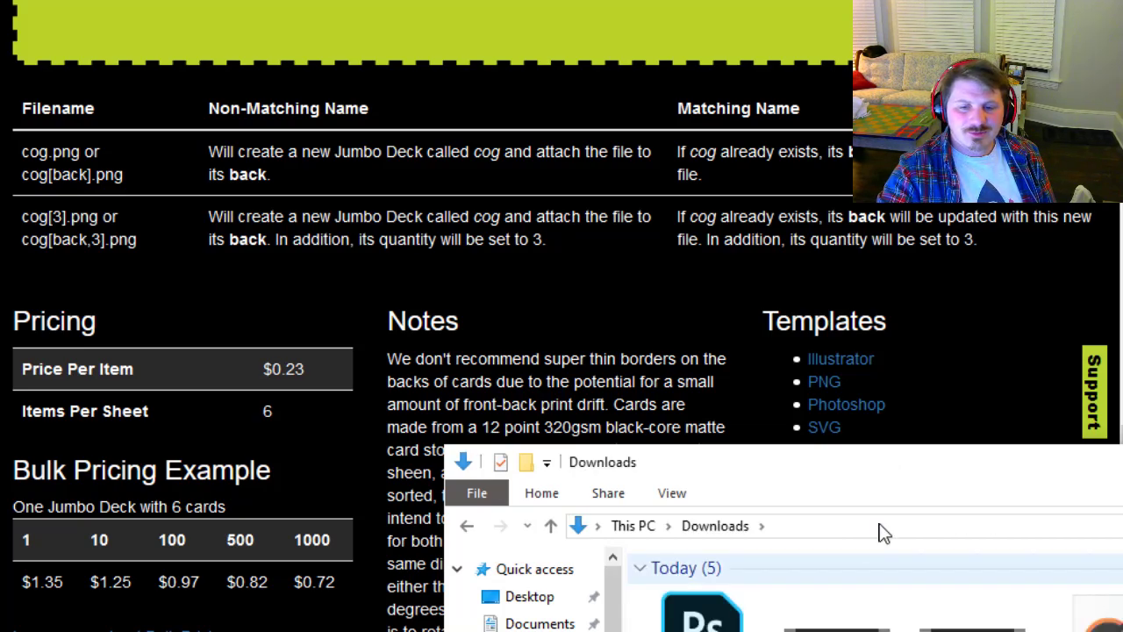
{"action": "double_click", "coordinate": [702, 628]}
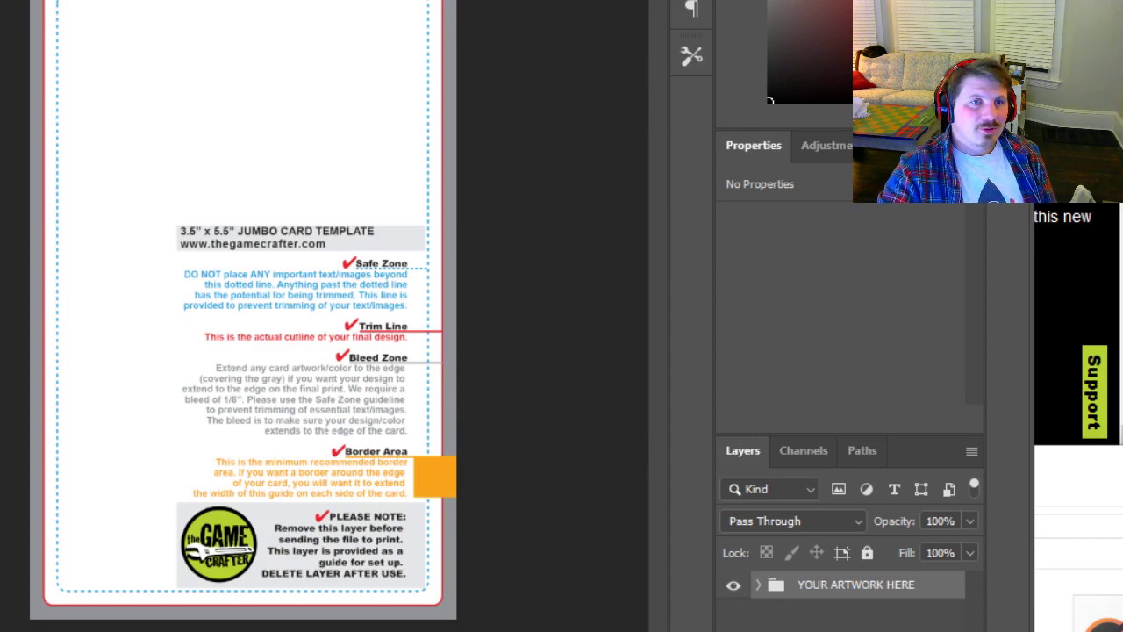
Copy the Untitled-4 artwork layer into the jumbo card template at about X 0.17 in, Y 0.18 in, closing Untitled-4 without saving
{"action": "key", "text": "ctrl+v"}
{"action": "left_click_drag", "start_coordinate": [230, 2], "coordinate": [55, 209]}
{"action": "left_click_drag", "start_coordinate": [107, 472], "coordinate": [209, 210]}
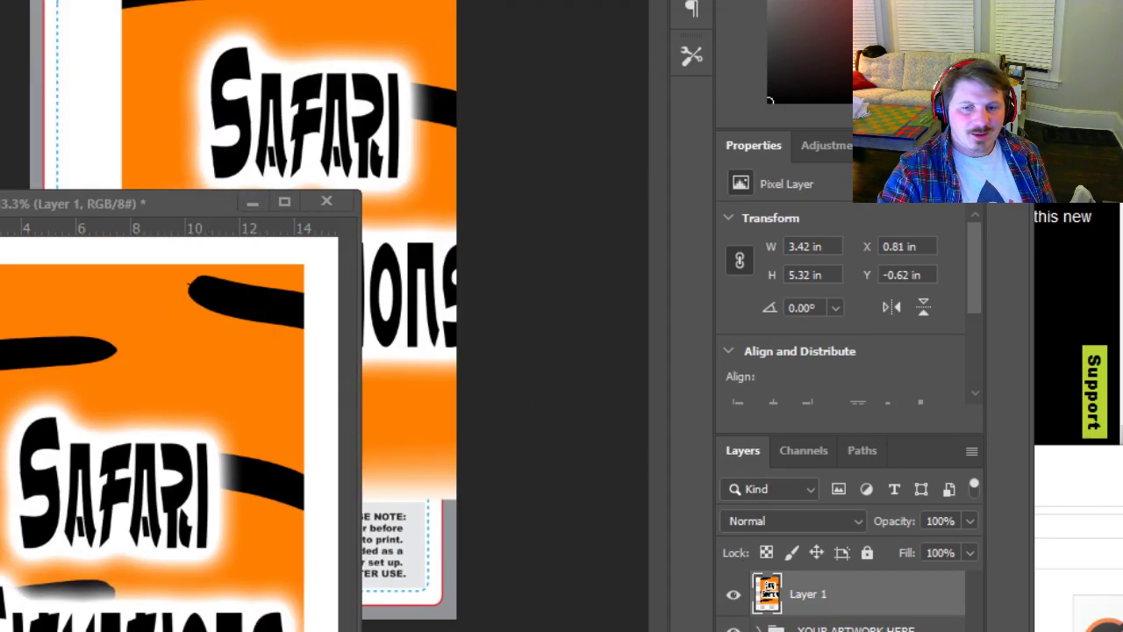
{"action": "left_click", "coordinate": [326, 202]}
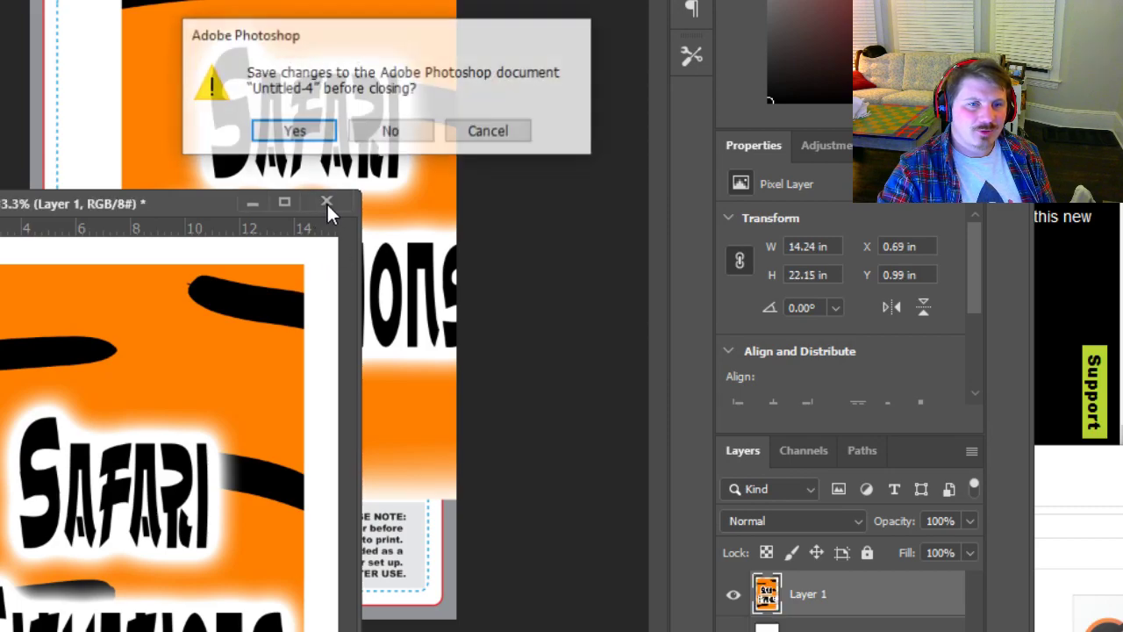
{"action": "left_click", "coordinate": [386, 130]}
{"action": "left_click_drag", "start_coordinate": [307, 83], "coordinate": [294, 181]}
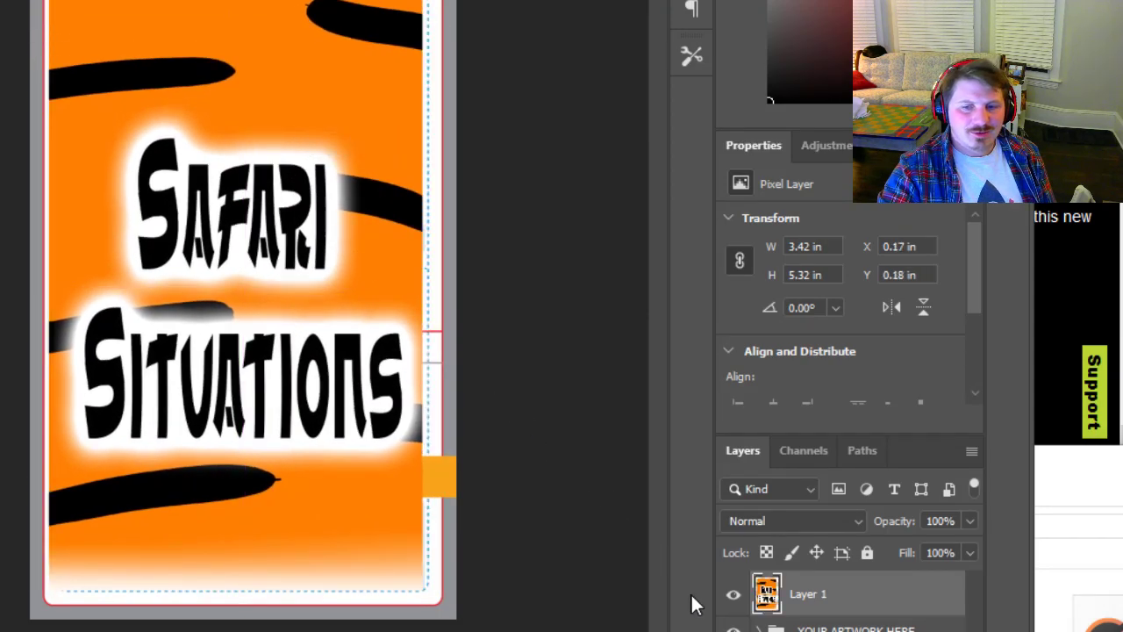
Move Layer 1 into the YOUR ARTWORK HERE group, directly beneath its first <Group>
{"action": "left_click", "coordinate": [734, 629]}
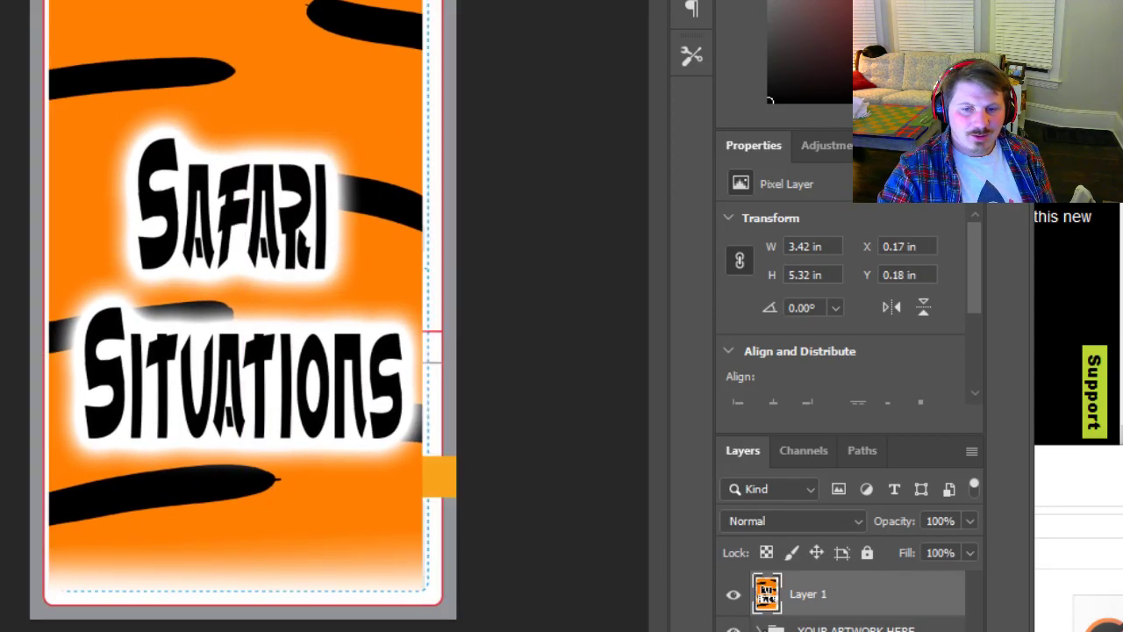
{"action": "left_click", "coordinate": [856, 629]}
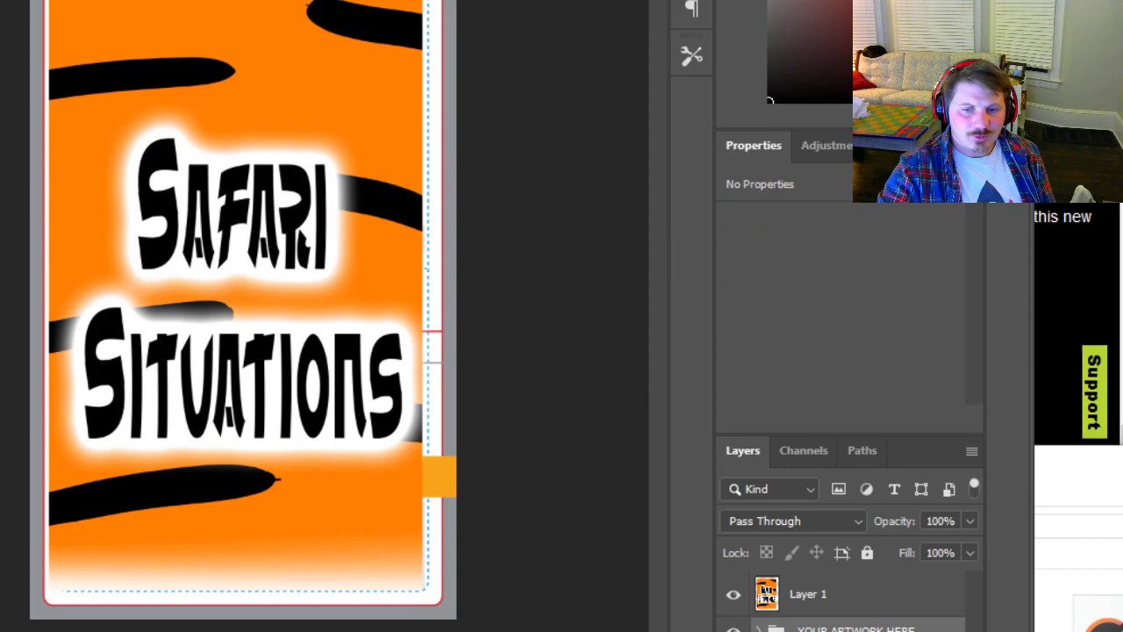
{"action": "scroll", "coordinate": [980, 615], "scroll_direction": "down", "scroll_amount": 1}
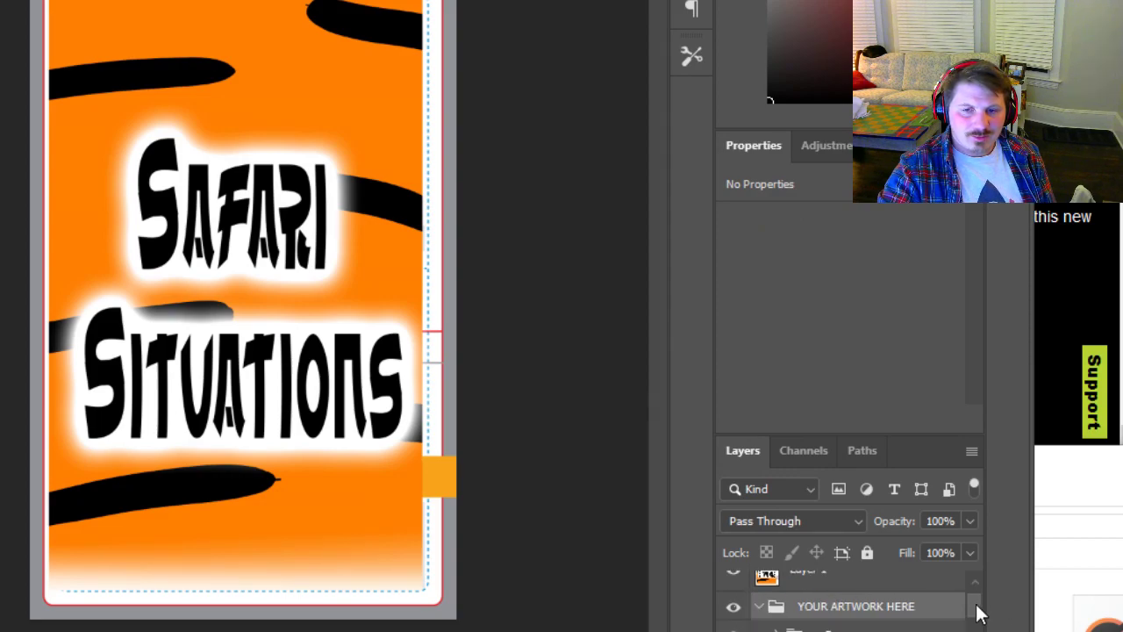
{"action": "scroll", "coordinate": [977, 609], "scroll_direction": "up", "scroll_amount": 1}
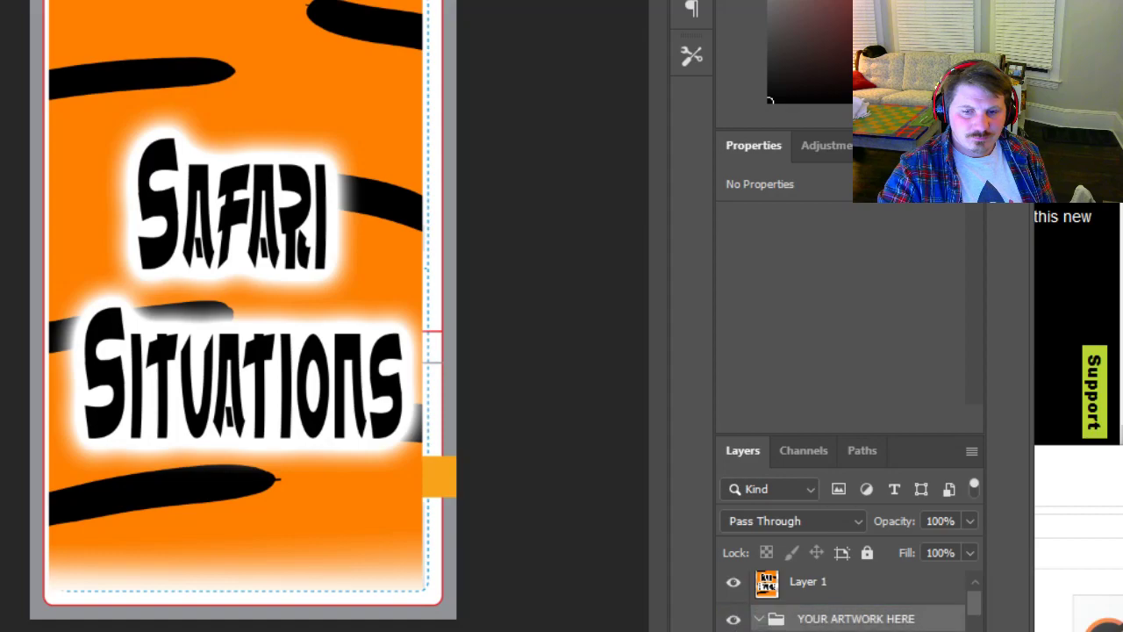
{"action": "left_click_drag", "start_coordinate": [809, 582], "coordinate": [816, 631]}
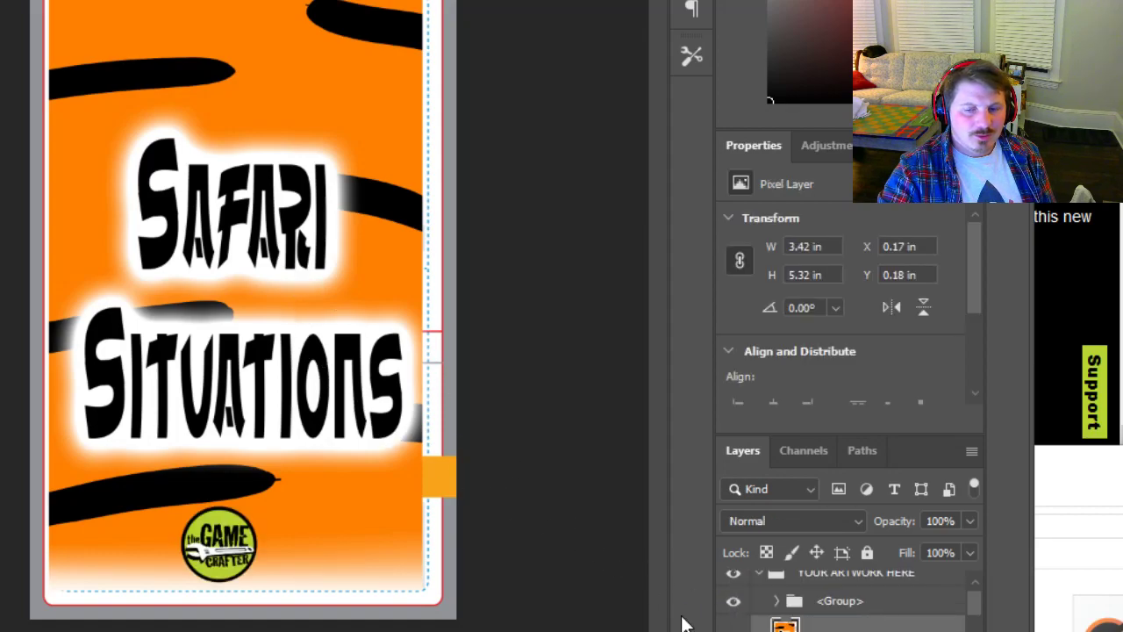
Lower Layer 1 within the artwork group so it sits beneath the PLEASE NOTE text and the red check mark layers
{"action": "scroll", "coordinate": [978, 620], "scroll_direction": "down", "scroll_amount": 2}
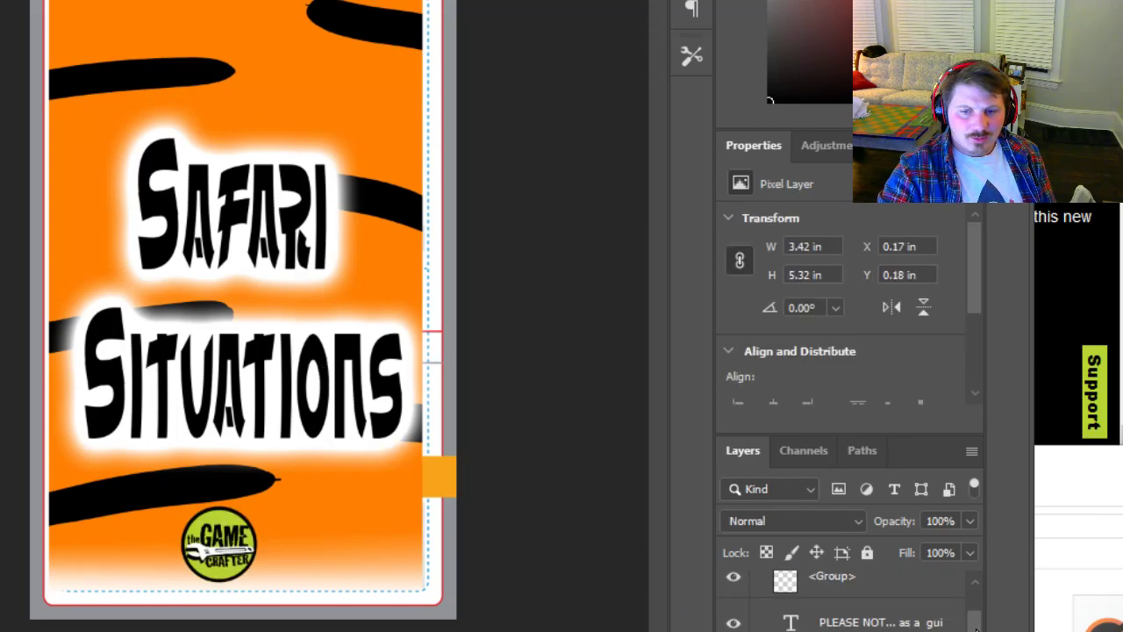
{"action": "scroll", "coordinate": [976, 625], "scroll_direction": "up", "scroll_amount": 2}
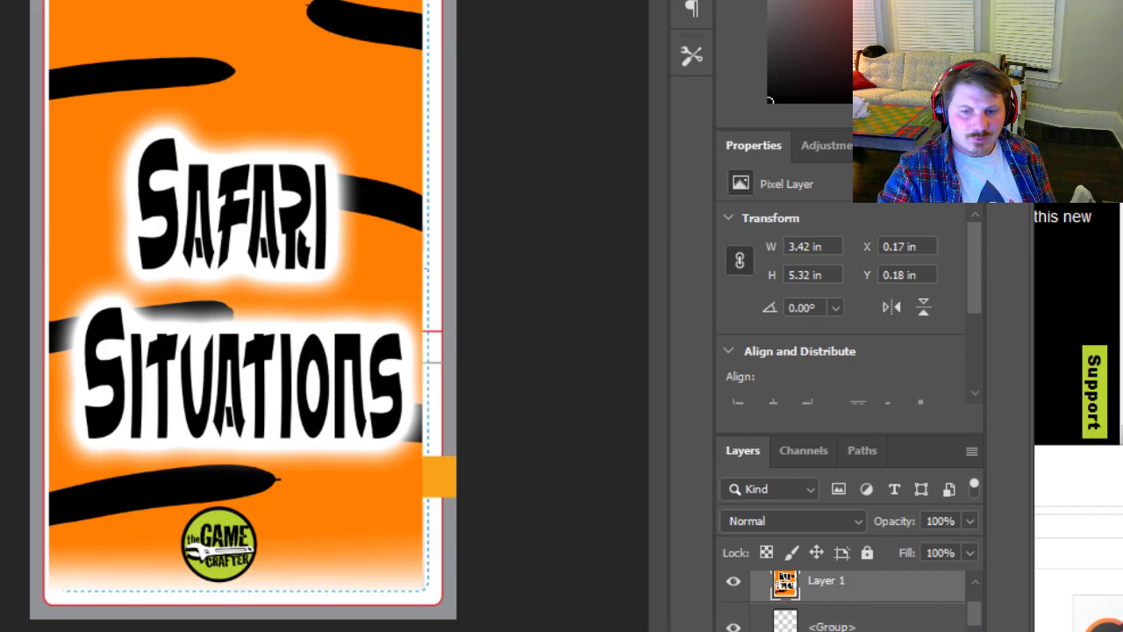
{"action": "scroll", "coordinate": [963, 615], "scroll_direction": "down", "scroll_amount": 2}
{"action": "scroll", "coordinate": [963, 614], "scroll_direction": "up", "scroll_amount": 1}
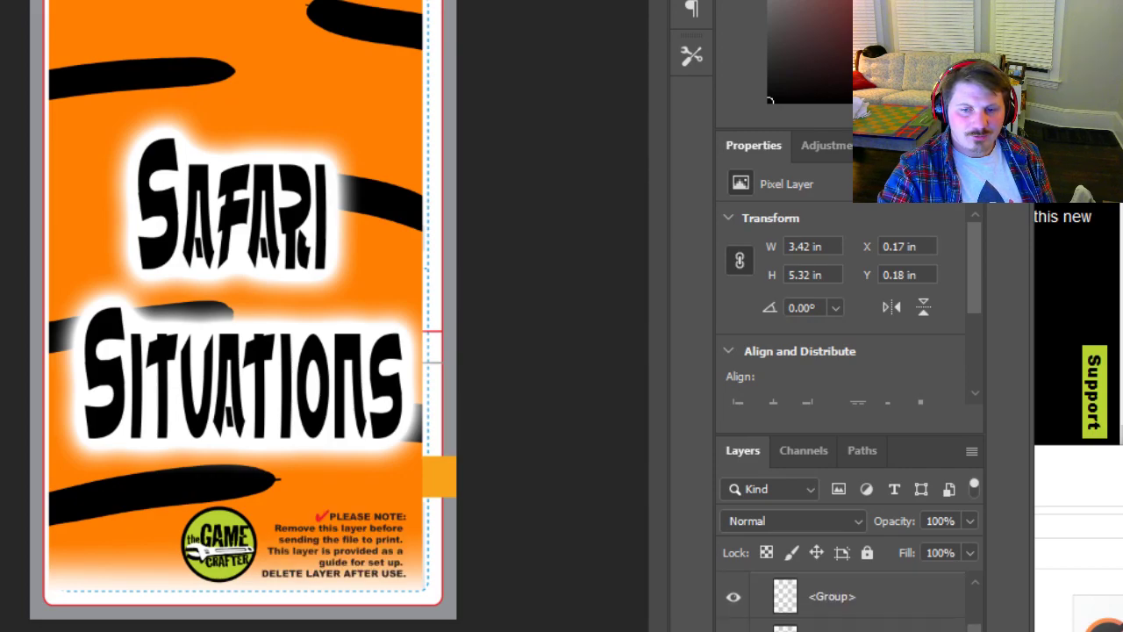
{"action": "scroll", "coordinate": [924, 623], "scroll_direction": "up", "scroll_amount": 1}
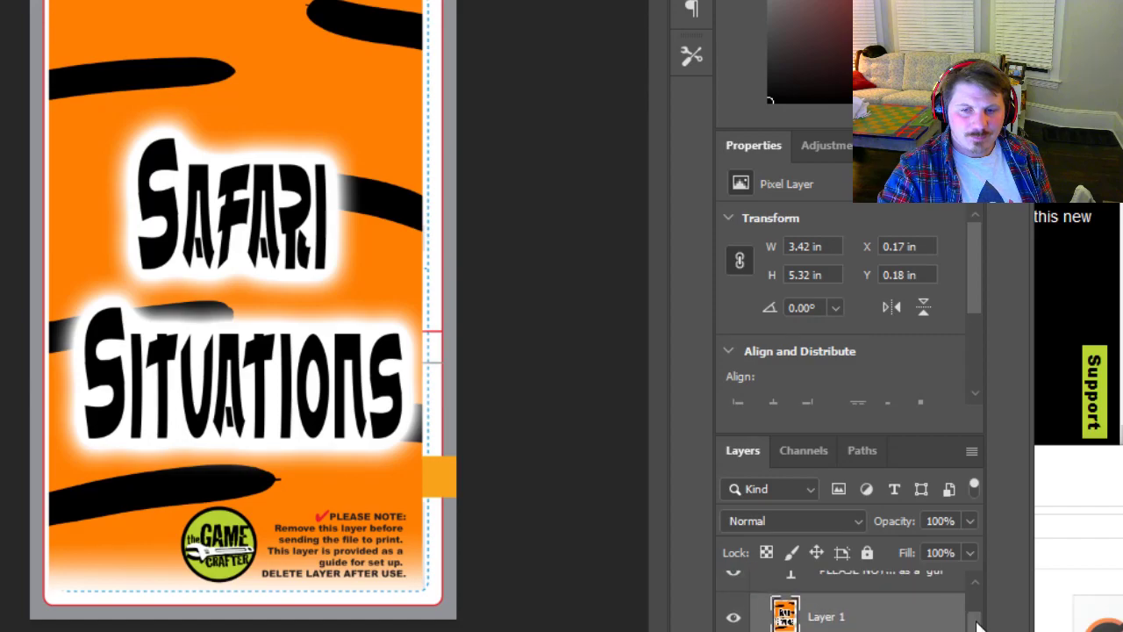
{"action": "left_click_drag", "start_coordinate": [902, 622], "coordinate": [902, 631]}
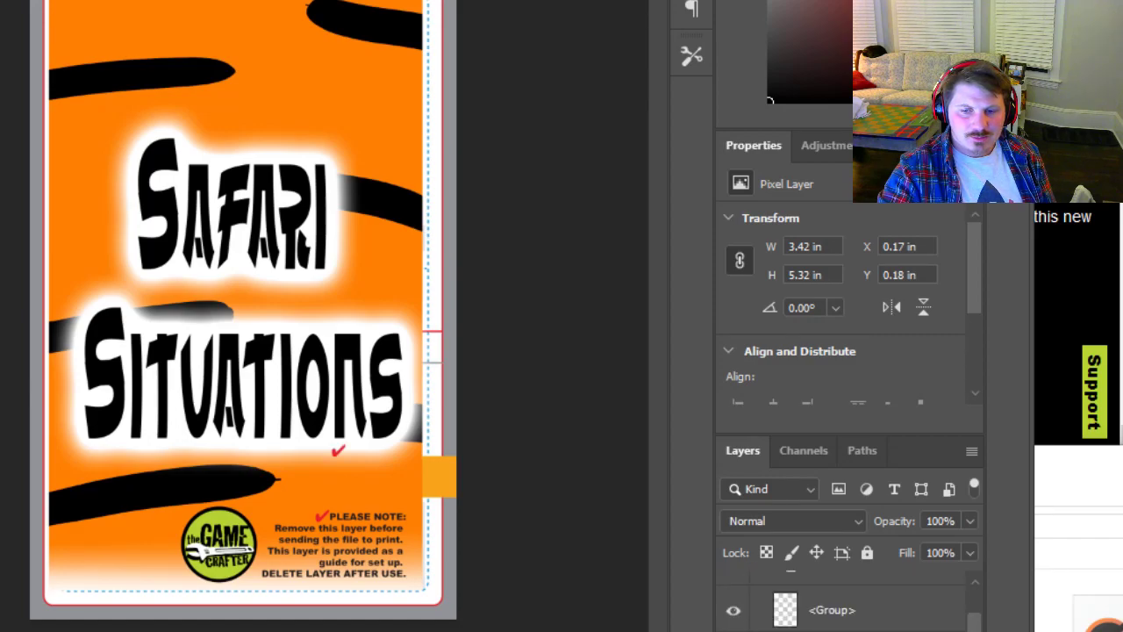
{"action": "scroll", "coordinate": [902, 628], "scroll_direction": "down", "scroll_amount": 1}
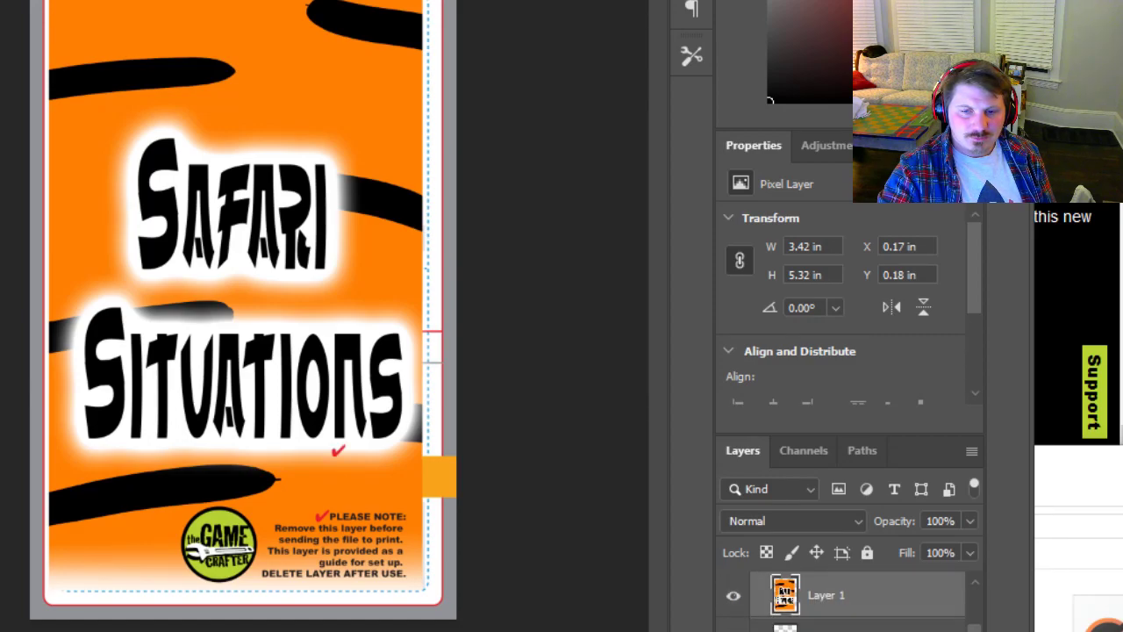
{"action": "scroll", "coordinate": [873, 602], "scroll_direction": "up", "scroll_amount": 1}
{"action": "left_click_drag", "start_coordinate": [922, 625], "coordinate": [924, 631]}
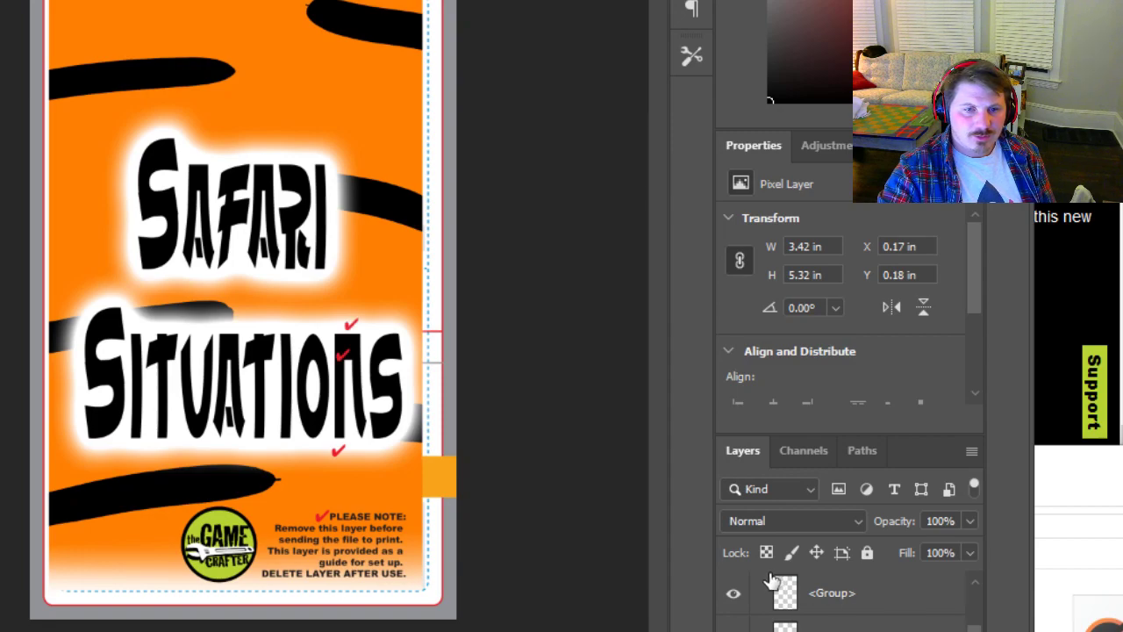
Shift the artwork to X 0.22 in, Y 0.22 in and lower Layer 1 beneath the Safe Zone text layer, undoing the added layer mask
{"action": "mouse_move", "coordinate": [227, 275]}
{"action": "left_mouse_down"}
{"action": "mouse_move", "coordinate": [214, 288]}
{"action": "mouse_move", "coordinate": [234, 280]}
{"action": "left_mouse_up"}
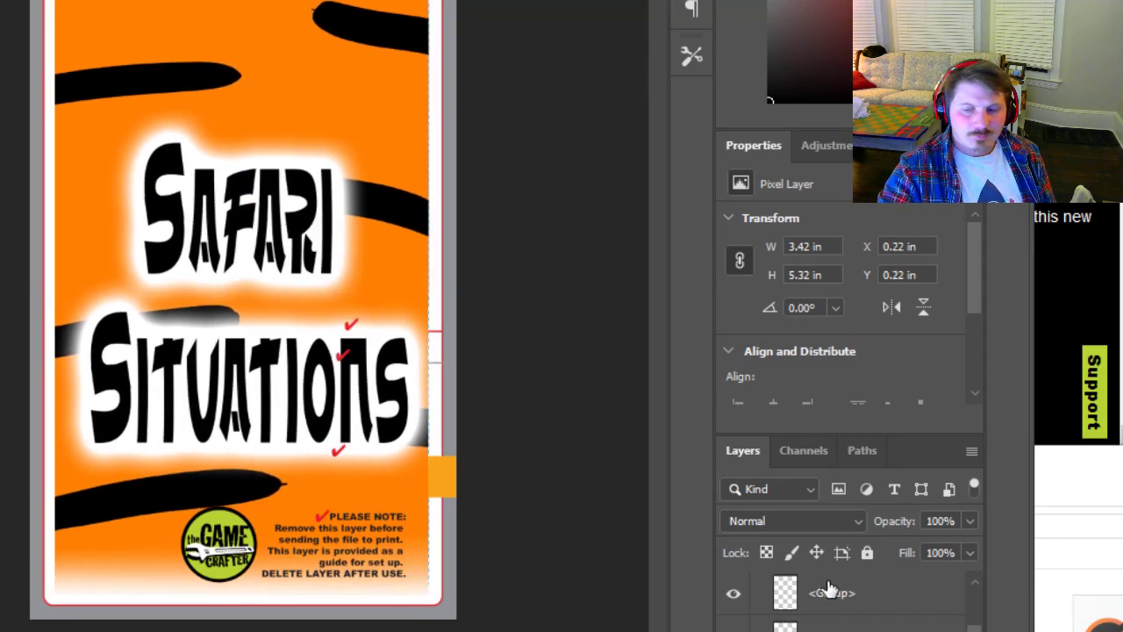
{"action": "left_click_drag", "start_coordinate": [976, 629], "coordinate": [976, 631]}
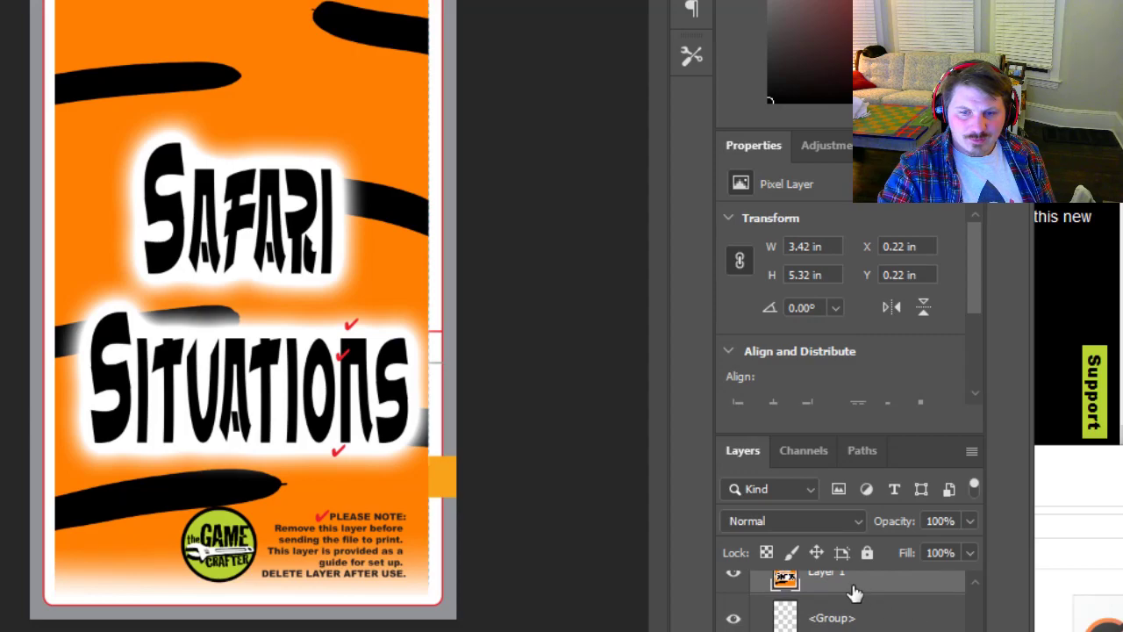
{"action": "left_click_drag", "start_coordinate": [853, 586], "coordinate": [855, 631]}
{"action": "scroll", "coordinate": [878, 628], "scroll_direction": "down", "scroll_amount": 1}
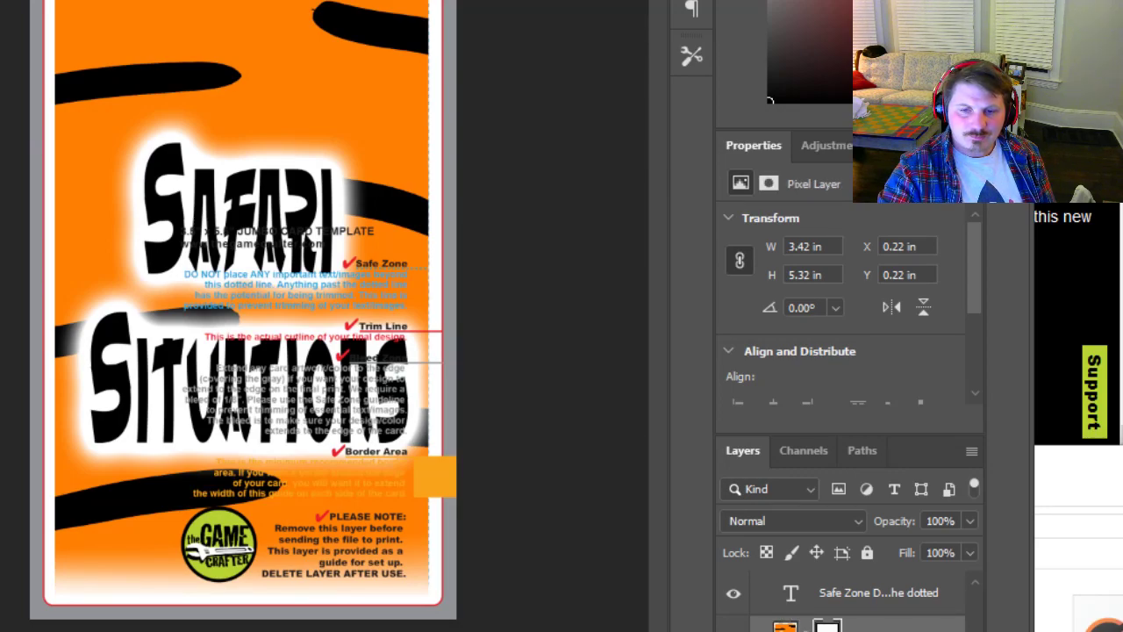
{"action": "key", "text": "ctrl+z"}
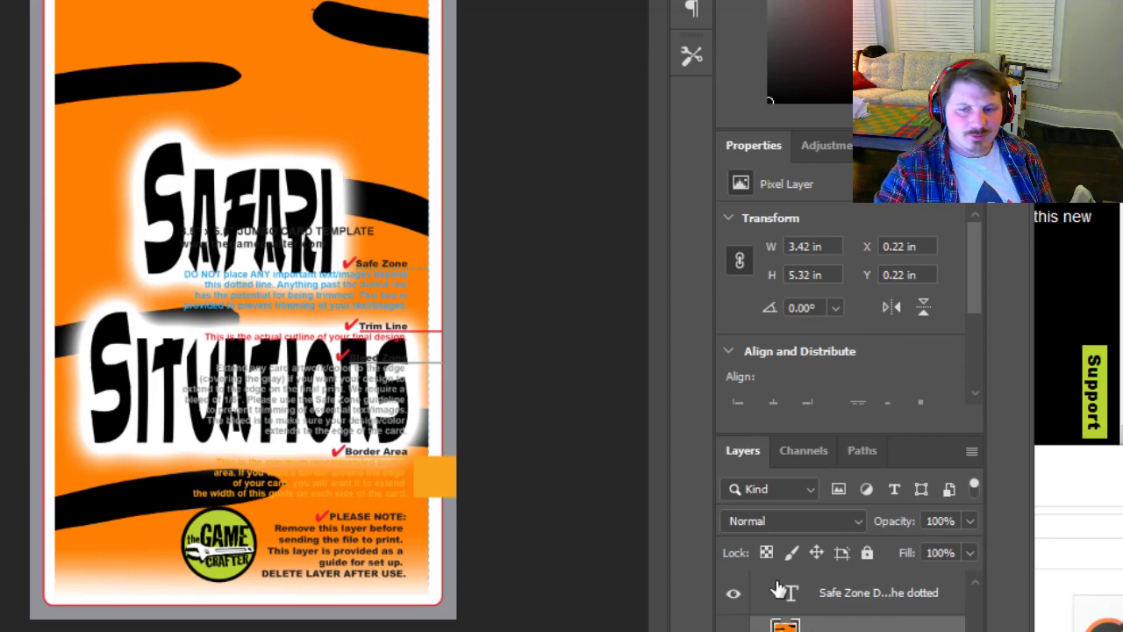
Hide the template's text layers: the Safe Zone instructions, the card template title and the PLEASE NOTE text
{"action": "left_click", "coordinate": [735, 597]}
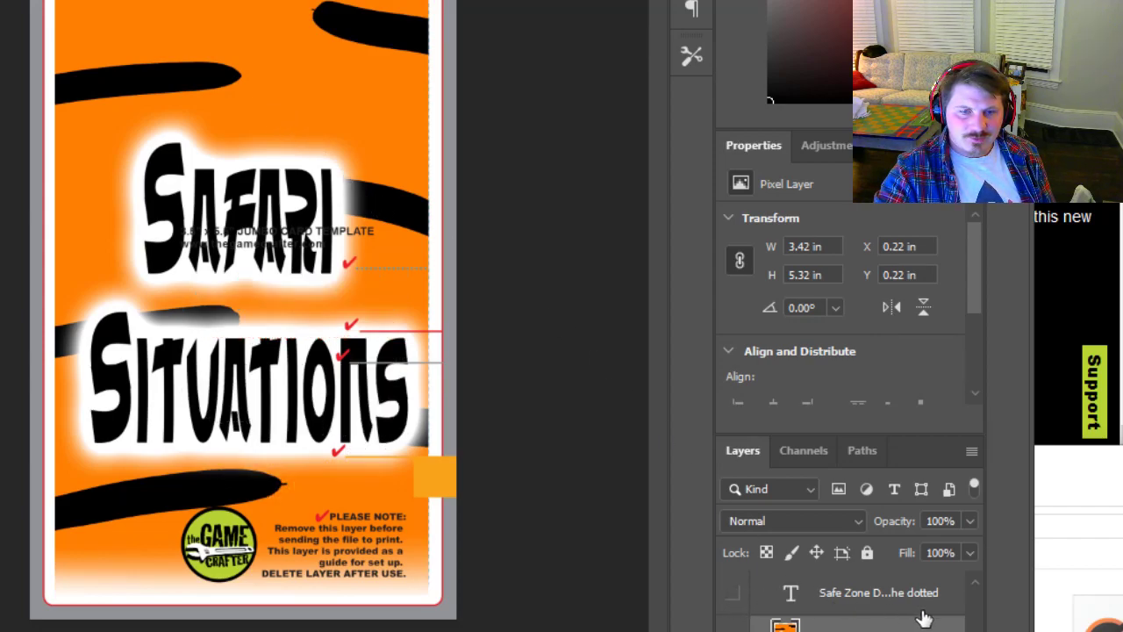
{"action": "scroll", "coordinate": [753, 625], "scroll_direction": "up", "scroll_amount": 3}
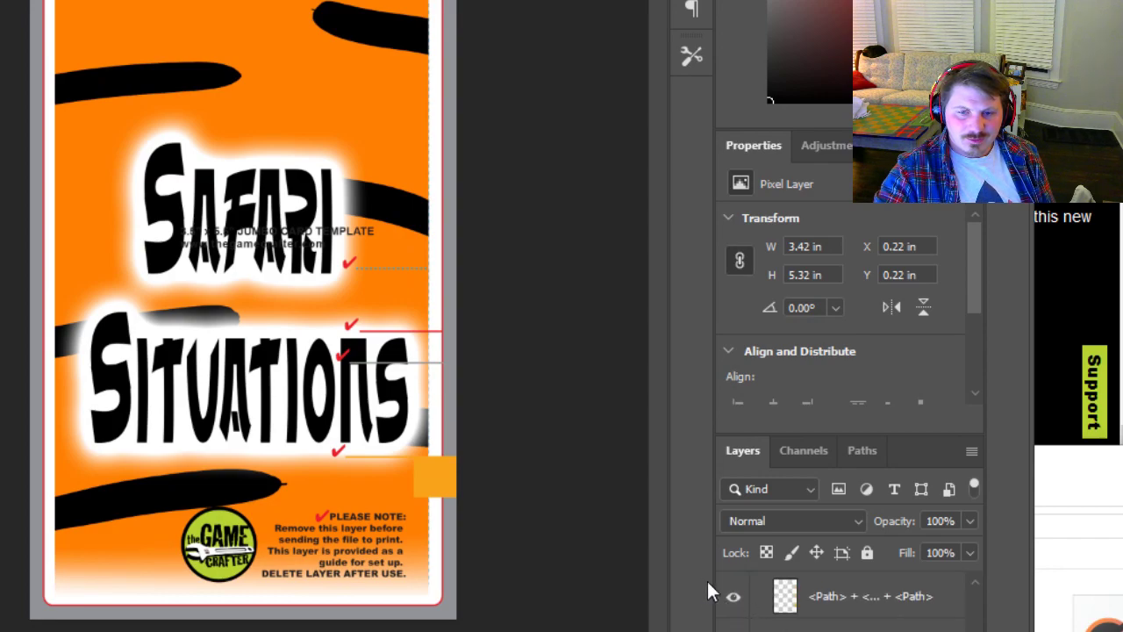
{"action": "left_click", "coordinate": [739, 628]}
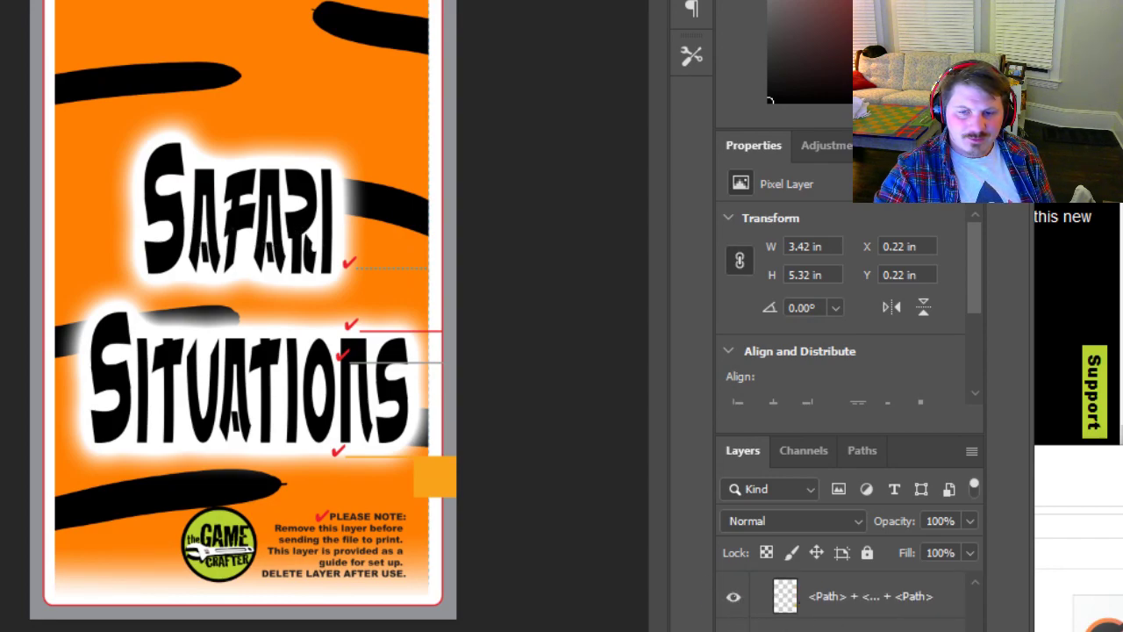
{"action": "scroll", "coordinate": [740, 602], "scroll_direction": "down", "scroll_amount": 1}
{"action": "scroll", "coordinate": [974, 612], "scroll_direction": "down", "scroll_amount": 2}
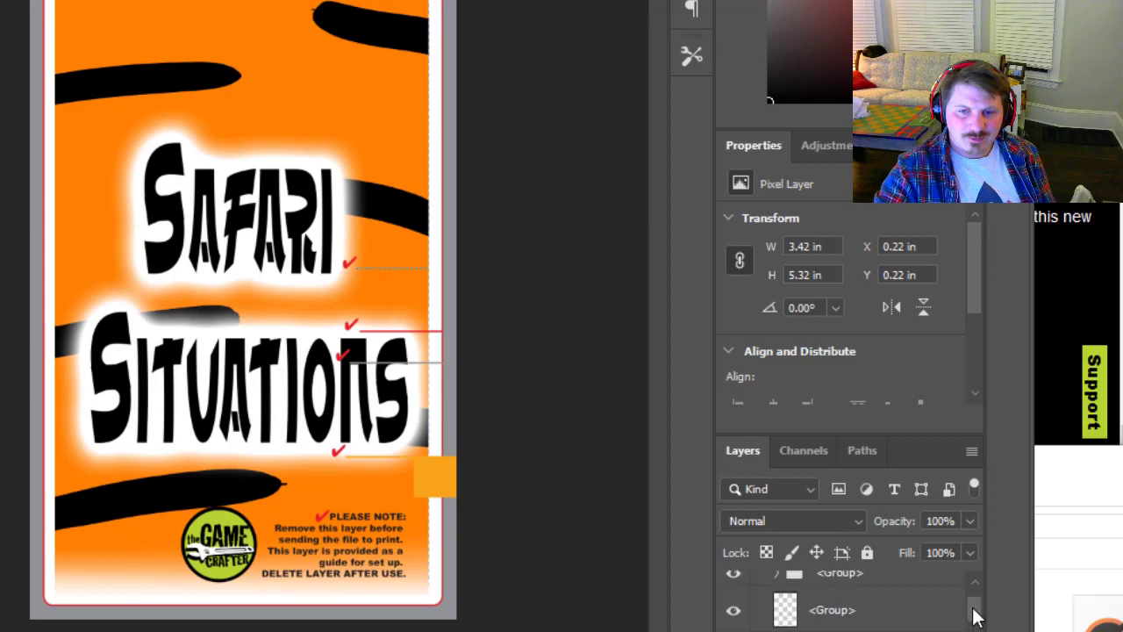
{"action": "left_click", "coordinate": [734, 629]}
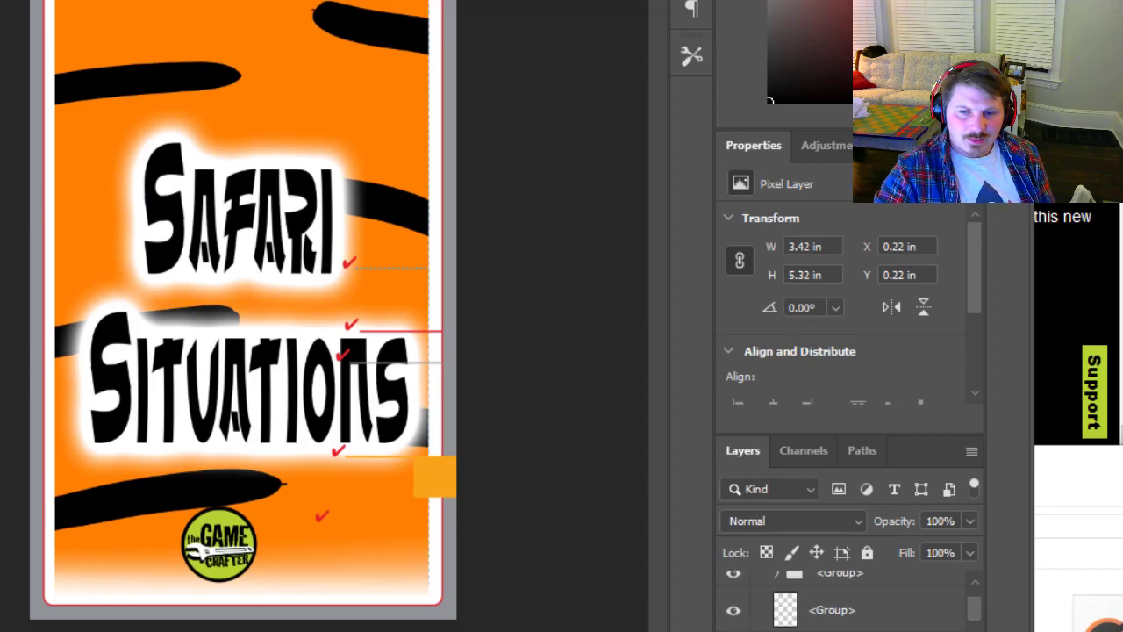
Hide the template's red check marks and the callout line layers, including the orange border swatch
{"action": "left_click", "coordinate": [734, 612]}
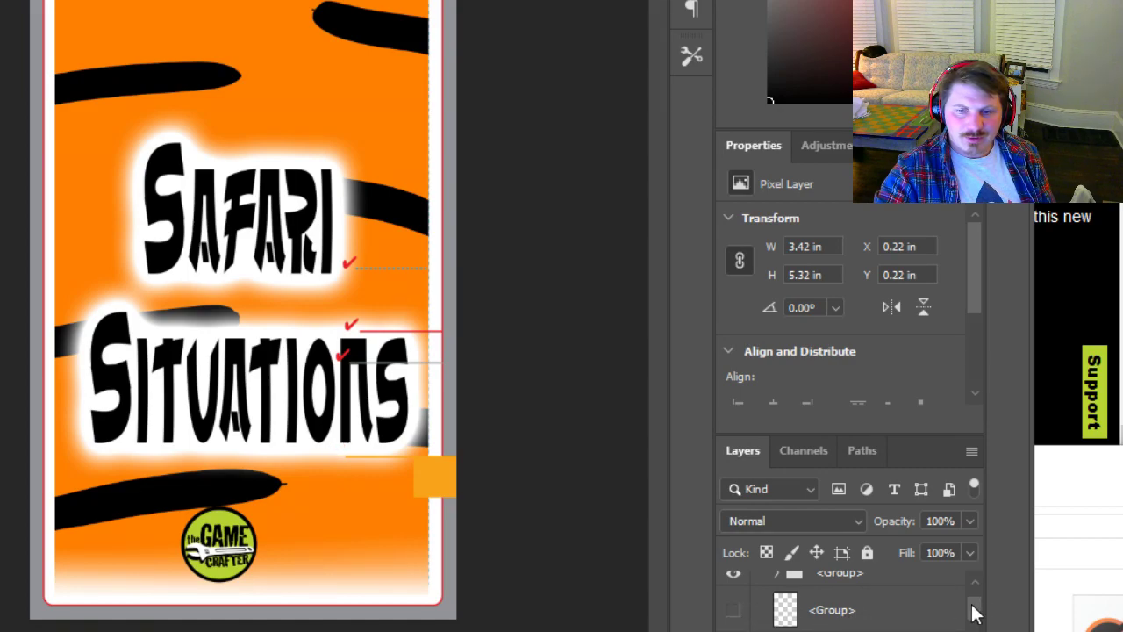
{"action": "left_click_drag", "start_coordinate": [972, 605], "coordinate": [970, 621]}
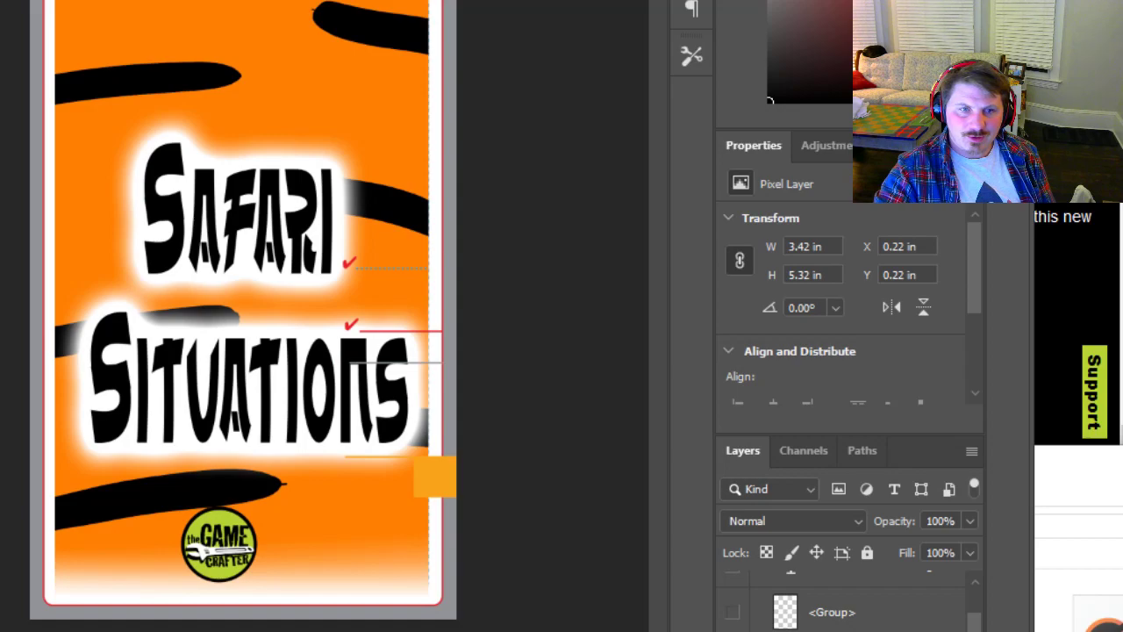
{"action": "left_click_drag", "start_coordinate": [970, 630], "coordinate": [970, 631]}
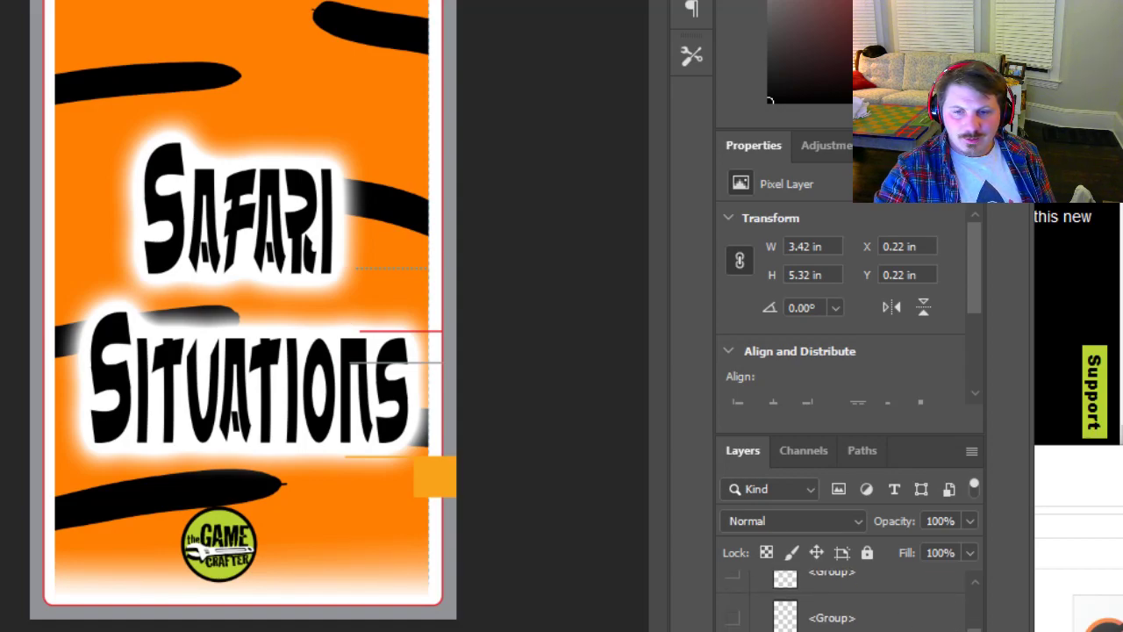
{"action": "scroll", "coordinate": [842, 615], "scroll_direction": "down", "scroll_amount": 2}
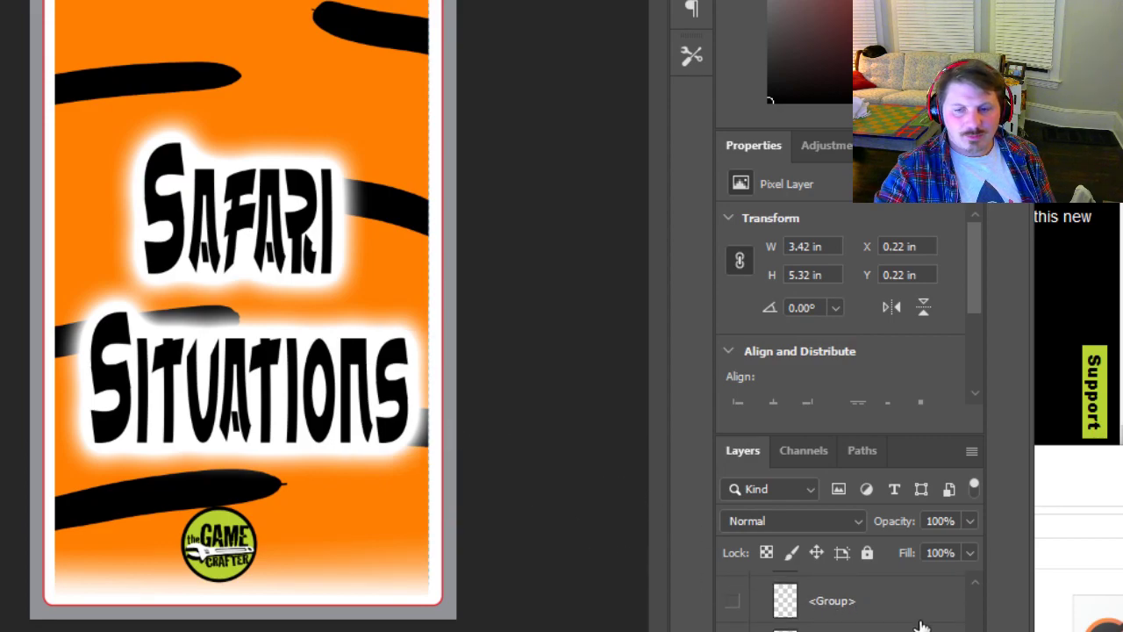
{"action": "scroll", "coordinate": [842, 605], "scroll_direction": "down", "scroll_amount": 2}
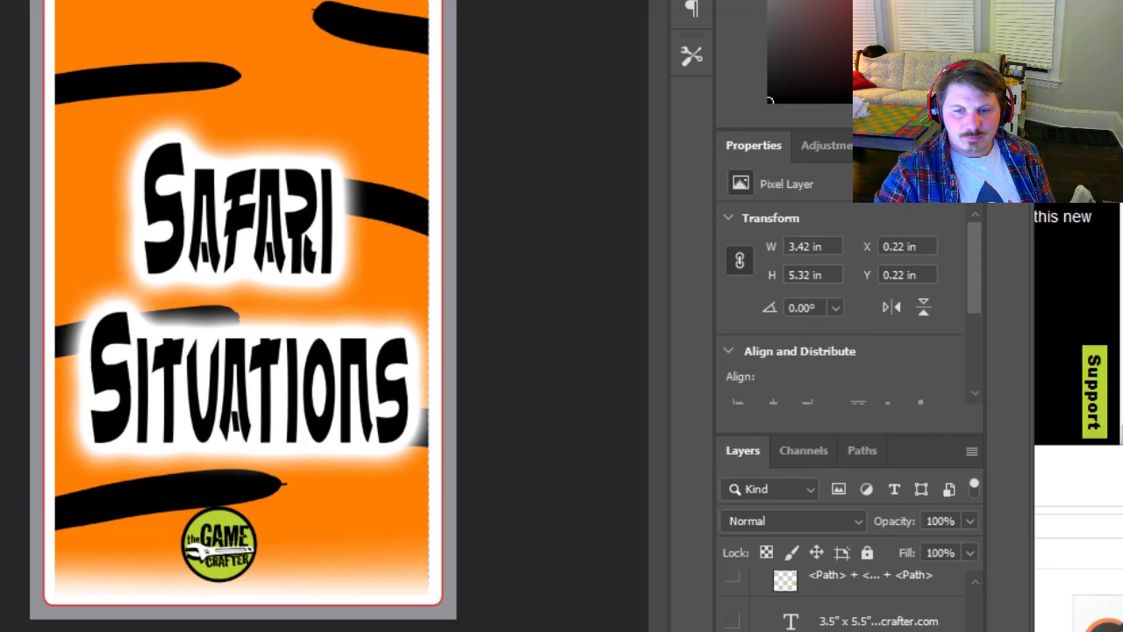
Hide the Game Crafter logo group inside the YOUR ARTWORK HERE folder
{"action": "scroll", "coordinate": [969, 600], "scroll_direction": "up", "scroll_amount": 4}
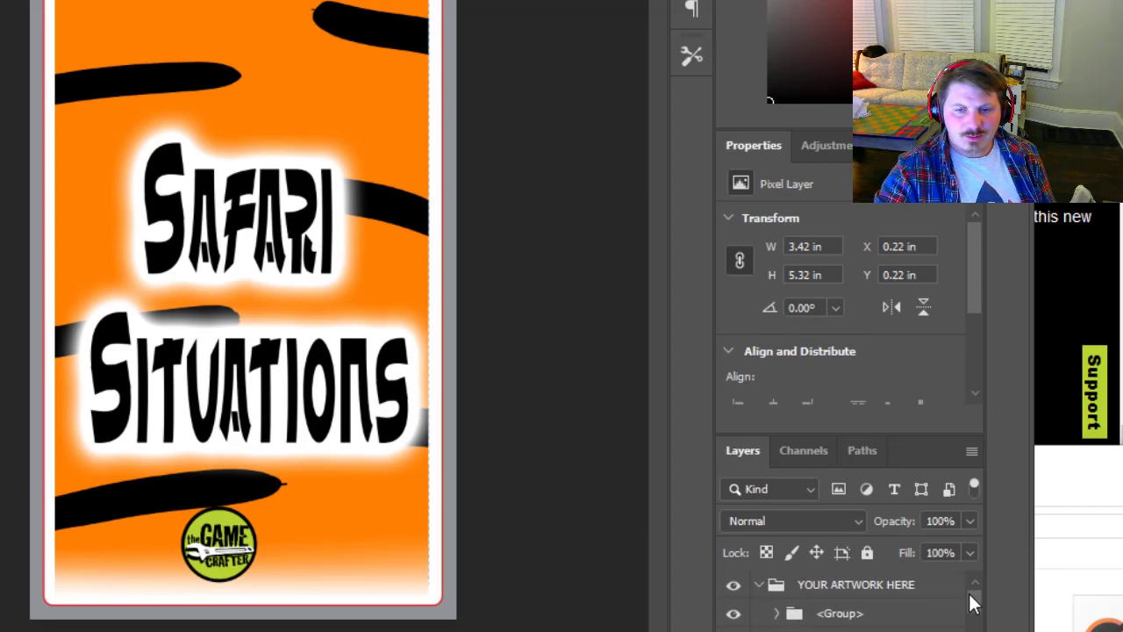
{"action": "left_click", "coordinate": [733, 586]}
{"action": "left_click", "coordinate": [733, 588]}
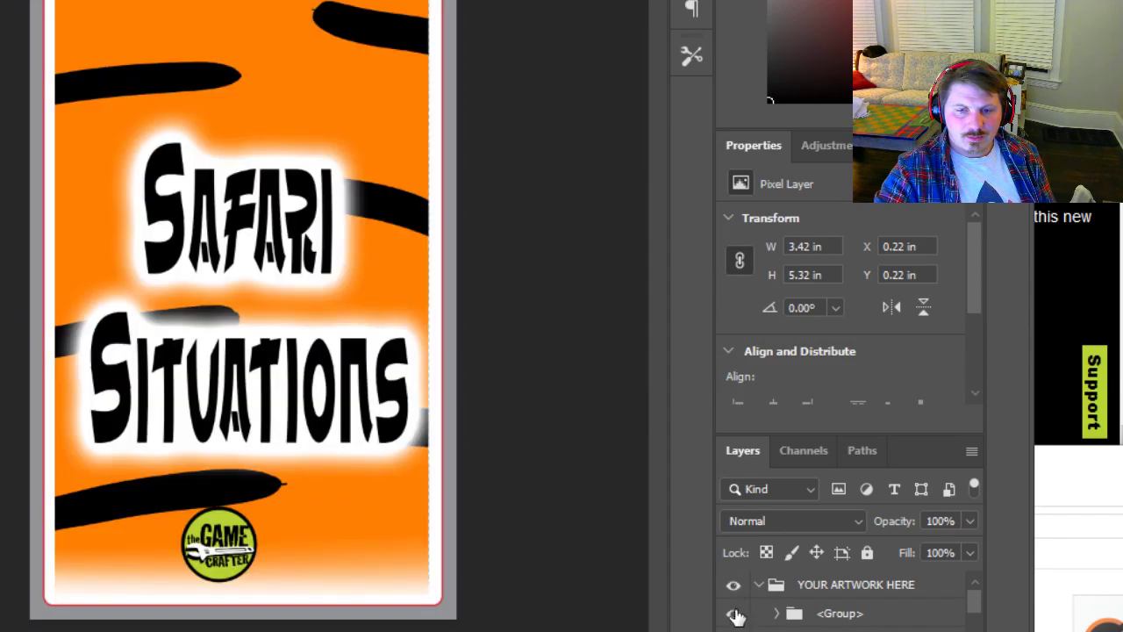
{"action": "left_click", "coordinate": [735, 613]}
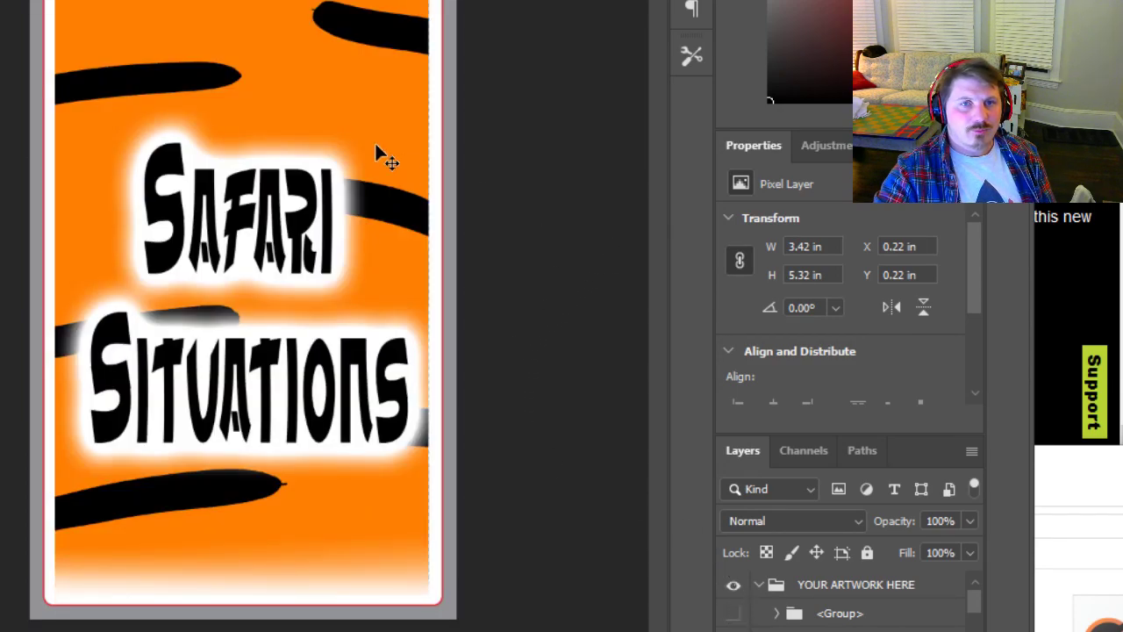
Move the Safari Situations artwork to about X 0.17 in, Y 0.31 in on the card
{"action": "mouse_move", "coordinate": [216, 327]}
{"action": "left_mouse_down"}
{"action": "mouse_move", "coordinate": [191, 303]}
{"action": "mouse_move", "coordinate": [208, 311]}
{"action": "left_mouse_up"}
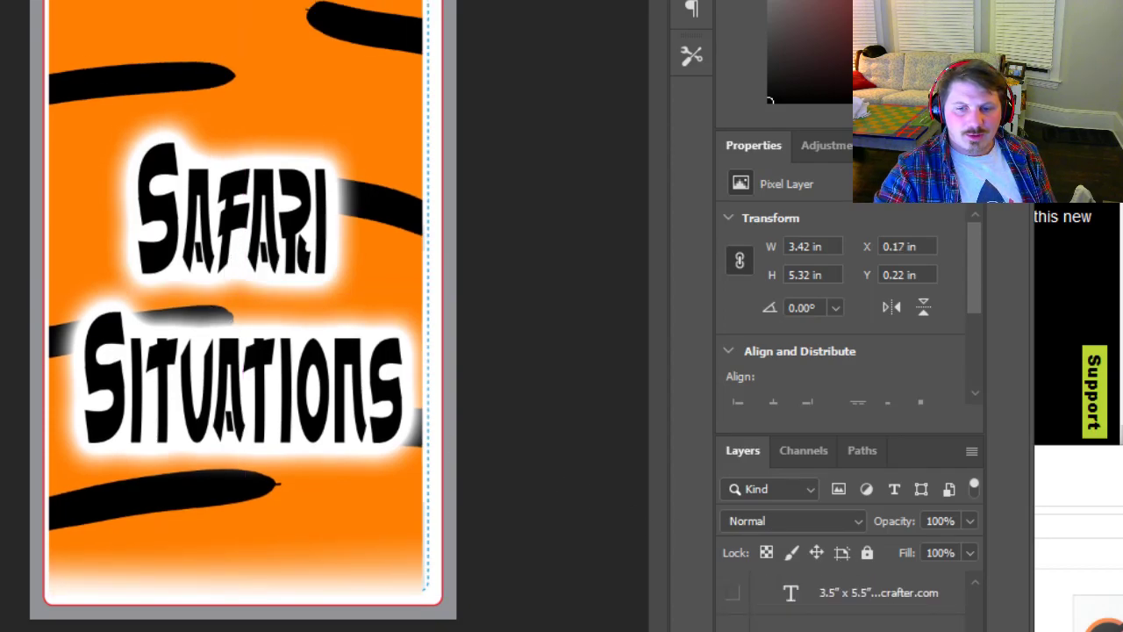
{"action": "scroll", "coordinate": [843, 610], "scroll_direction": "down", "scroll_amount": 2}
{"action": "mouse_move", "coordinate": [225, 344]}
{"action": "left_mouse_down"}
{"action": "mouse_move", "coordinate": [205, 341]}
{"action": "mouse_move", "coordinate": [226, 355]}
{"action": "left_mouse_up"}
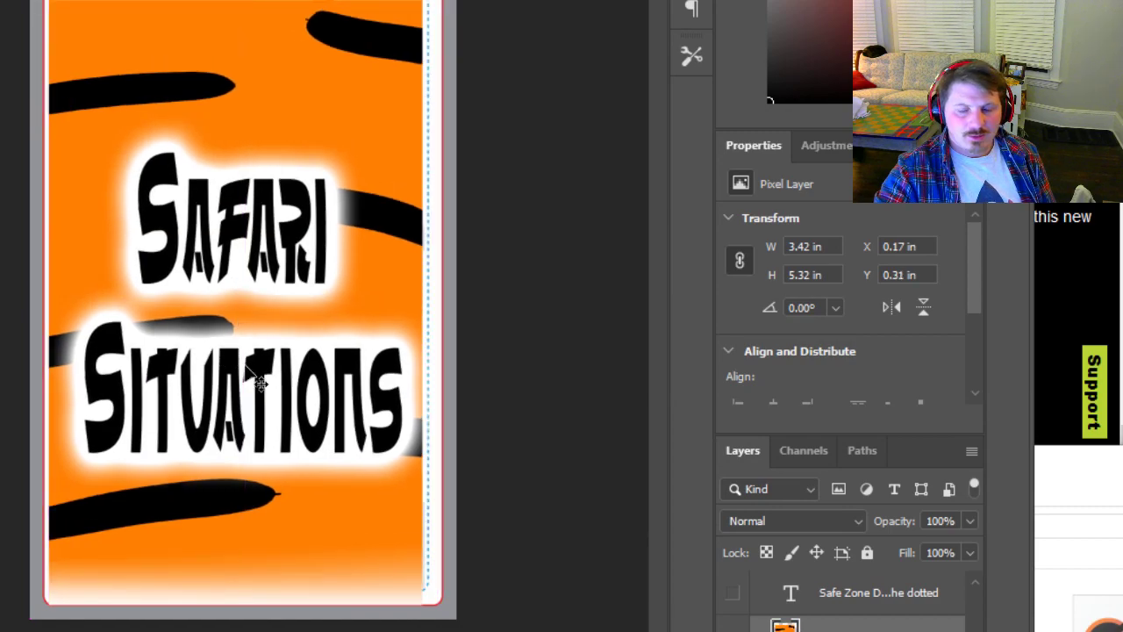
Place the artwork layer beneath the white template layer and lower the template's opacity to 55%
{"action": "left_click_drag", "start_coordinate": [832, 631], "coordinate": [839, 624]}
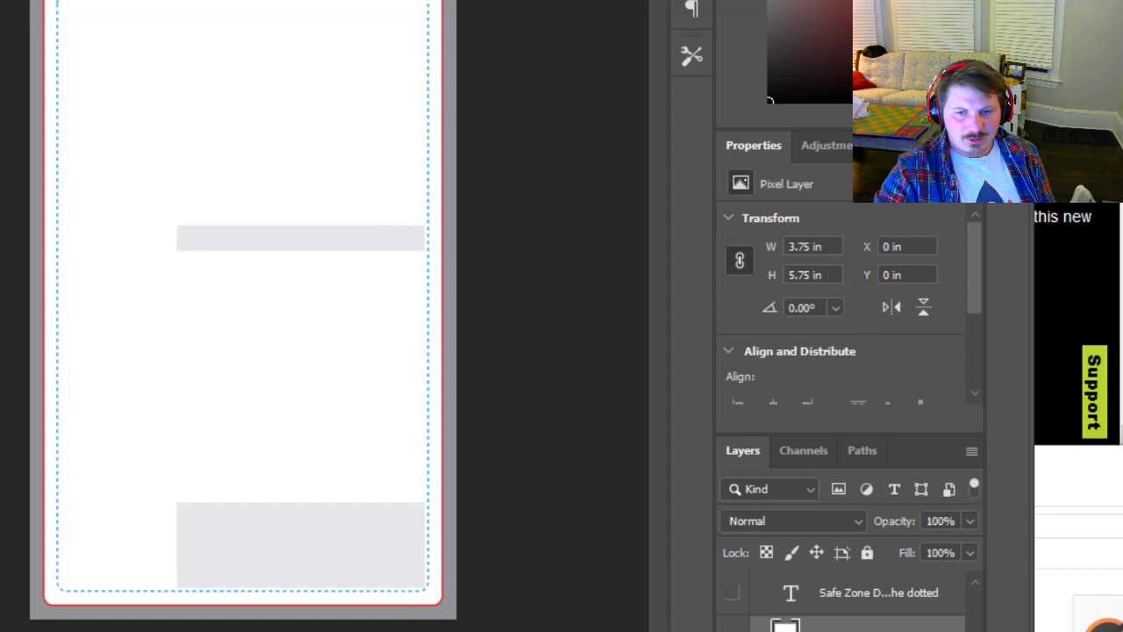
{"action": "left_click", "coordinate": [970, 521]}
{"action": "left_click_drag", "start_coordinate": [939, 544], "coordinate": [919, 549]}
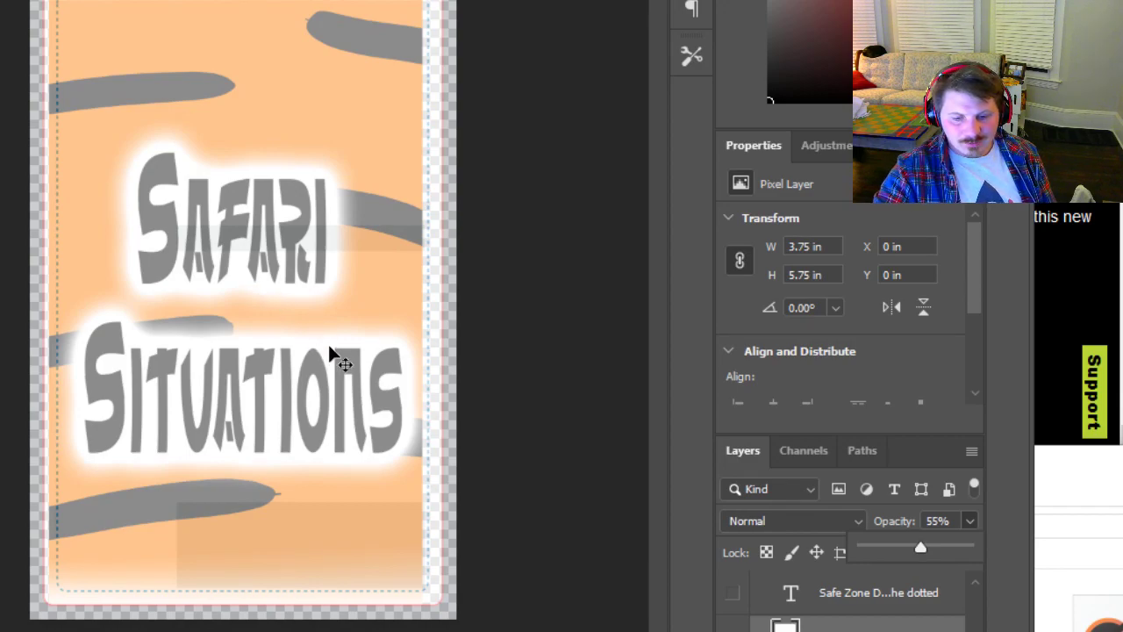
{"action": "left_click_drag", "start_coordinate": [330, 353], "coordinate": [290, 321]}
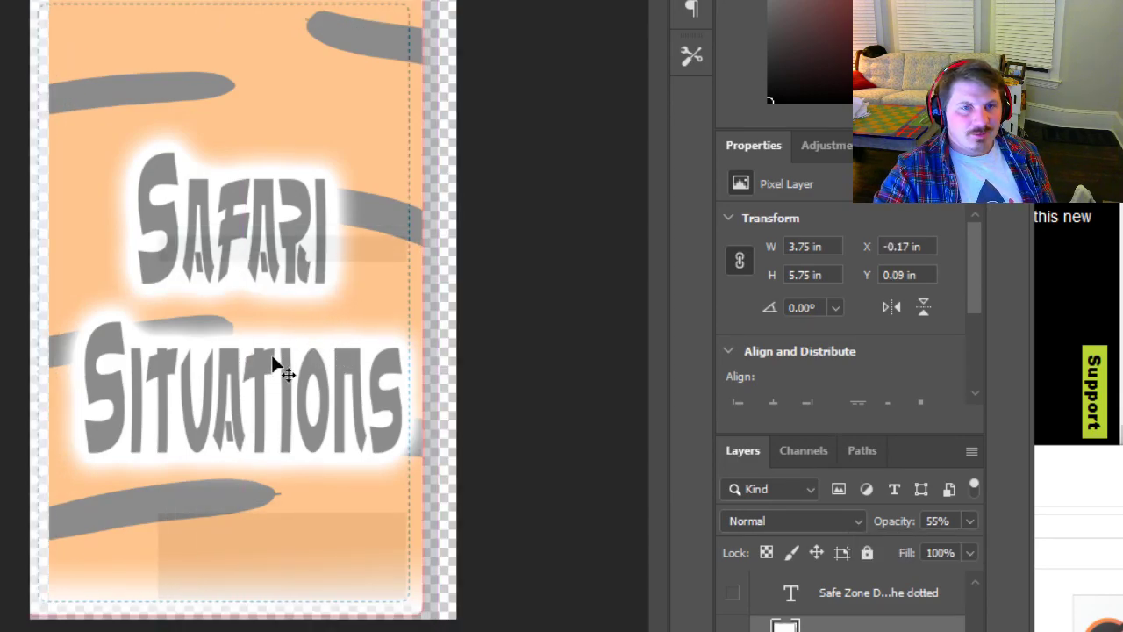
{"action": "key", "text": "ctrl+z"}
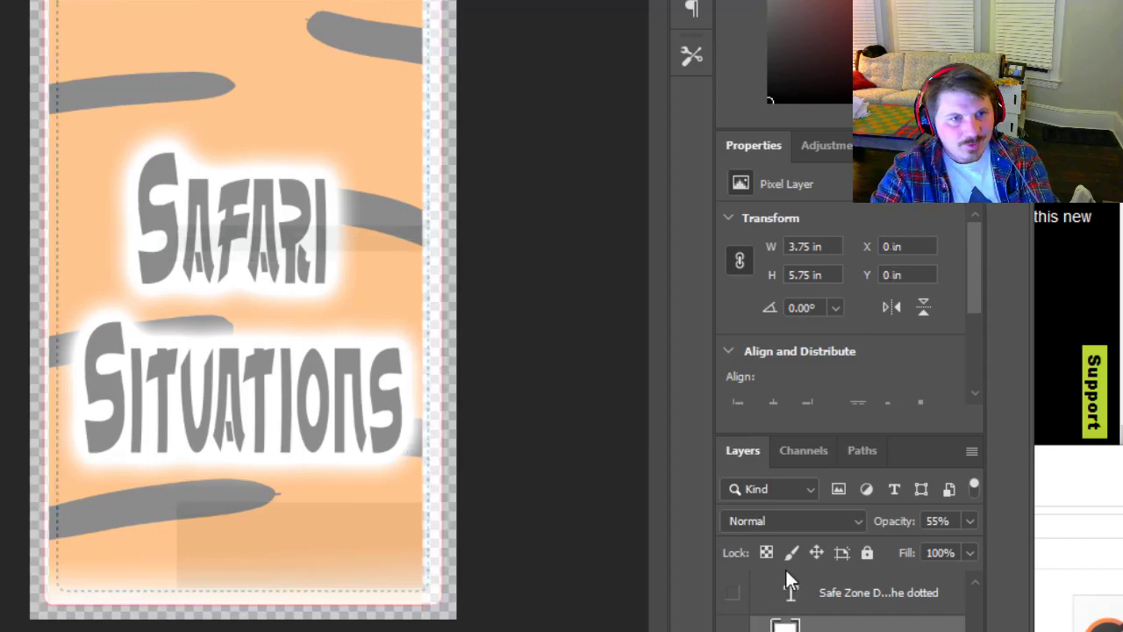
{"action": "key", "text": "ctrl+z"}
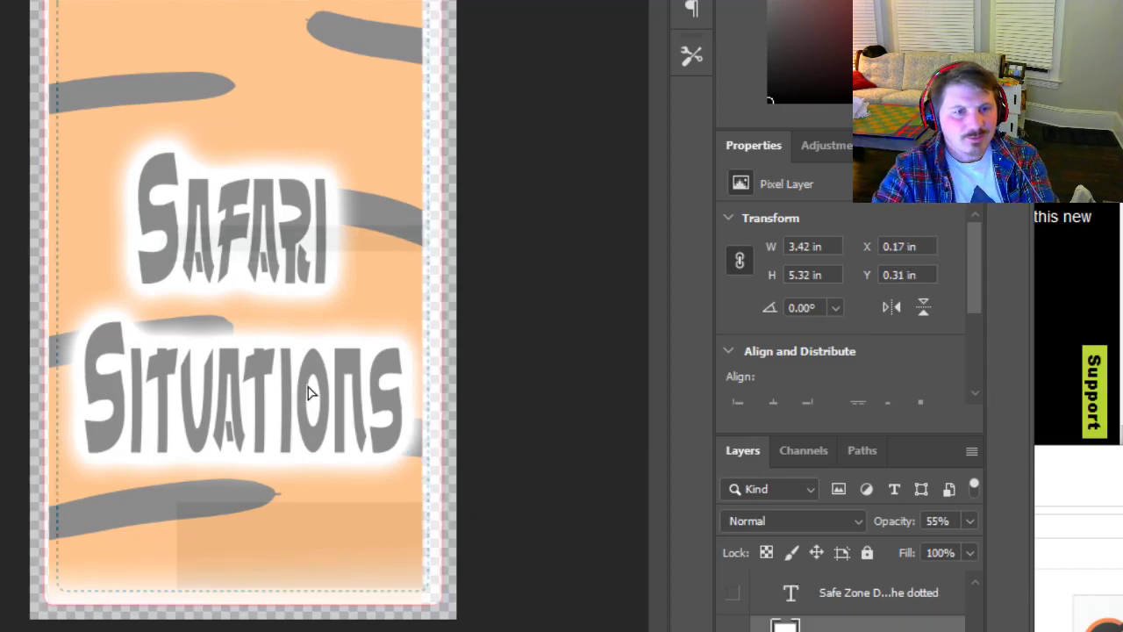
{"action": "left_click_drag", "start_coordinate": [308, 393], "coordinate": [298, 414]}
{"action": "key", "text": "ctrl+z"}
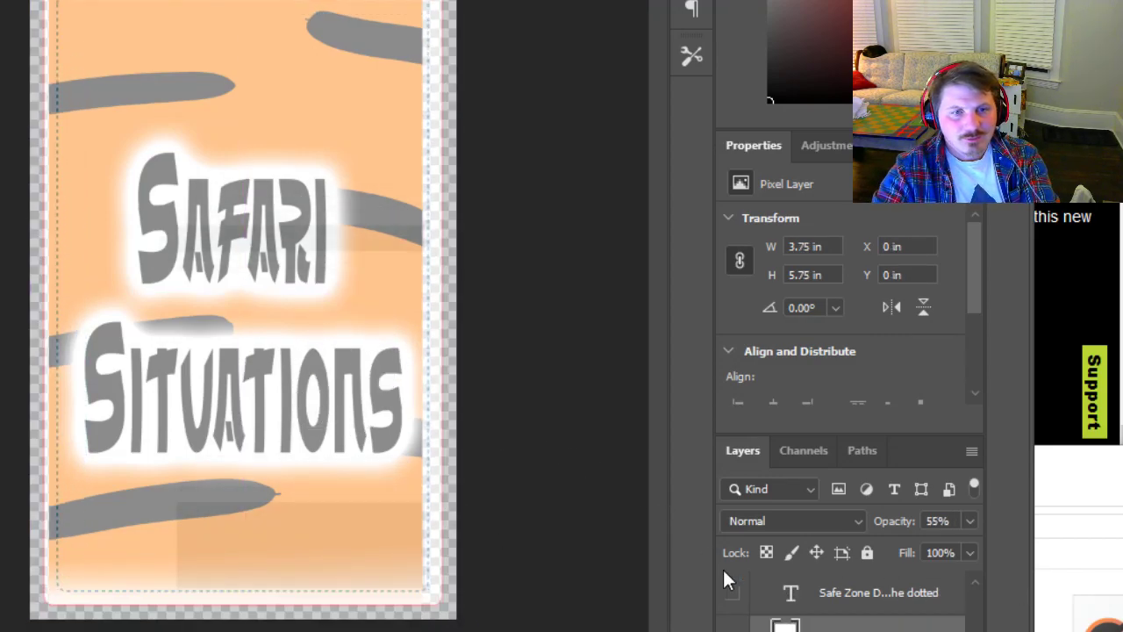
{"action": "left_click", "coordinate": [733, 630]}
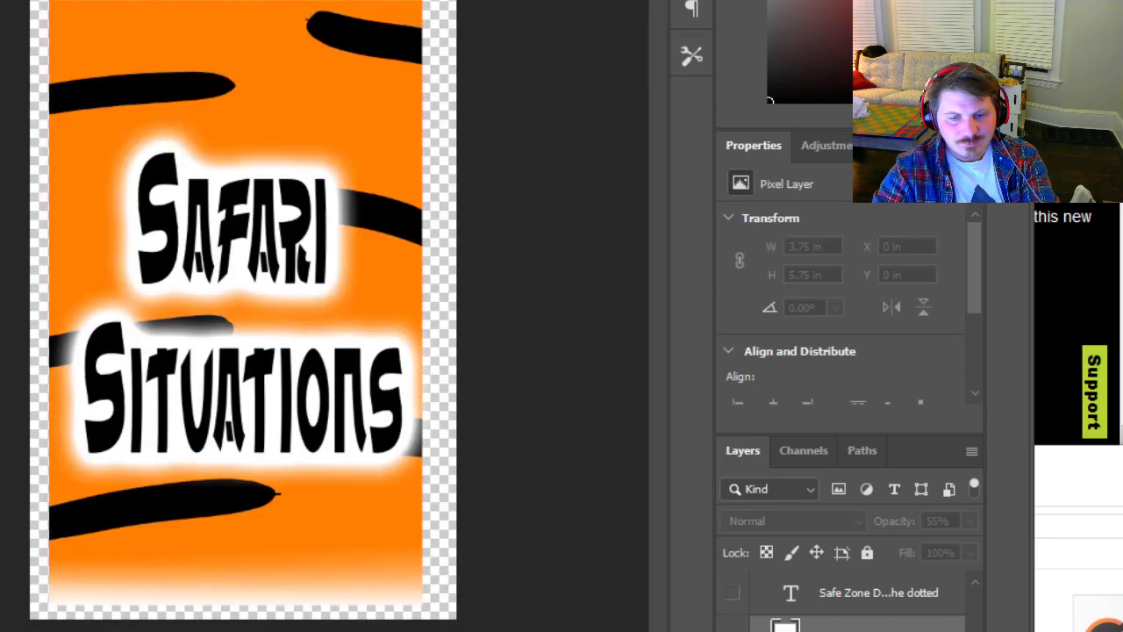
{"action": "left_click", "coordinate": [732, 630]}
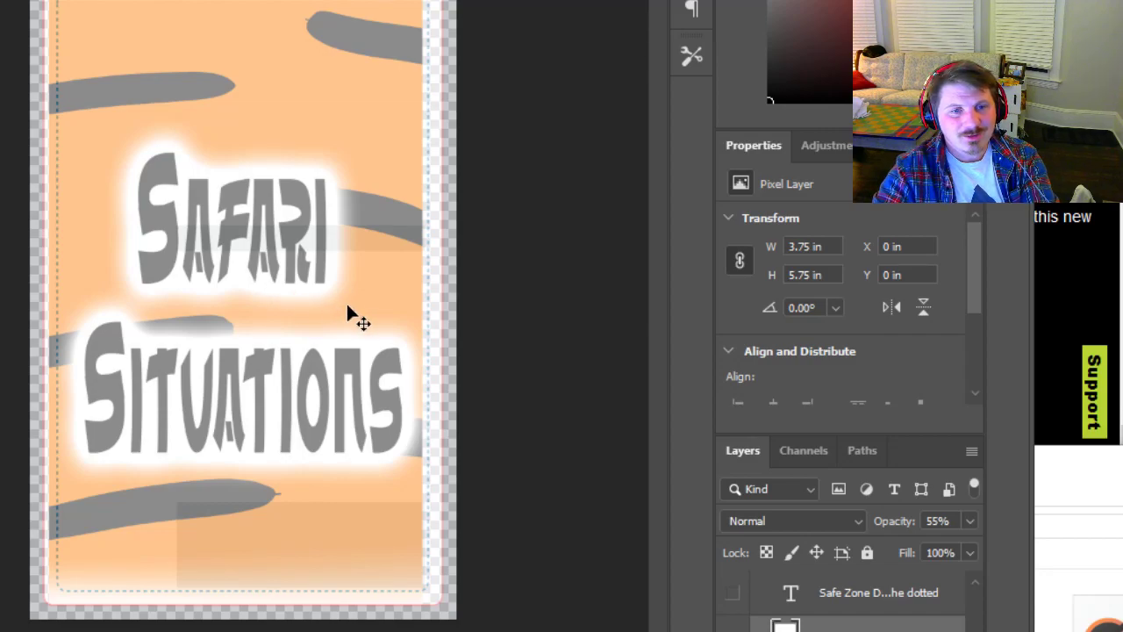
{"action": "mouse_move", "coordinate": [349, 310]}
{"action": "left_mouse_down"}
{"action": "mouse_move", "coordinate": [359, 296]}
{"action": "mouse_move", "coordinate": [334, 281]}
{"action": "mouse_move", "coordinate": [348, 304]}
{"action": "left_mouse_up"}
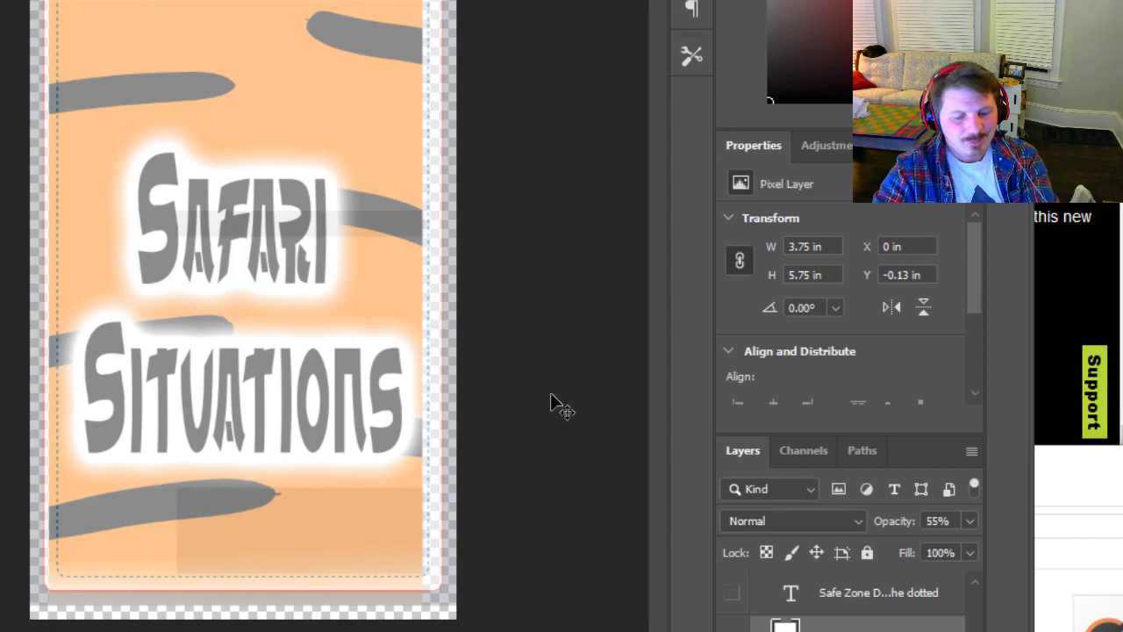
{"action": "key", "text": "ctrl+z"}
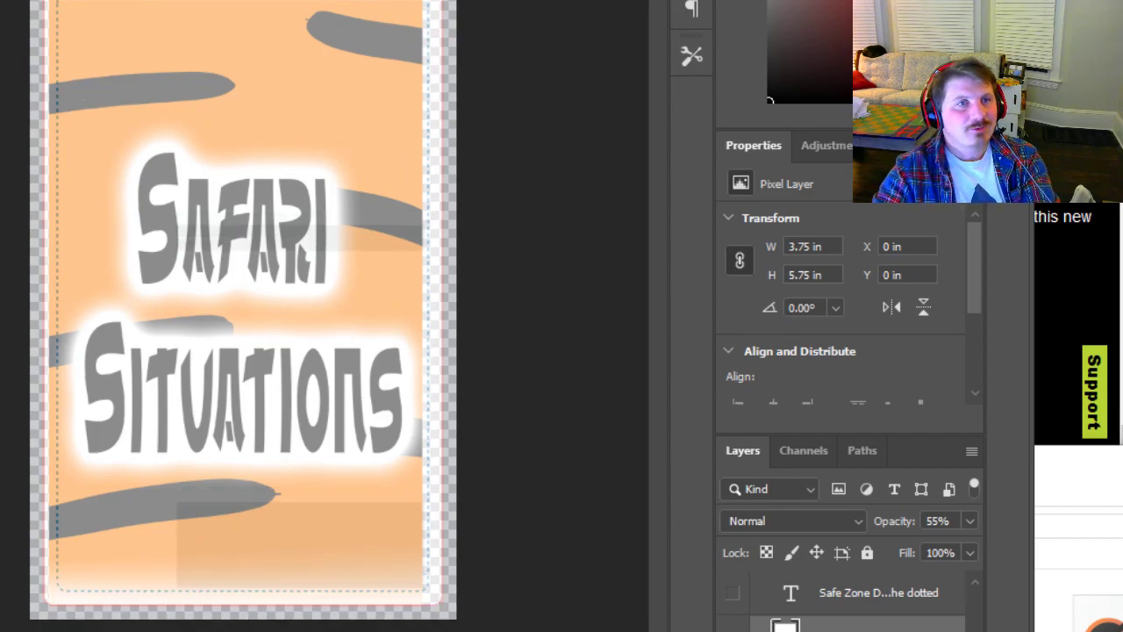
{"action": "left_click", "coordinate": [33, 0]}
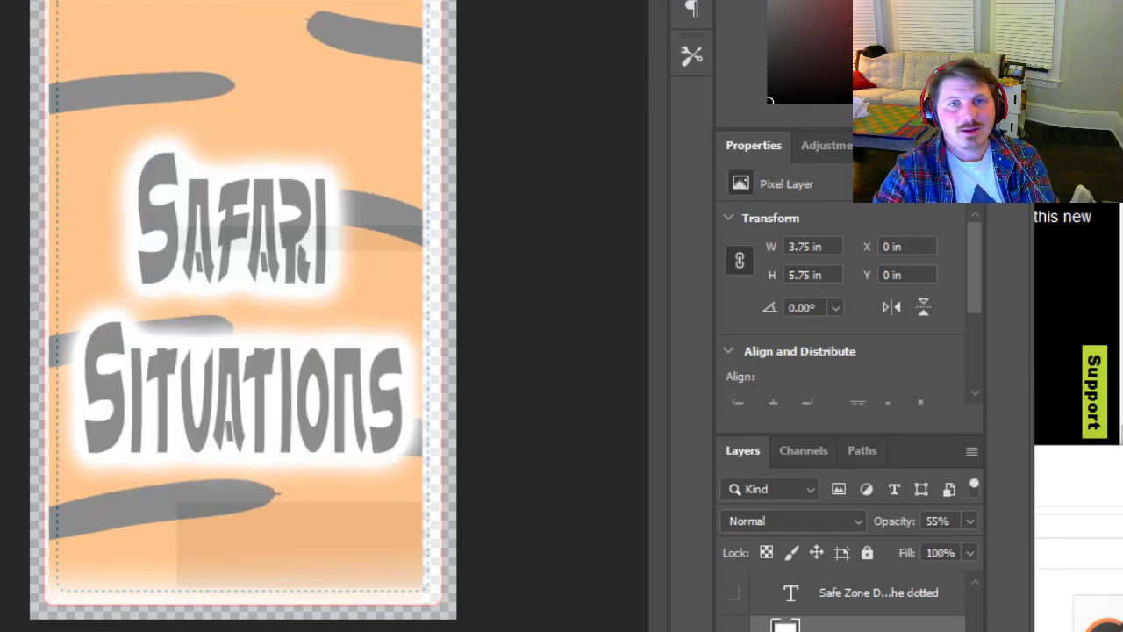
Free-transform the Safari Situations artwork layer, enlarging it from its corners towards the template's outer bleed edges
{"action": "left_click", "coordinate": [838, 631]}
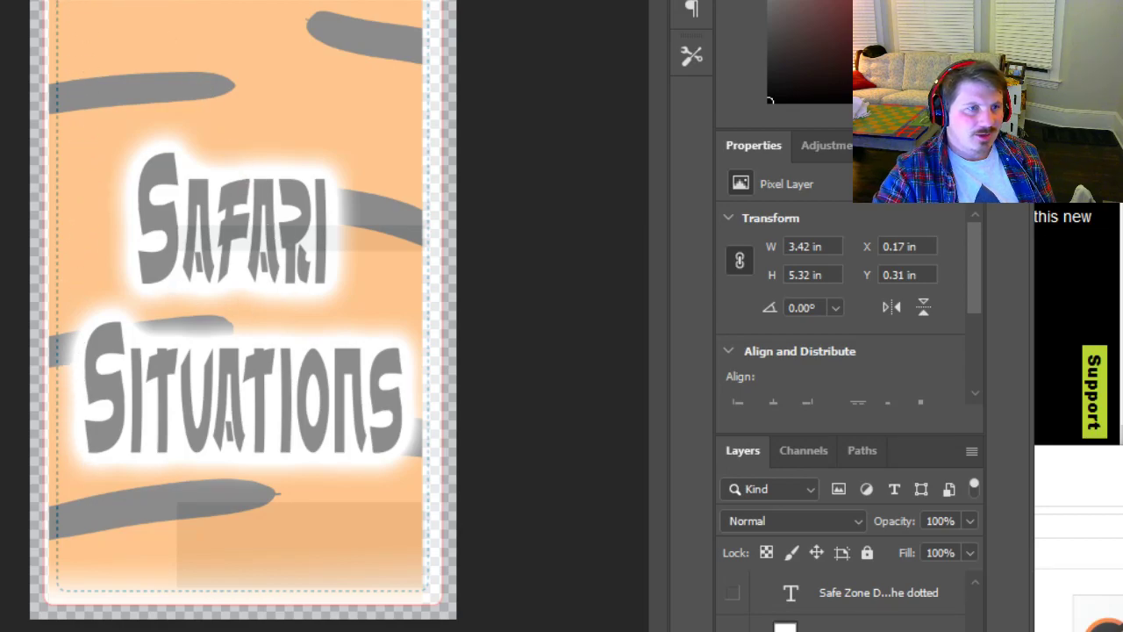
{"action": "key", "text": "ctrl+t"}
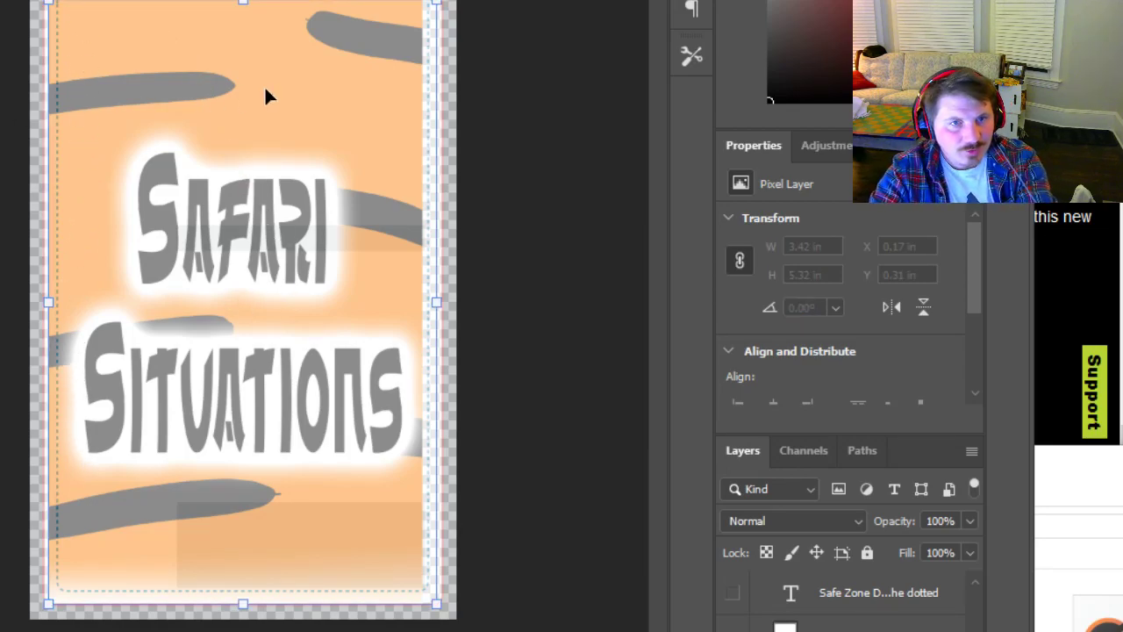
{"action": "mouse_move", "coordinate": [436, 4]}
{"action": "left_mouse_down"}
{"action": "mouse_move", "coordinate": [466, 0]}
{"action": "mouse_move", "coordinate": [450, 0]}
{"action": "left_mouse_up"}
{"action": "left_click_drag", "start_coordinate": [287, 138], "coordinate": [280, 137]}
{"action": "mouse_move", "coordinate": [443, 604]}
{"action": "left_mouse_down"}
{"action": "mouse_move", "coordinate": [461, 617]}
{"action": "mouse_move", "coordinate": [446, 609]}
{"action": "mouse_move", "coordinate": [455, 607]}
{"action": "left_mouse_up"}
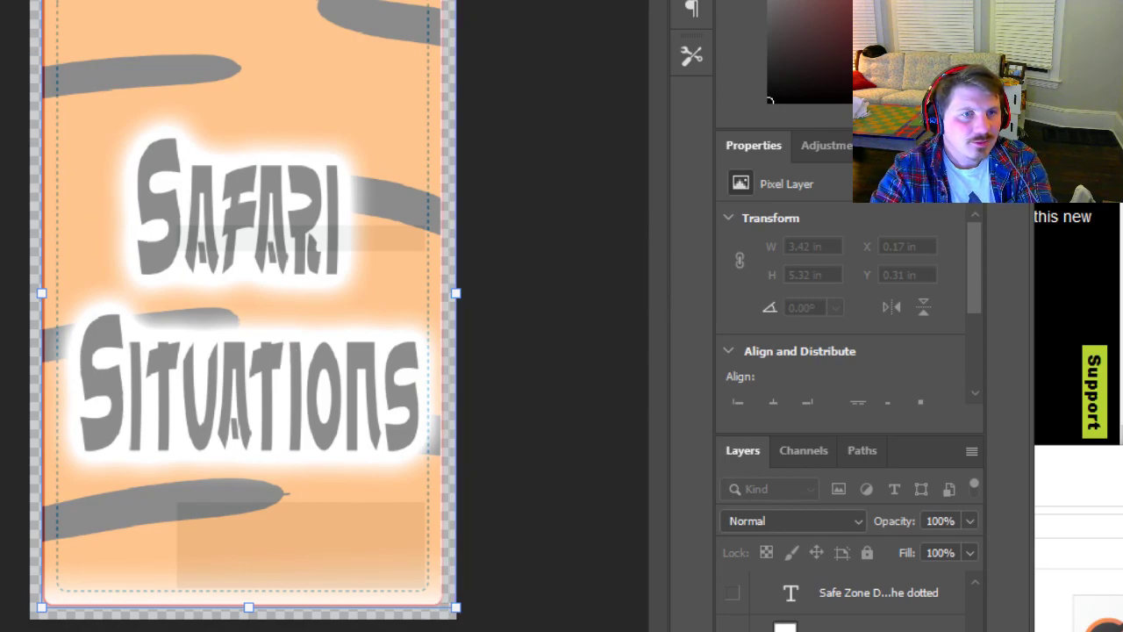
{"action": "left_click_drag", "start_coordinate": [41, 0], "coordinate": [40, 0]}
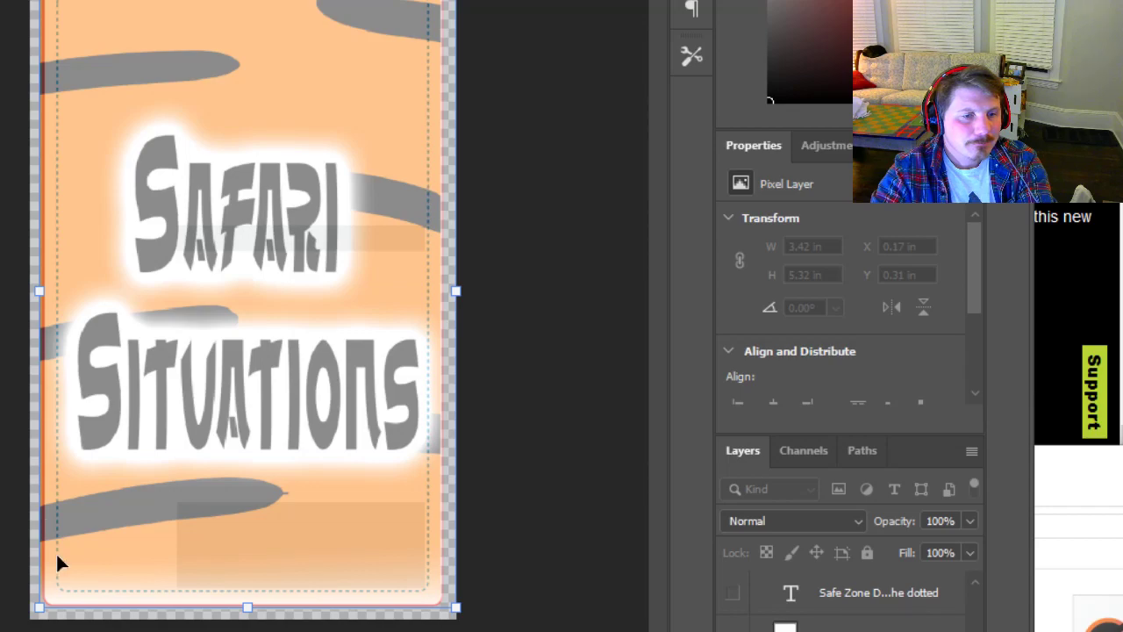
{"action": "left_click_drag", "start_coordinate": [41, 607], "coordinate": [35, 615]}
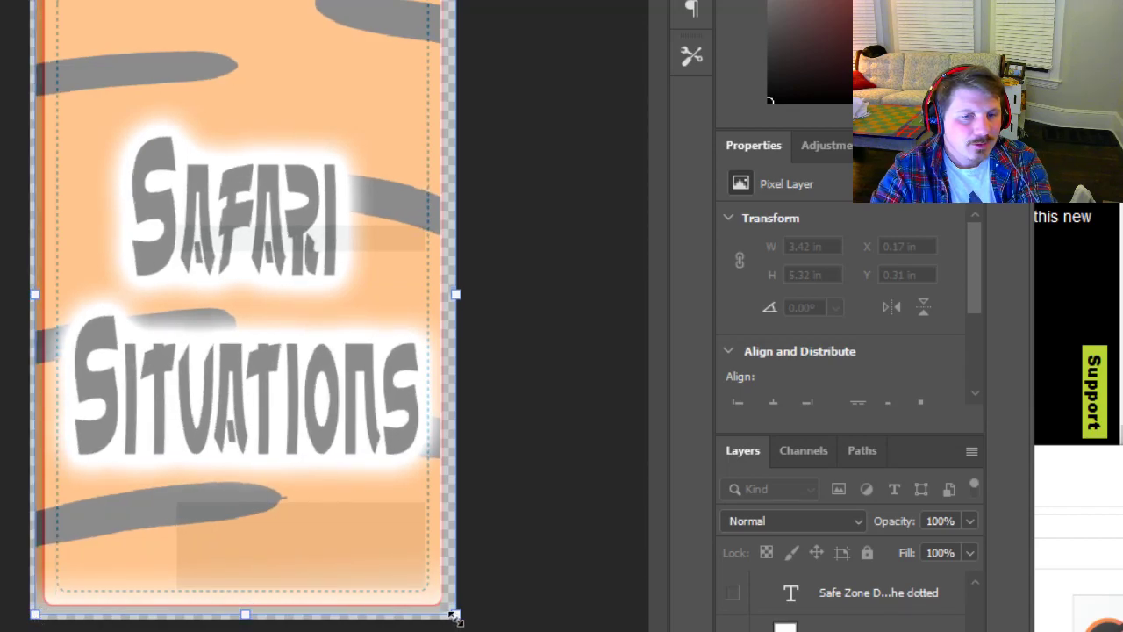
{"action": "left_click_drag", "start_coordinate": [455, 614], "coordinate": [460, 620]}
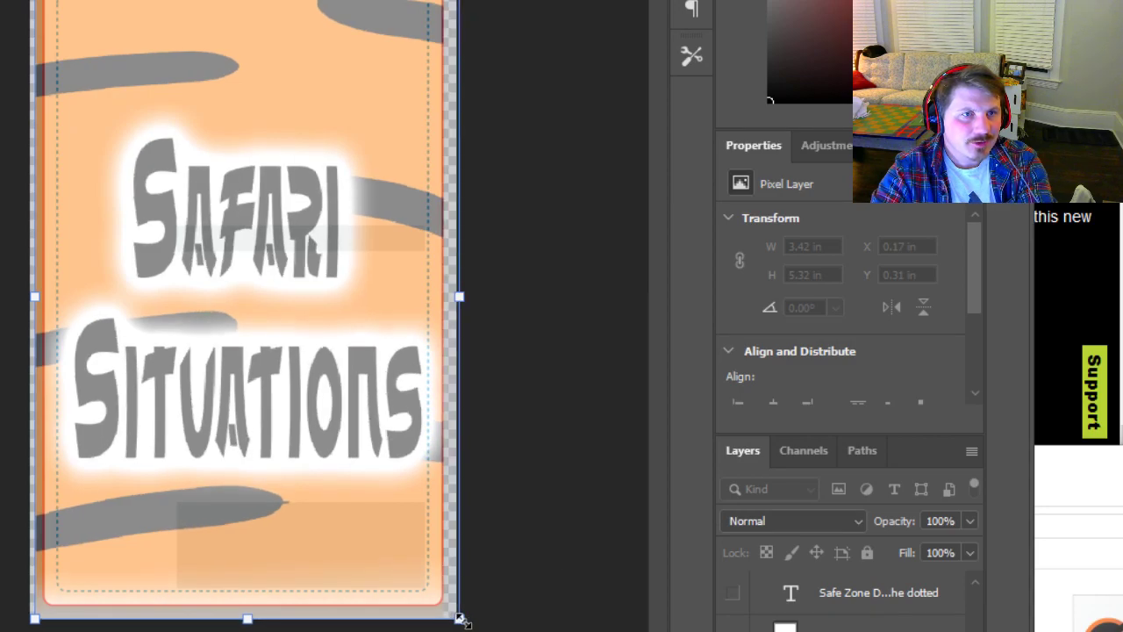
Reposition the artwork within the transform and apply it at 3.73 × 5.67 in, about X 0.11 in, Y 0.04 in
{"action": "left_click_drag", "start_coordinate": [252, 460], "coordinate": [261, 481]}
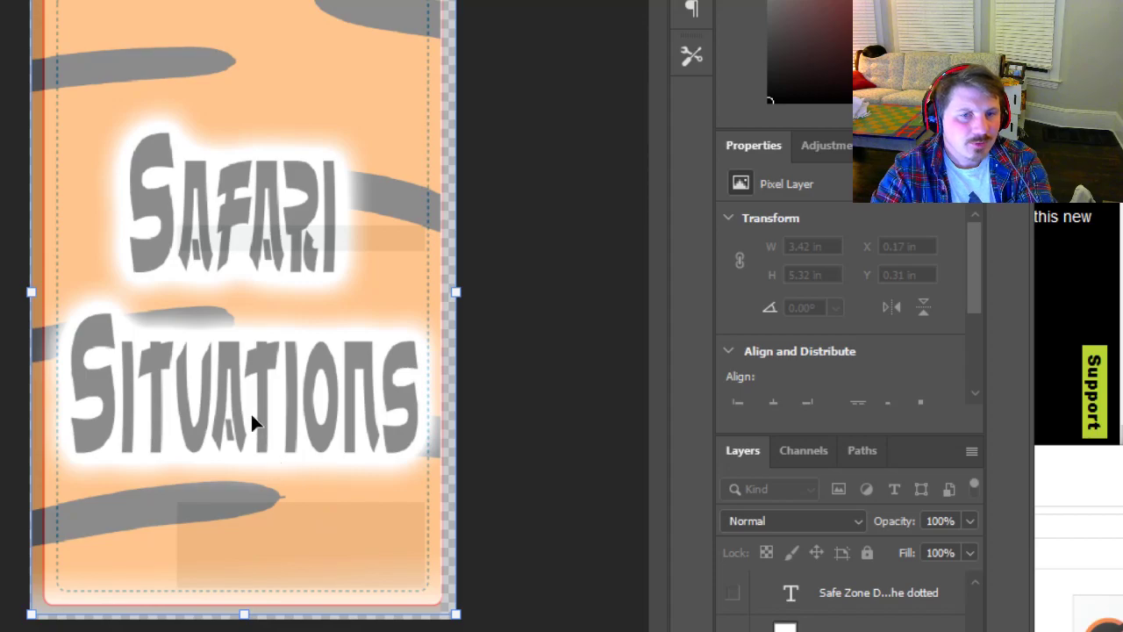
{"action": "left_click_drag", "start_coordinate": [231, 406], "coordinate": [242, 403]}
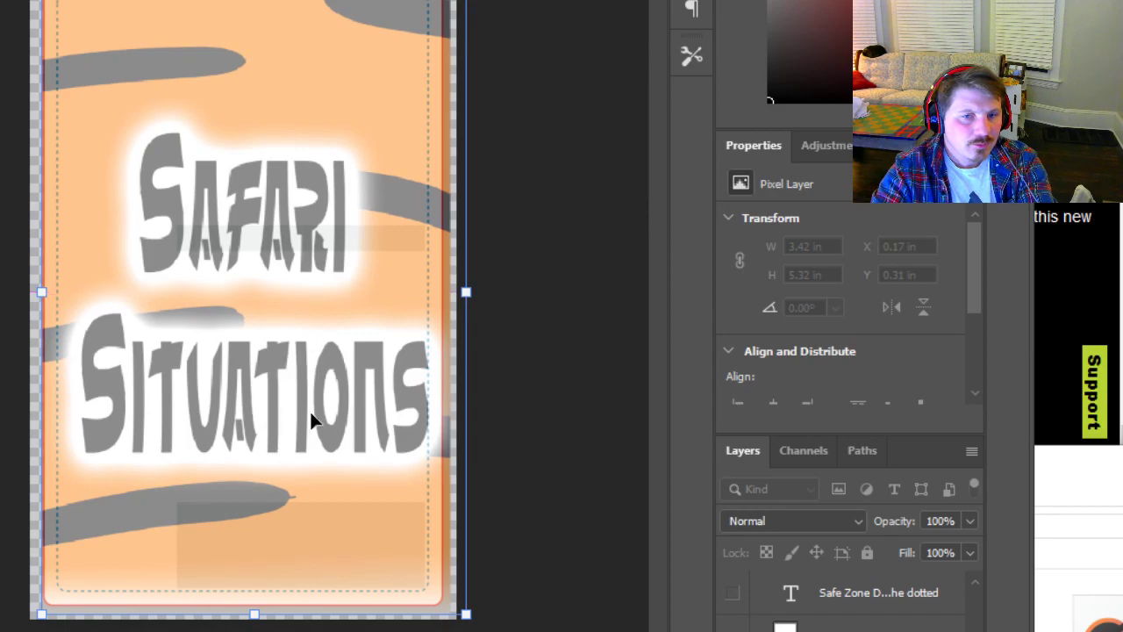
{"action": "left_click_drag", "start_coordinate": [309, 409], "coordinate": [309, 409]}
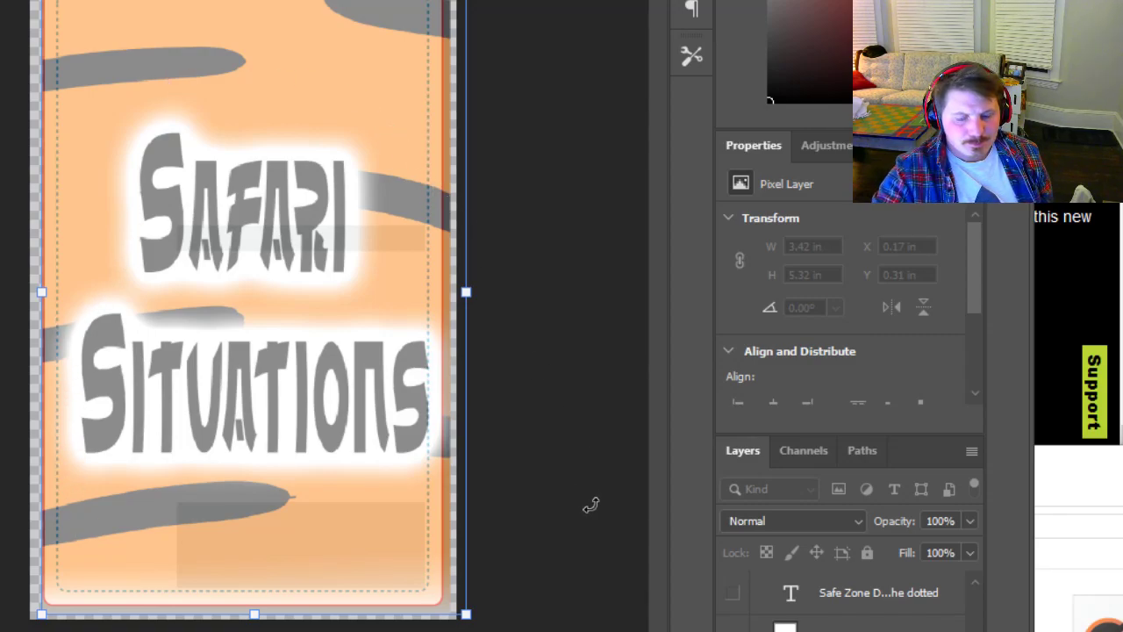
{"action": "key", "text": "Return"}
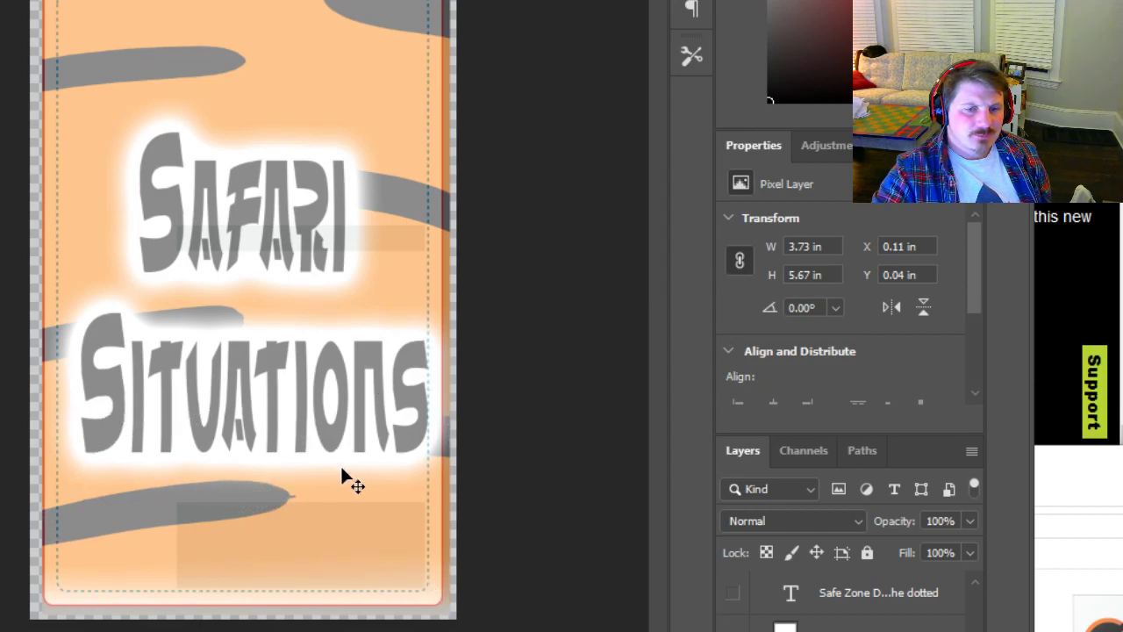
Slide the translucent template layer sideways to about X -1.29 in, uncovering the right part of the artwork
{"action": "key", "text": "5"}
{"action": "key", "text": "5"}
{"action": "left_click_drag", "start_coordinate": [339, 465], "coordinate": [192, 478]}
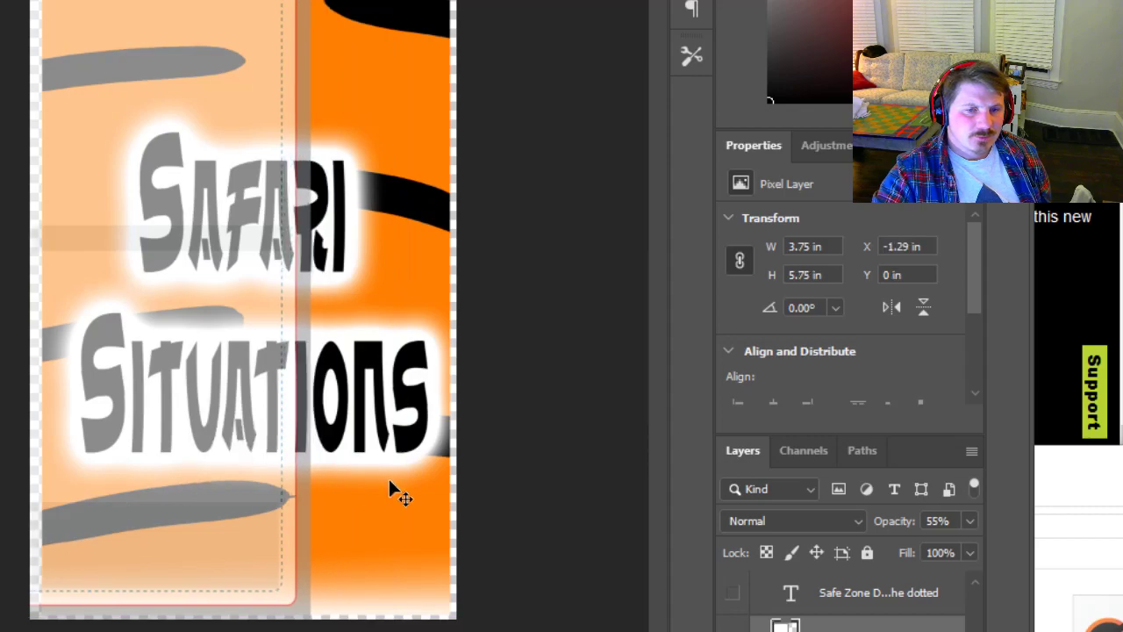
Move the Safari Situations artwork to about X 0.1 in, Y 0.08 in on the card
{"action": "left_click_drag", "start_coordinate": [389, 480], "coordinate": [379, 490]}
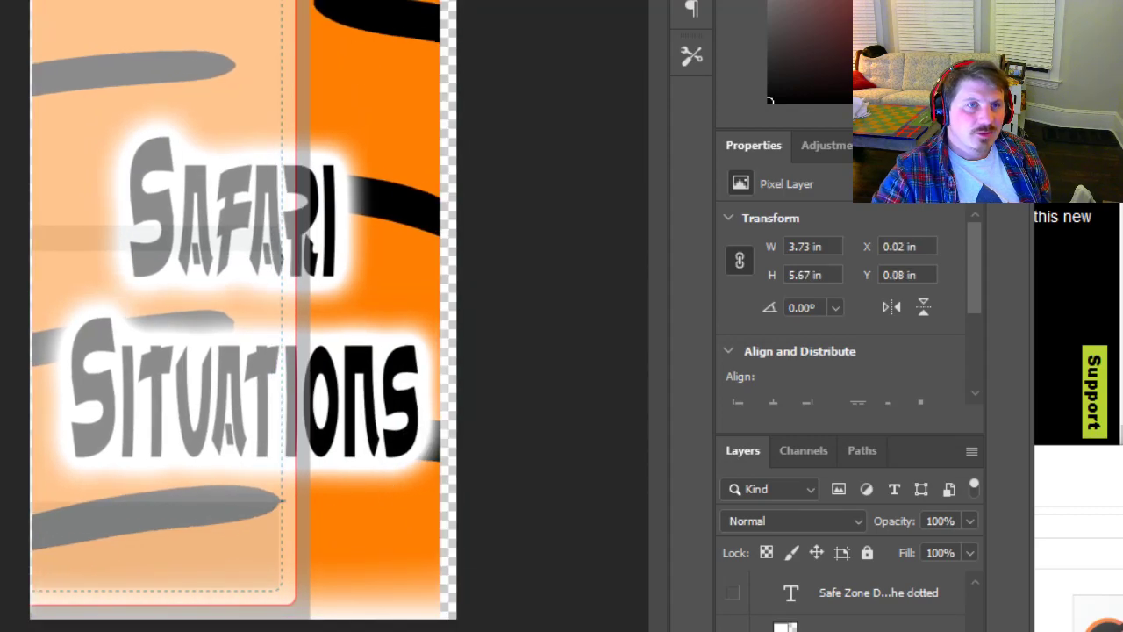
{"action": "left_click", "coordinate": [150, 1]}
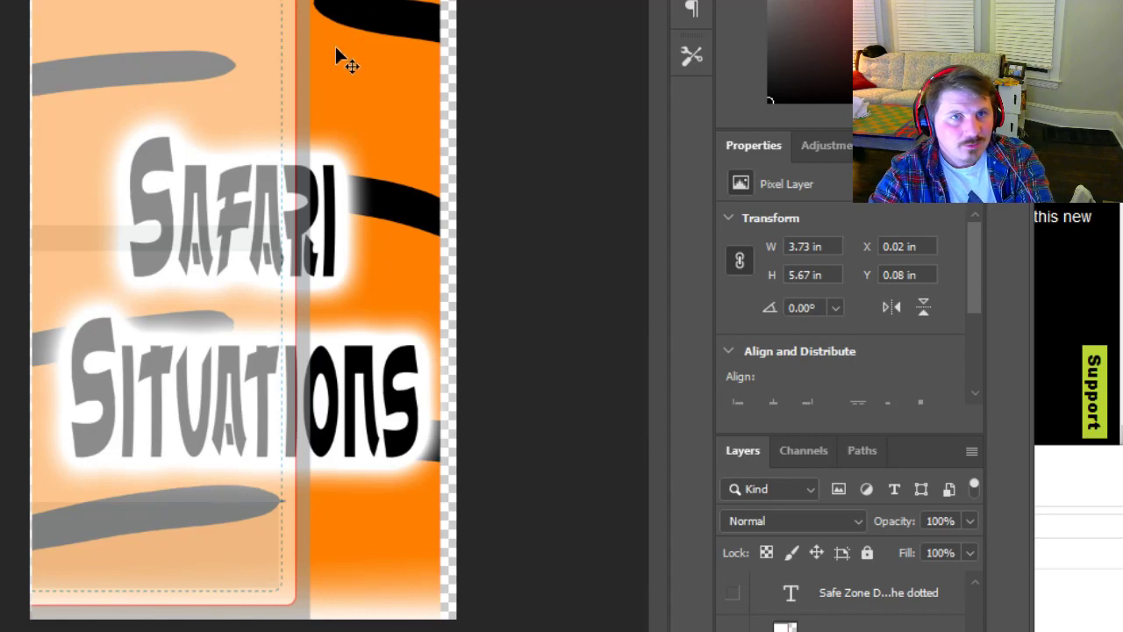
{"action": "mouse_move", "coordinate": [343, 130]}
{"action": "left_mouse_down"}
{"action": "mouse_move", "coordinate": [361, 123]}
{"action": "mouse_move", "coordinate": [319, 139]}
{"action": "mouse_move", "coordinate": [364, 120]}
{"action": "mouse_move", "coordinate": [353, 119]}
{"action": "left_mouse_up"}
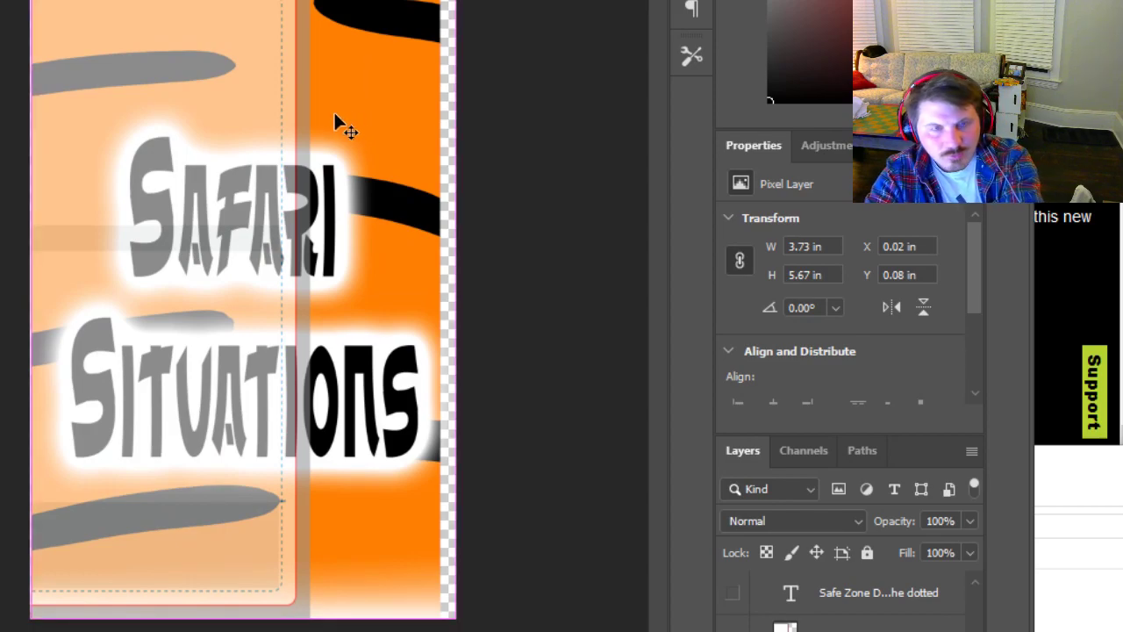
{"action": "key", "text": "ctrl+k"}
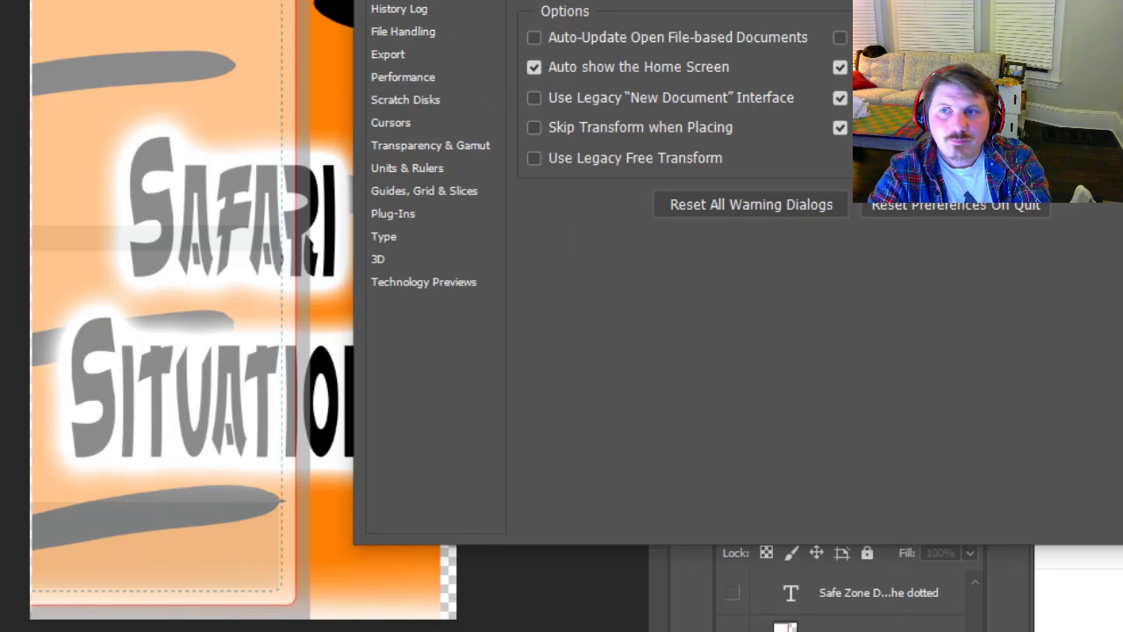
{"action": "key", "text": "Return"}
{"action": "left_click_drag", "start_coordinate": [367, 250], "coordinate": [376, 258]}
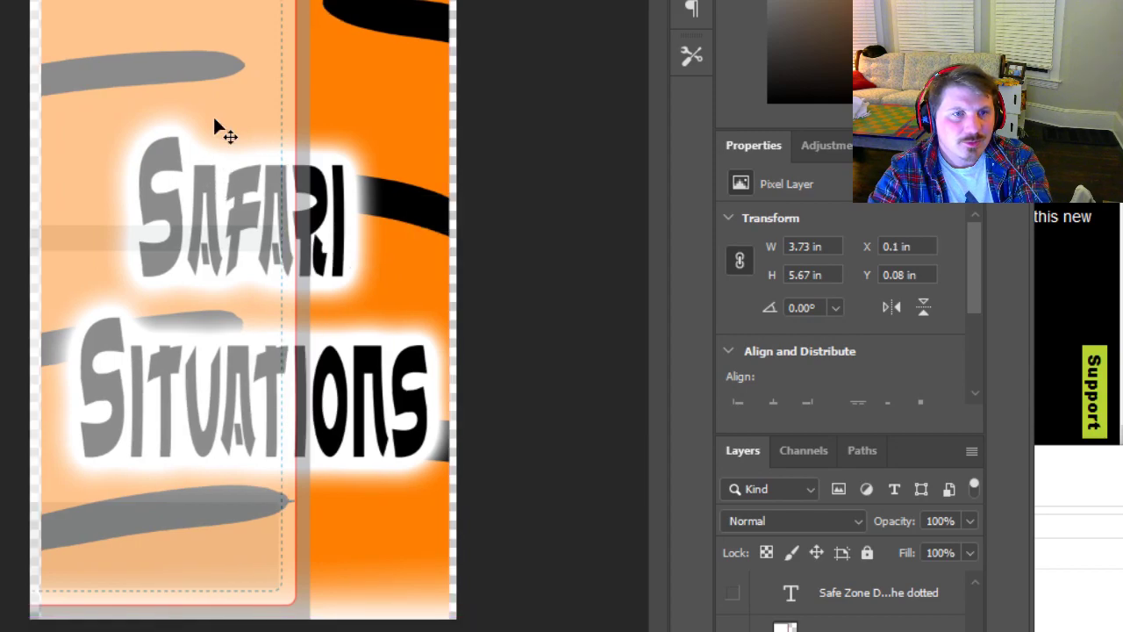
Move the 55% opacity template layer back over the card at X 0 in, Y 0 in
{"action": "key", "text": "5"}
{"action": "key", "text": "5"}
{"action": "left_click_drag", "start_coordinate": [239, 121], "coordinate": [366, 119]}
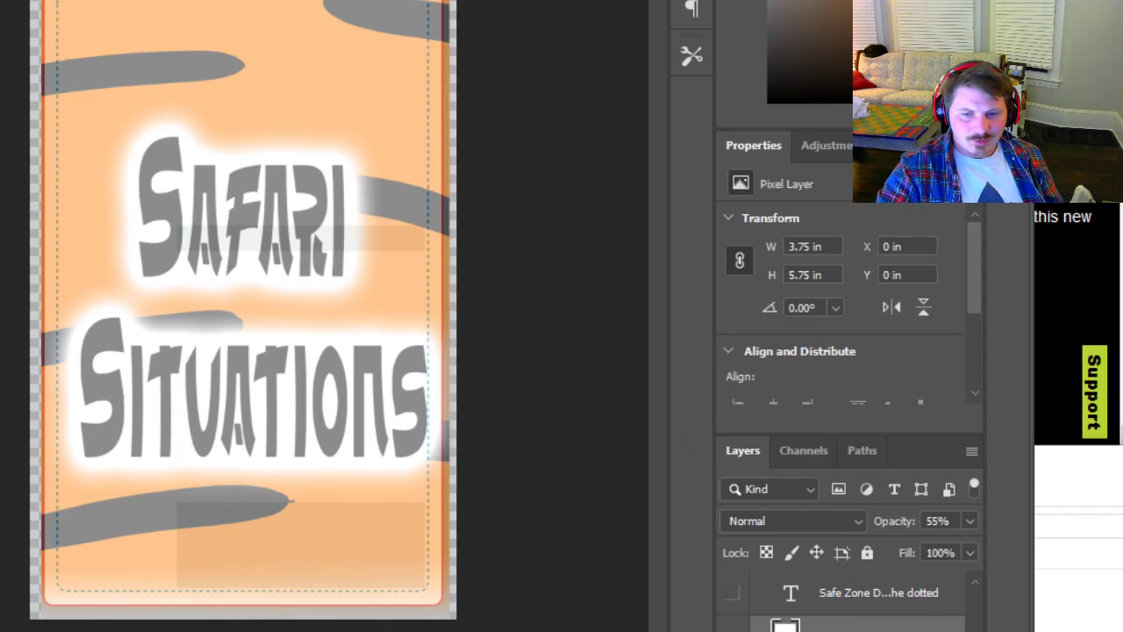
Hide the white template layer and fill the transparent strips along the artwork's left and right edges with white
{"action": "left_click", "coordinate": [733, 631]}
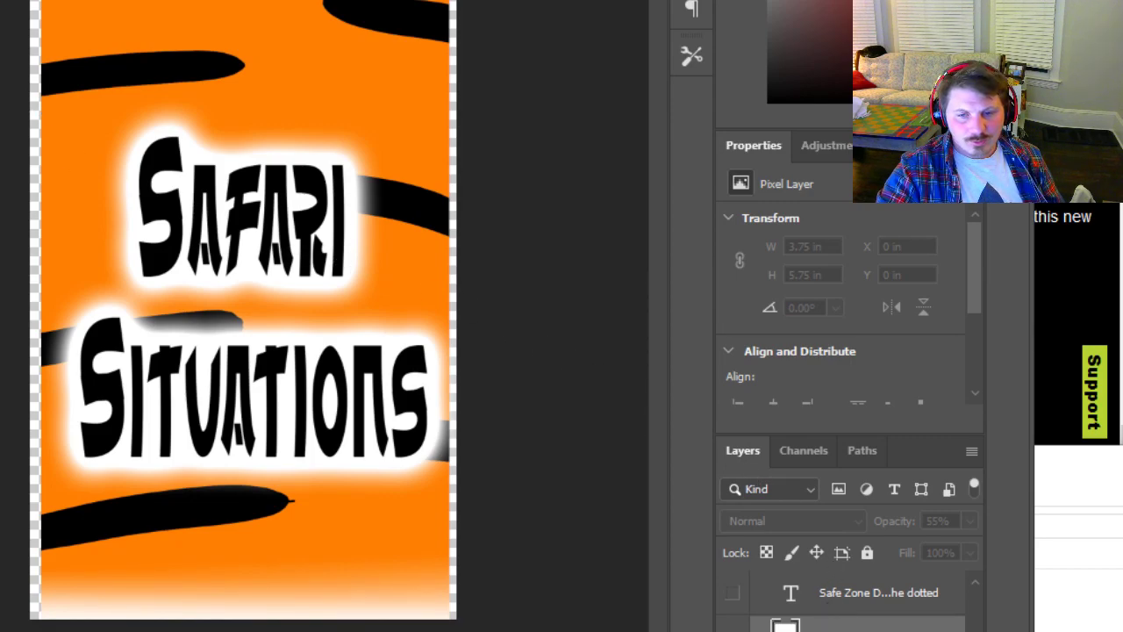
{"action": "left_click", "coordinate": [843, 630]}
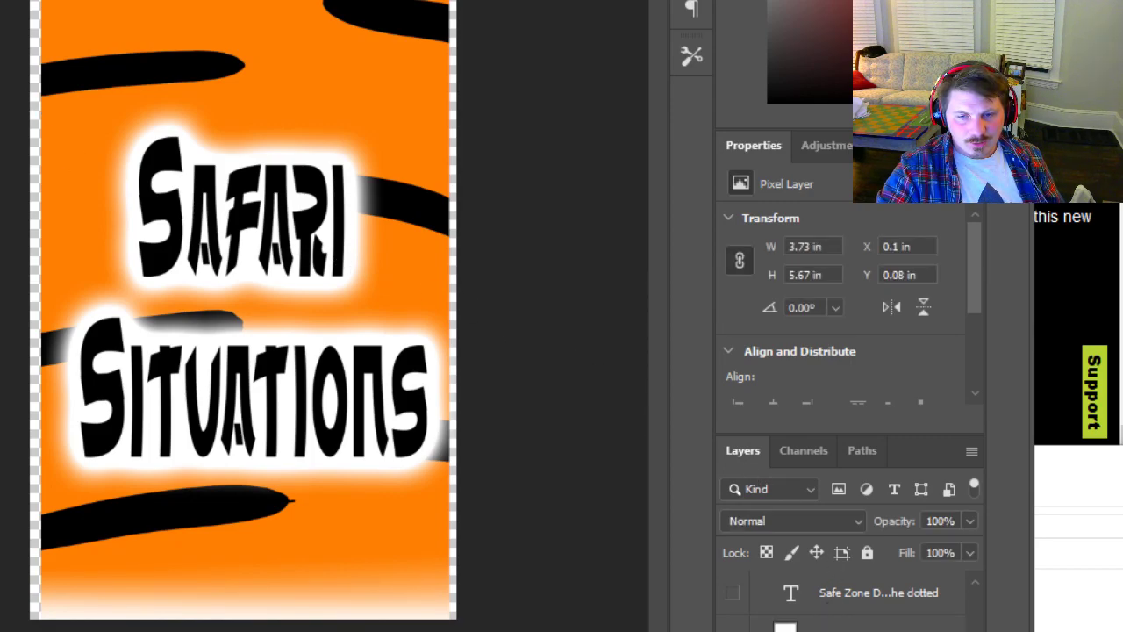
{"action": "left_click", "coordinate": [37, 249]}
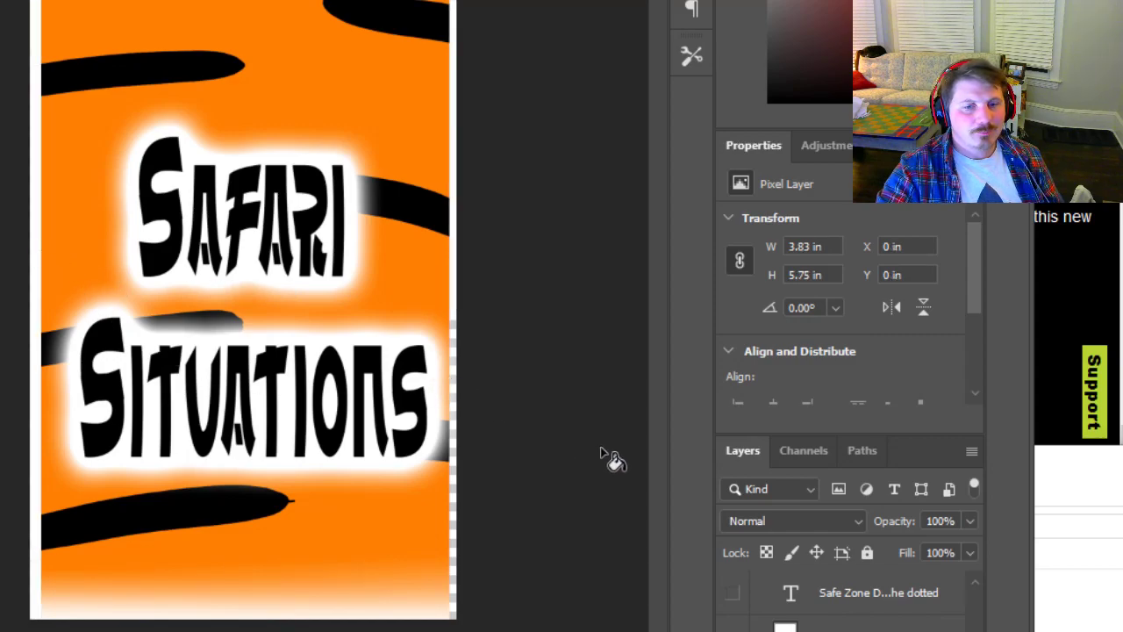
{"action": "left_click", "coordinate": [454, 461]}
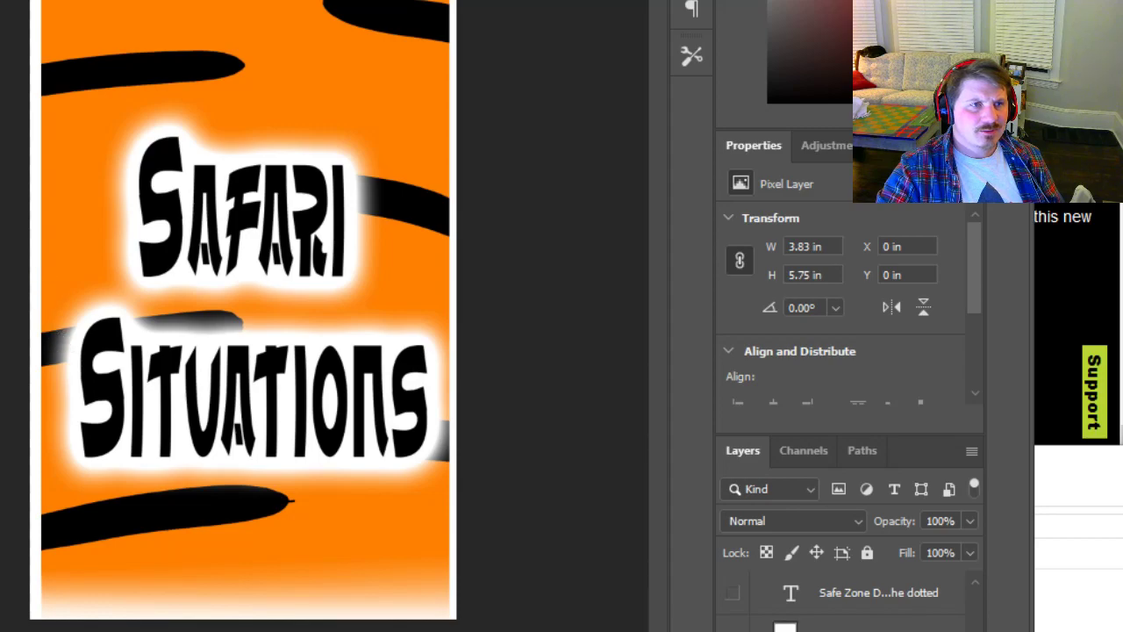
Shift the artwork to about X -0.04 in and fill the transparent gap along the card's right edge with white
{"action": "key", "text": "v"}
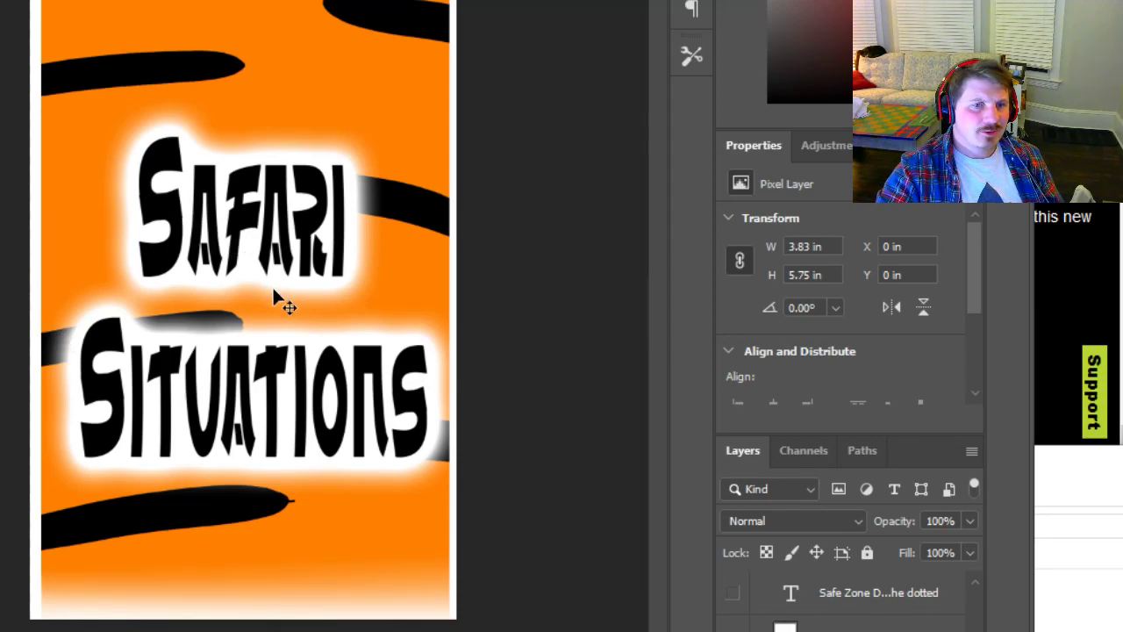
{"action": "left_click_drag", "start_coordinate": [268, 285], "coordinate": [272, 296]}
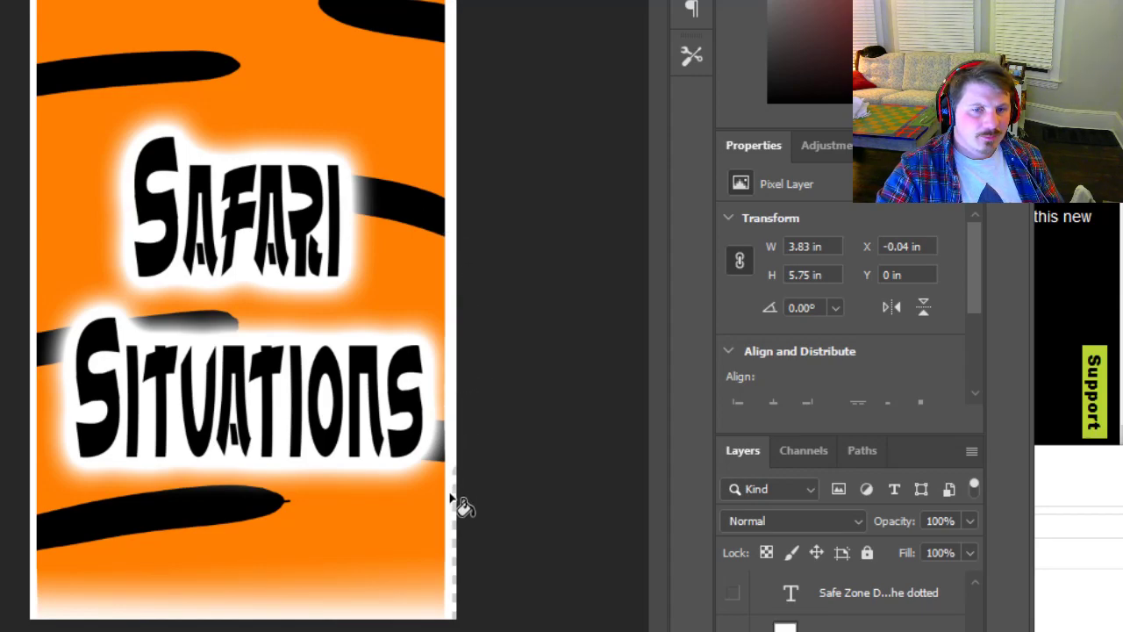
{"action": "left_click", "coordinate": [455, 577]}
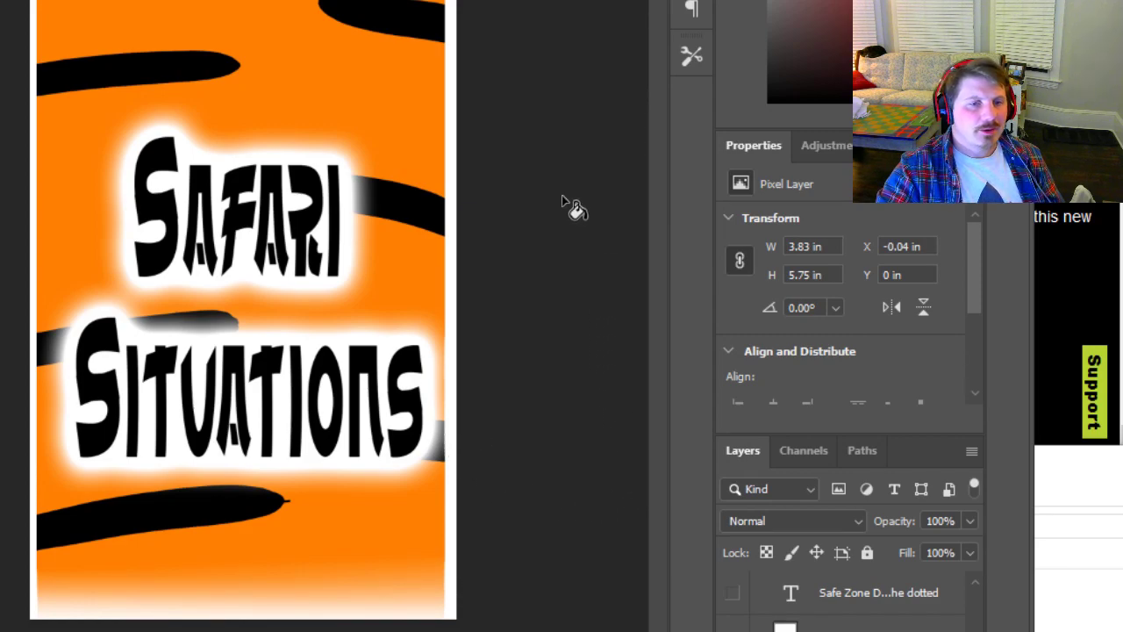
Save the document, start a Save As, and browse to the Games folder inside the pictures folder
{"action": "key", "text": "alt+f"}
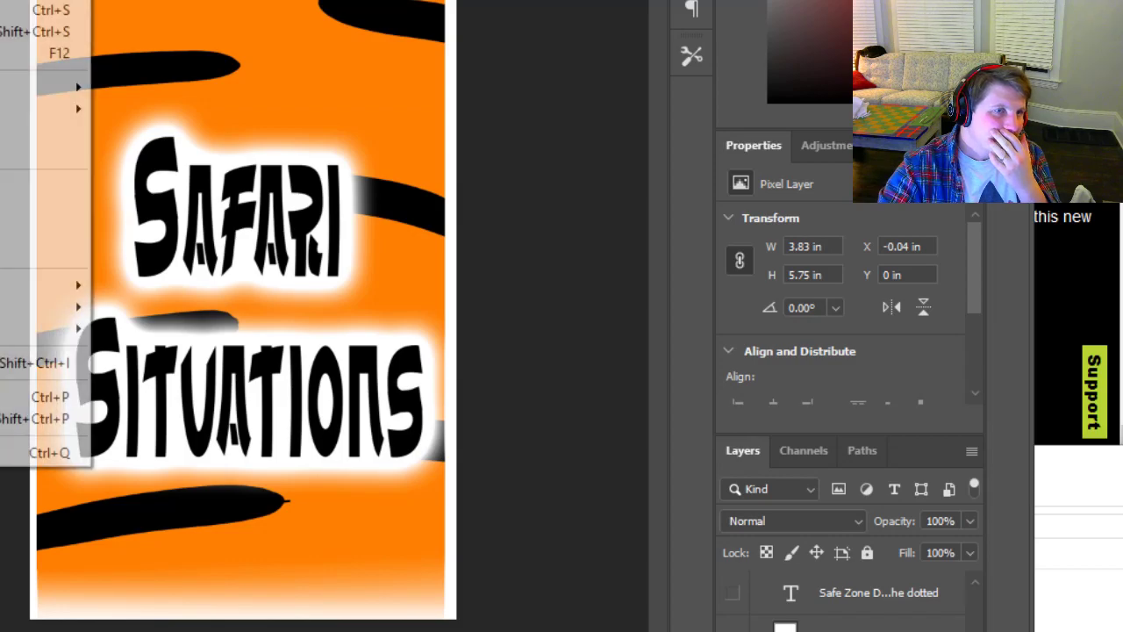
{"action": "key", "text": "Return"}
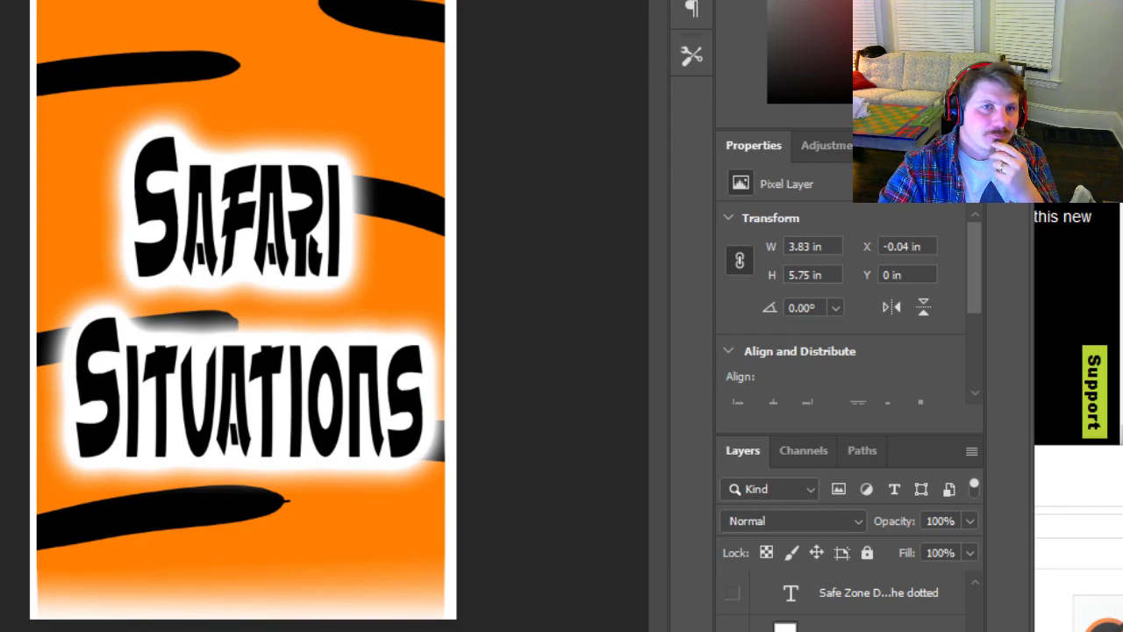
{"action": "key", "text": "alt+f"}
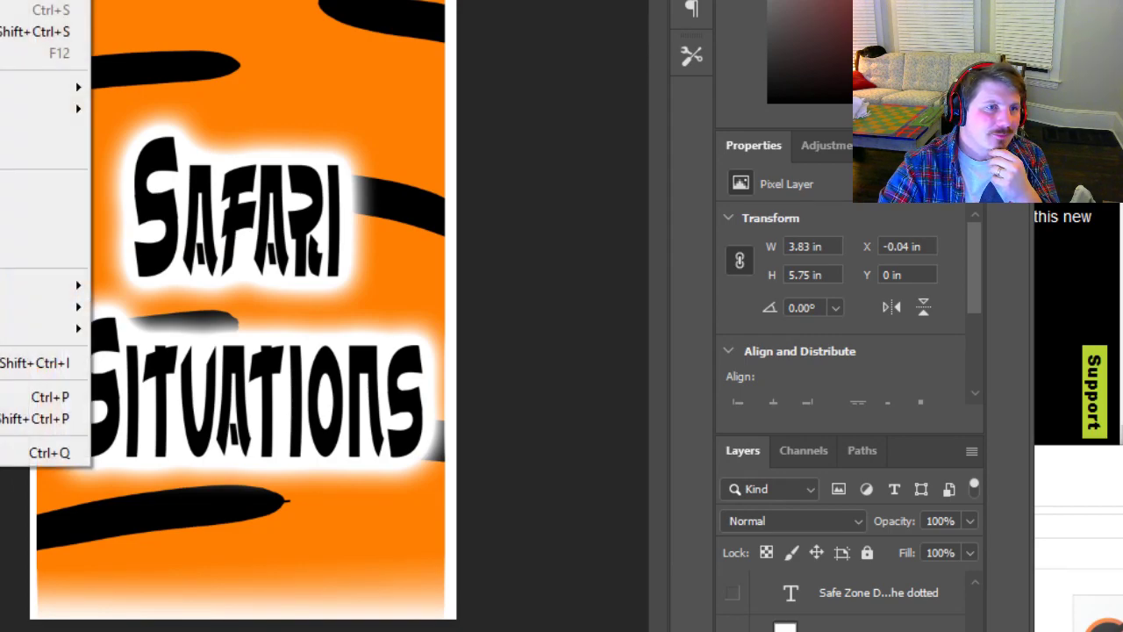
{"action": "left_click", "coordinate": [35, 33]}
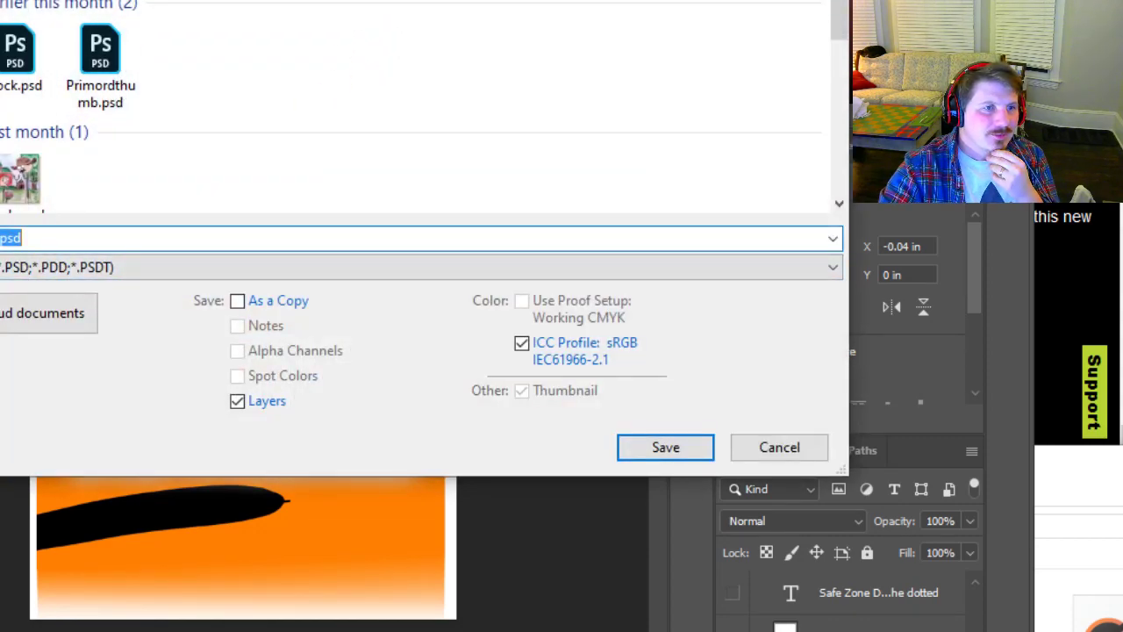
{"action": "left_click", "coordinate": [2, 96]}
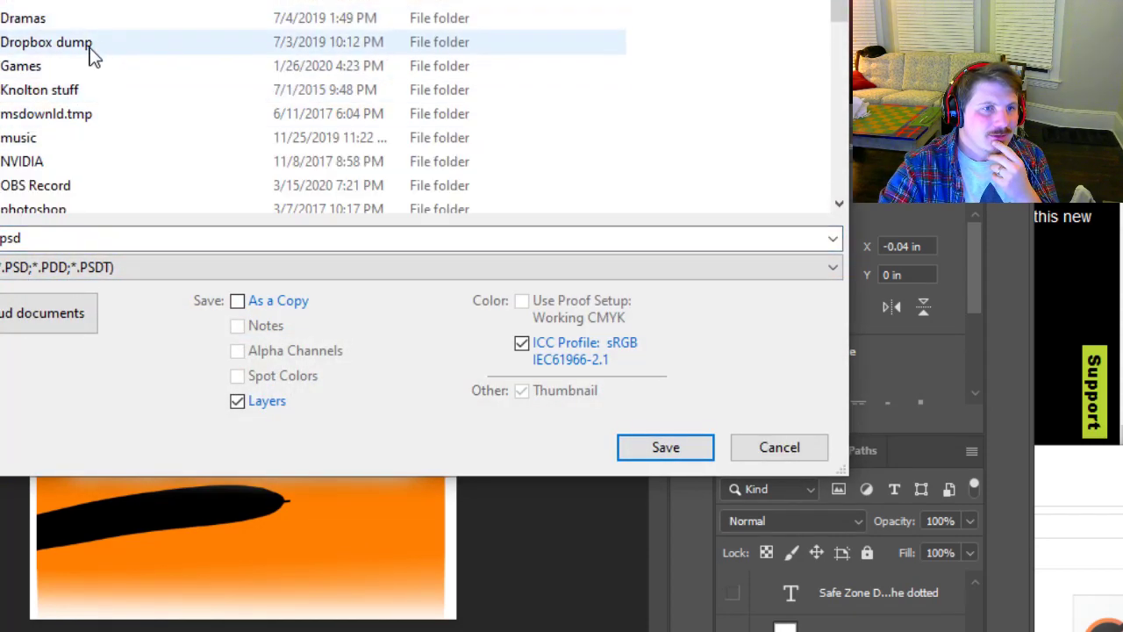
{"action": "scroll", "coordinate": [43, 210], "scroll_direction": "down", "scroll_amount": 1}
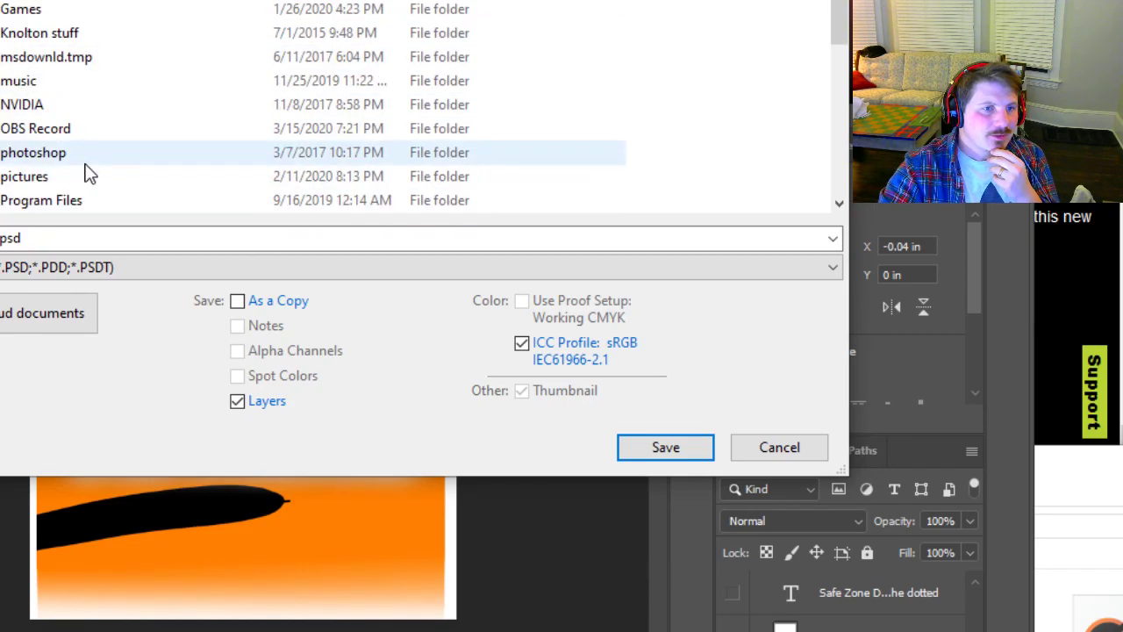
{"action": "double_click", "coordinate": [67, 179]}
{"action": "scroll", "coordinate": [597, 45], "scroll_direction": "down", "scroll_amount": 1}
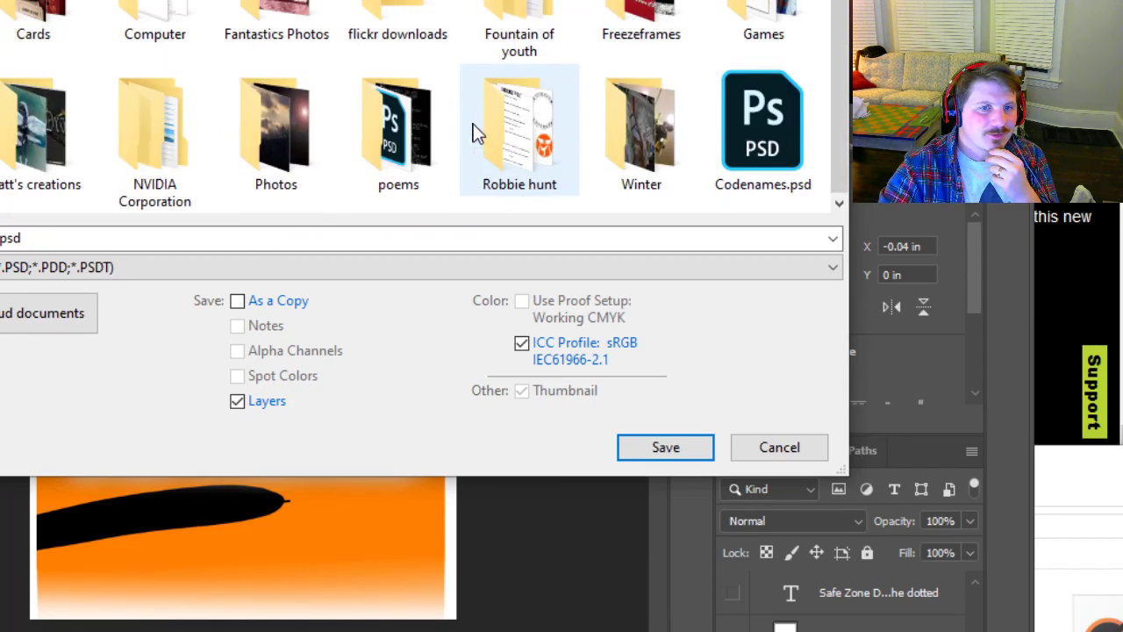
{"action": "double_click", "coordinate": [752, 6]}
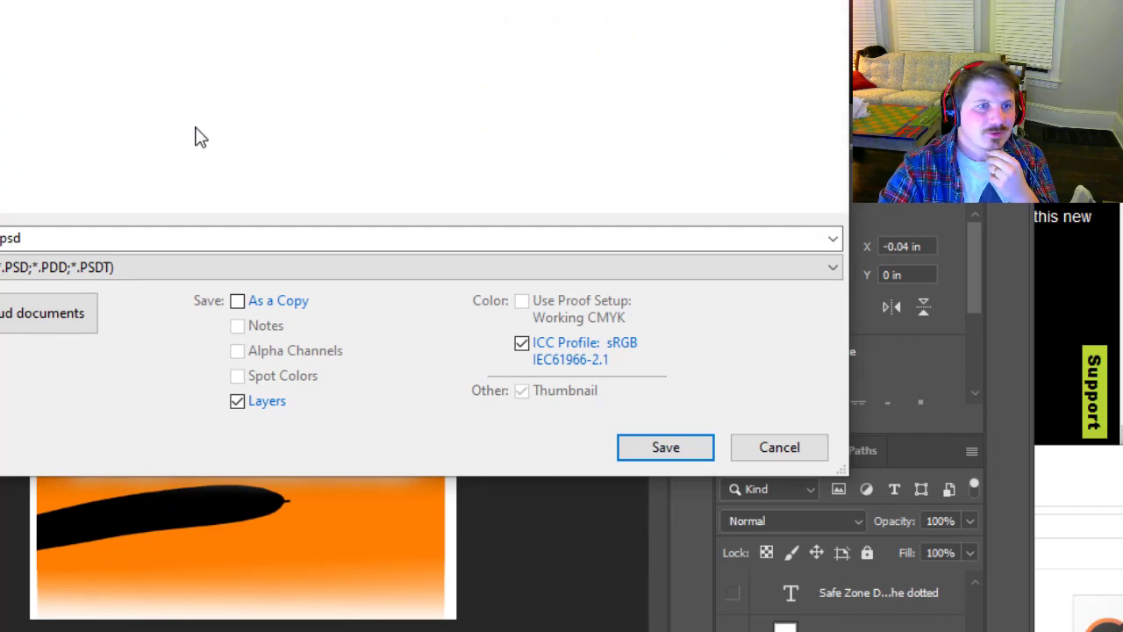
Save the card back as a PNG copy named Deck back.png, replacing the existing file
{"action": "left_click", "coordinate": [383, 268]}
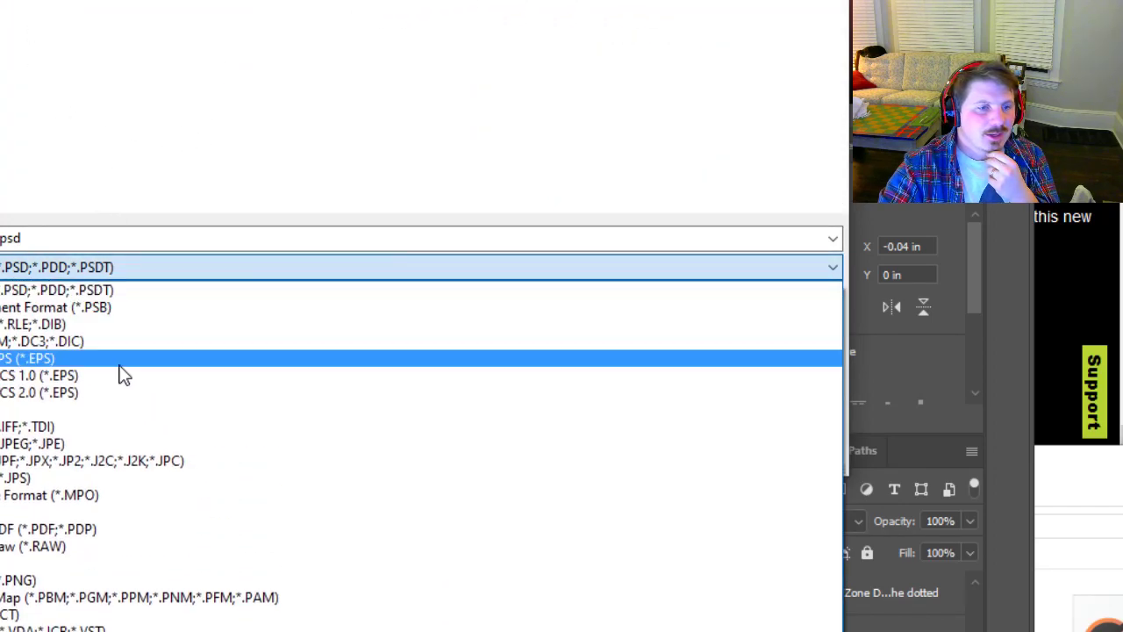
{"action": "left_click", "coordinate": [57, 578]}
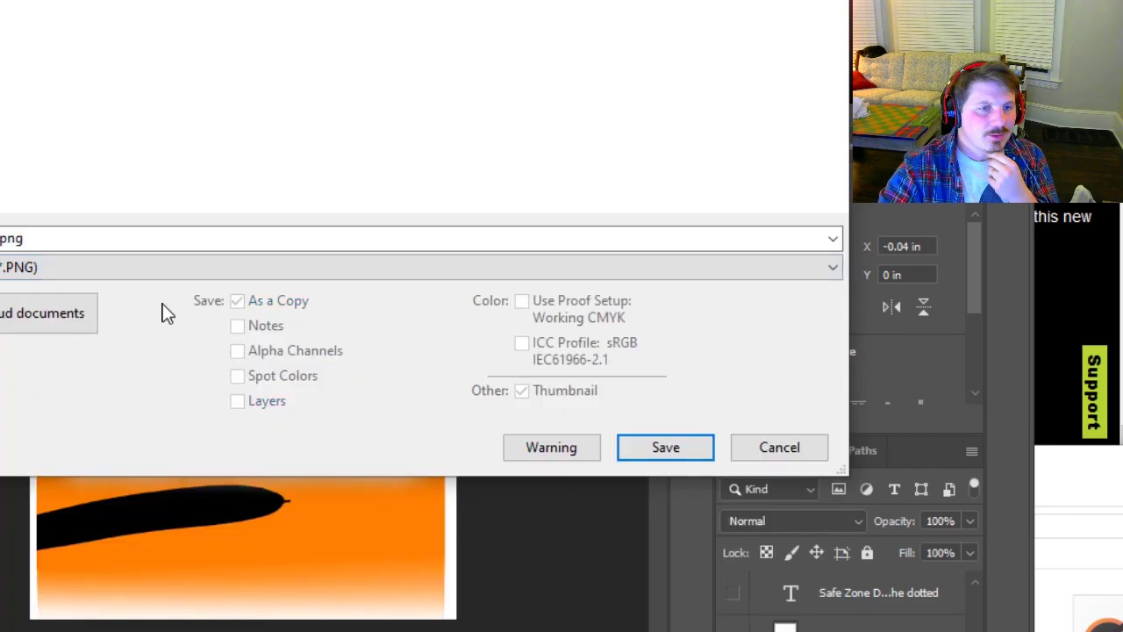
{"action": "key", "text": "Return"}
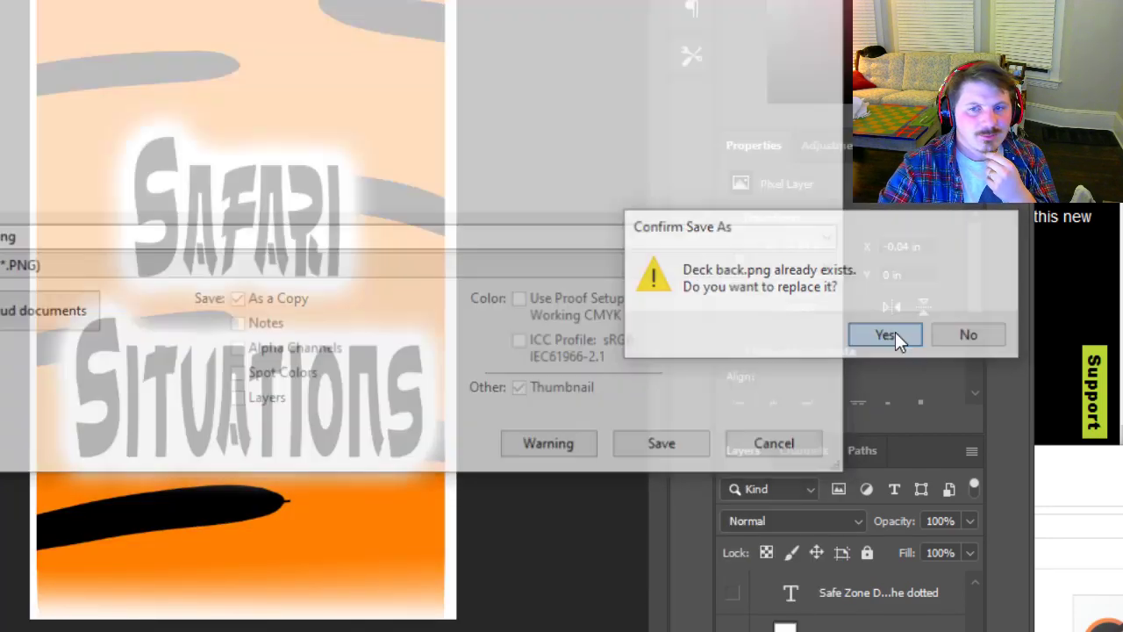
{"action": "left_click", "coordinate": [895, 333]}
{"action": "key", "text": "Return"}
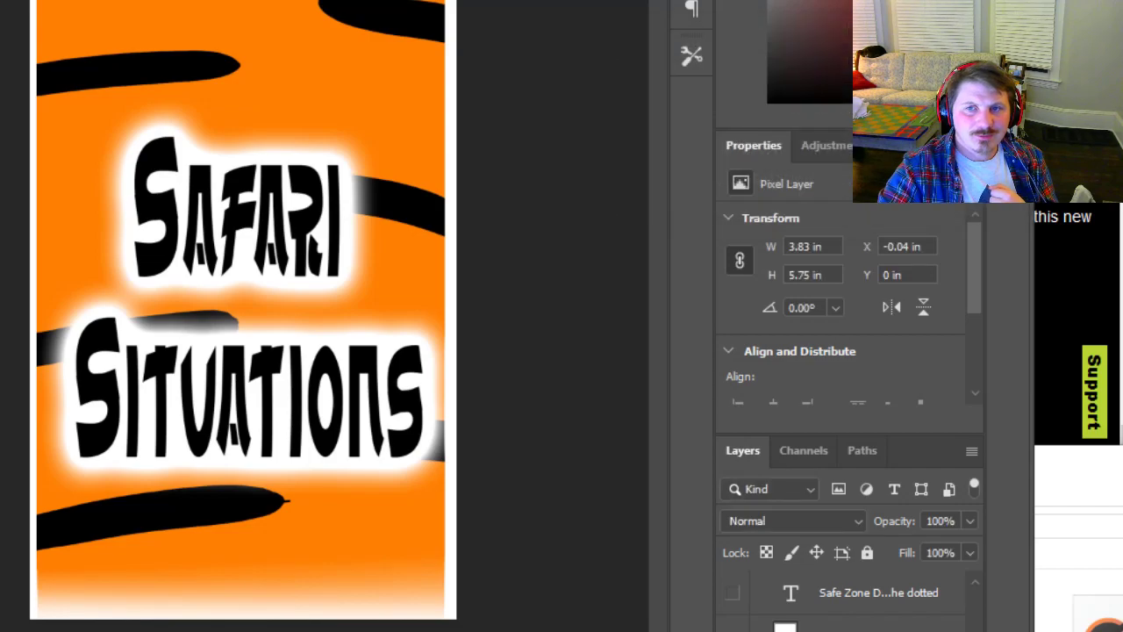
Switch to the Game Crafter page in the browser and delete the existing "Deck back" jumbo deck
{"action": "key", "text": "alt+Tab"}
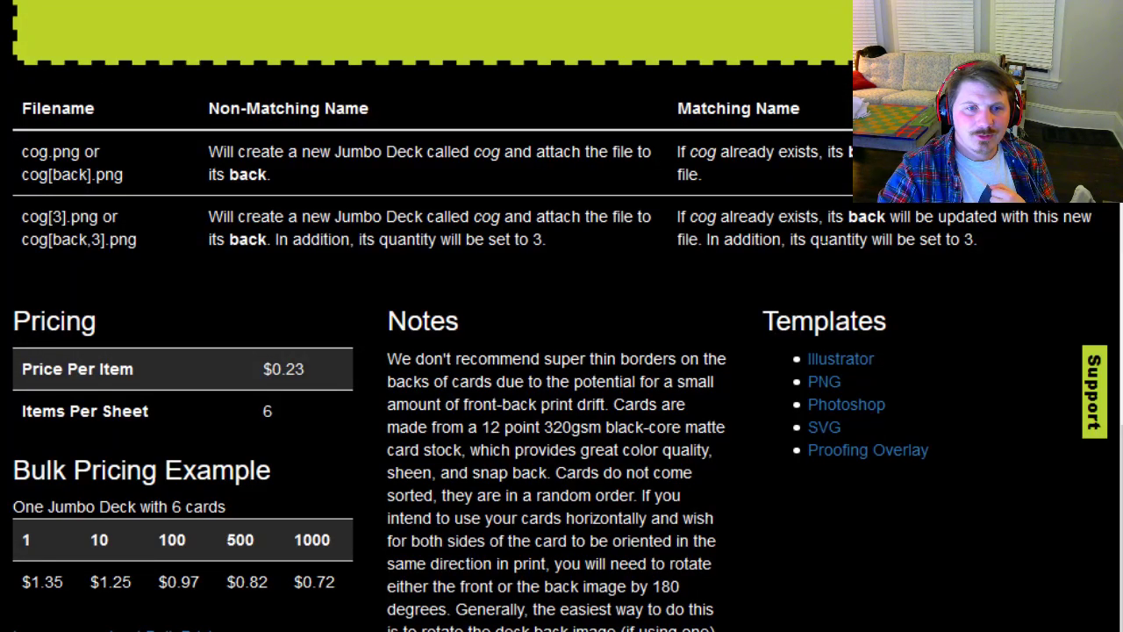
{"action": "scroll", "coordinate": [659, 434], "scroll_direction": "up", "scroll_amount": 10}
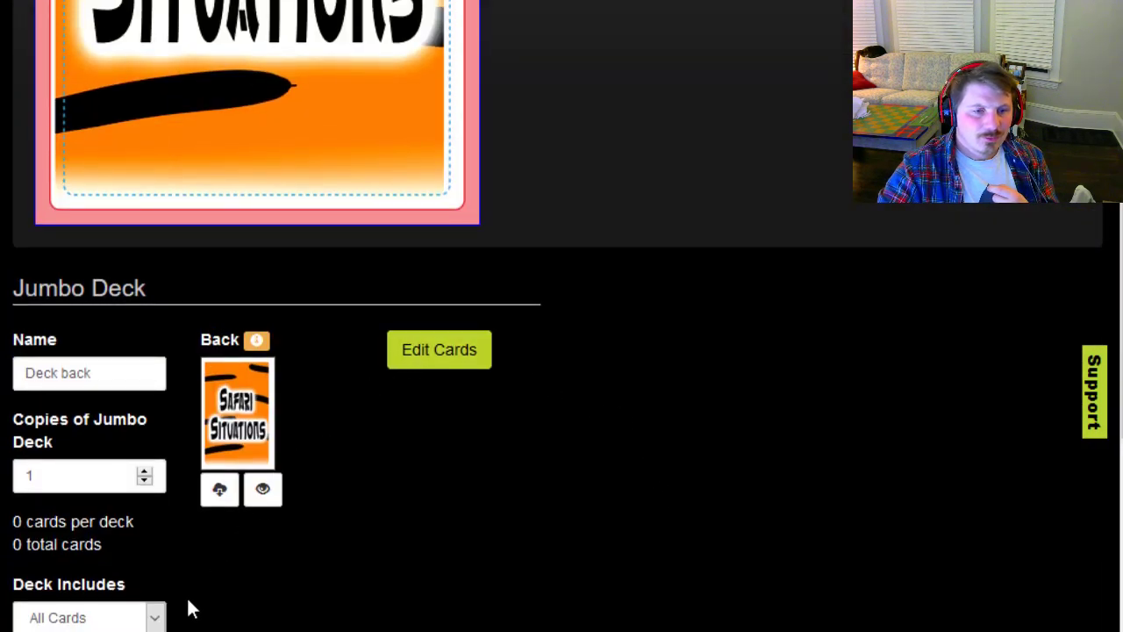
{"action": "left_click", "coordinate": [219, 489]}
{"action": "left_click", "coordinate": [575, 389]}
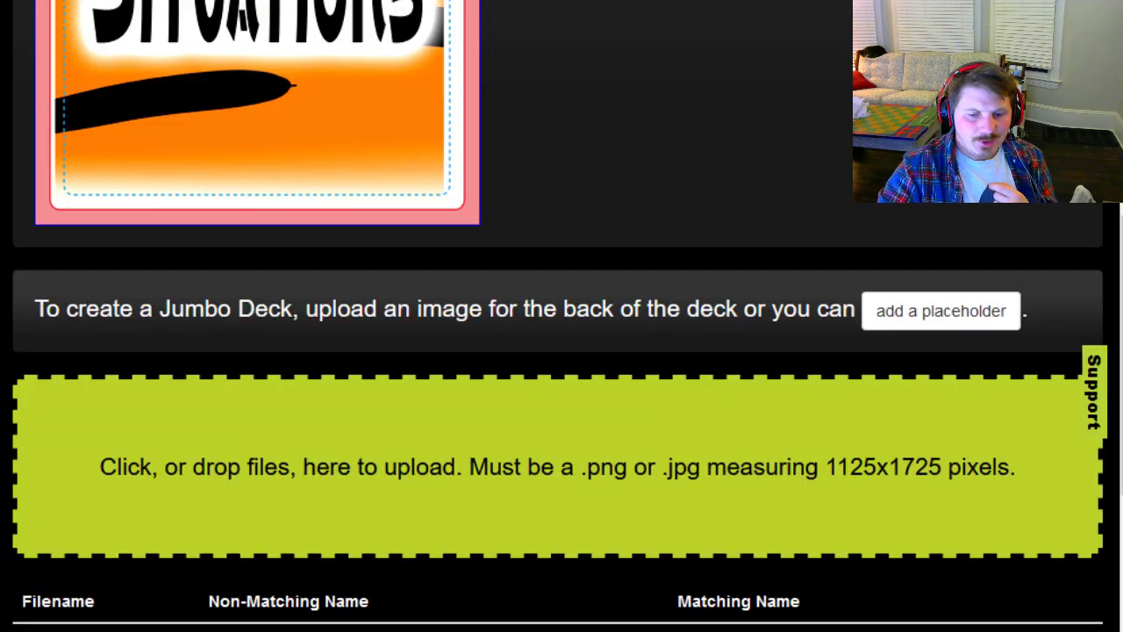
Upload the Deck back image from the Safari Situations folder as the back of a new jumbo deck
{"action": "key", "text": "alt+Tab"}
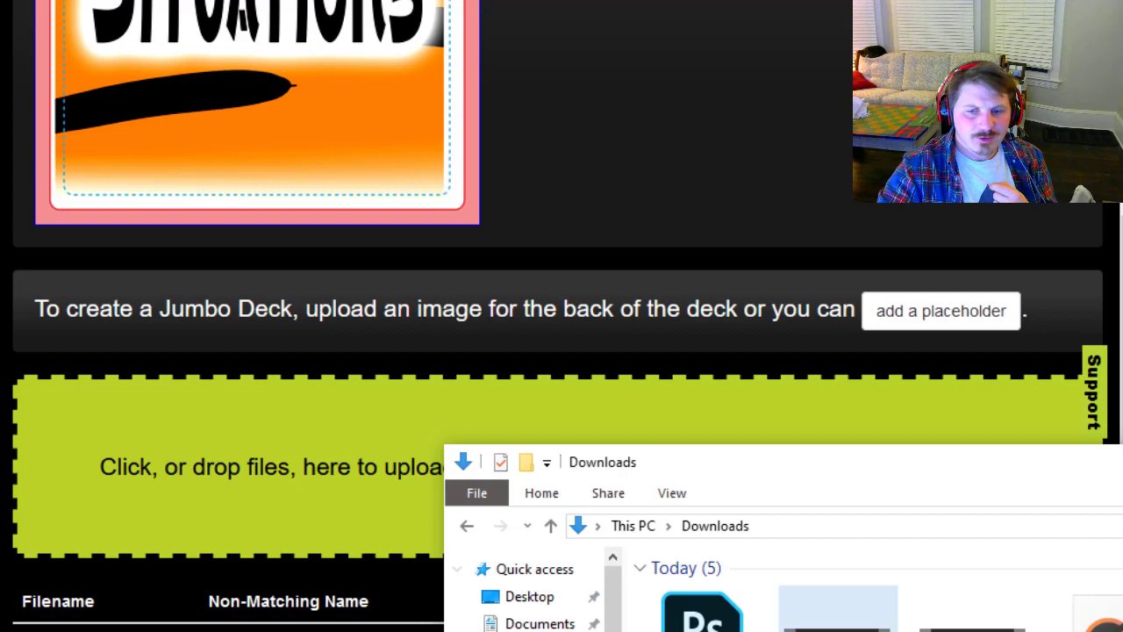
{"action": "scroll", "coordinate": [536, 597], "scroll_direction": "down", "scroll_amount": 5}
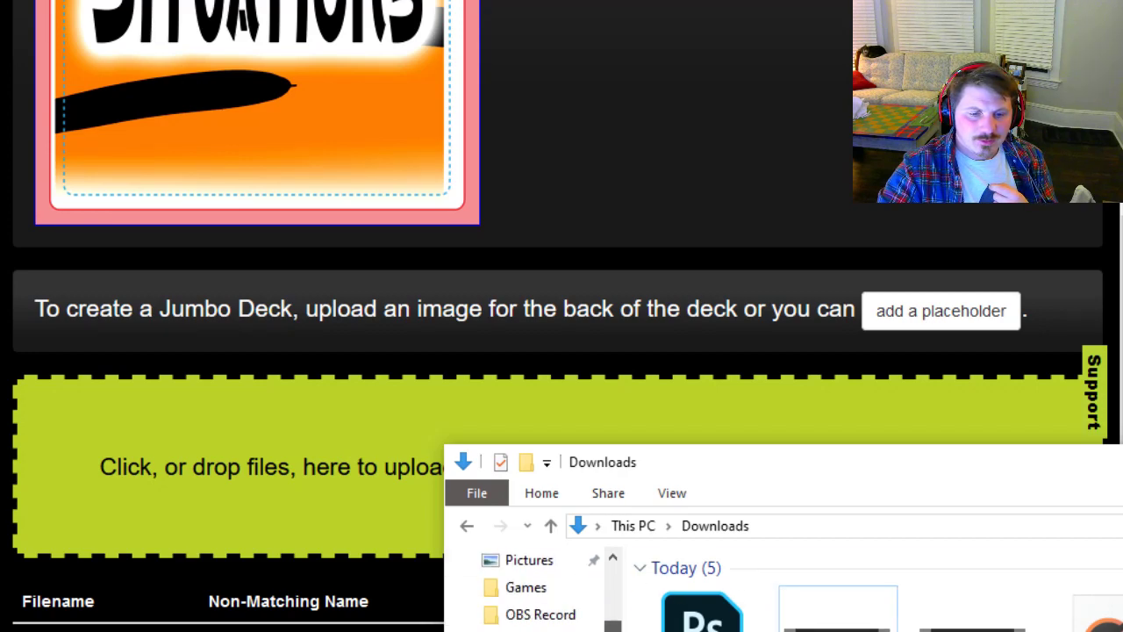
{"action": "scroll", "coordinate": [527, 584], "scroll_direction": "up", "scroll_amount": 1}
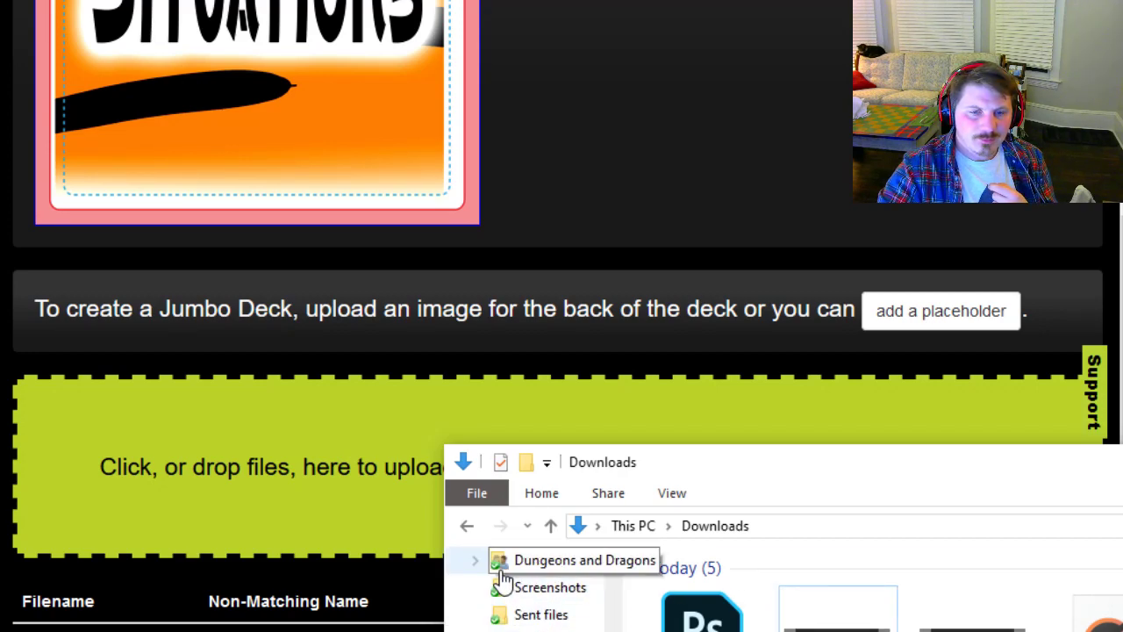
{"action": "left_click", "coordinate": [466, 525]}
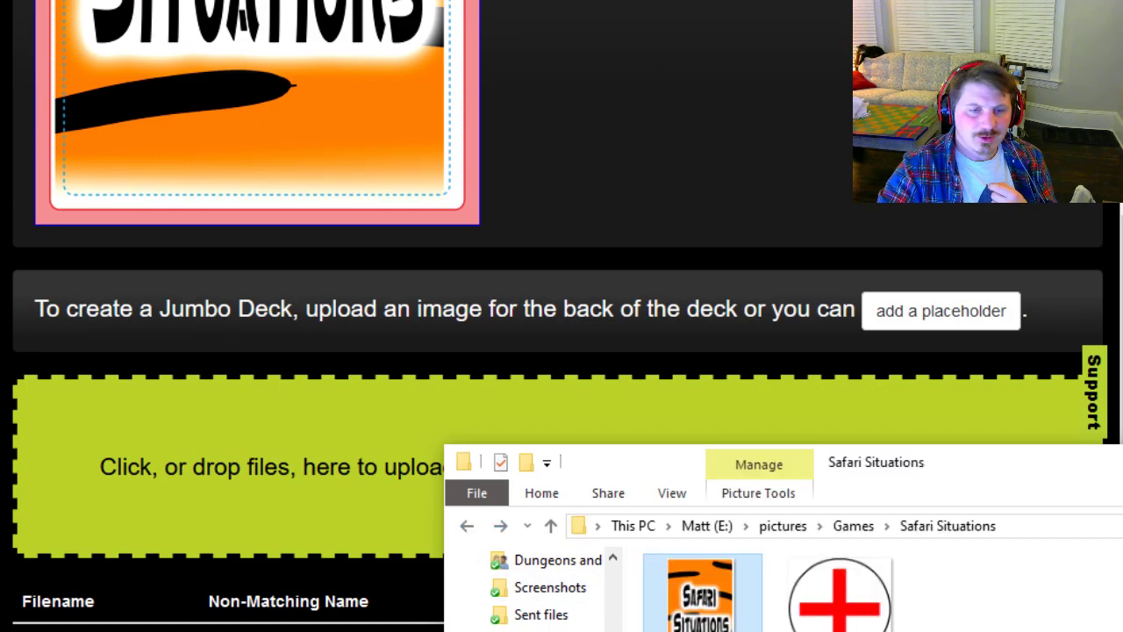
{"action": "left_click_drag", "start_coordinate": [702, 593], "coordinate": [297, 468]}
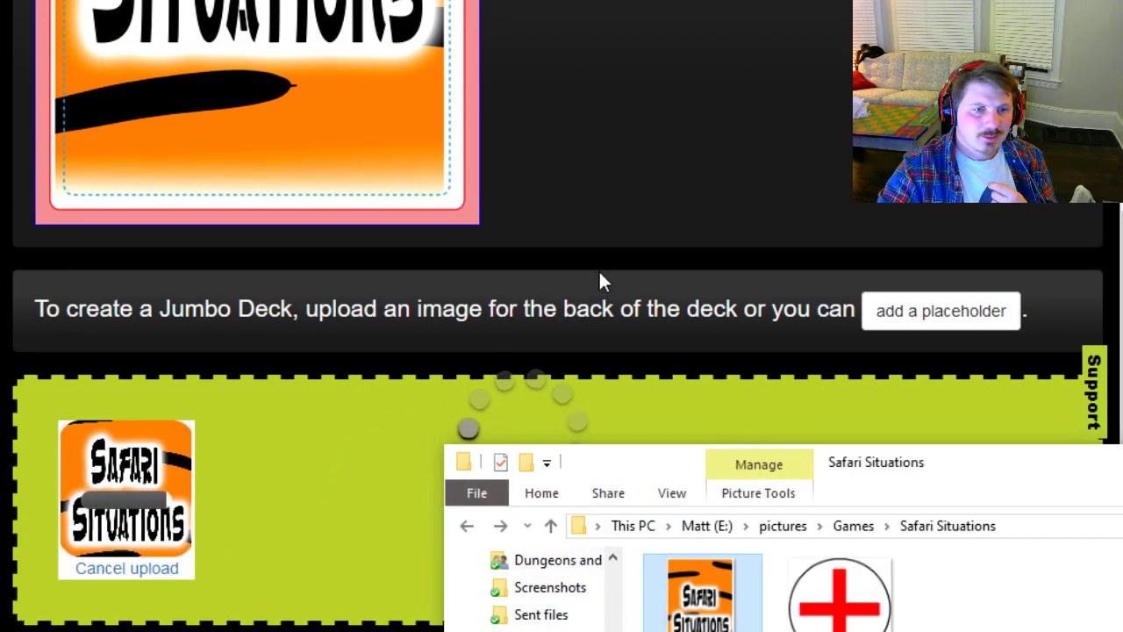
Open the proof of the newly uploaded jumbo deck's back image
{"action": "left_click", "coordinate": [713, 182]}
{"action": "scroll", "coordinate": [711, 183], "scroll_direction": "up", "scroll_amount": 3}
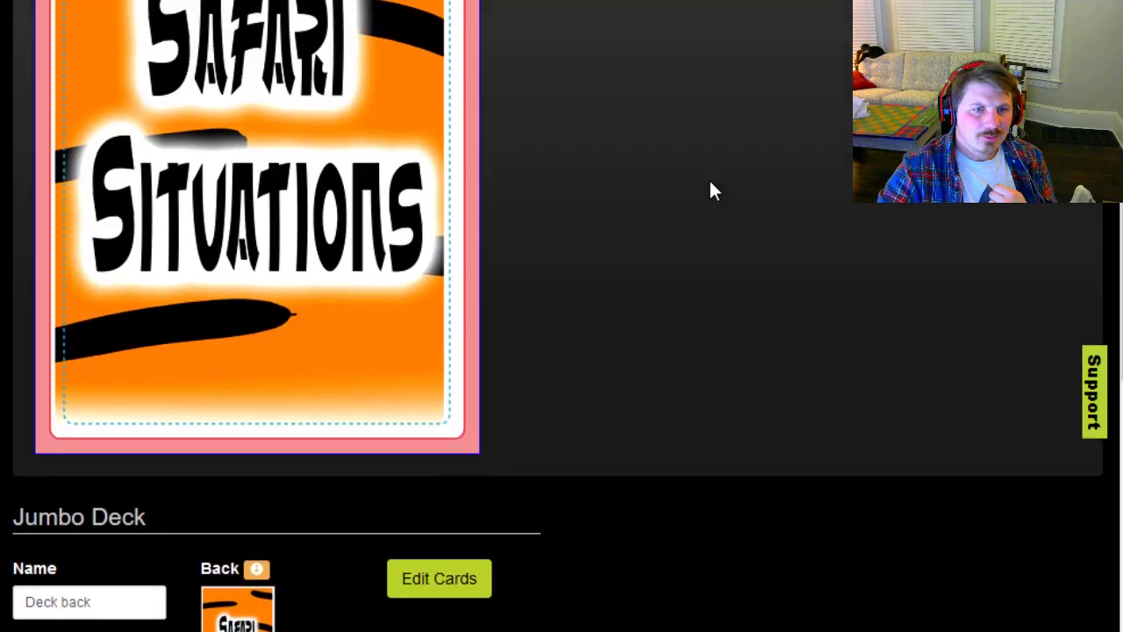
{"action": "scroll", "coordinate": [693, 219], "scroll_direction": "down", "scroll_amount": 2}
{"action": "left_click", "coordinate": [263, 604]}
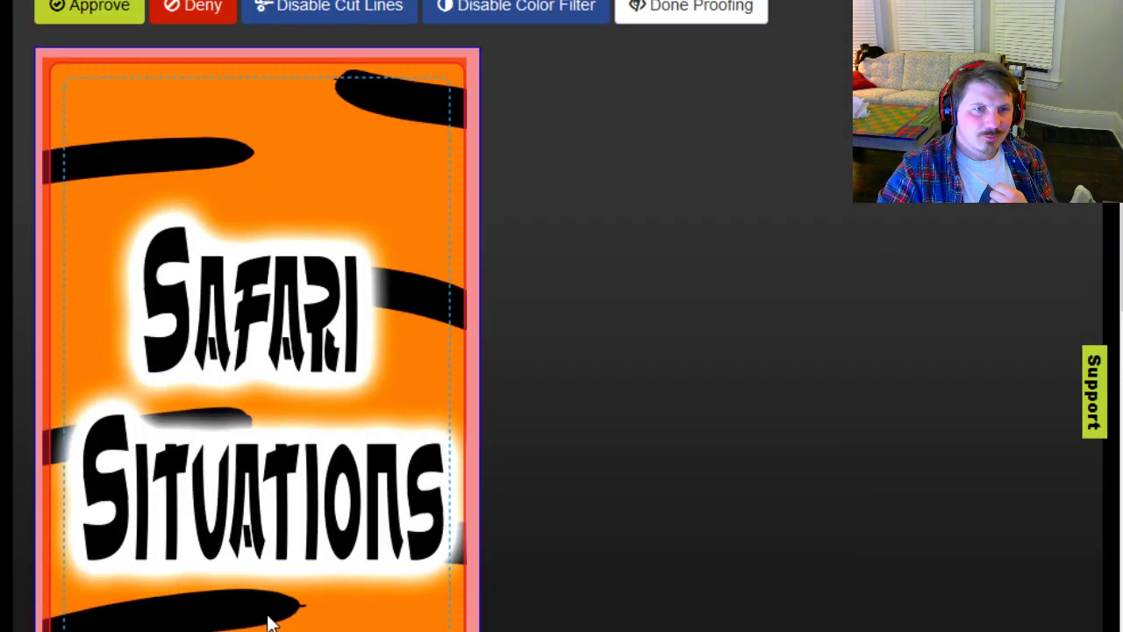
Check the Safari Situations card back against the cut and safe-zone lines and approve the proof
{"action": "scroll", "coordinate": [665, 322], "scroll_direction": "down", "scroll_amount": 2}
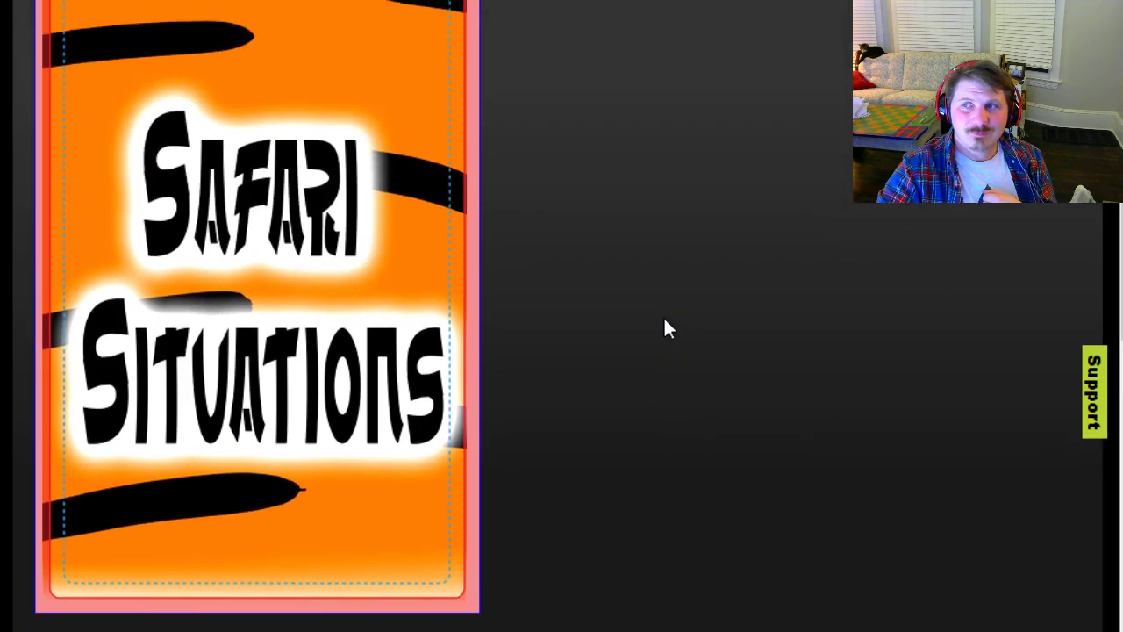
{"action": "scroll", "coordinate": [665, 328], "scroll_direction": "up", "scroll_amount": 5}
{"action": "scroll", "coordinate": [667, 330], "scroll_direction": "down", "scroll_amount": 1}
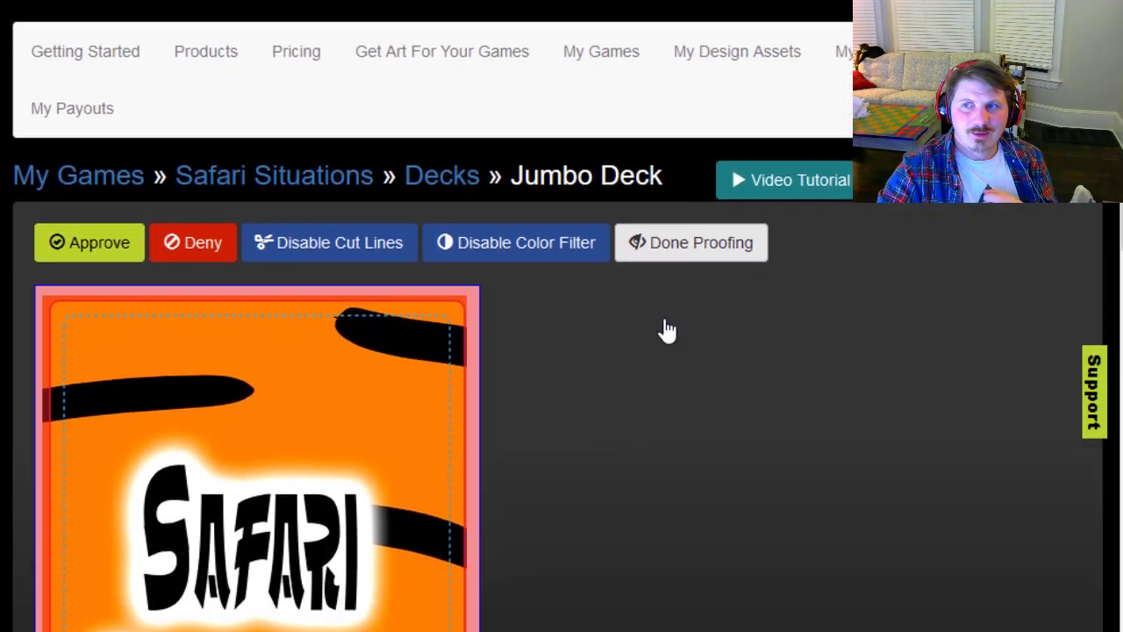
{"action": "scroll", "coordinate": [667, 330], "scroll_direction": "down", "scroll_amount": 2}
{"action": "scroll", "coordinate": [742, 296], "scroll_direction": "down", "scroll_amount": 3}
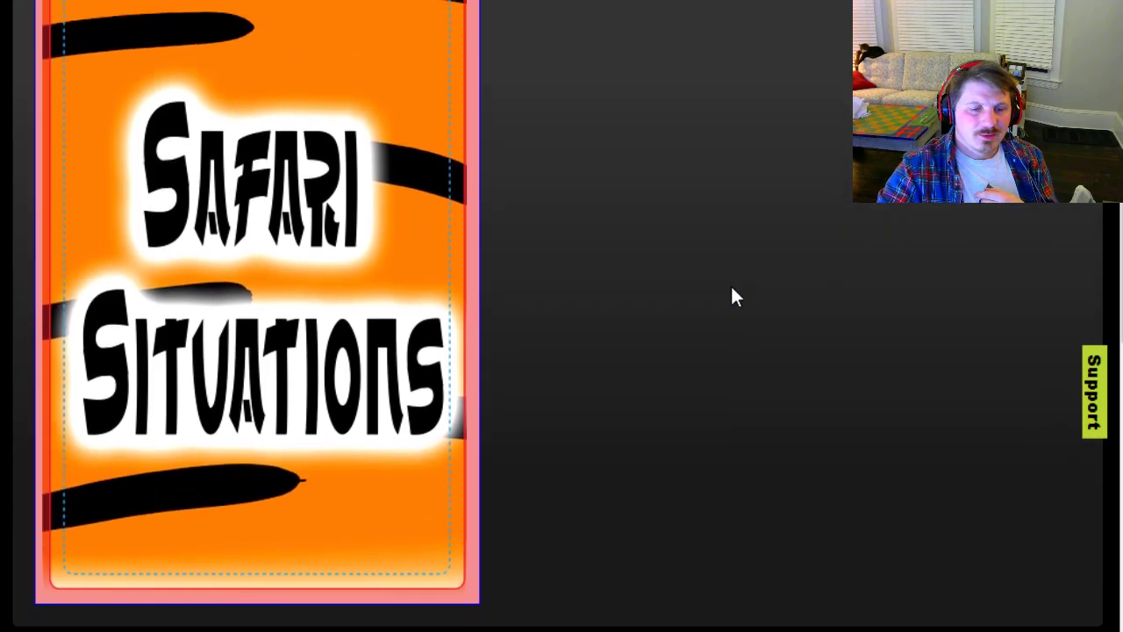
{"action": "scroll", "coordinate": [521, 376], "scroll_direction": "up", "scroll_amount": 5}
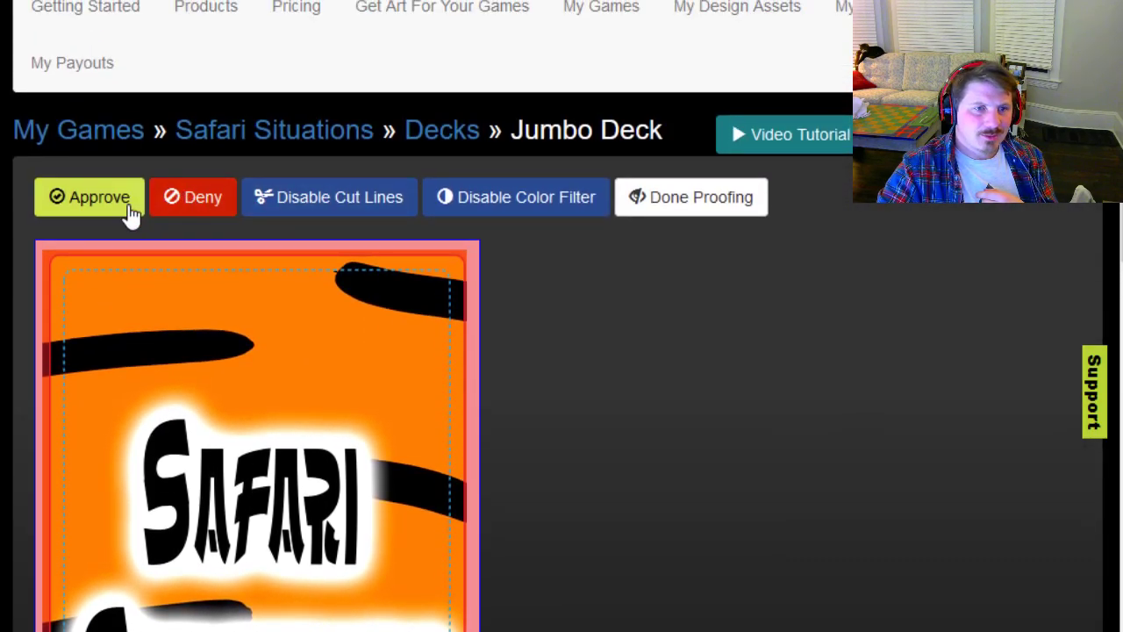
{"action": "left_click", "coordinate": [128, 202]}
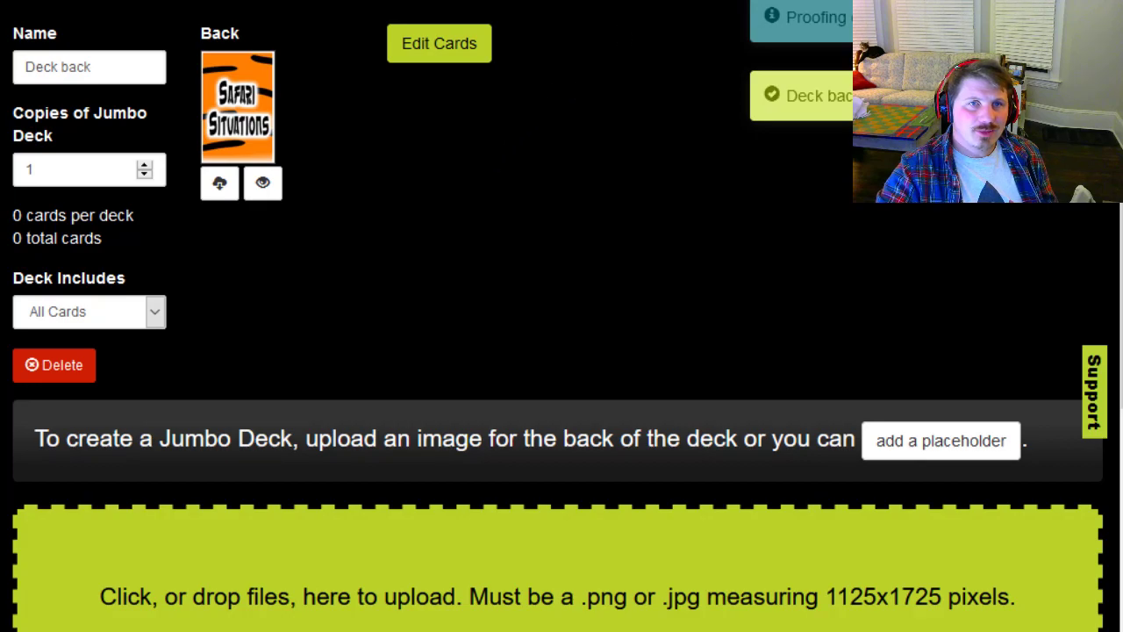
Switch to Photoshop, hide the card back artwork, and show the template guides over a white background
{"action": "key", "text": "alt+Tab"}
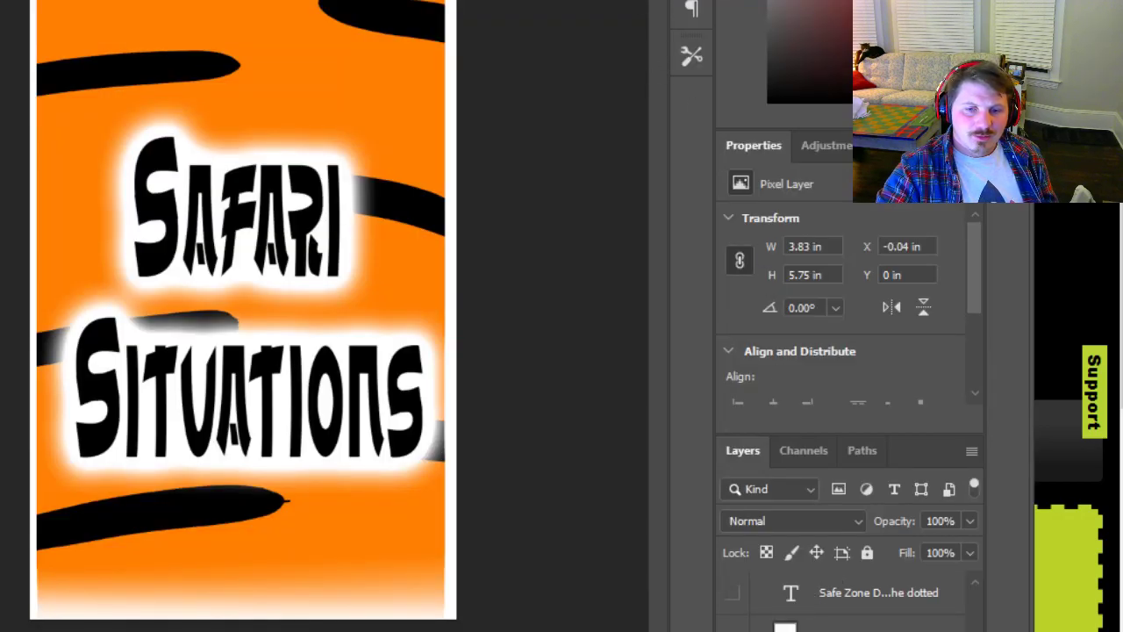
{"action": "left_click", "coordinate": [733, 630]}
{"action": "left_click", "coordinate": [733, 630]}
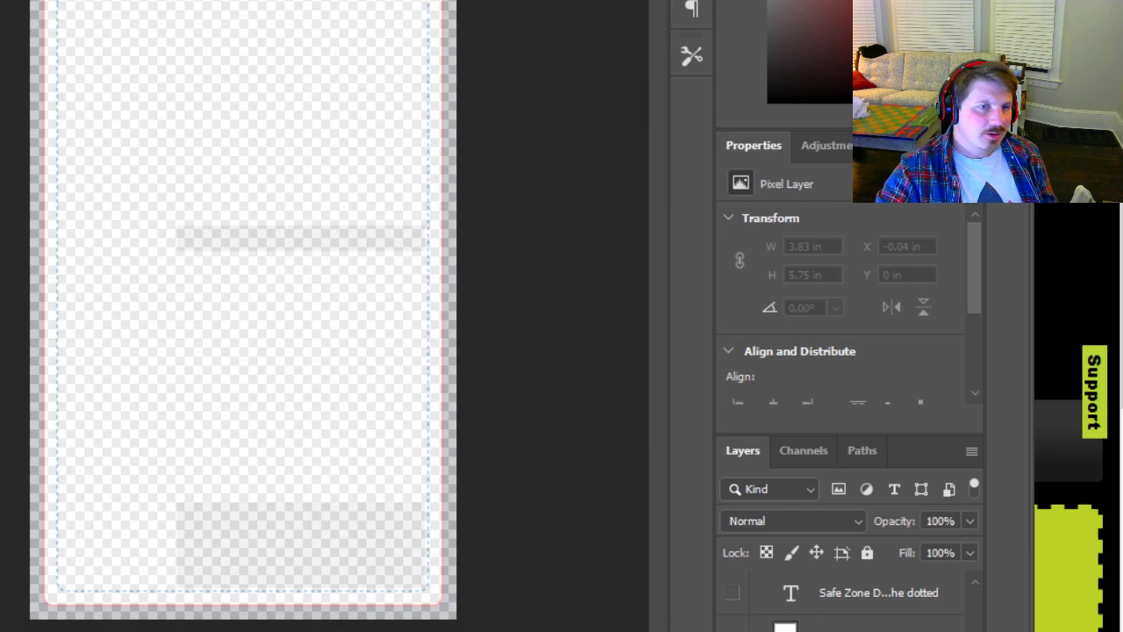
{"action": "left_click", "coordinate": [241, 246]}
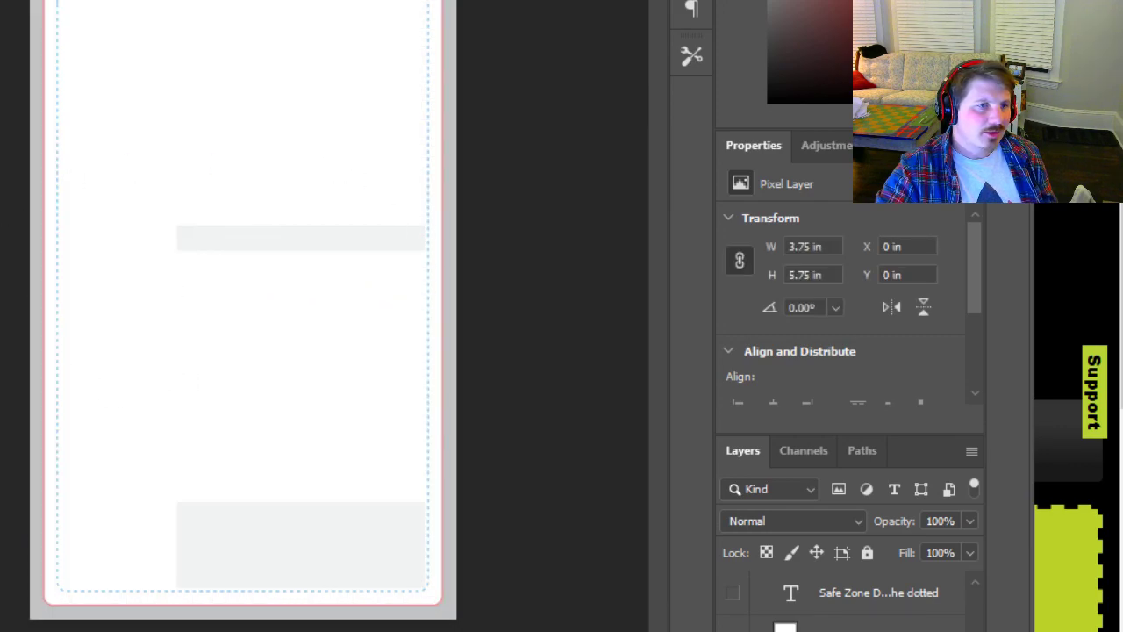
Add a Chinyen text layer reading "Situation" near the top of the card
{"action": "left_click", "coordinate": [115, 103]}
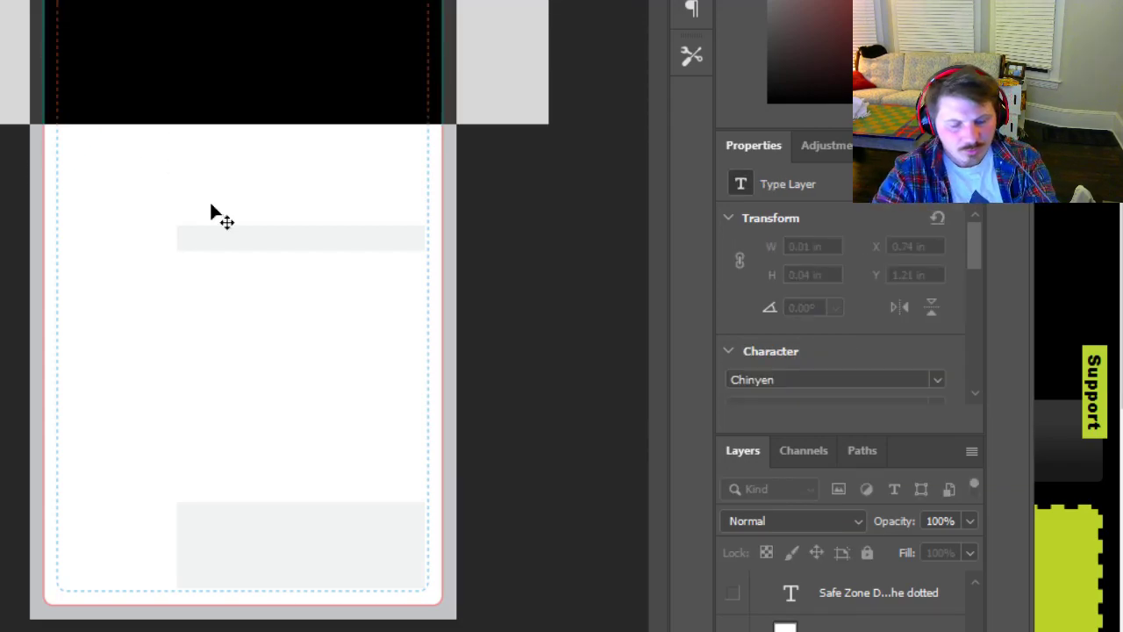
{"action": "key", "text": "BackSpace"}
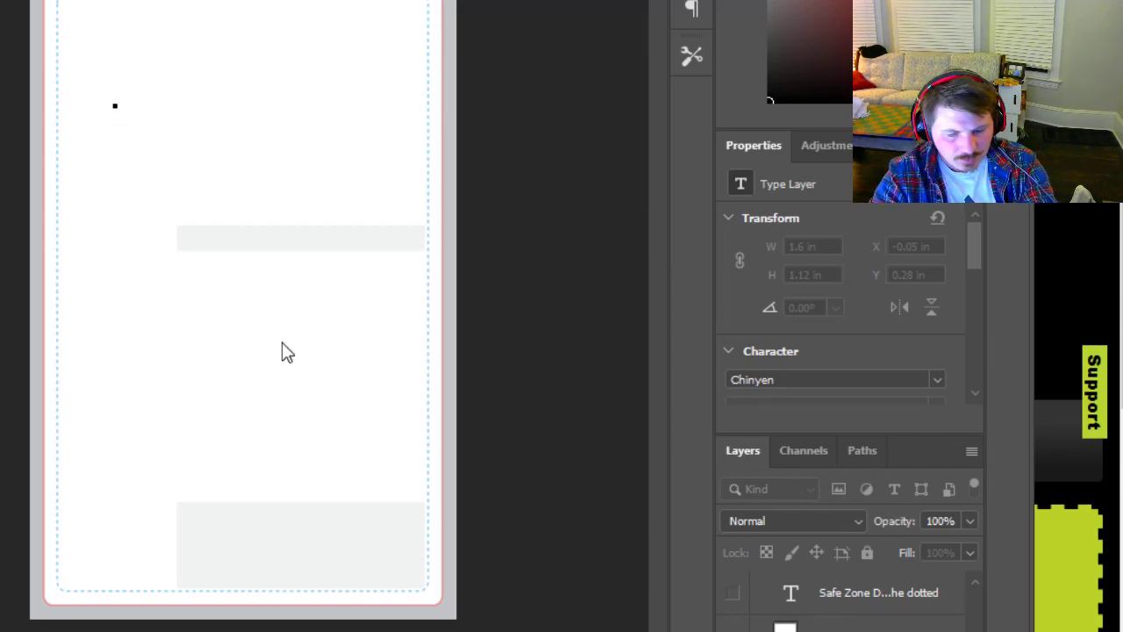
{"action": "type", "text": "SITU"}
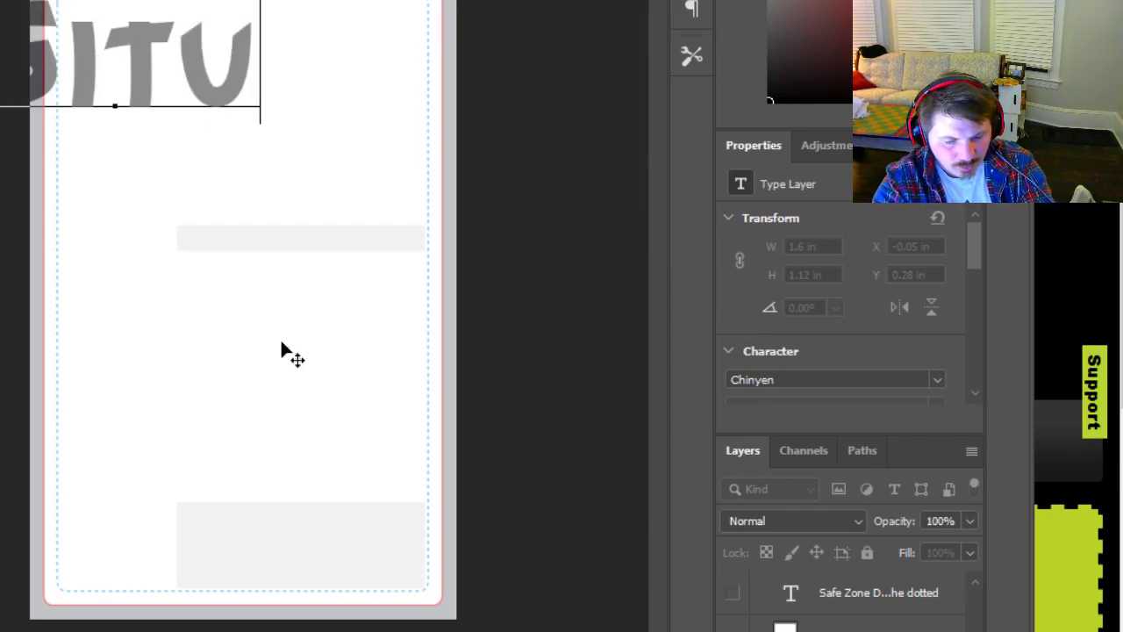
{"action": "type", "text": "ATION"}
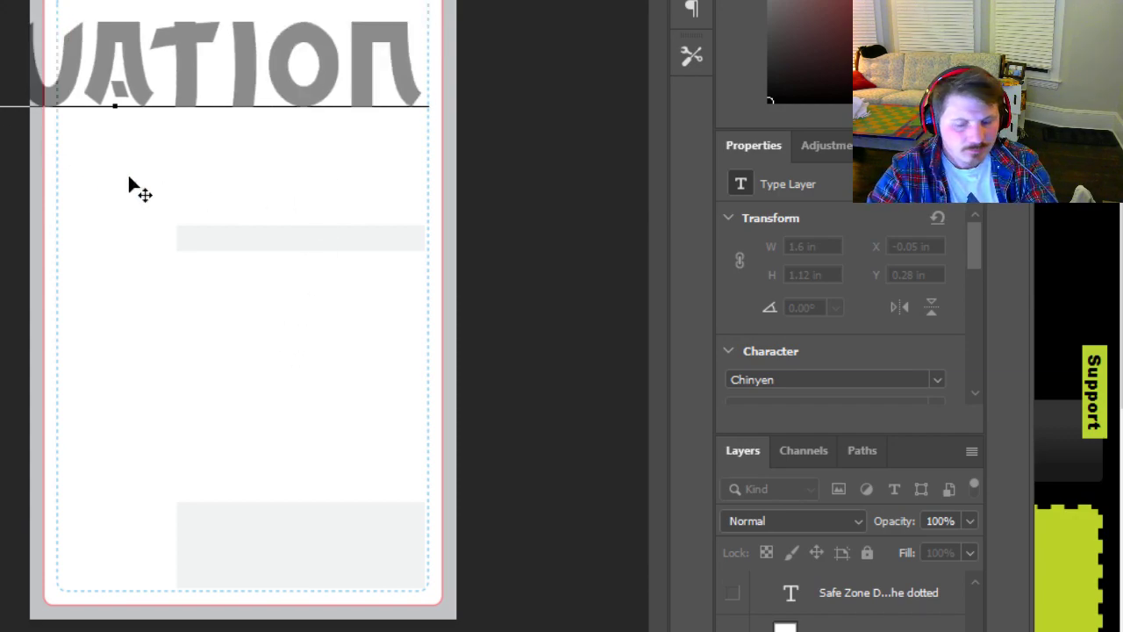
Scale the Situation text down to about 39 pt and position it across the card inside the dotted safe zone
{"action": "left_click_drag", "start_coordinate": [224, 151], "coordinate": [335, 325]}
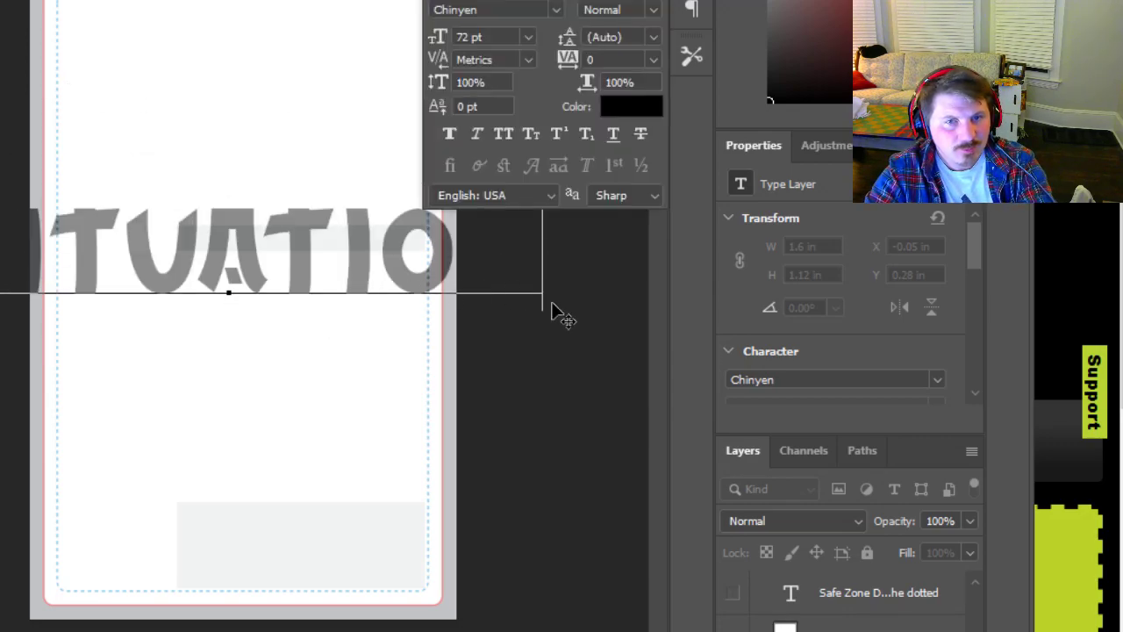
{"action": "key", "text": "ctrl"}
{"action": "left_click_drag", "start_coordinate": [548, 319], "coordinate": [279, 261]}
{"action": "key", "text": "shift+Right"}
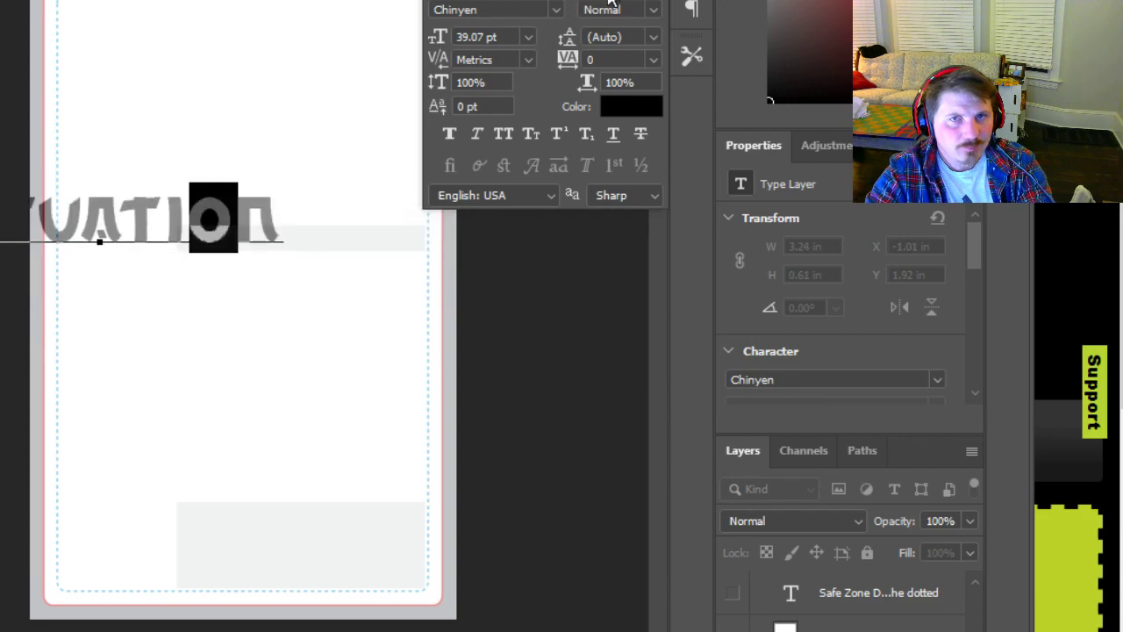
{"action": "left_click", "coordinate": [619, 3]}
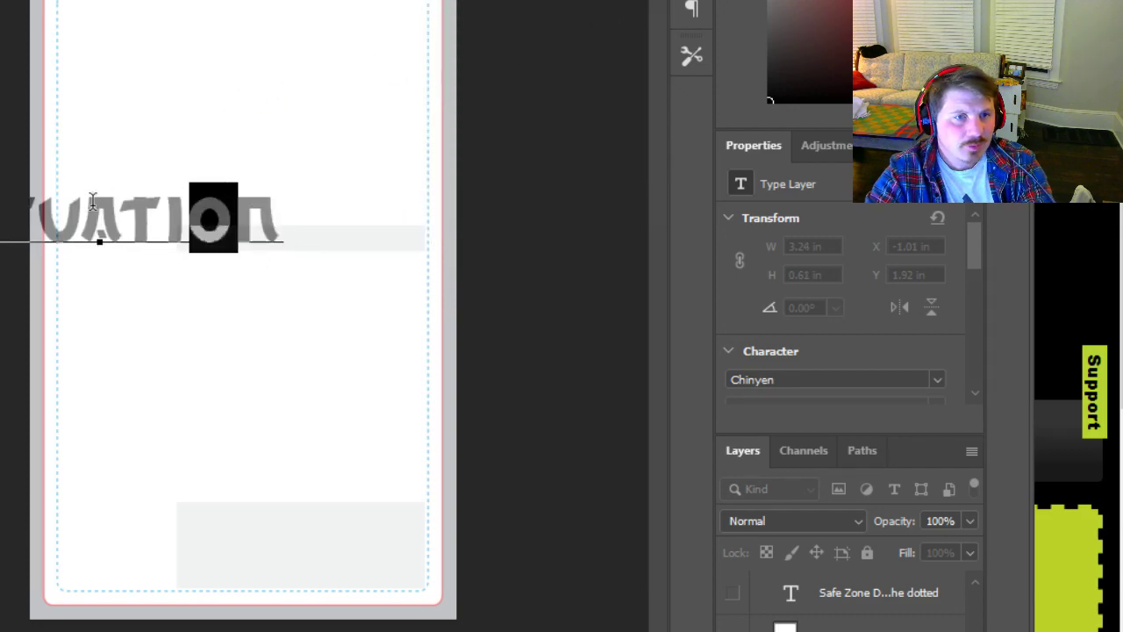
{"action": "left_click_drag", "start_coordinate": [190, 383], "coordinate": [335, 221]}
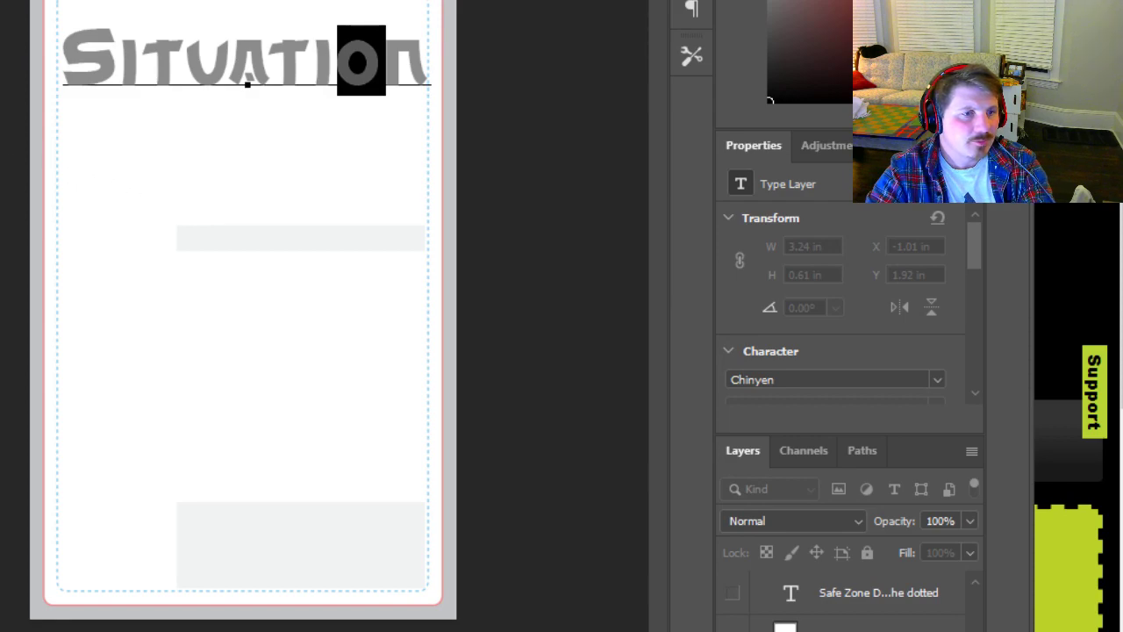
{"action": "left_click", "coordinate": [219, 393]}
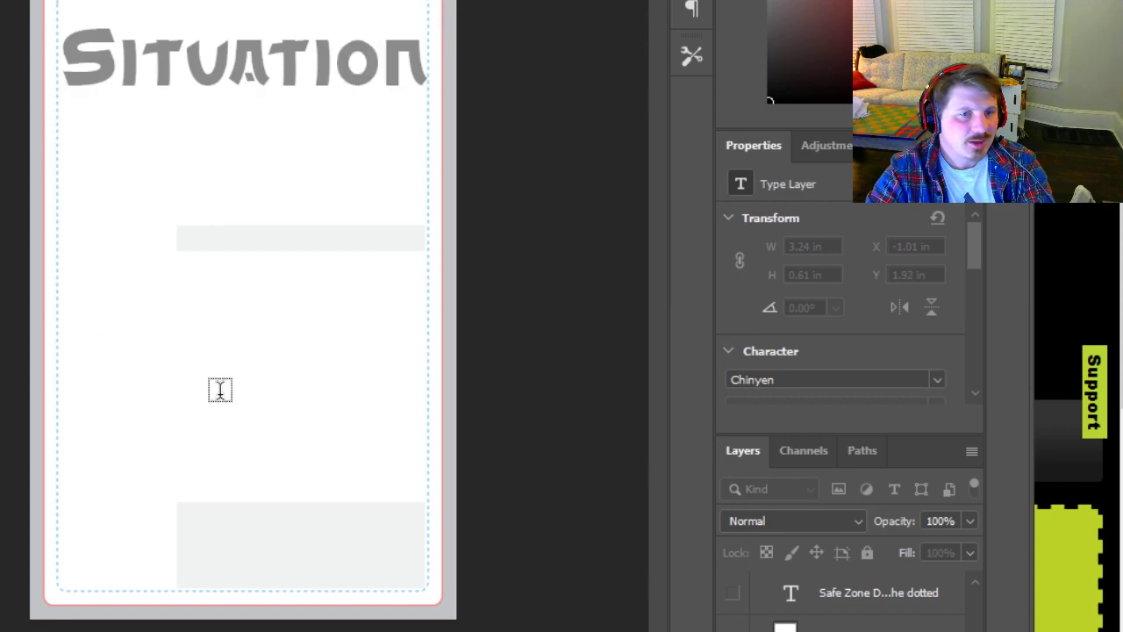
Add a second text layer with the placeholder Lorem Ipsum below the Situation title at 24 pt
{"action": "left_click", "coordinate": [115, 228]}
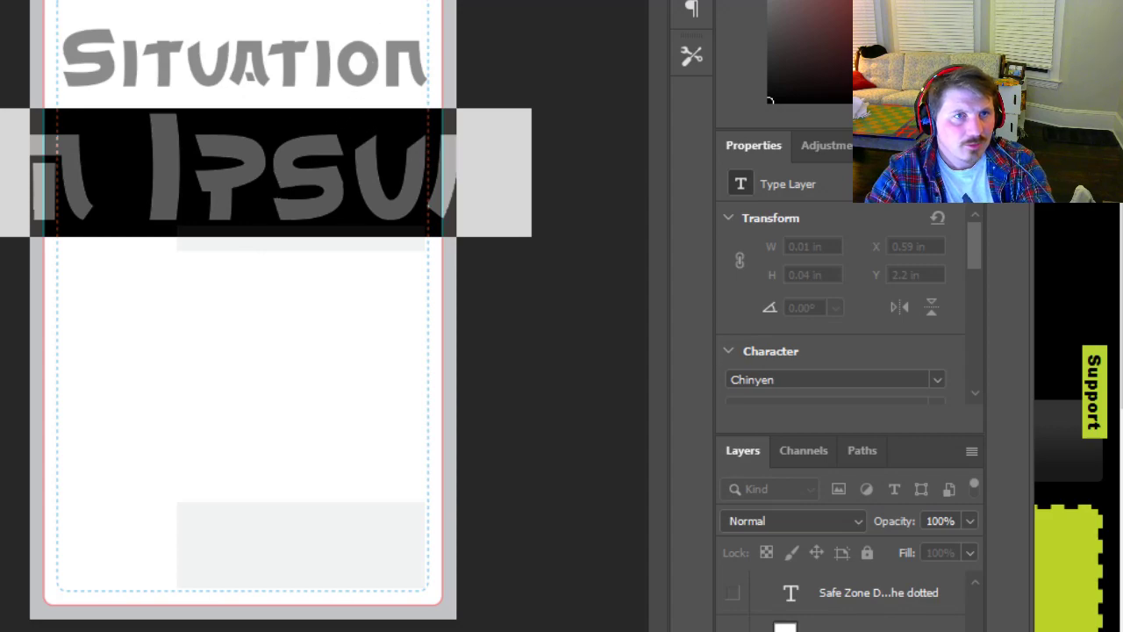
{"action": "left_click", "coordinate": [411, 1]}
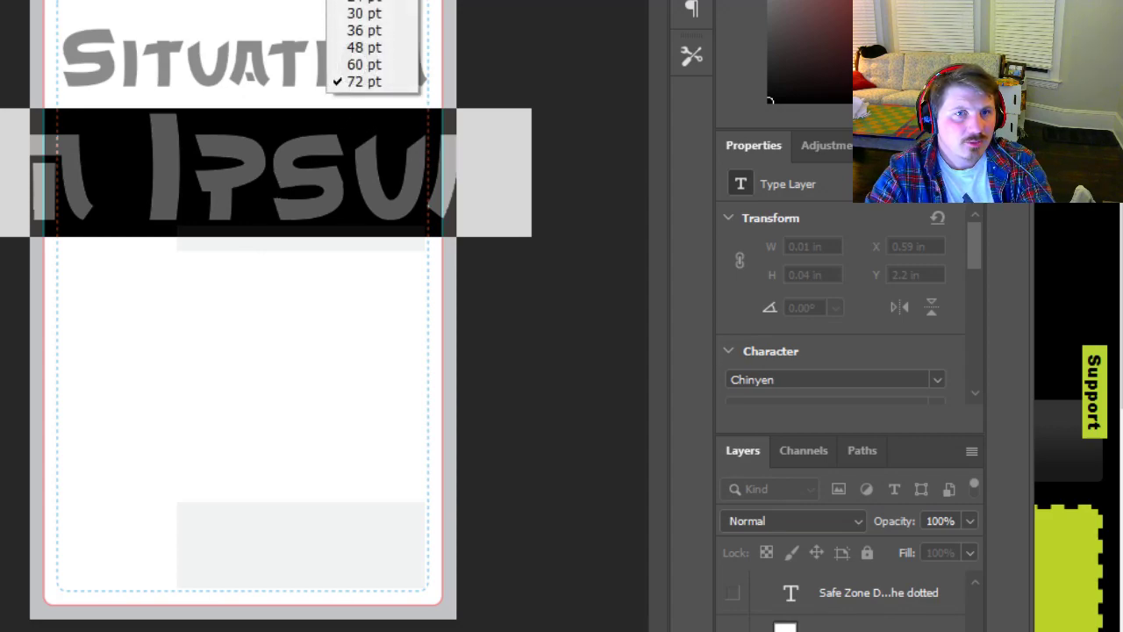
{"action": "left_click", "coordinate": [364, 1]}
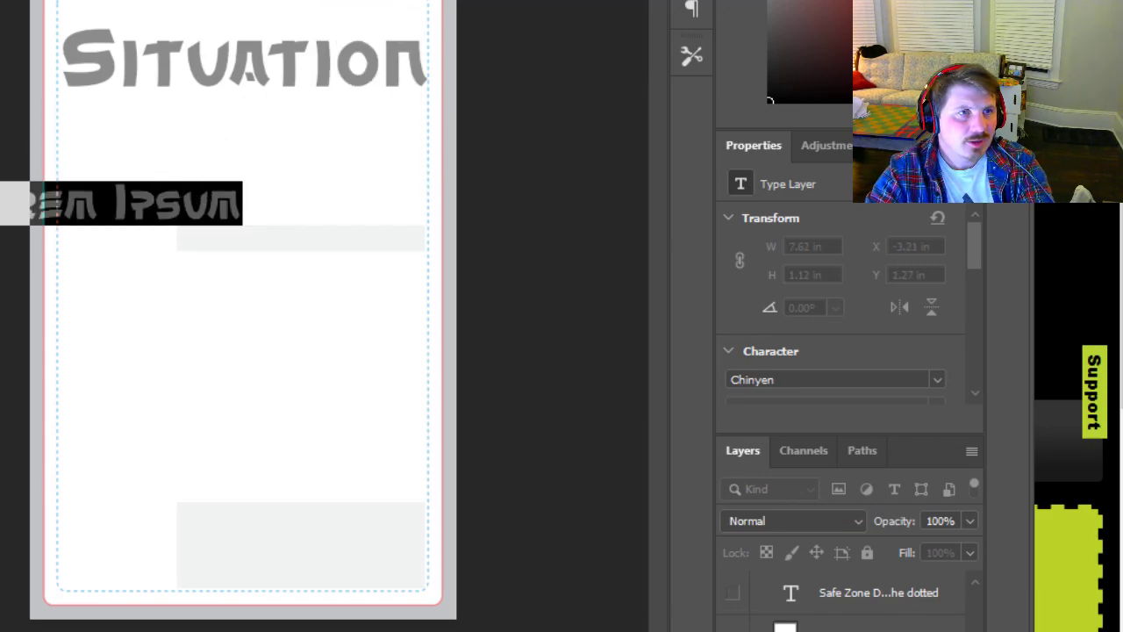
{"action": "left_click", "coordinate": [1, 1]}
{"action": "mouse_move", "coordinate": [153, 206]}
{"action": "left_mouse_down"}
{"action": "mouse_move", "coordinate": [222, 204]}
{"action": "mouse_move", "coordinate": [154, 207]}
{"action": "left_mouse_up"}
{"action": "left_click", "coordinate": [192, 248]}
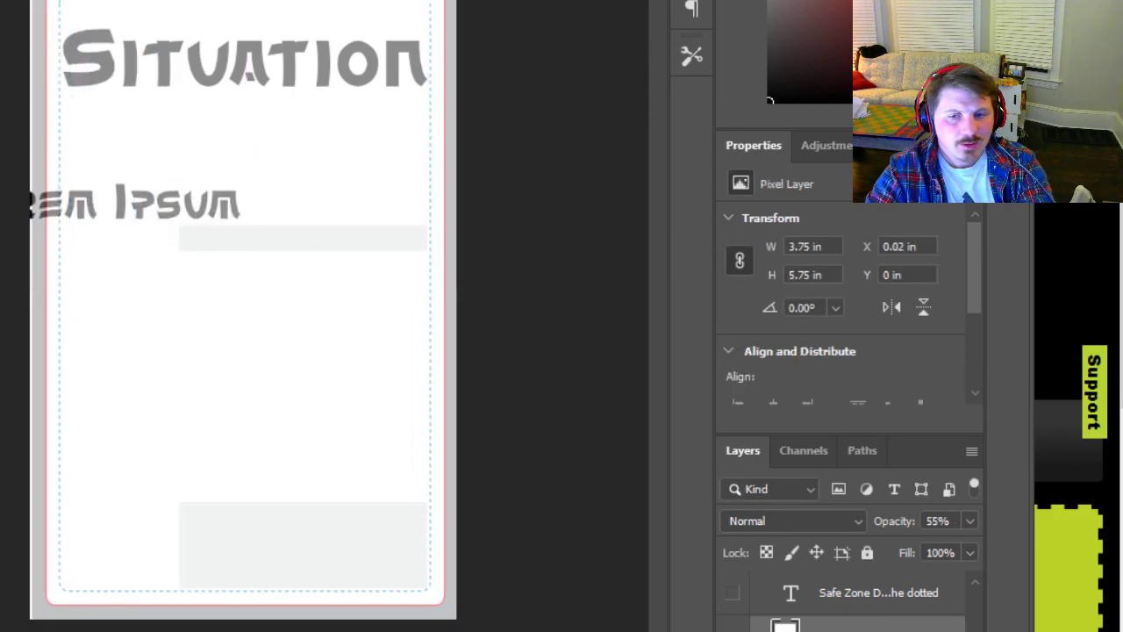
{"action": "left_click", "coordinate": [158, 241]}
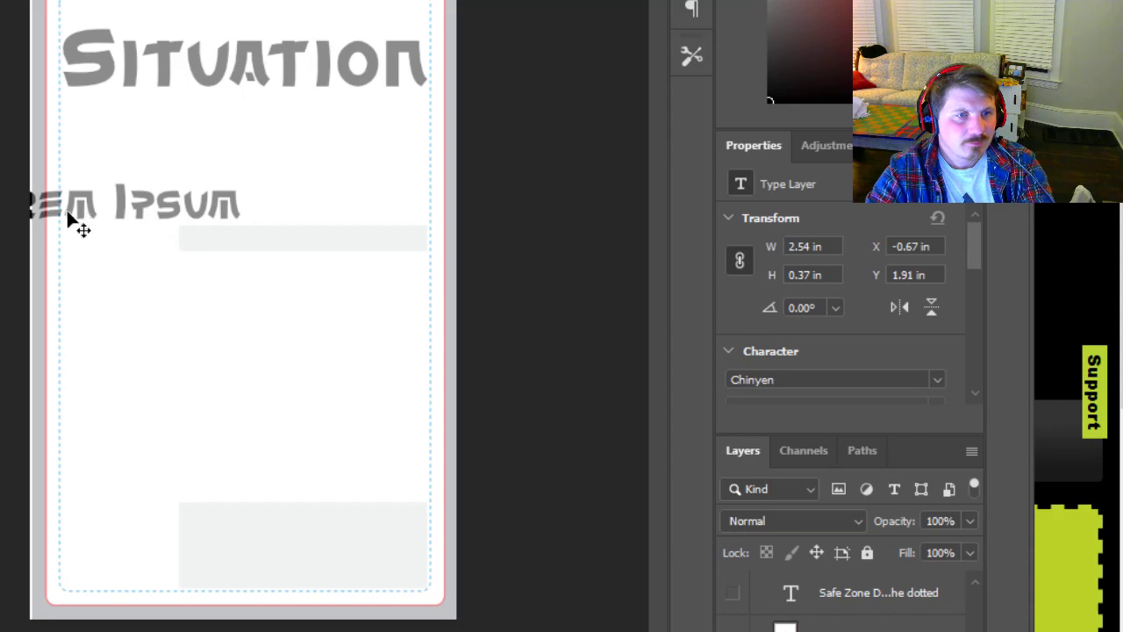
Hide the template guides and centre the Lorem Ipsum text under the Situation title, at about X 0.61 in, Y 1.76 in
{"action": "left_click_drag", "start_coordinate": [85, 215], "coordinate": [414, 220]}
{"action": "left_click_drag", "start_coordinate": [175, 227], "coordinate": [321, 184]}
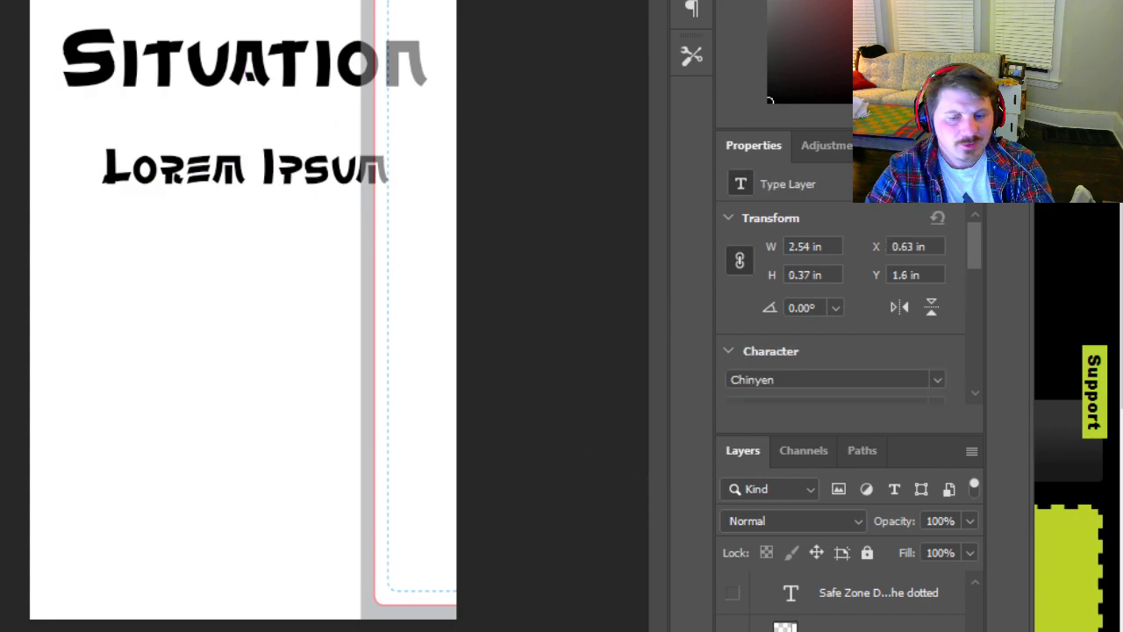
{"action": "key", "text": "ctrl+z"}
{"action": "key", "text": "ctrl+z"}
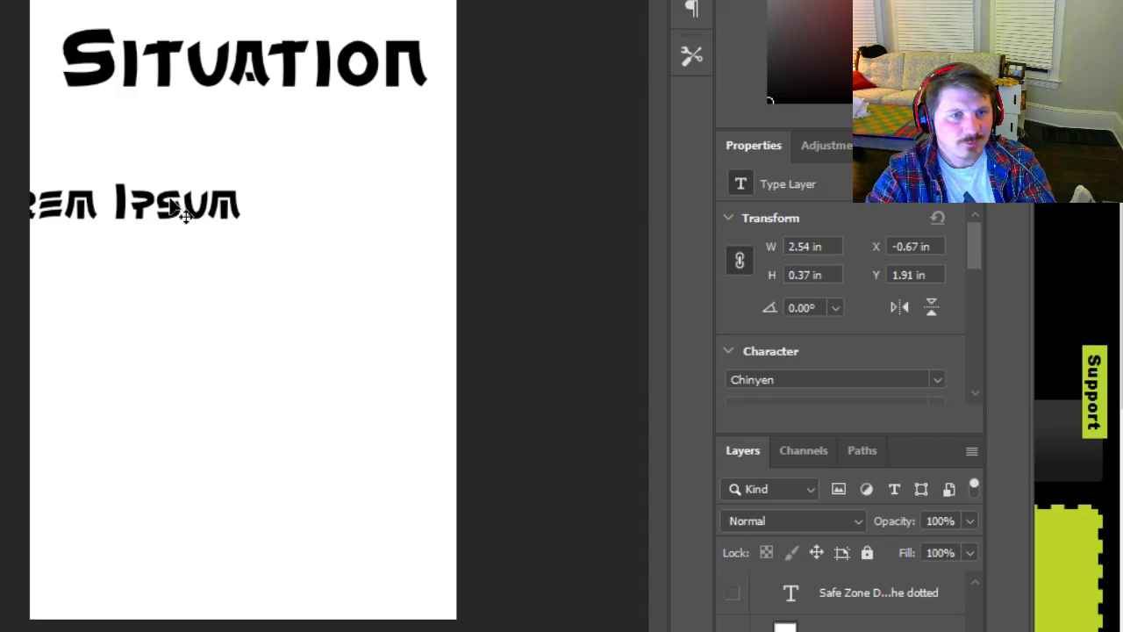
{"action": "left_click_drag", "start_coordinate": [184, 215], "coordinate": [319, 191]}
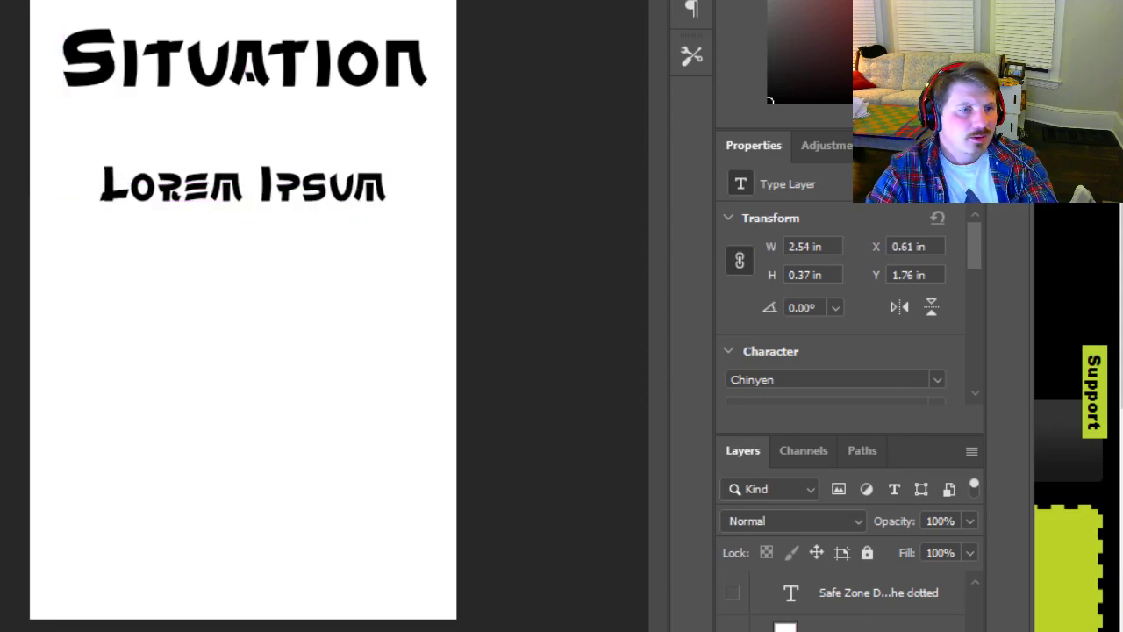
{"action": "left_click_drag", "start_coordinate": [392, 191], "coordinate": [124, 190]}
{"action": "left_click", "coordinate": [124, 191]}
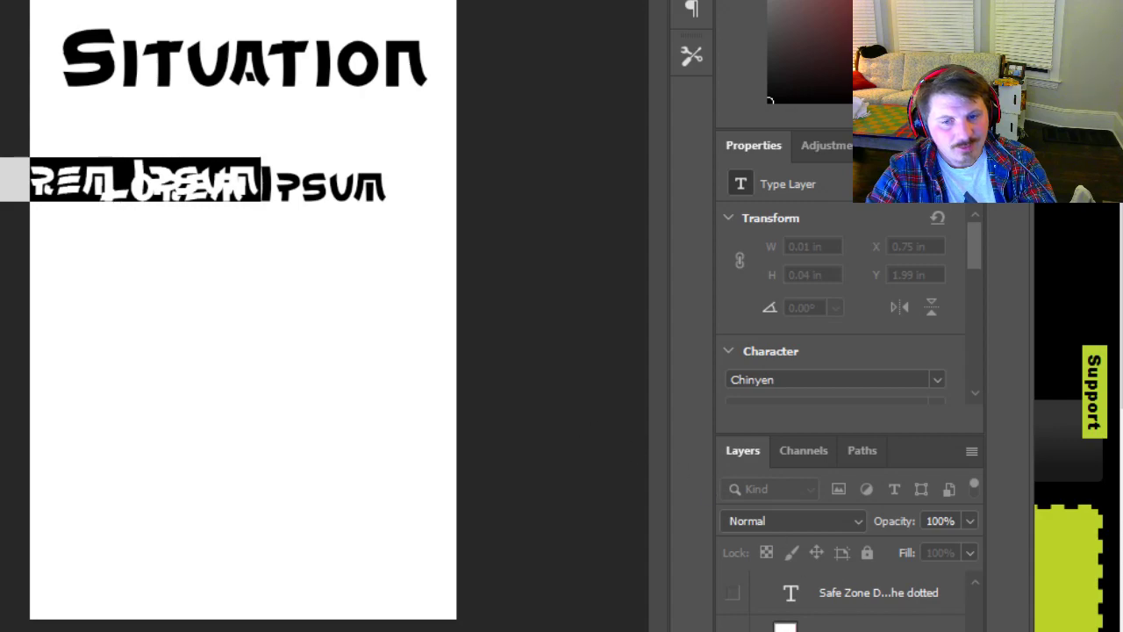
{"action": "key", "text": "Escape"}
{"action": "key", "text": "Delete"}
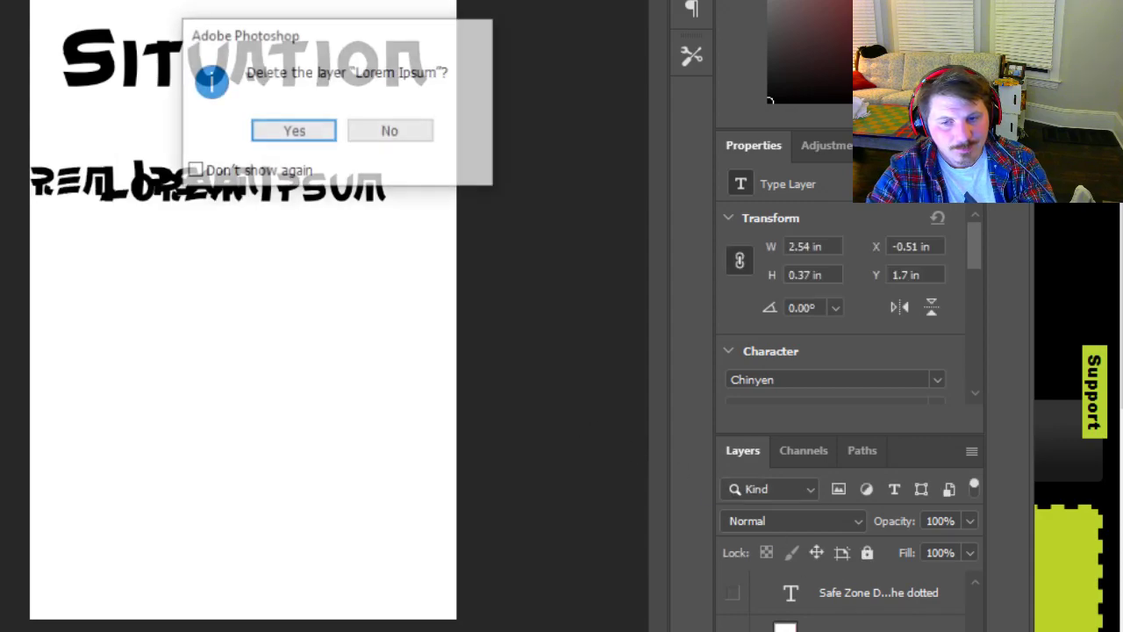
{"action": "left_click", "coordinate": [316, 135]}
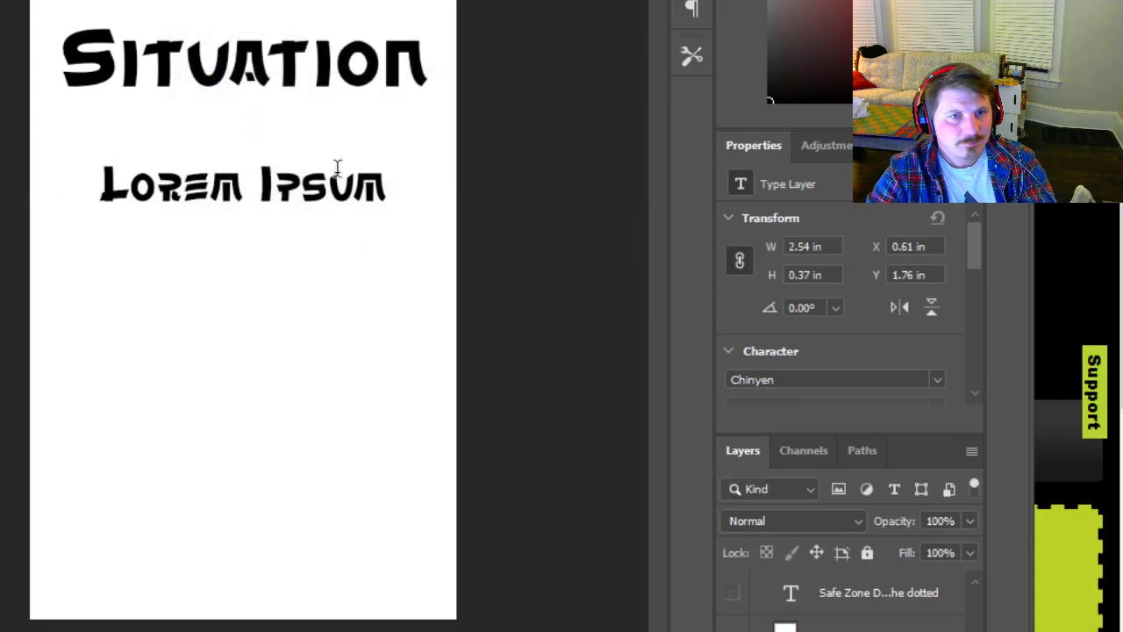
Replace the Lorem Ipsum placeholder under the Situation title with "Tiger attack"
{"action": "left_click", "coordinate": [384, 189]}
{"action": "left_click_drag", "start_coordinate": [383, 188], "coordinate": [103, 188]}
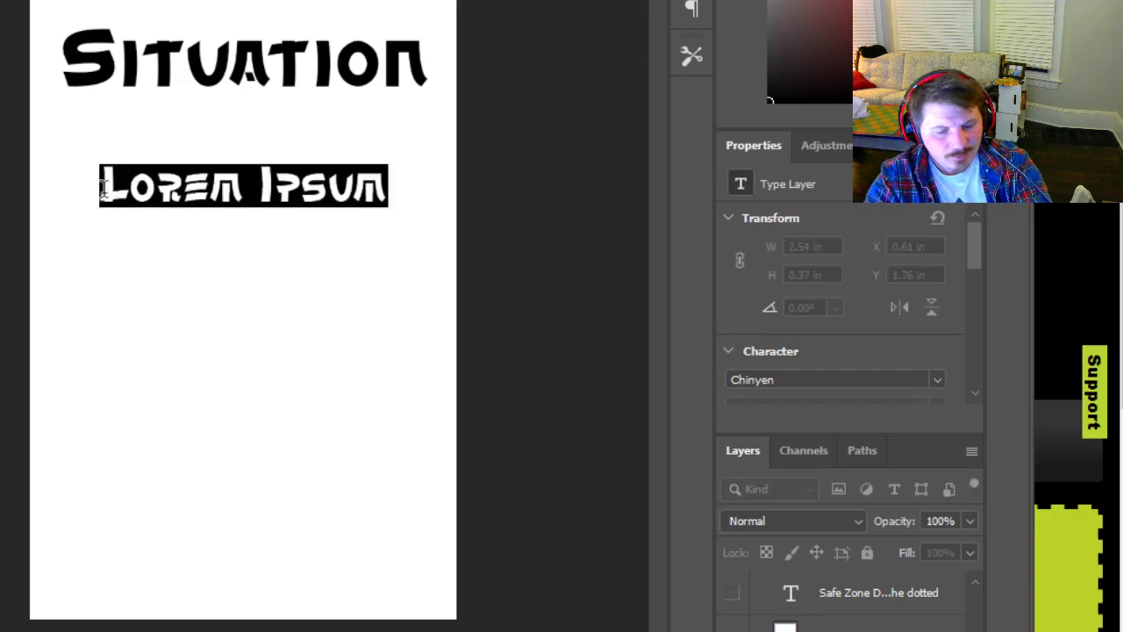
{"action": "type", "text": "Tiger "}
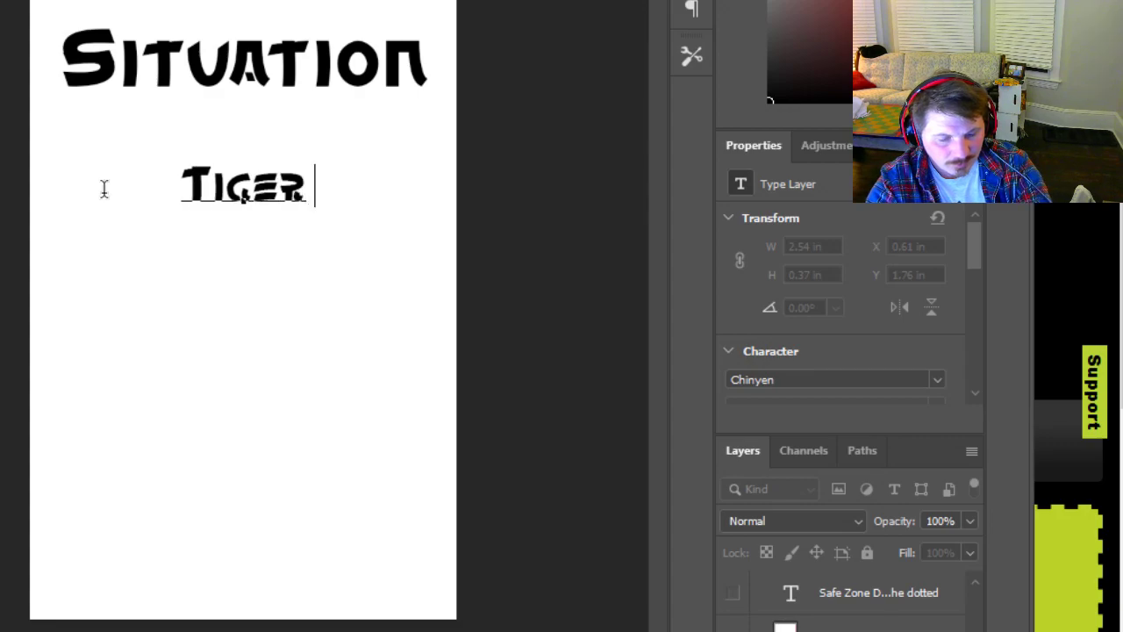
{"action": "type", "text": "attack"}
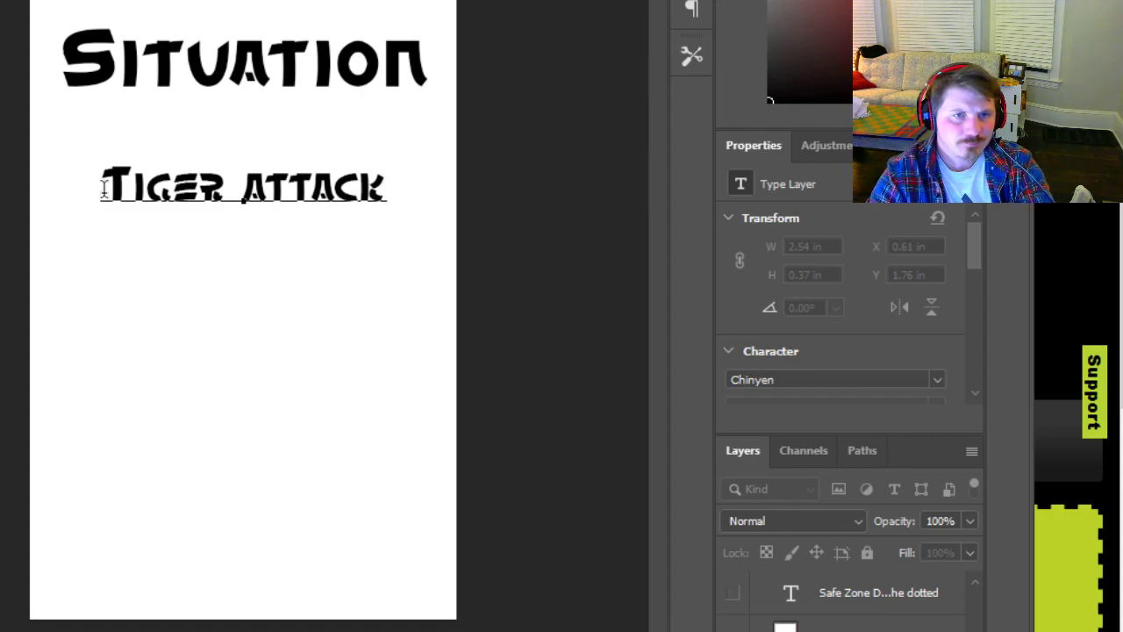
{"action": "left_click", "coordinate": [103, 187]}
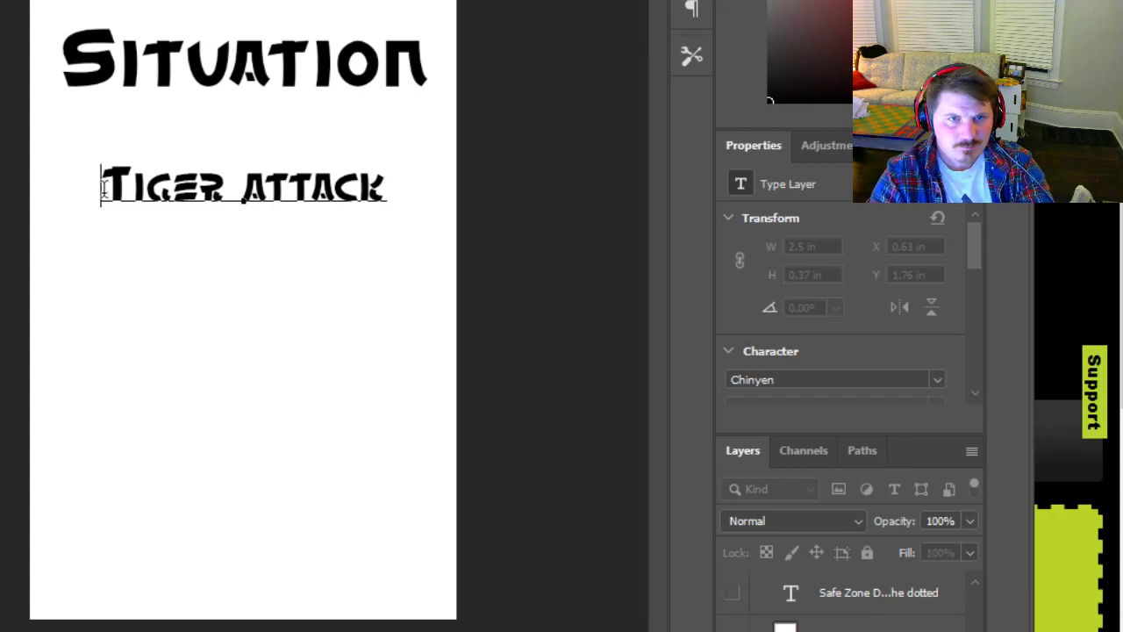
{"action": "key", "text": "End"}
{"action": "key", "text": "Left"}
{"action": "key", "text": "Left"}
{"action": "key", "text": "Left"}
{"action": "key", "text": "Left"}
{"action": "key", "text": "Left"}
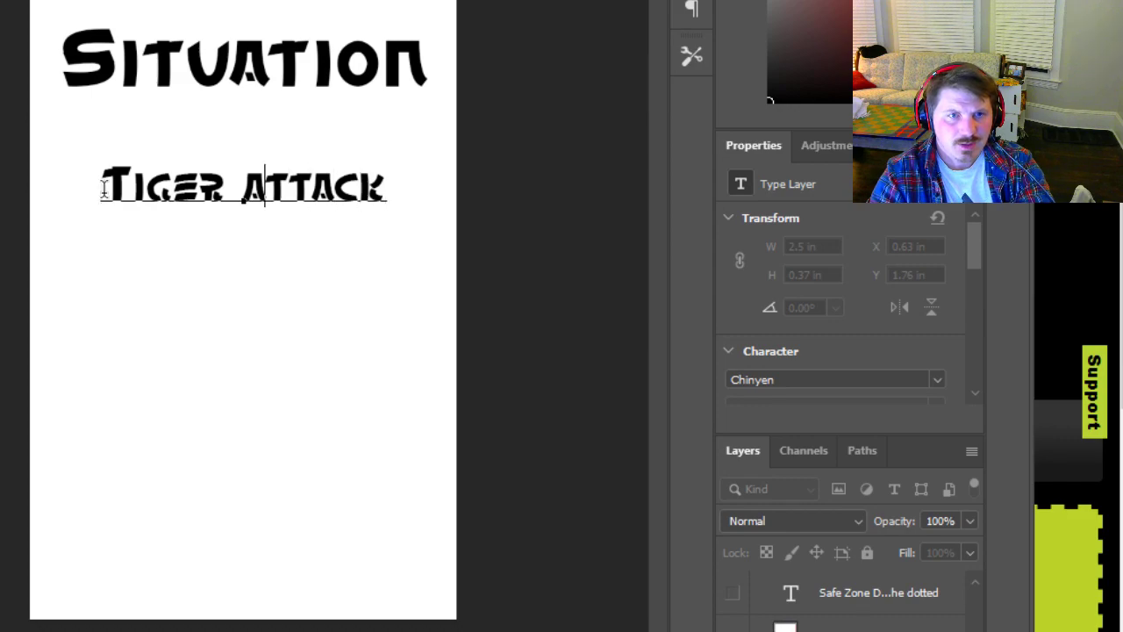
{"action": "key", "text": "Left"}
{"action": "key", "text": "Left"}
{"action": "key", "text": "Left"}
{"action": "key", "text": "Left"}
{"action": "key", "text": "Left"}
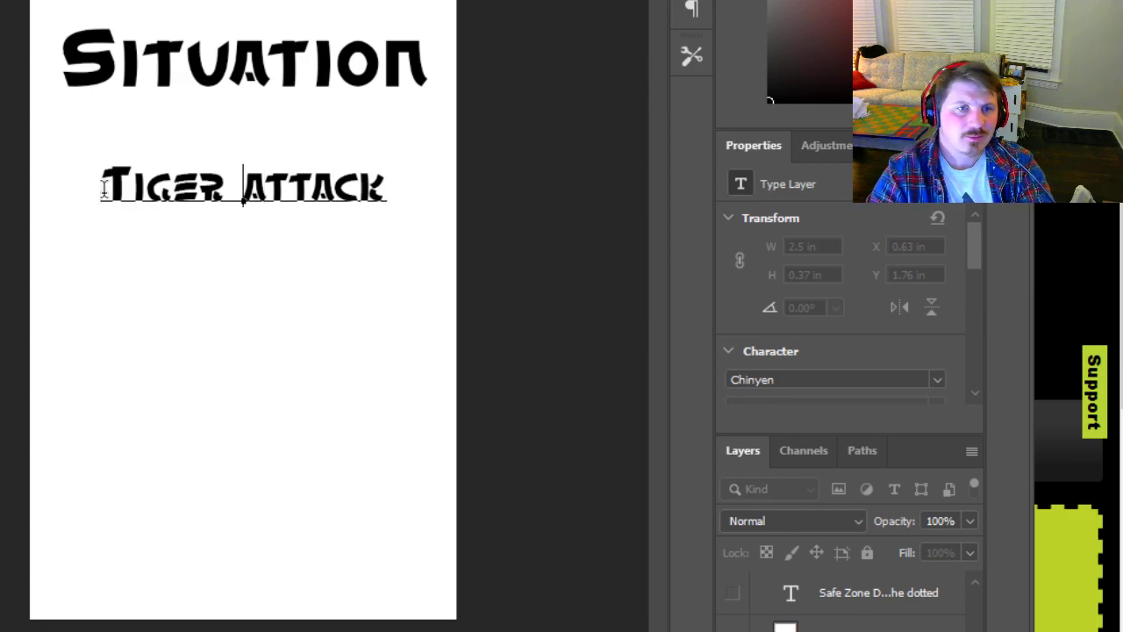
{"action": "key", "text": "Right"}
{"action": "key", "text": "Right"}
{"action": "key", "text": "Right"}
{"action": "key", "text": "Right"}
{"action": "key", "text": "Right"}
{"action": "key", "text": "Right"}
{"action": "key", "text": "Right"}
{"action": "key", "text": "Right"}
{"action": "key", "text": "Right"}
{"action": "key", "text": "Right"}
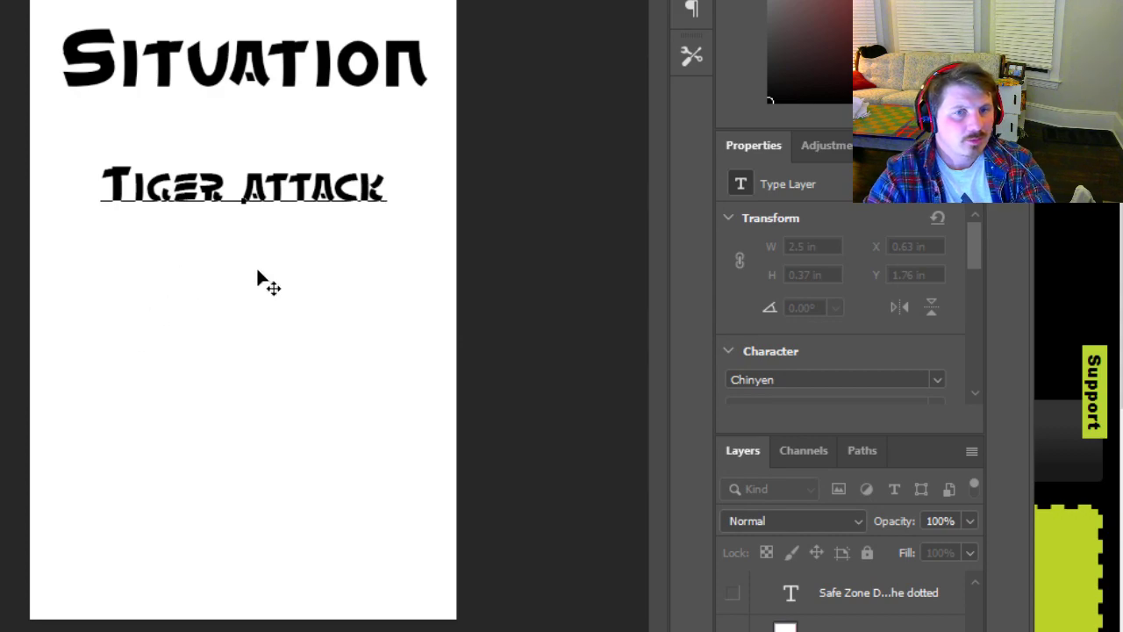
Below "Tiger attack", leave a blank line and add the lines "1-2 get bit" and "-1" to the same text
{"action": "key", "text": "Return"}
{"action": "key", "text": "Return"}
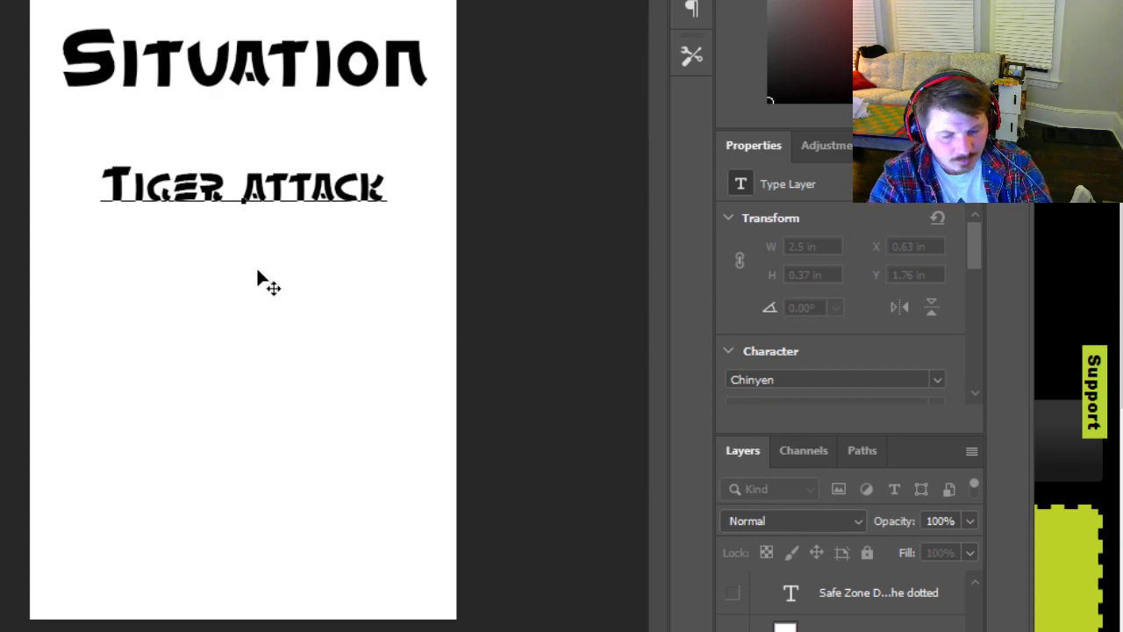
{"action": "type", "text": "1-2"}
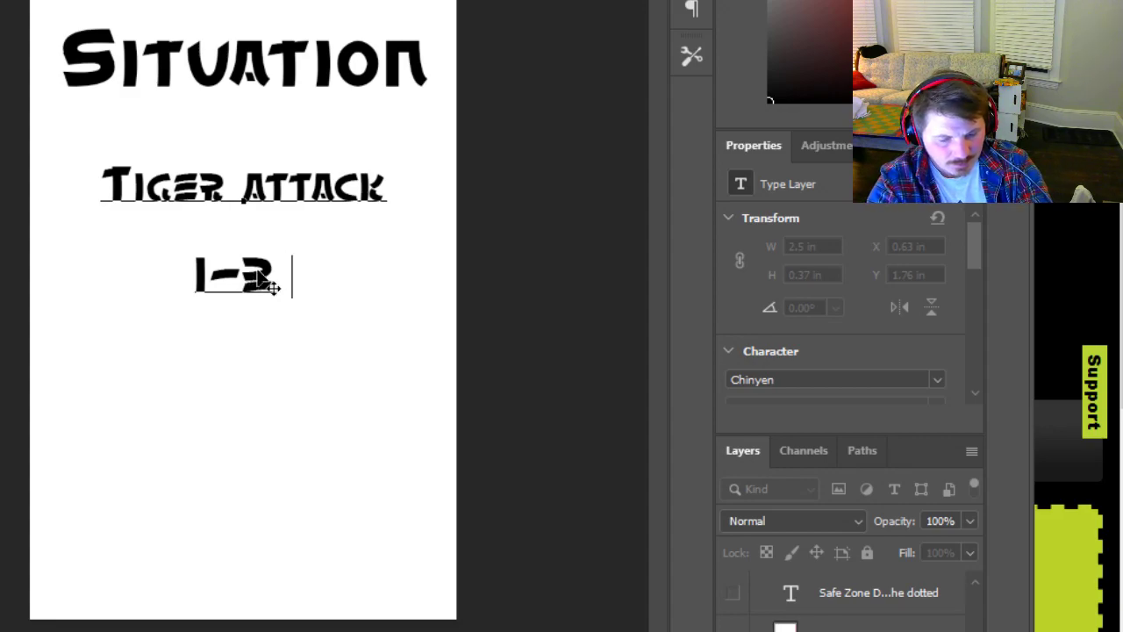
{"action": "type", "text": " get"}
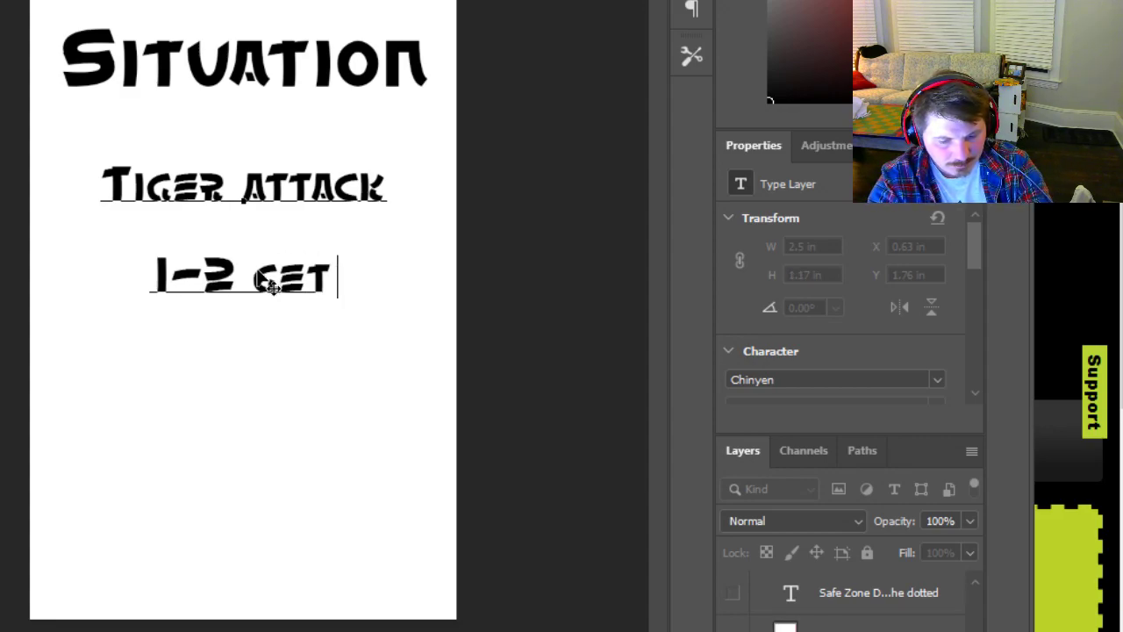
{"action": "type", "text": " bit"}
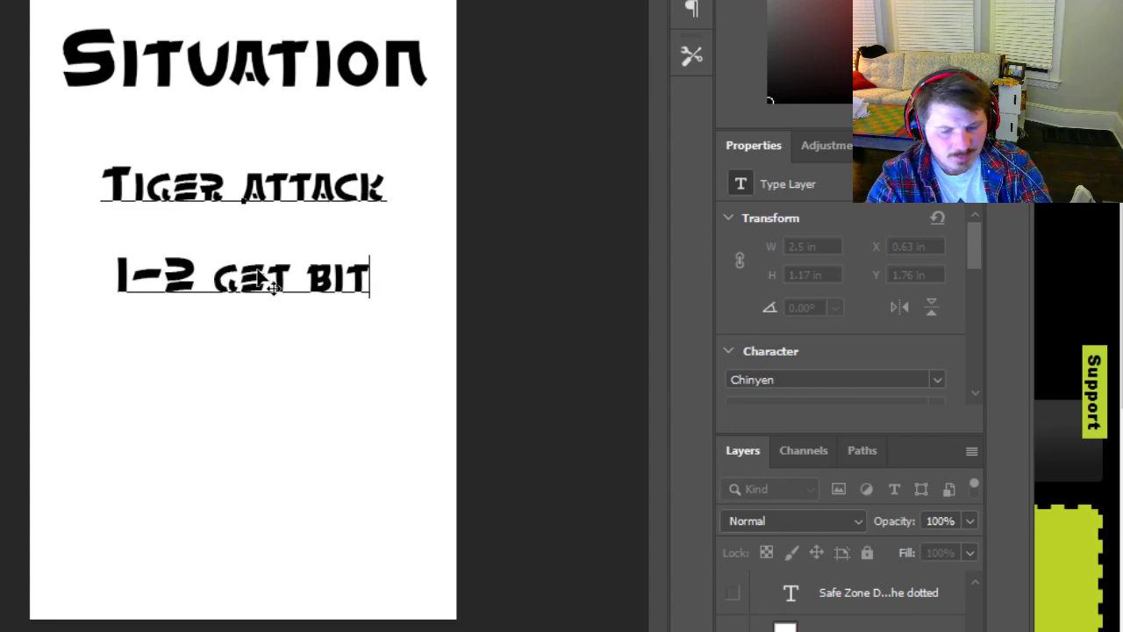
{"action": "key", "text": "BackSpace"}
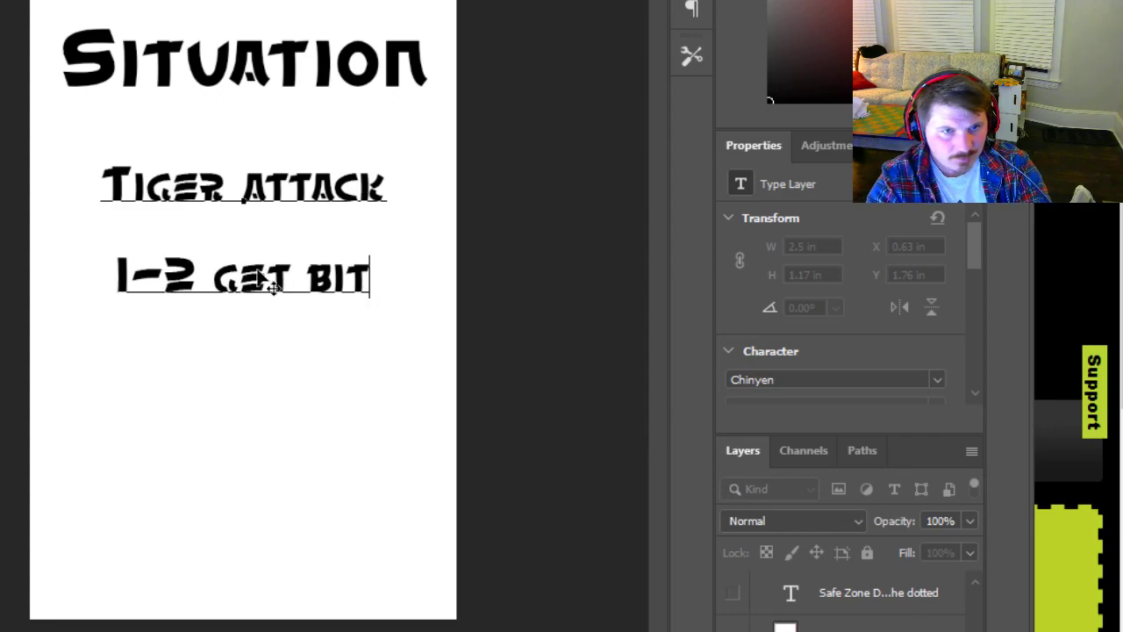
{"action": "type", "text": "-"}
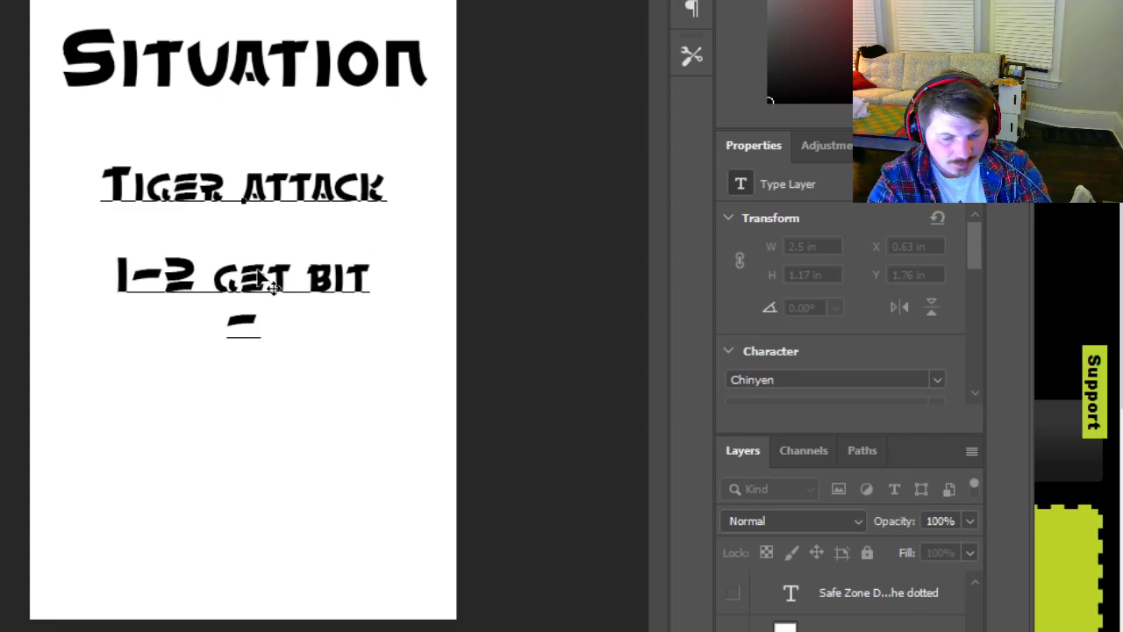
{"action": "type", "text": "1"}
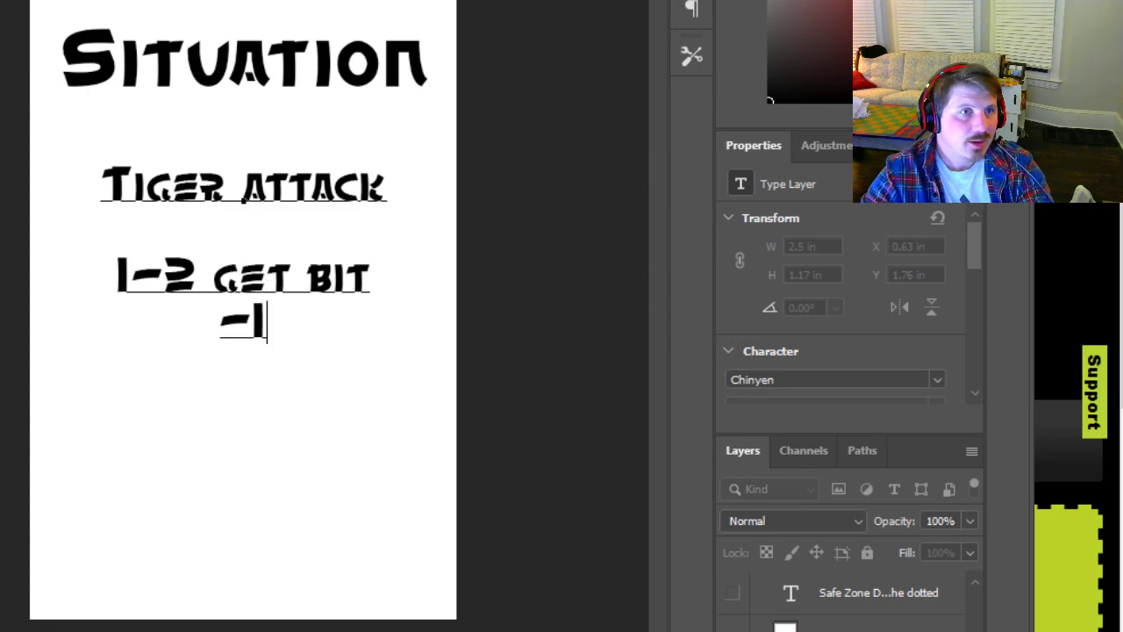
Find the open red cross icon document and float it in its own window over the Situation card
{"action": "key", "text": "ctrl+Tab"}
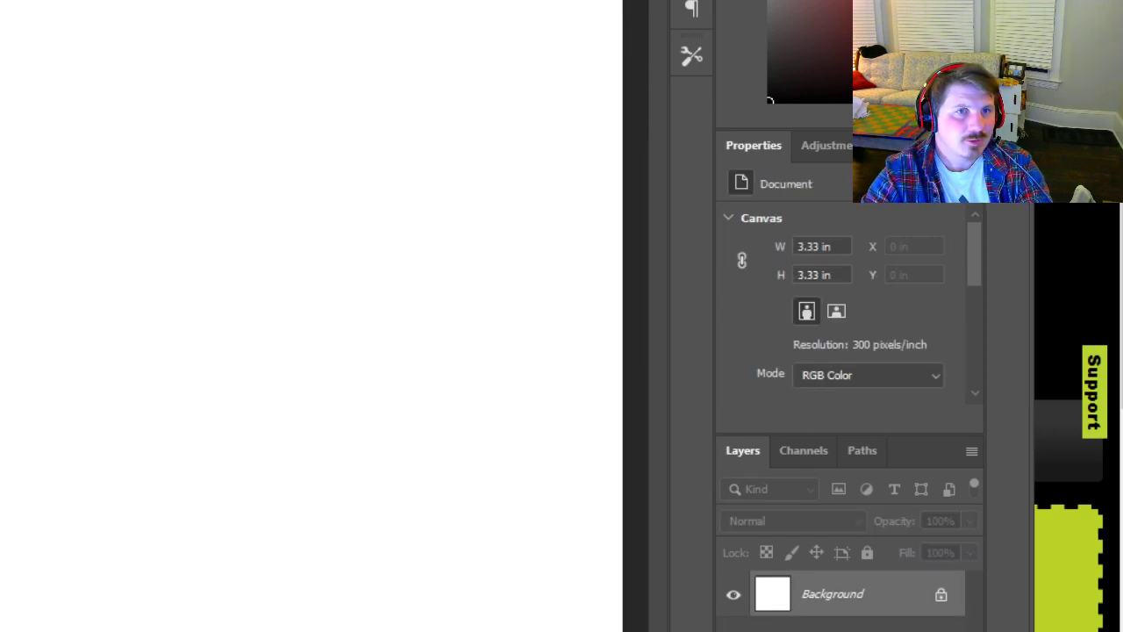
{"action": "key", "text": "ctrl+Tab"}
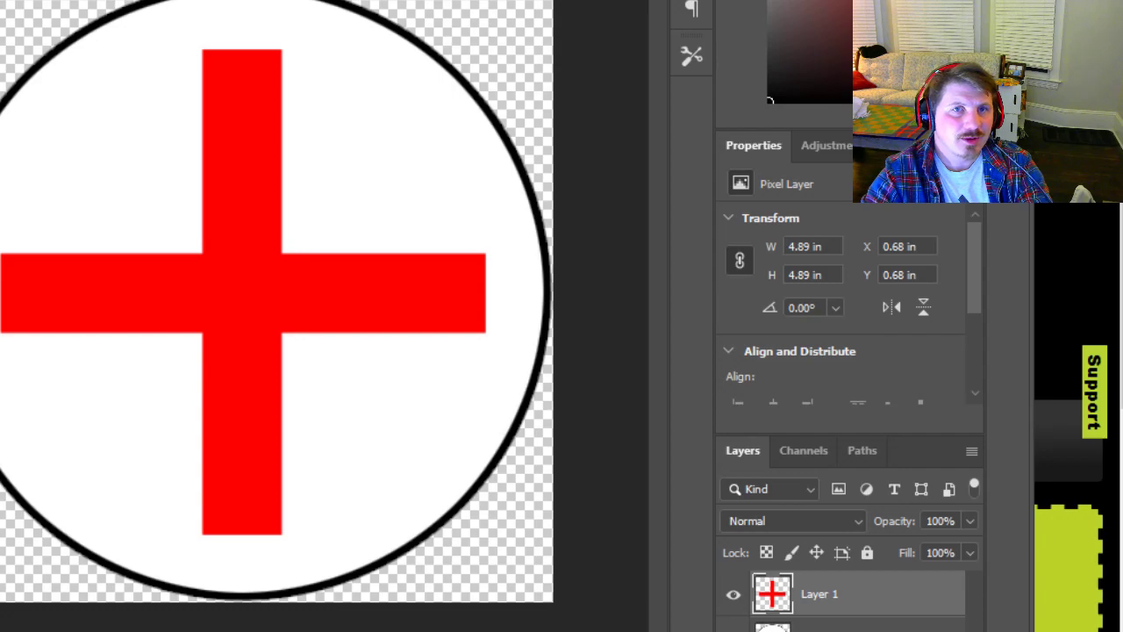
{"action": "key", "text": "ctrl+Tab"}
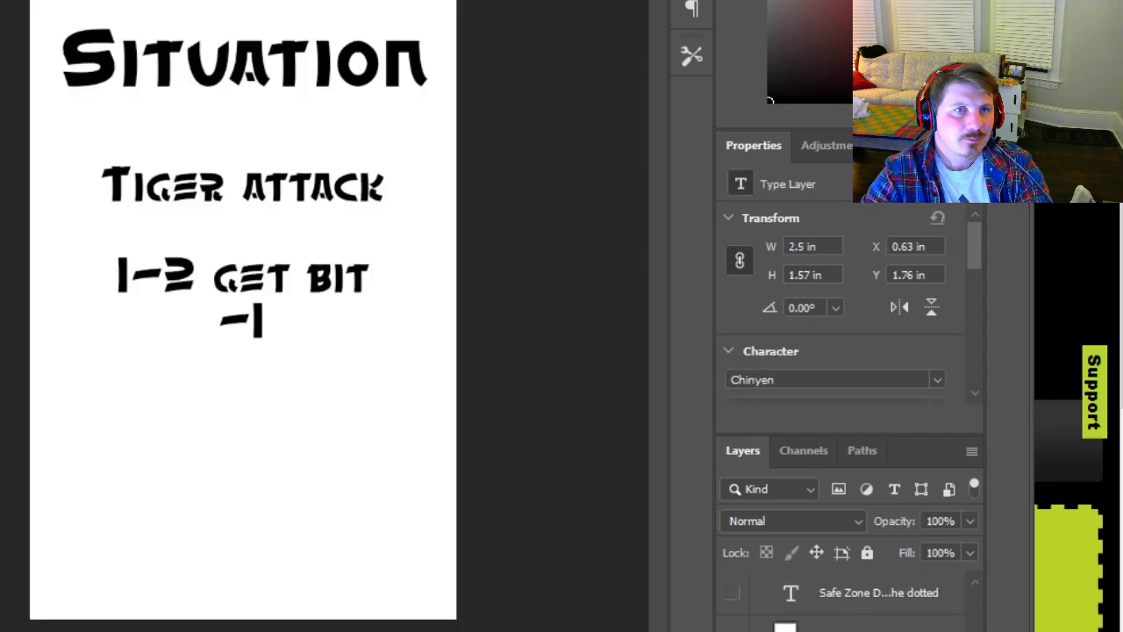
{"action": "left_click_drag", "start_coordinate": [0, 0], "coordinate": [0, 202]}
{"action": "left_click_drag", "start_coordinate": [188, 201], "coordinate": [163, 287]}
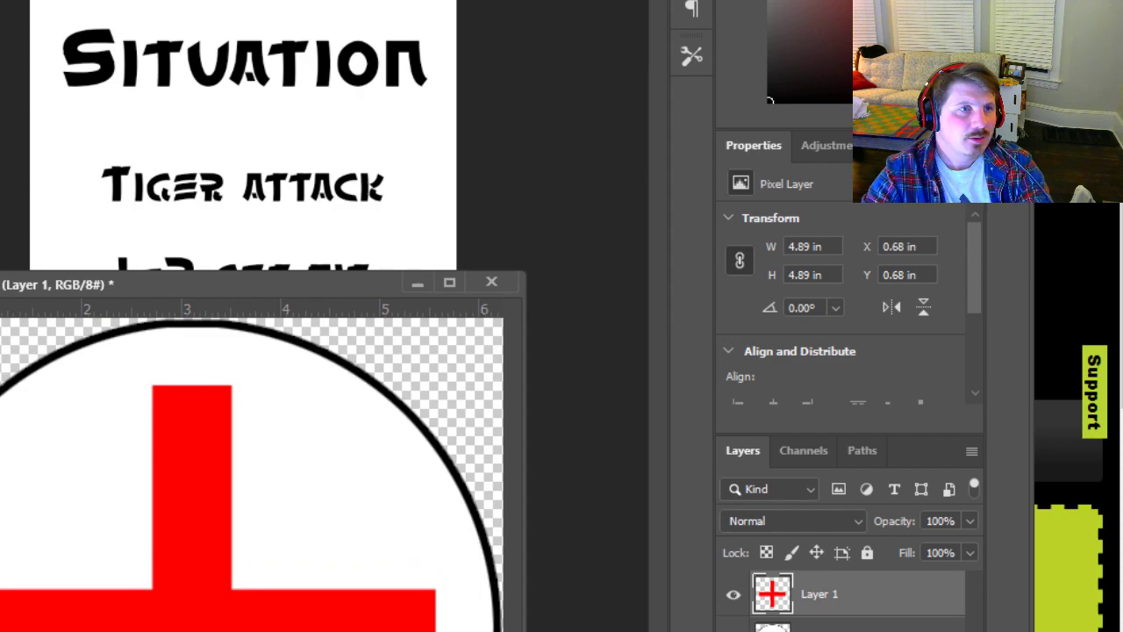
Try copying only the red cross layer onto the card, and undo the stray duplicate in the icon document
{"action": "left_click_drag", "start_coordinate": [150, 521], "coordinate": [348, 314]}
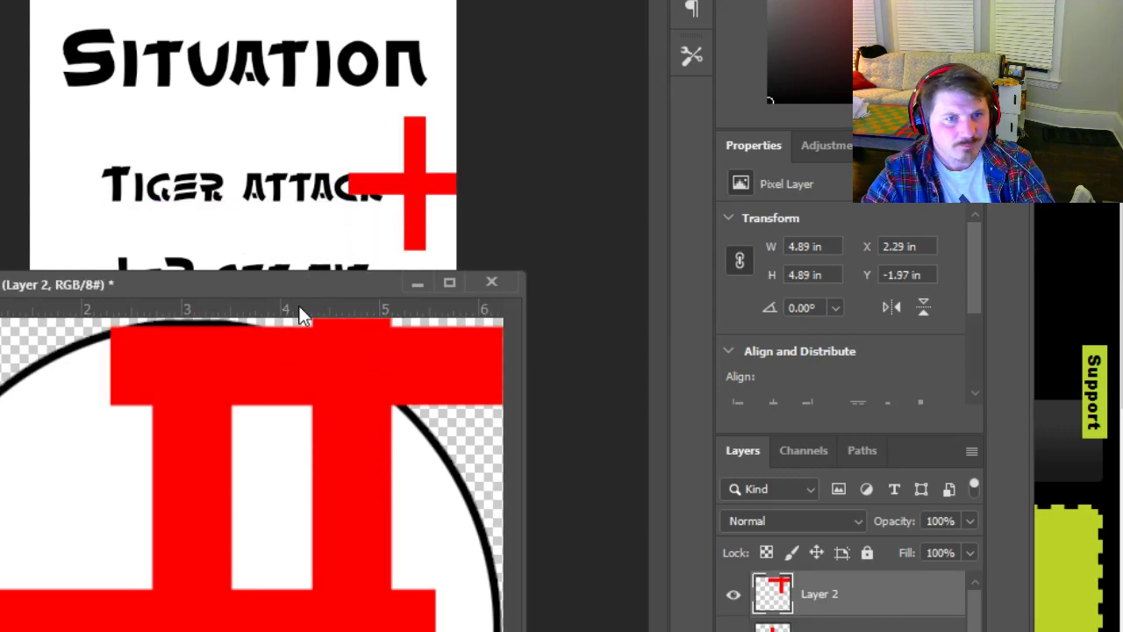
{"action": "key", "text": "ctrl+z"}
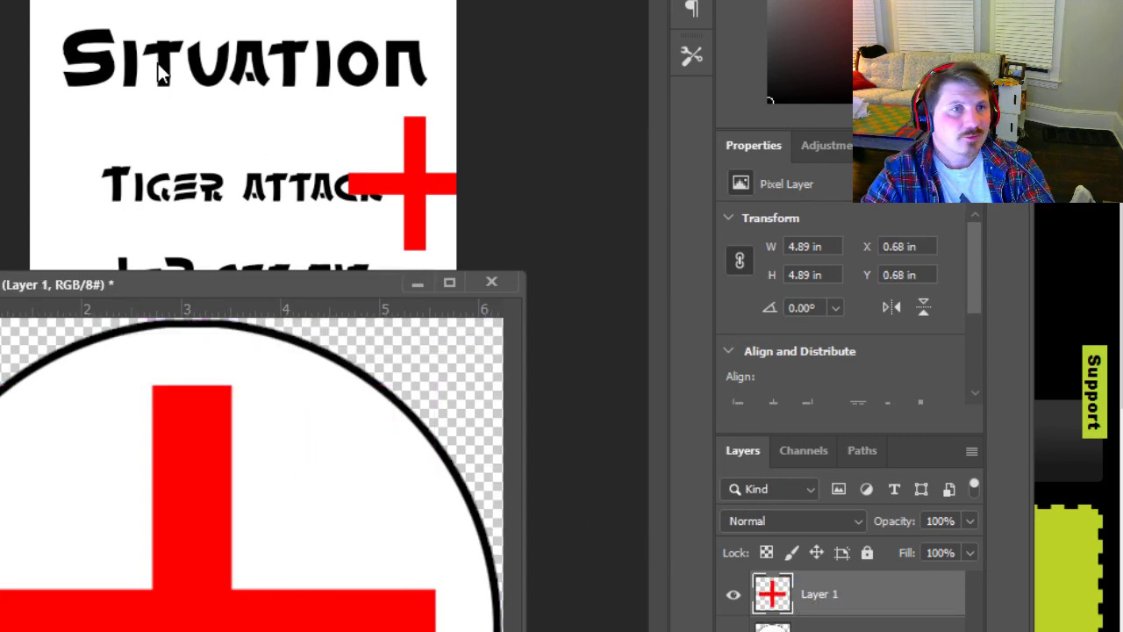
Merge the red cross down into its circle layer and copy the merged icon onto the Situation card
{"action": "left_click", "coordinate": [2, 2]}
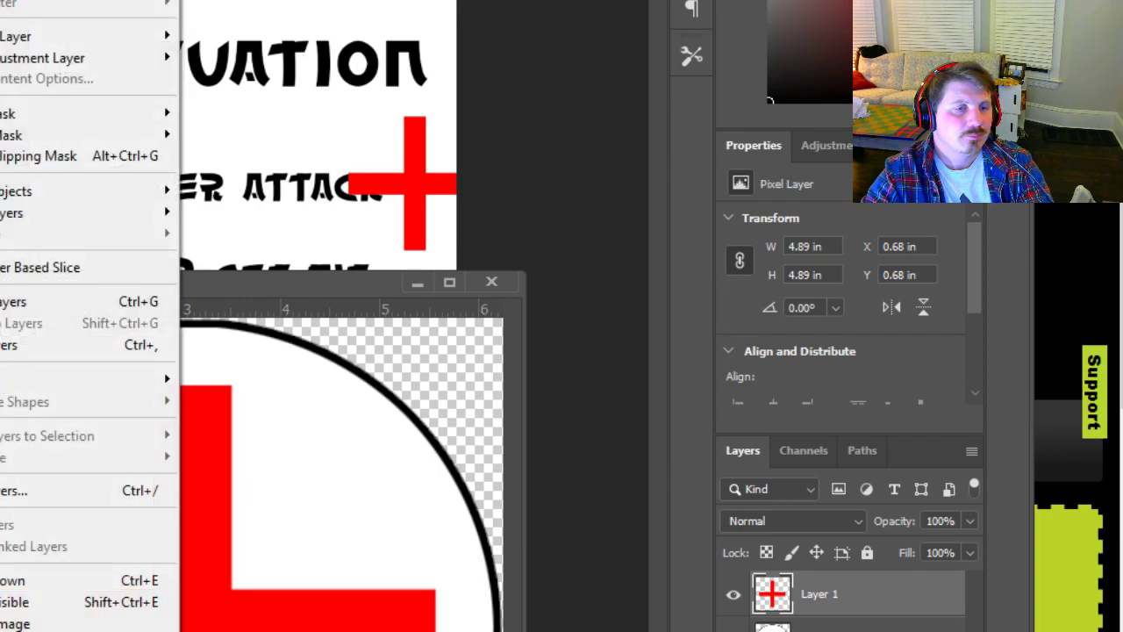
{"action": "left_click", "coordinate": [18, 580]}
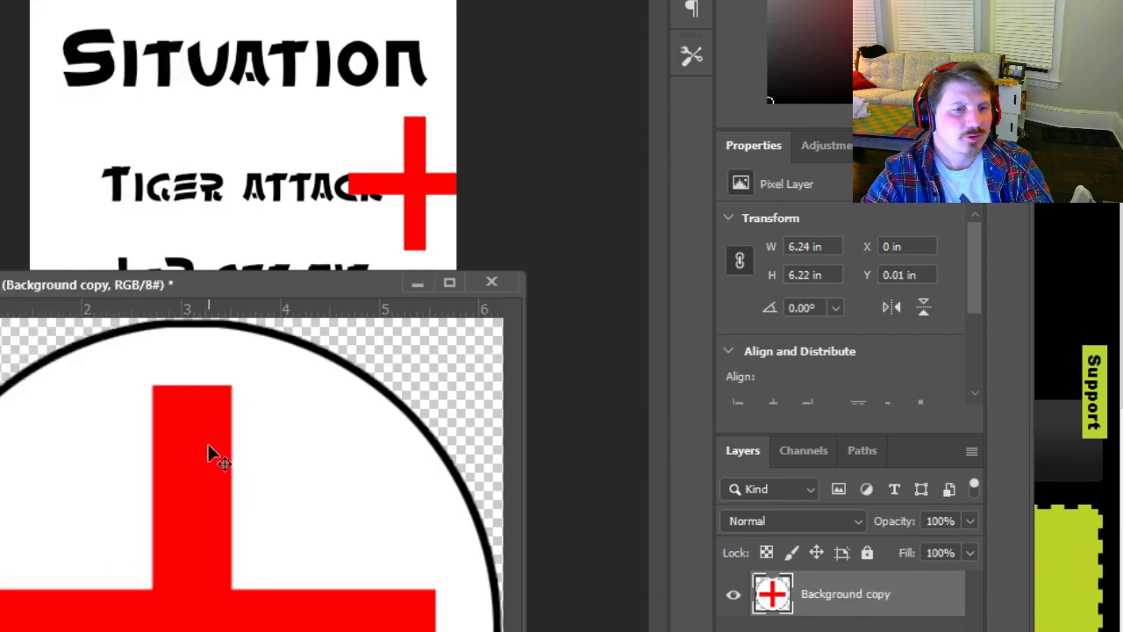
{"action": "left_click_drag", "start_coordinate": [195, 516], "coordinate": [301, 160]}
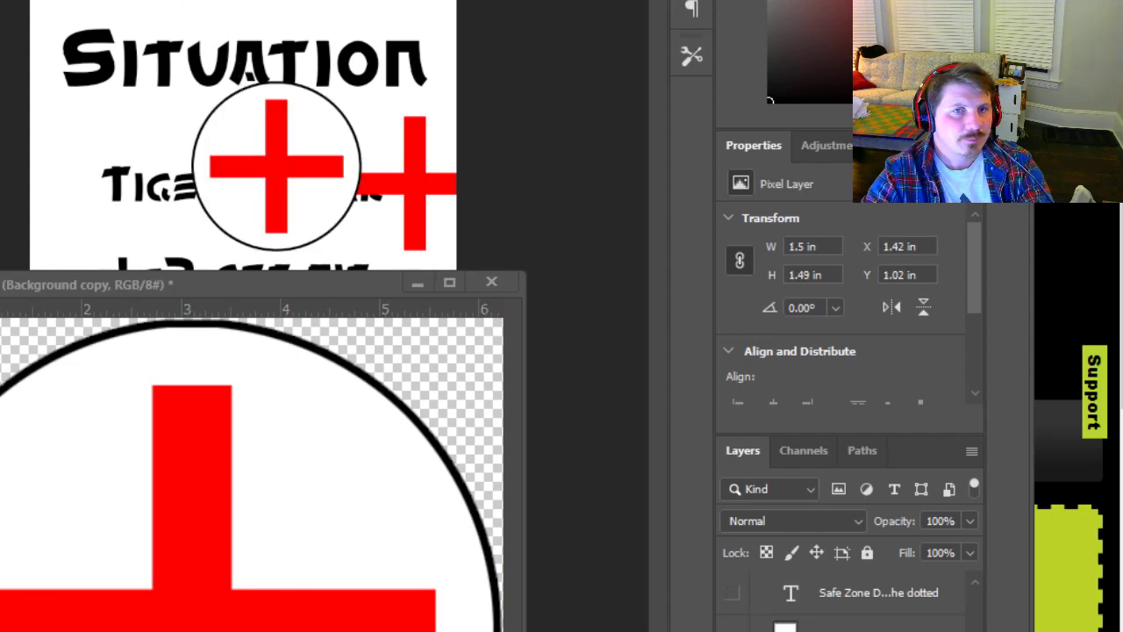
Close the red cross icon document without saving its changes
{"action": "left_click", "coordinate": [472, 131]}
{"action": "left_click", "coordinate": [491, 282]}
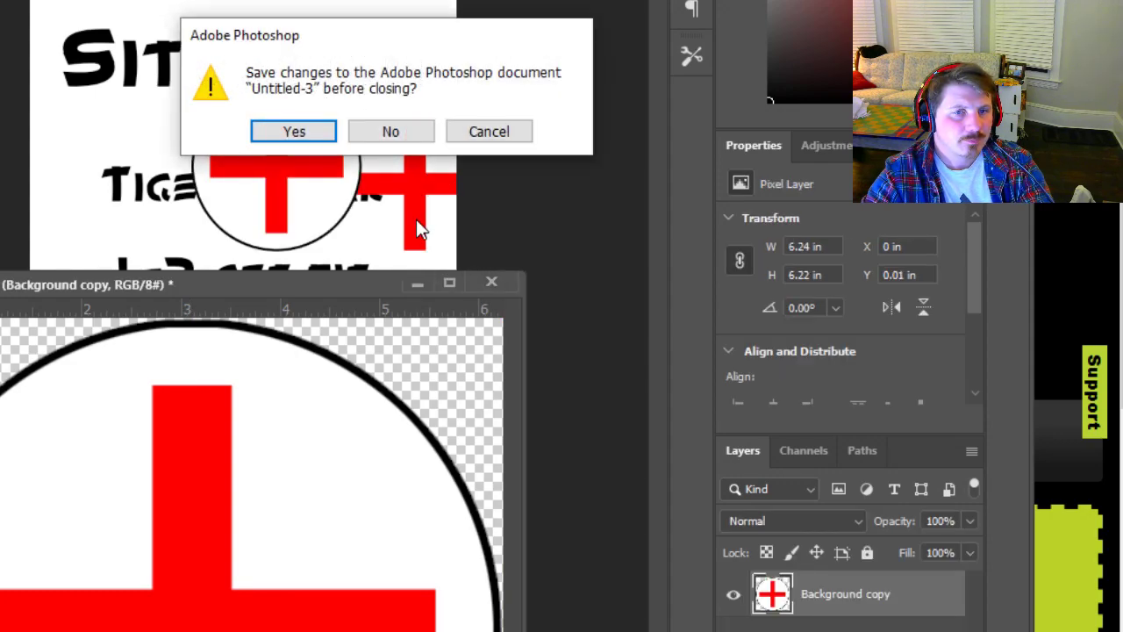
{"action": "left_click", "coordinate": [416, 131]}
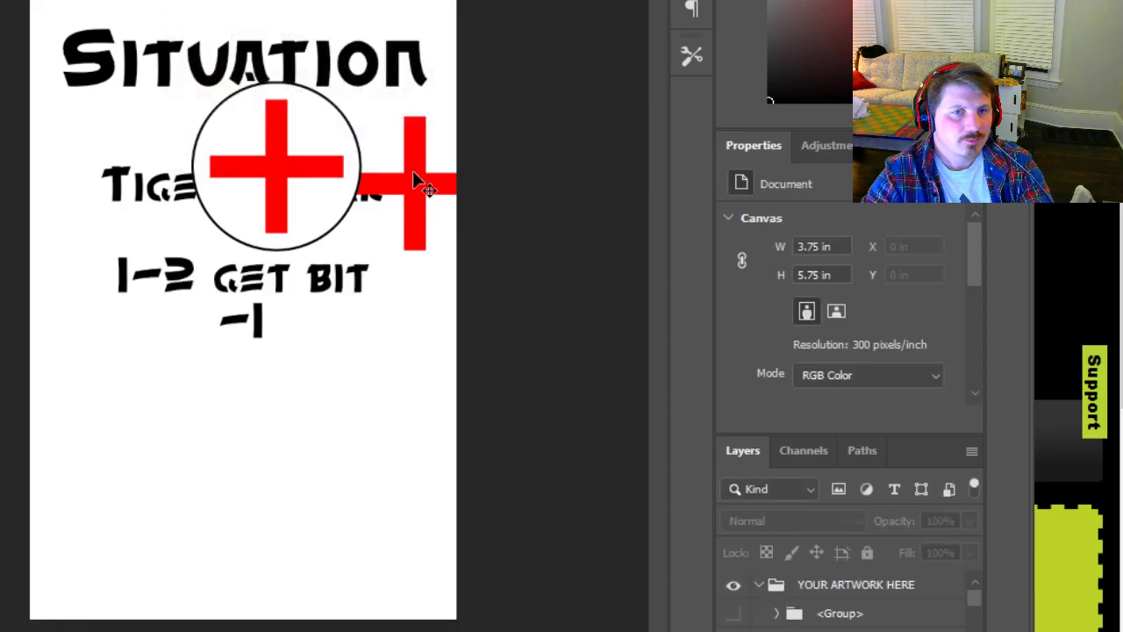
Move the loose red cross without a circle to the card's lower area and delete its layer
{"action": "left_click_drag", "start_coordinate": [409, 204], "coordinate": [274, 465]}
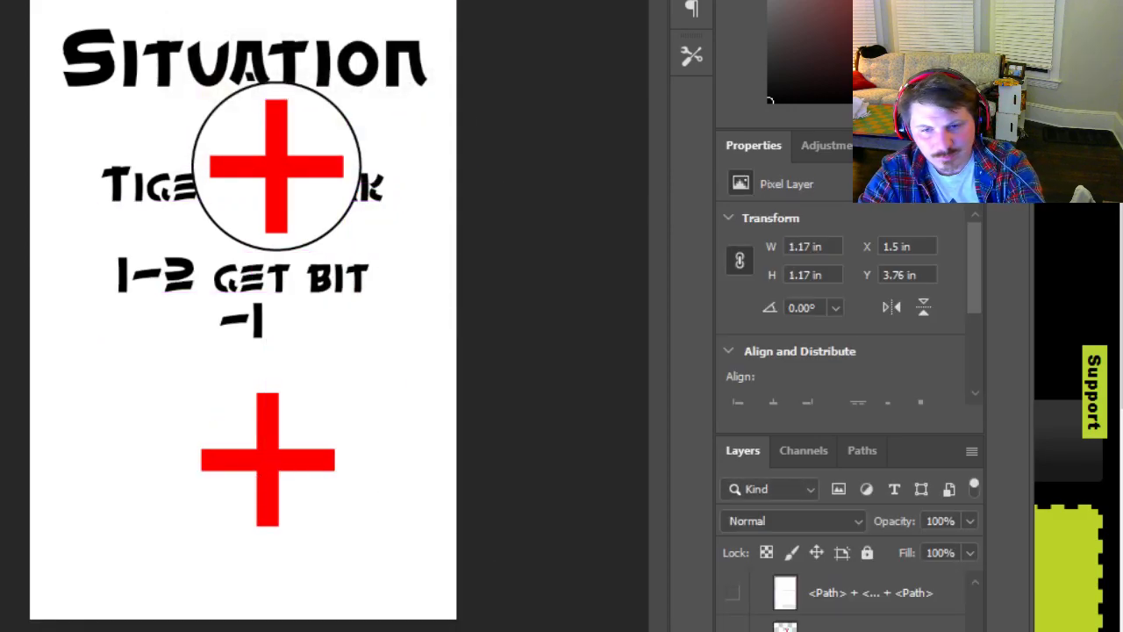
{"action": "key", "text": "Delete"}
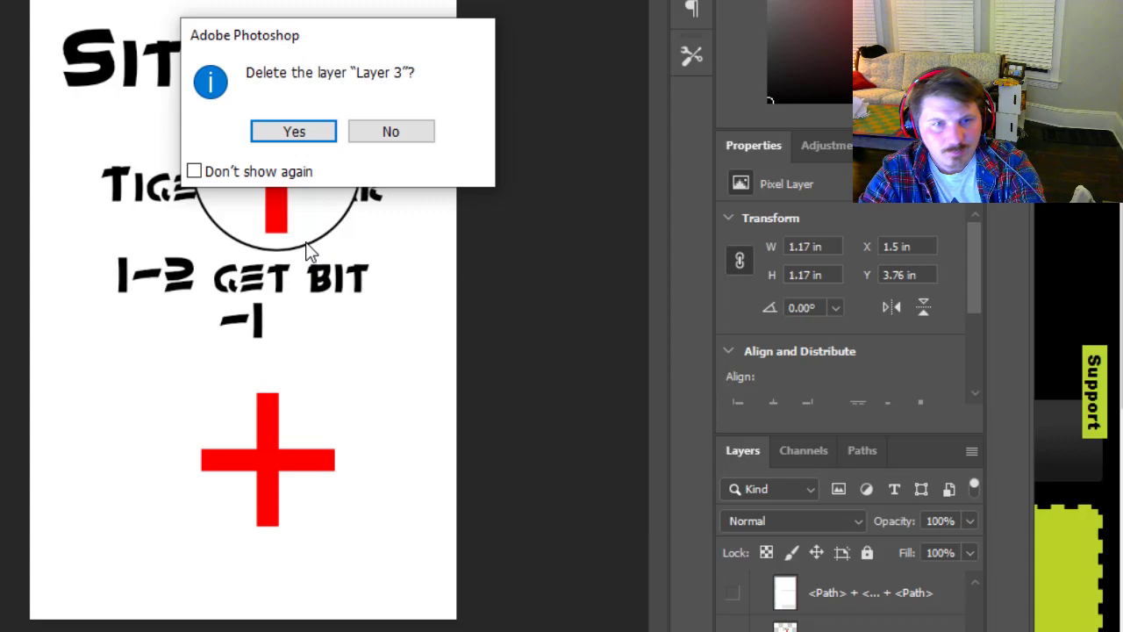
{"action": "left_click", "coordinate": [295, 132]}
Scale the circled red cross icon down to about 0.33 in and place it directly after the "-1" text
{"action": "left_click_drag", "start_coordinate": [290, 184], "coordinate": [364, 360]}
{"action": "key", "text": "ctrl+t"}
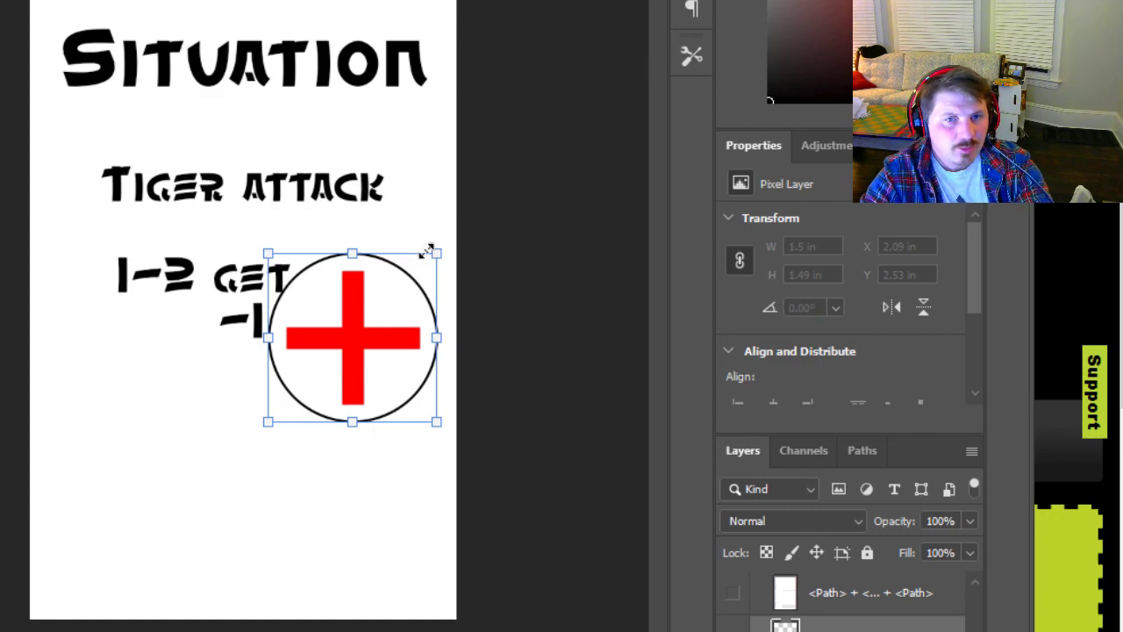
{"action": "left_click_drag", "start_coordinate": [436, 253], "coordinate": [307, 327]}
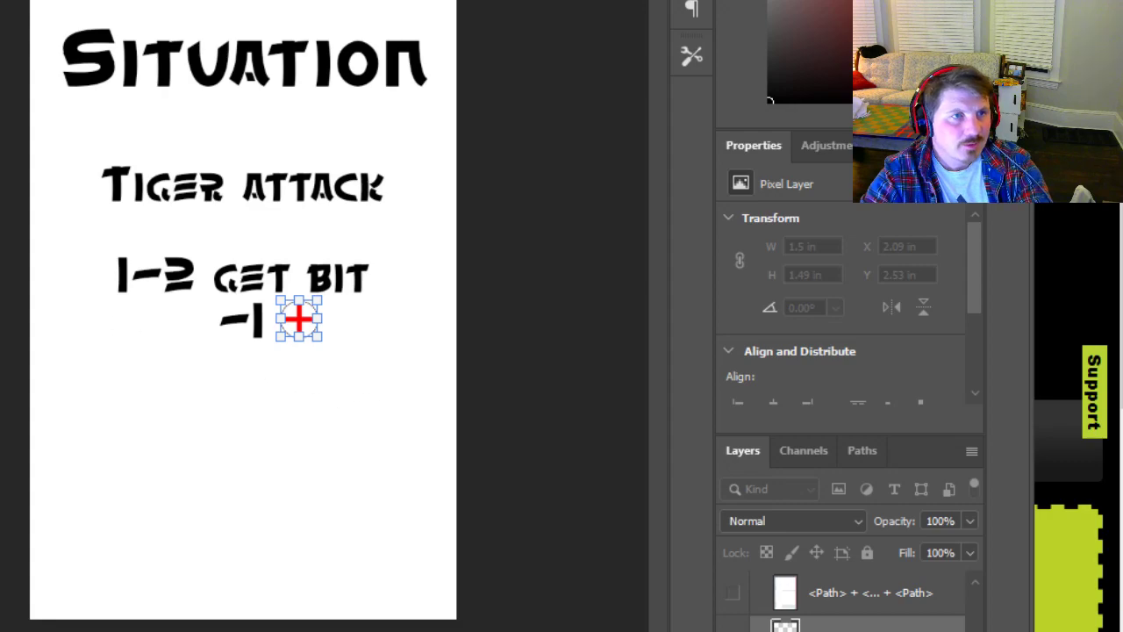
{"action": "key", "text": "Return"}
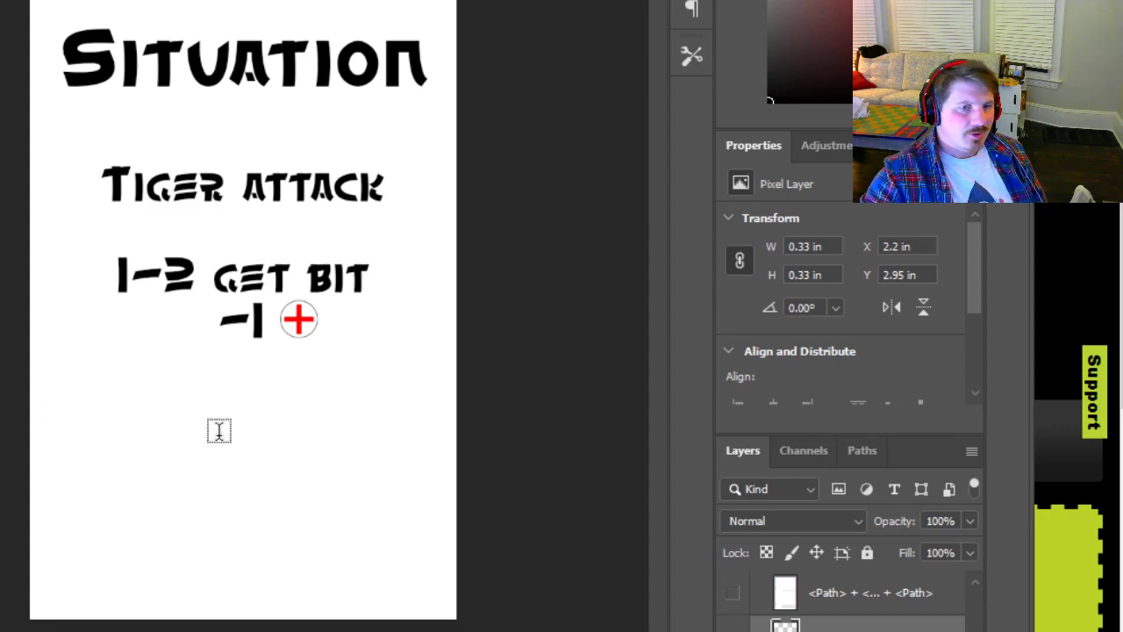
Add a text layer reading "3-4 Run away" below the "-1" line, at about X 0.33 in, Y 3.78 in
{"action": "left_click", "coordinate": [131, 431]}
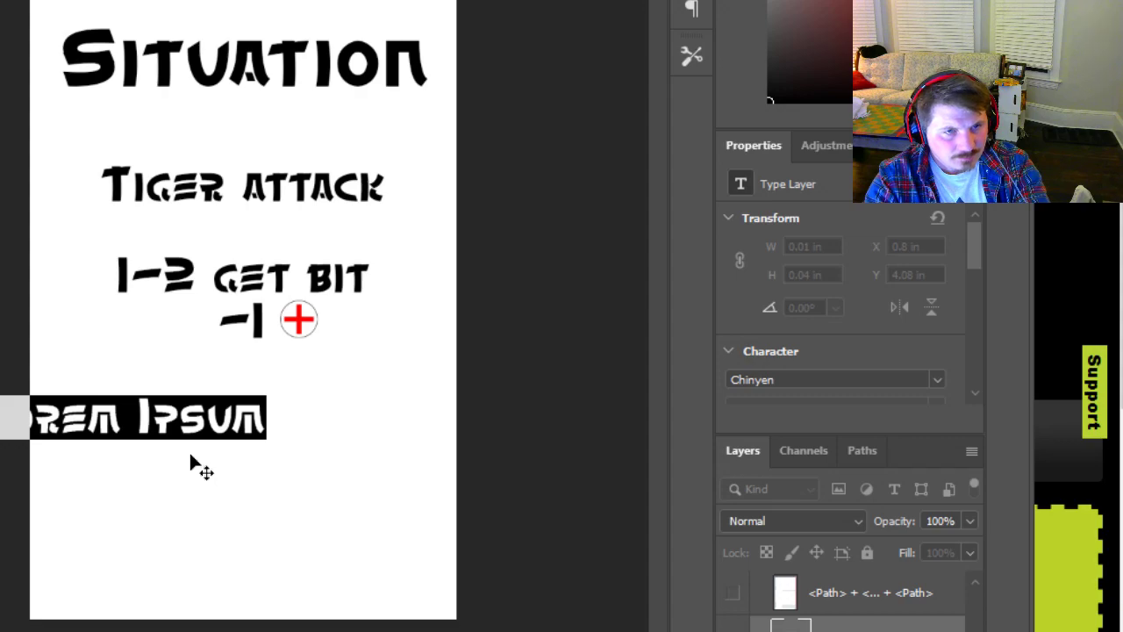
{"action": "type", "text": "3-4"}
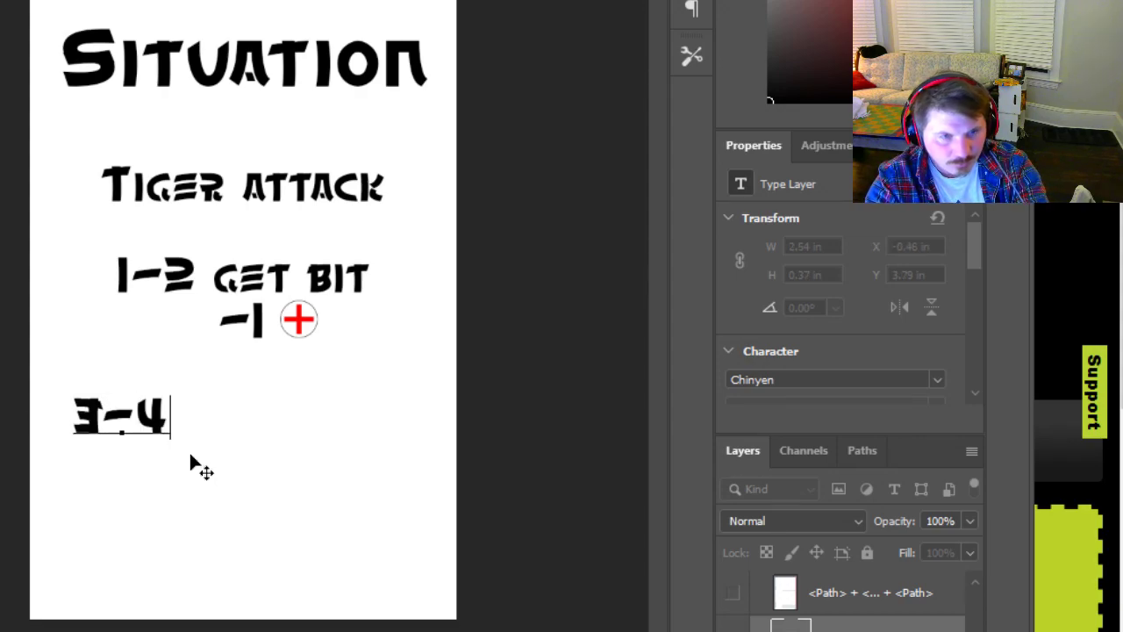
{"action": "type", "text": " R"}
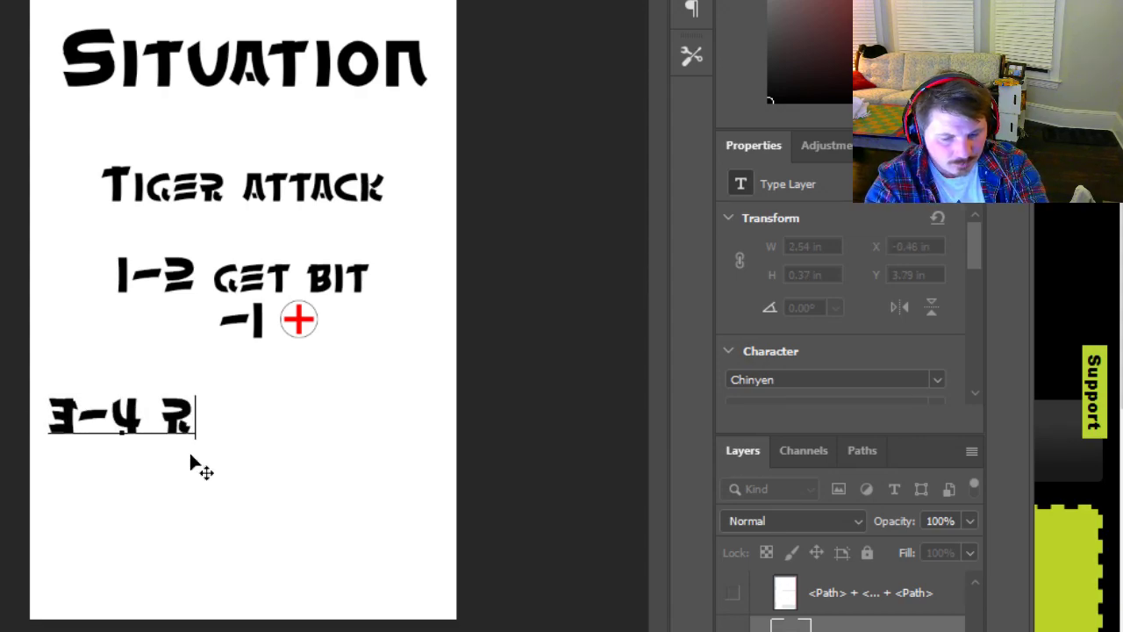
{"action": "type", "text": "un away"}
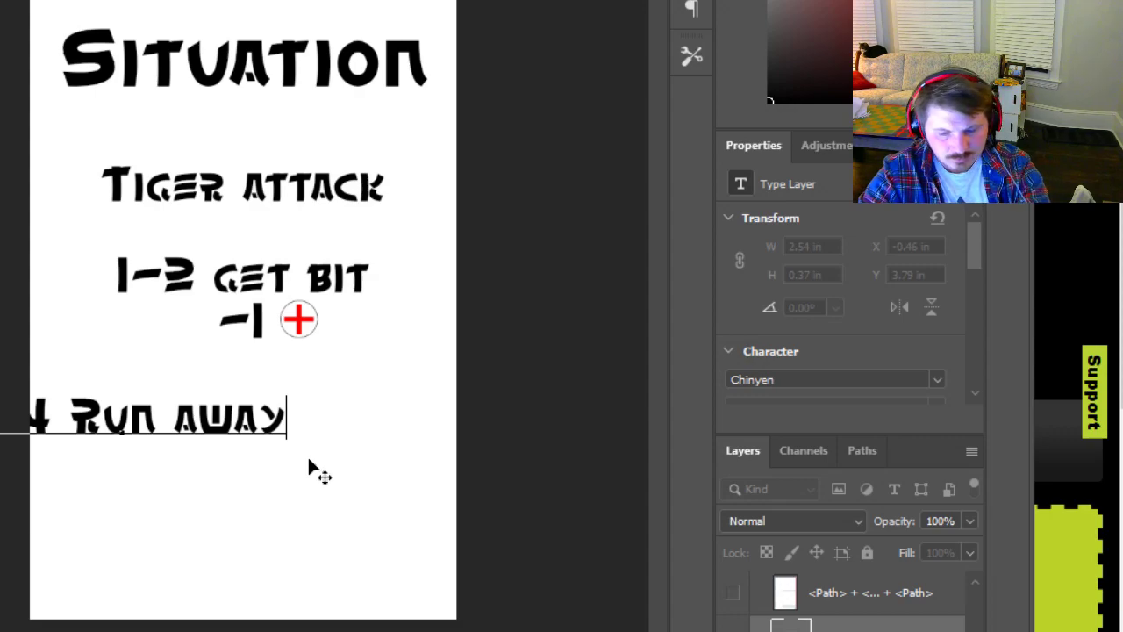
{"action": "left_click_drag", "start_coordinate": [309, 465], "coordinate": [428, 456]}
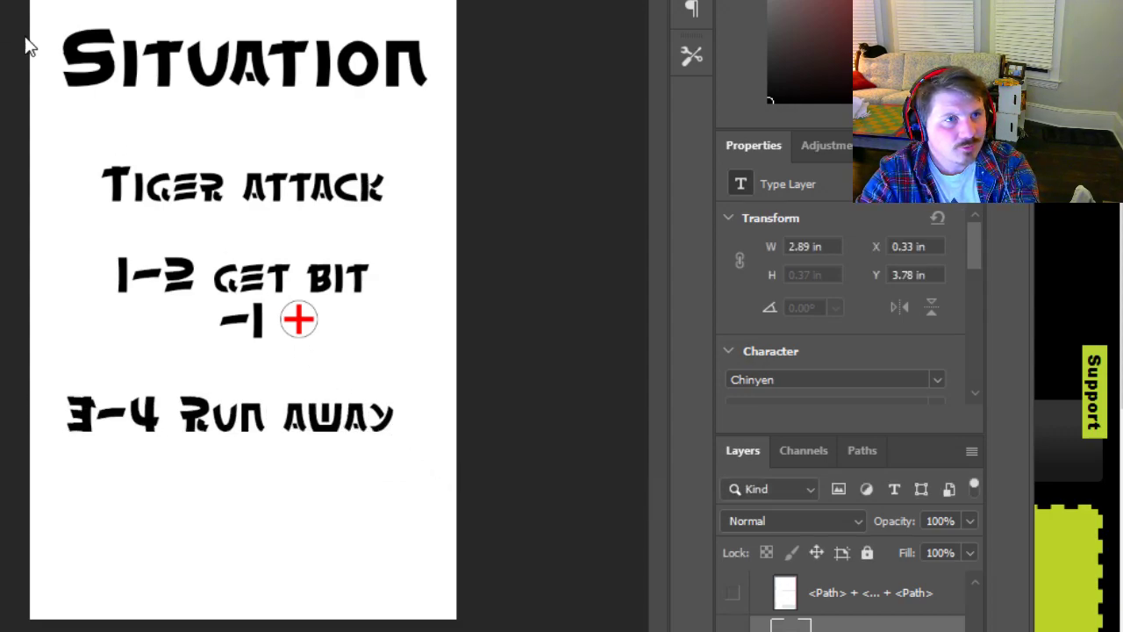
Nudge the "3-4 Run away" text up and to the right to about X 0.52 in, Y 3.49 in
{"action": "key", "text": "Right"}
{"action": "key", "text": "Right"}
{"action": "key", "text": "Right"}
{"action": "key", "text": "Right"}
{"action": "key", "text": "Right"}
{"action": "key", "text": "Right"}
{"action": "key", "text": "Right"}
{"action": "key", "text": "Right"}
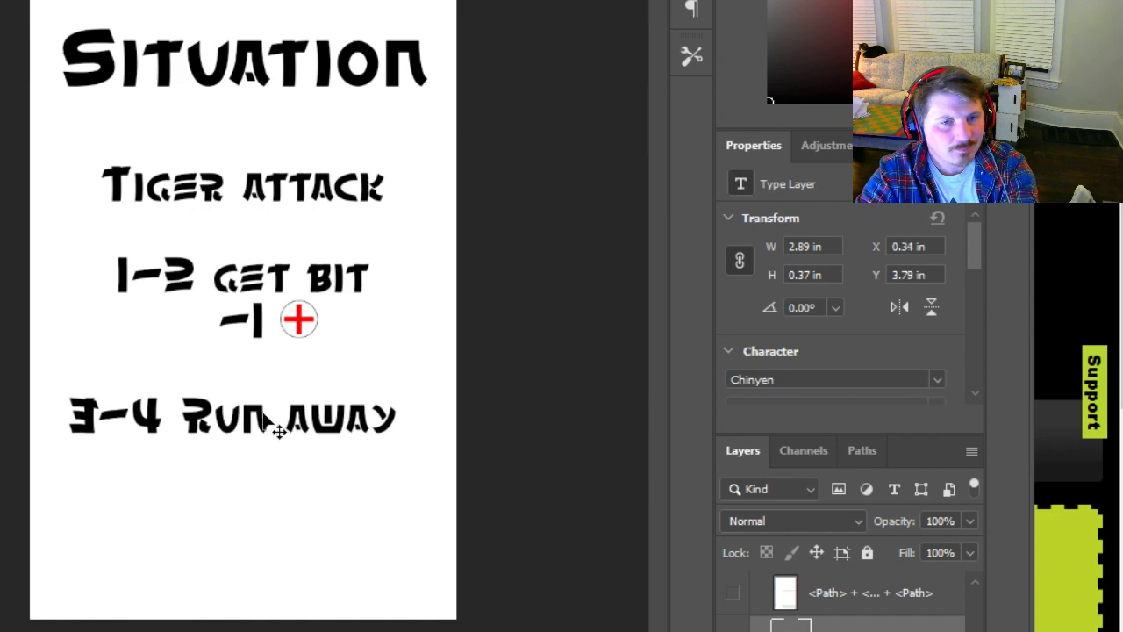
{"action": "key", "text": "Up"}
{"action": "key", "text": "Up"}
{"action": "key", "text": "Up"}
{"action": "key", "text": "Up"}
{"action": "key", "text": "Up"}
{"action": "key", "text": "Right"}
{"action": "key", "text": "Right"}
{"action": "key", "text": "Right"}
{"action": "key", "text": "Right"}
{"action": "key", "text": "Right"}
{"action": "key", "text": "Right"}
{"action": "key", "text": "Right"}
{"action": "key", "text": "Right"}
{"action": "key", "text": "Right"}
{"action": "key", "text": "Right"}
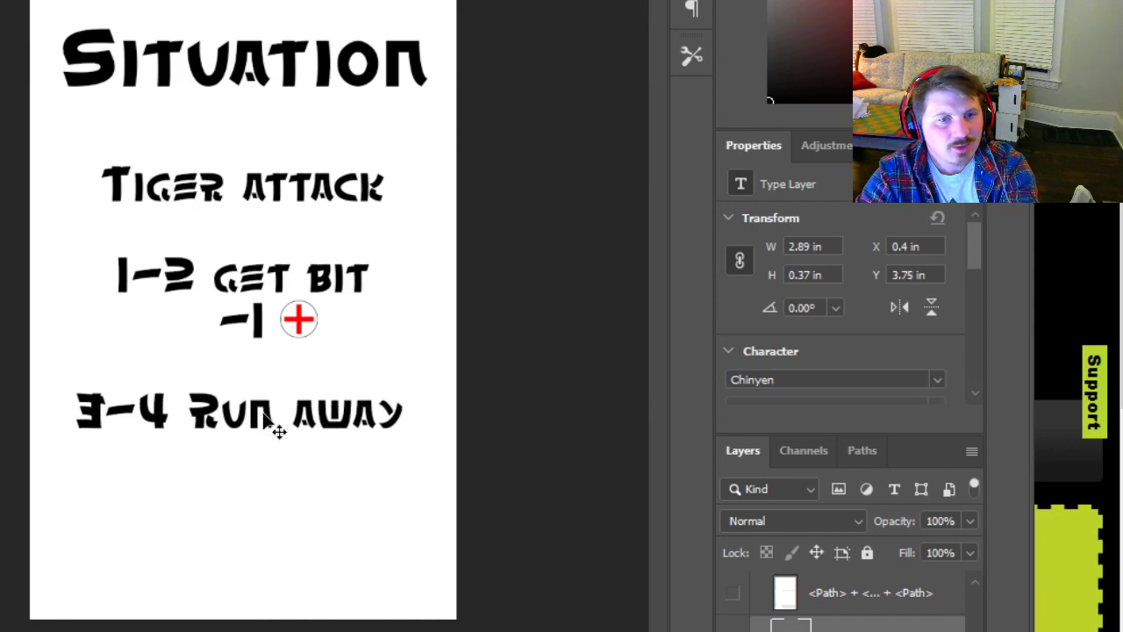
{"action": "key", "text": "Up"}
{"action": "key", "text": "Up"}
{"action": "key", "text": "Up"}
{"action": "key", "text": "Up"}
{"action": "key", "text": "Up"}
{"action": "key", "text": "Up"}
{"action": "key", "text": "Up"}
{"action": "key", "text": "Right"}
{"action": "key", "text": "Right"}
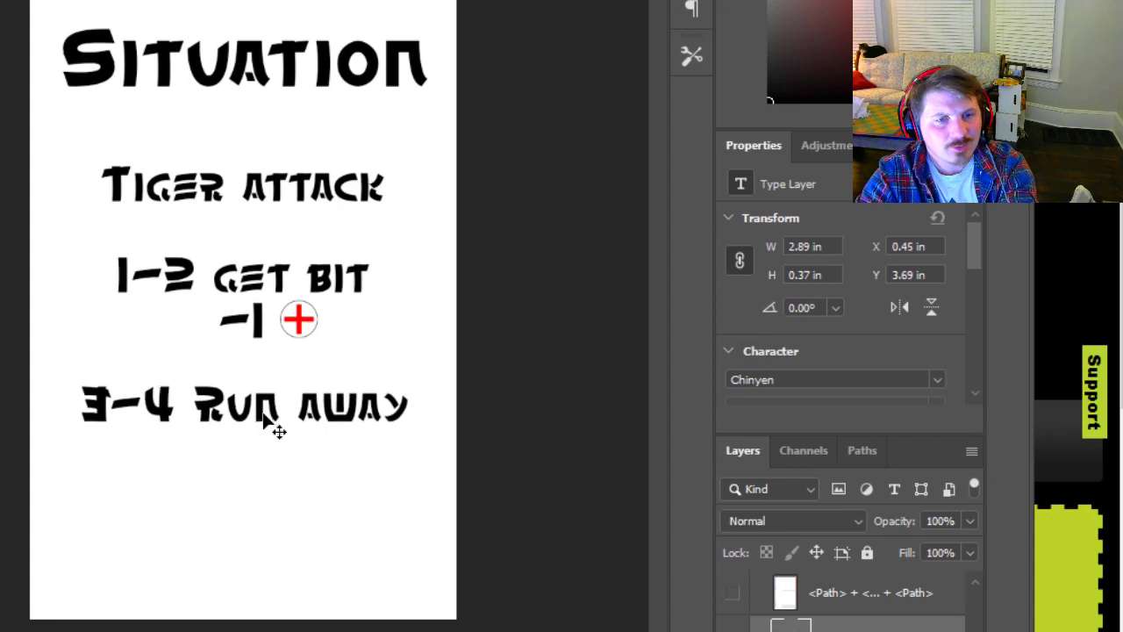
{"action": "key", "text": "Right"}
{"action": "key", "text": "Right"}
{"action": "key", "text": "Up"}
{"action": "key", "text": "Up"}
{"action": "key", "text": "Right"}
{"action": "key", "text": "Up"}
{"action": "key", "text": "Up"}
{"action": "key", "text": "Right"}
{"action": "key", "text": "Up"}
{"action": "key", "text": "Up"}
{"action": "key", "text": "Right"}
{"action": "key", "text": "Right"}
{"action": "key", "text": "Up"}
{"action": "key", "text": "Up"}
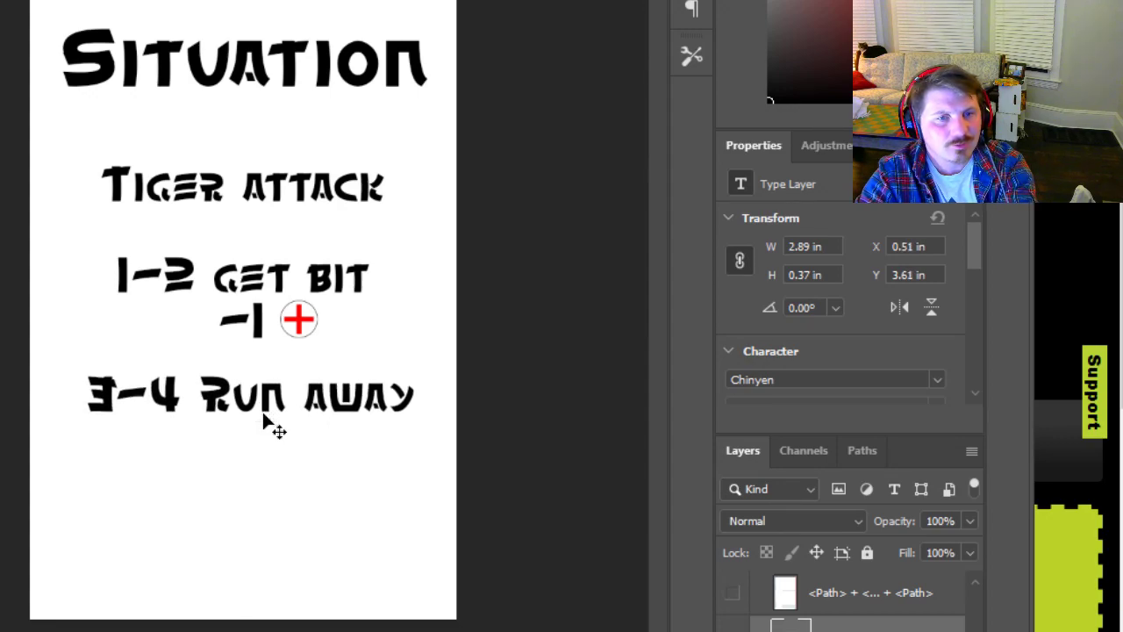
{"action": "key", "text": "Right"}
{"action": "key", "text": "Up"}
{"action": "key", "text": "Up"}
{"action": "key", "text": "Right"}
{"action": "key", "text": "Right"}
{"action": "key", "text": "Up"}
{"action": "key", "text": "Up"}
{"action": "key", "text": "Up"}
{"action": "key", "text": "Up"}
{"action": "key", "text": "Up"}
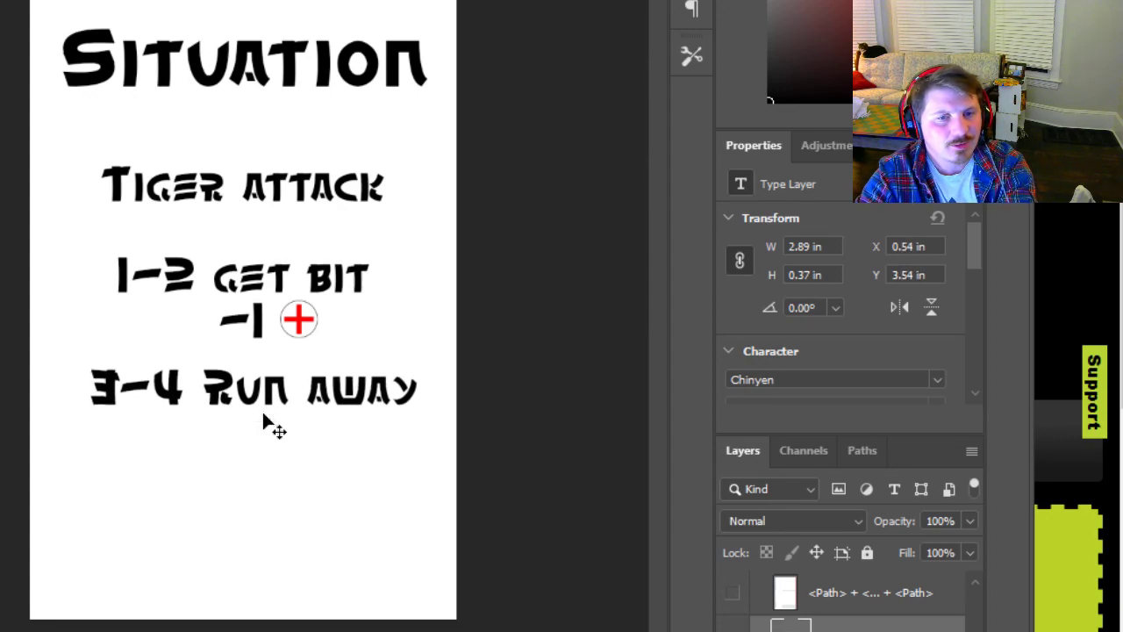
{"action": "key", "text": "Left"}
{"action": "key", "text": "Up"}
{"action": "key", "text": "Left"}
{"action": "key", "text": "Up"}
{"action": "key", "text": "Up"}
{"action": "key", "text": "Up"}
{"action": "key", "text": "Up"}
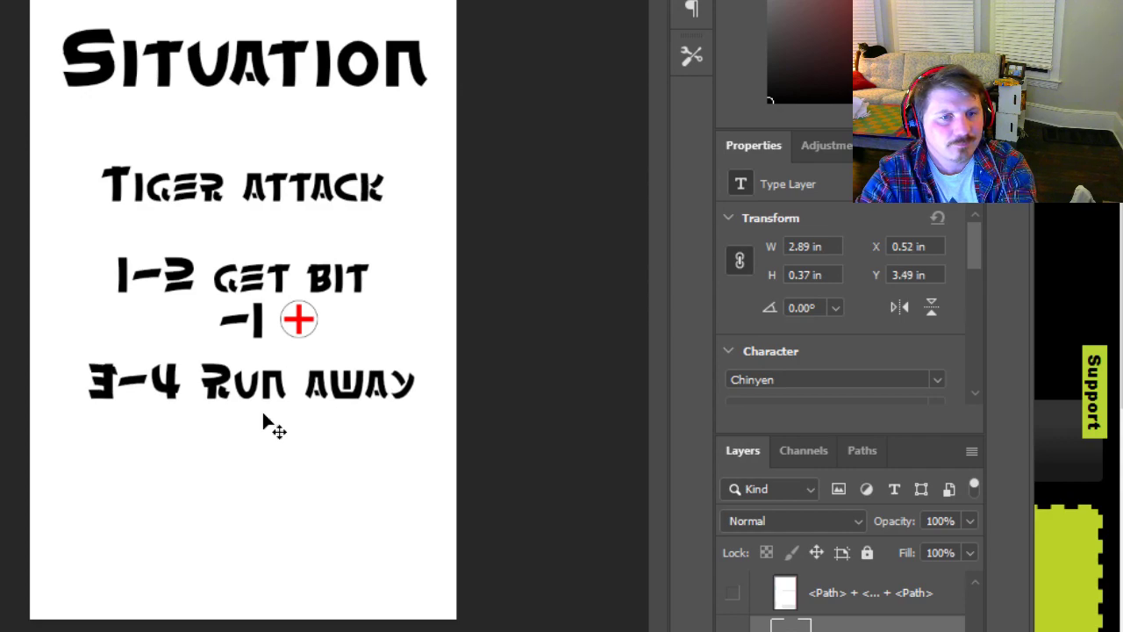
Fine-tune the "3-4 Run away" text to about X 0.51 in, Y 3.42 in against the template guide, and hide the guide
{"action": "left_click", "coordinate": [732, 592]}
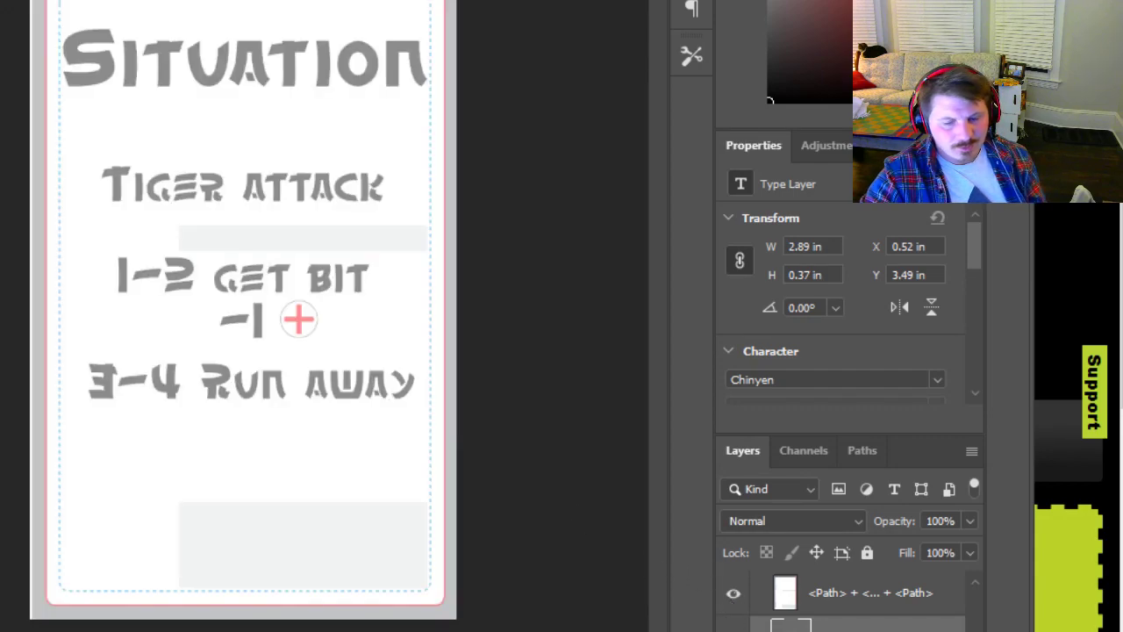
{"action": "key", "text": "Up"}
{"action": "key", "text": "Up"}
{"action": "key", "text": "Up"}
{"action": "key", "text": "Up"}
{"action": "key", "text": "Up"}
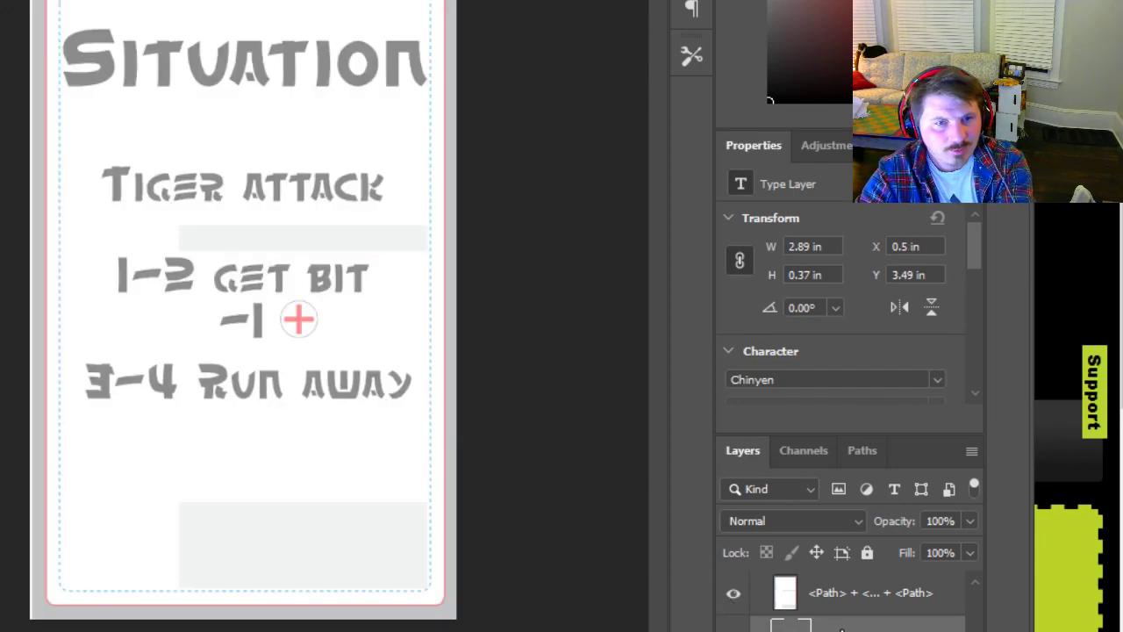
{"action": "key", "text": "Left"}
{"action": "key", "text": "Up"}
{"action": "key", "text": "Up"}
{"action": "key", "text": "Up"}
{"action": "key", "text": "Up"}
{"action": "key", "text": "Up"}
{"action": "key", "text": "Up"}
{"action": "key", "text": "Up"}
{"action": "key", "text": "Up"}
{"action": "key", "text": "Up"}
{"action": "key", "text": "Up"}
{"action": "key", "text": "Up"}
{"action": "key", "text": "Up"}
{"action": "key", "text": "Up"}
{"action": "key", "text": "Up"}
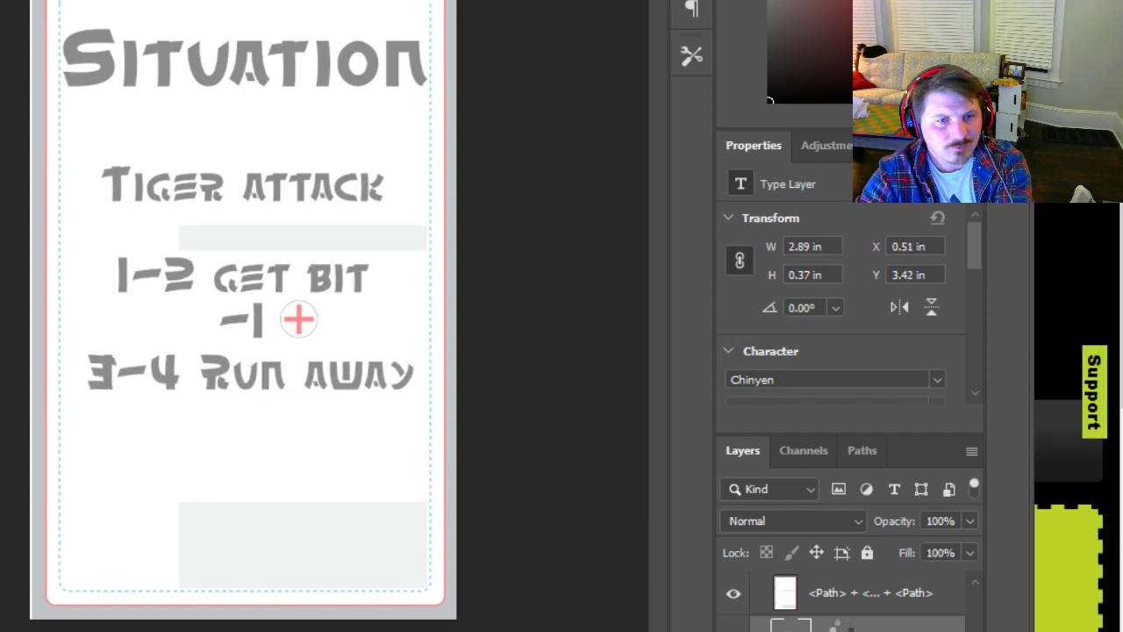
{"action": "key", "text": "Down"}
{"action": "key", "text": "Down"}
{"action": "key", "text": "Down"}
{"action": "key", "text": "Down"}
{"action": "key", "text": "Down"}
{"action": "key", "text": "Down"}
{"action": "key", "text": "Down"}
{"action": "key", "text": "Down"}
{"action": "key", "text": "Down"}
{"action": "key", "text": "Down"}
{"action": "key", "text": "Down"}
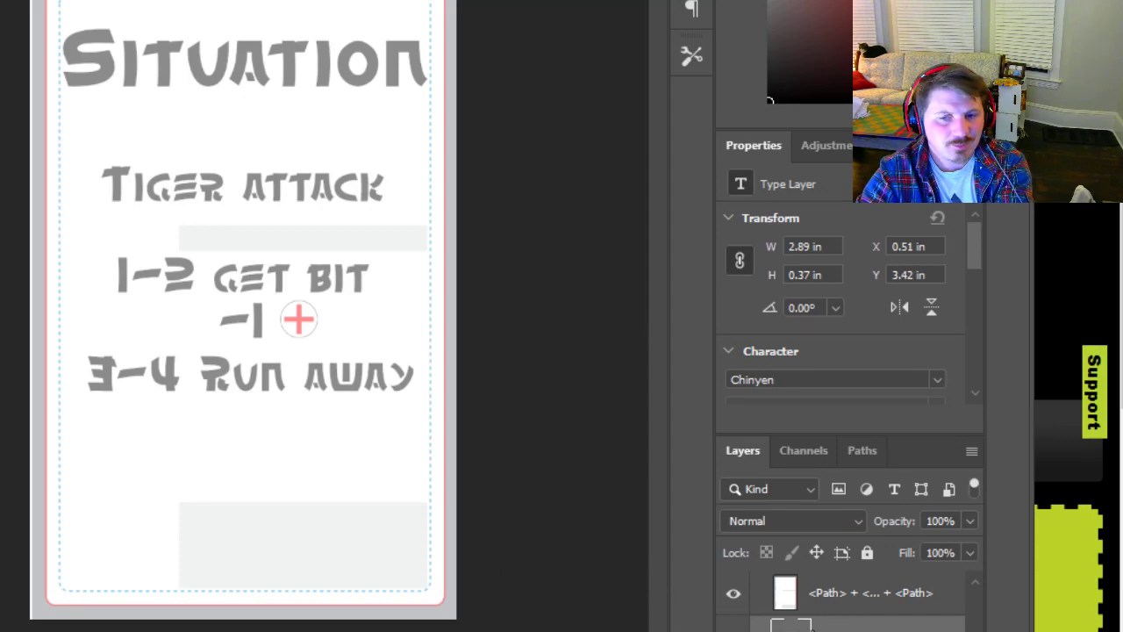
{"action": "left_click", "coordinate": [733, 594]}
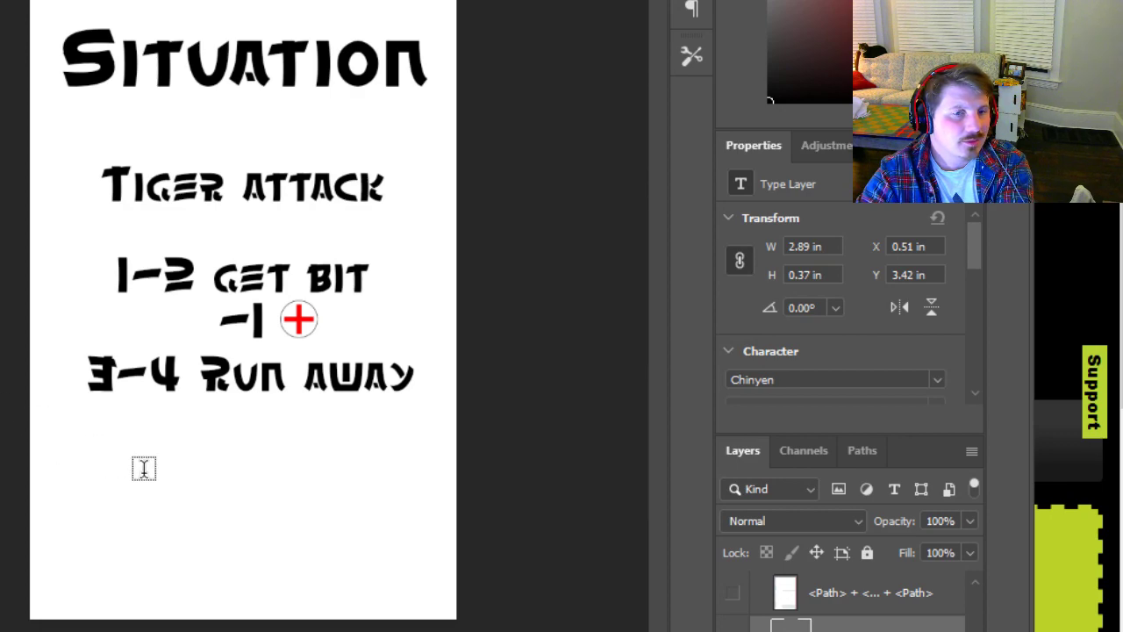
Start a new text layer below the "3-4 Run away" line with "5-6"
{"action": "left_click", "coordinate": [250, 503]}
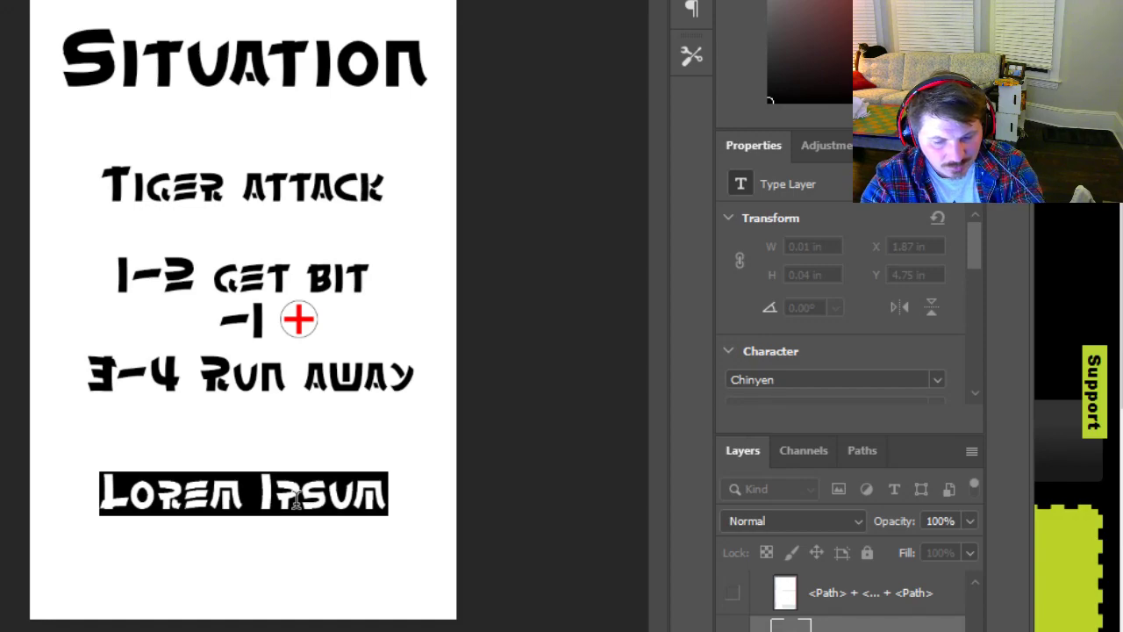
{"action": "type", "text": "5-6"}
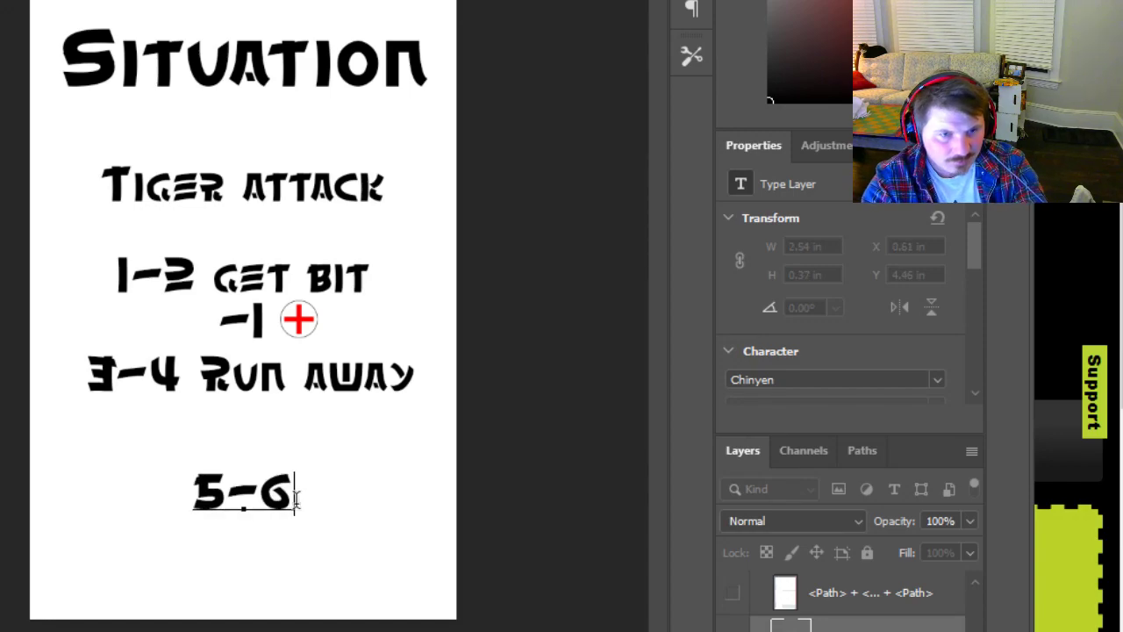
{"action": "type", "text": " Get "}
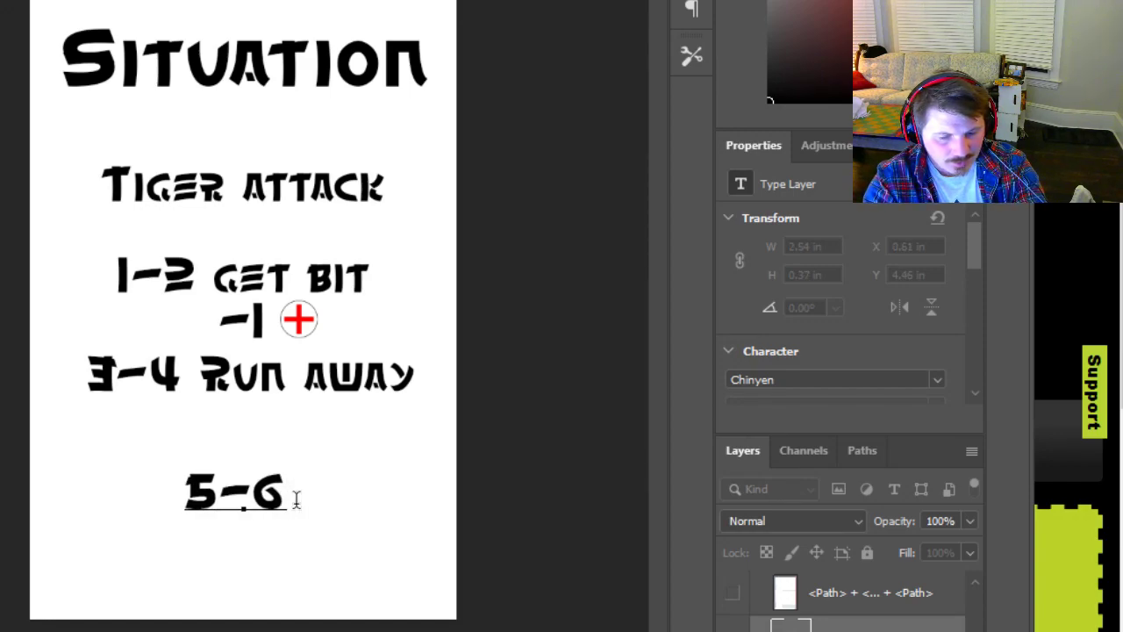
{"action": "type", "text": "a pet"}
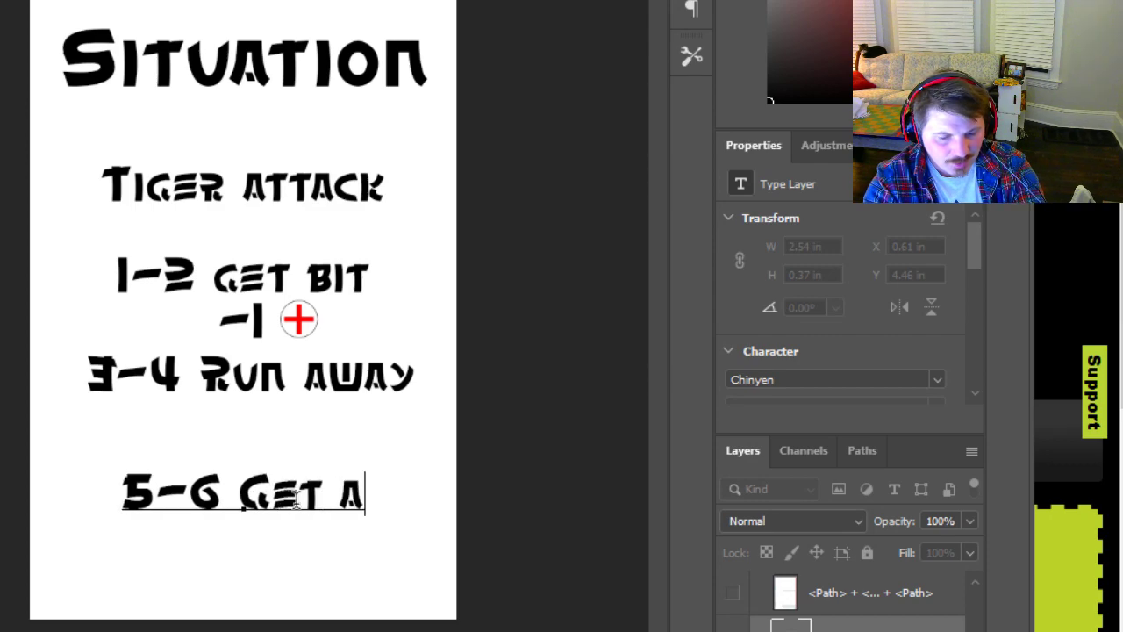
{"action": "key", "text": "BackSpace"}
{"action": "key", "text": "BackSpace"}
{"action": "key", "text": "BackSpace"}
{"action": "key", "text": "BackSpace"}
{"action": "key", "text": "BackSpace"}
{"action": "key", "text": "BackSpace"}
{"action": "key", "text": "BackSpace"}
{"action": "key", "text": "BackSpace"}
{"action": "key", "text": "BackSpace"}
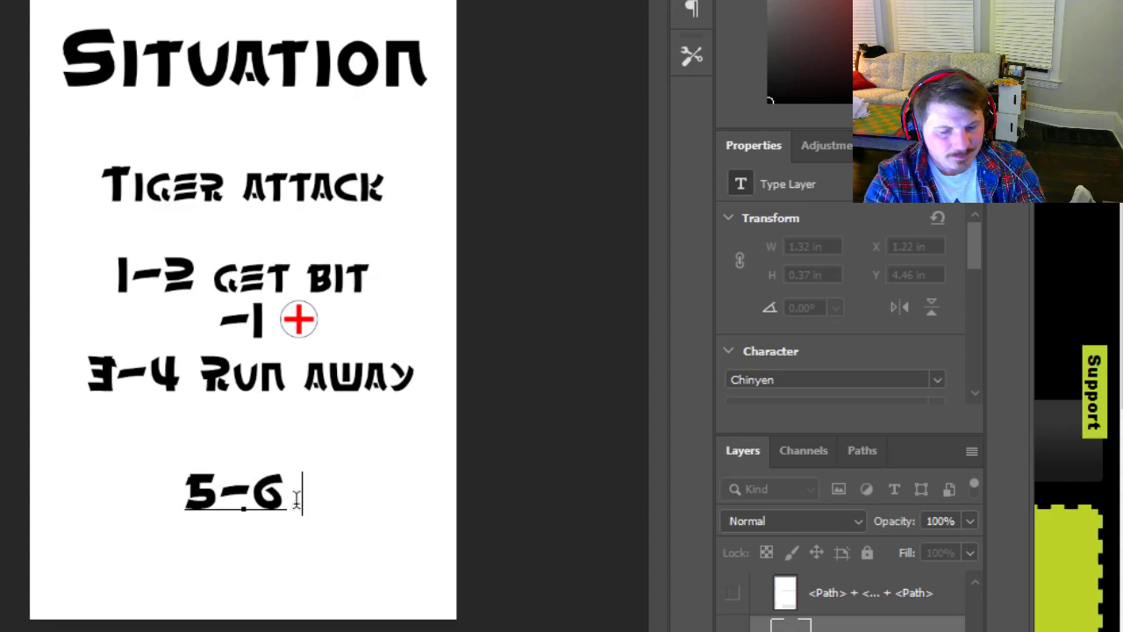
Complete the new line so it reads "5-6 tame the cat" and commit the text
{"action": "type", "text": "tame t"}
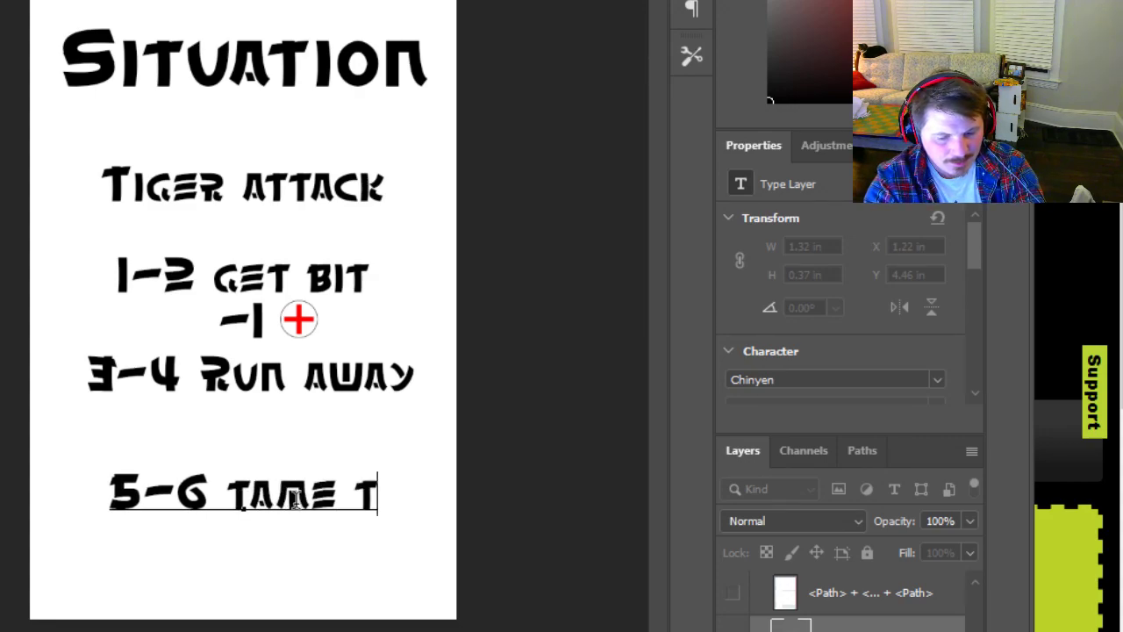
{"action": "type", "text": "he cat"}
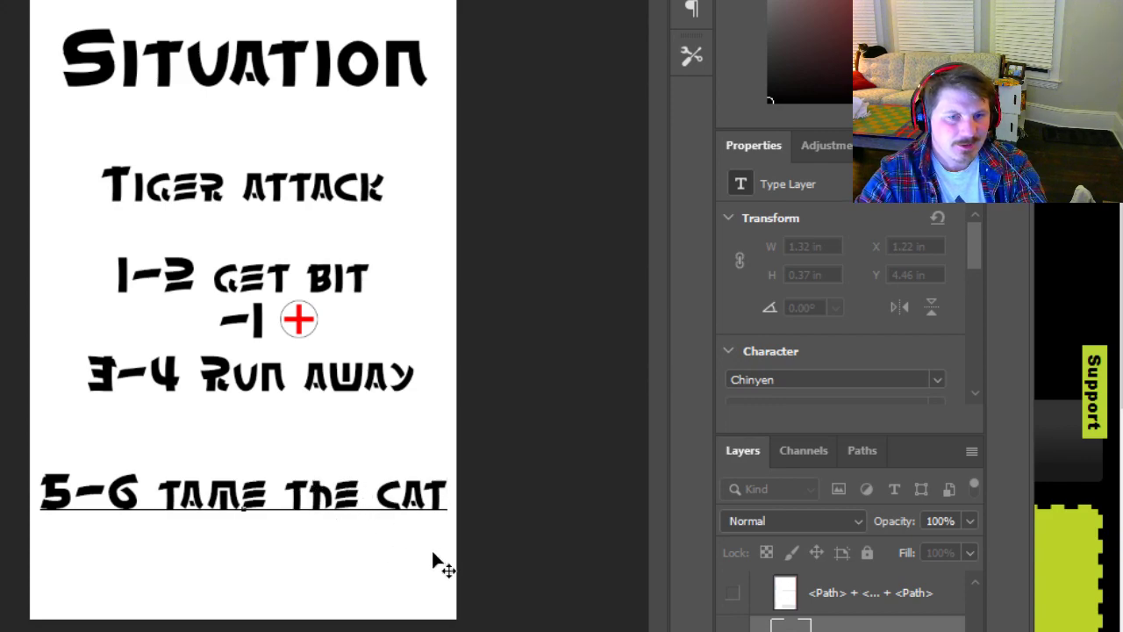
{"action": "key", "text": "Home"}
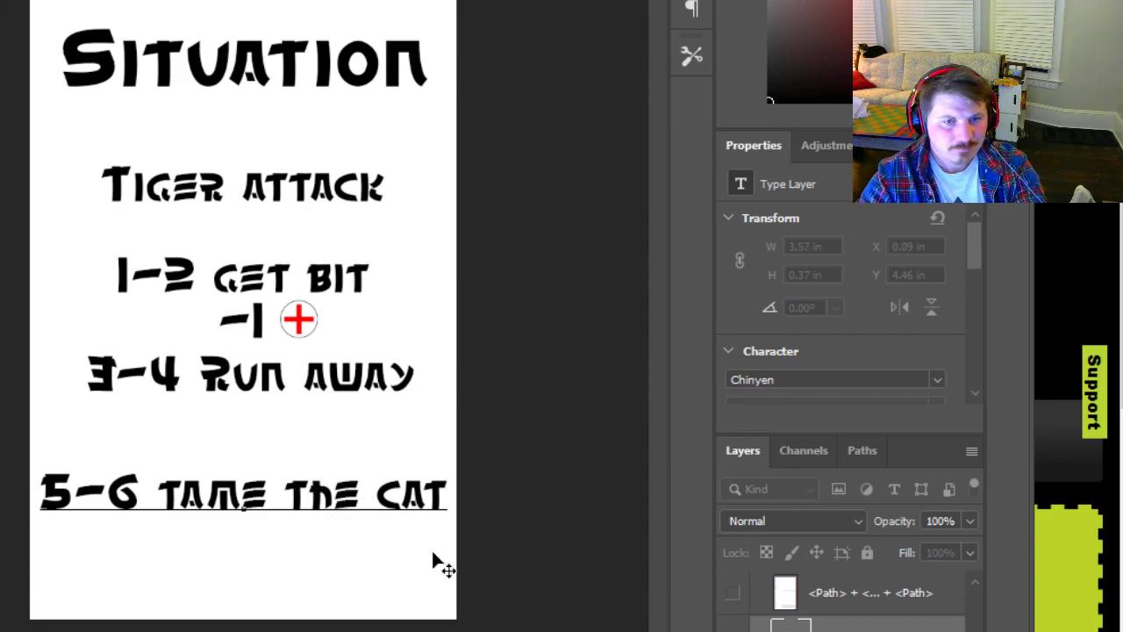
Using the template guide, narrow the "5-6 tame the cat" text to about 3.04 in, place it near X 0.42 in, Y 4.2 in, and hide the guide
{"action": "left_click", "coordinate": [735, 596]}
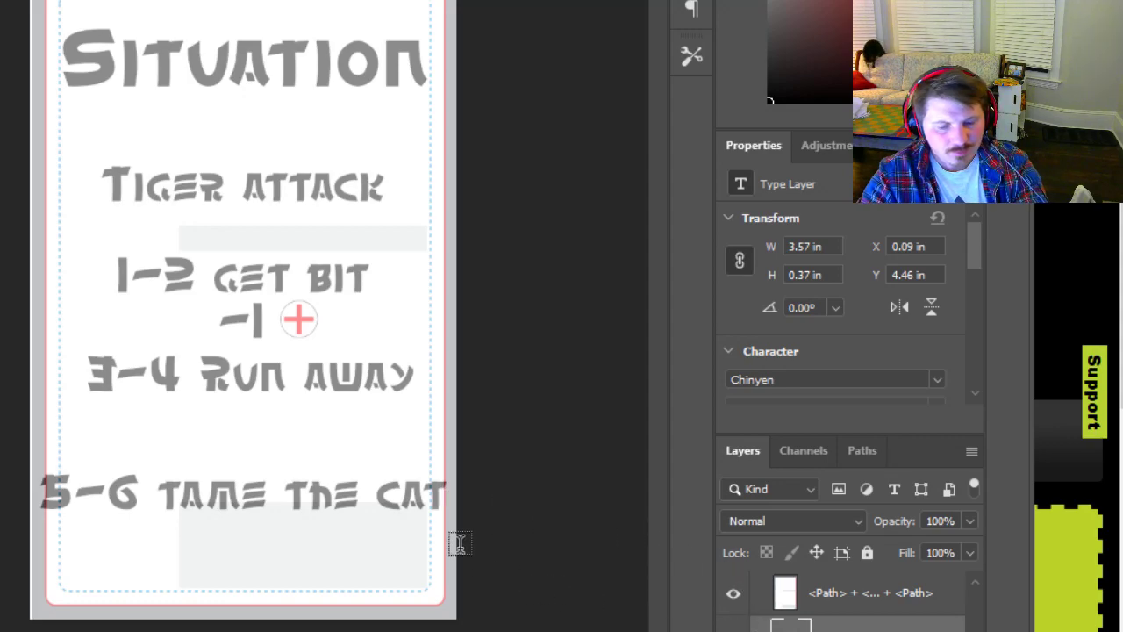
{"action": "key", "text": "ctrl+t"}
{"action": "left_click_drag", "start_coordinate": [447, 494], "coordinate": [390, 494]}
{"action": "left_click_drag", "start_coordinate": [196, 501], "coordinate": [220, 464]}
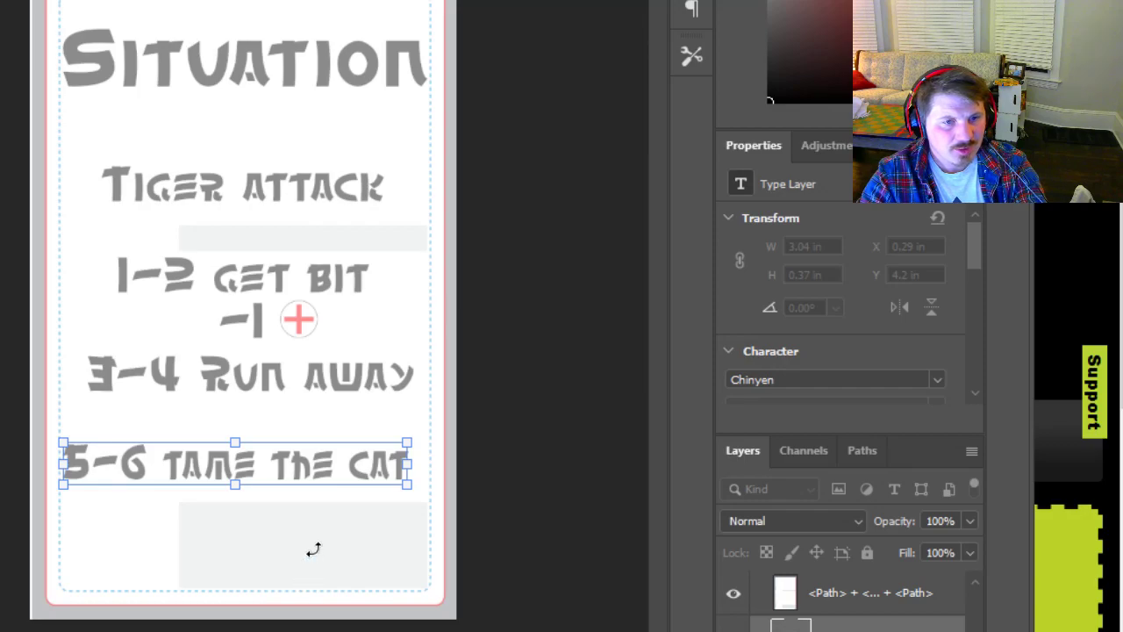
{"action": "left_click_drag", "start_coordinate": [323, 468], "coordinate": [339, 468]}
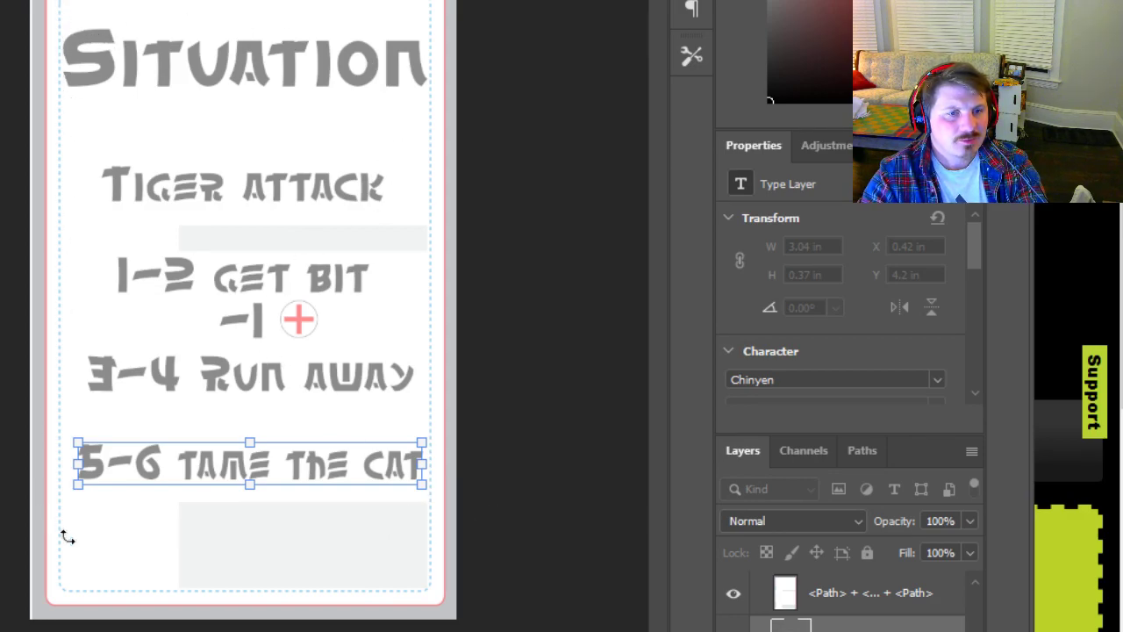
{"action": "left_click", "coordinate": [735, 597]}
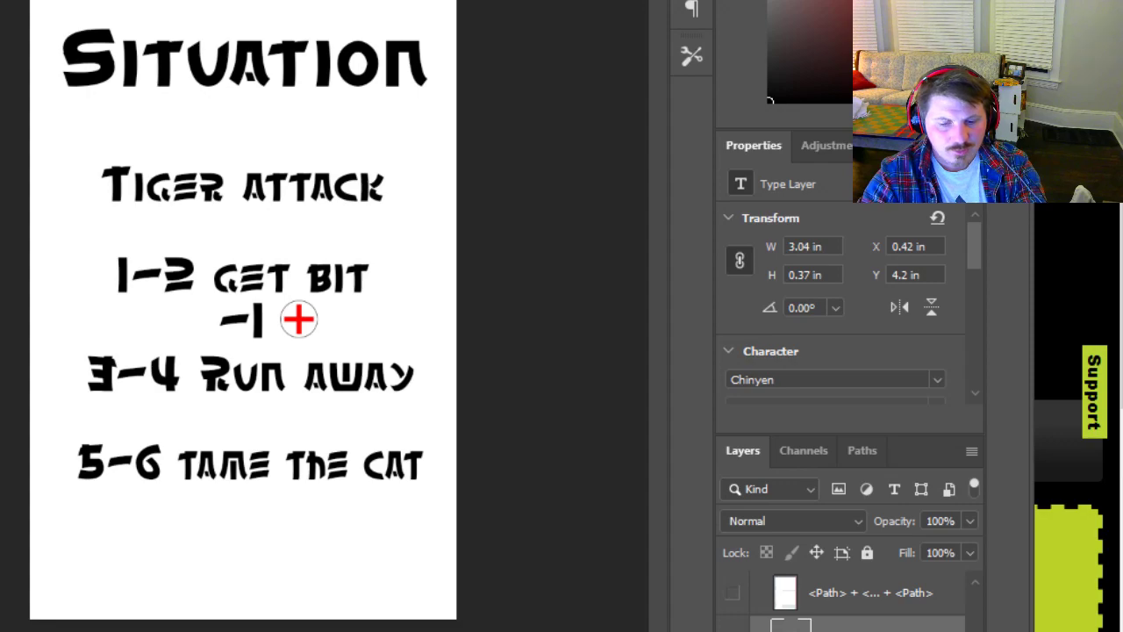
Save a copy of the card face as a PNG under a new file name in the Downloads folder
{"action": "left_click", "coordinate": [0, 0]}
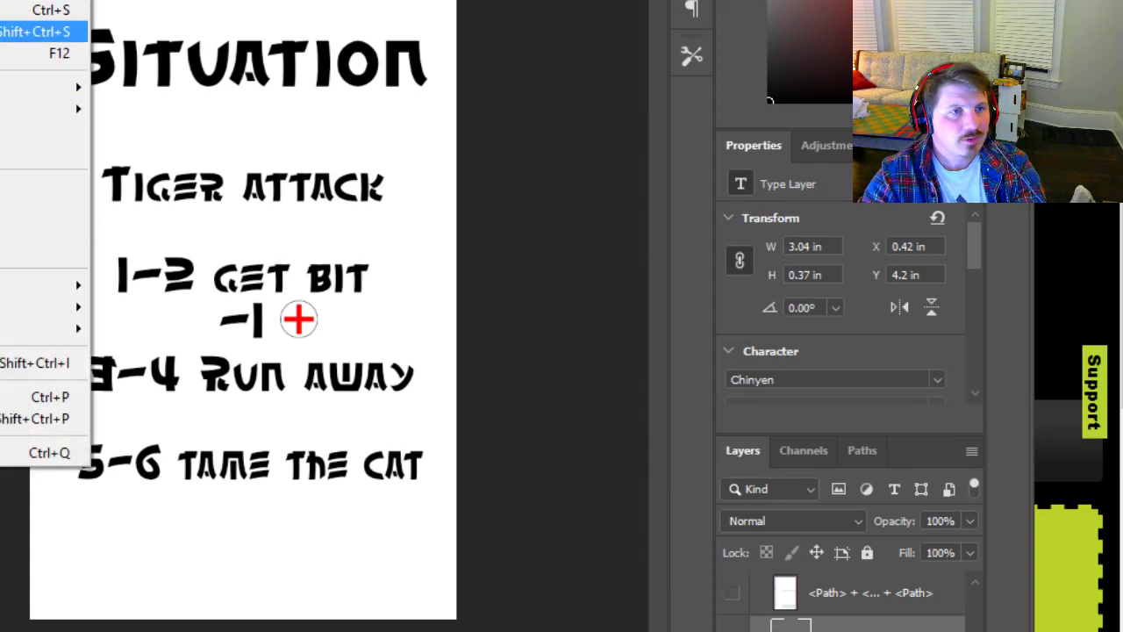
{"action": "left_click", "coordinate": [35, 31]}
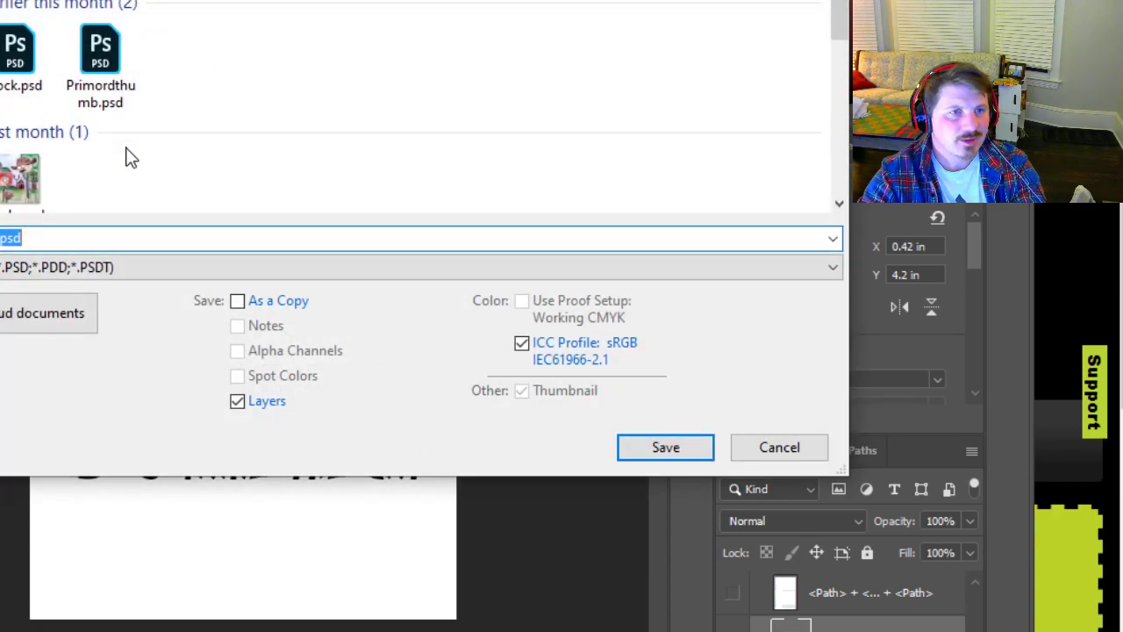
{"action": "left_click", "coordinate": [44, 267]}
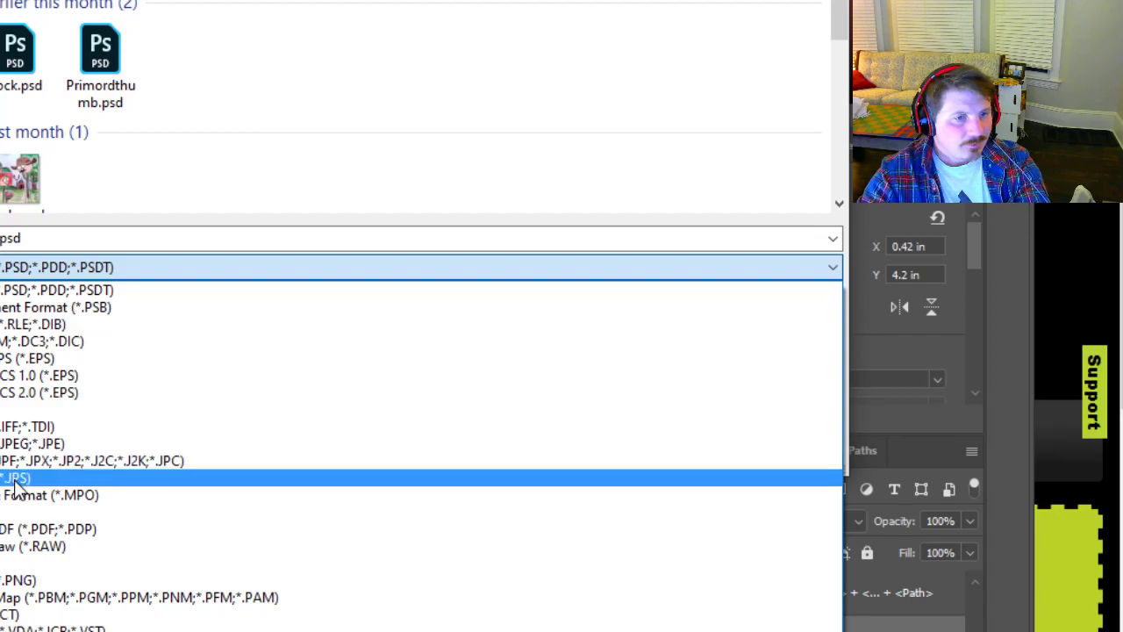
{"action": "left_click", "coordinate": [7, 581]}
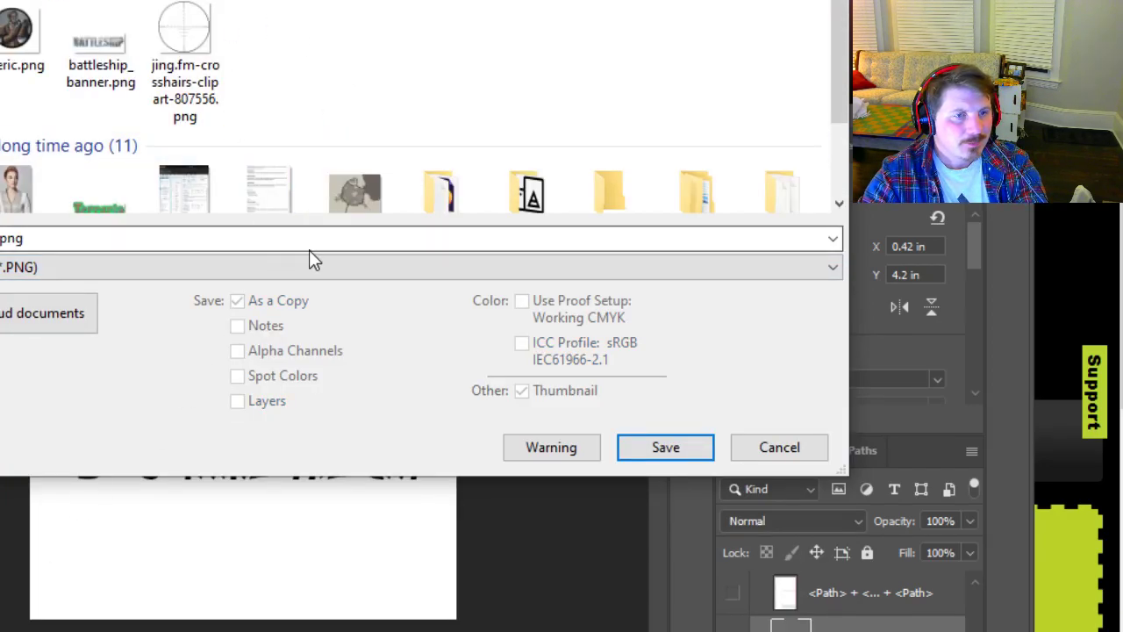
{"action": "left_click", "coordinate": [64, 239]}
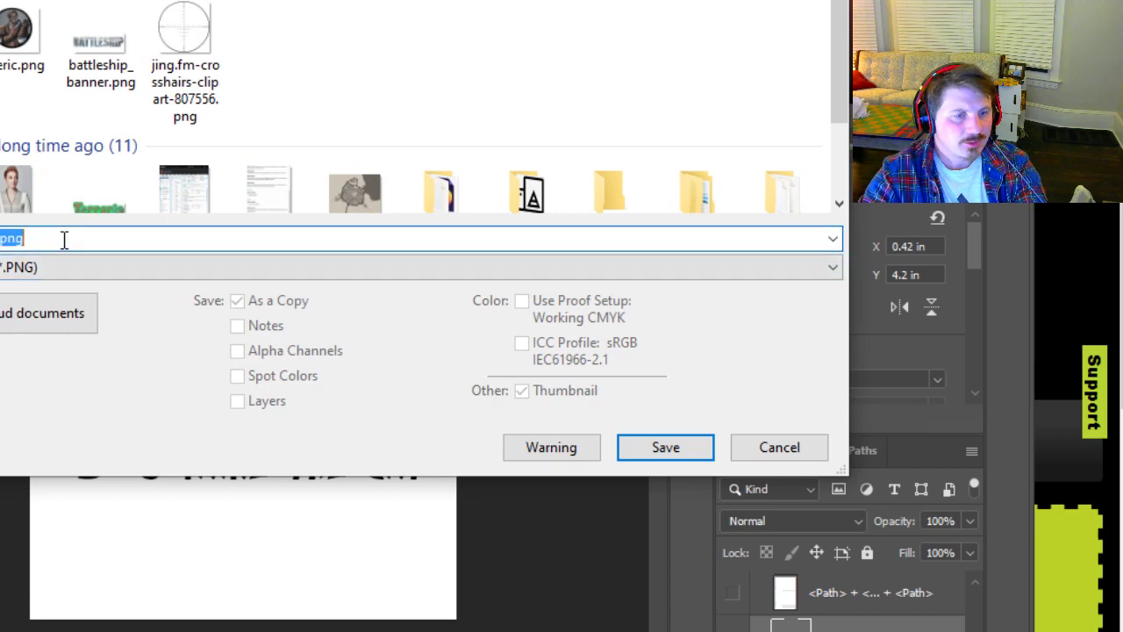
{"action": "key", "text": "BackSpace"}
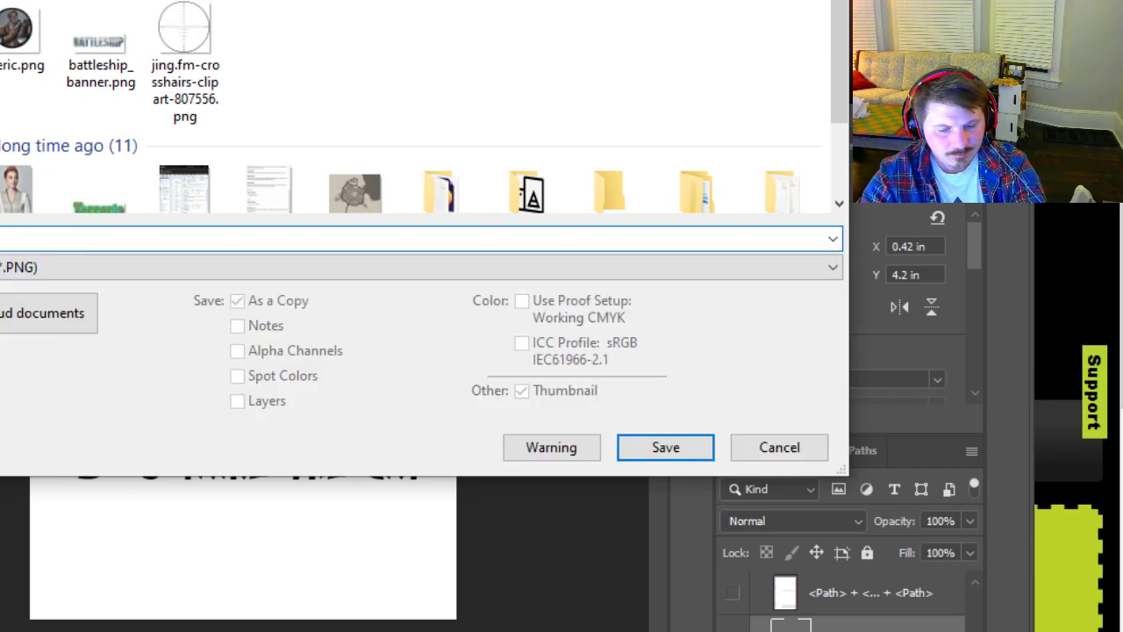
{"action": "left_click", "coordinate": [639, 447]}
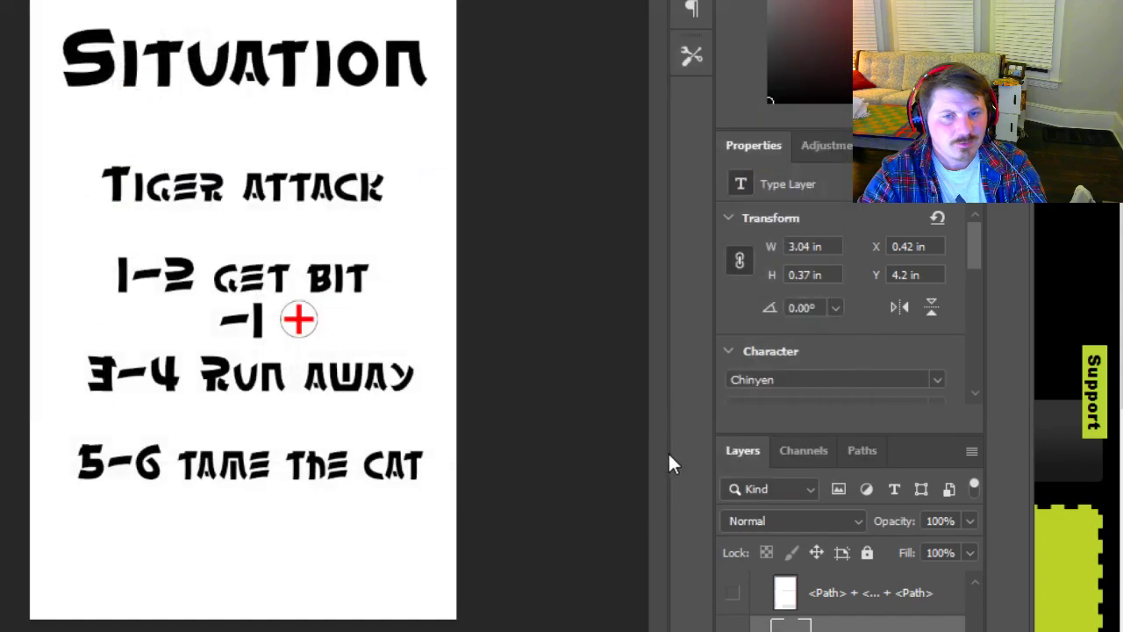
{"action": "key", "text": "Return"}
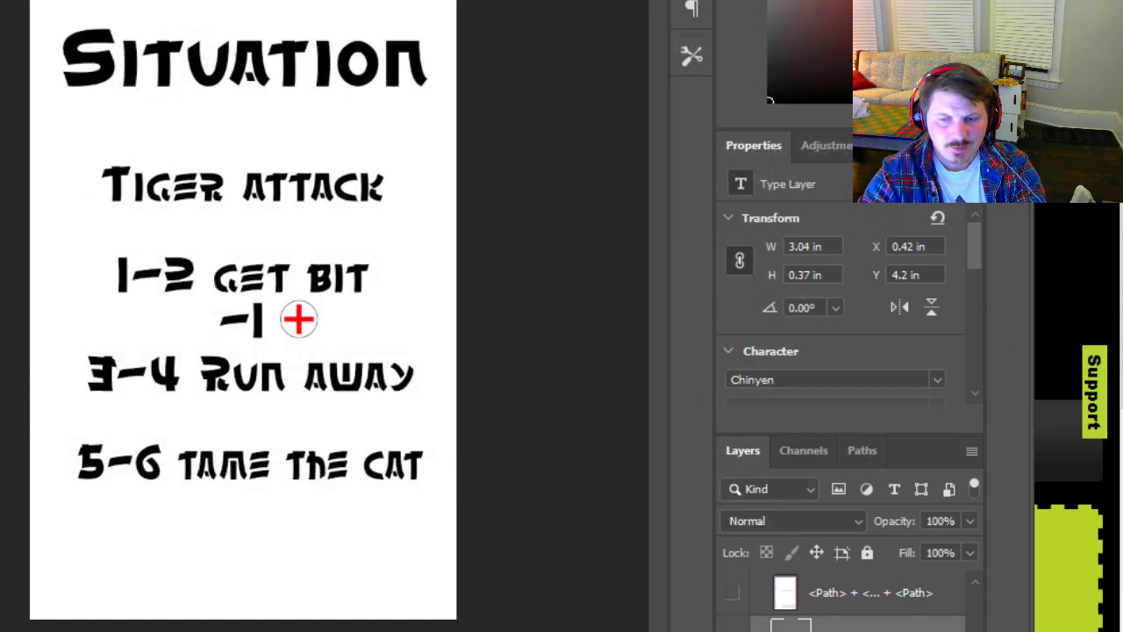
Bring up the Downloads folder, switch to The Game Crafter, and open the Safari Situations jumbo deck for editing its cards
{"action": "key", "text": "alt+Tab"}
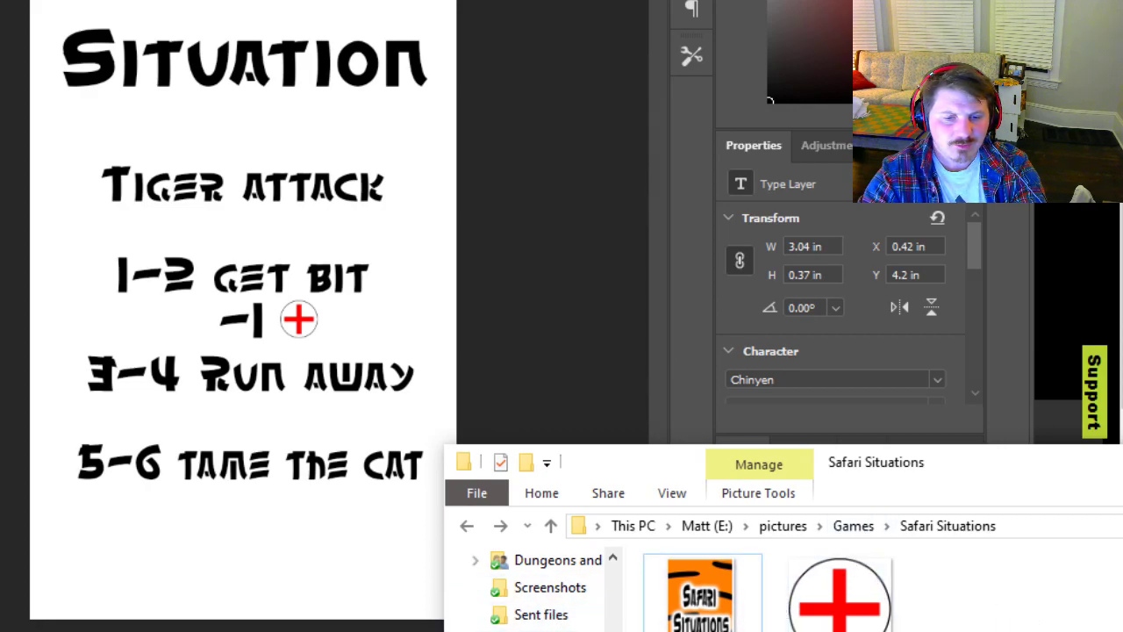
{"action": "left_click", "coordinate": [545, 630]}
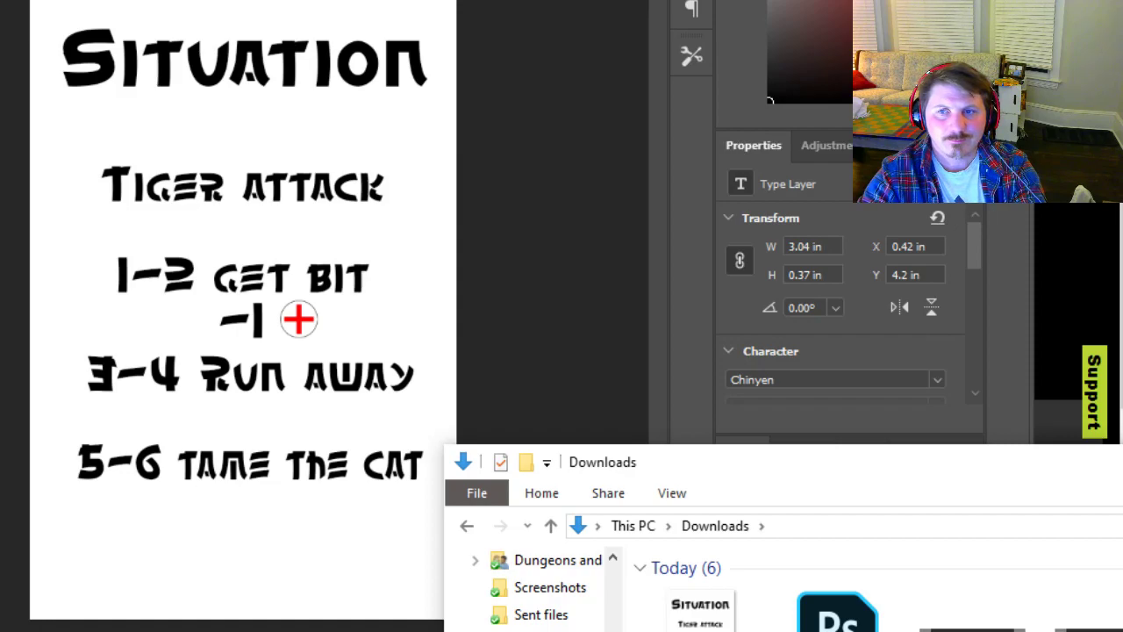
{"action": "left_click", "coordinate": [1075, 176]}
{"action": "left_click", "coordinate": [561, 630]}
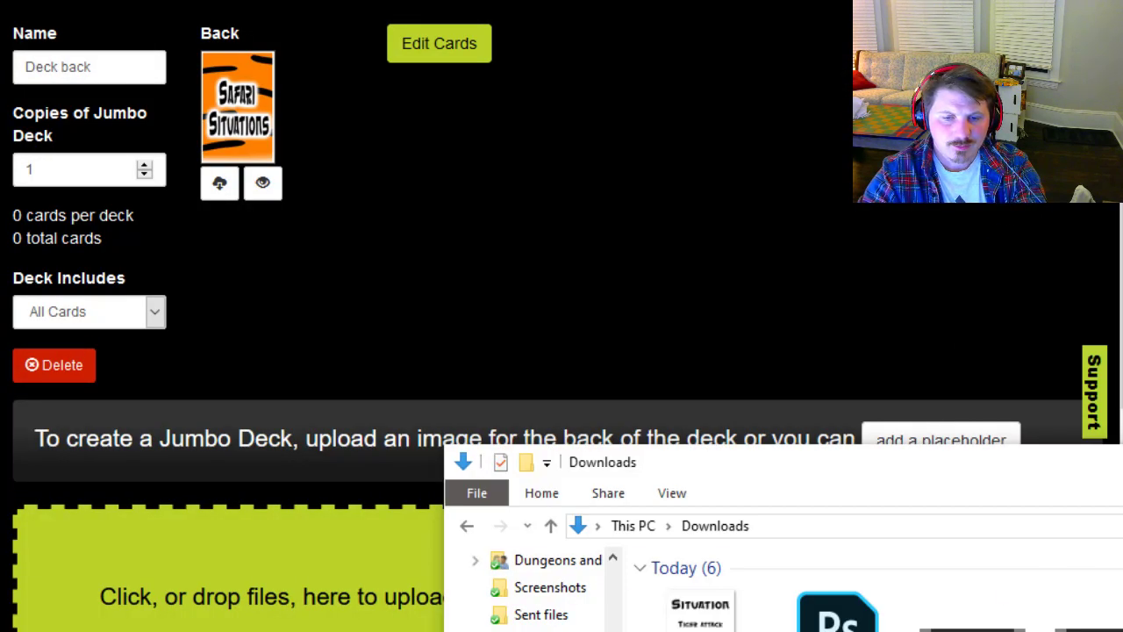
{"action": "mouse_move", "coordinate": [701, 619]}
{"action": "left_mouse_down"}
{"action": "mouse_move", "coordinate": [443, 391]}
{"action": "mouse_move", "coordinate": [636, 516]}
{"action": "mouse_move", "coordinate": [702, 630]}
{"action": "mouse_move", "coordinate": [702, 610]}
{"action": "left_mouse_up"}
{"action": "left_click", "coordinate": [431, 45]}
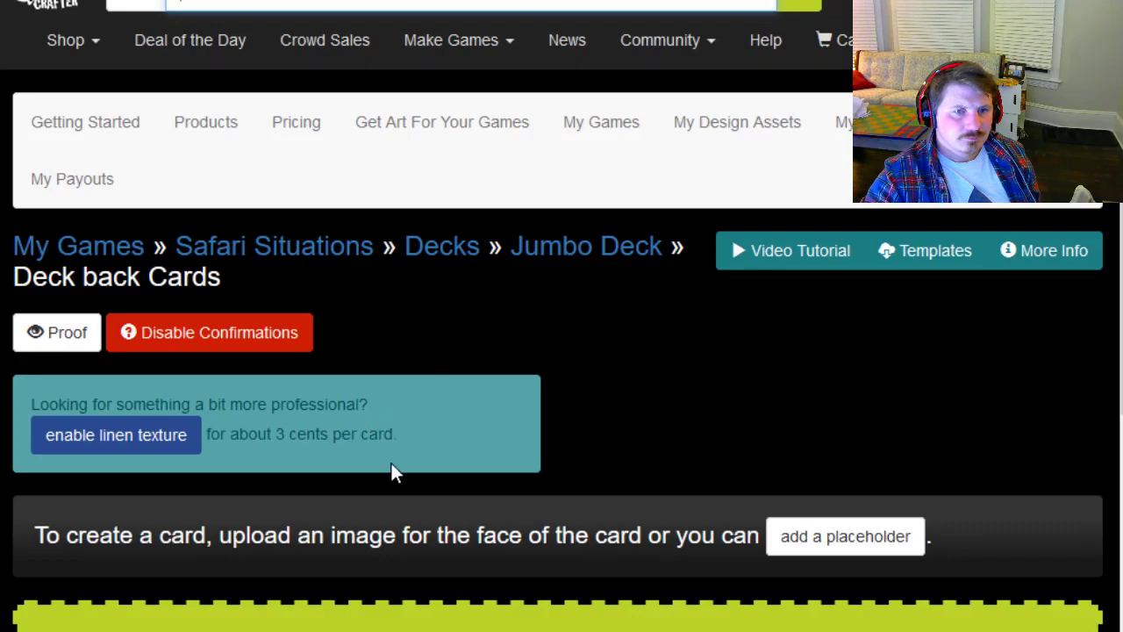
Upload the tiger PNG from the Downloads folder as a new card face in the jumbo deck
{"action": "scroll", "coordinate": [475, 590], "scroll_direction": "down", "scroll_amount": 3}
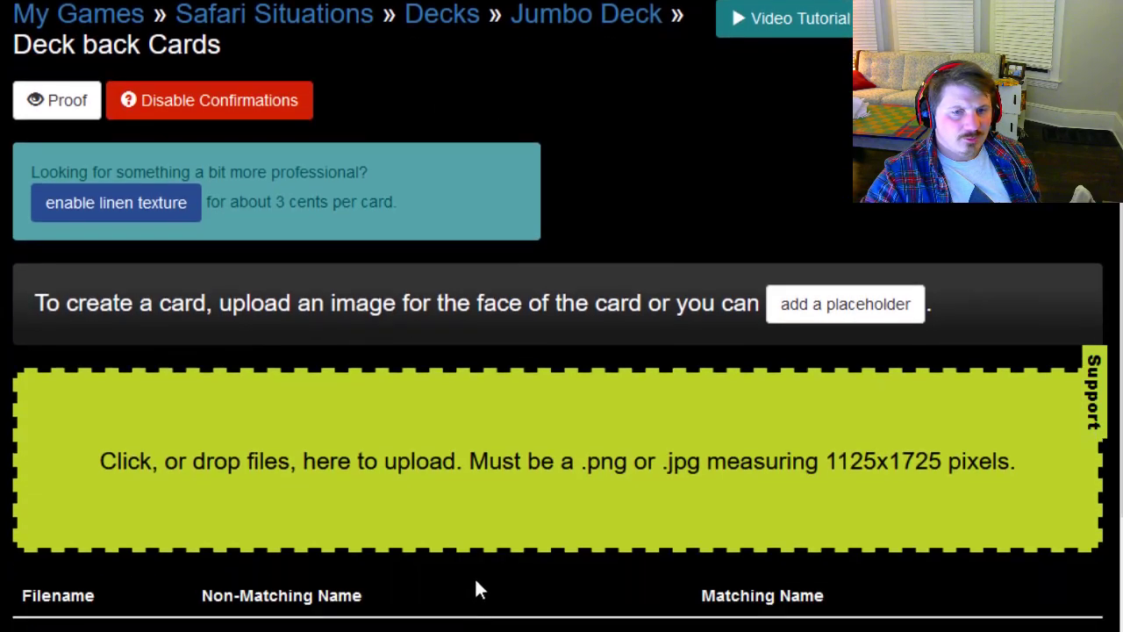
{"action": "key", "text": "alt+Tab"}
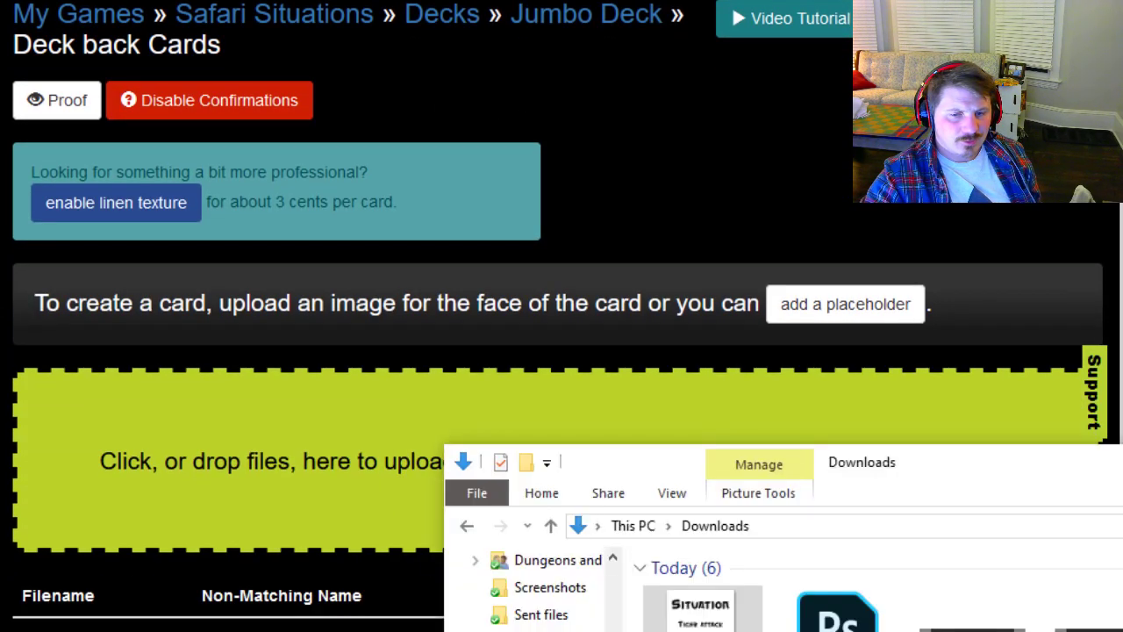
{"action": "left_click_drag", "start_coordinate": [702, 607], "coordinate": [275, 456]}
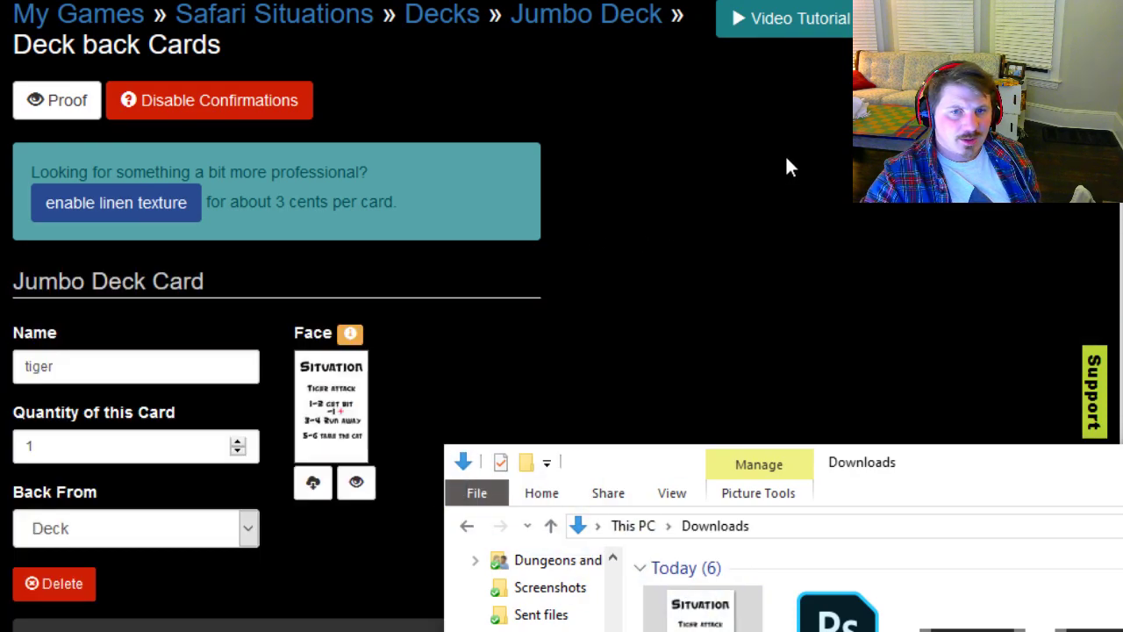
{"action": "left_click", "coordinate": [779, 175]}
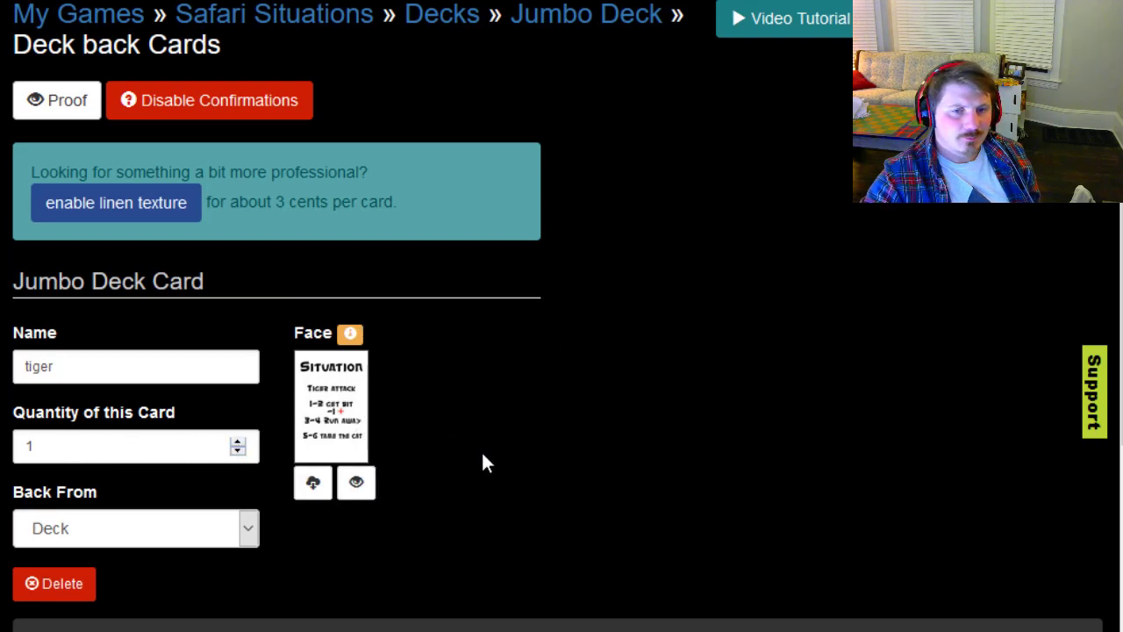
Proof the tiger card face against the cut and safe lines and approve it
{"action": "left_click", "coordinate": [356, 485]}
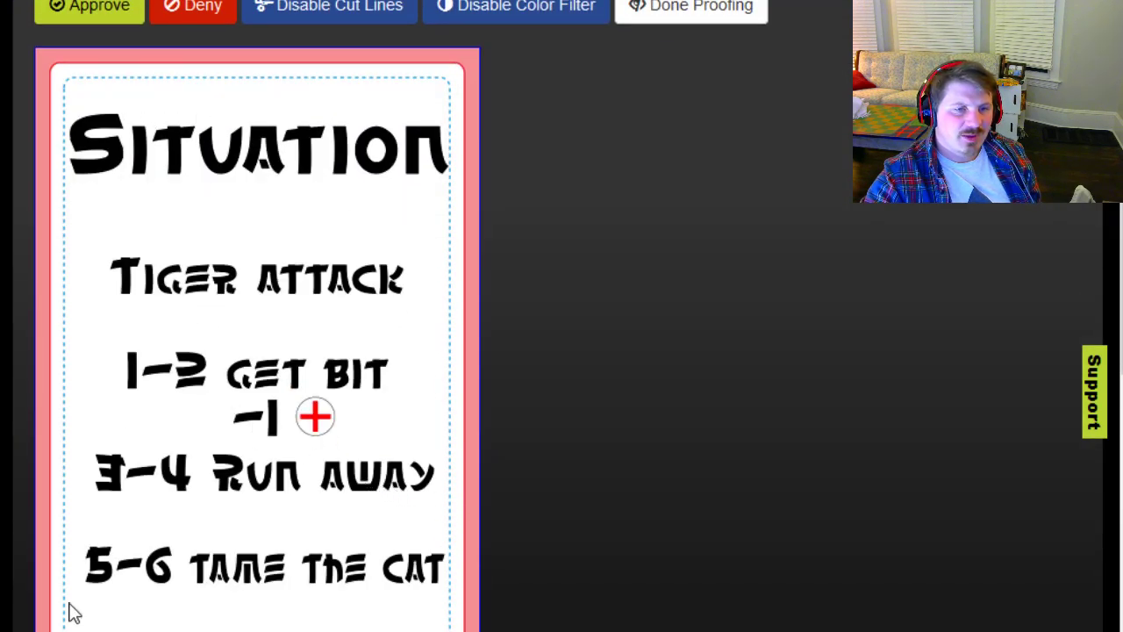
{"action": "scroll", "coordinate": [461, 272], "scroll_direction": "down", "scroll_amount": 4}
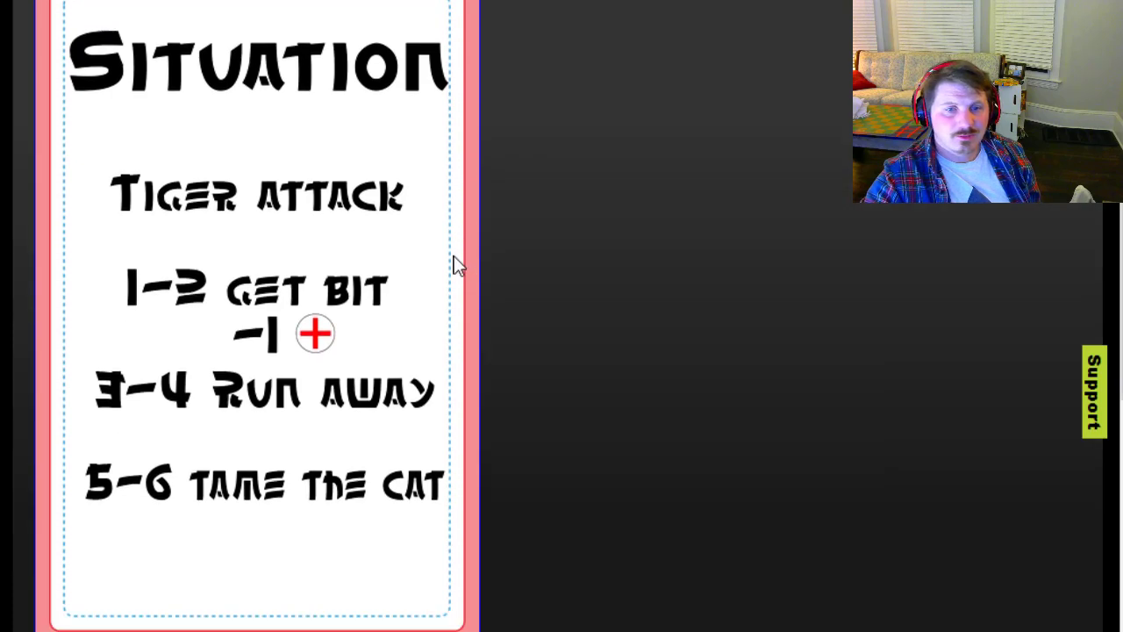
{"action": "scroll", "coordinate": [402, 367], "scroll_direction": "up", "scroll_amount": 5}
{"action": "scroll", "coordinate": [405, 361], "scroll_direction": "up", "scroll_amount": 2}
{"action": "scroll", "coordinate": [405, 362], "scroll_direction": "down", "scroll_amount": 5}
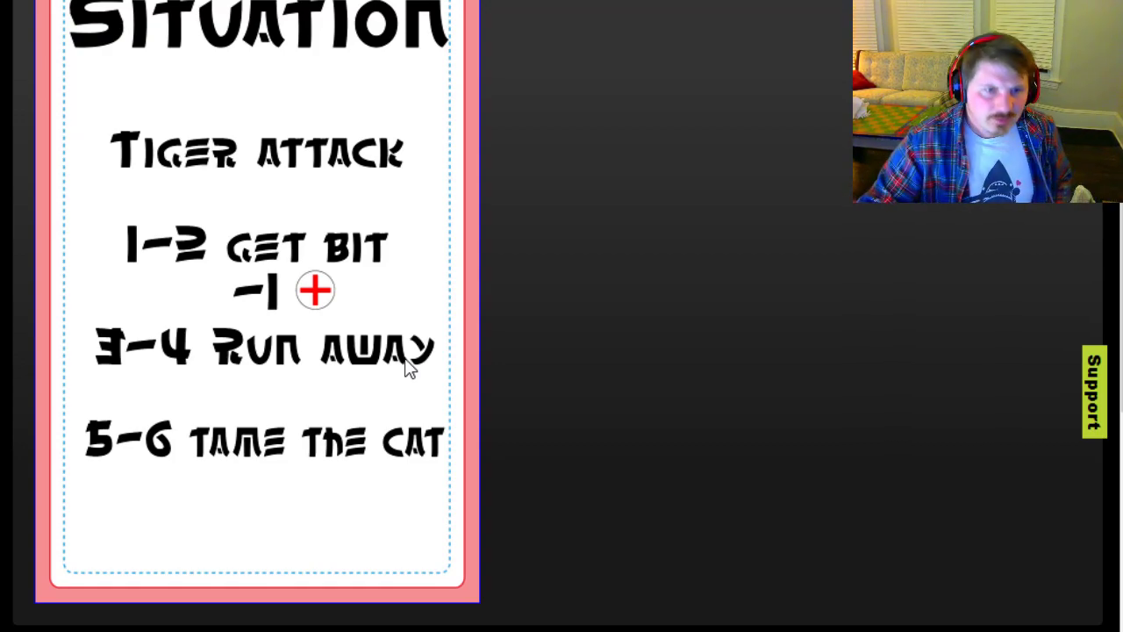
{"action": "scroll", "coordinate": [475, 324], "scroll_direction": "up", "scroll_amount": 5}
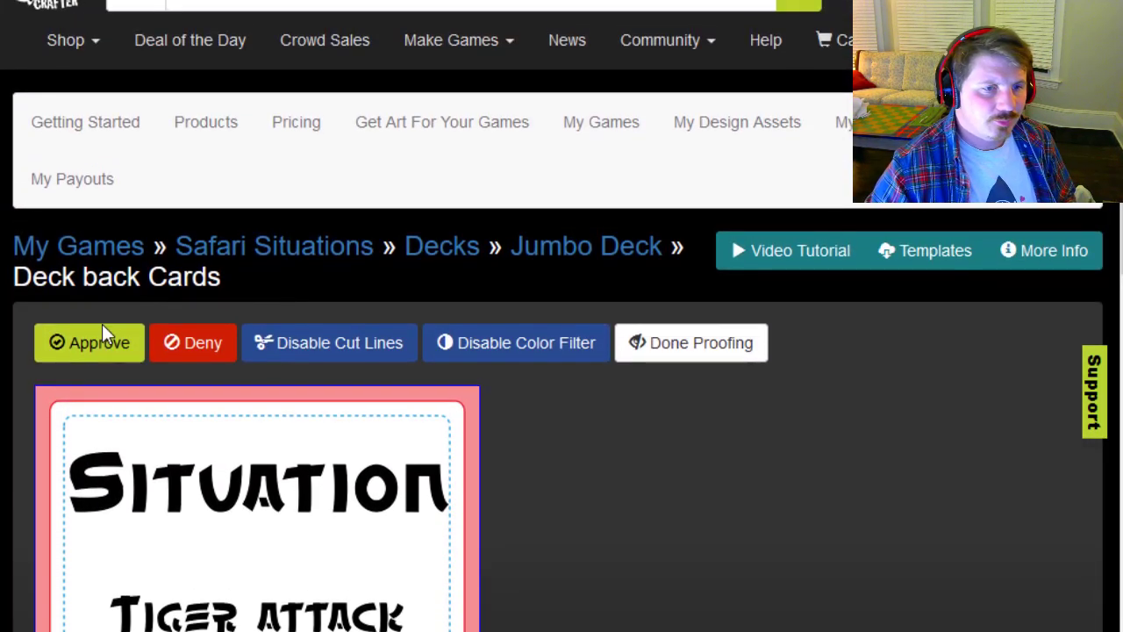
{"action": "left_click", "coordinate": [104, 338]}
Return to the Jumbo Deck page, proof the Safari Situations deck back image, and approve it
{"action": "scroll", "coordinate": [409, 251], "scroll_direction": "up", "scroll_amount": 5}
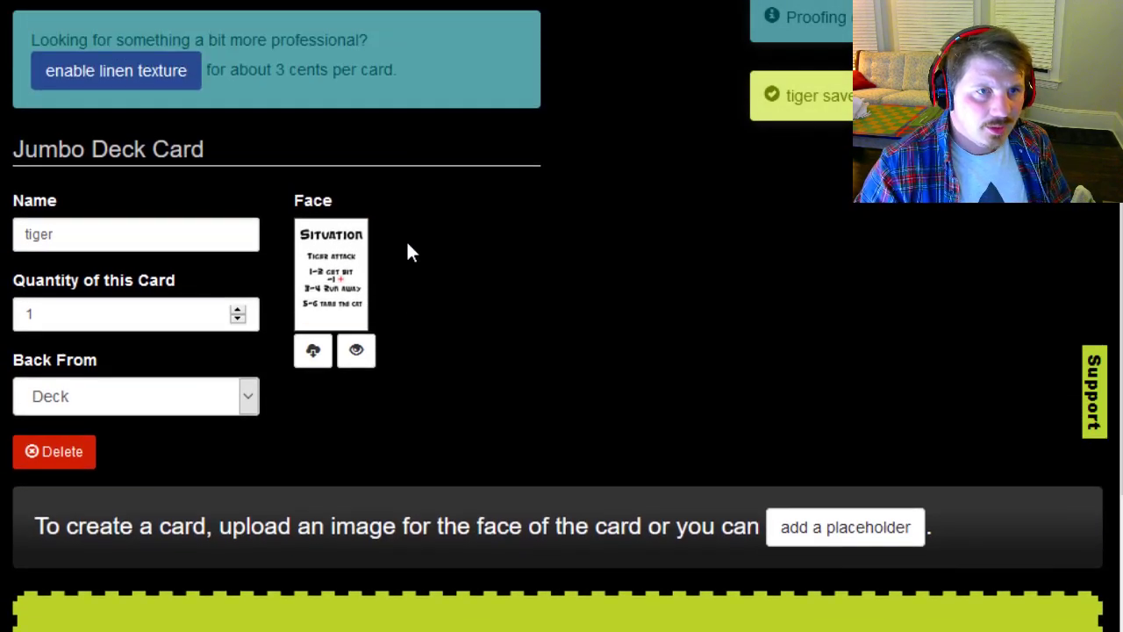
{"action": "scroll", "coordinate": [409, 249], "scroll_direction": "up", "scroll_amount": 1}
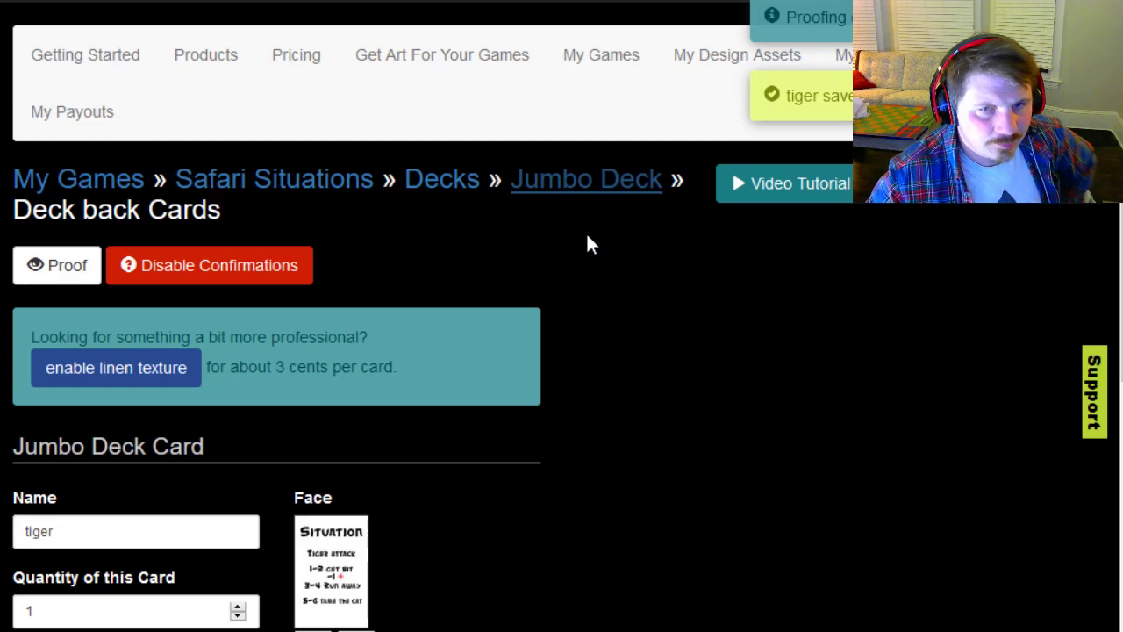
{"action": "scroll", "coordinate": [460, 389], "scroll_direction": "up", "scroll_amount": 4}
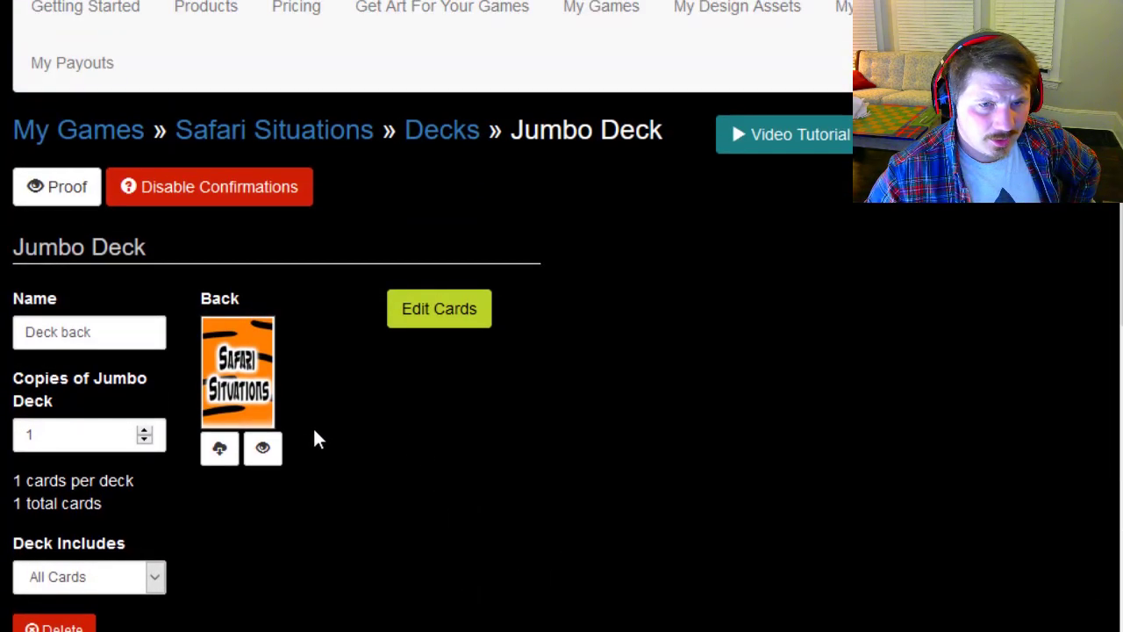
{"action": "left_click", "coordinate": [263, 449]}
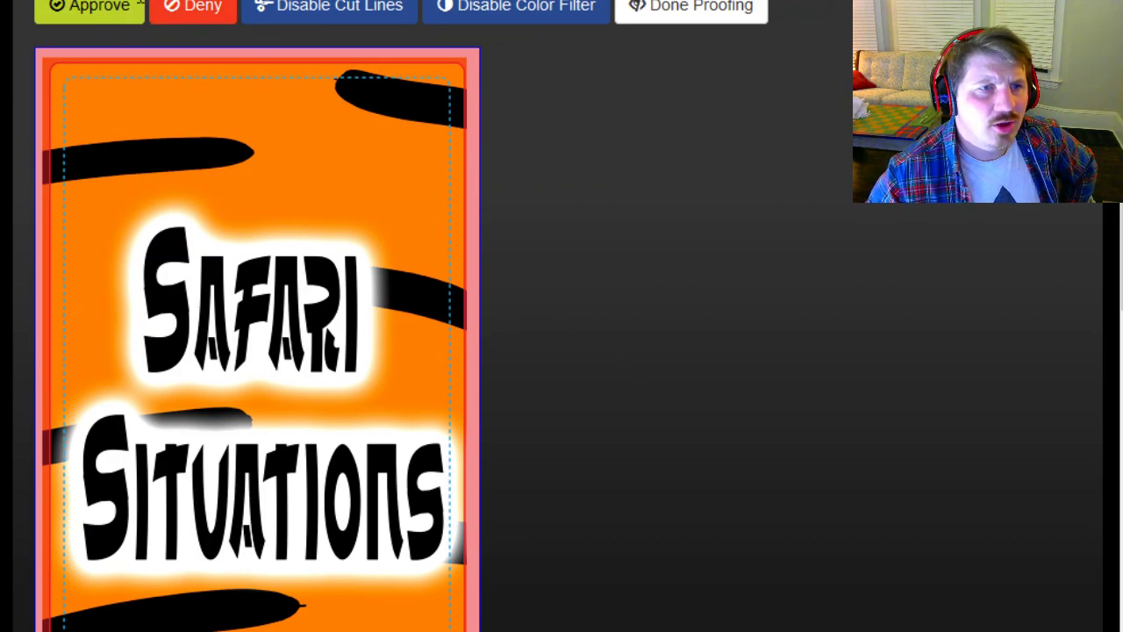
{"action": "left_click", "coordinate": [63, 12]}
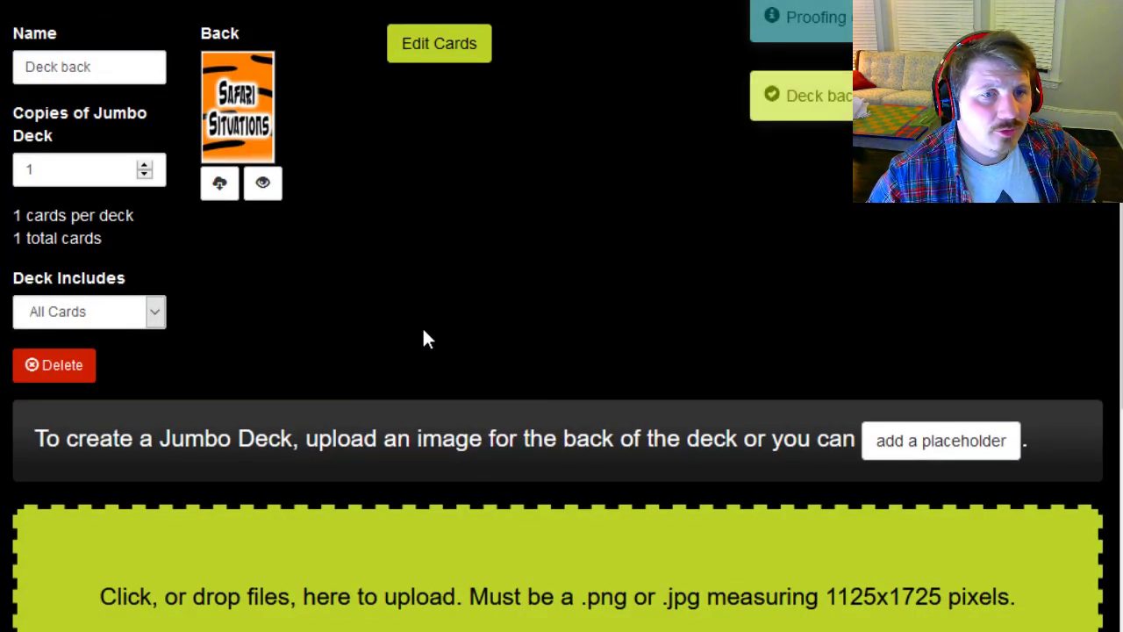
Go back to the Safari Situations game overview and examine its price, cost and profit statistics
{"action": "scroll", "coordinate": [406, 376], "scroll_direction": "up", "scroll_amount": 4}
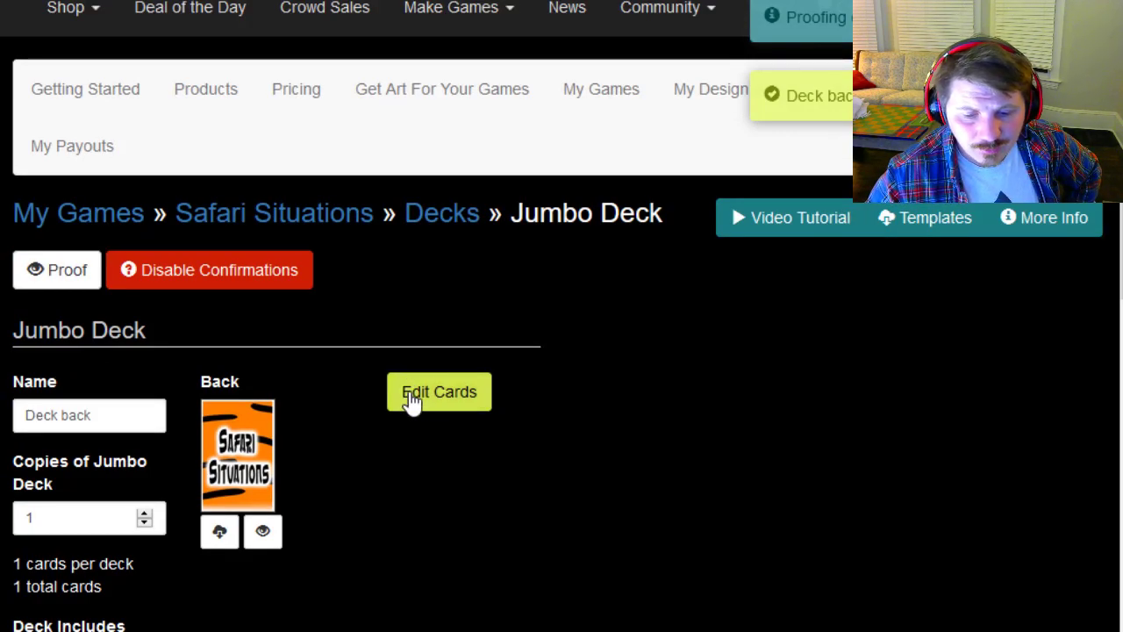
{"action": "scroll", "coordinate": [385, 430], "scroll_direction": "down", "scroll_amount": 4}
{"action": "scroll", "coordinate": [431, 359], "scroll_direction": "up", "scroll_amount": 4}
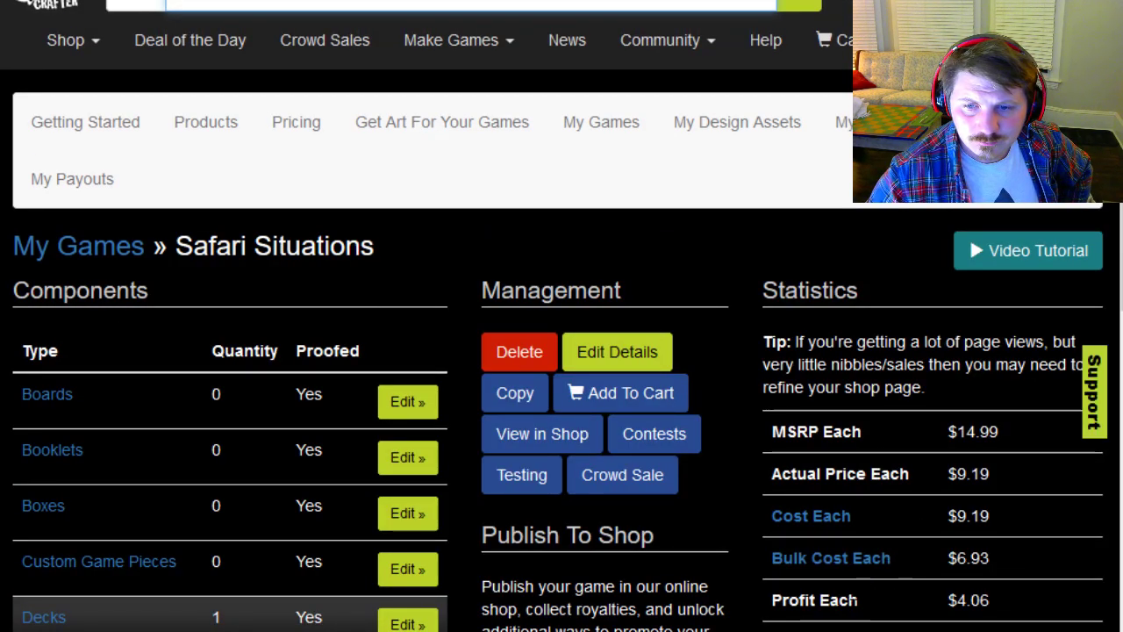
{"action": "scroll", "coordinate": [921, 610], "scroll_direction": "down", "scroll_amount": 1}
{"action": "scroll", "coordinate": [922, 610], "scroll_direction": "down", "scroll_amount": 2}
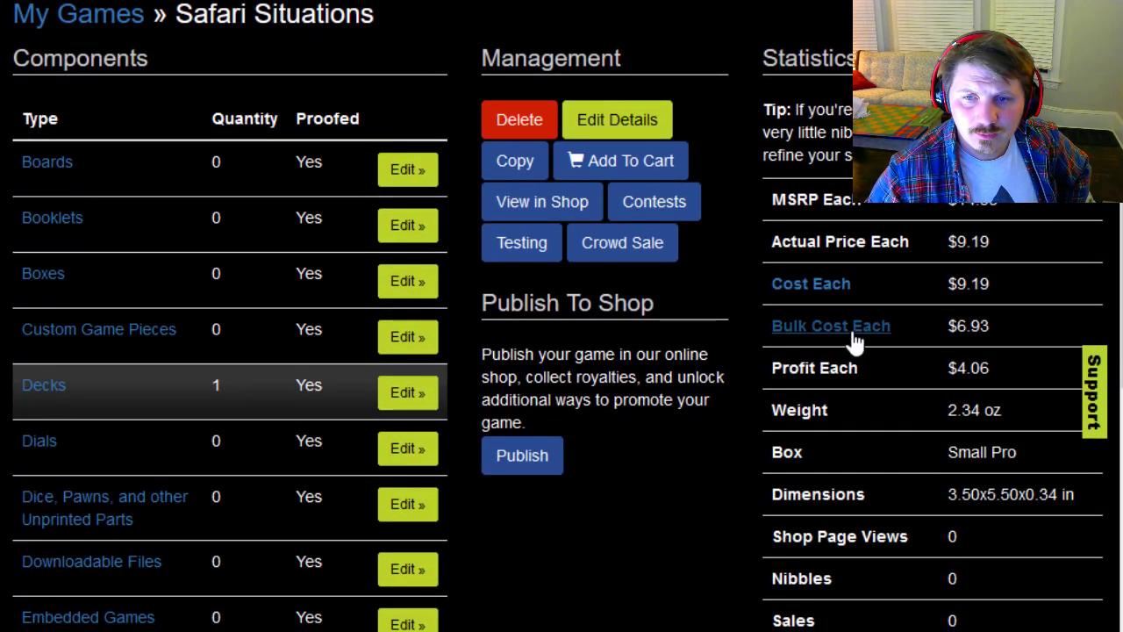
{"action": "scroll", "coordinate": [912, 279], "scroll_direction": "up", "scroll_amount": 1}
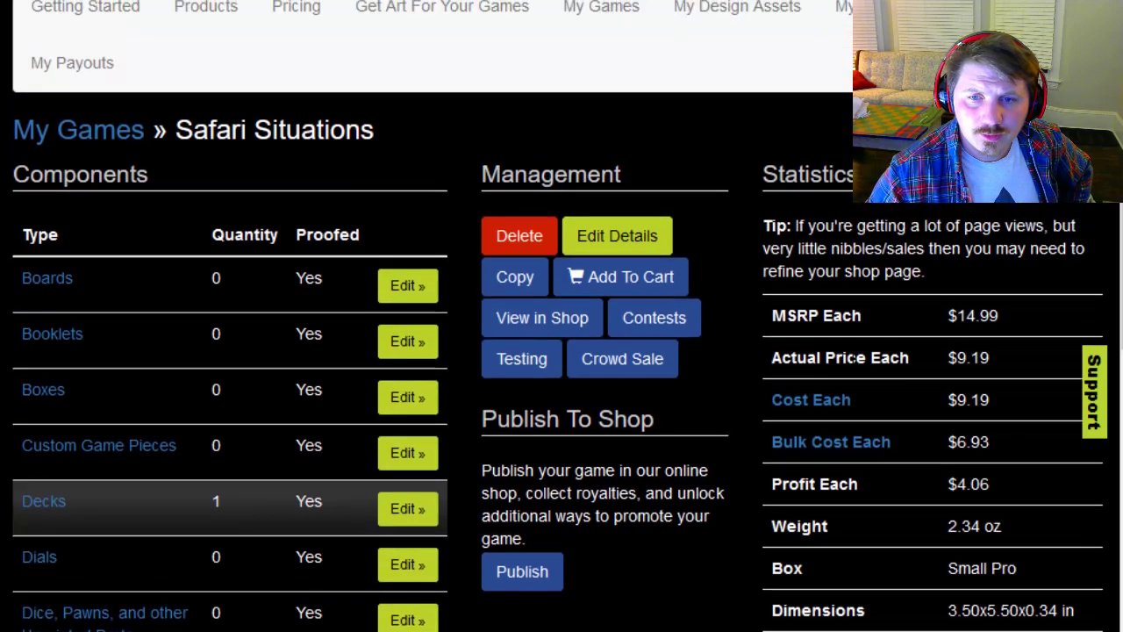
{"action": "scroll", "coordinate": [987, 338], "scroll_direction": "up", "scroll_amount": 1}
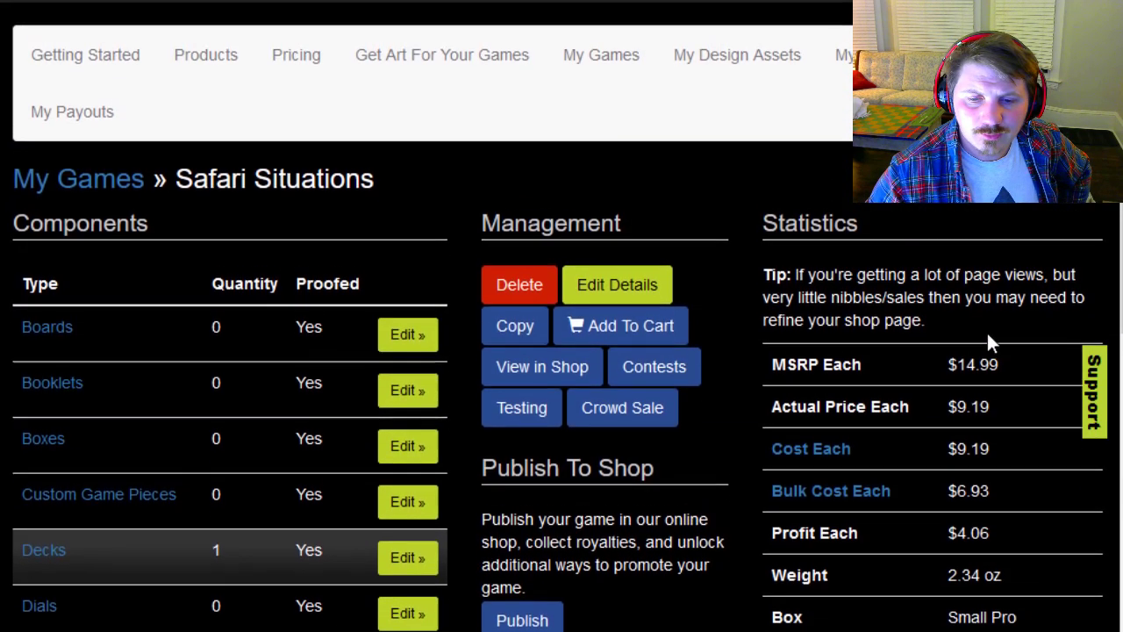
{"action": "scroll", "coordinate": [790, 526], "scroll_direction": "down", "scroll_amount": 3}
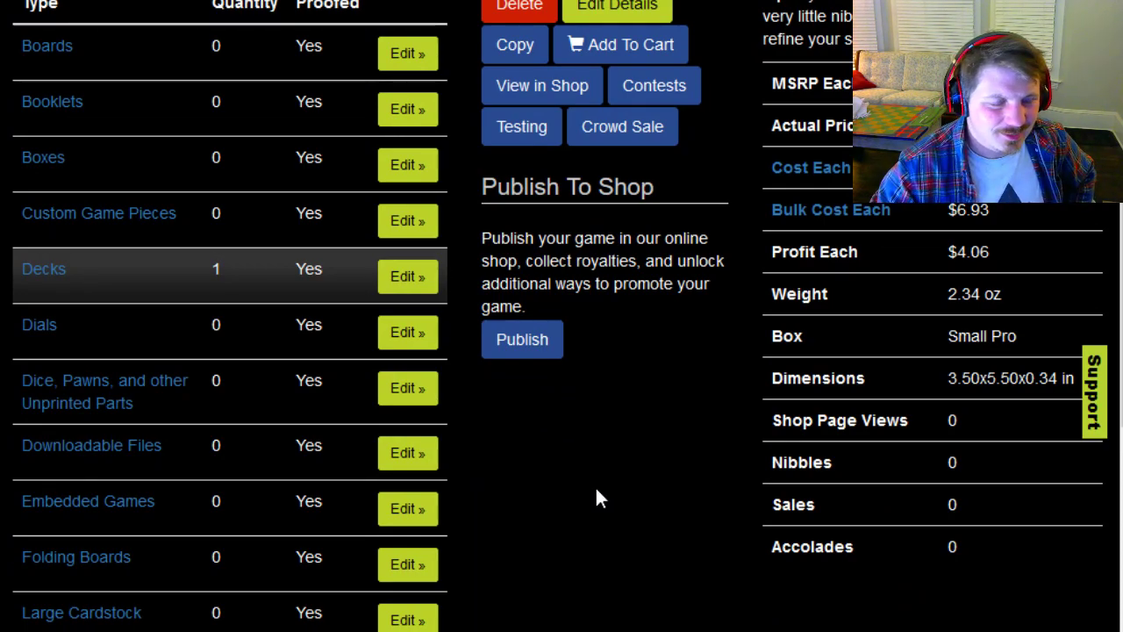
Look through the game's component list and open its Small Punchouts for editing
{"action": "scroll", "coordinate": [382, 505], "scroll_direction": "down", "scroll_amount": 4}
{"action": "scroll", "coordinate": [333, 562], "scroll_direction": "down", "scroll_amount": 4}
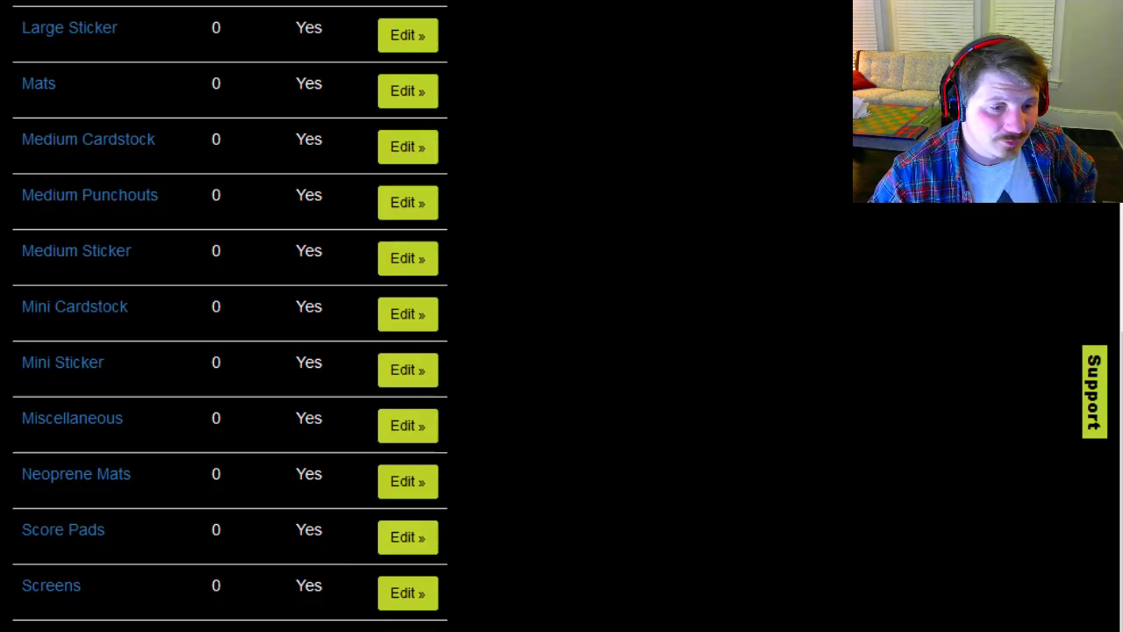
{"action": "scroll", "coordinate": [685, 555], "scroll_direction": "up", "scroll_amount": 10}
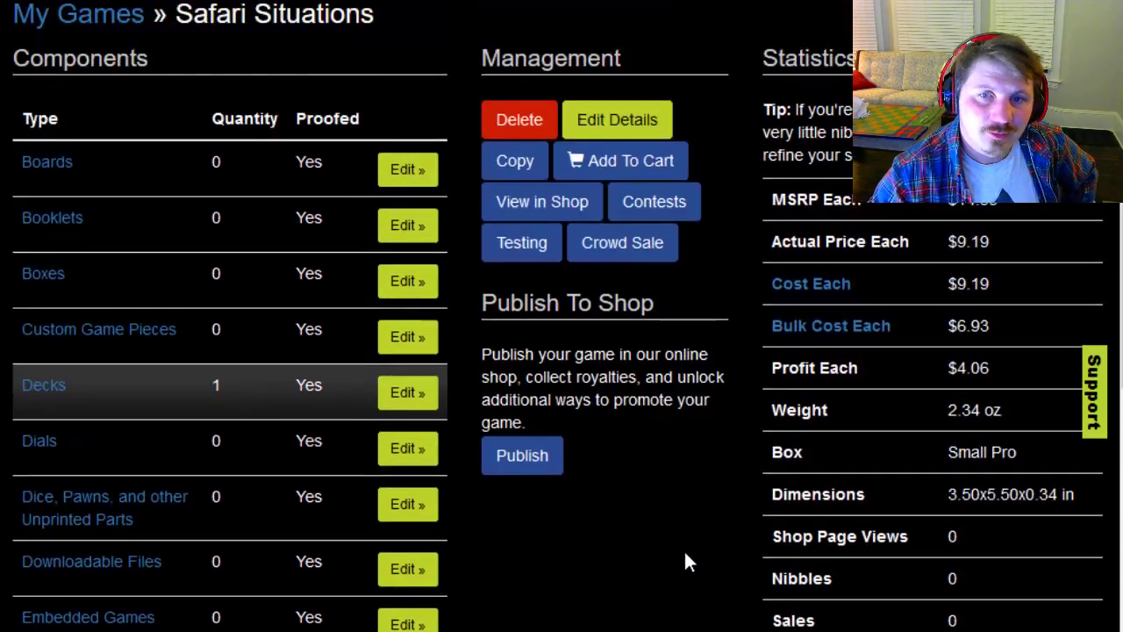
{"action": "scroll", "coordinate": [684, 550], "scroll_direction": "down", "scroll_amount": 1}
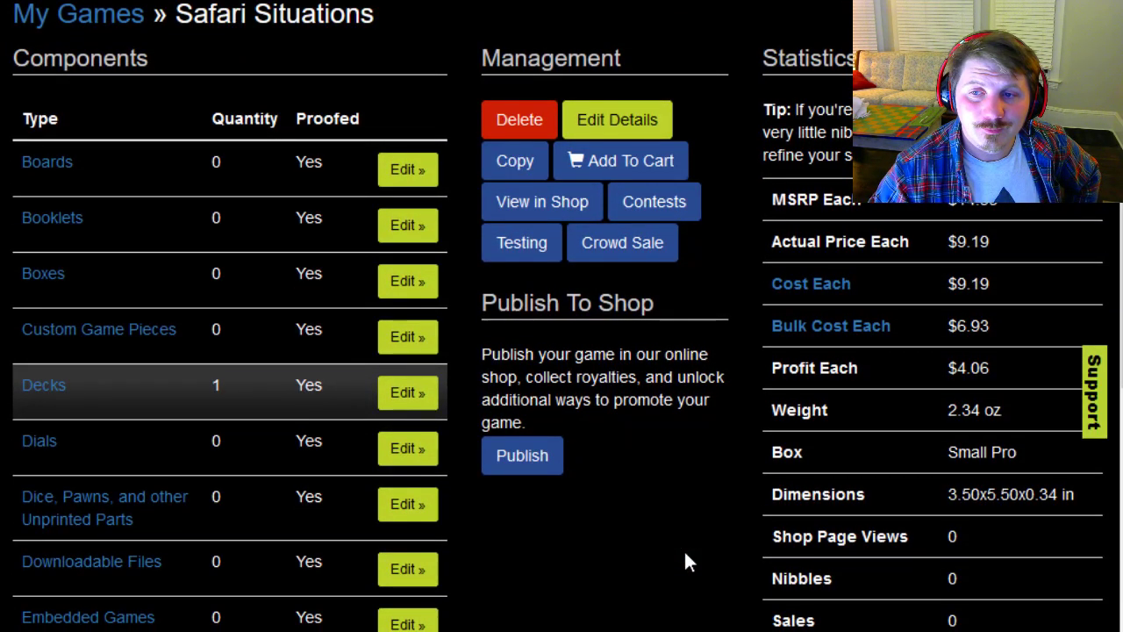
{"action": "scroll", "coordinate": [684, 549], "scroll_direction": "up", "scroll_amount": 1}
{"action": "scroll", "coordinate": [667, 553], "scroll_direction": "down", "scroll_amount": 7}
{"action": "scroll", "coordinate": [663, 558], "scroll_direction": "down", "scroll_amount": 5}
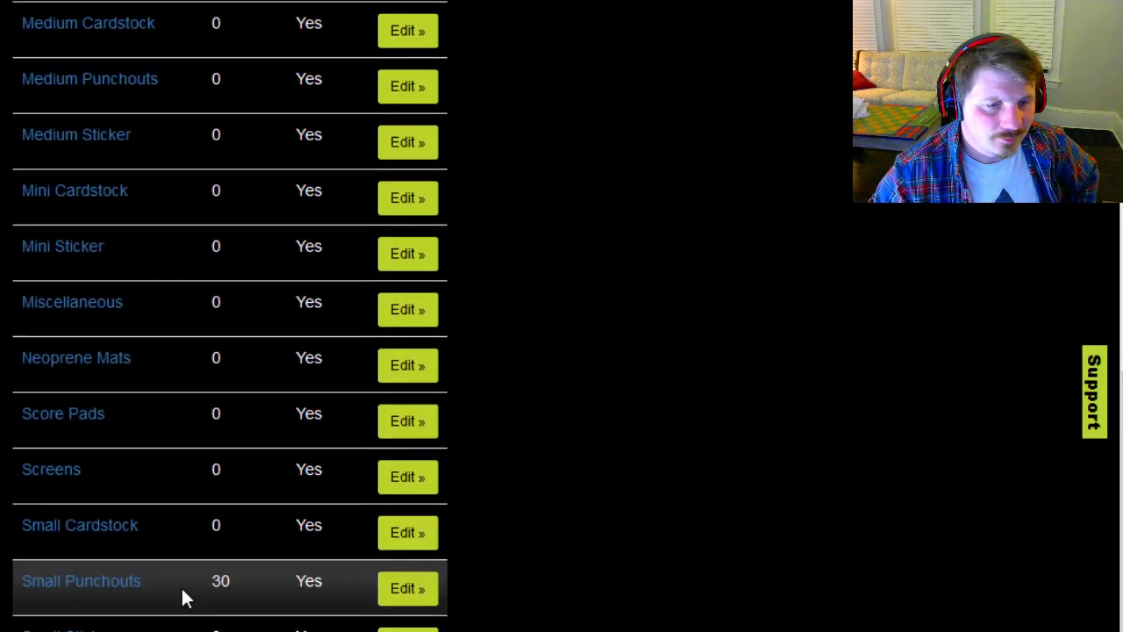
{"action": "left_click", "coordinate": [407, 594]}
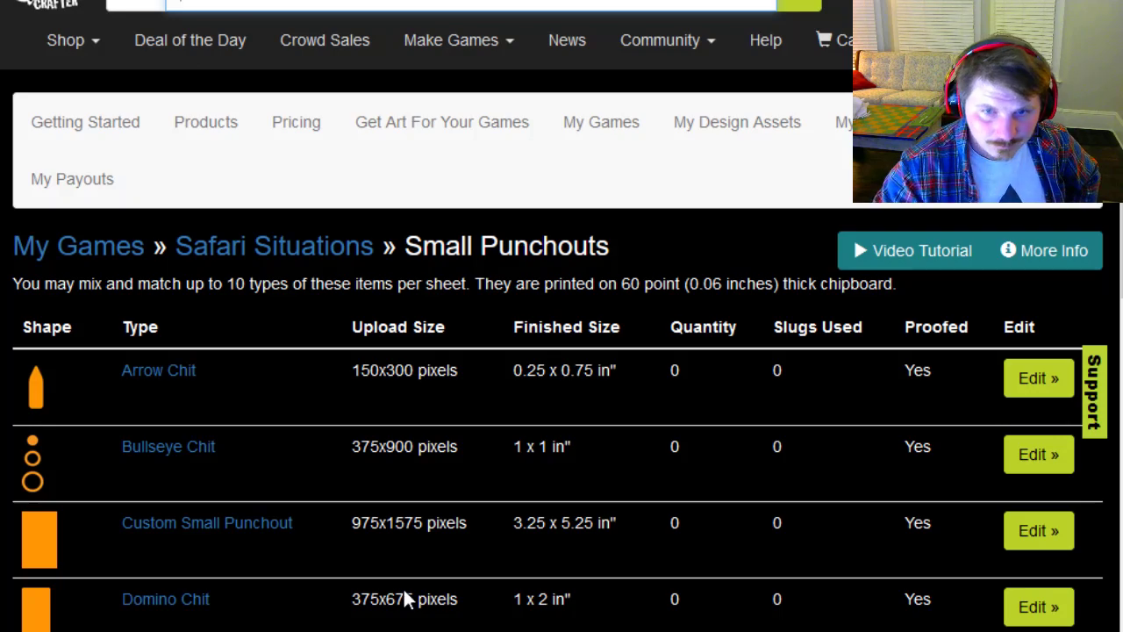
Review the quantities and slugs used for the small punchout types and open the Mini Circle Tile
{"action": "scroll", "coordinate": [391, 597], "scroll_direction": "down", "scroll_amount": 14}
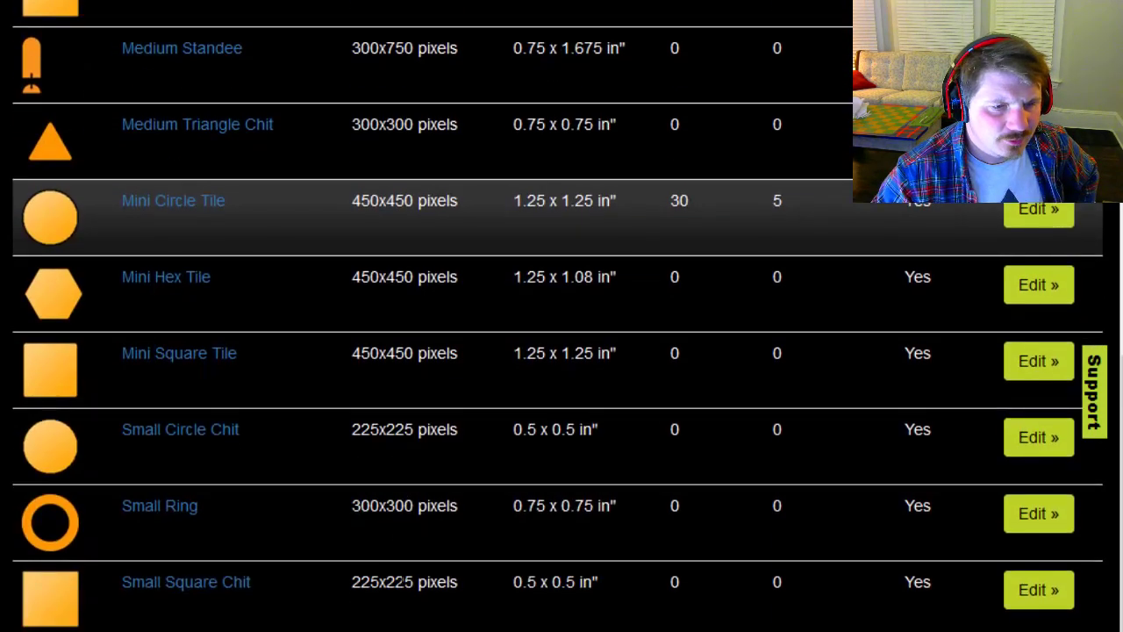
{"action": "scroll", "coordinate": [462, 529], "scroll_direction": "up", "scroll_amount": 1}
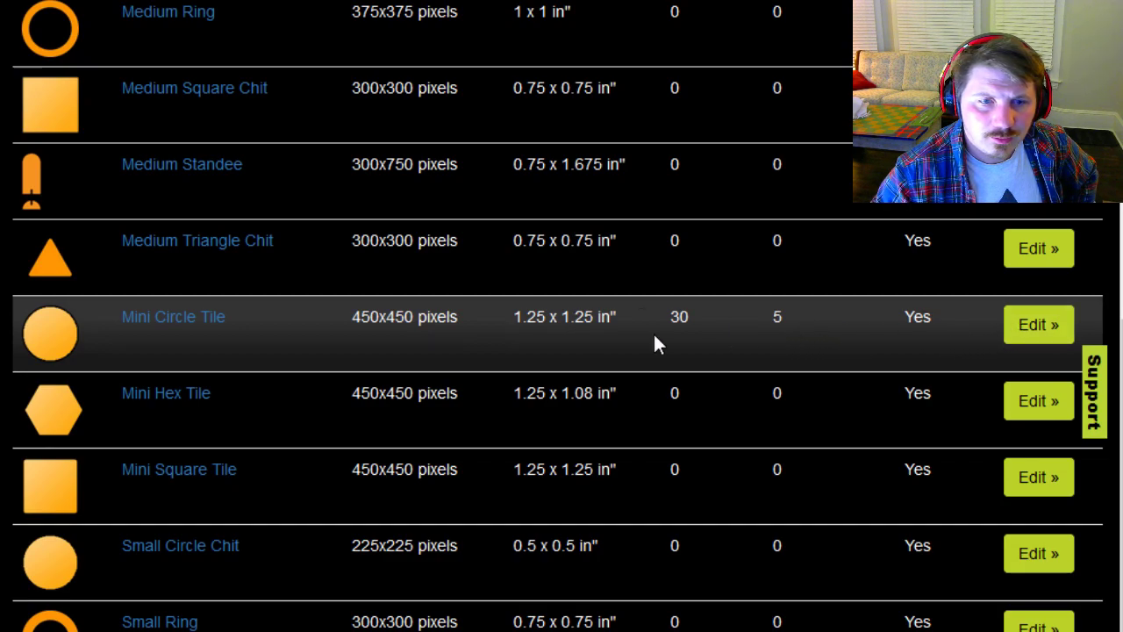
{"action": "scroll", "coordinate": [708, 412], "scroll_direction": "up", "scroll_amount": 2}
{"action": "scroll", "coordinate": [760, 546], "scroll_direction": "up", "scroll_amount": 2}
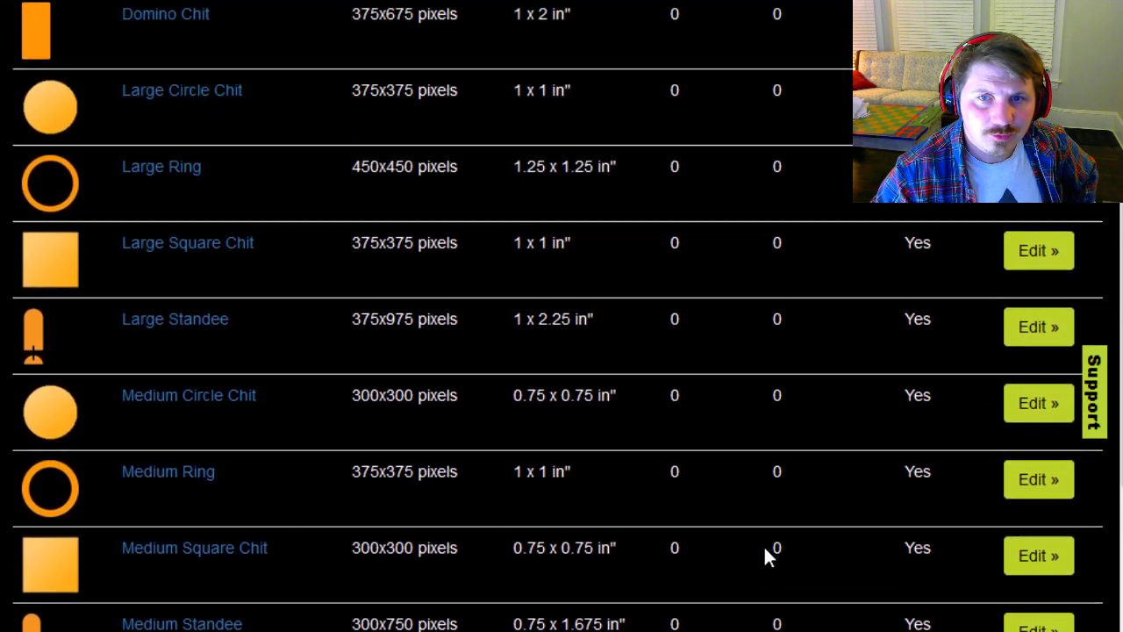
{"action": "scroll", "coordinate": [763, 545], "scroll_direction": "down", "scroll_amount": 1}
{"action": "scroll", "coordinate": [755, 549], "scroll_direction": "down", "scroll_amount": 2}
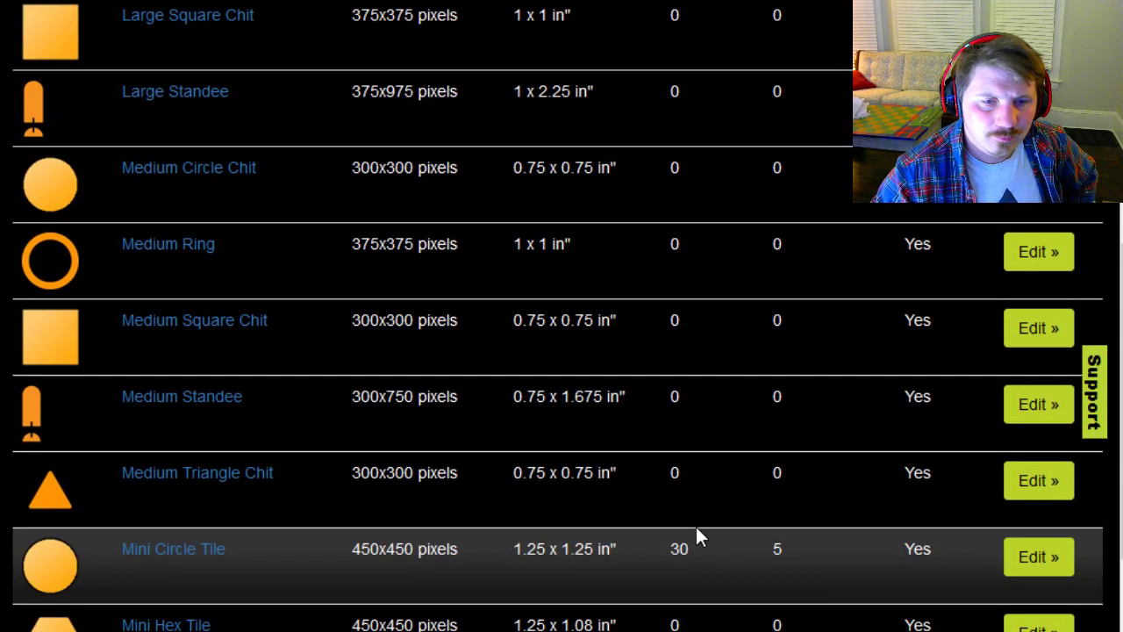
{"action": "left_click", "coordinate": [199, 554]}
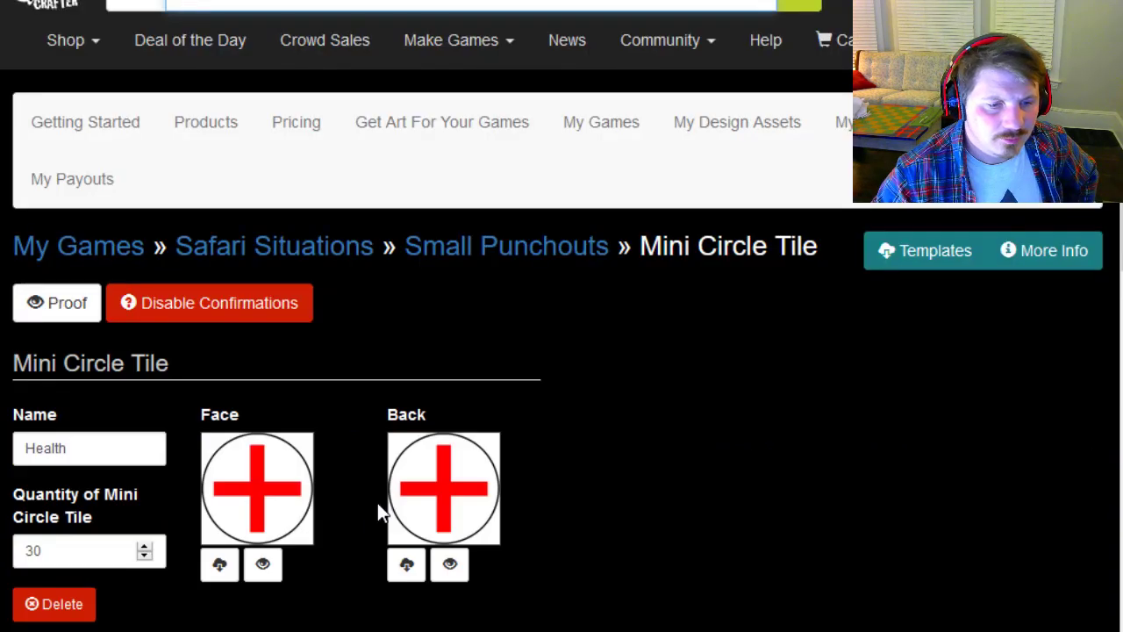
Examine the Mini Circle Tile's images, upload naming rules, pricing and templates, and return to the Small Punchouts list
{"action": "scroll", "coordinate": [378, 507], "scroll_direction": "down", "scroll_amount": 5}
{"action": "scroll", "coordinate": [547, 465], "scroll_direction": "down", "scroll_amount": 4}
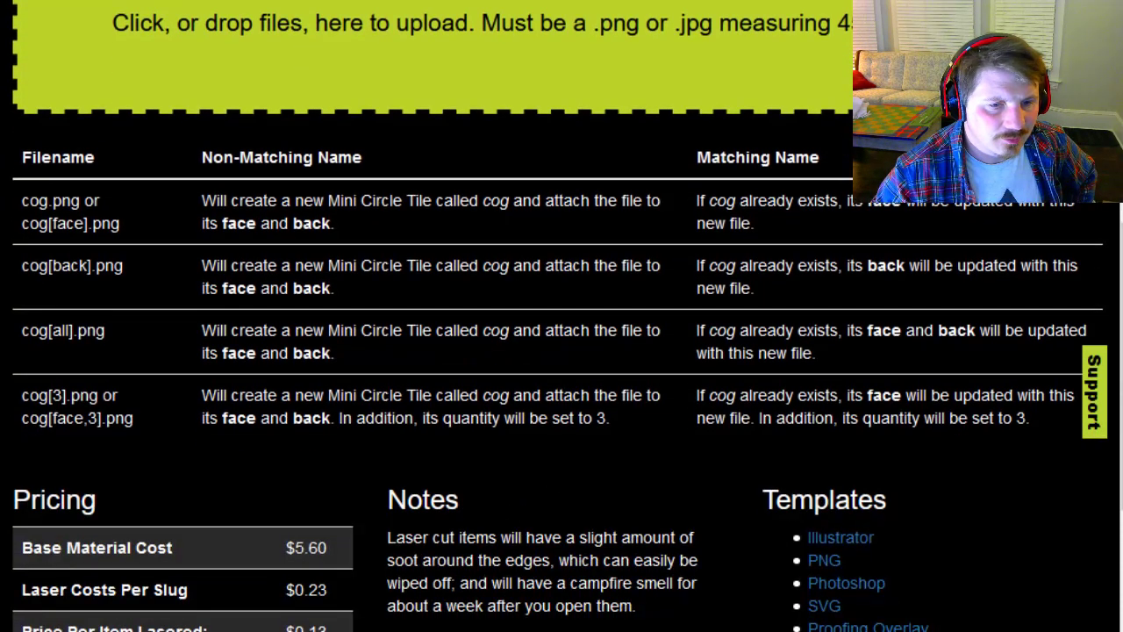
{"action": "scroll", "coordinate": [436, 572], "scroll_direction": "down", "scroll_amount": 3}
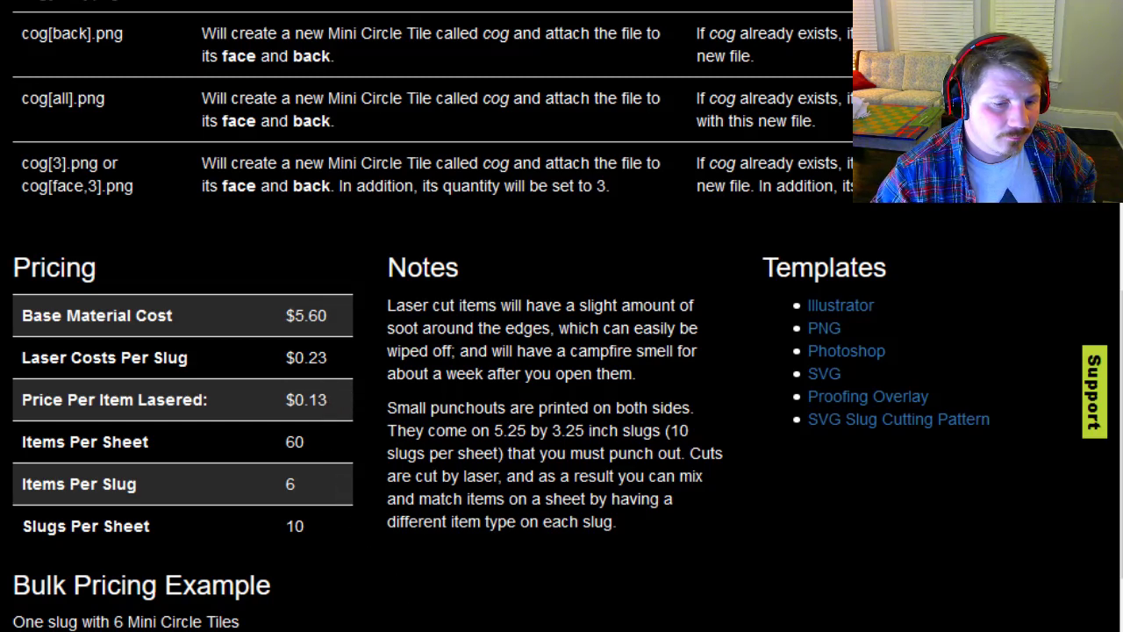
{"action": "scroll", "coordinate": [305, 399], "scroll_direction": "up", "scroll_amount": 15}
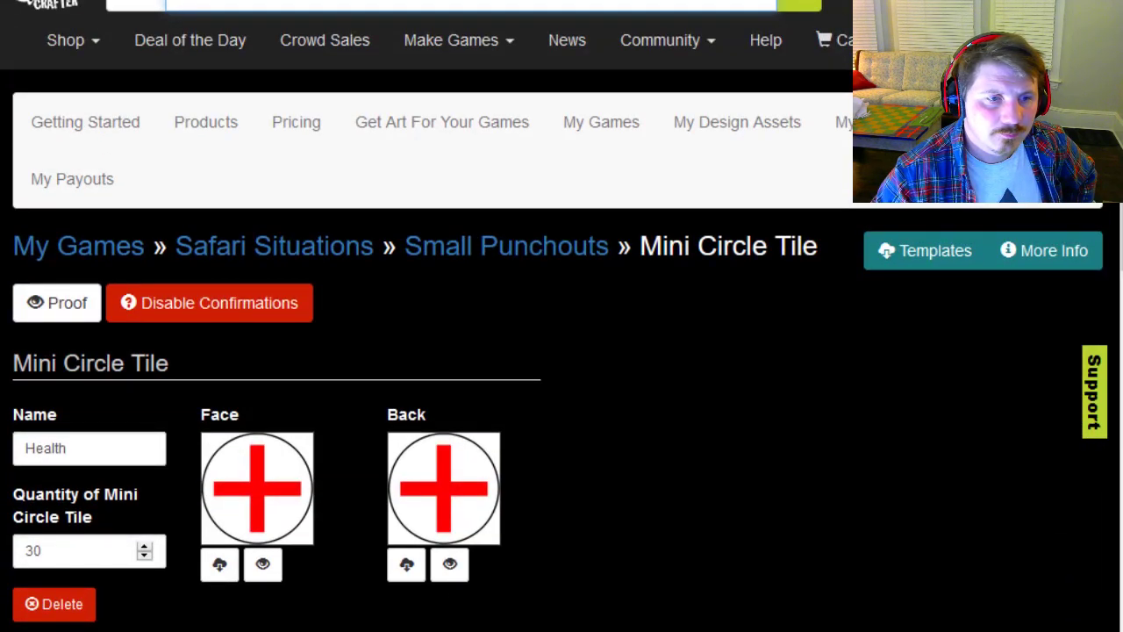
{"action": "scroll", "coordinate": [593, 544], "scroll_direction": "down", "scroll_amount": 4}
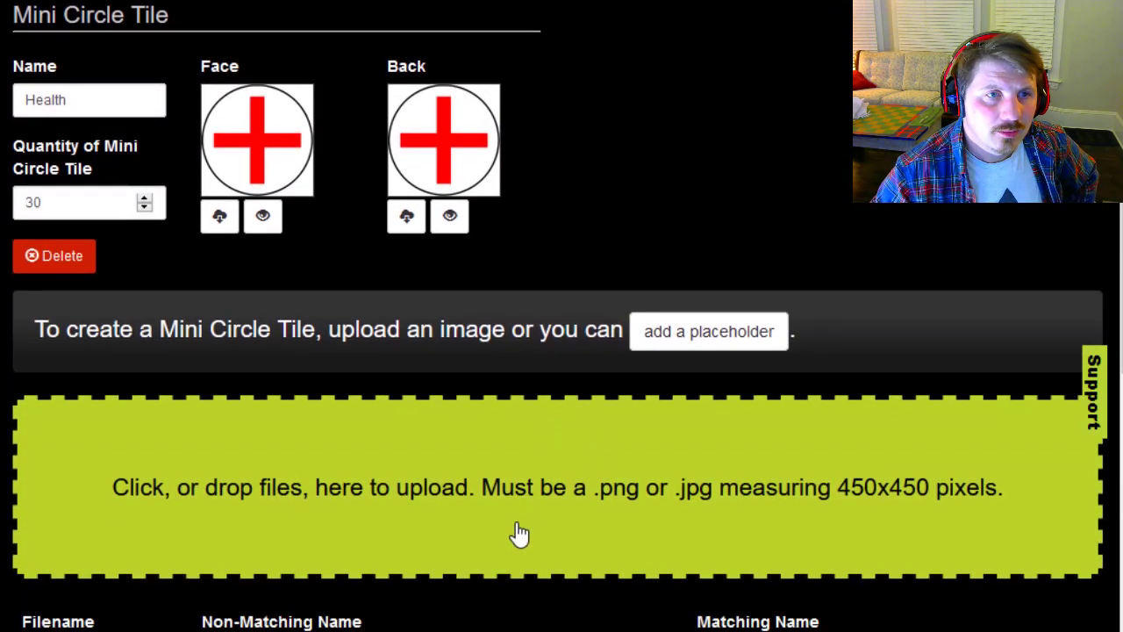
{"action": "scroll", "coordinate": [518, 532], "scroll_direction": "up", "scroll_amount": 4}
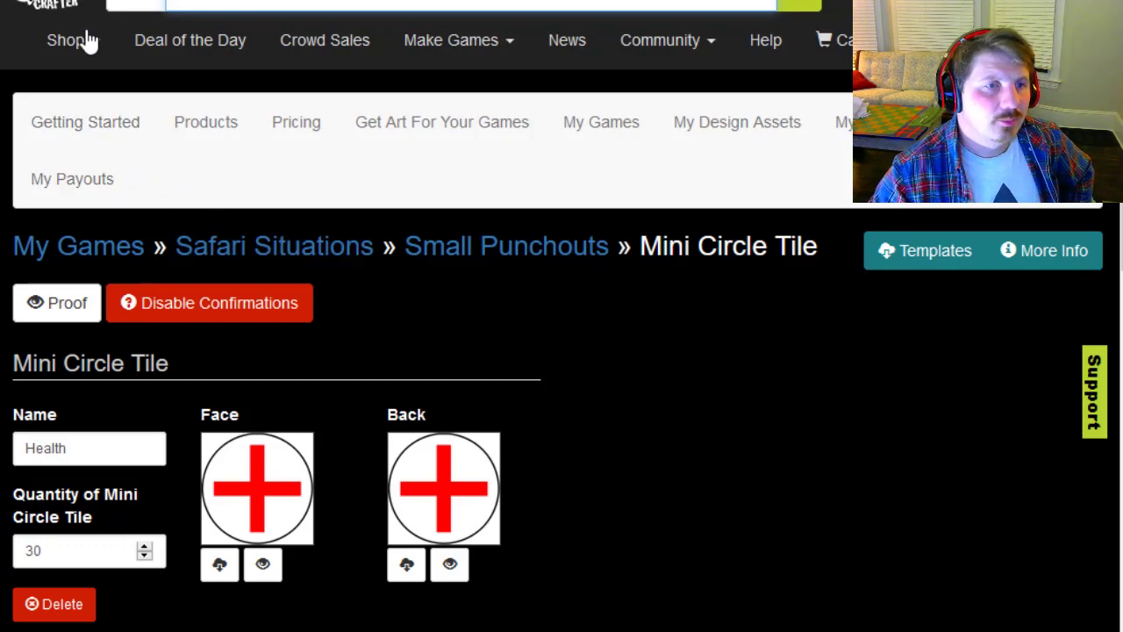
{"action": "key", "text": "alt+Left"}
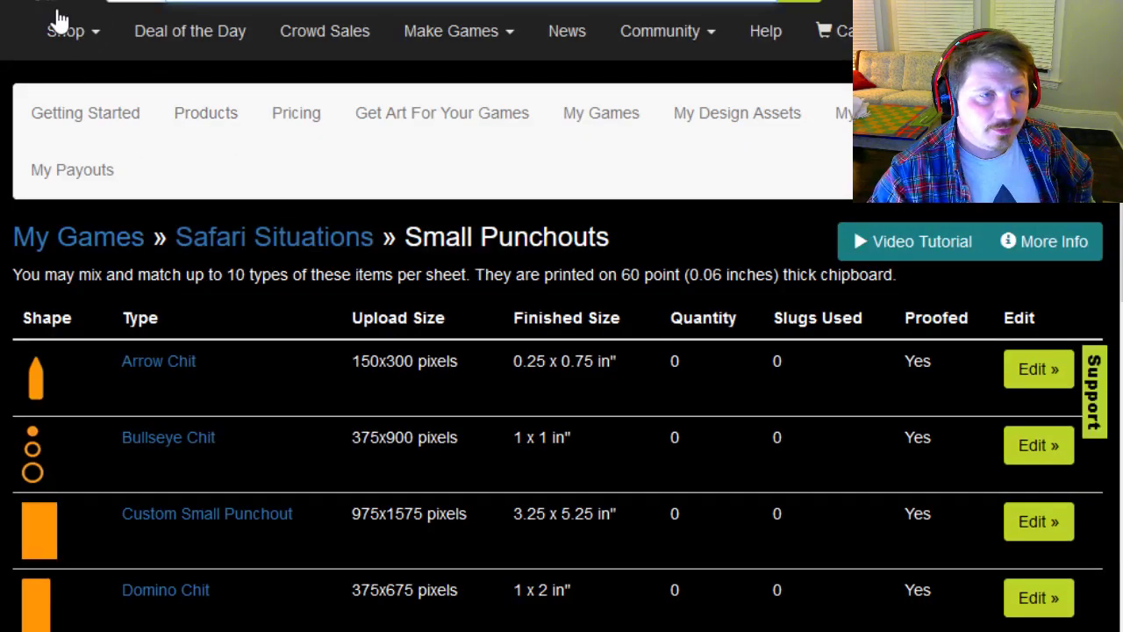
Return to the Safari Situations overview, look through its component list and open Dice, Pawns, and other Unprinted Parts
{"action": "key", "text": "alt+Left"}
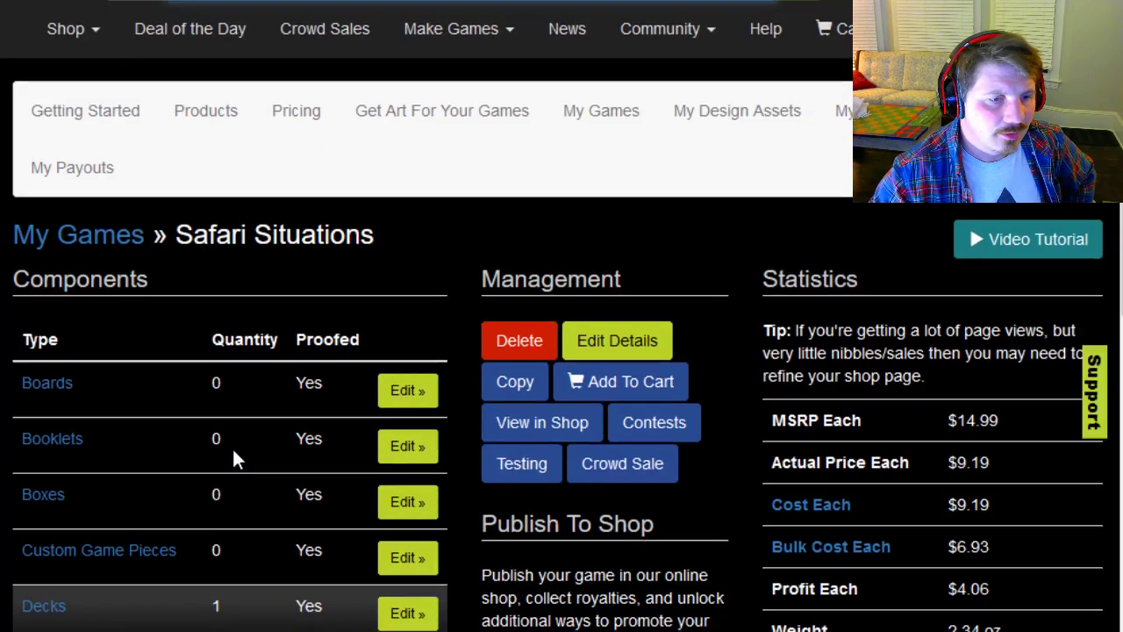
{"action": "scroll", "coordinate": [232, 447], "scroll_direction": "down", "scroll_amount": 5}
{"action": "scroll", "coordinate": [225, 421], "scroll_direction": "up", "scroll_amount": 5}
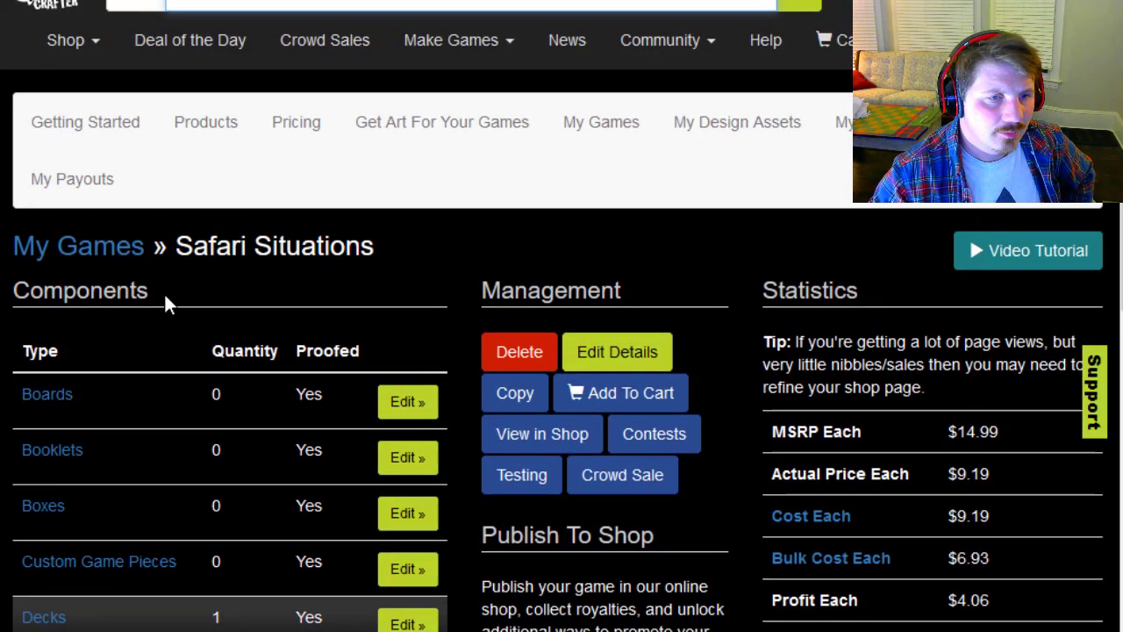
{"action": "scroll", "coordinate": [145, 377], "scroll_direction": "down", "scroll_amount": 3}
{"action": "scroll", "coordinate": [146, 387], "scroll_direction": "down", "scroll_amount": 8}
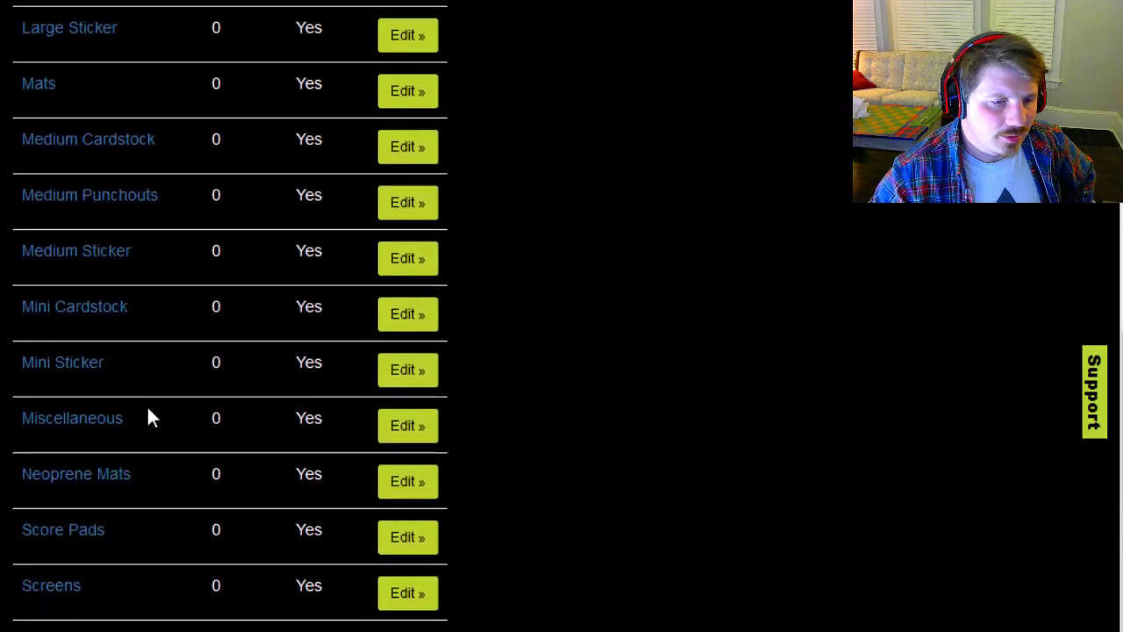
{"action": "scroll", "coordinate": [147, 414], "scroll_direction": "up", "scroll_amount": 8}
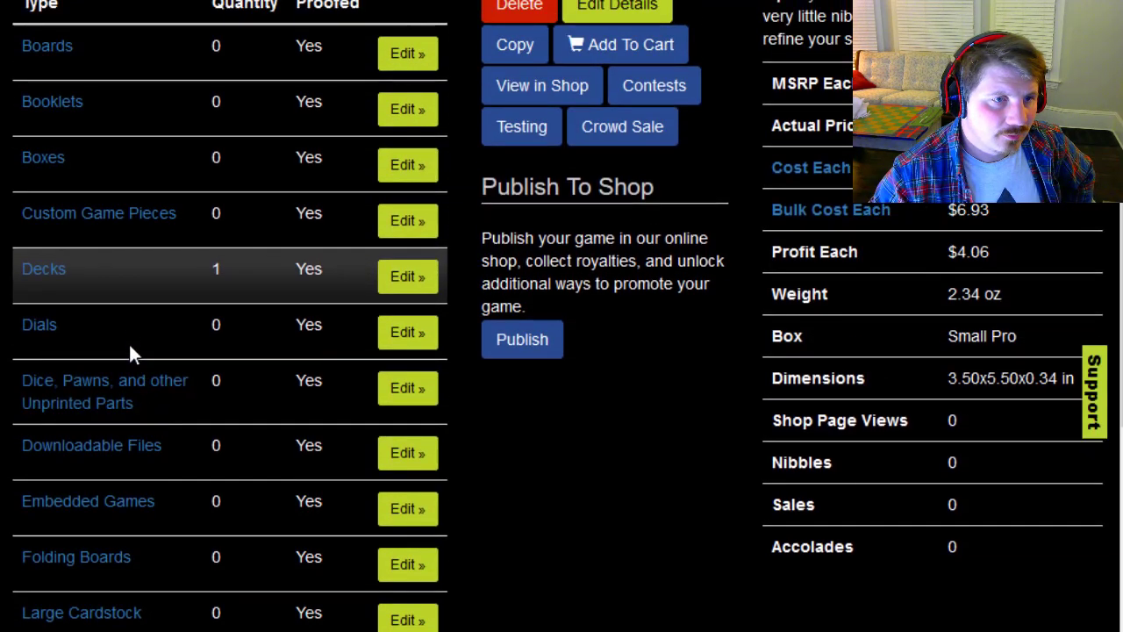
{"action": "scroll", "coordinate": [145, 125], "scroll_direction": "down", "scroll_amount": 7}
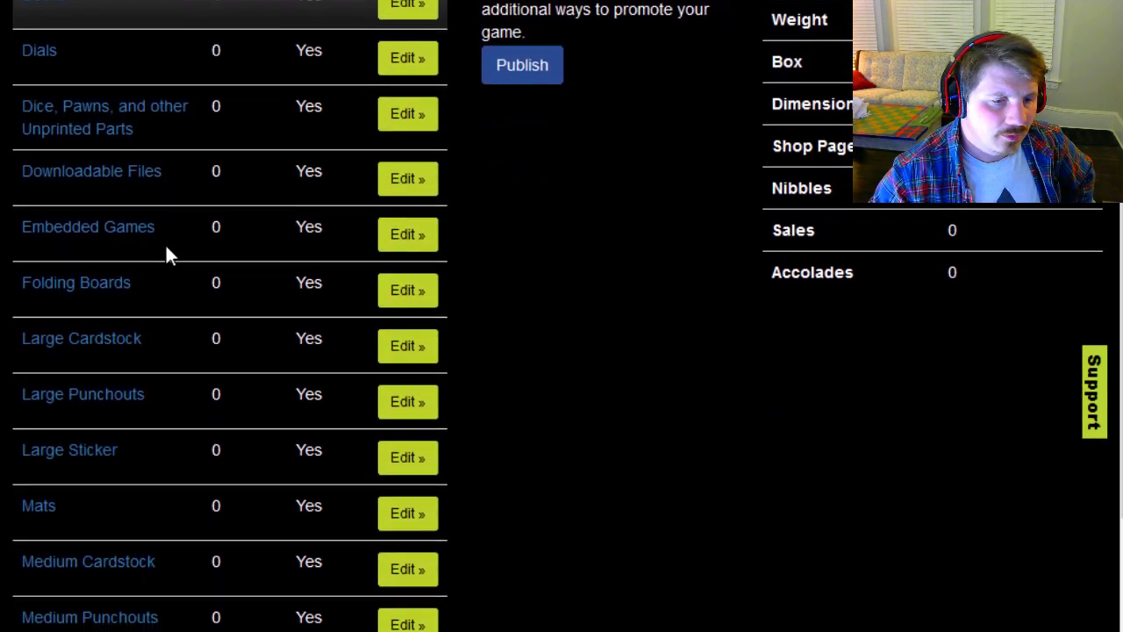
{"action": "scroll", "coordinate": [172, 265], "scroll_direction": "down", "scroll_amount": 3}
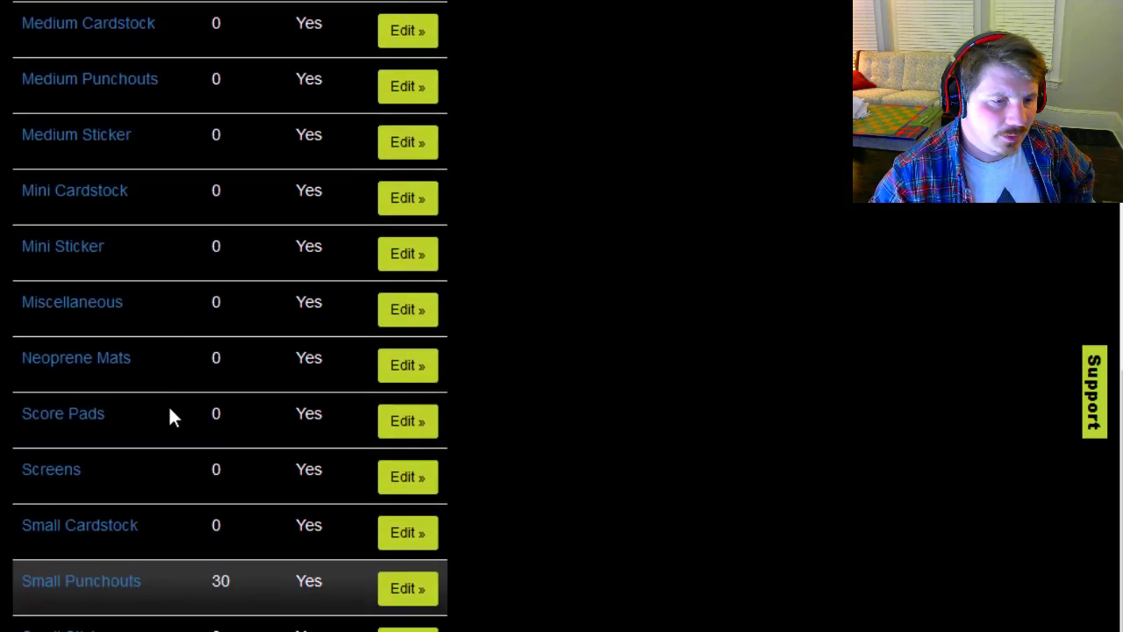
{"action": "scroll", "coordinate": [134, 361], "scroll_direction": "up", "scroll_amount": 9}
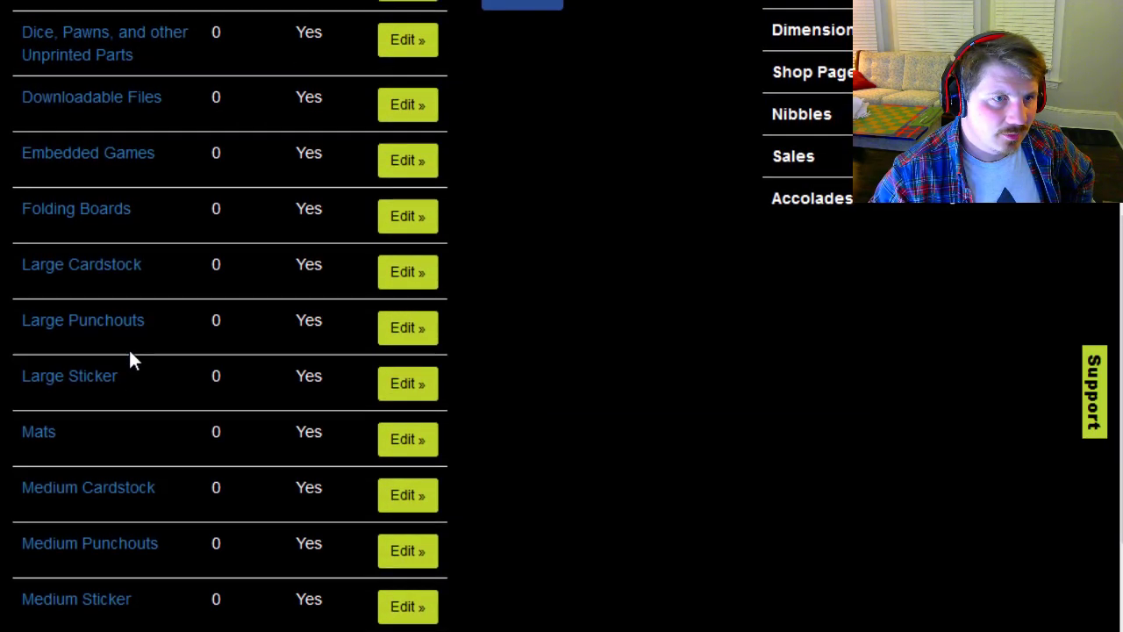
{"action": "scroll", "coordinate": [128, 364], "scroll_direction": "up", "scroll_amount": 2}
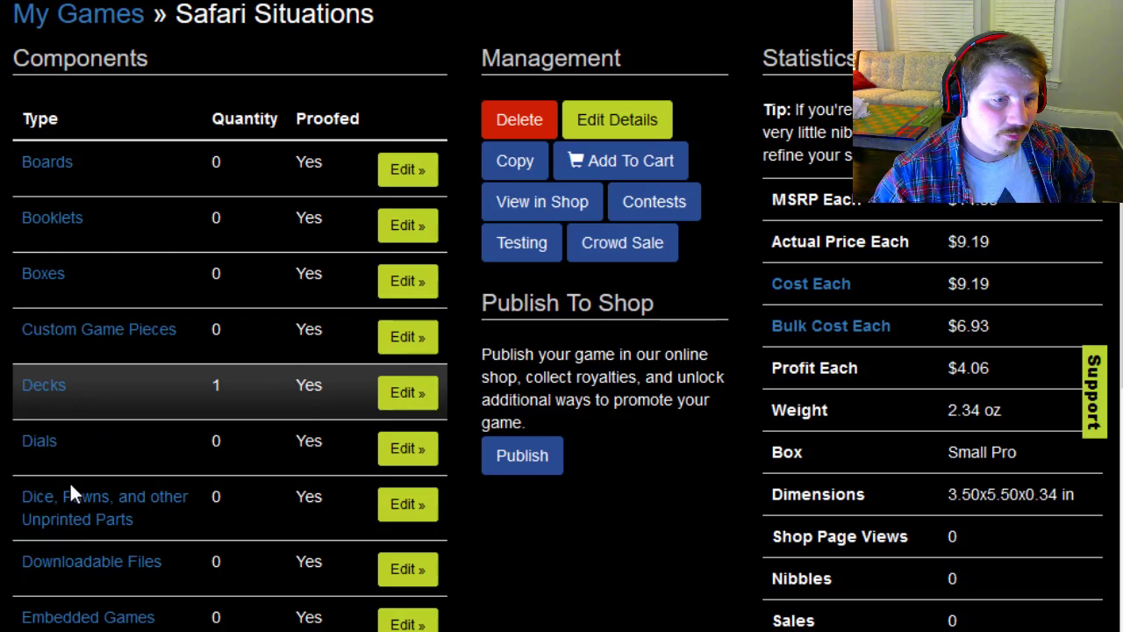
{"action": "left_click", "coordinate": [101, 512]}
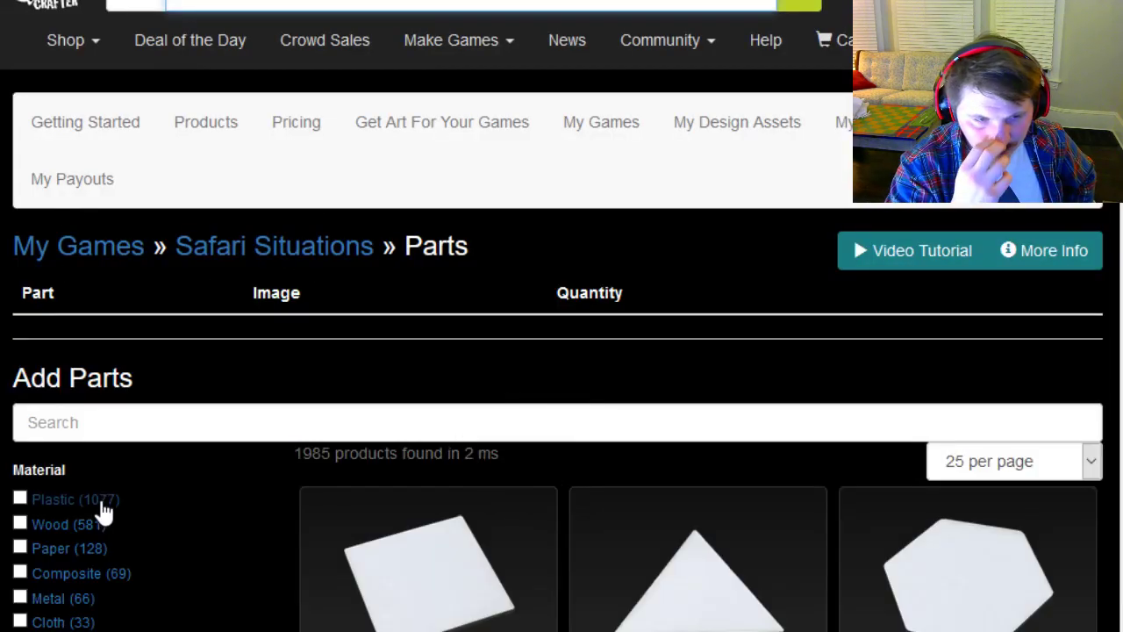
Filter the parts catalogue to the Dice category and look through the available D6 dice and their prices
{"action": "scroll", "coordinate": [105, 513], "scroll_direction": "down", "scroll_amount": 4}
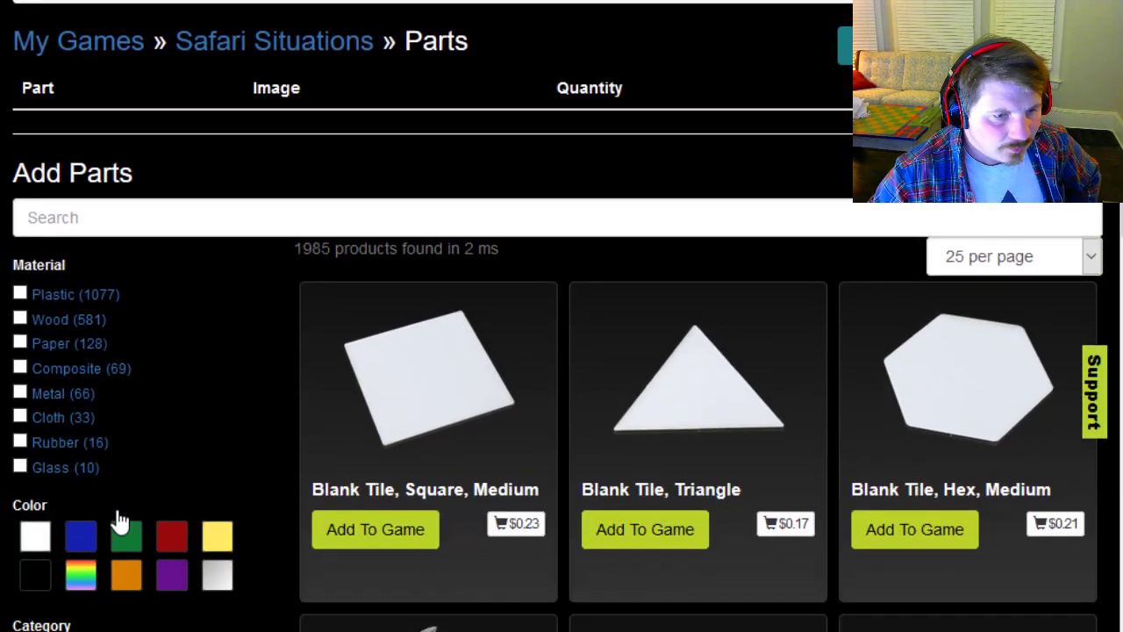
{"action": "left_click", "coordinate": [21, 584]}
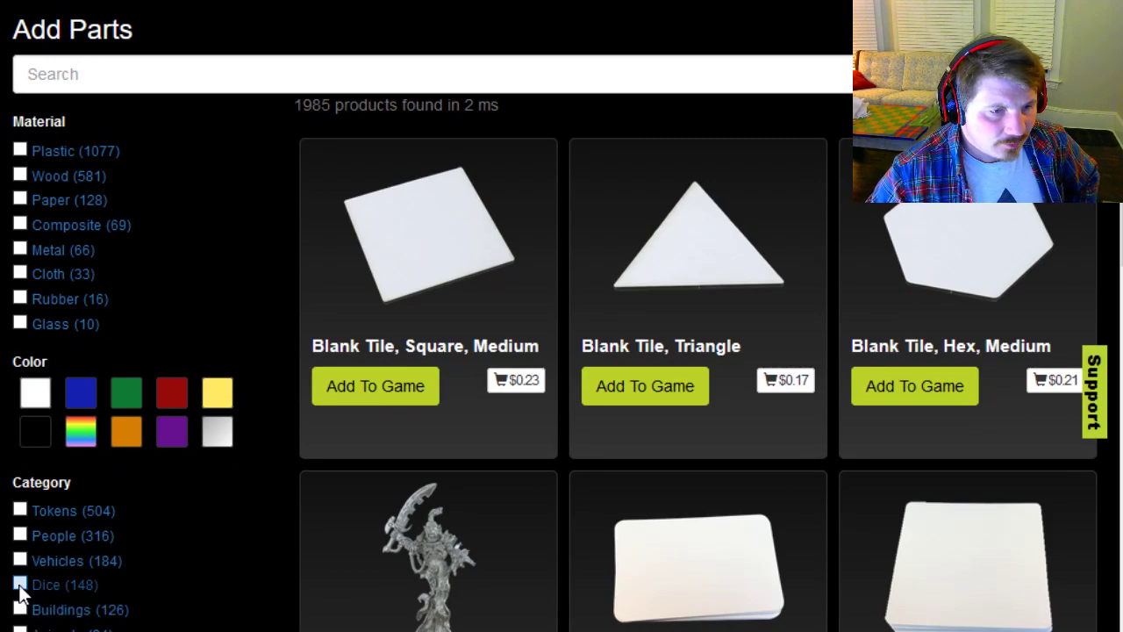
{"action": "scroll", "coordinate": [701, 447], "scroll_direction": "down", "scroll_amount": 10}
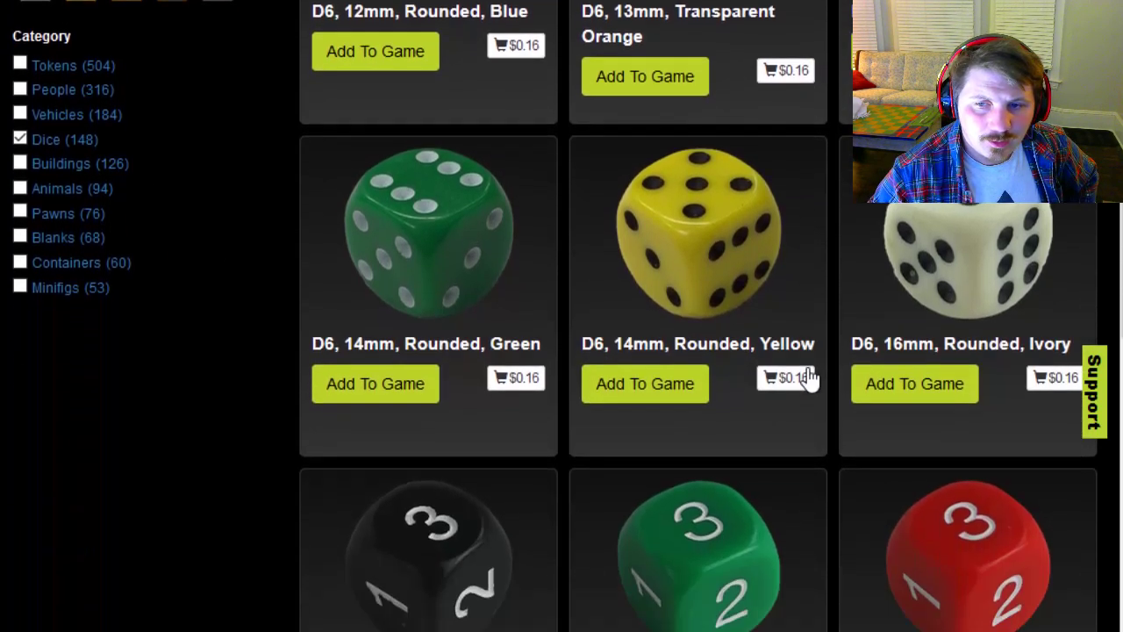
{"action": "scroll", "coordinate": [771, 354], "scroll_direction": "down", "scroll_amount": 6}
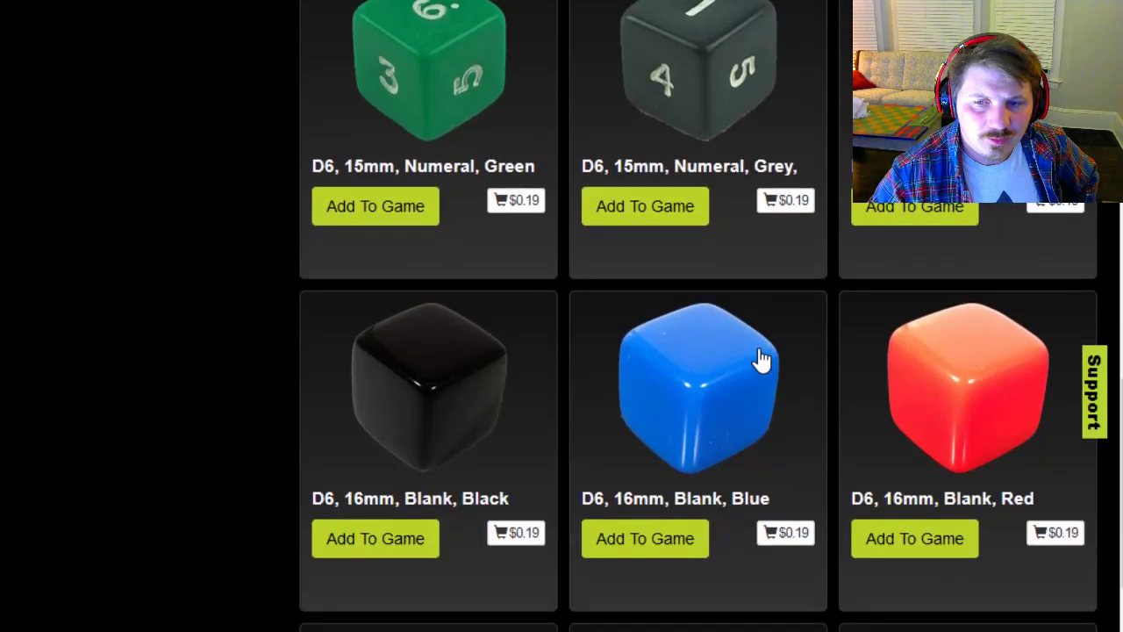
{"action": "scroll", "coordinate": [755, 456], "scroll_direction": "down", "scroll_amount": 6}
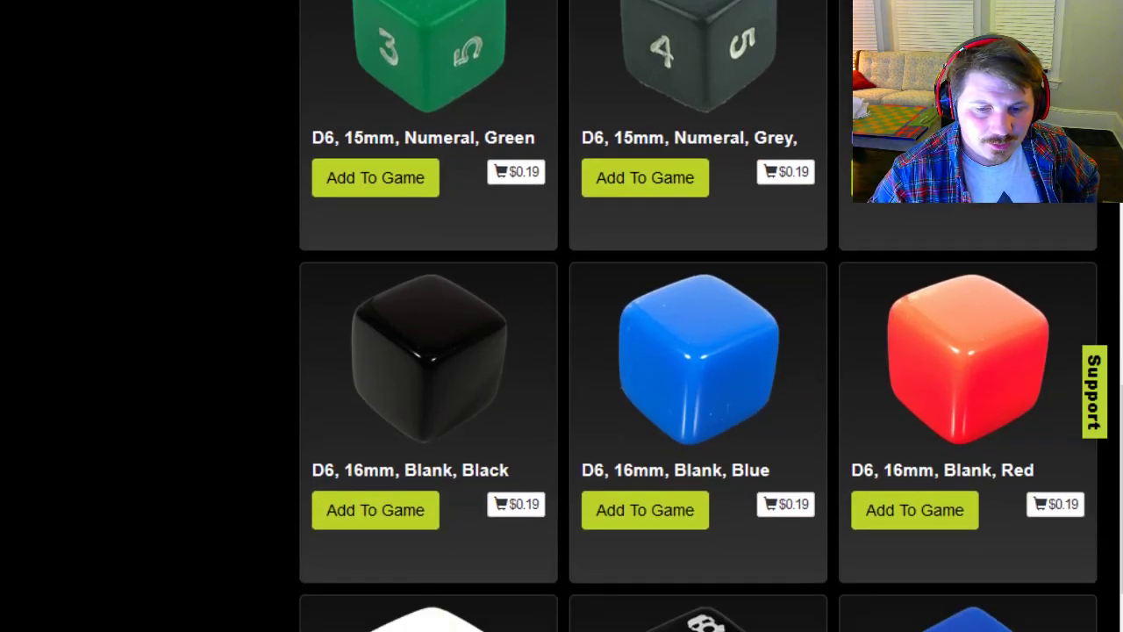
{"action": "scroll", "coordinate": [603, 518], "scroll_direction": "down", "scroll_amount": 1}
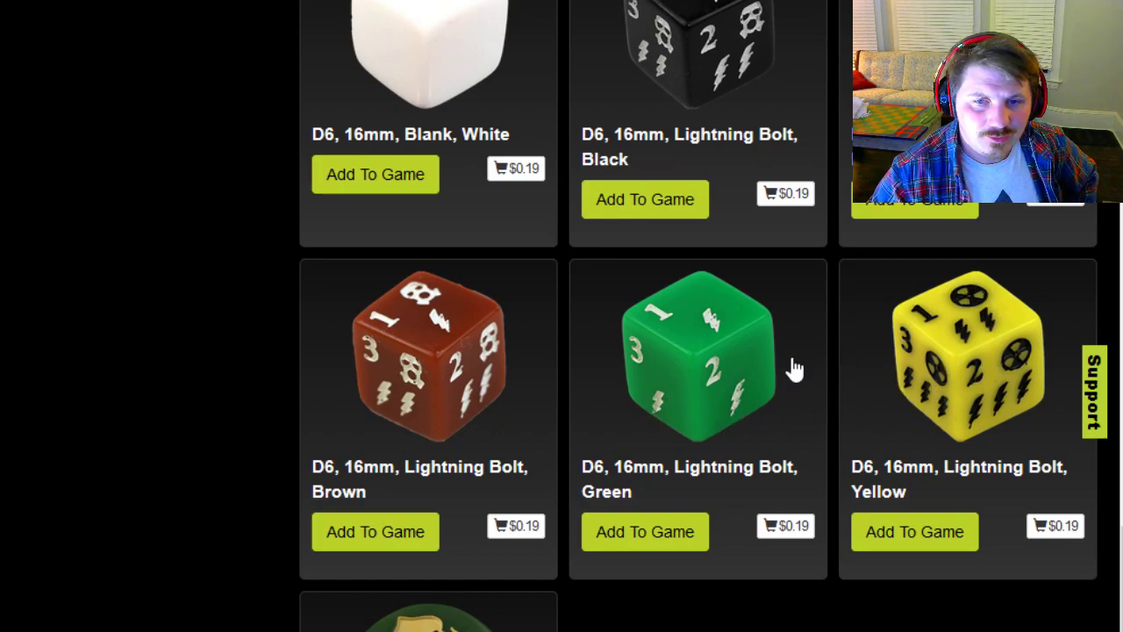
{"action": "scroll", "coordinate": [794, 369], "scroll_direction": "down", "scroll_amount": 4}
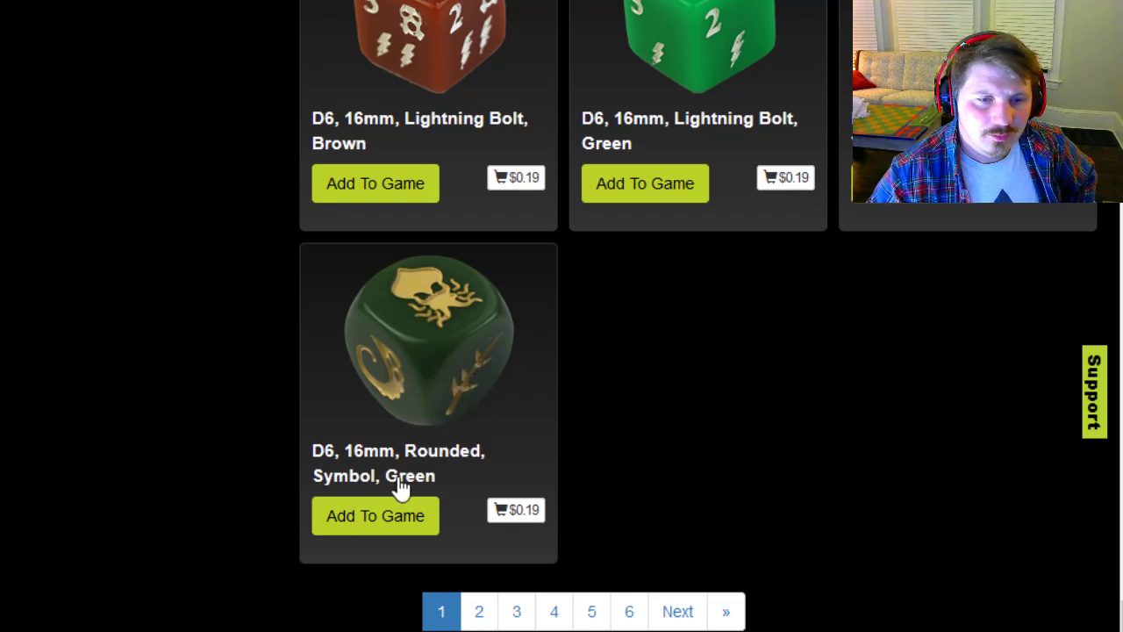
Open the D6, 16mm, Rounded, Symbol, Green die and examine its images, description, vitals and bulk pricing
{"action": "left_click", "coordinate": [444, 342]}
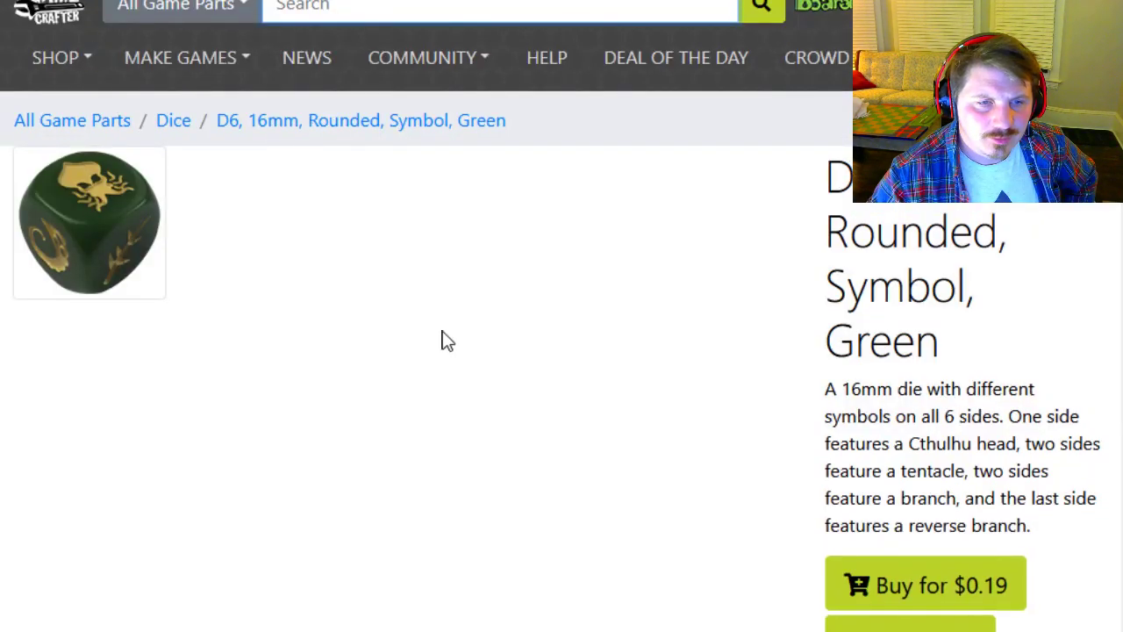
{"action": "scroll", "coordinate": [466, 345], "scroll_direction": "down", "scroll_amount": 1}
{"action": "scroll", "coordinate": [562, 365], "scroll_direction": "down", "scroll_amount": 4}
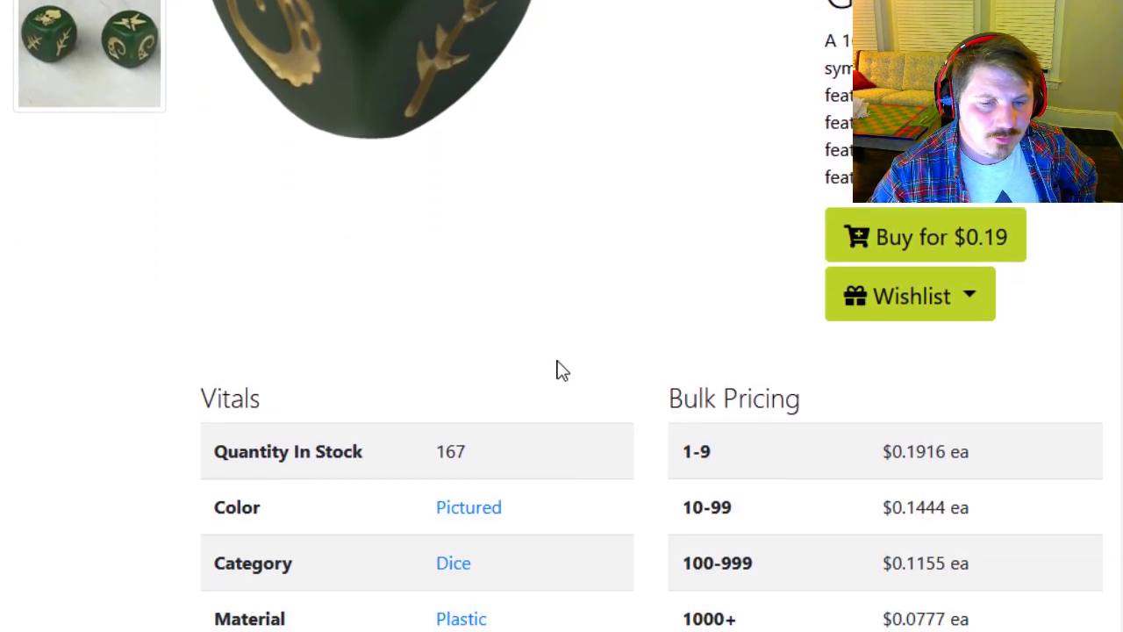
{"action": "scroll", "coordinate": [447, 396], "scroll_direction": "down", "scroll_amount": 6}
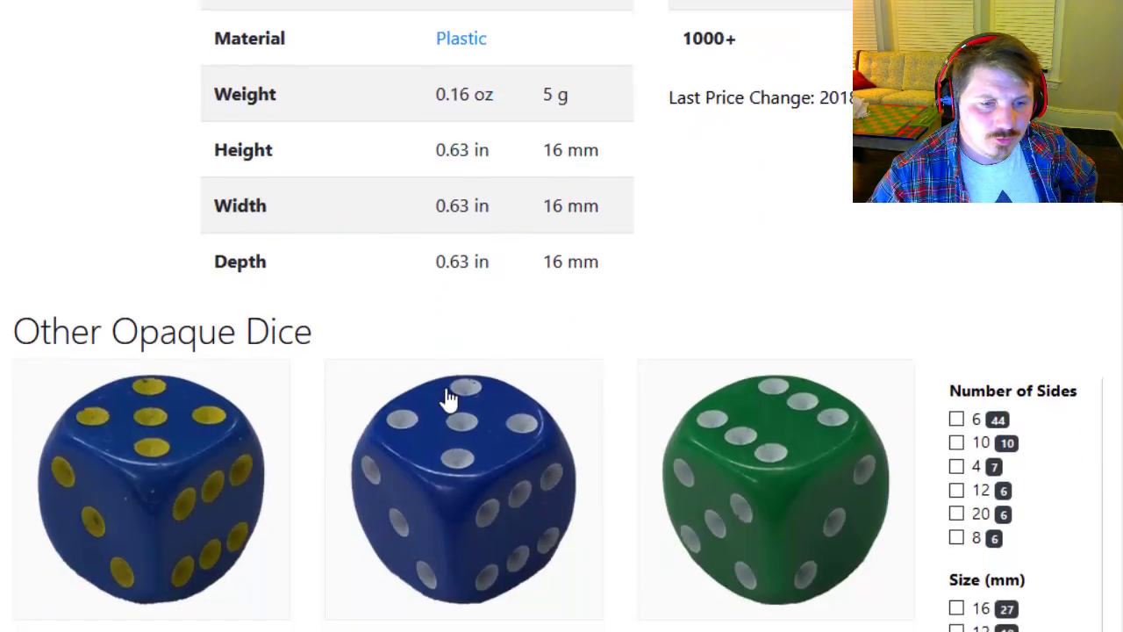
{"action": "scroll", "coordinate": [447, 386], "scroll_direction": "up", "scroll_amount": 6}
{"action": "scroll", "coordinate": [501, 356], "scroll_direction": "up", "scroll_amount": 5}
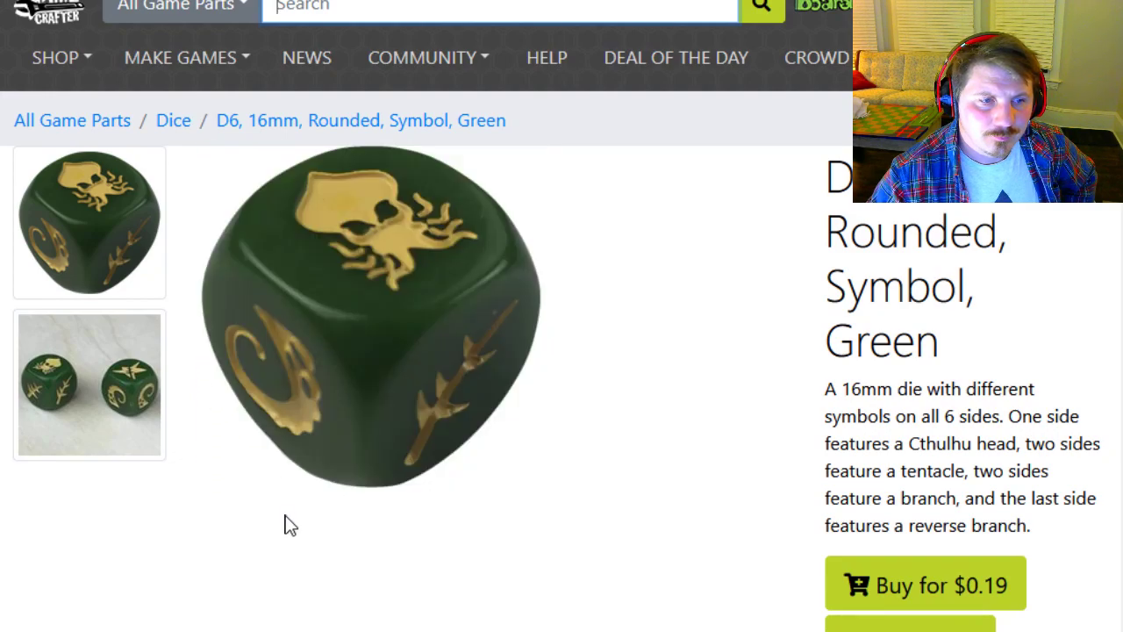
{"action": "scroll", "coordinate": [372, 558], "scroll_direction": "down", "scroll_amount": 2}
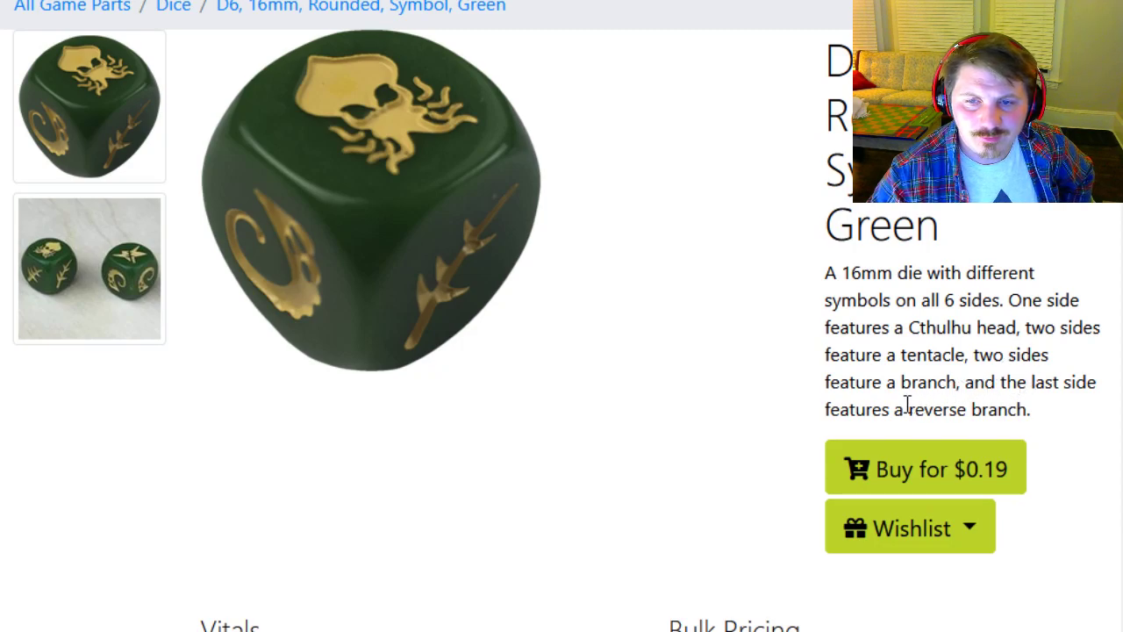
{"action": "scroll", "coordinate": [673, 374], "scroll_direction": "down", "scroll_amount": 2}
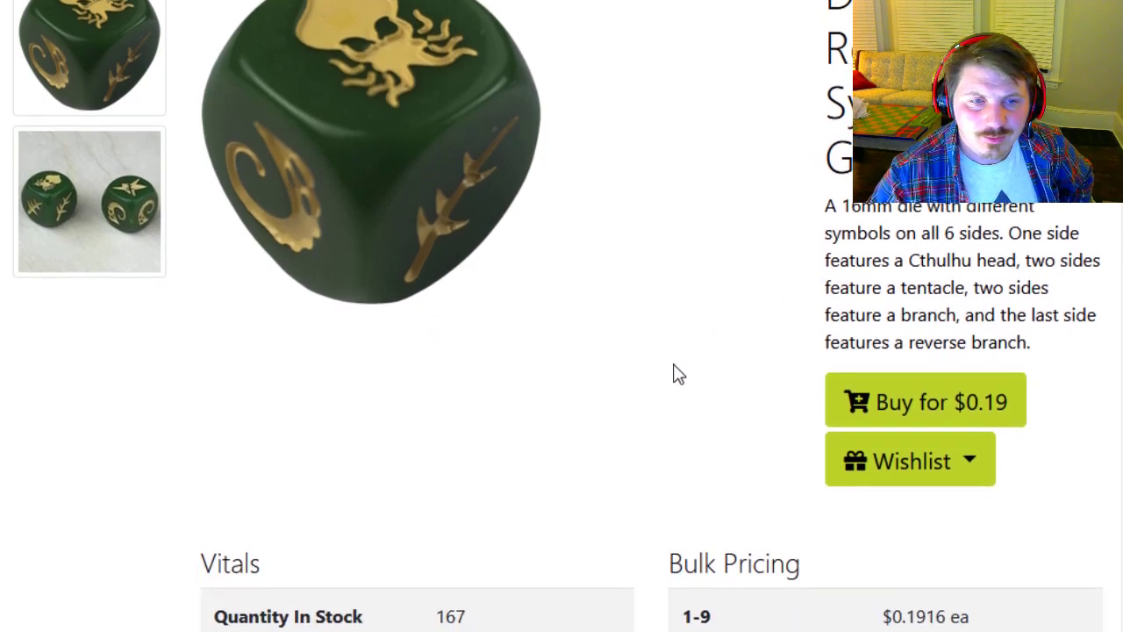
{"action": "scroll", "coordinate": [676, 373], "scroll_direction": "up", "scroll_amount": 2}
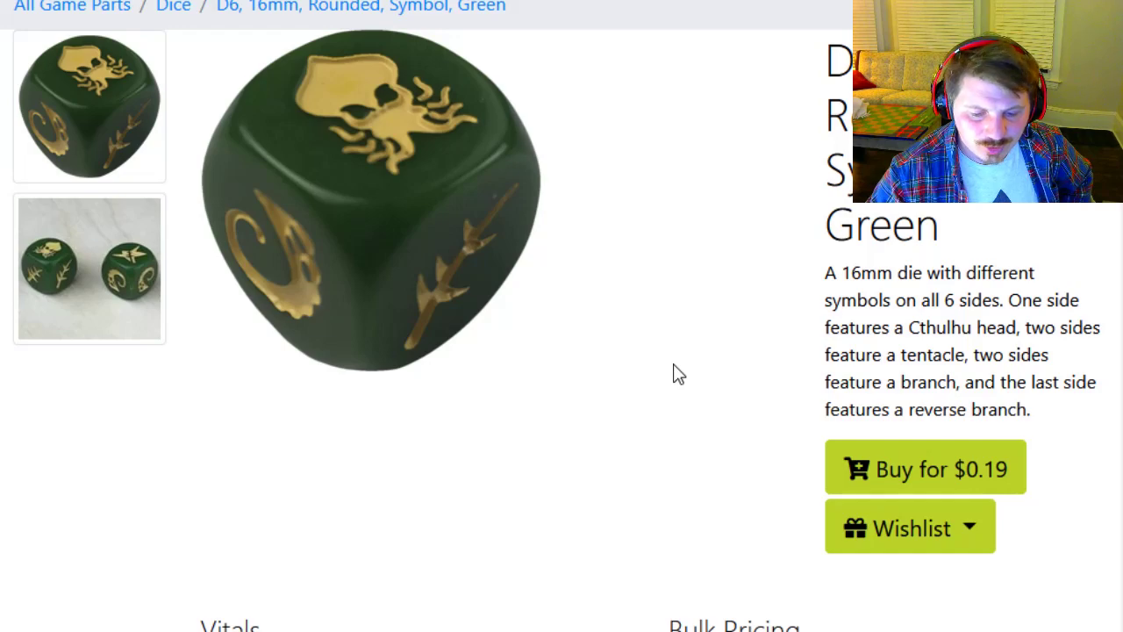
{"action": "scroll", "coordinate": [678, 374], "scroll_direction": "up", "scroll_amount": 2}
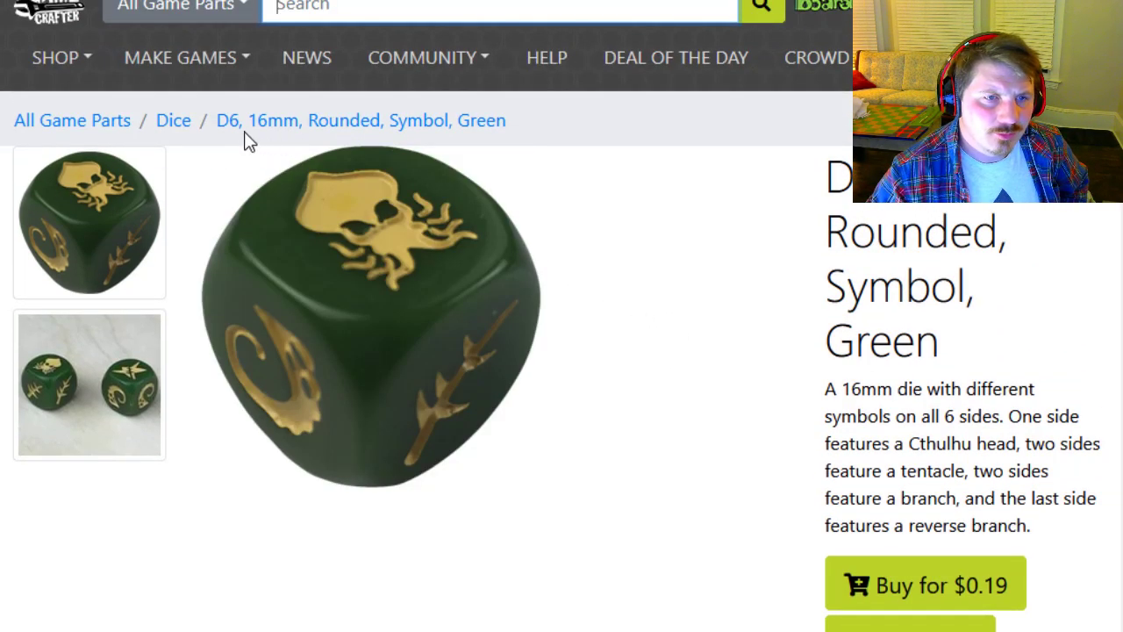
Browse the shop's Dice category and return to the green symbol die's product page
{"action": "left_click", "coordinate": [173, 125]}
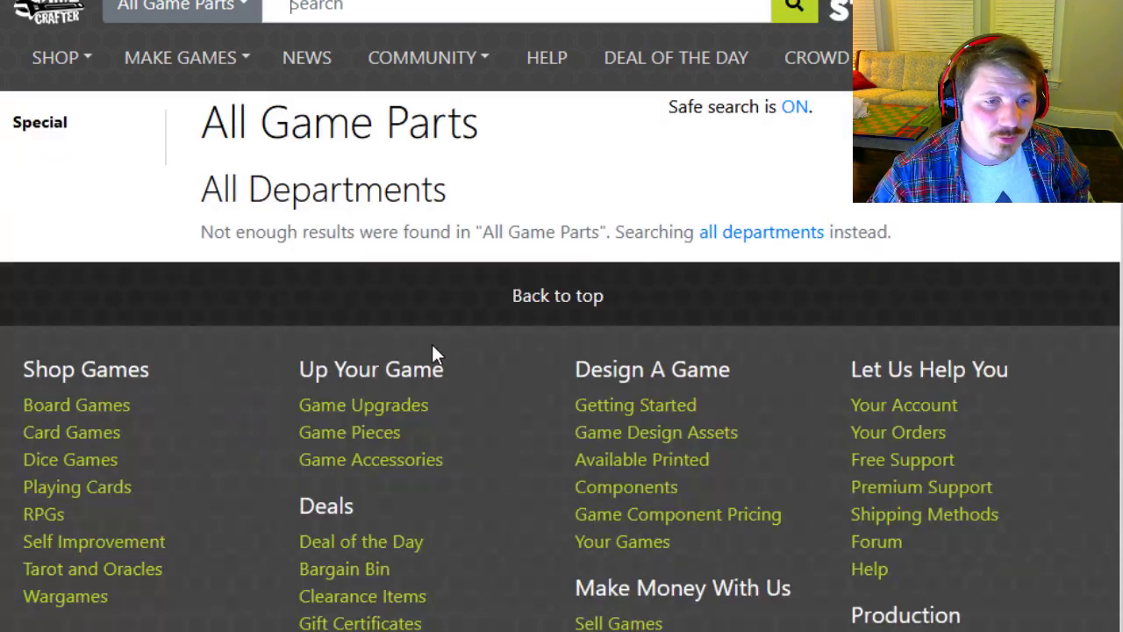
{"action": "scroll", "coordinate": [536, 434], "scroll_direction": "down", "scroll_amount": 15}
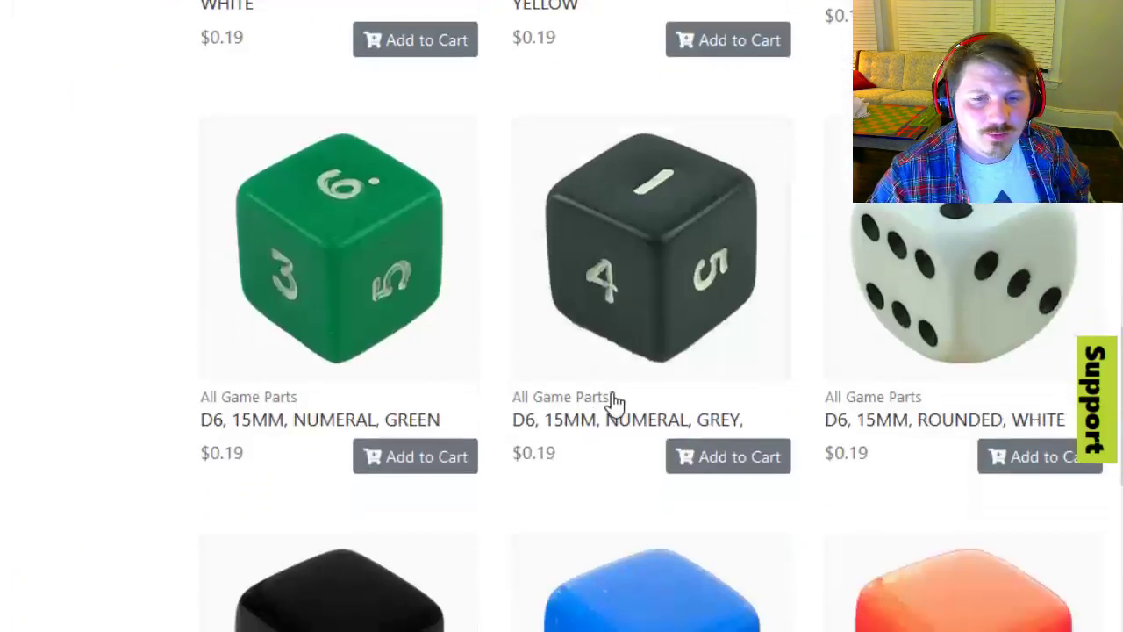
{"action": "scroll", "coordinate": [614, 402], "scroll_direction": "down", "scroll_amount": 5}
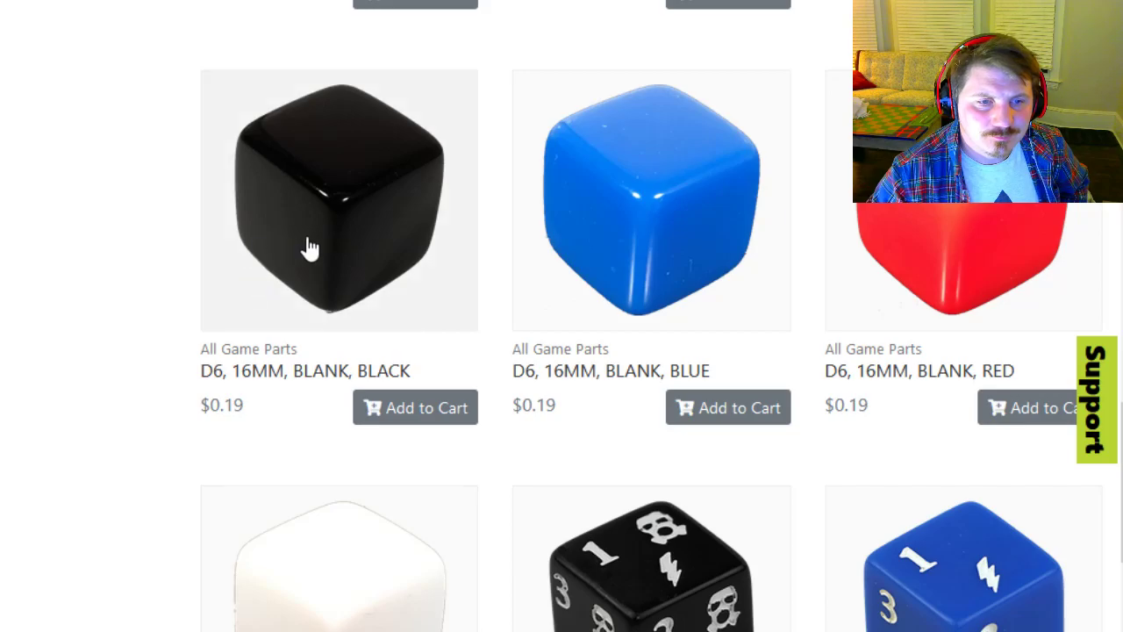
{"action": "scroll", "coordinate": [497, 413], "scroll_direction": "up", "scroll_amount": 8}
{"action": "scroll", "coordinate": [498, 412], "scroll_direction": "up", "scroll_amount": 5}
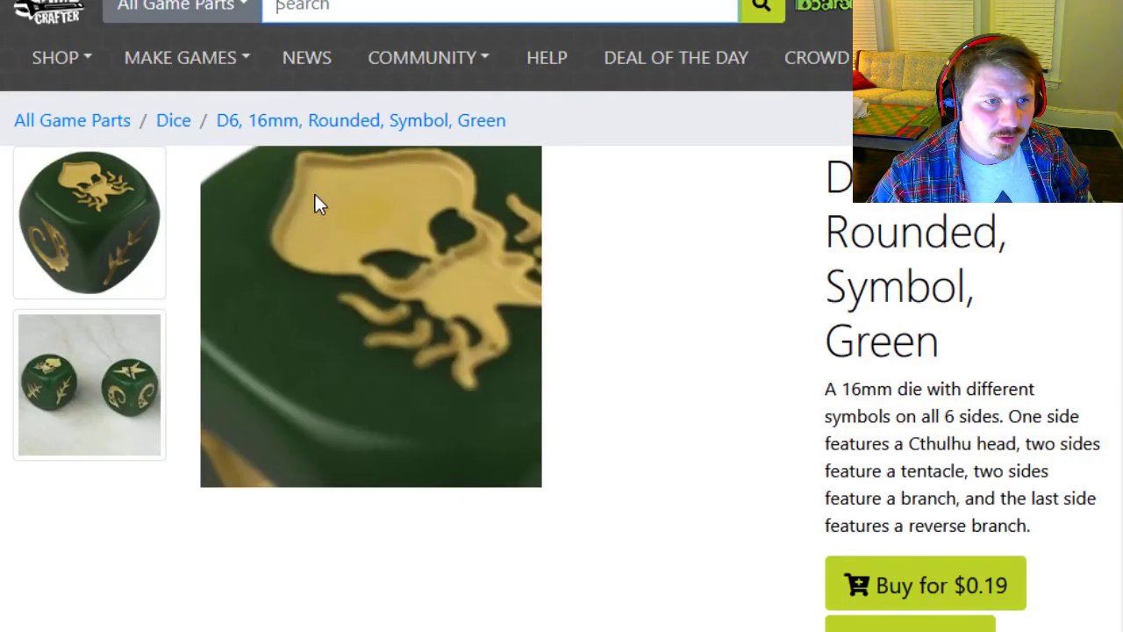
Open the shop's All Game Parts catalogue and look through its categories, filters and products
{"action": "left_click", "coordinate": [93, 128]}
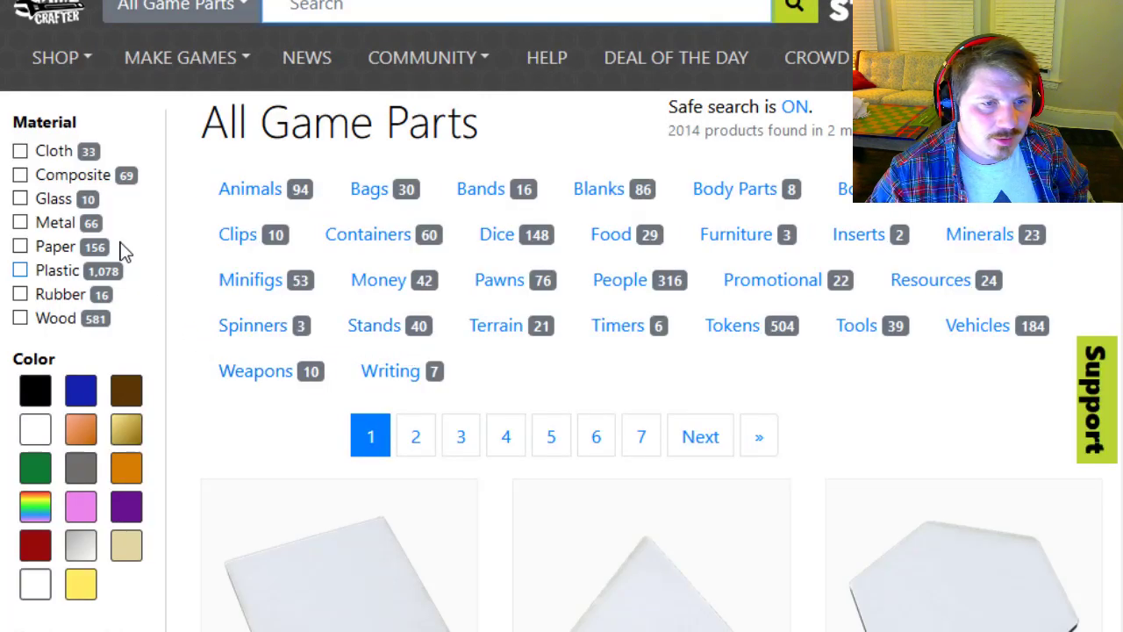
{"action": "scroll", "coordinate": [127, 242], "scroll_direction": "down", "scroll_amount": 9}
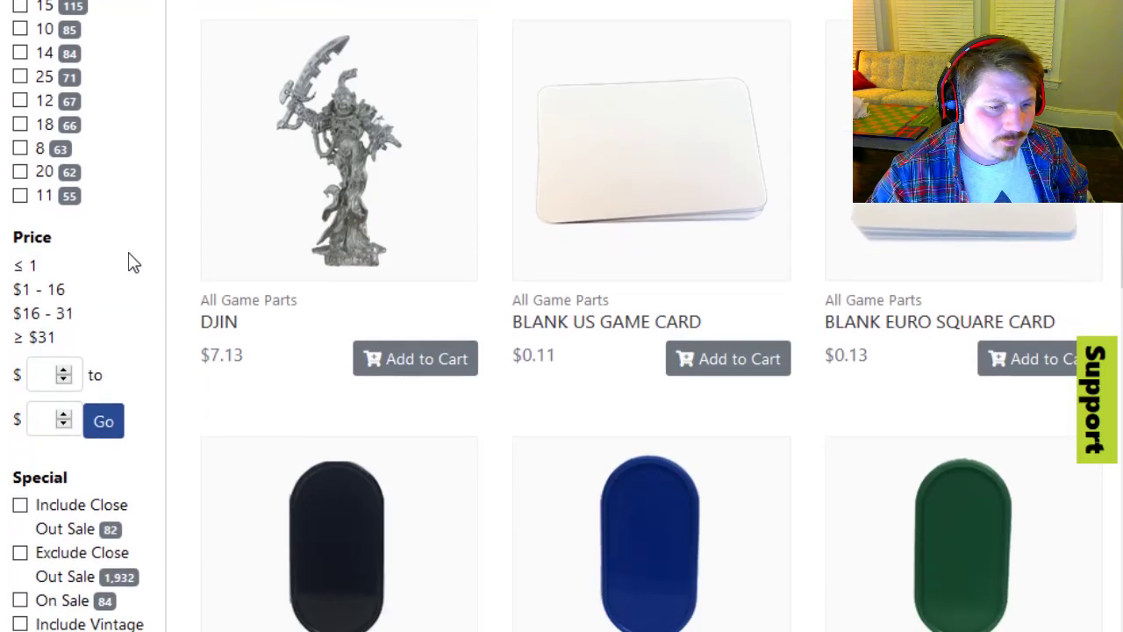
{"action": "scroll", "coordinate": [150, 275], "scroll_direction": "up", "scroll_amount": 1}
{"action": "scroll", "coordinate": [149, 275], "scroll_direction": "up", "scroll_amount": 8}
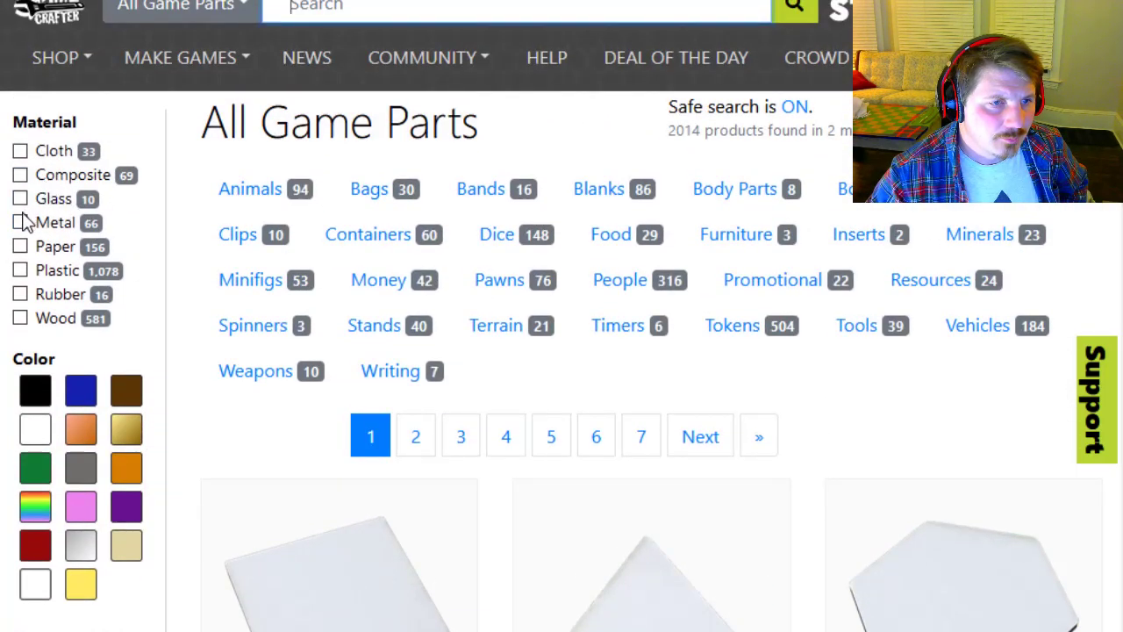
Filter All Game Parts by Paper material, look through the products, and return to the Safari Situations parts catalogue
{"action": "left_click", "coordinate": [20, 248]}
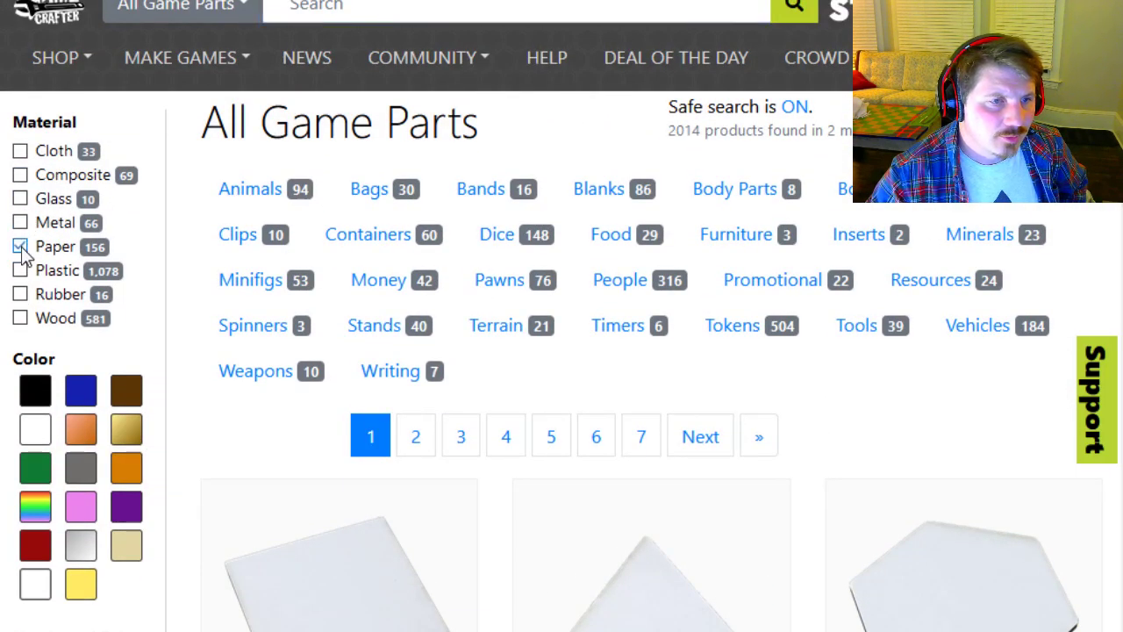
{"action": "scroll", "coordinate": [79, 325], "scroll_direction": "down", "scroll_amount": 5}
{"action": "scroll", "coordinate": [97, 343], "scroll_direction": "down", "scroll_amount": 5}
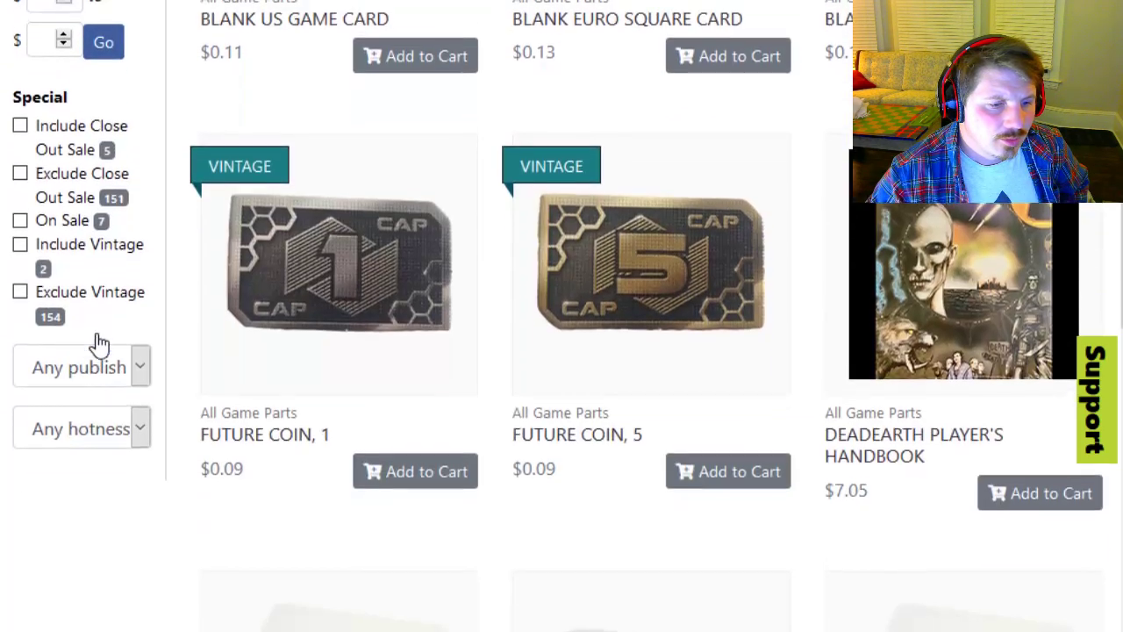
{"action": "scroll", "coordinate": [171, 346], "scroll_direction": "up", "scroll_amount": 8}
{"action": "scroll", "coordinate": [176, 347], "scroll_direction": "up", "scroll_amount": 2}
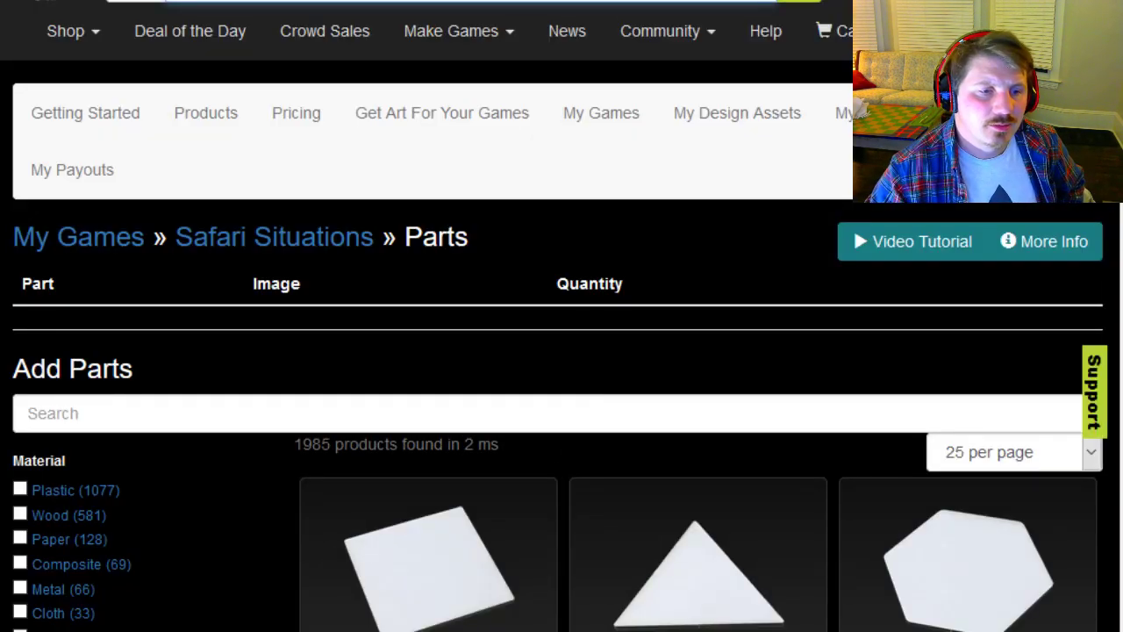
{"action": "scroll", "coordinate": [93, 422], "scroll_direction": "down", "scroll_amount": 6}
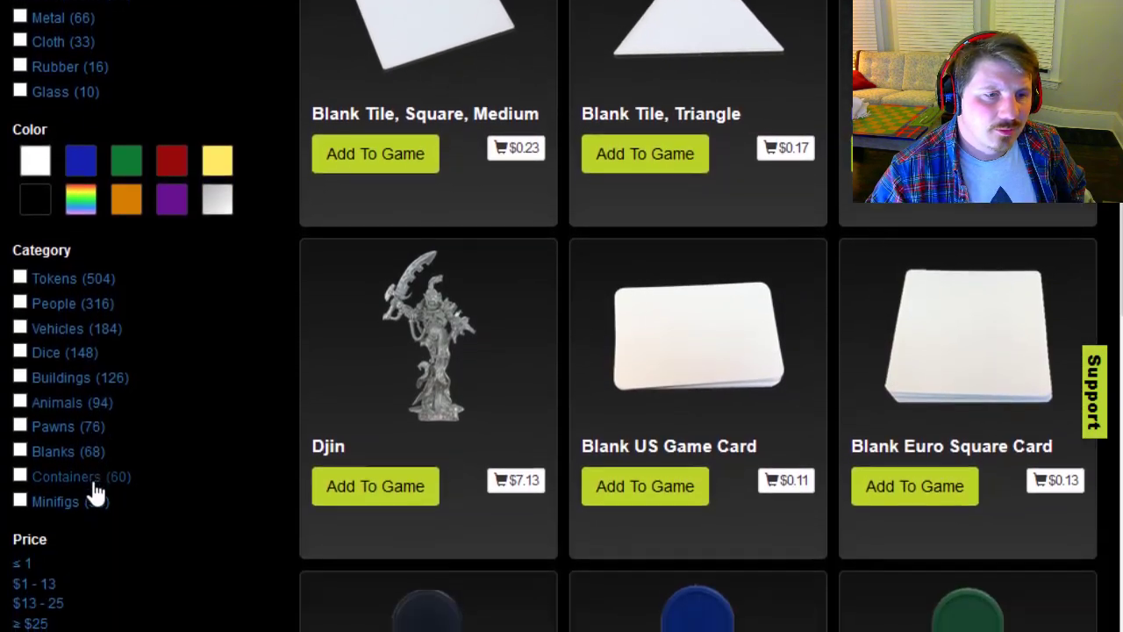
Leave the parts catalogue and open the Small Sticker component page of Safari Situations
{"action": "scroll", "coordinate": [95, 488], "scroll_direction": "up", "scroll_amount": 4}
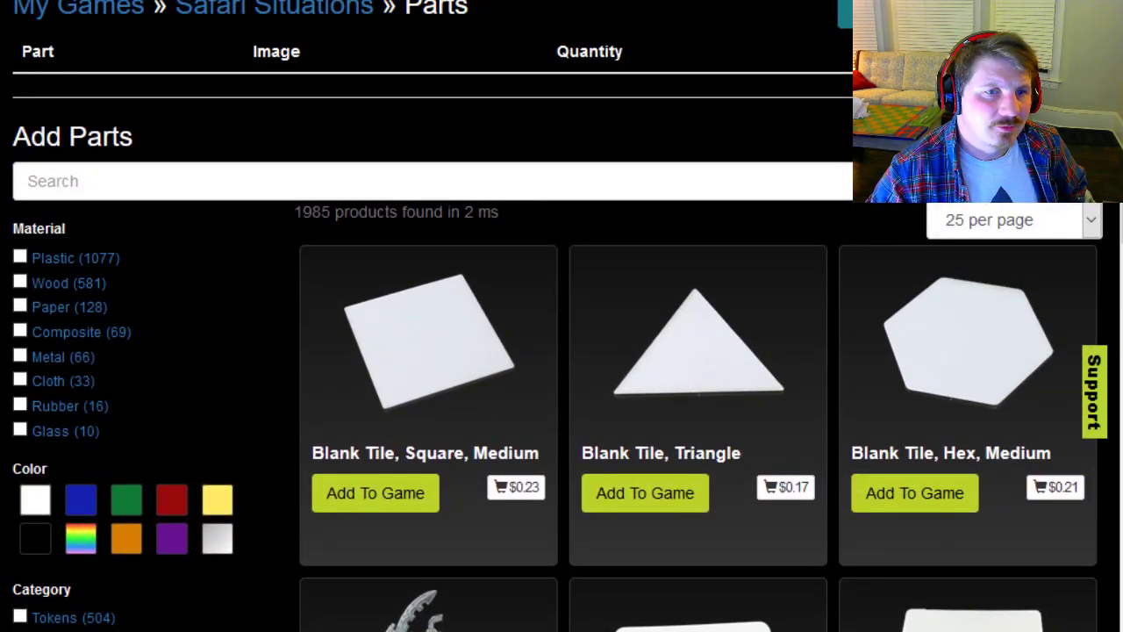
{"action": "key", "text": "alt+Left"}
{"action": "scroll", "coordinate": [224, 385], "scroll_direction": "down", "scroll_amount": 8}
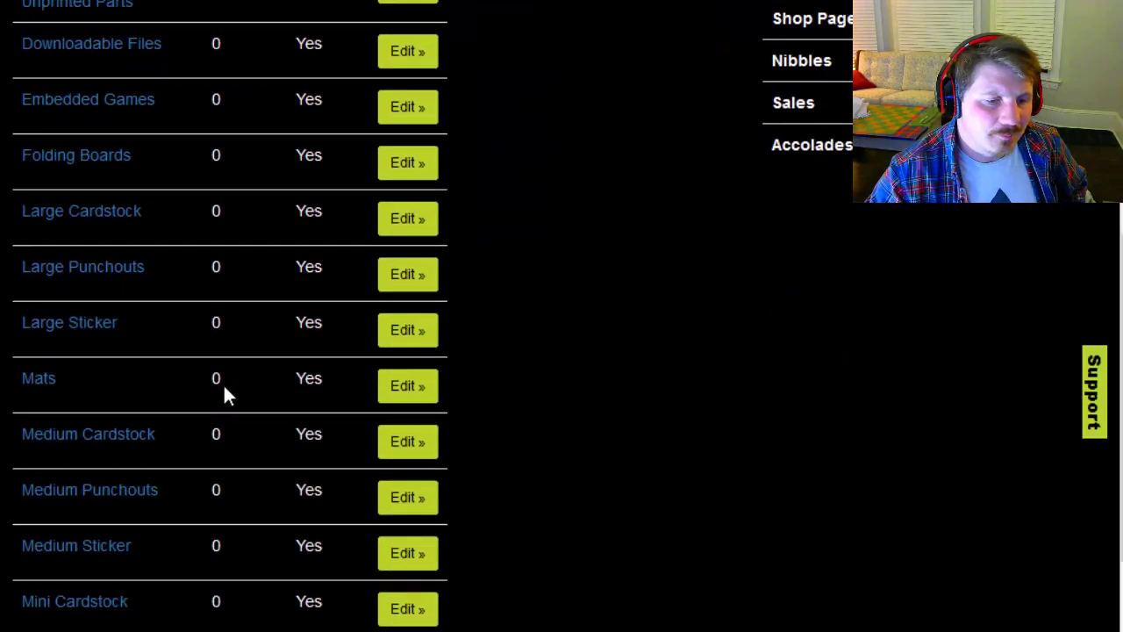
{"action": "scroll", "coordinate": [223, 386], "scroll_direction": "down", "scroll_amount": 6}
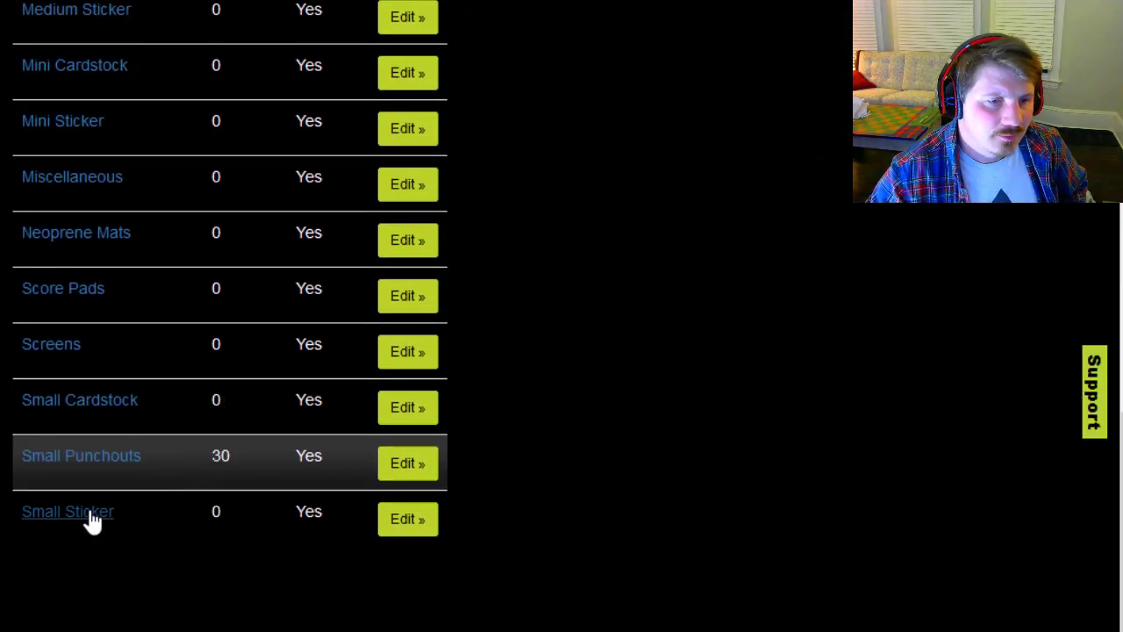
{"action": "left_click", "coordinate": [88, 517]}
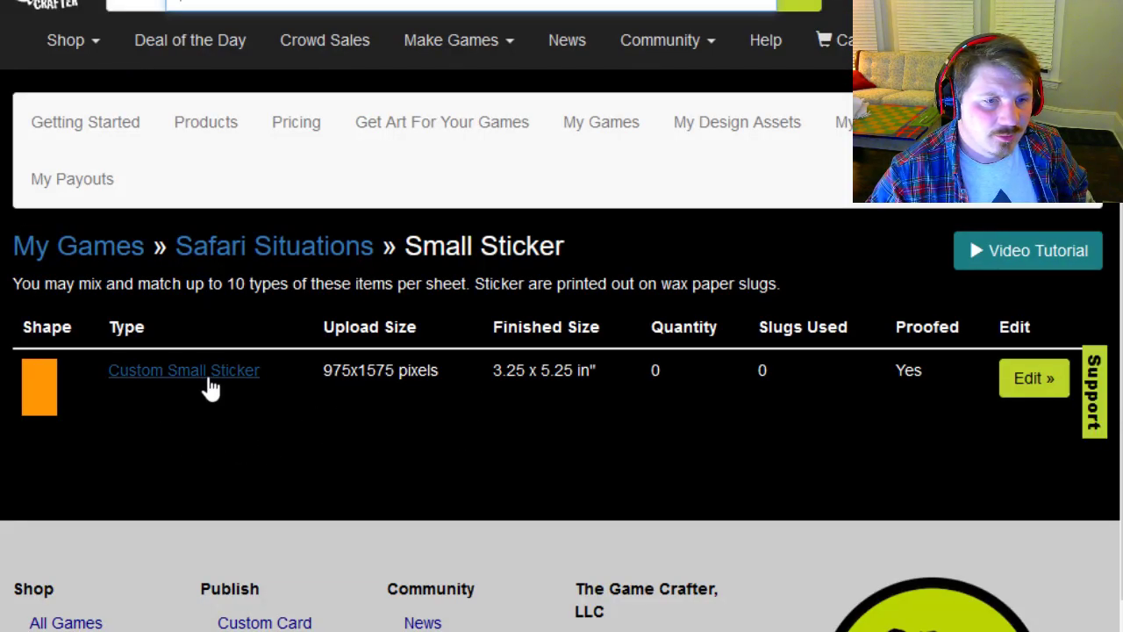
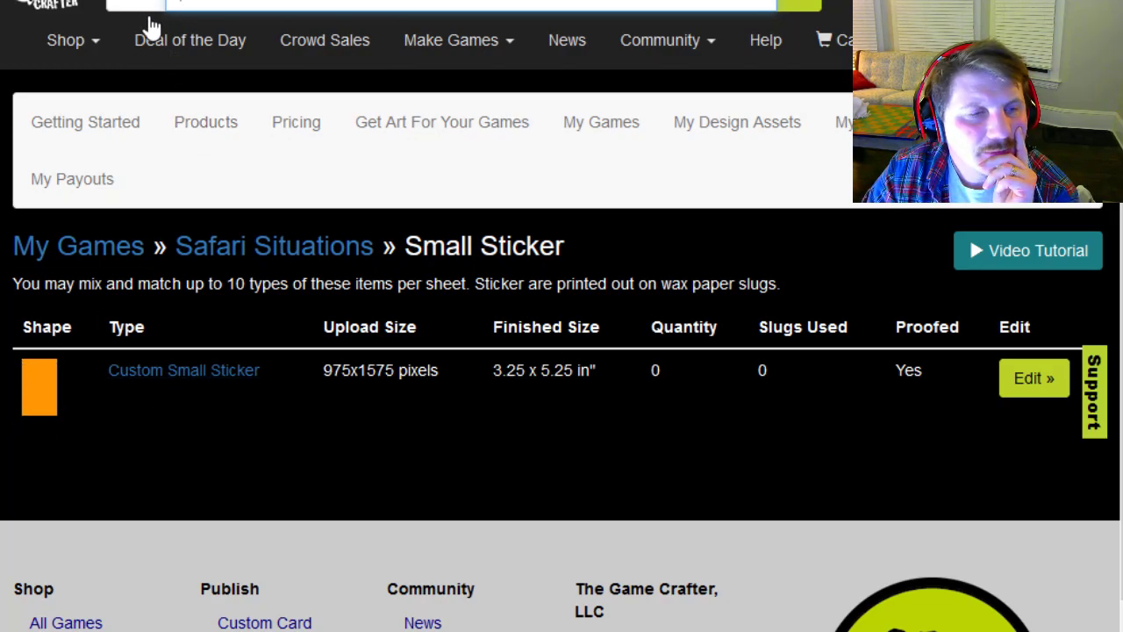
Return to the Safari Situations overview and look through its component types, management options and statistics
{"action": "key", "text": "alt+Left"}
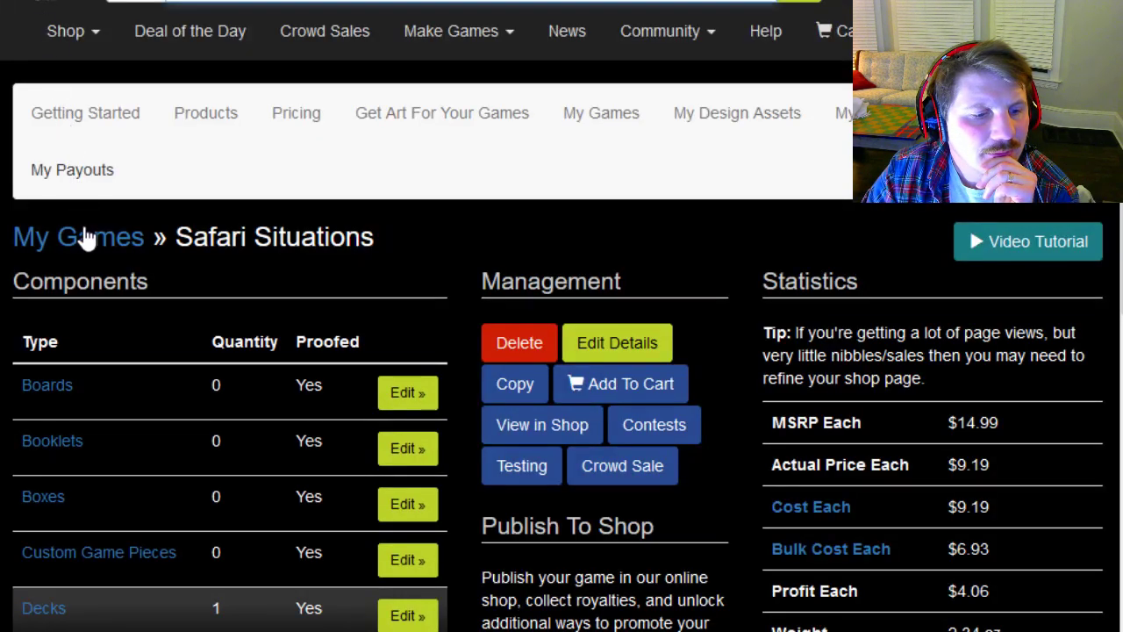
{"action": "scroll", "coordinate": [146, 302], "scroll_direction": "down", "scroll_amount": 5}
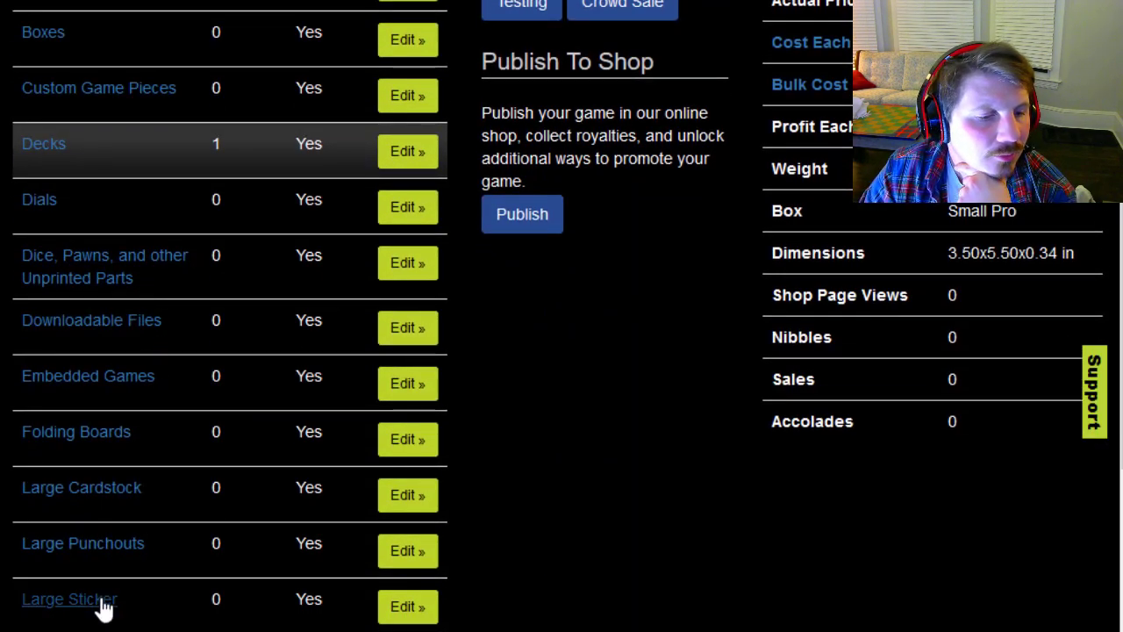
{"action": "scroll", "coordinate": [122, 539], "scroll_direction": "down", "scroll_amount": 5}
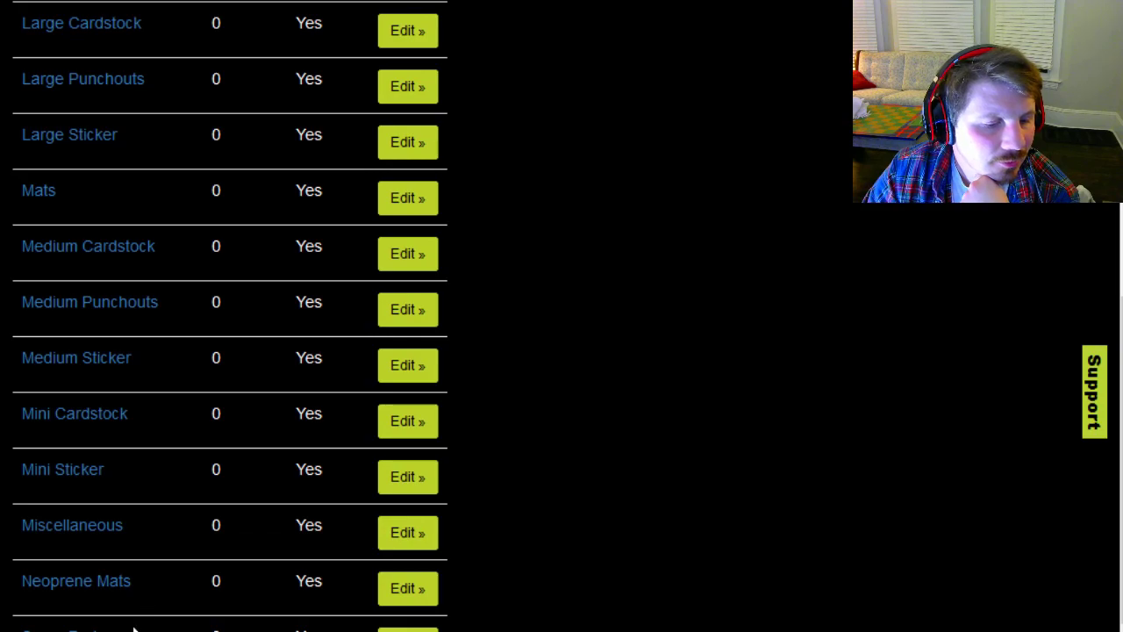
{"action": "scroll", "coordinate": [133, 628], "scroll_direction": "down", "scroll_amount": 2}
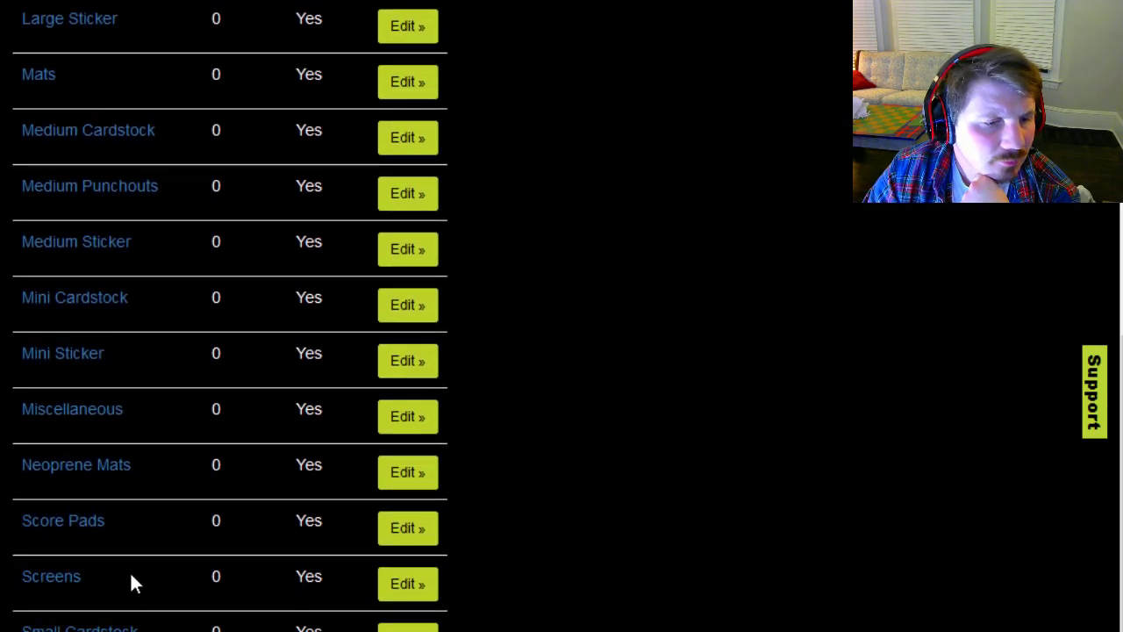
{"action": "scroll", "coordinate": [132, 563], "scroll_direction": "up", "scroll_amount": 8}
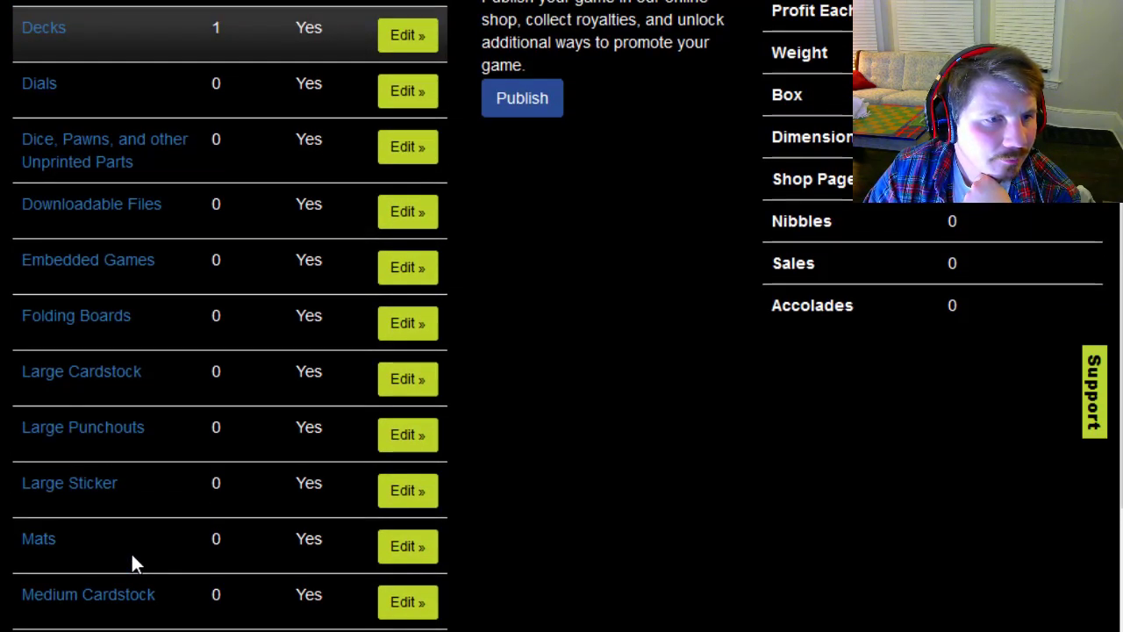
{"action": "scroll", "coordinate": [132, 527], "scroll_direction": "up", "scroll_amount": 2}
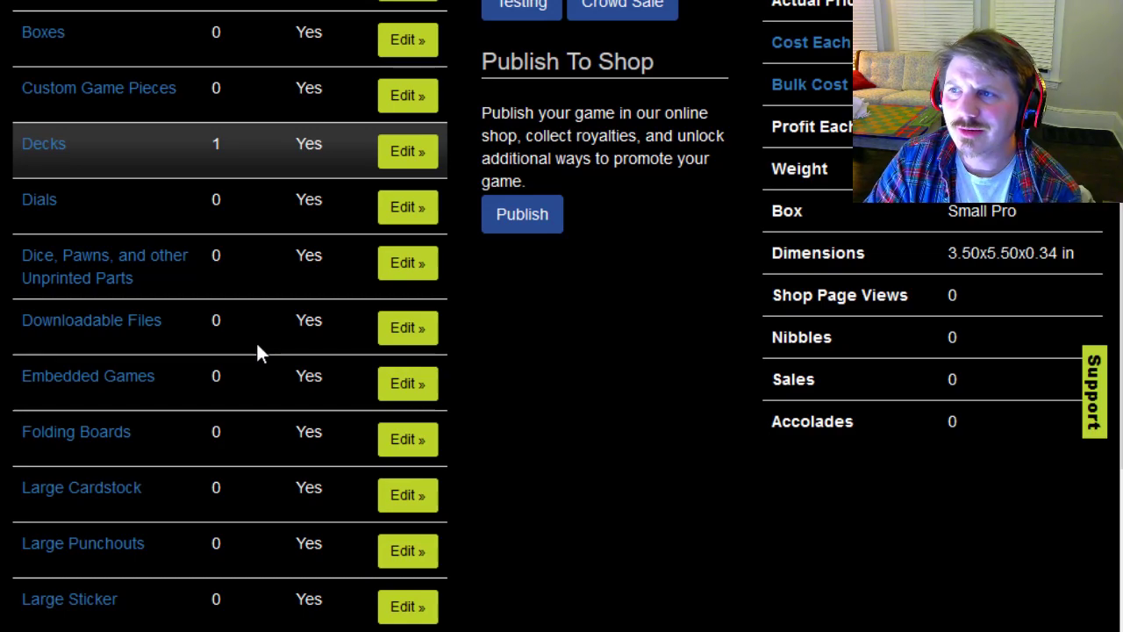
{"action": "scroll", "coordinate": [257, 346], "scroll_direction": "down", "scroll_amount": 4}
{"action": "scroll", "coordinate": [254, 333], "scroll_direction": "up", "scroll_amount": 7}
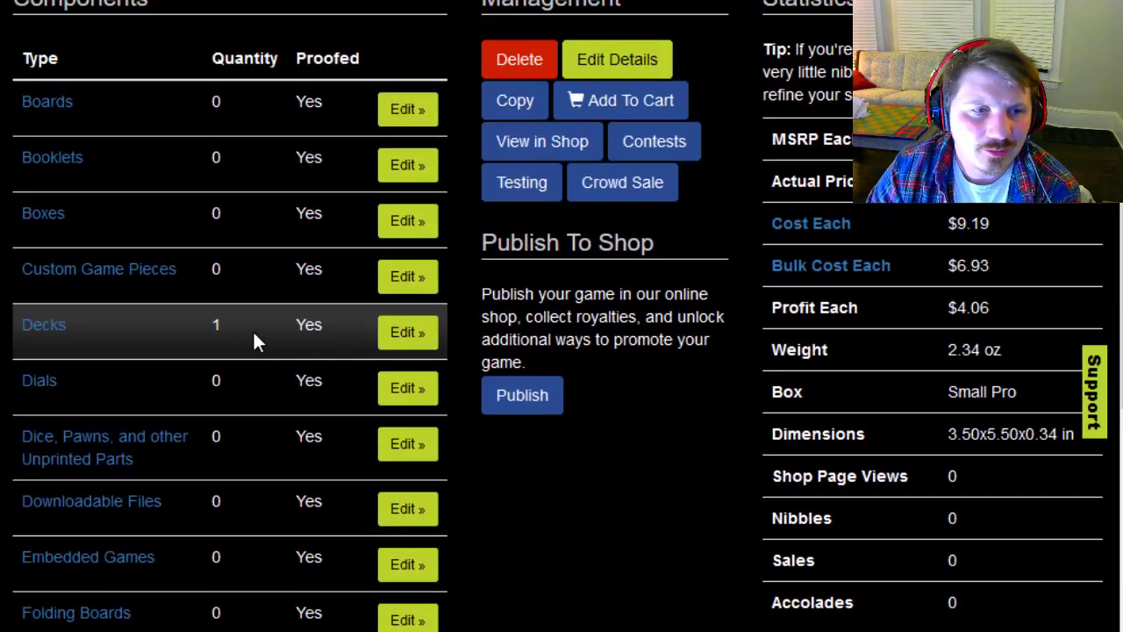
{"action": "scroll", "coordinate": [252, 342], "scroll_direction": "up", "scroll_amount": 2}
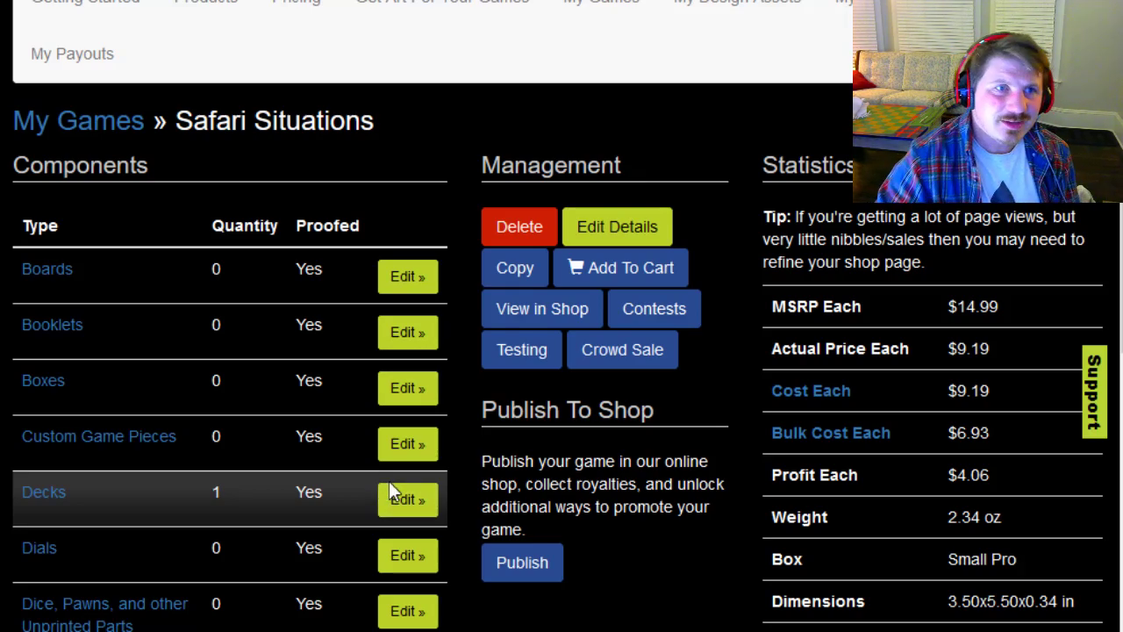
{"action": "scroll", "coordinate": [494, 188], "scroll_direction": "up", "scroll_amount": 1}
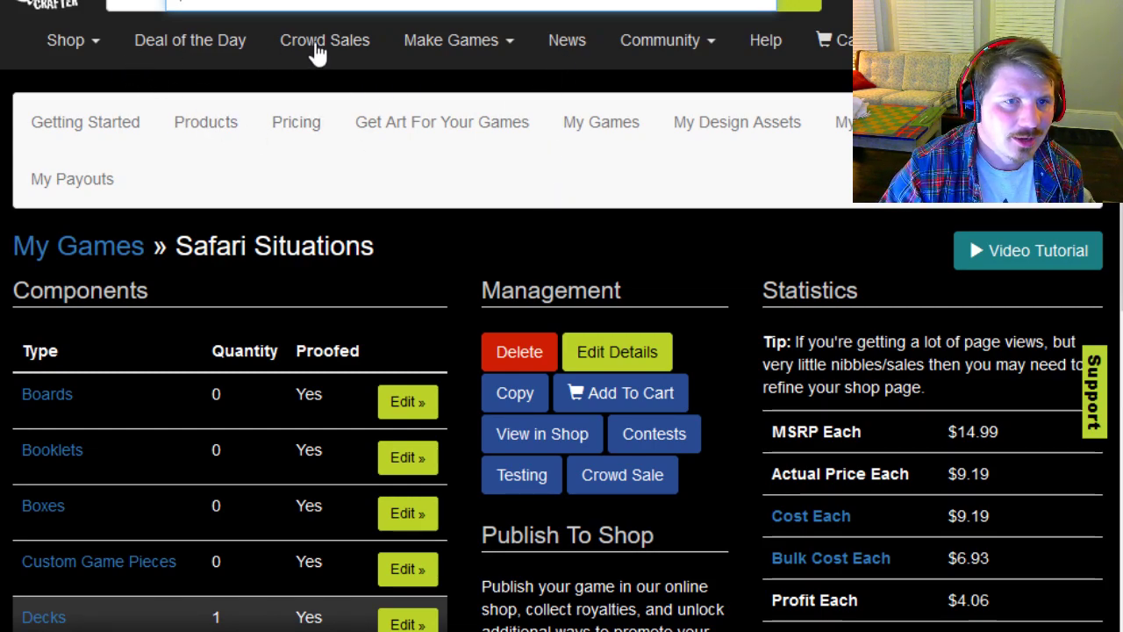
Open Strata: The Card Game (in alpha) from My Games and examine its Small Booklet component's rules booklet, pricing and notes
{"action": "left_click", "coordinate": [465, 44]}
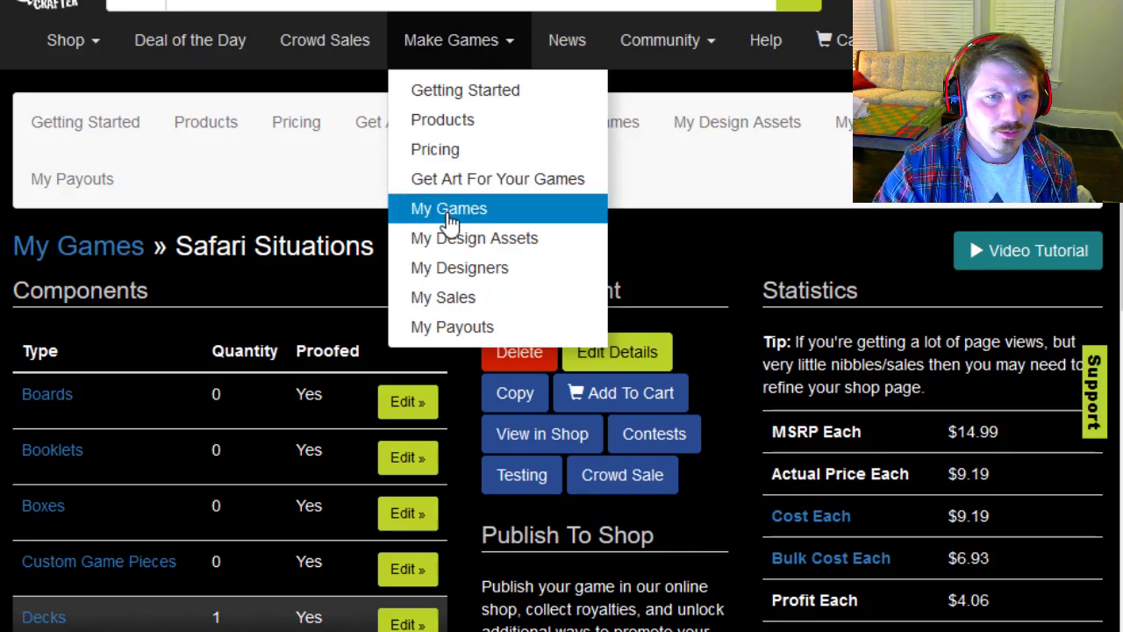
{"action": "left_click", "coordinate": [449, 219]}
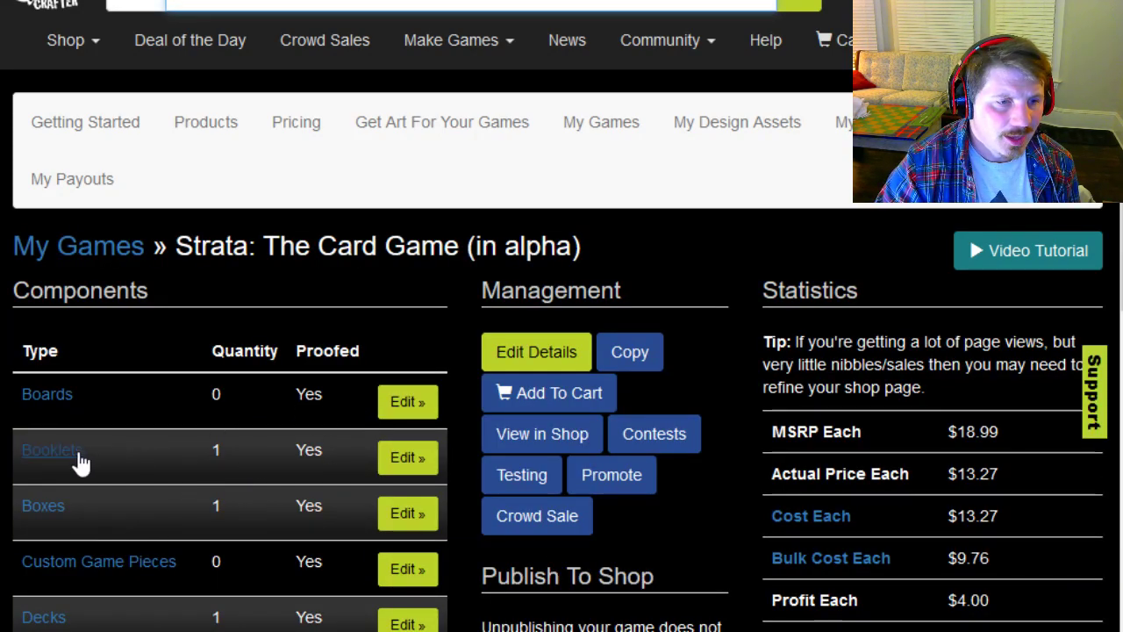
{"action": "left_click", "coordinate": [76, 453]}
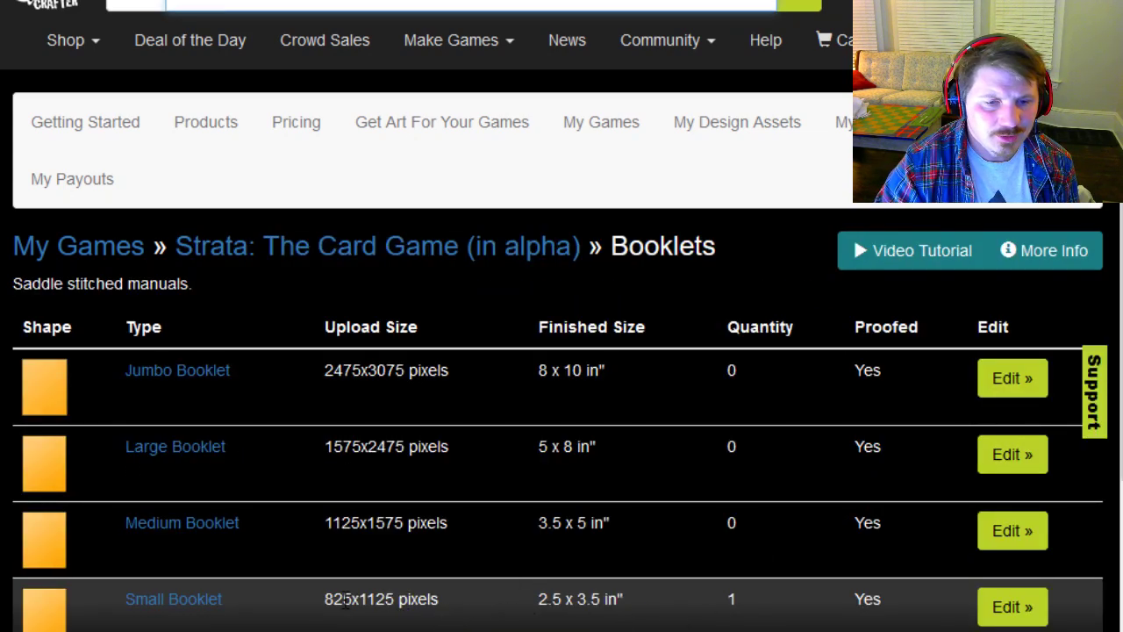
{"action": "left_click", "coordinate": [202, 600]}
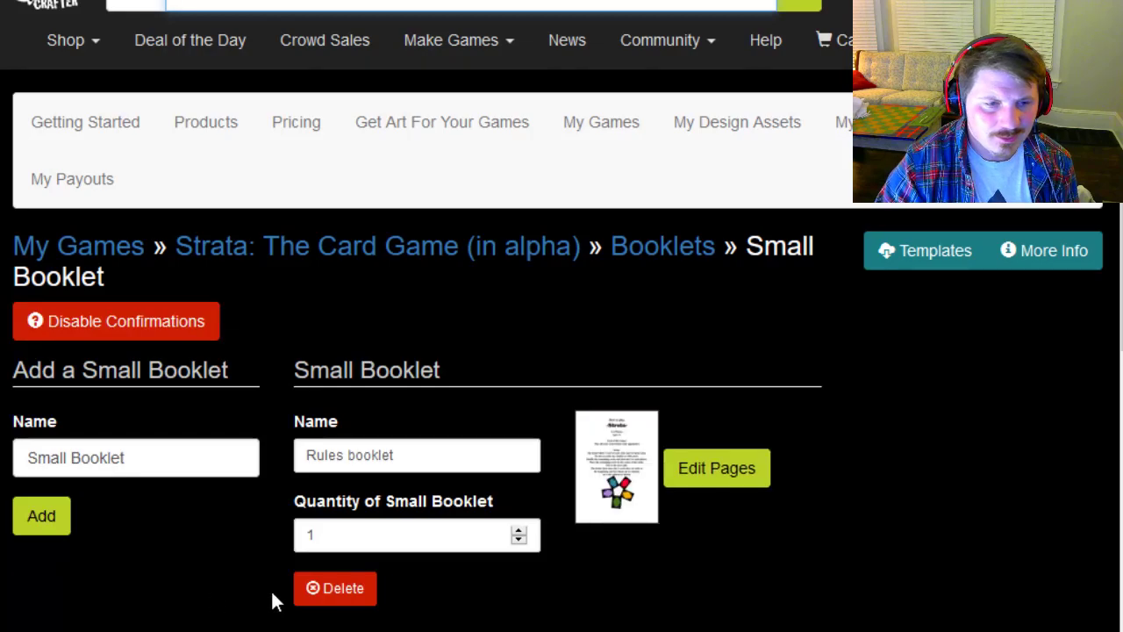
{"action": "scroll", "coordinate": [270, 600], "scroll_direction": "down", "scroll_amount": 6}
{"action": "scroll", "coordinate": [444, 575], "scroll_direction": "up", "scroll_amount": 5}
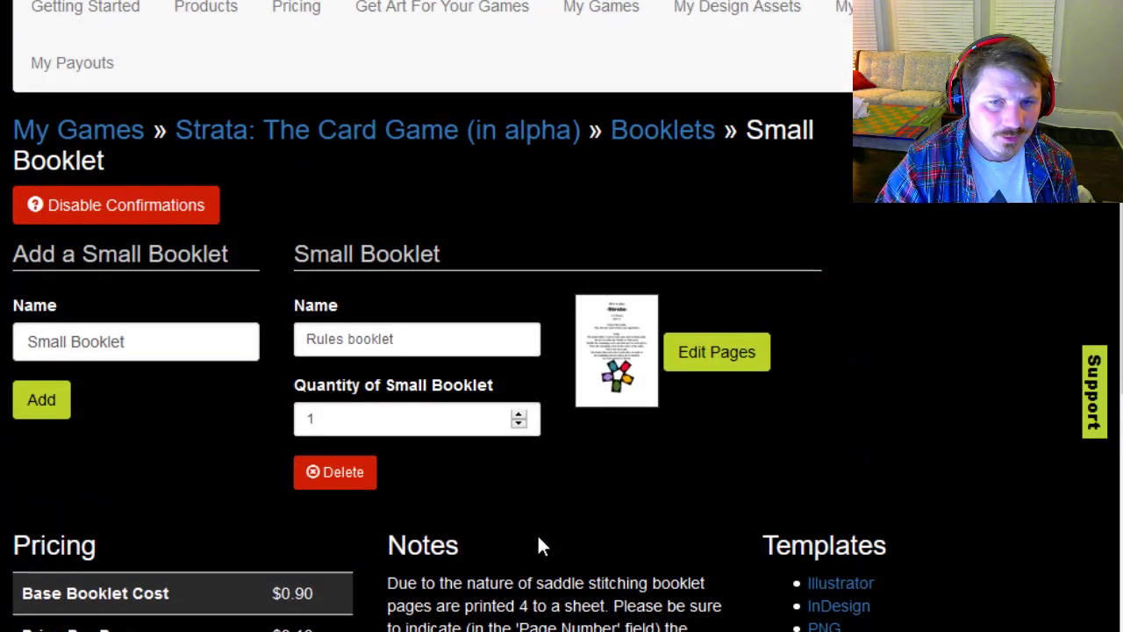
{"action": "scroll", "coordinate": [537, 543], "scroll_direction": "down", "scroll_amount": 5}
{"action": "scroll", "coordinate": [517, 549], "scroll_direction": "up", "scroll_amount": 5}
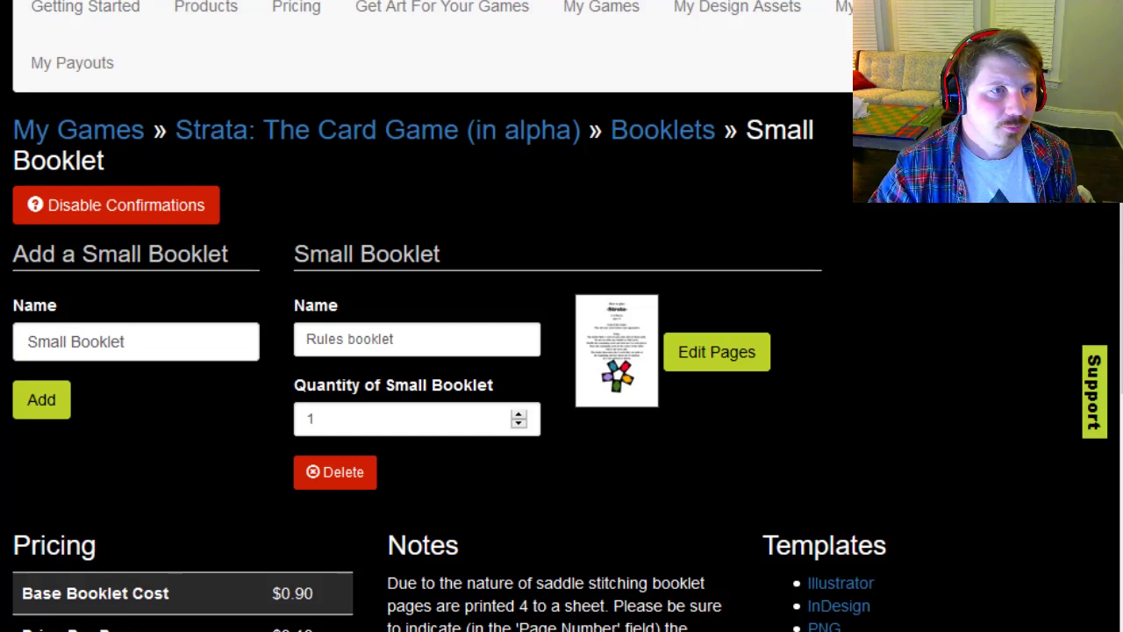
Go back to Strata's overview and open its Poker Tuck Box (72 cards) from the box components
{"action": "left_click", "coordinate": [34, 1]}
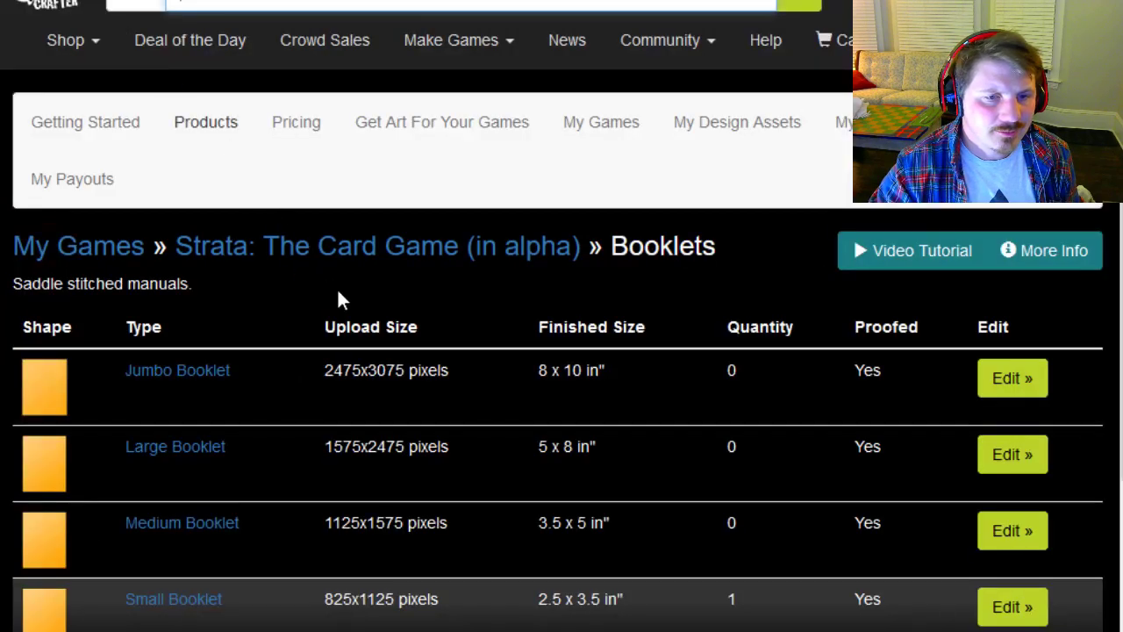
{"action": "left_click", "coordinate": [34, 1]}
{"action": "scroll", "coordinate": [327, 488], "scroll_direction": "down", "scroll_amount": 7}
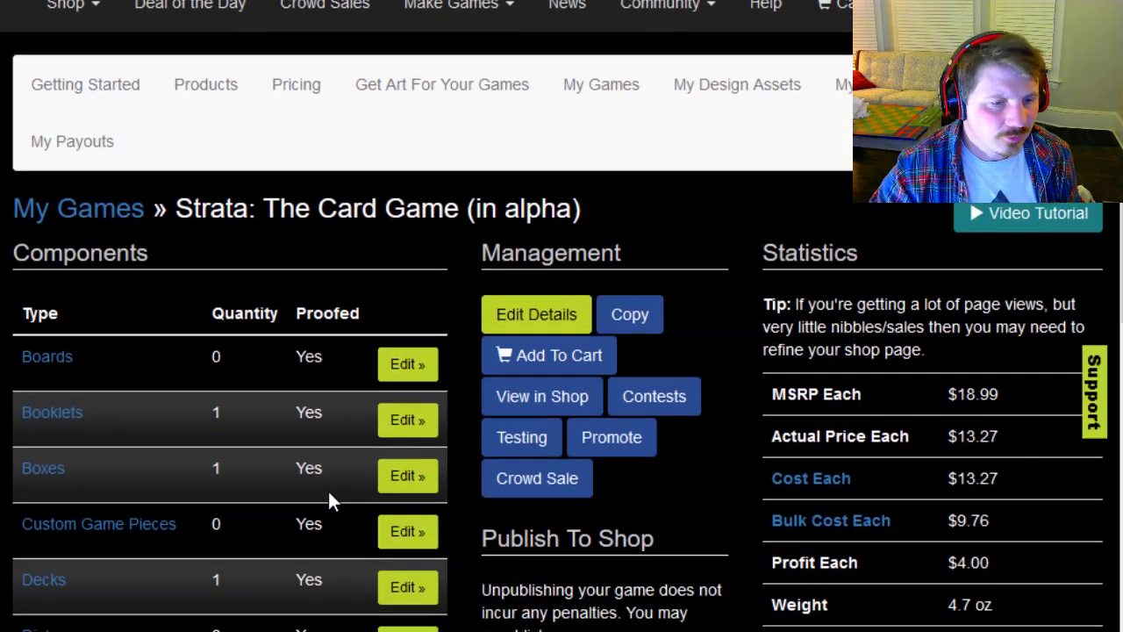
{"action": "scroll", "coordinate": [311, 569], "scroll_direction": "up", "scroll_amount": 5}
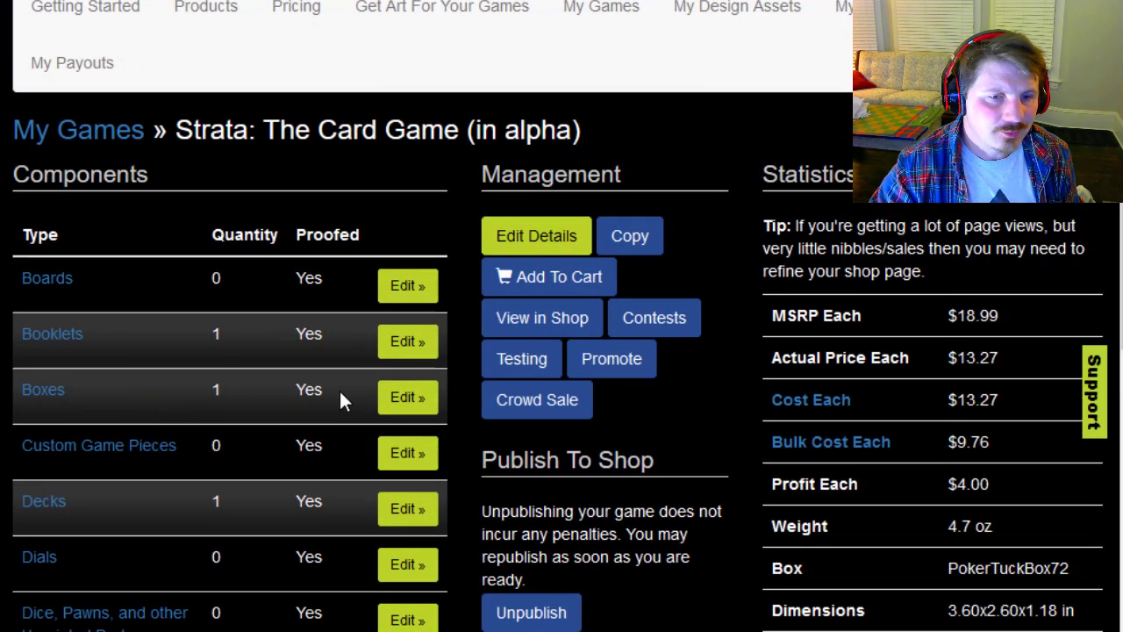
{"action": "left_click", "coordinate": [406, 397]}
{"action": "scroll", "coordinate": [403, 400], "scroll_direction": "down", "scroll_amount": 9}
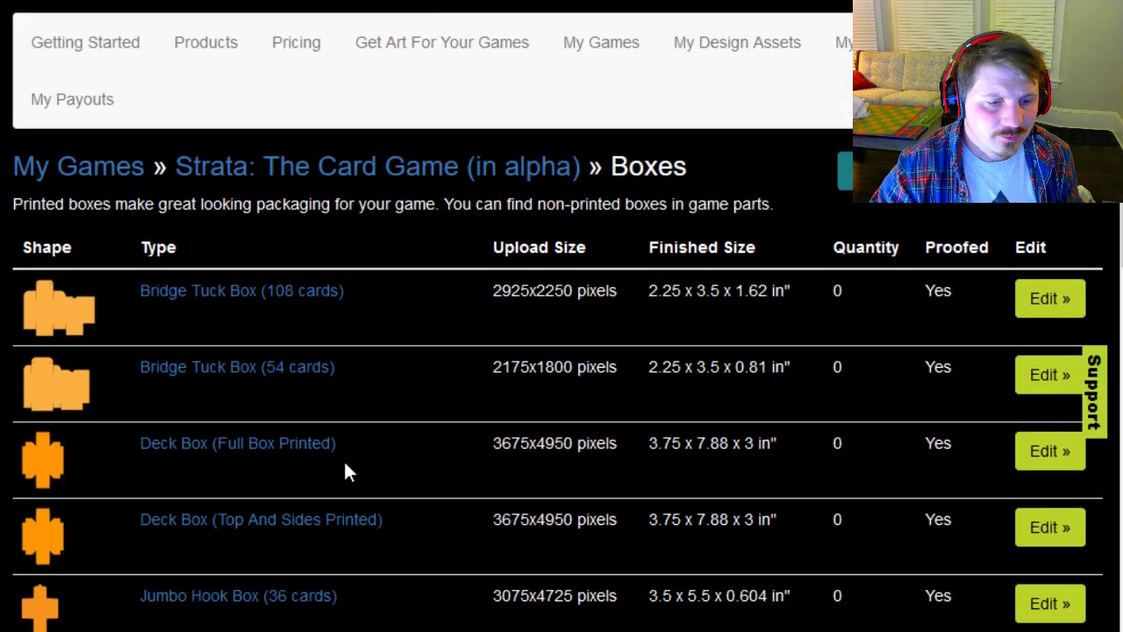
{"action": "scroll", "coordinate": [471, 477], "scroll_direction": "down", "scroll_amount": 8}
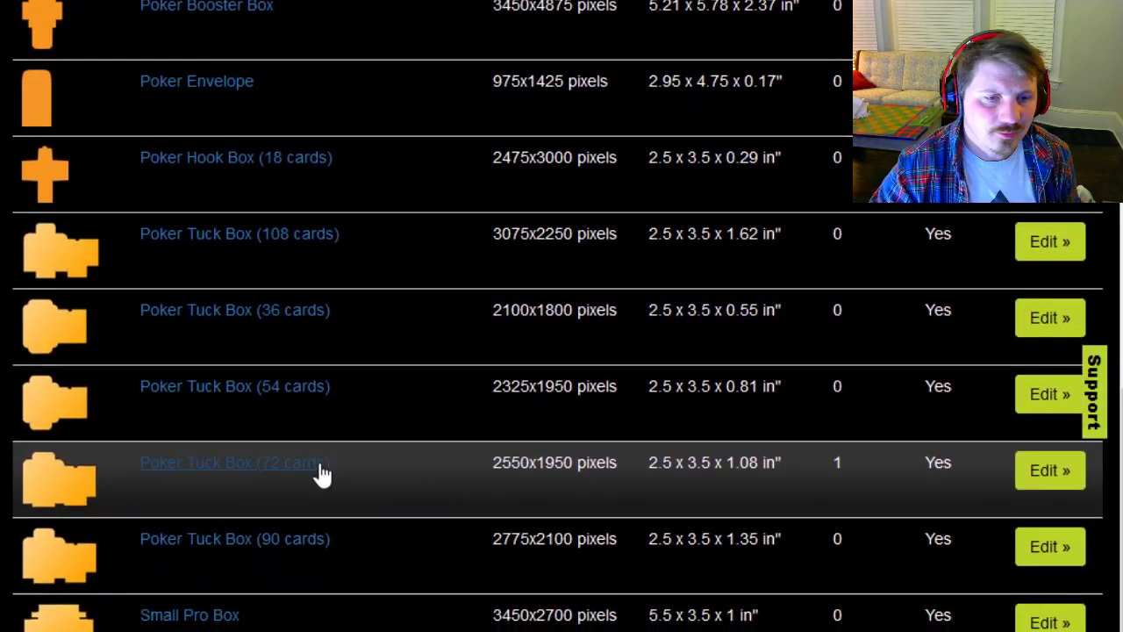
{"action": "left_click", "coordinate": [251, 470]}
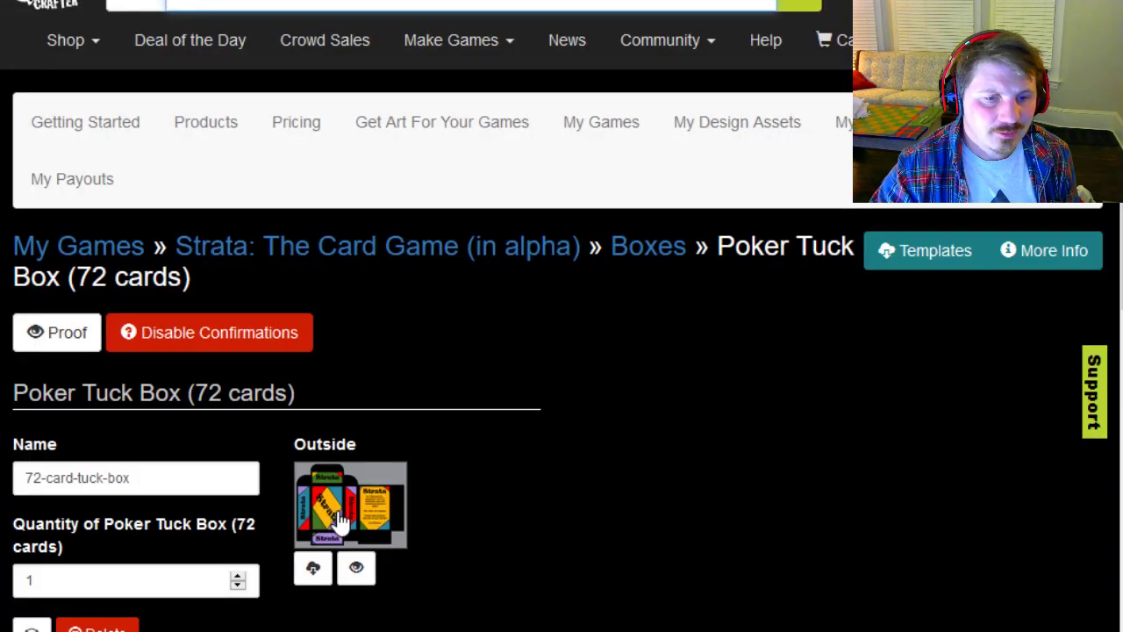
Examine the proof of the 72-card tuck box's outside artwork and try to approve it
{"action": "left_click", "coordinate": [356, 568]}
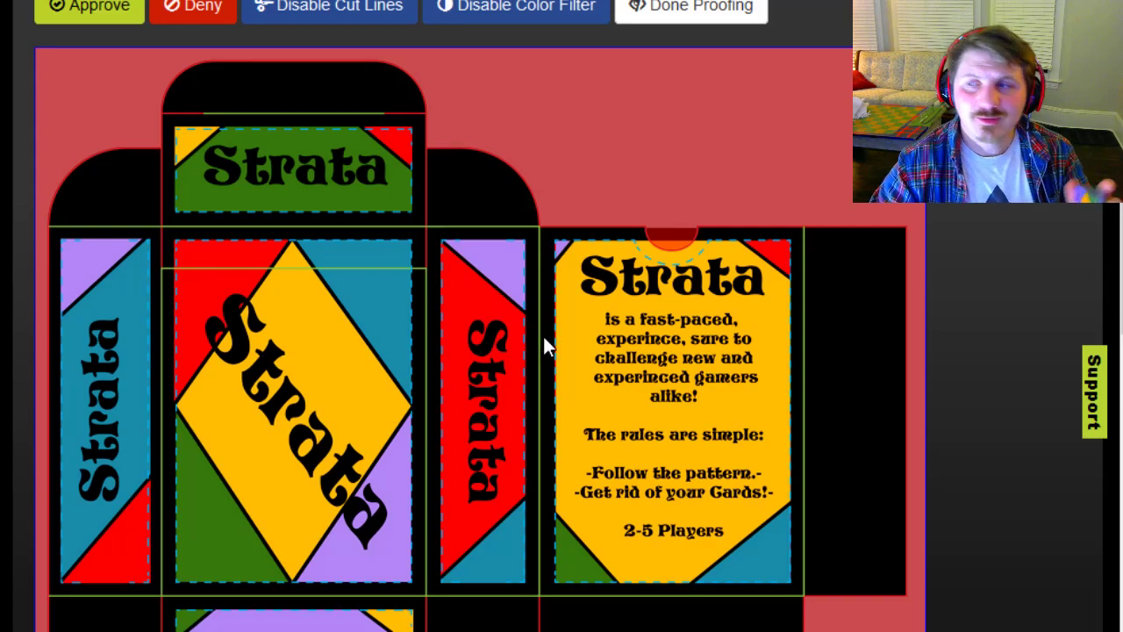
{"action": "scroll", "coordinate": [627, 471], "scroll_direction": "down", "scroll_amount": 3}
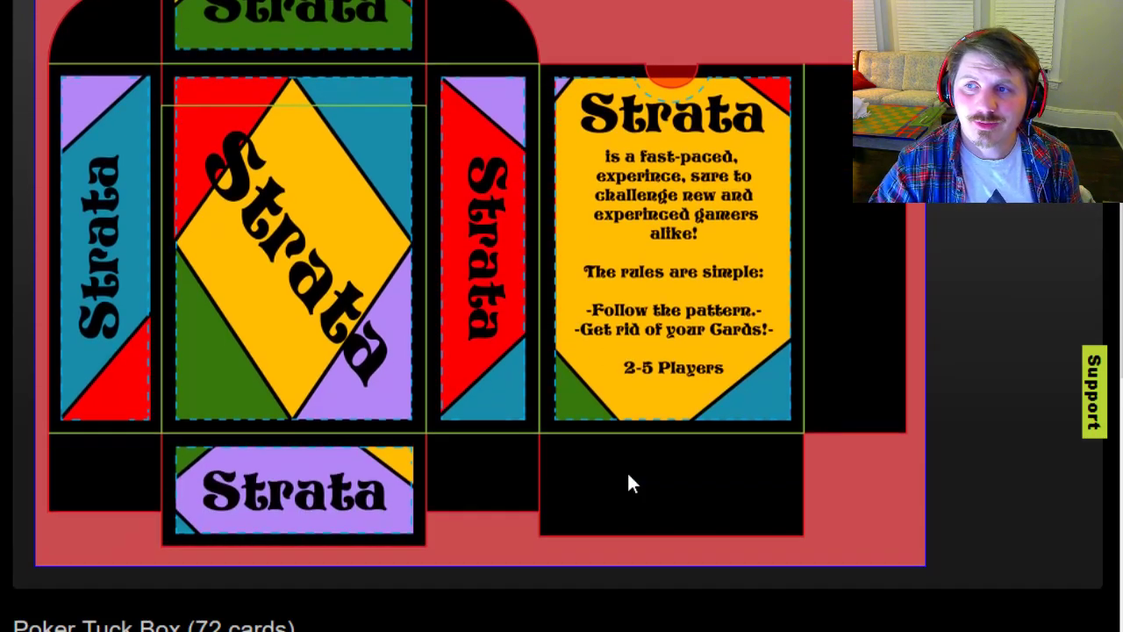
{"action": "scroll", "coordinate": [630, 429], "scroll_direction": "up", "scroll_amount": 4}
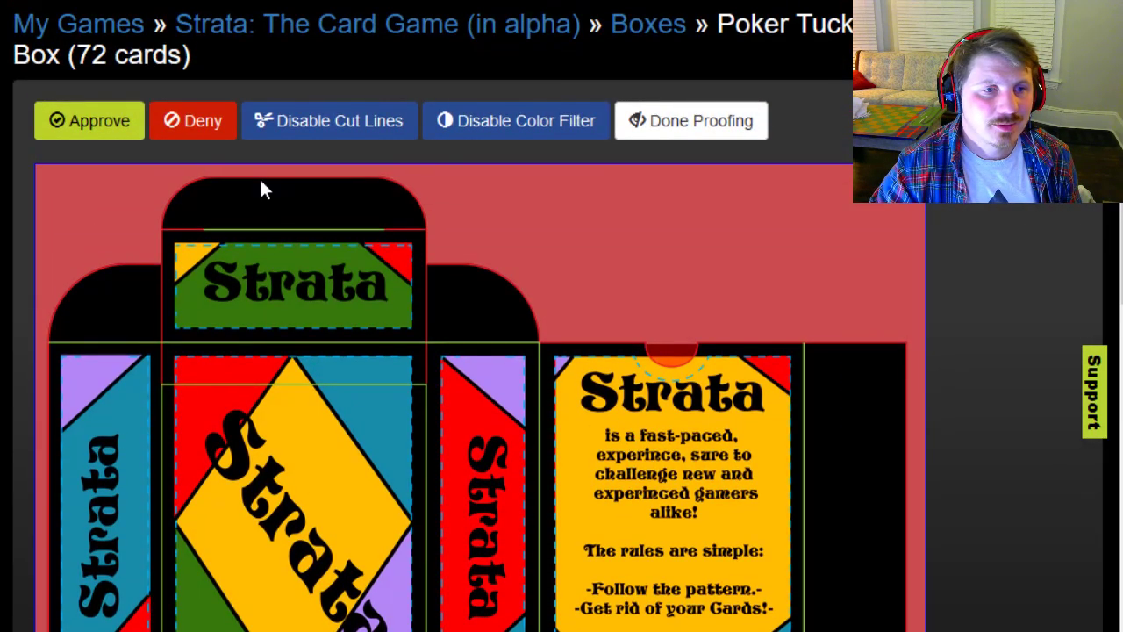
{"action": "left_click", "coordinate": [77, 120]}
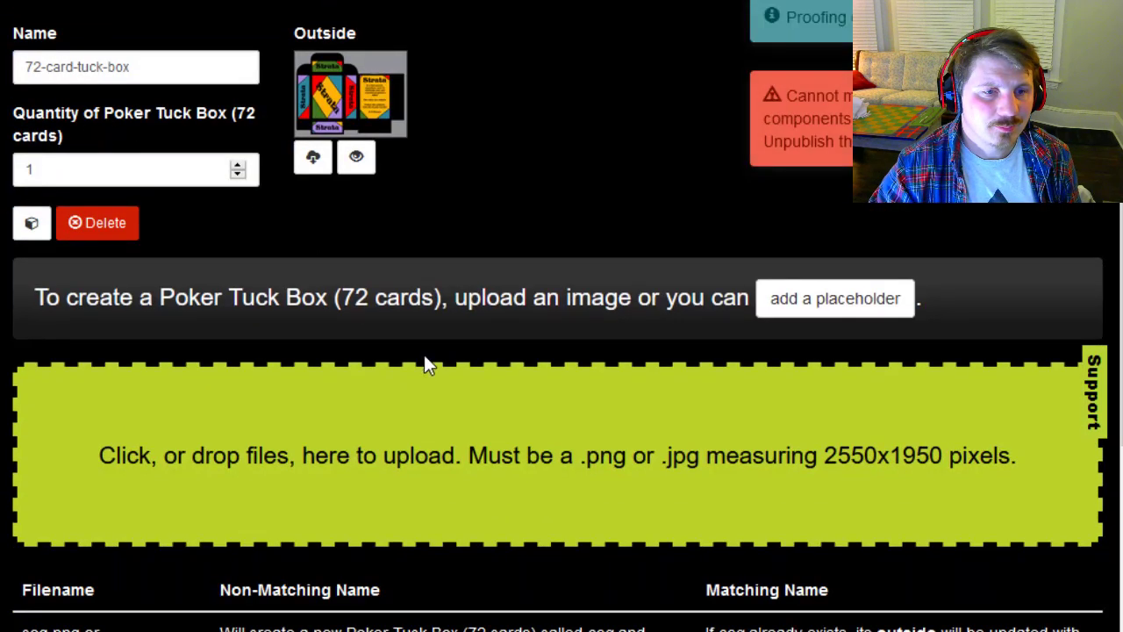
{"action": "scroll", "coordinate": [426, 377], "scroll_direction": "up", "scroll_amount": 4}
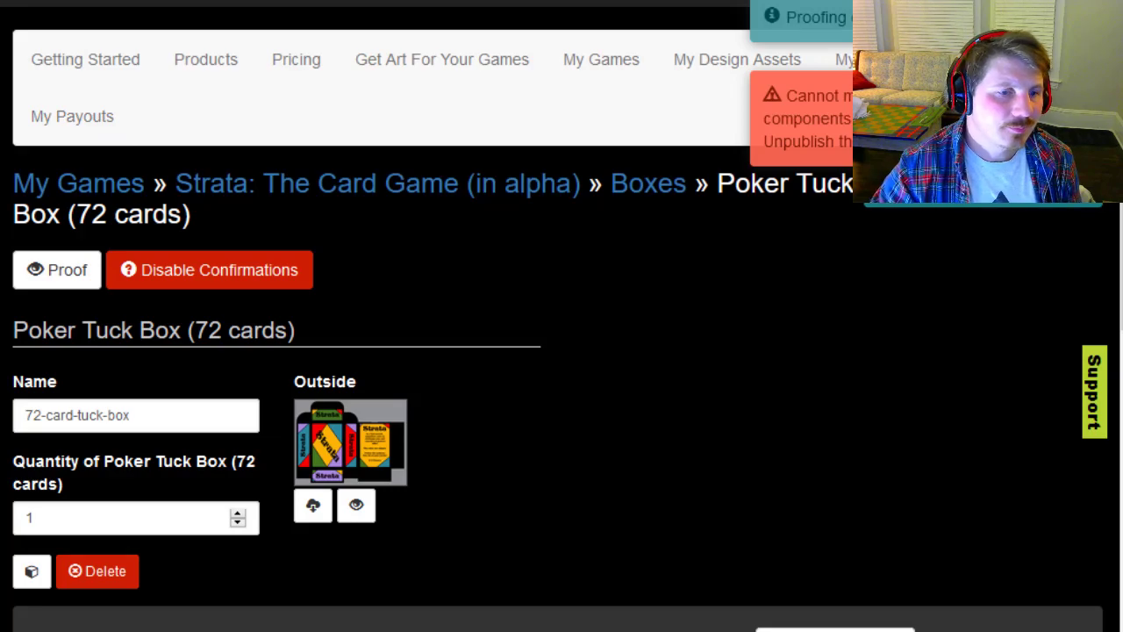
Return to Strata's overview and open its Poker Deck from the deck components
{"action": "key", "text": "alt+Left"}
{"action": "key", "text": "alt+Left"}
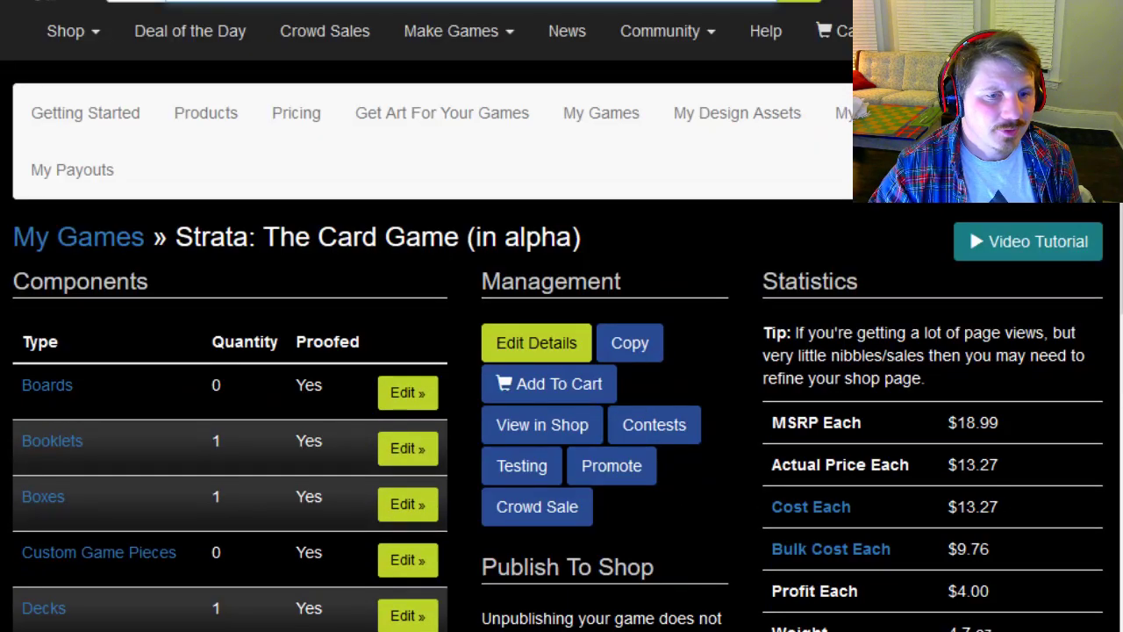
{"action": "scroll", "coordinate": [215, 542], "scroll_direction": "down", "scroll_amount": 4}
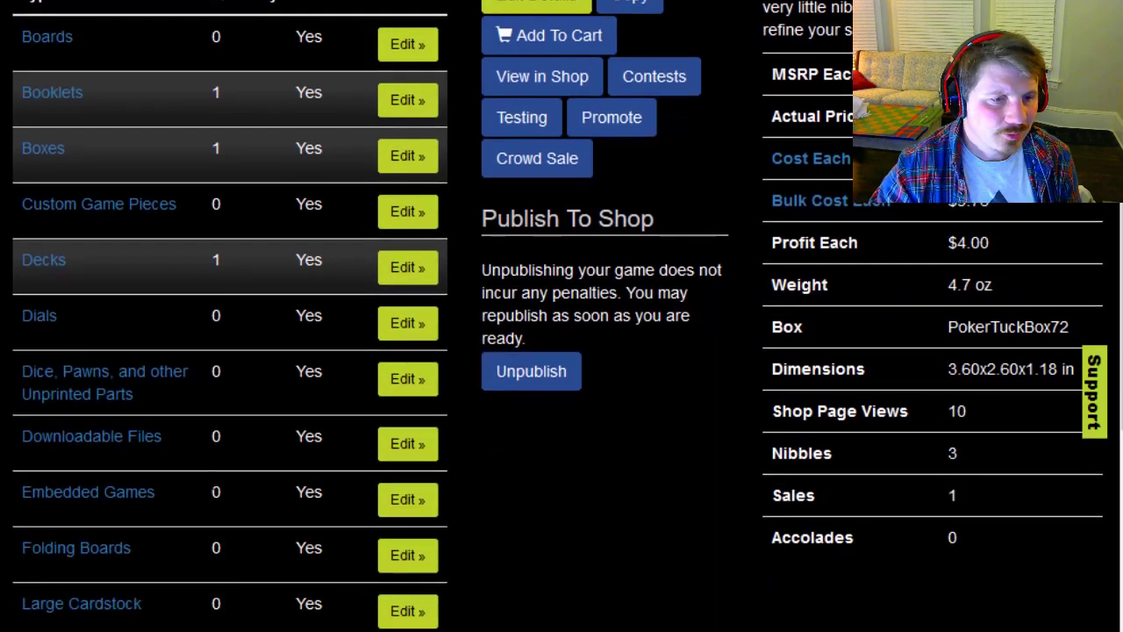
{"action": "left_click", "coordinate": [61, 271]}
{"action": "scroll", "coordinate": [356, 539], "scroll_direction": "down", "scroll_amount": 9}
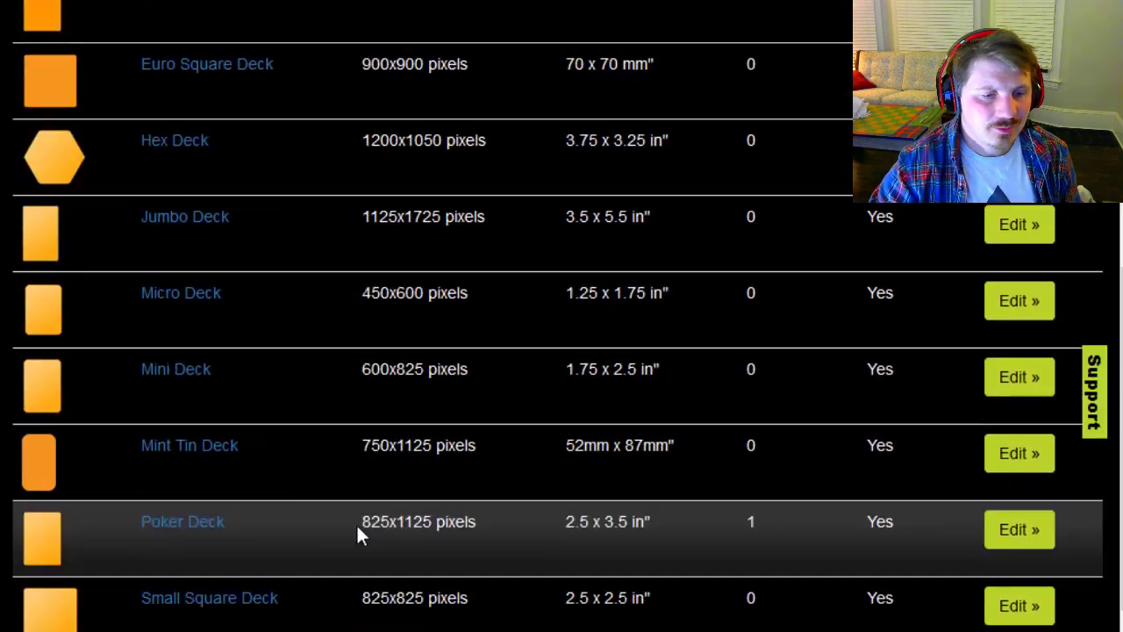
{"action": "scroll", "coordinate": [358, 533], "scroll_direction": "down", "scroll_amount": 3}
{"action": "left_click", "coordinate": [183, 295]}
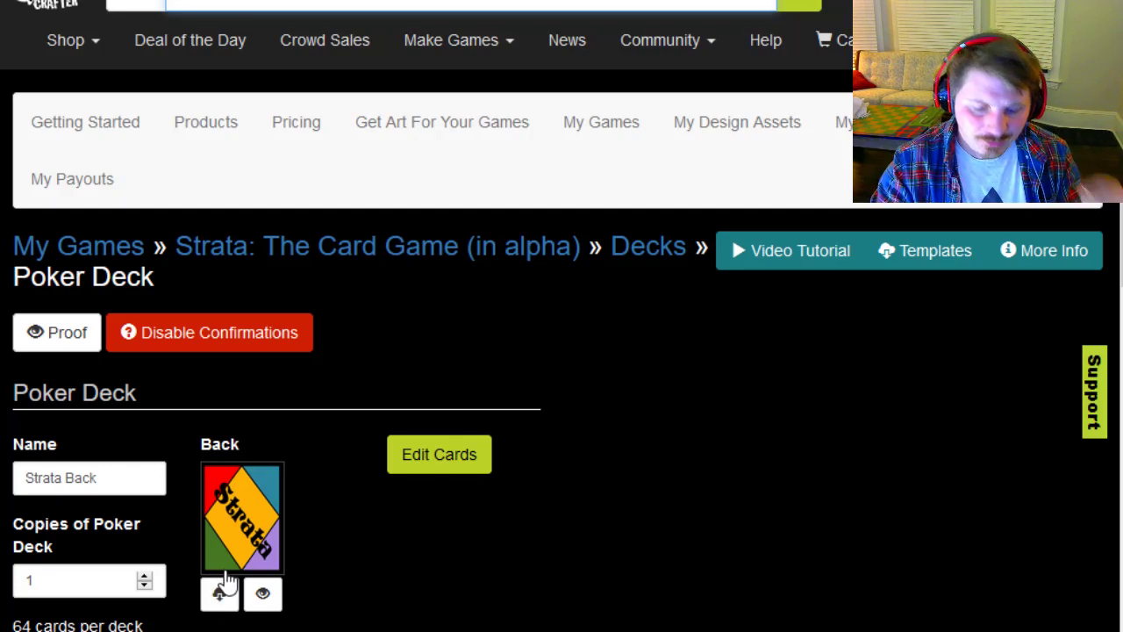
Open Strata's poker deck for card editing and review the faces, quantities and back settings of all its cards
{"action": "left_click", "coordinate": [439, 467]}
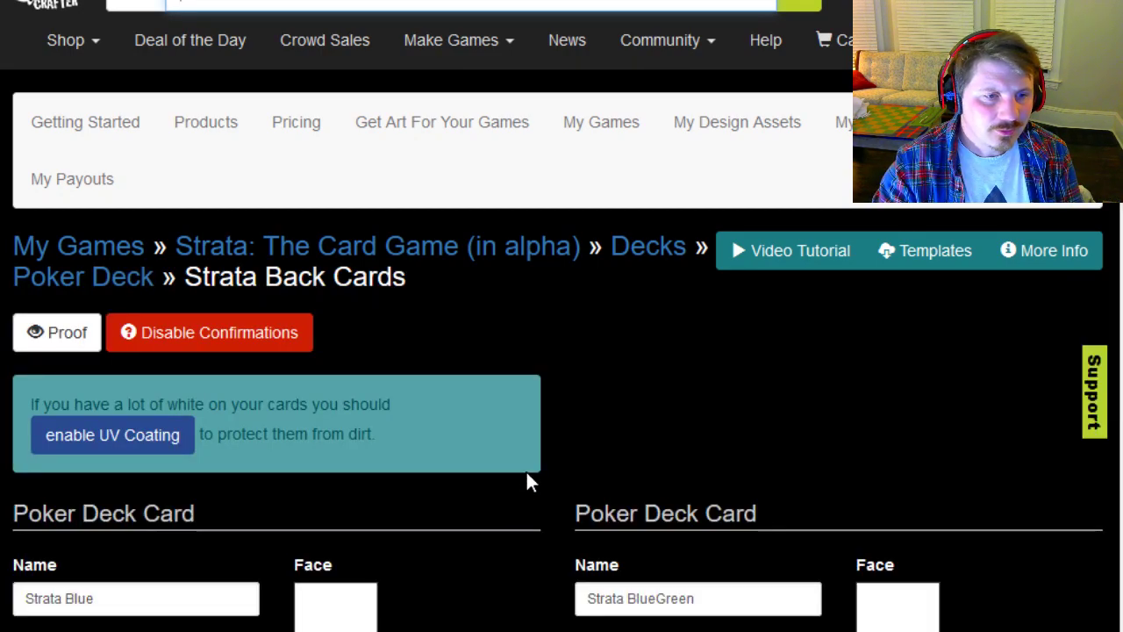
{"action": "scroll", "coordinate": [537, 475], "scroll_direction": "down", "scroll_amount": 3}
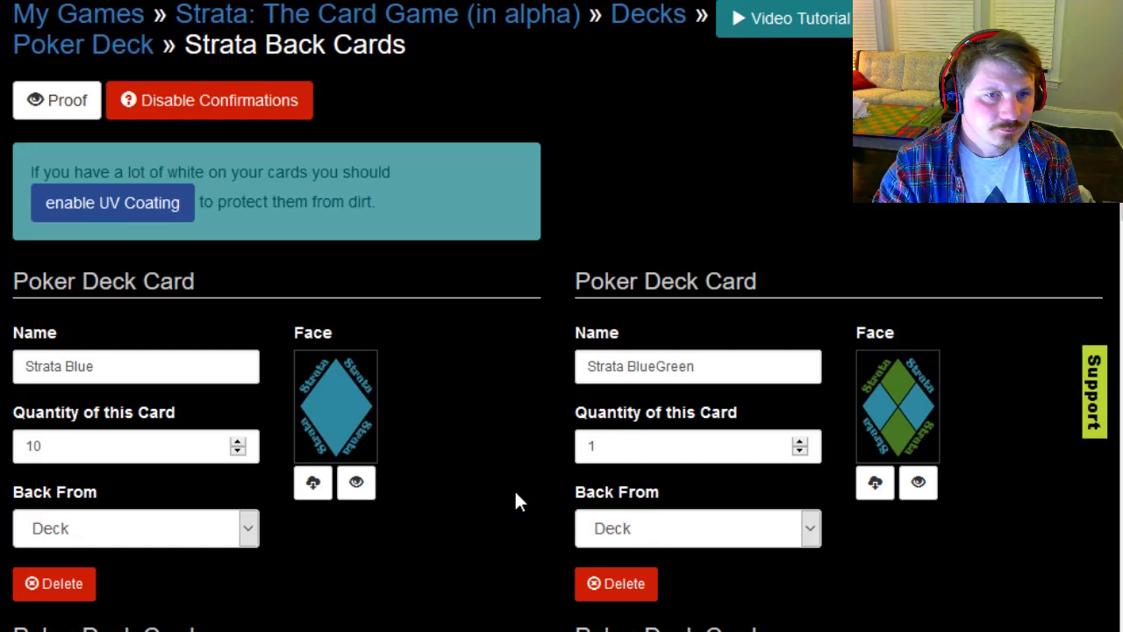
{"action": "scroll", "coordinate": [516, 500], "scroll_direction": "down", "scroll_amount": 3}
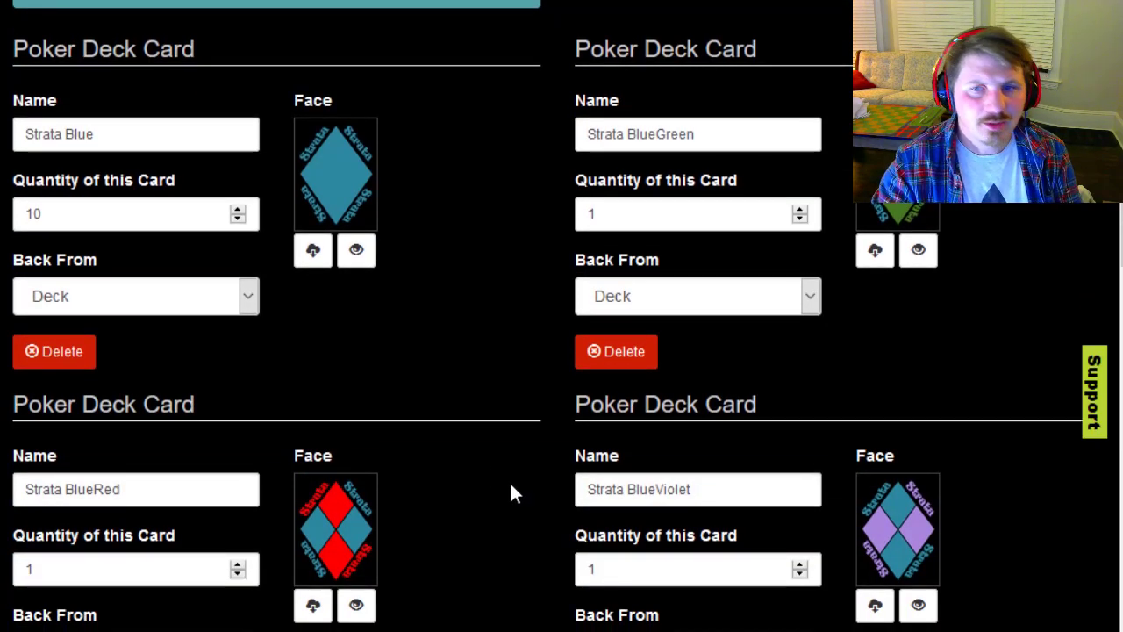
{"action": "scroll", "coordinate": [512, 491], "scroll_direction": "down", "scroll_amount": 3}
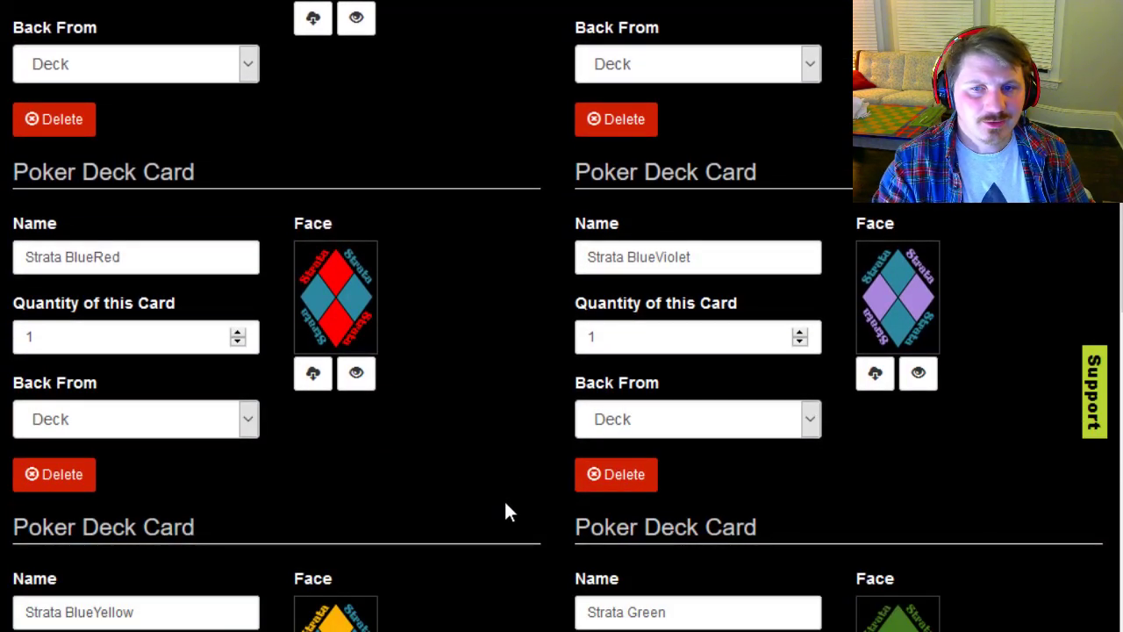
{"action": "scroll", "coordinate": [518, 465], "scroll_direction": "down", "scroll_amount": 7}
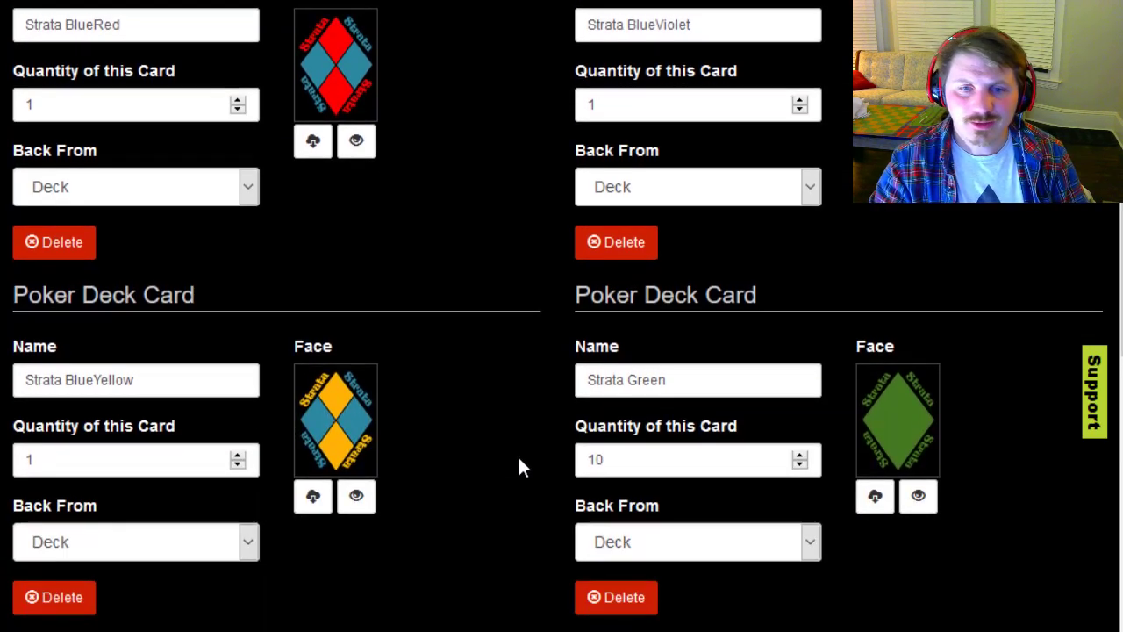
{"action": "scroll", "coordinate": [518, 463], "scroll_direction": "down", "scroll_amount": 5}
{"action": "scroll", "coordinate": [519, 462], "scroll_direction": "up", "scroll_amount": 7}
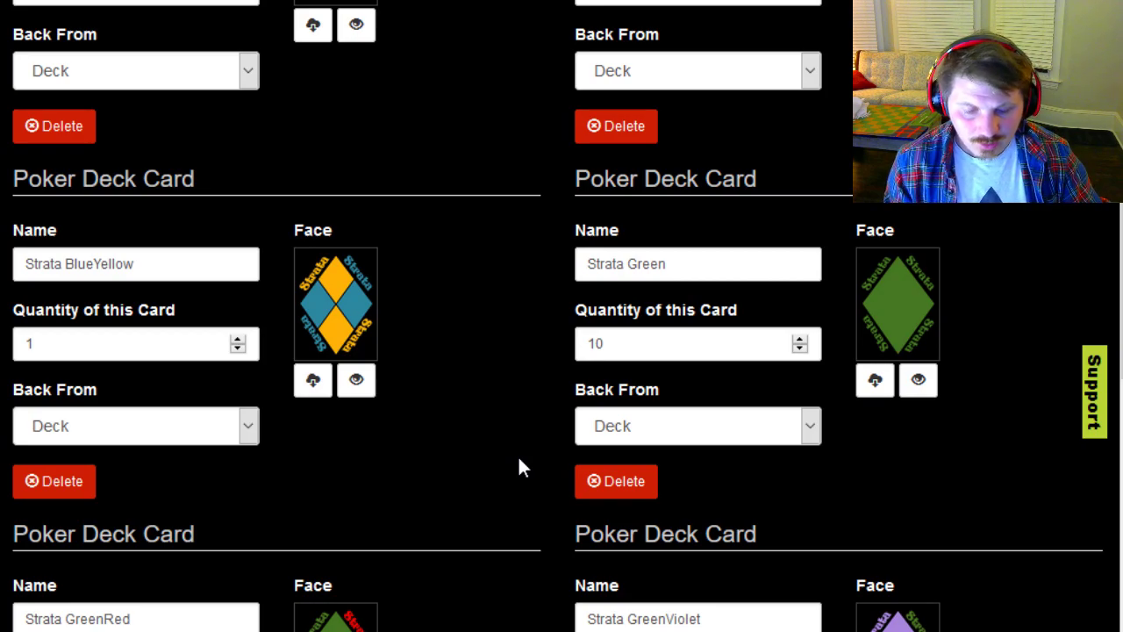
{"action": "scroll", "coordinate": [394, 411], "scroll_direction": "down", "scroll_amount": 14}
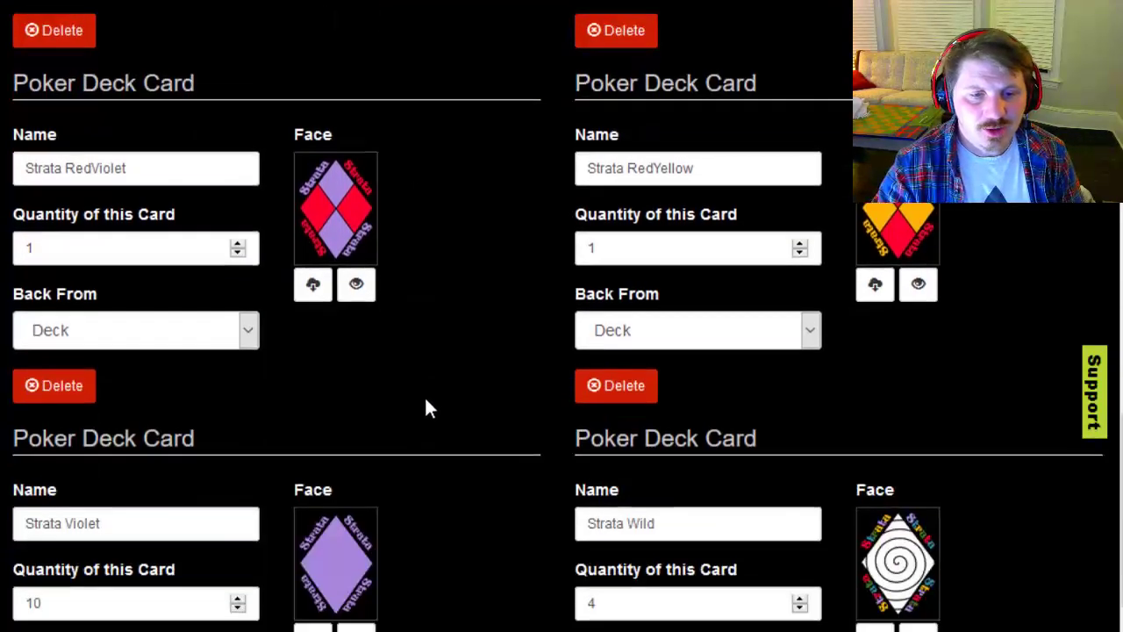
{"action": "scroll", "coordinate": [425, 403], "scroll_direction": "down", "scroll_amount": 7}
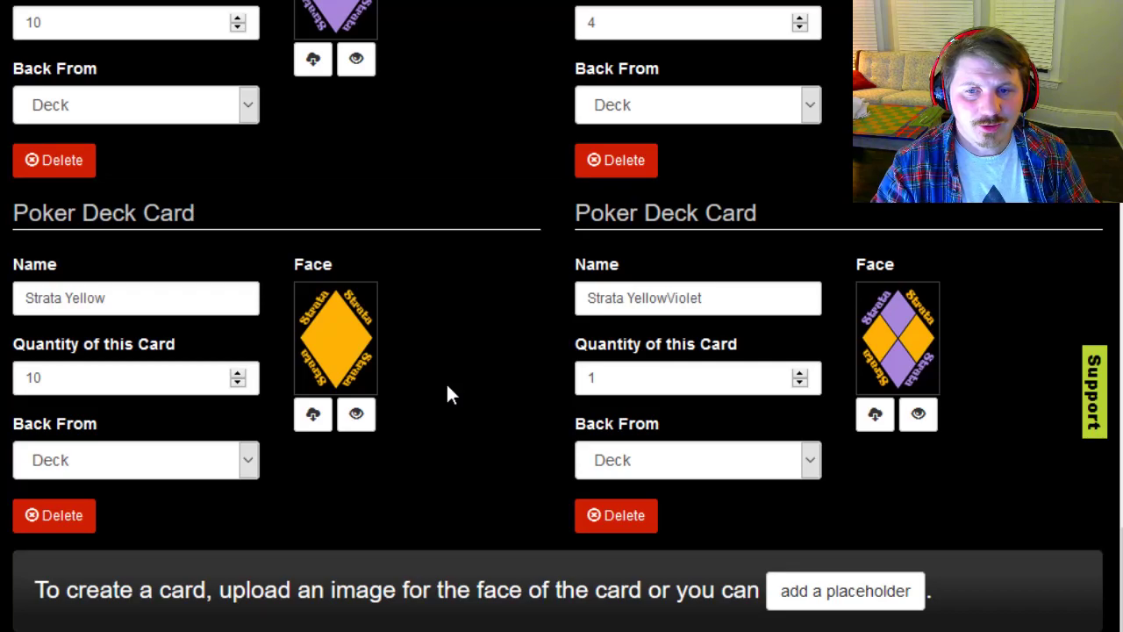
{"action": "scroll", "coordinate": [447, 390], "scroll_direction": "down", "scroll_amount": 1}
Open the proof of the Strata Yellow card's face and examine its artwork against the cut line and safe zone
{"action": "scroll", "coordinate": [447, 390], "scroll_direction": "up", "scroll_amount": 5}
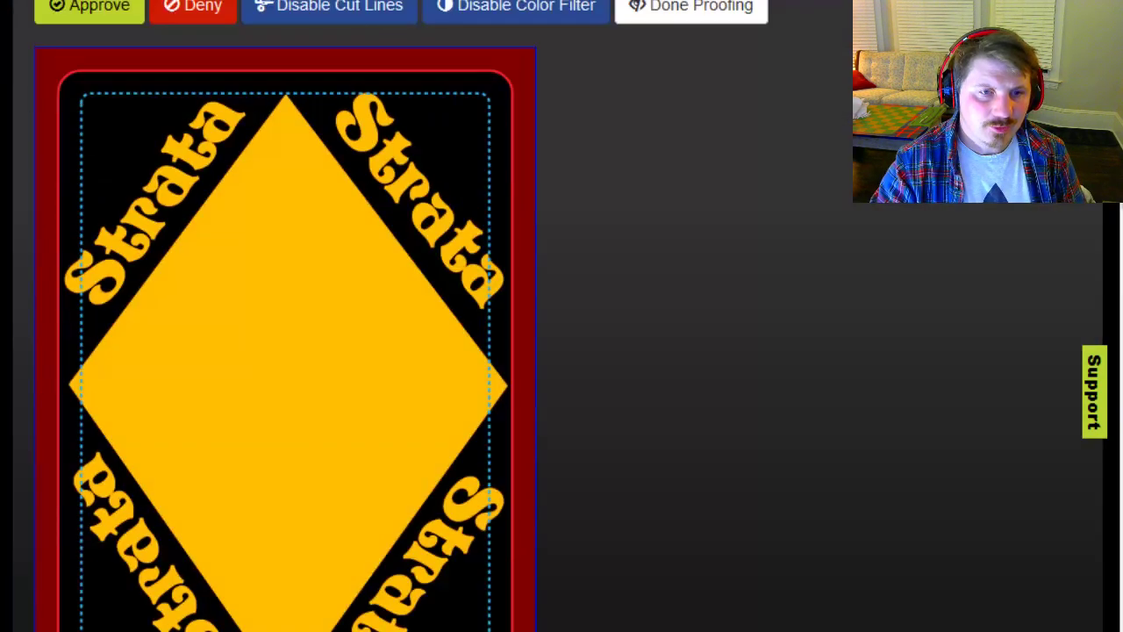
{"action": "scroll", "coordinate": [439, 451], "scroll_direction": "down", "scroll_amount": 2}
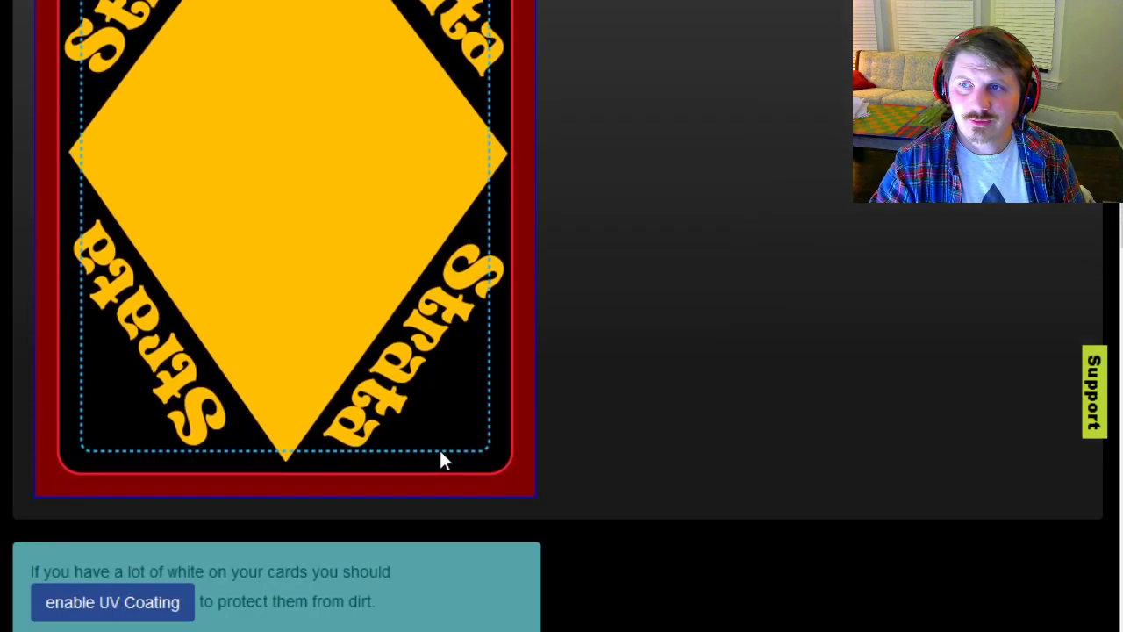
{"action": "scroll", "coordinate": [440, 450], "scroll_direction": "up", "scroll_amount": 2}
{"action": "scroll", "coordinate": [439, 450], "scroll_direction": "down", "scroll_amount": 1}
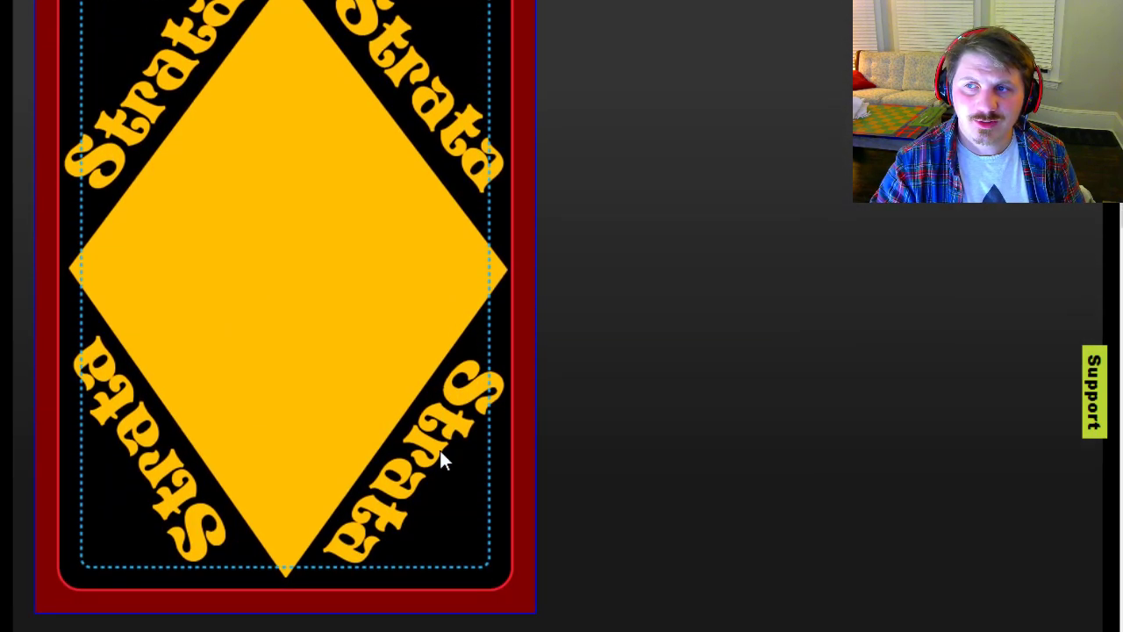
{"action": "scroll", "coordinate": [440, 451], "scroll_direction": "up", "scroll_amount": 2}
{"action": "scroll", "coordinate": [440, 450], "scroll_direction": "down", "scroll_amount": 2}
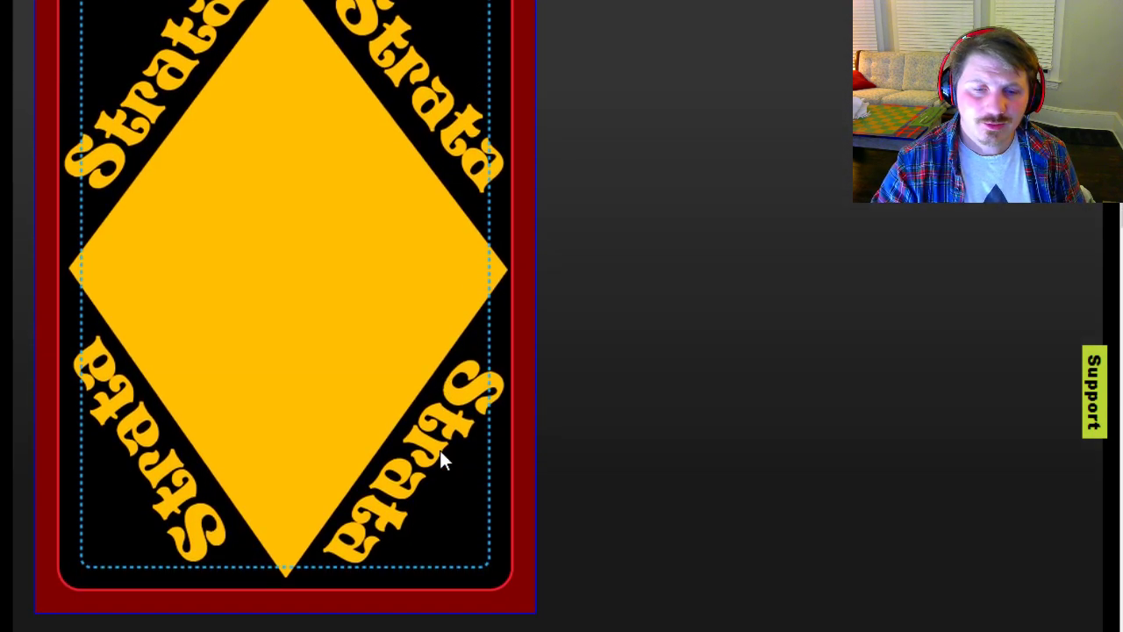